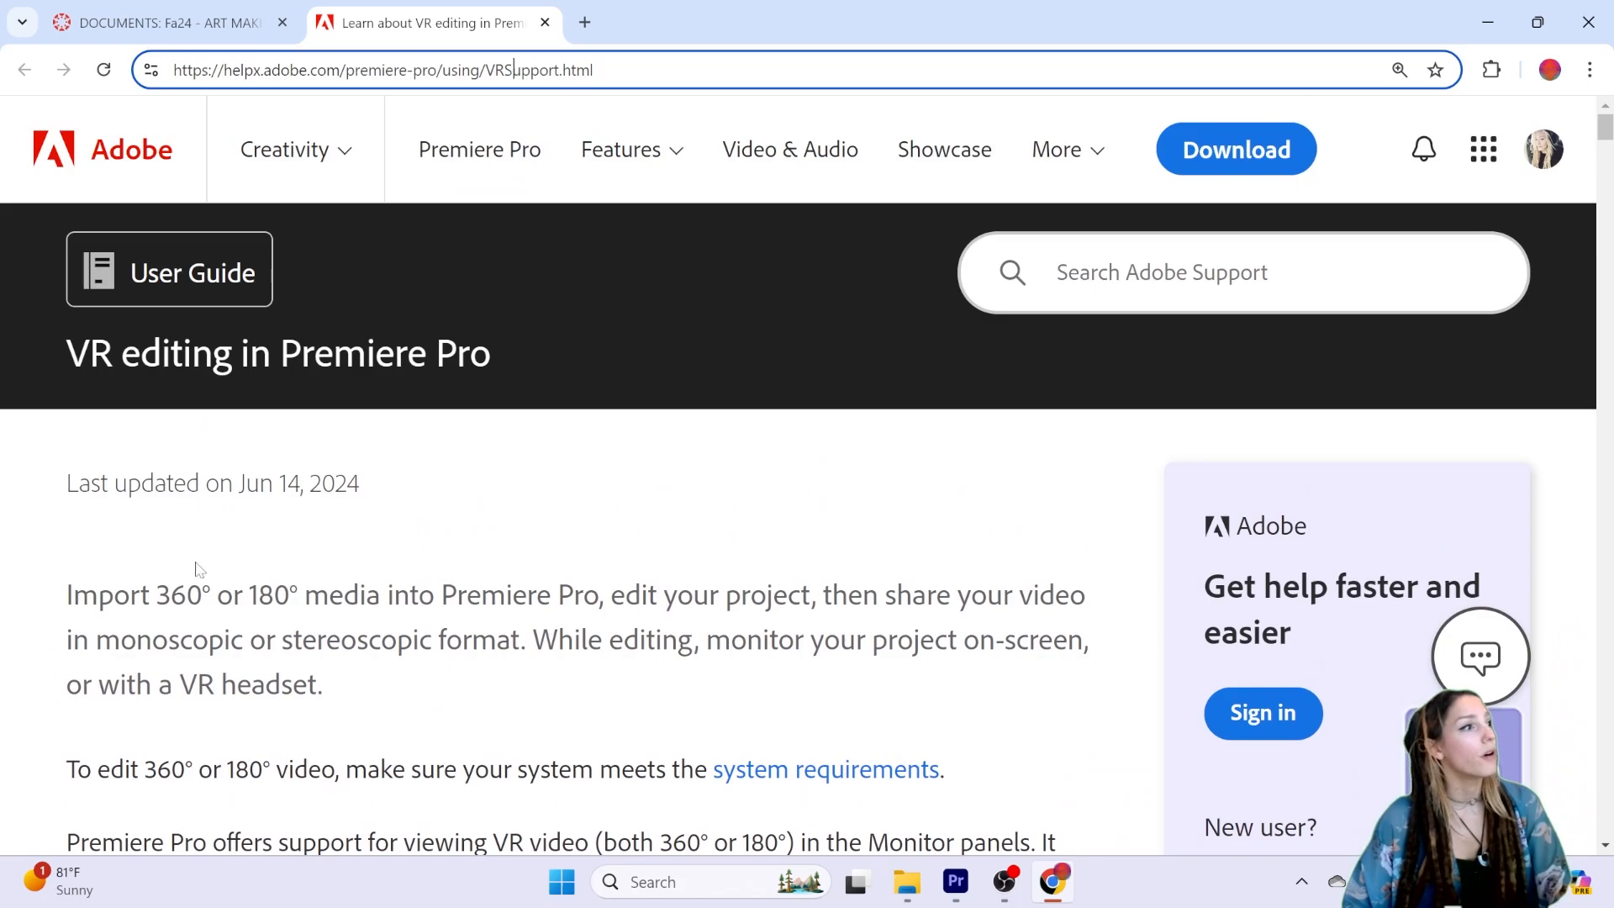
Step: Read through the VR editing guide's sections on auto-detection, interpreting footage, sequence properties, immersive effects, video rotation, Ambisonics audio and publishing
scroll(188, 573, "down", 2)
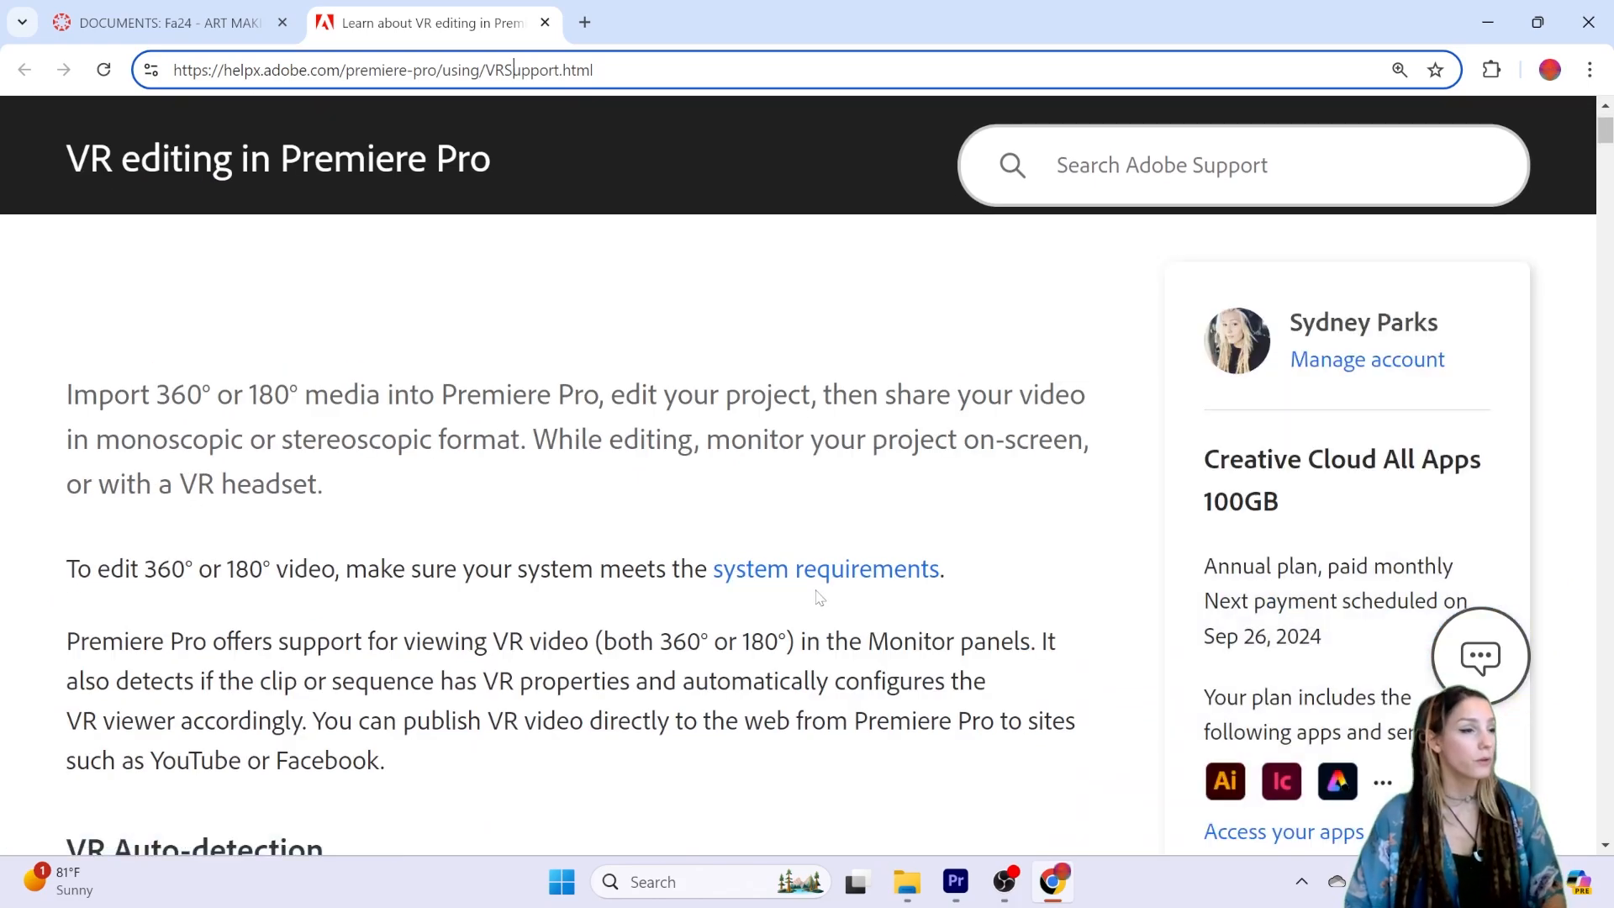
scroll(820, 593, "down", 5)
left_click_drag(86, 411, 323, 414)
left_click(92, 445)
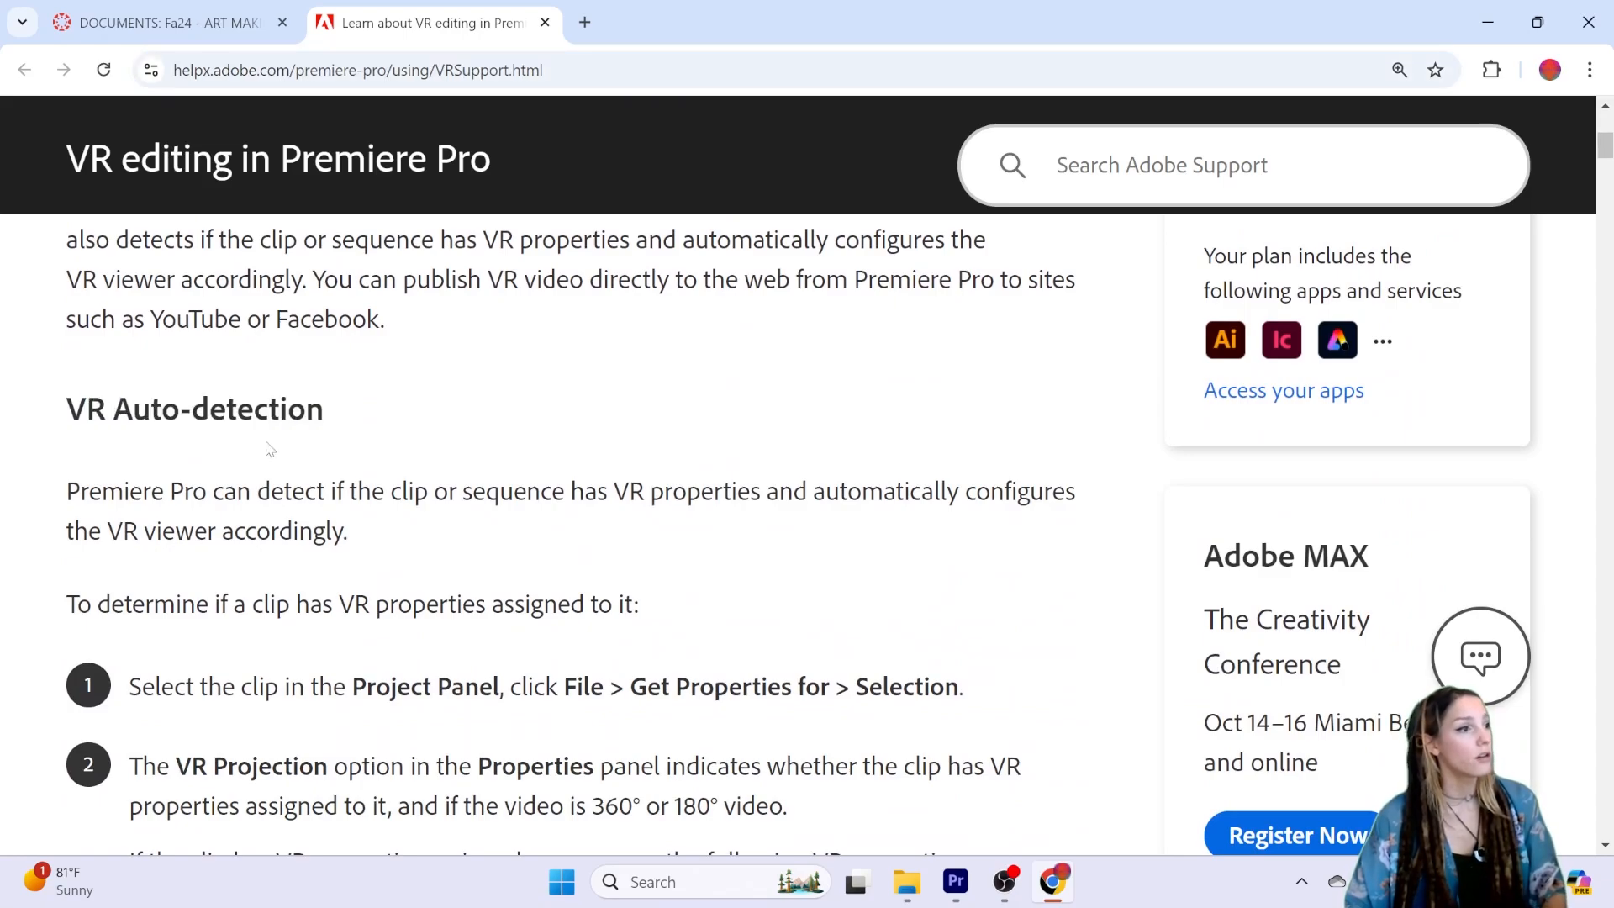
scroll(265, 450, "down", 5)
scroll(467, 471, "down", 17)
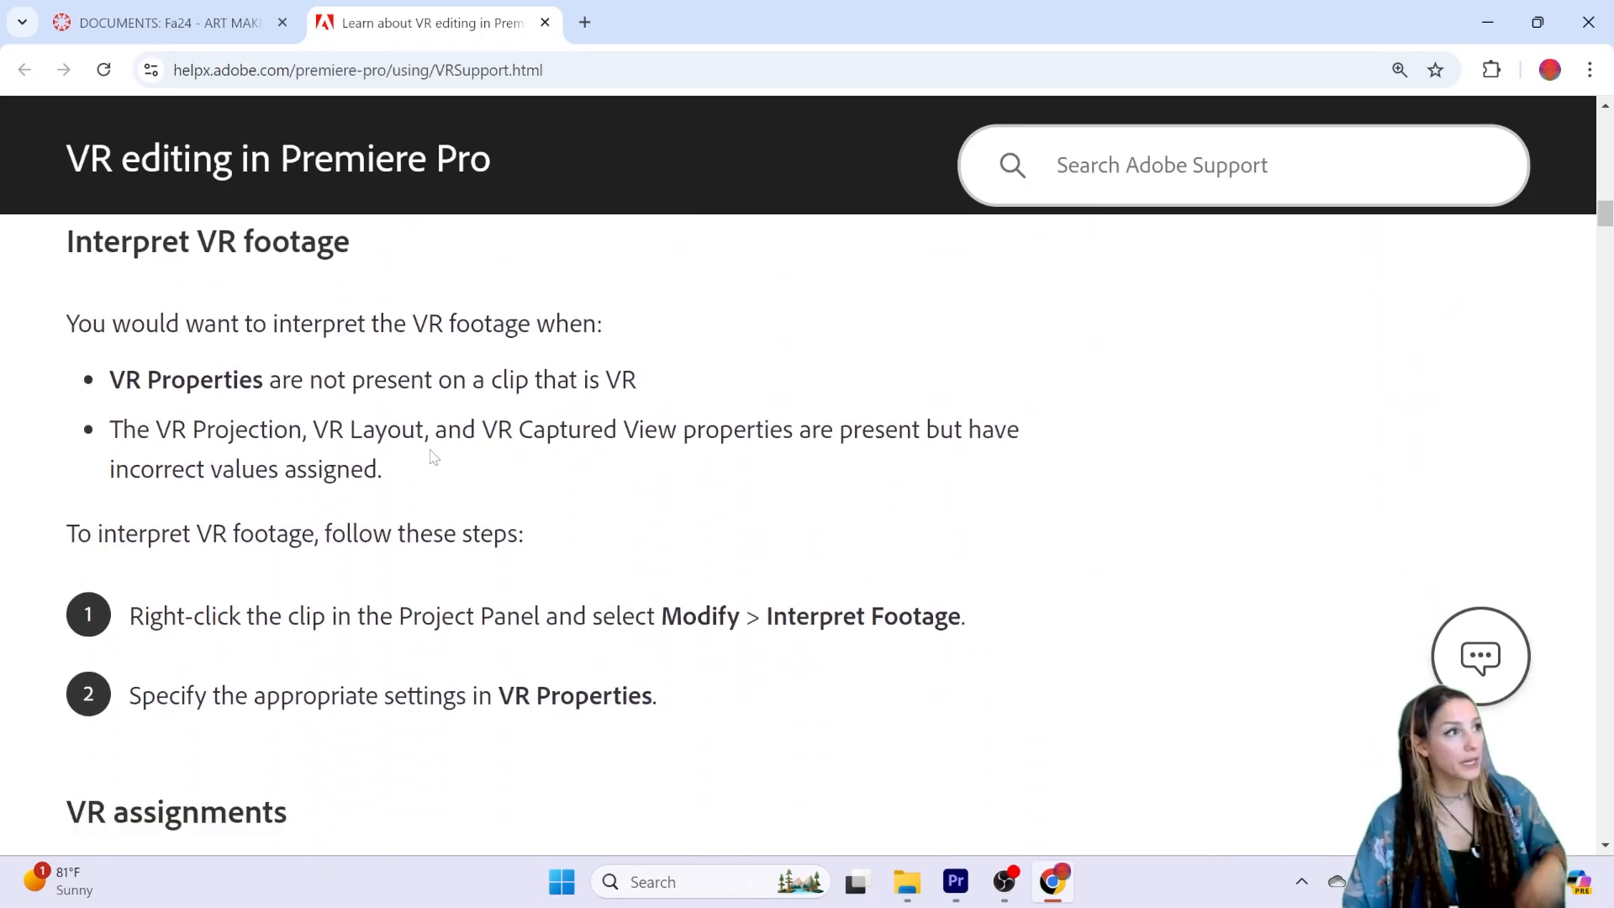
scroll(525, 455, "down", 18)
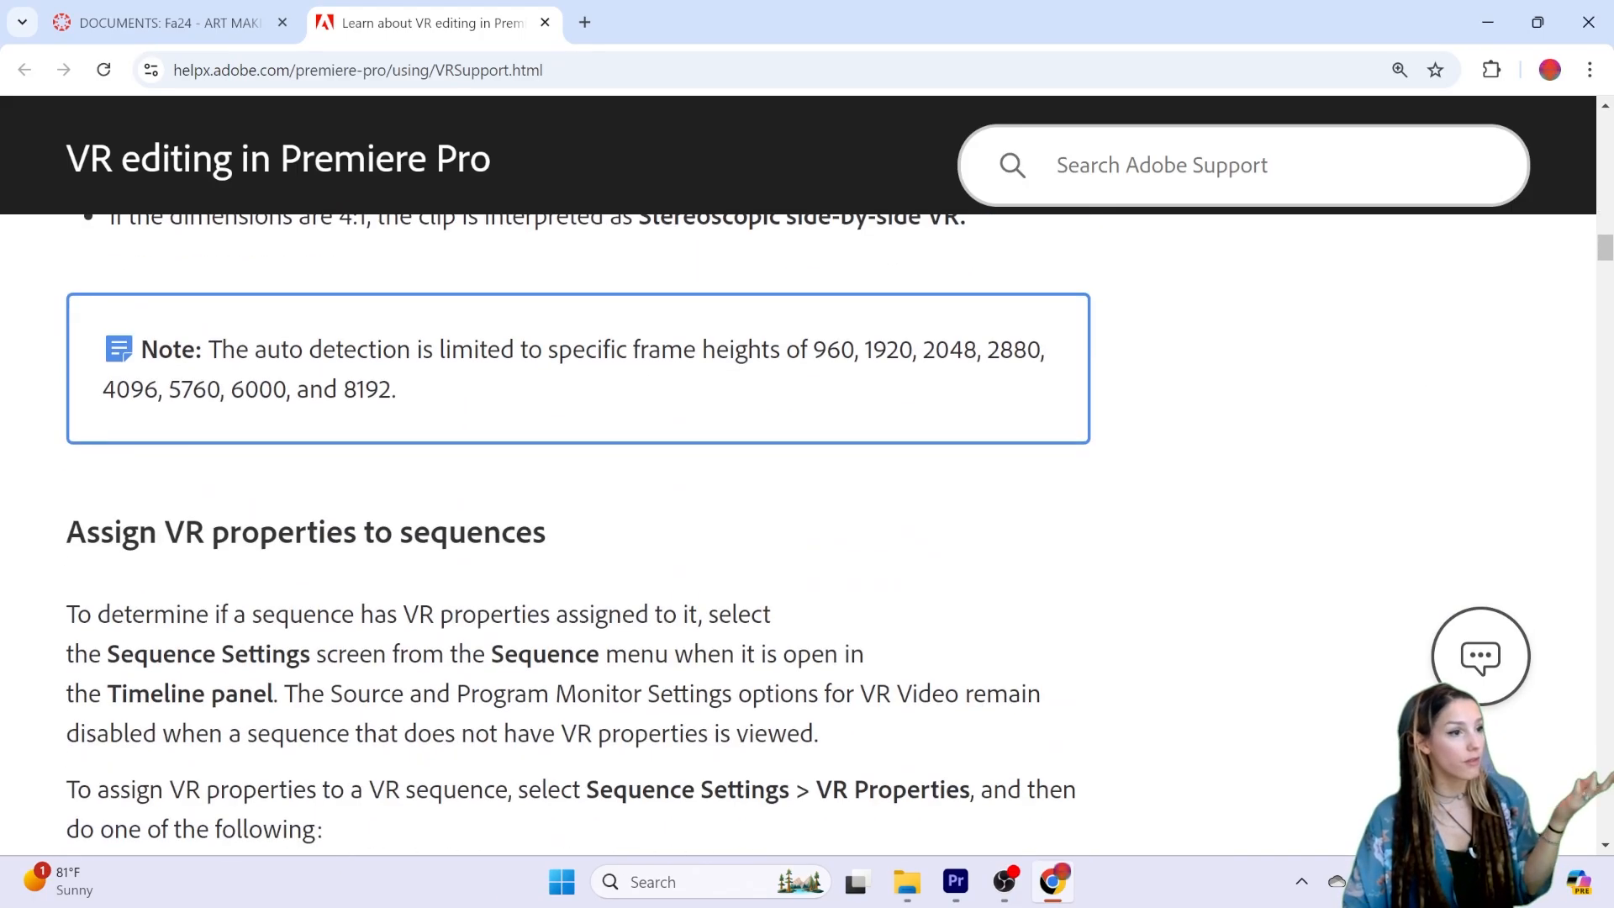
scroll(501, 468, "down", 15)
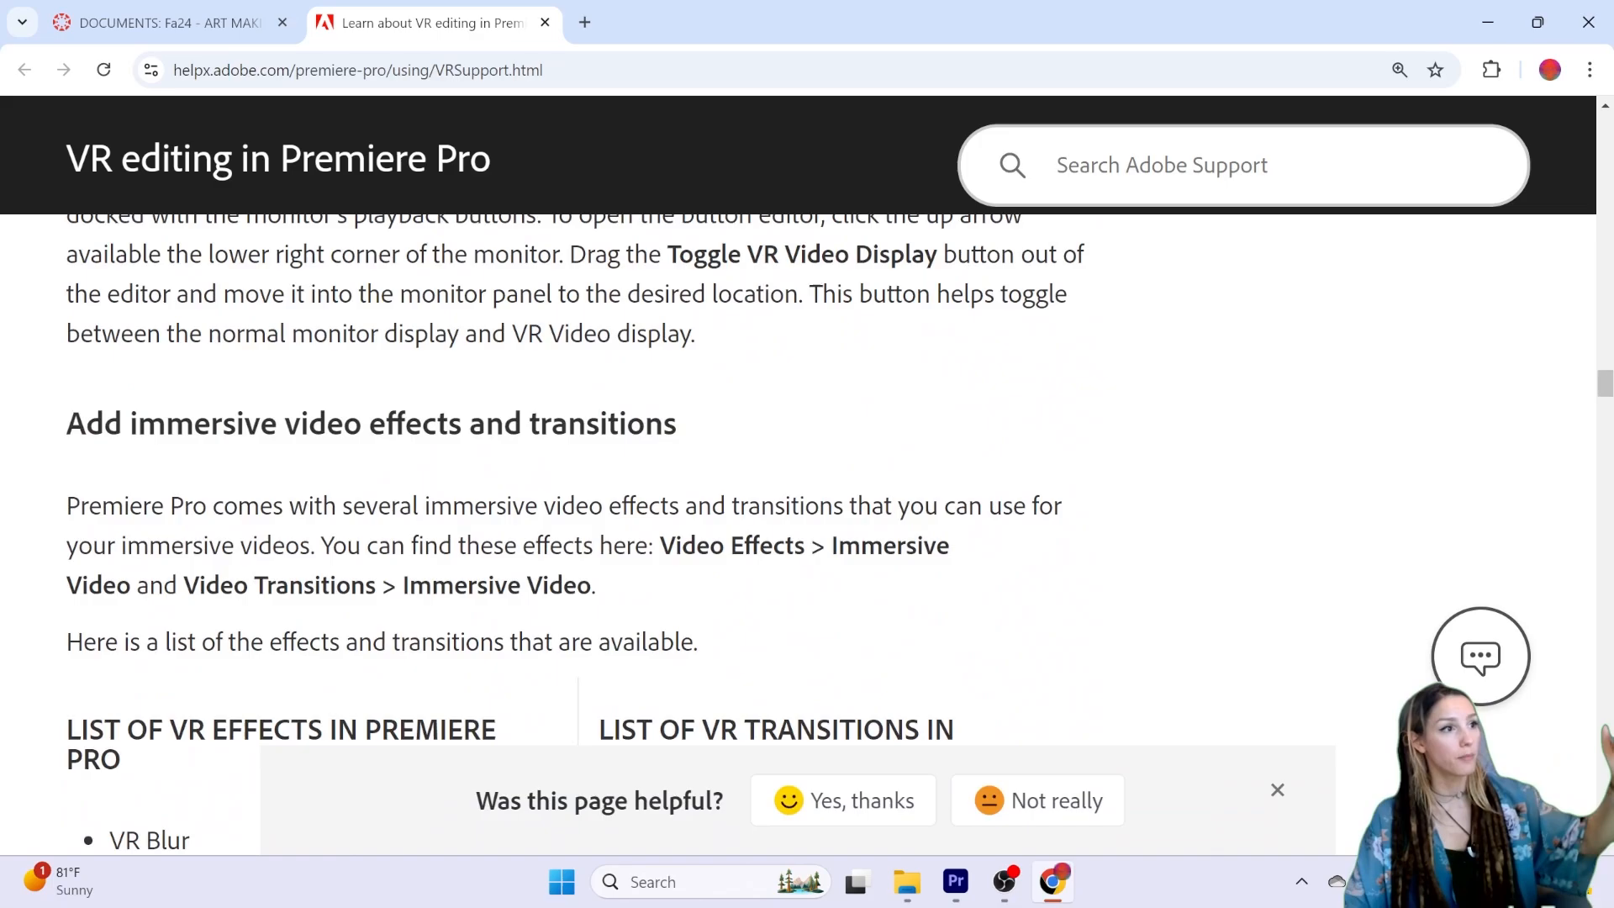
left_click(1276, 788)
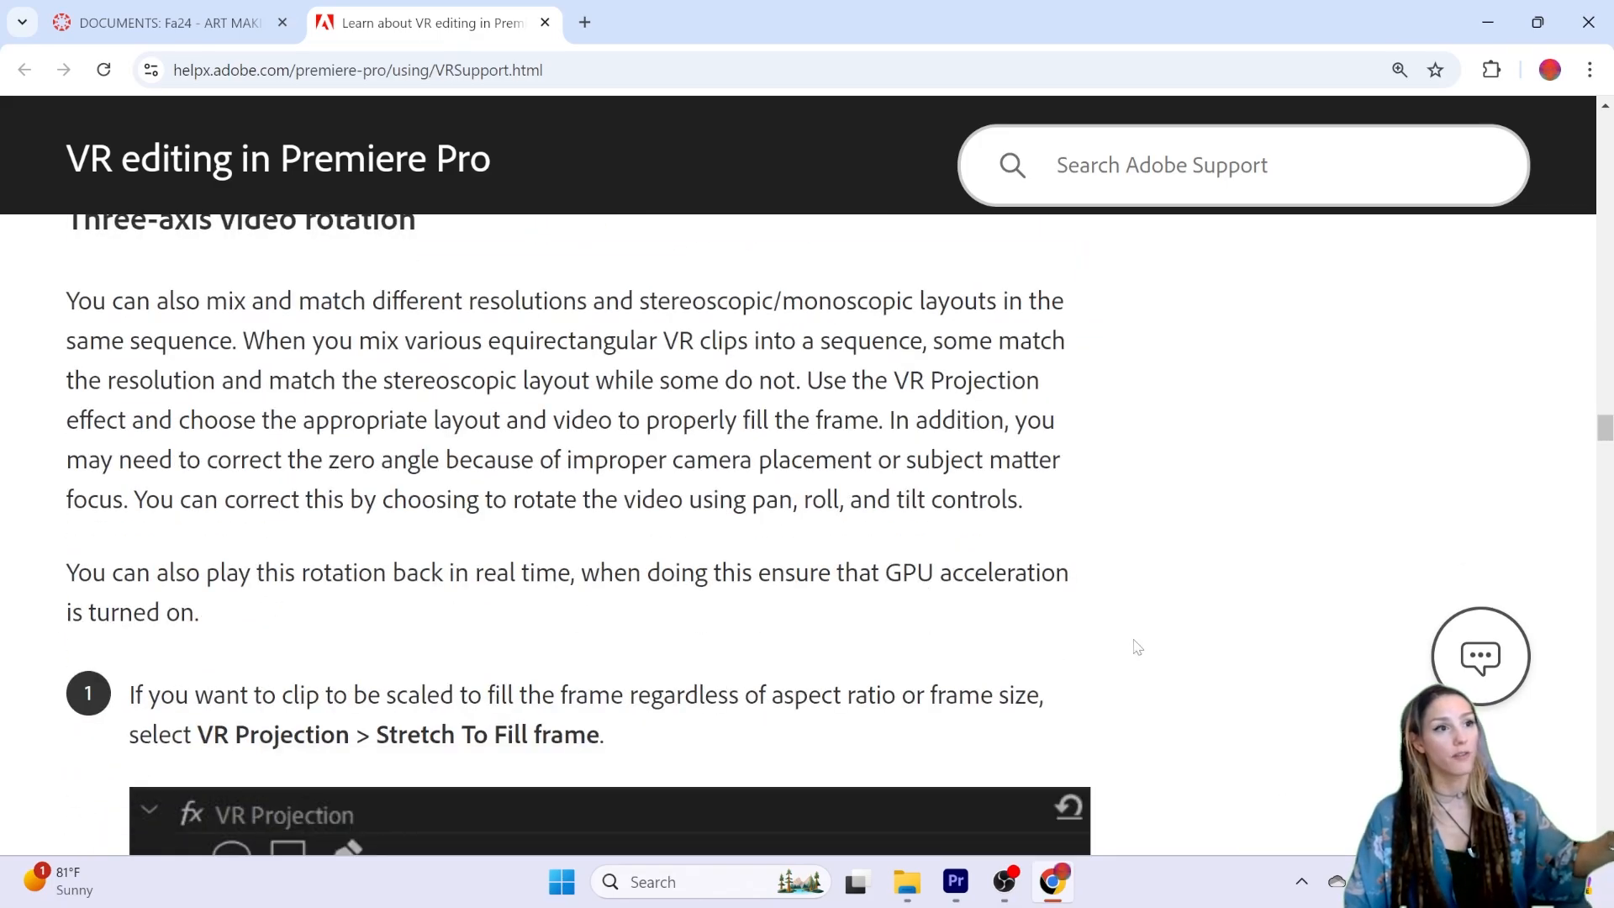
scroll(1131, 648, "down", 10)
scroll(1116, 651, "down", 20)
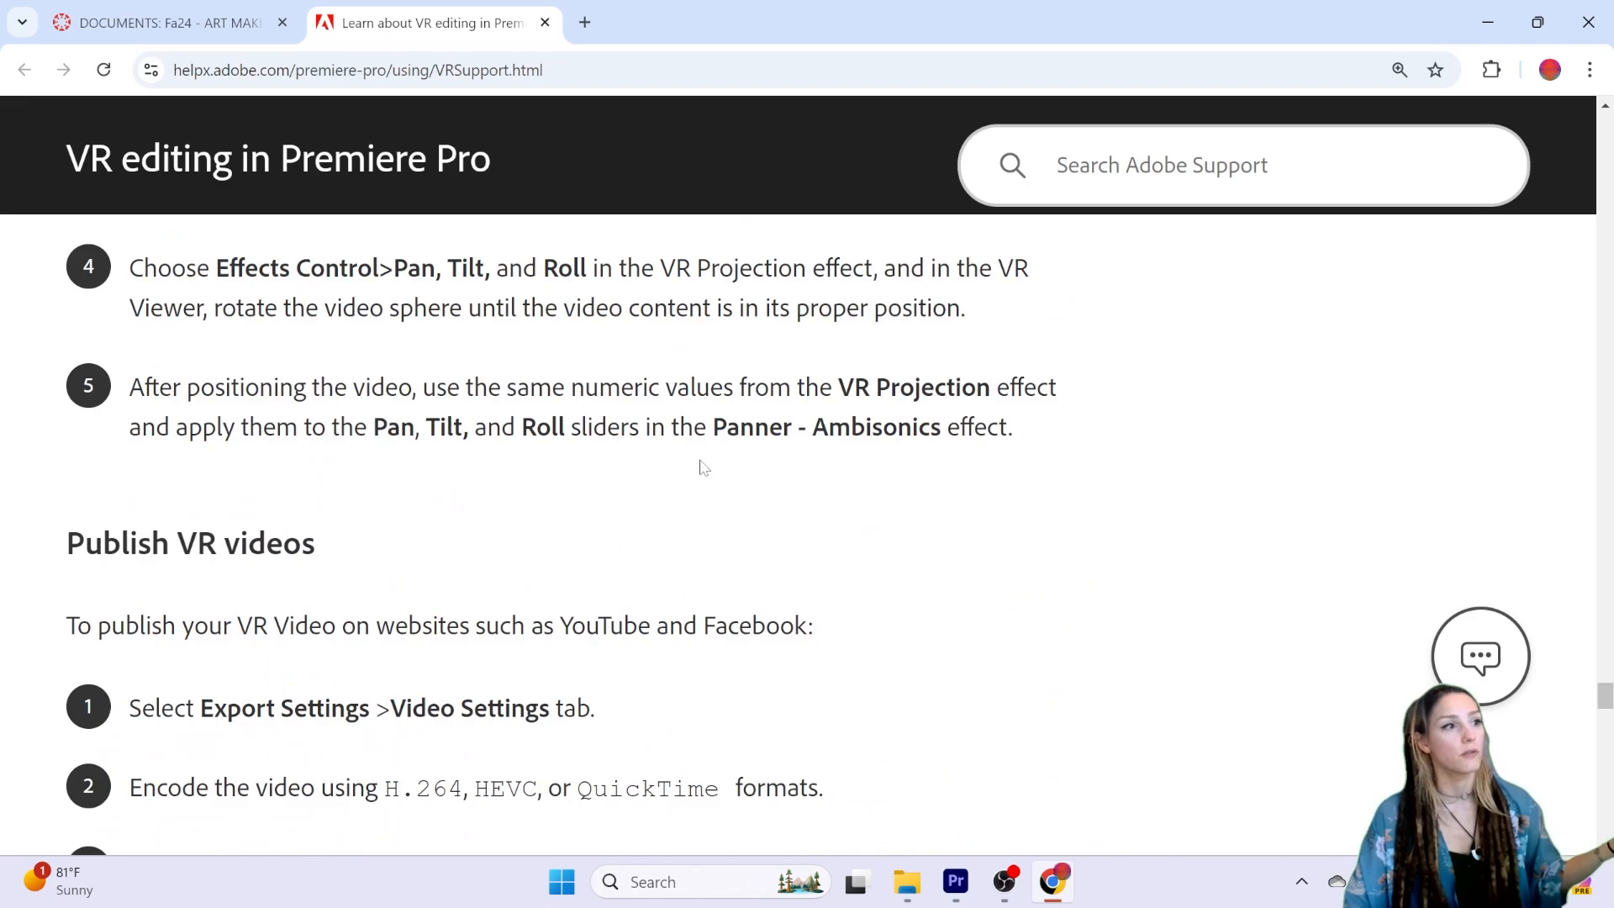
scroll(681, 557, "up", 8)
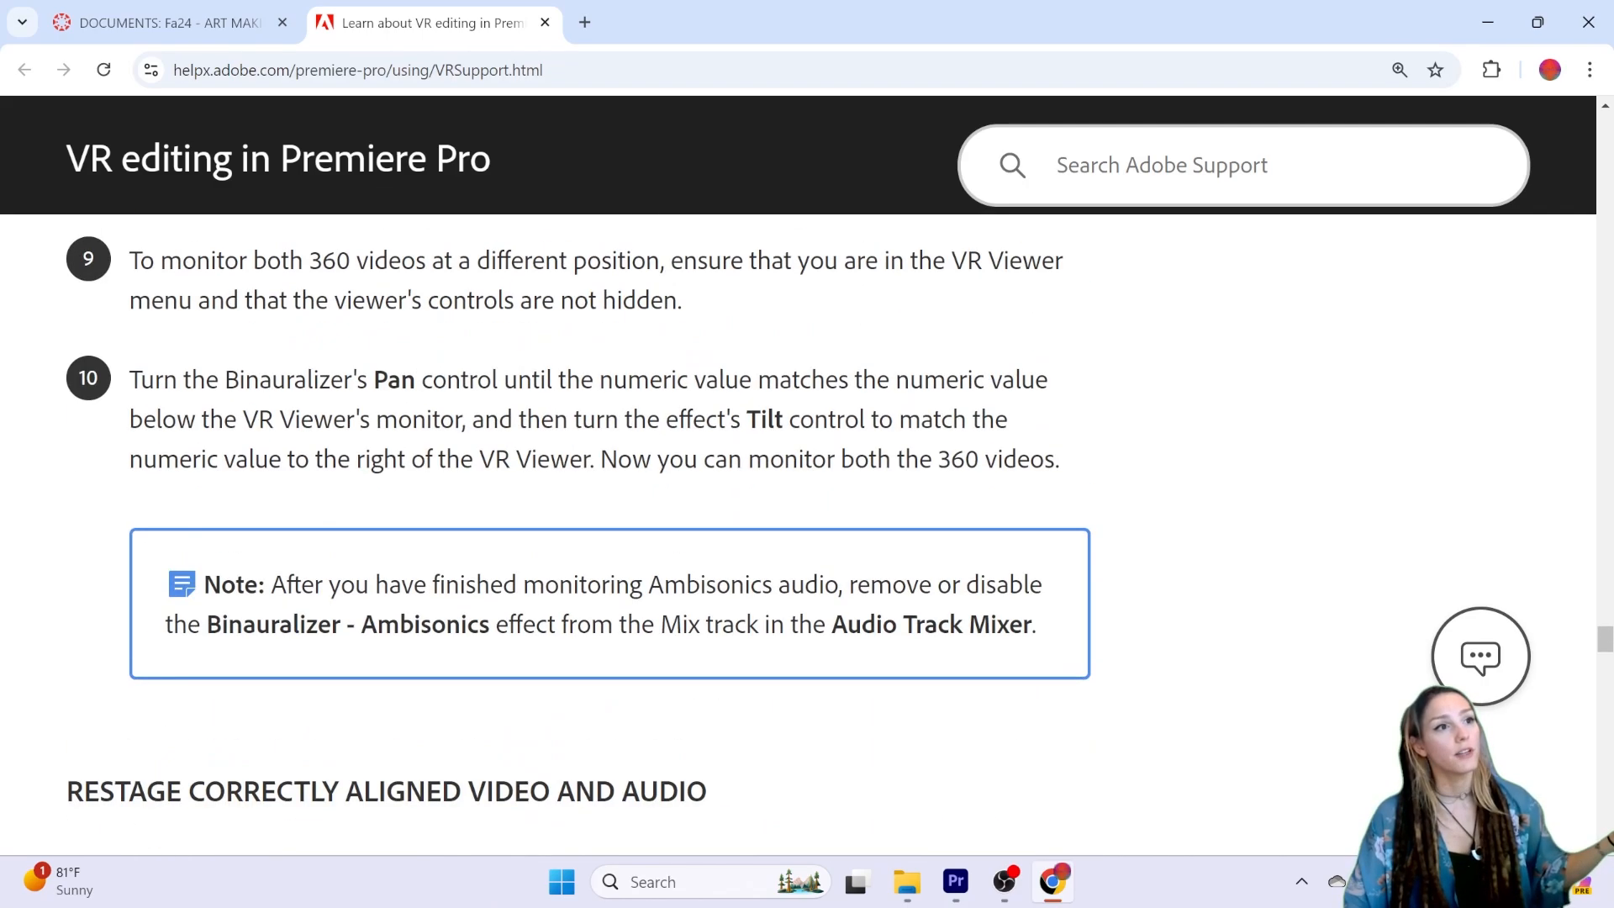
scroll(256, 488, "up", 5)
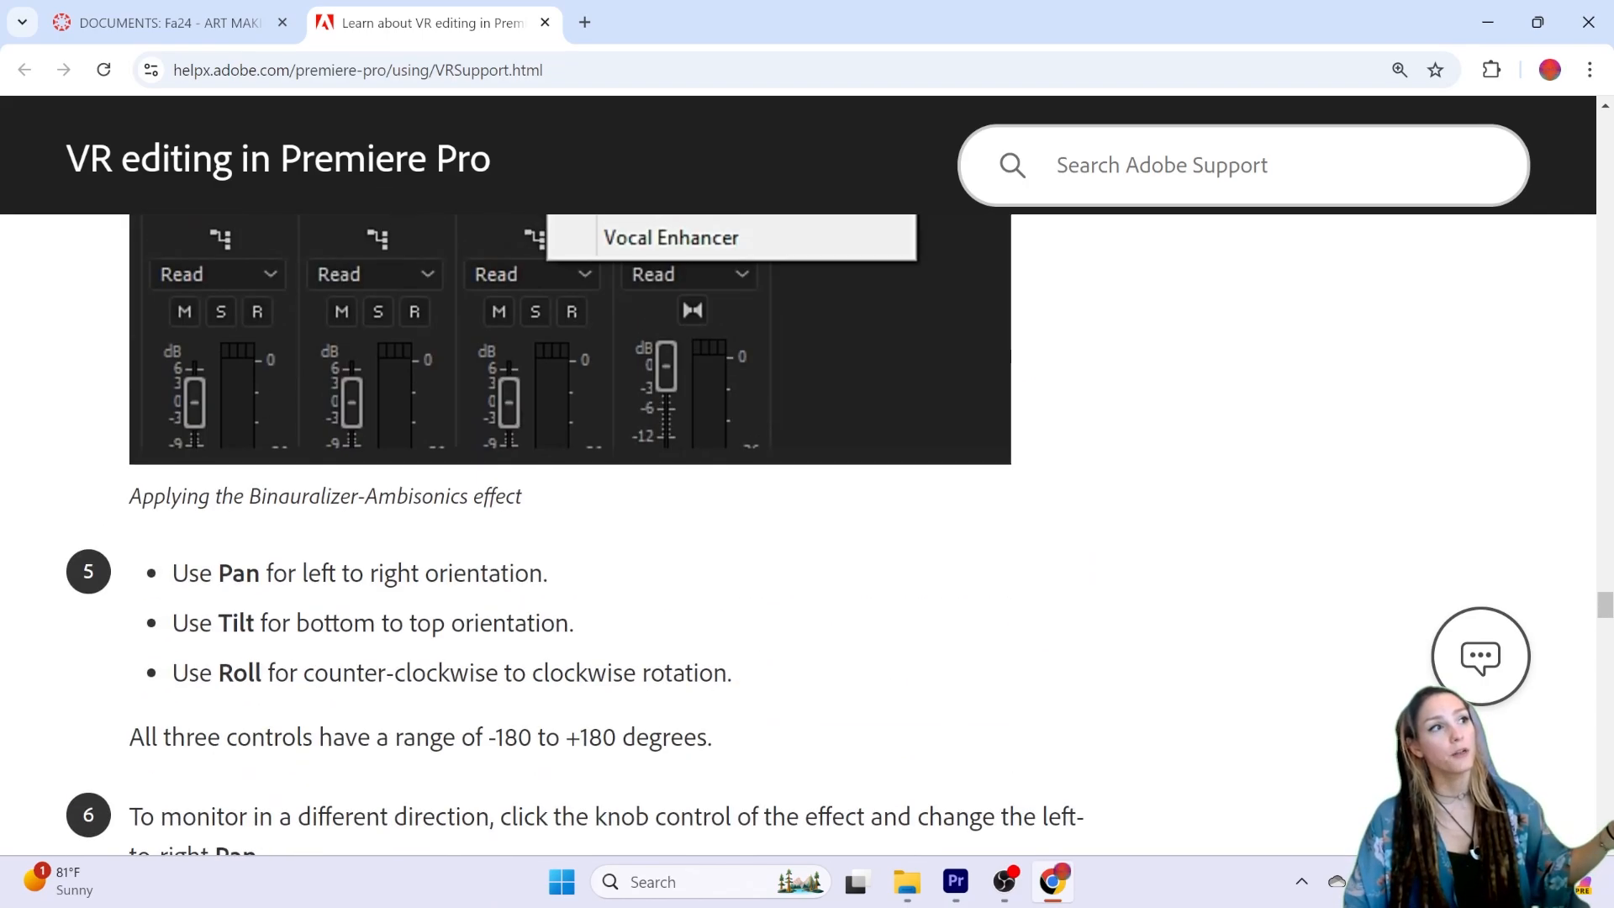
Step: Switch to Premiere Pro and look over the Effect Controls, Project, Timeline, Program and Effects panels
left_click(1490, 14)
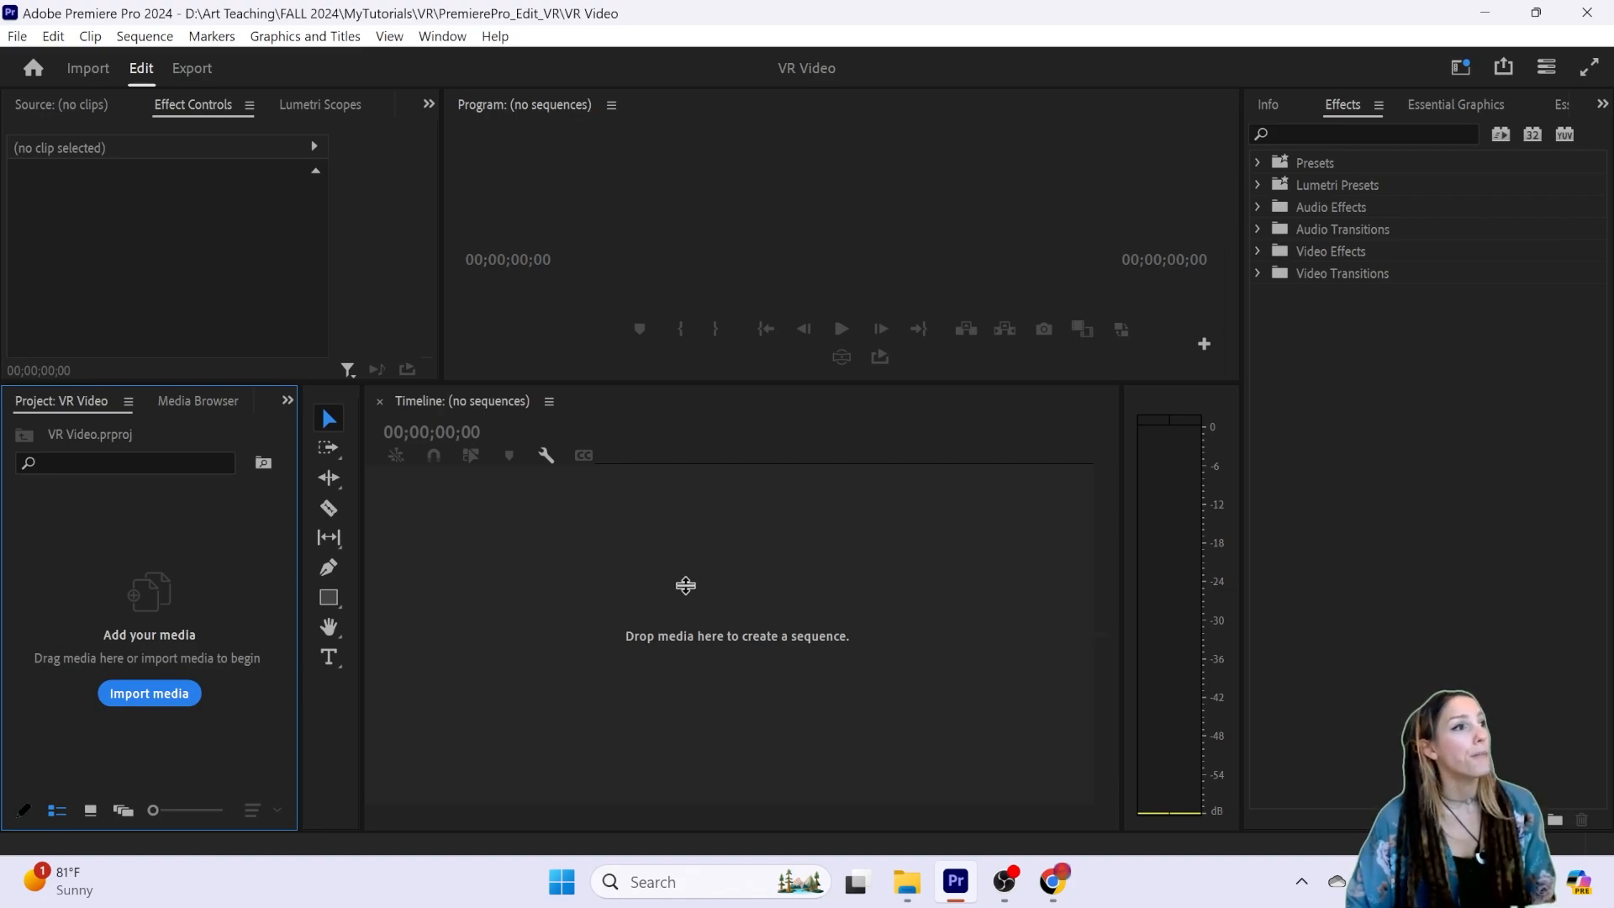
left_click(189, 260)
left_click(107, 593)
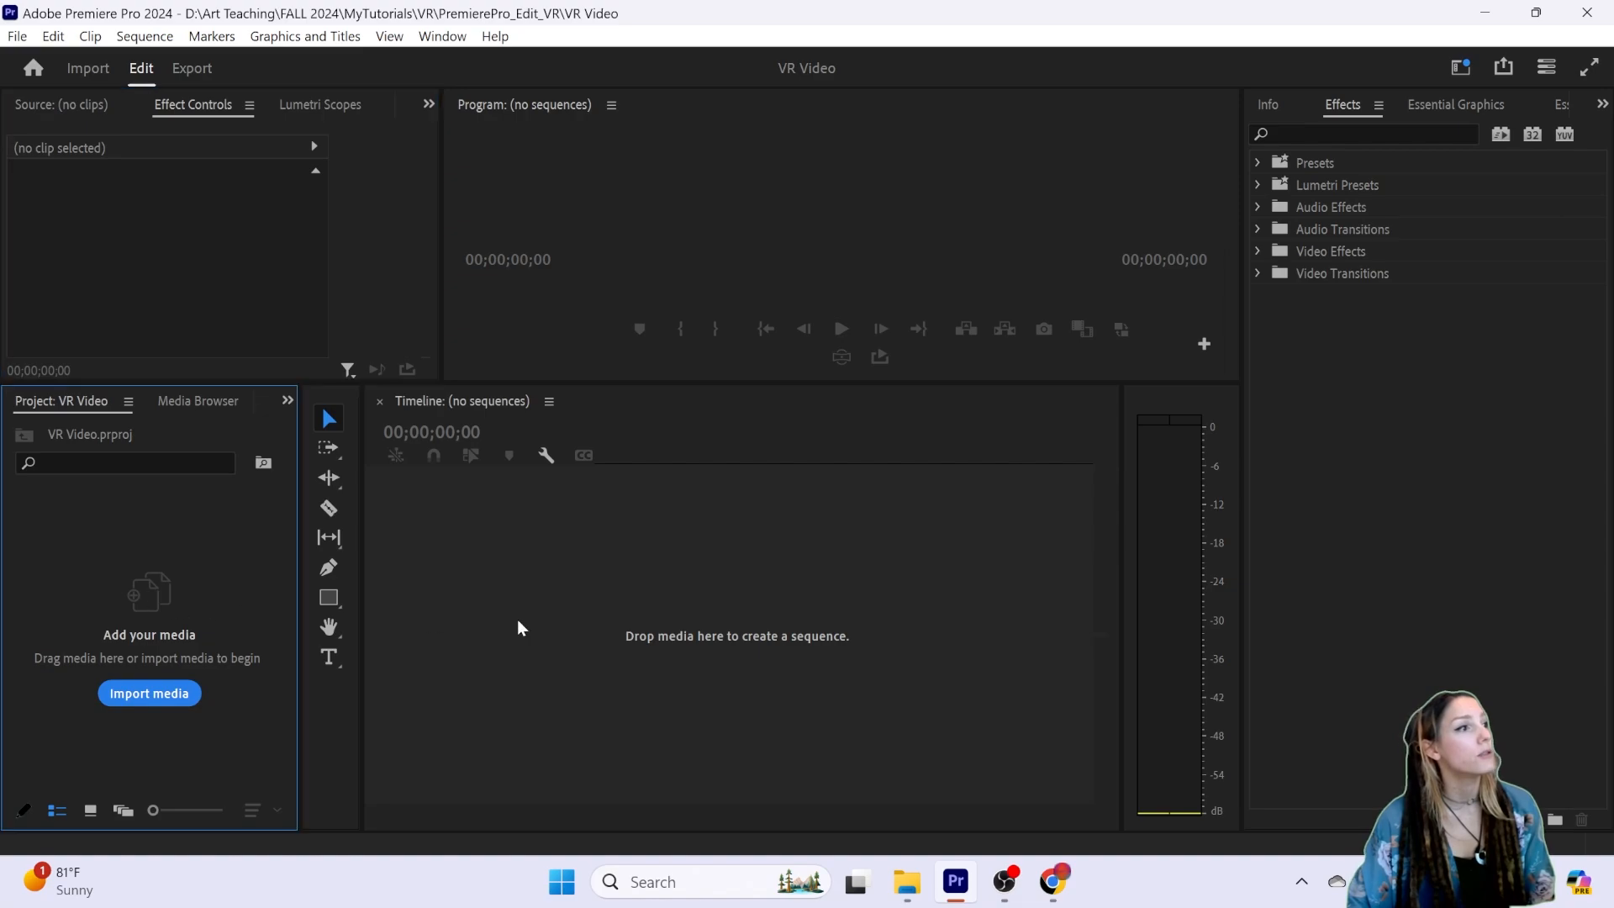
left_click(694, 632)
left_click(763, 238)
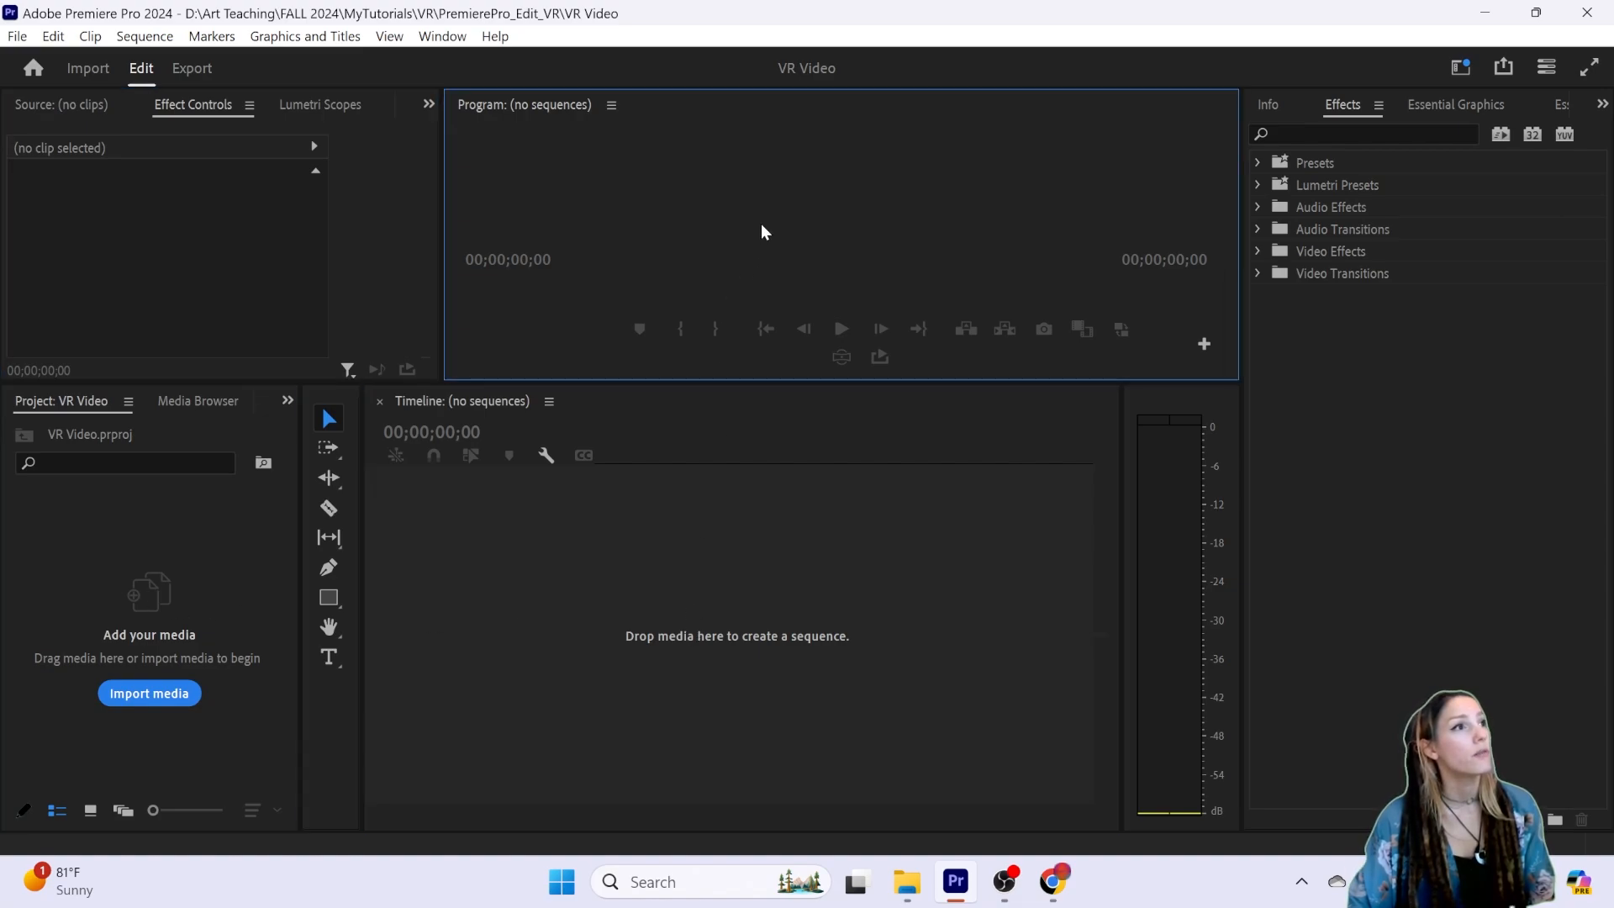
left_click(1471, 454)
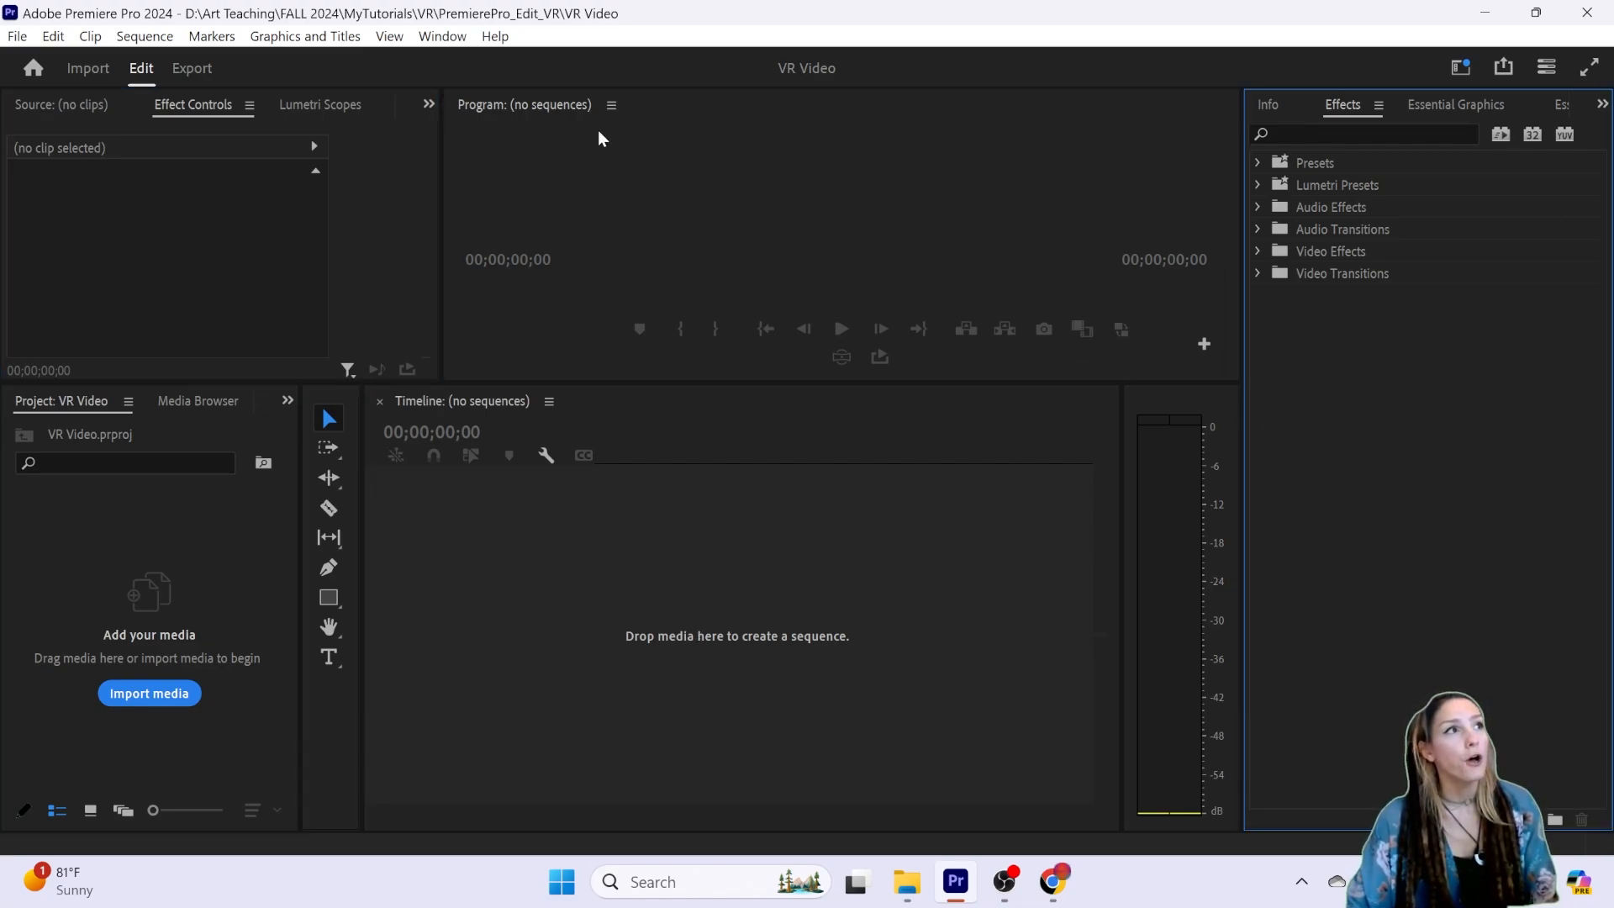
Step: Try the Color workspace and return to the All Panels workspace
left_click(437, 39)
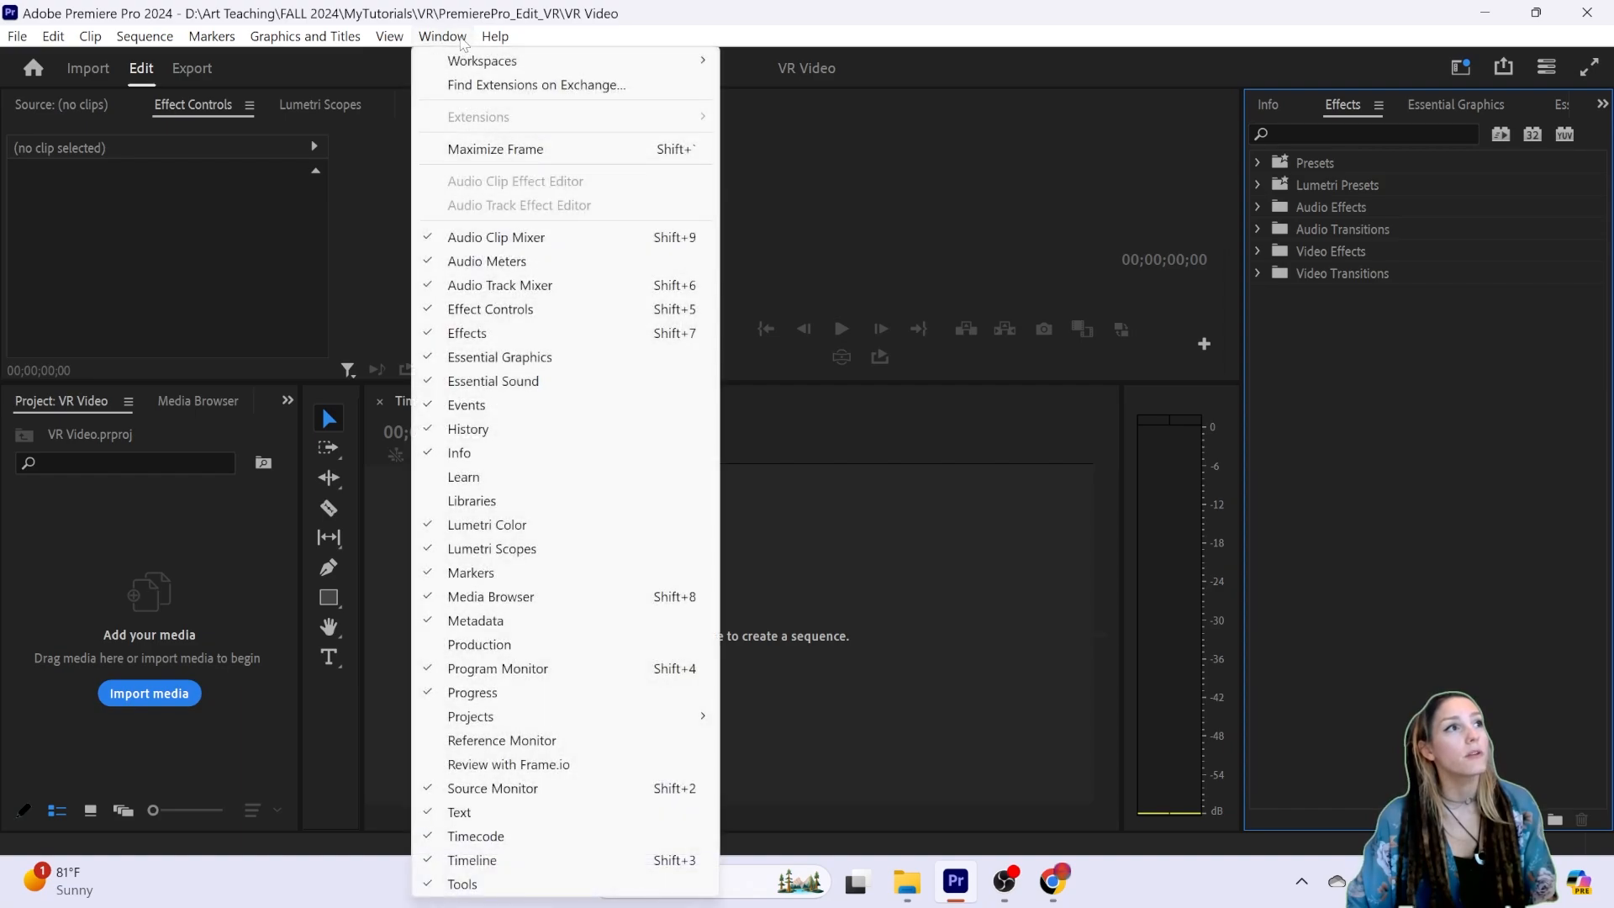
mouse_move(455, 66)
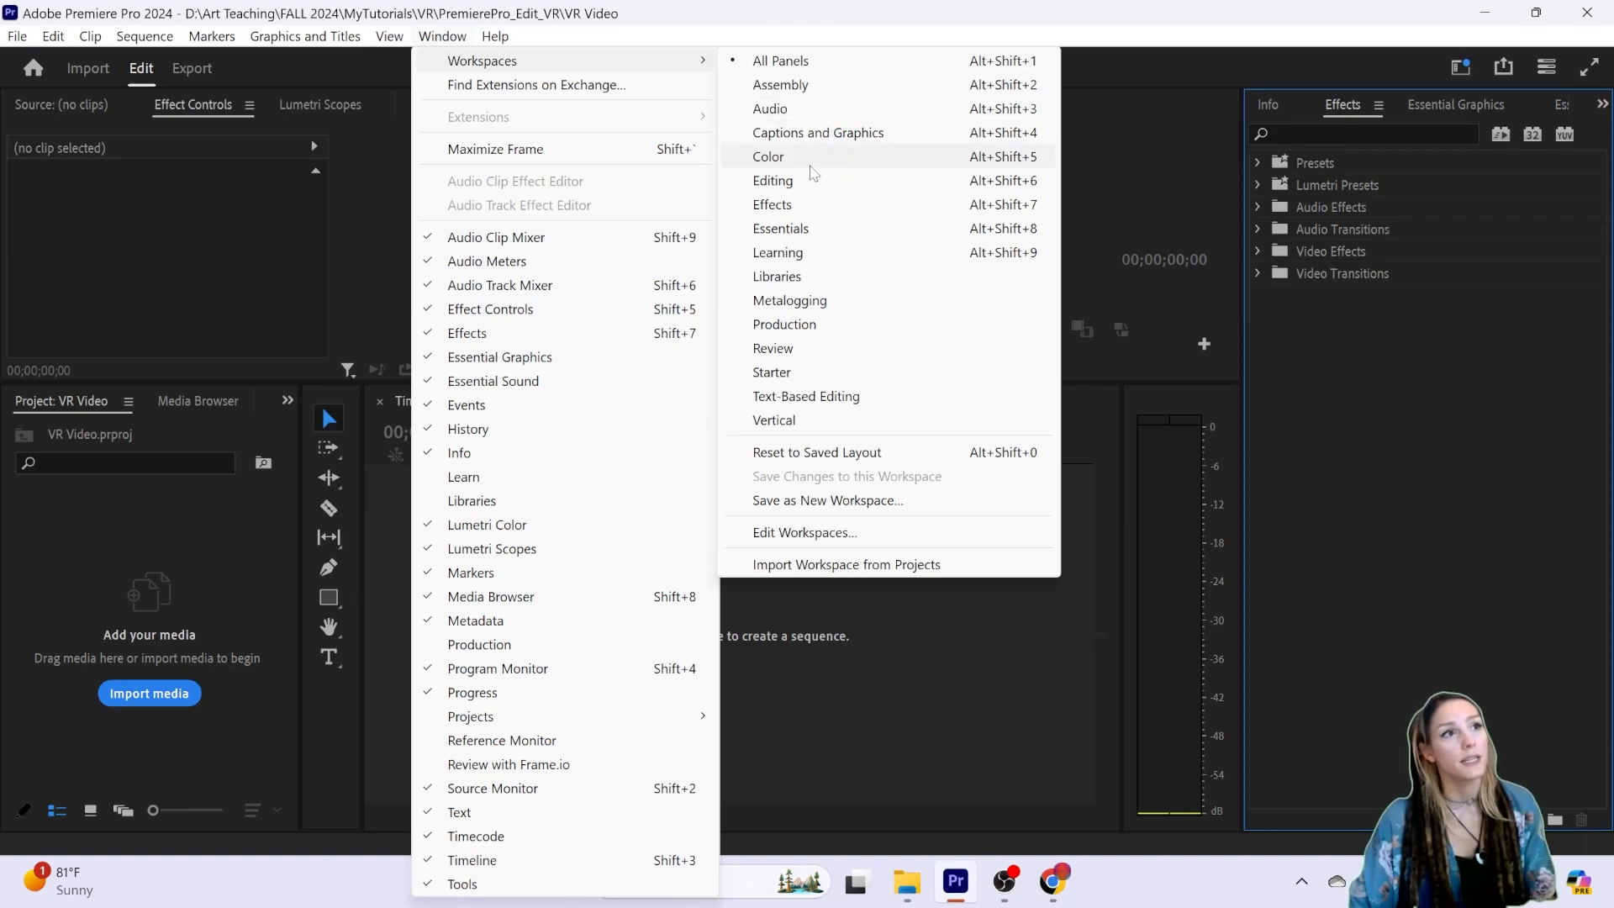
left_click(777, 157)
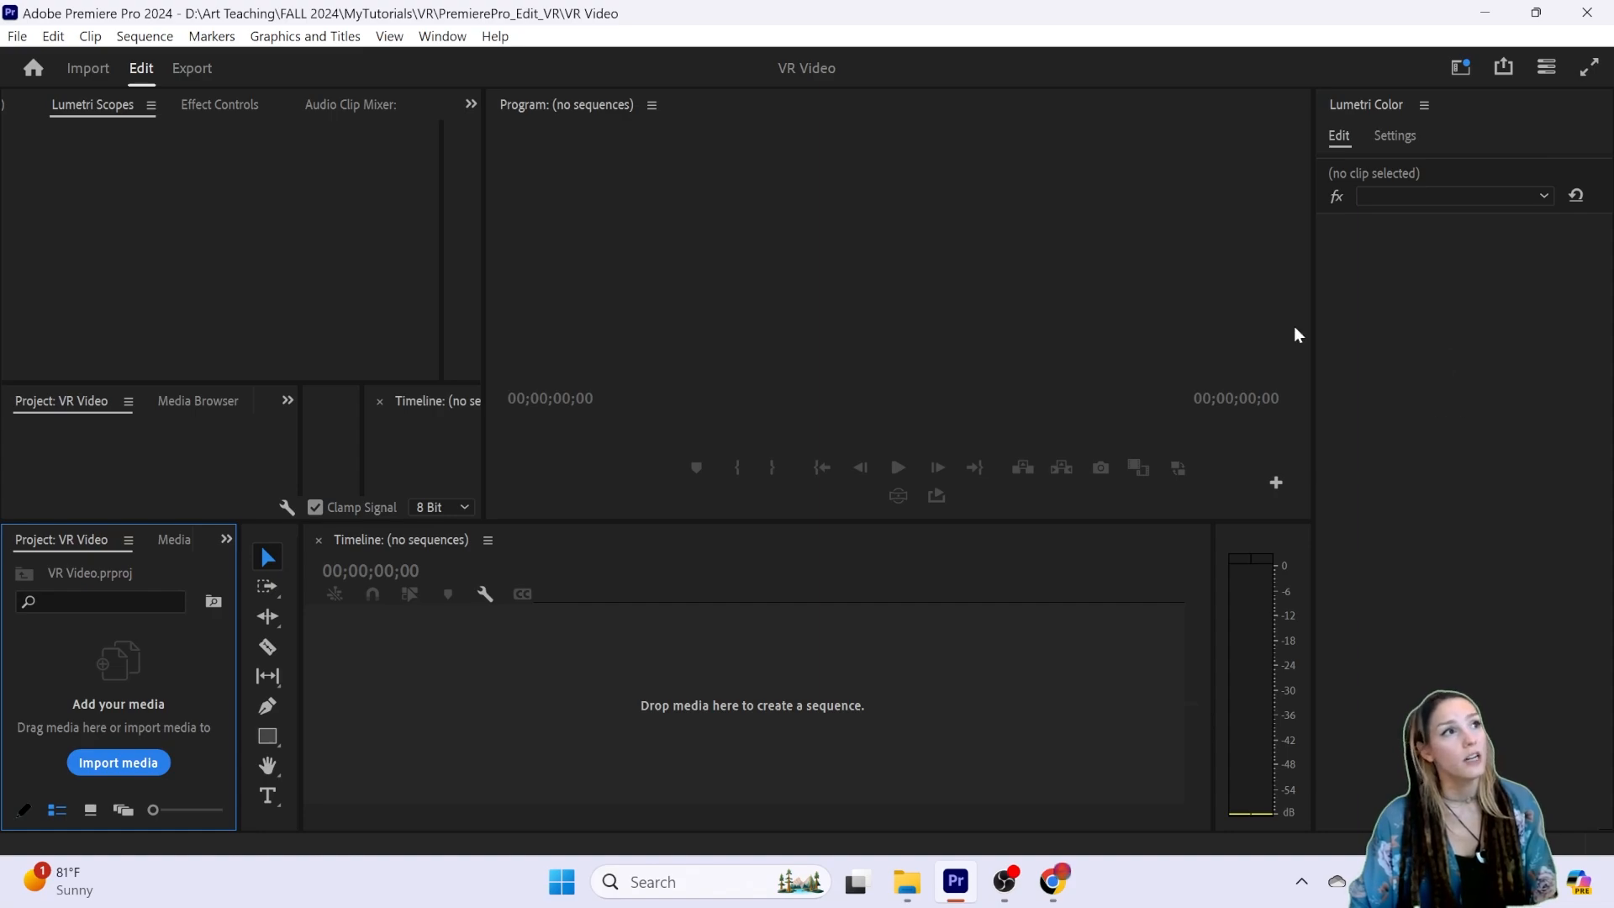
left_click(442, 36)
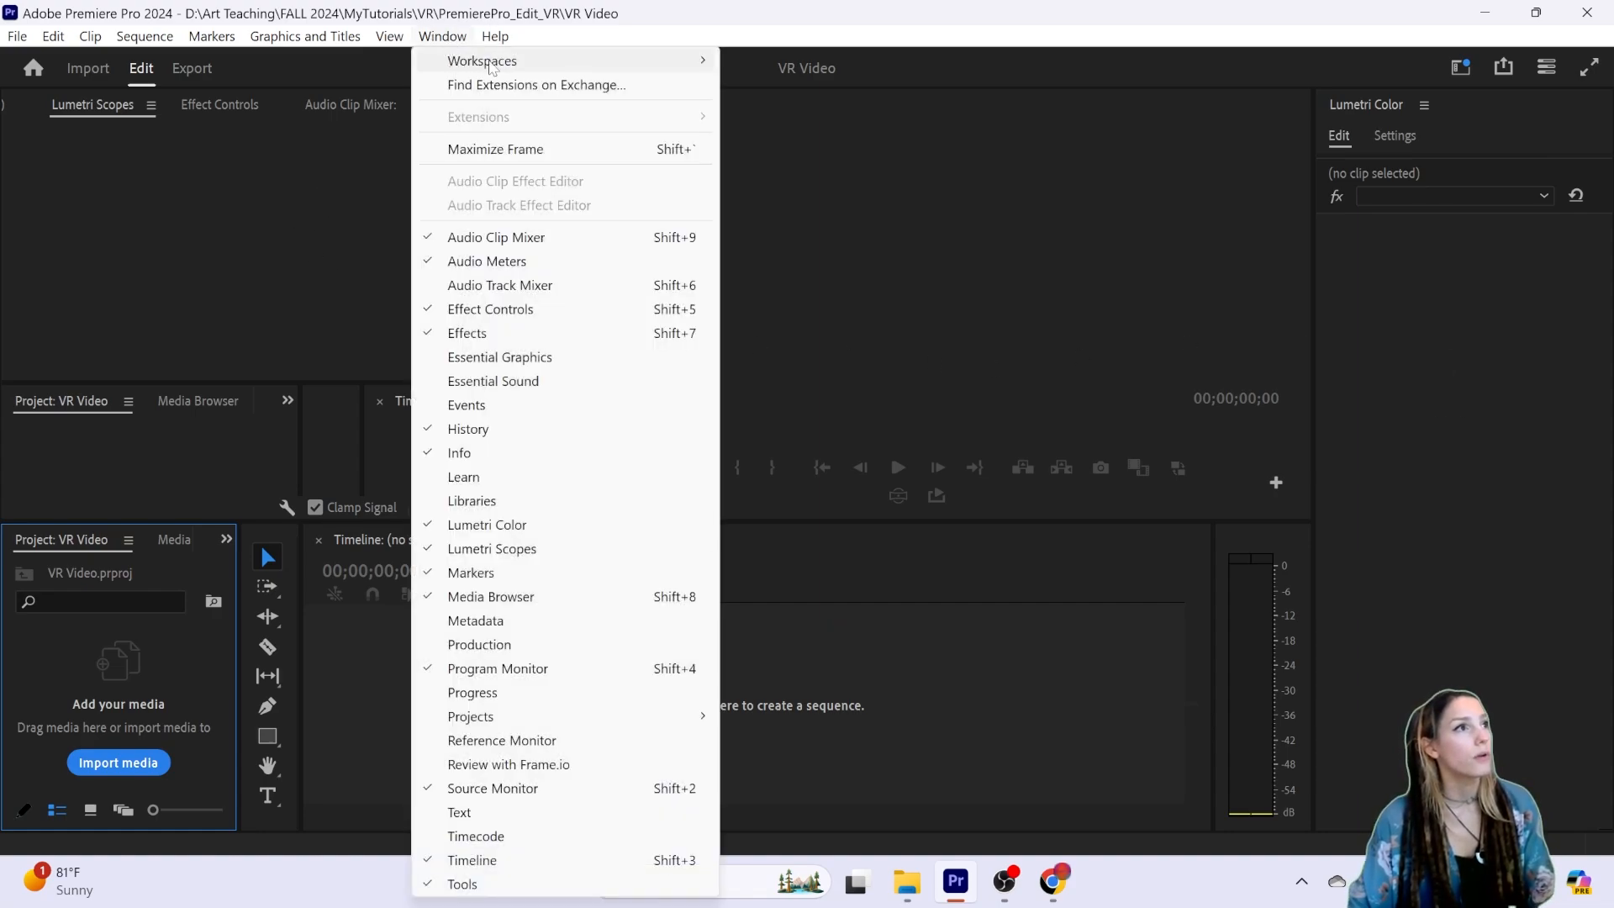
left_click(800, 66)
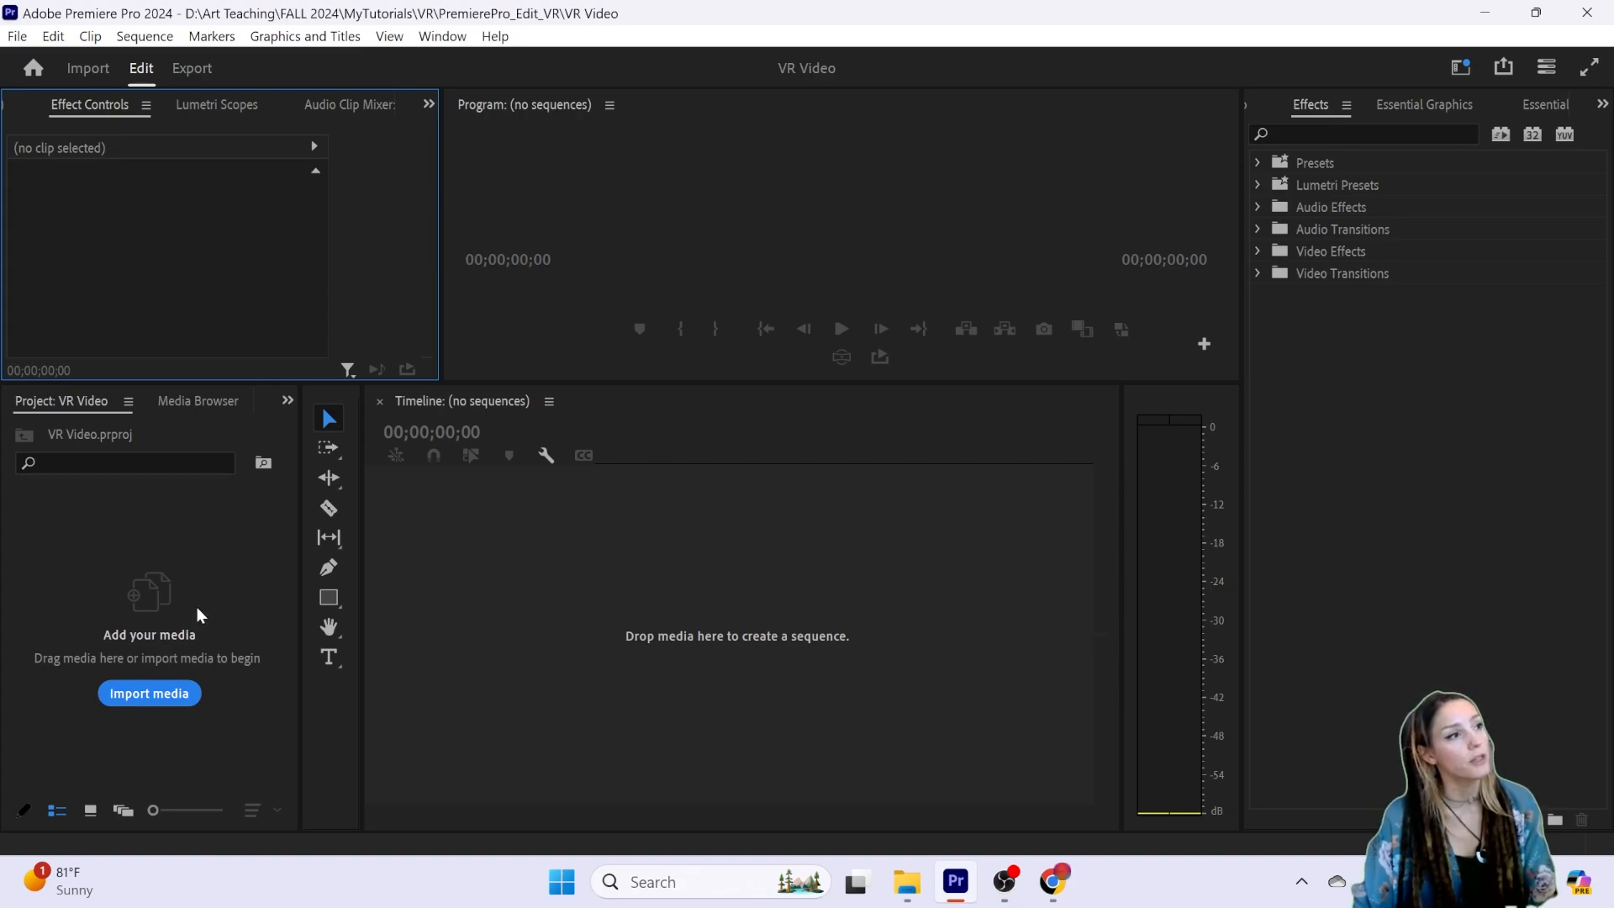
Step: Import home-depot-lights.mp4, sunSetting.mp4 and band-setup.mp4 into the project and widen the Project panel
left_click(97, 658)
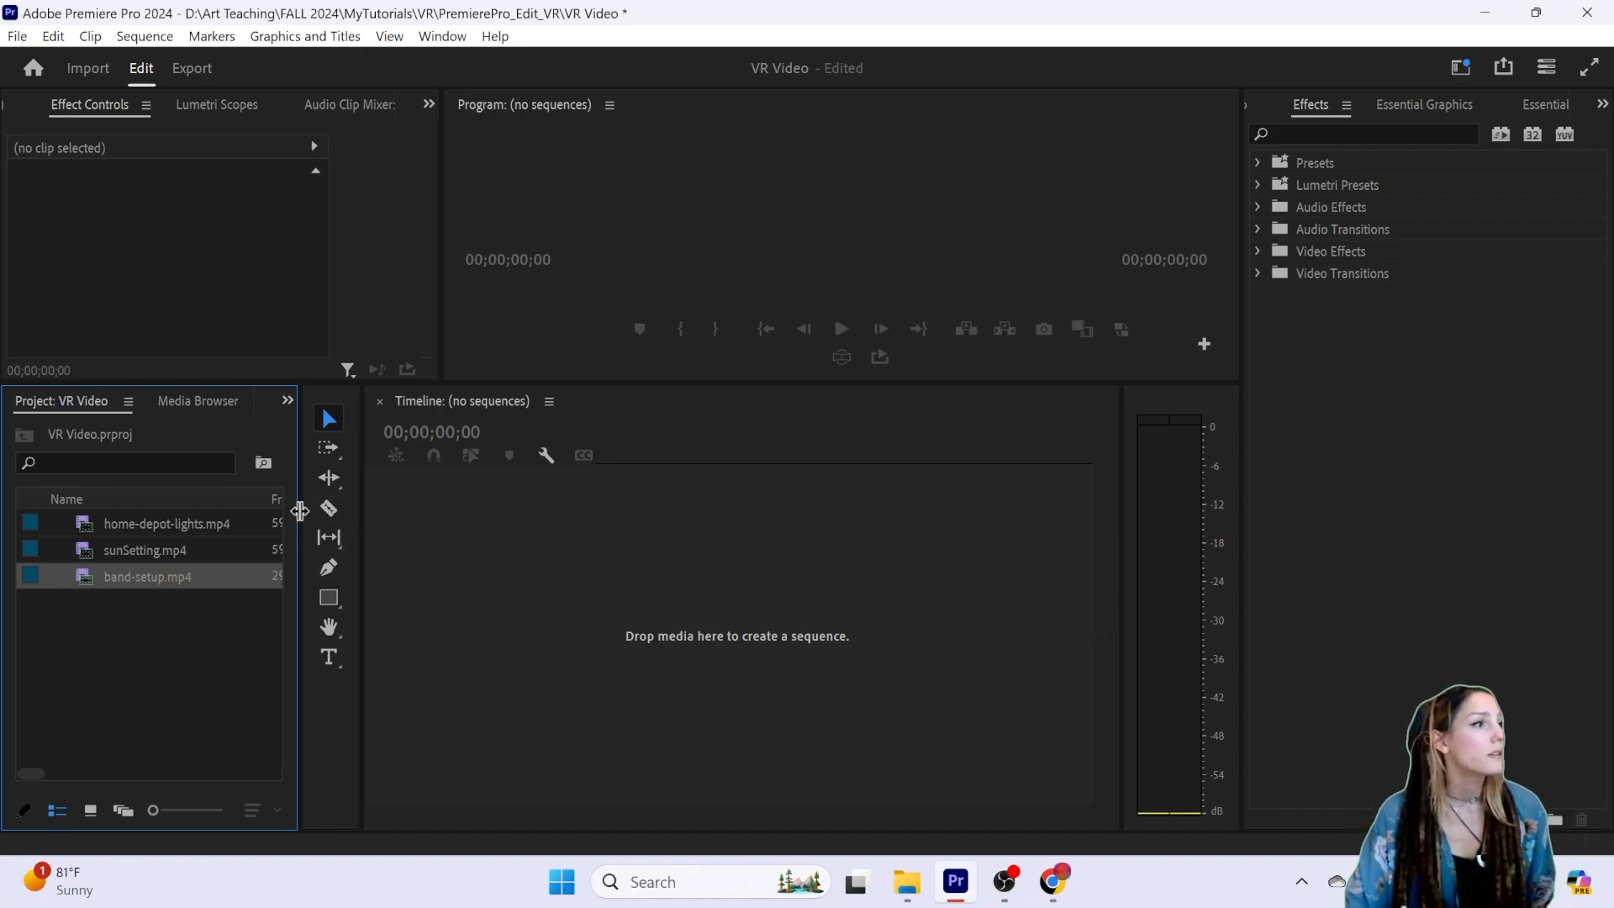
left_click_drag(299, 510, 445, 511)
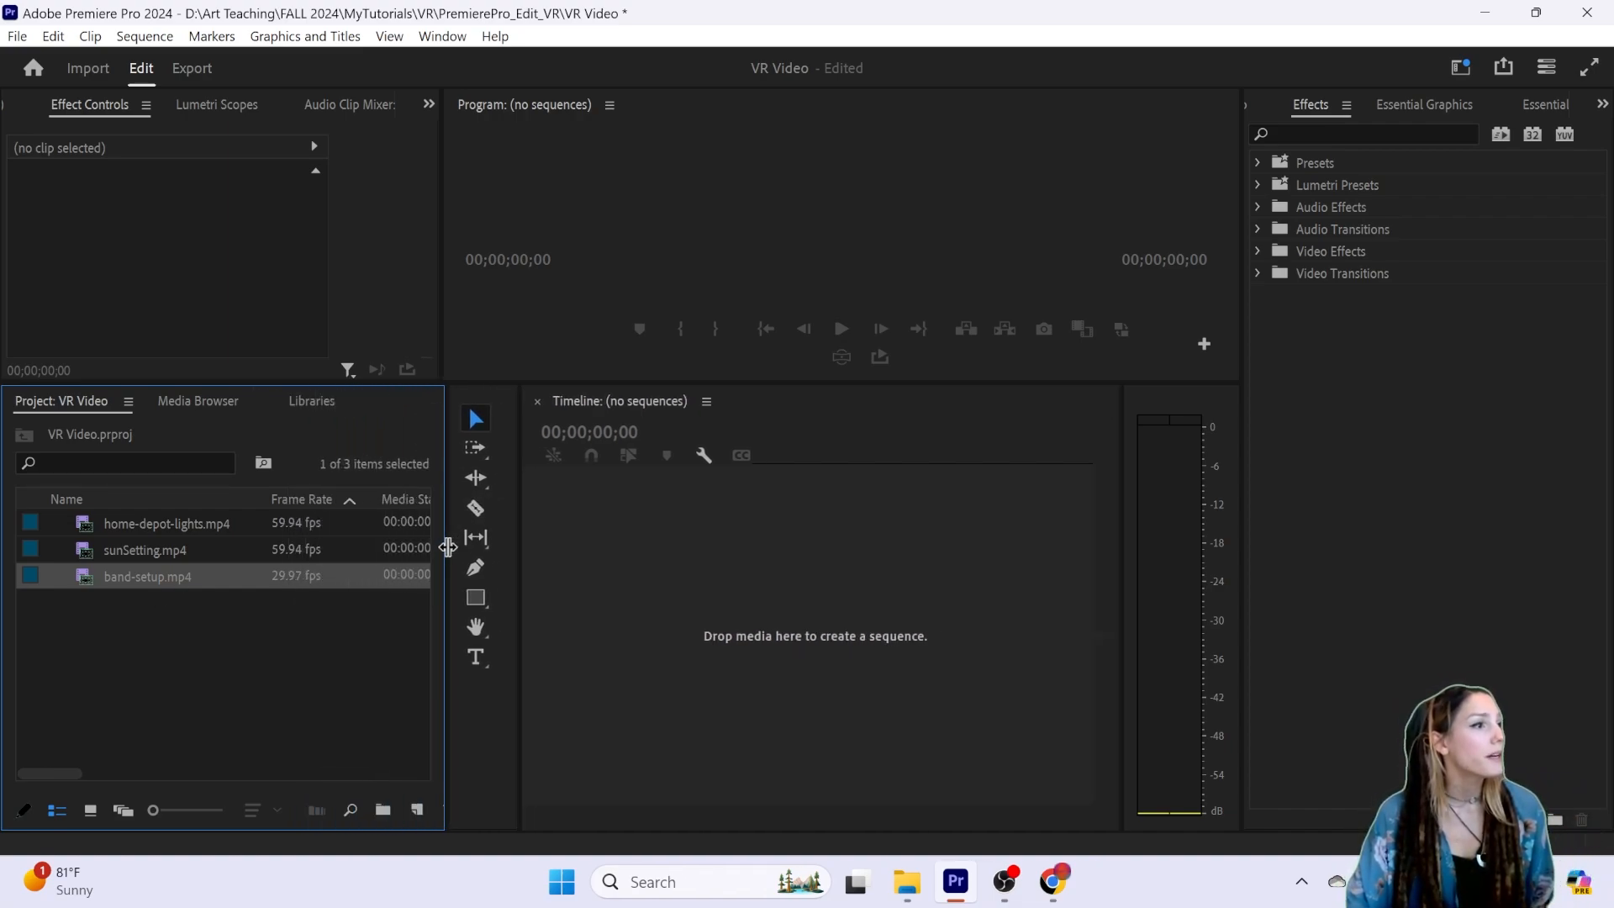
Step: Open band-setup.mp4 in the Source monitor and enlarge the preview area vertically
left_click(132, 579)
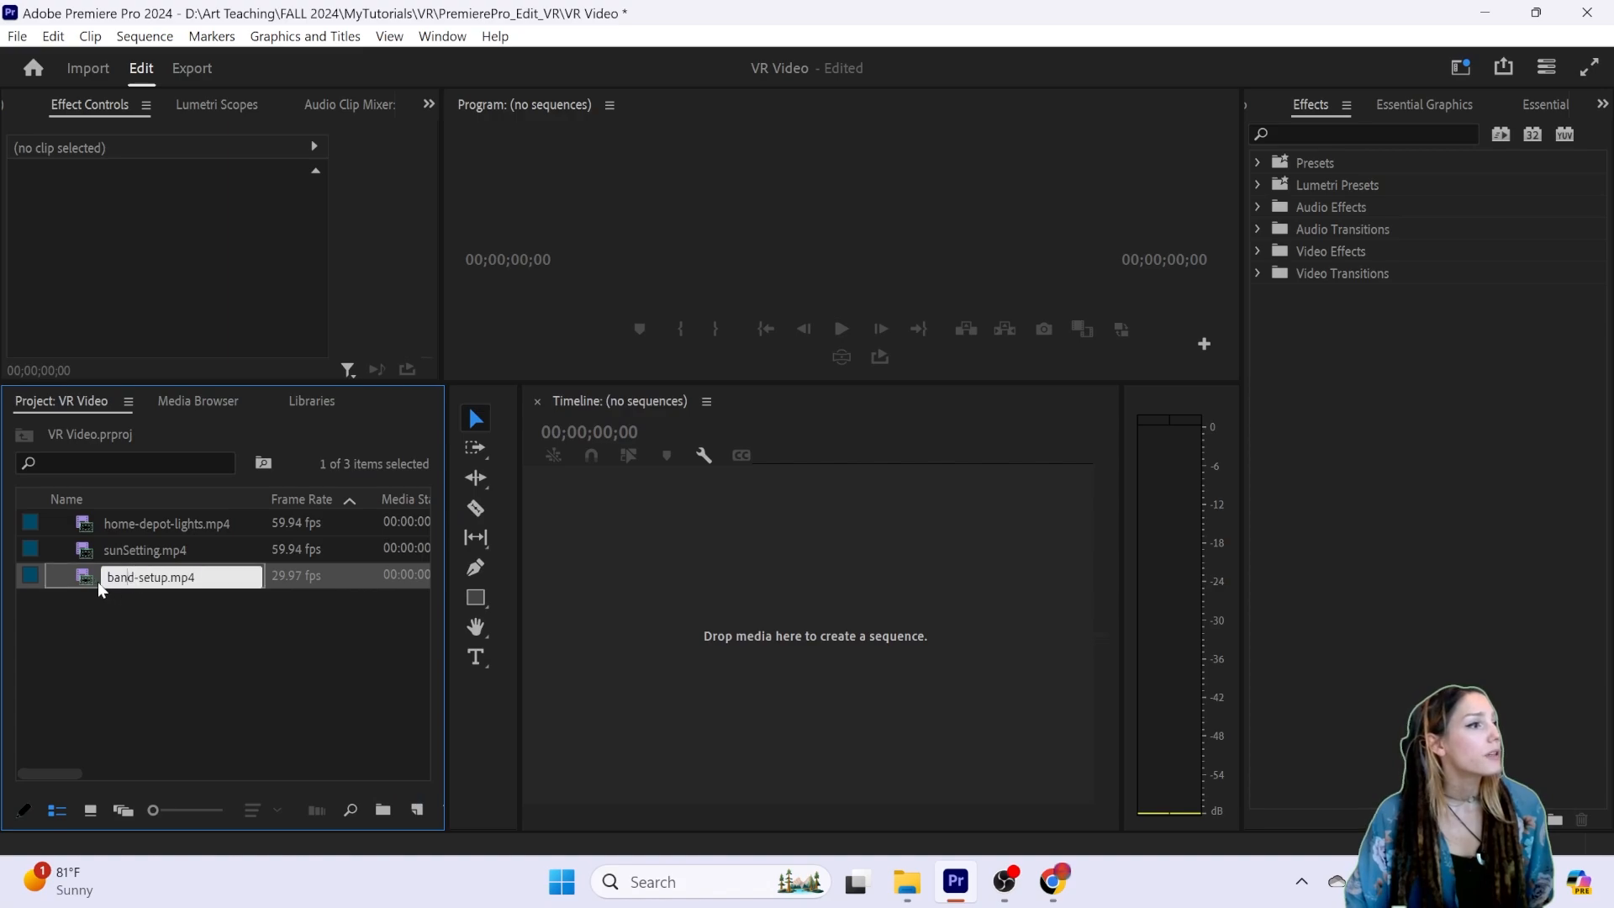
double_click(38, 580)
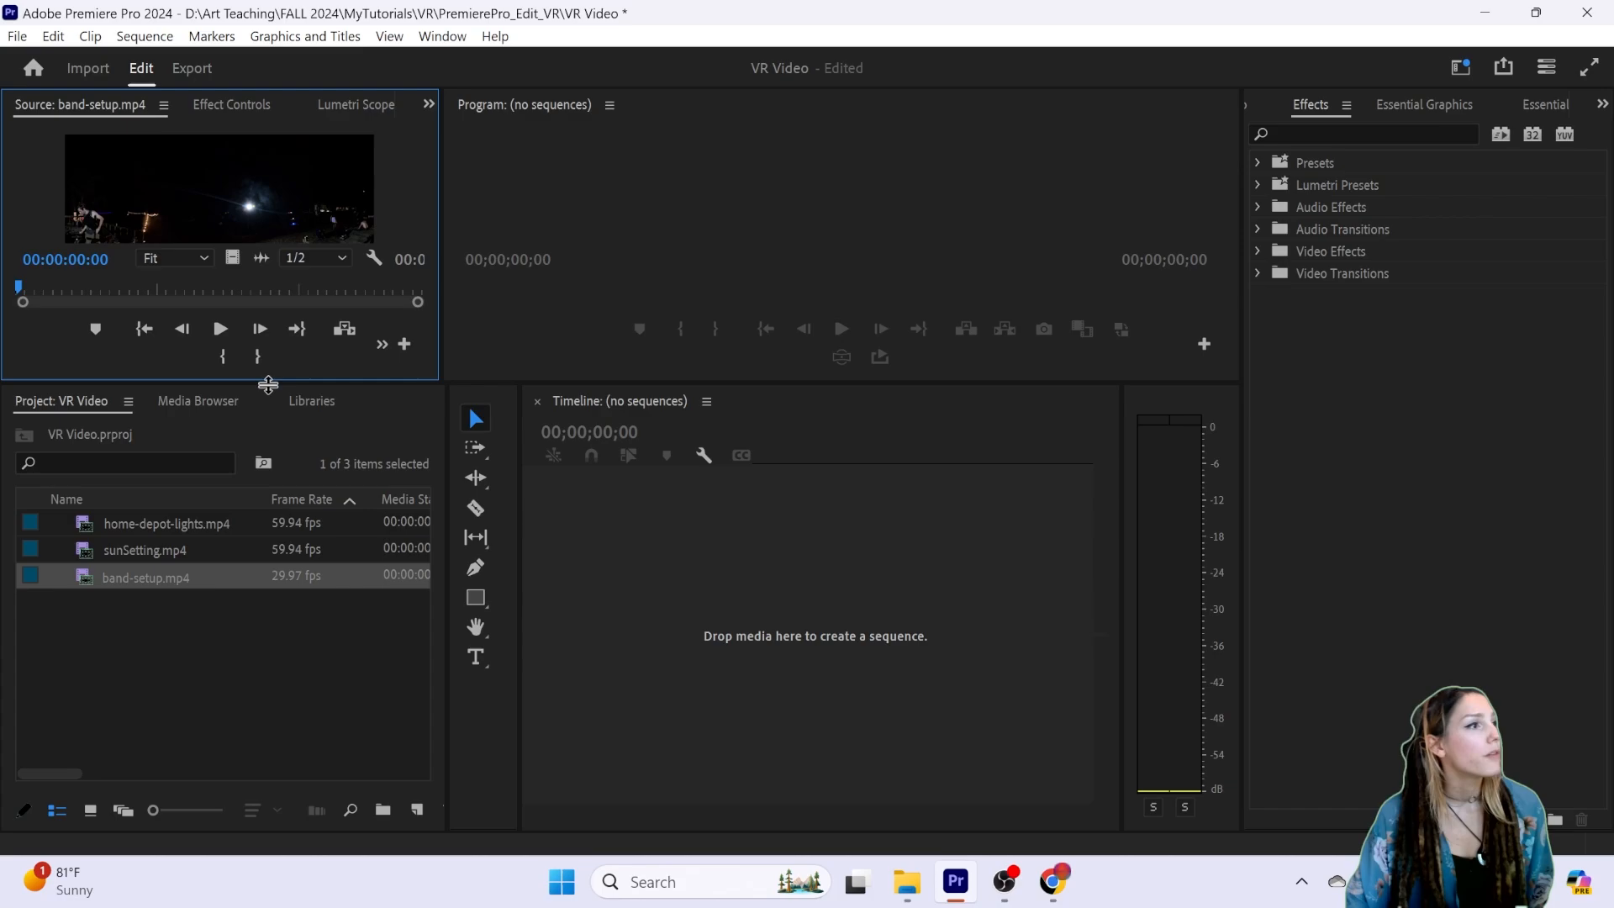
left_click_drag(268, 384, 253, 566)
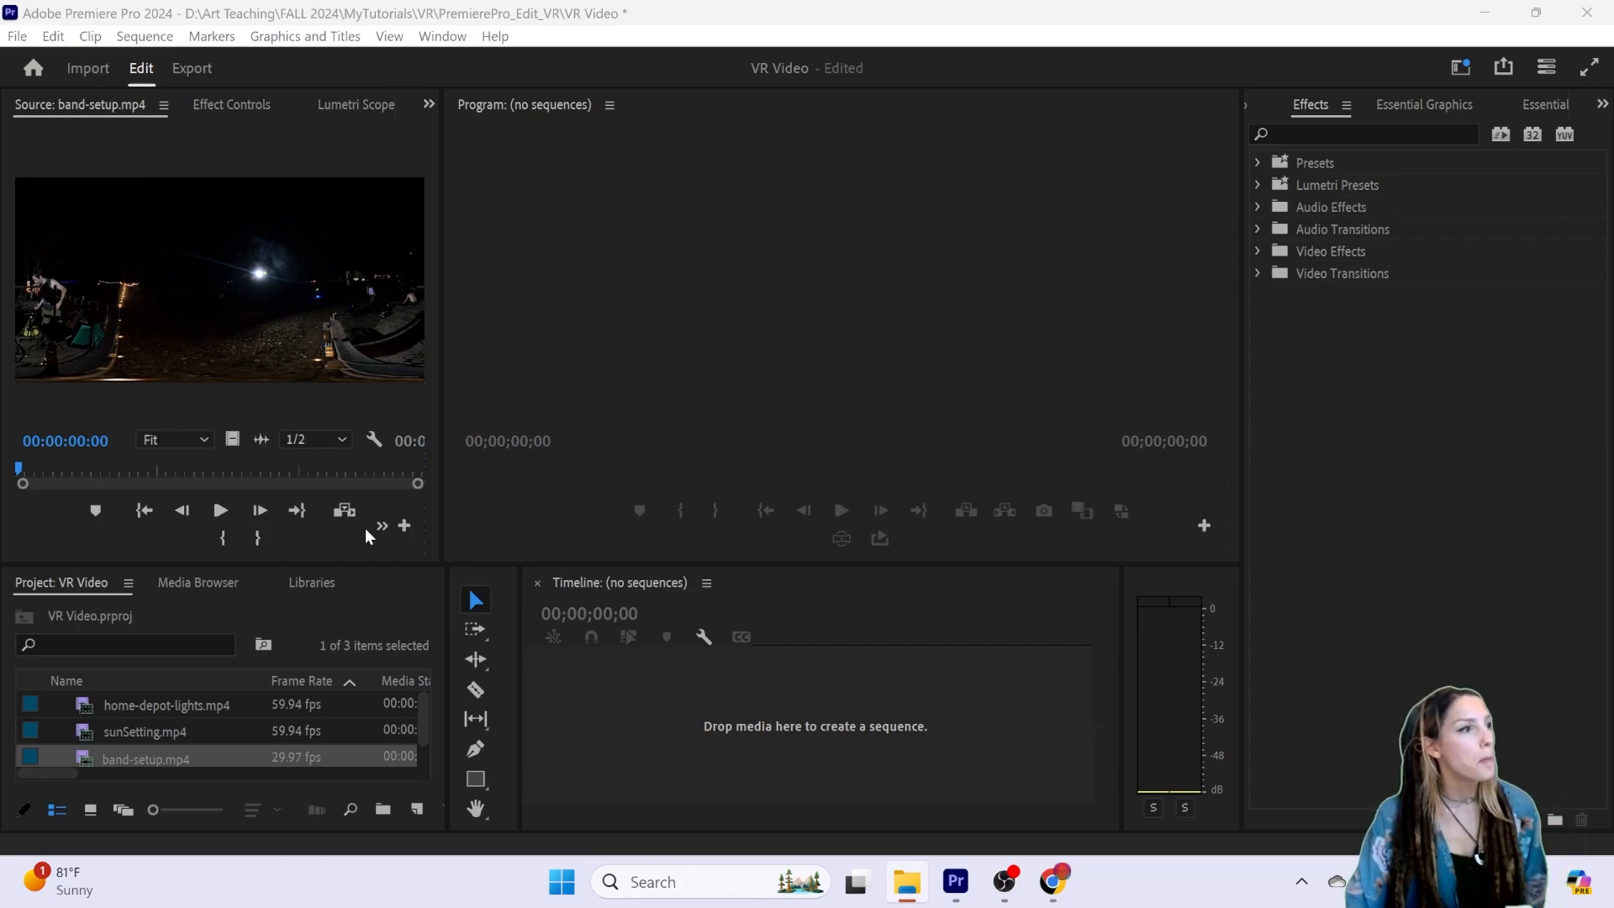
Step: Mark the in point of band-setup.mp4 at 00:00:06:08 and the out point at 00:00:13:27 in the Source monitor
left_click(404, 527)
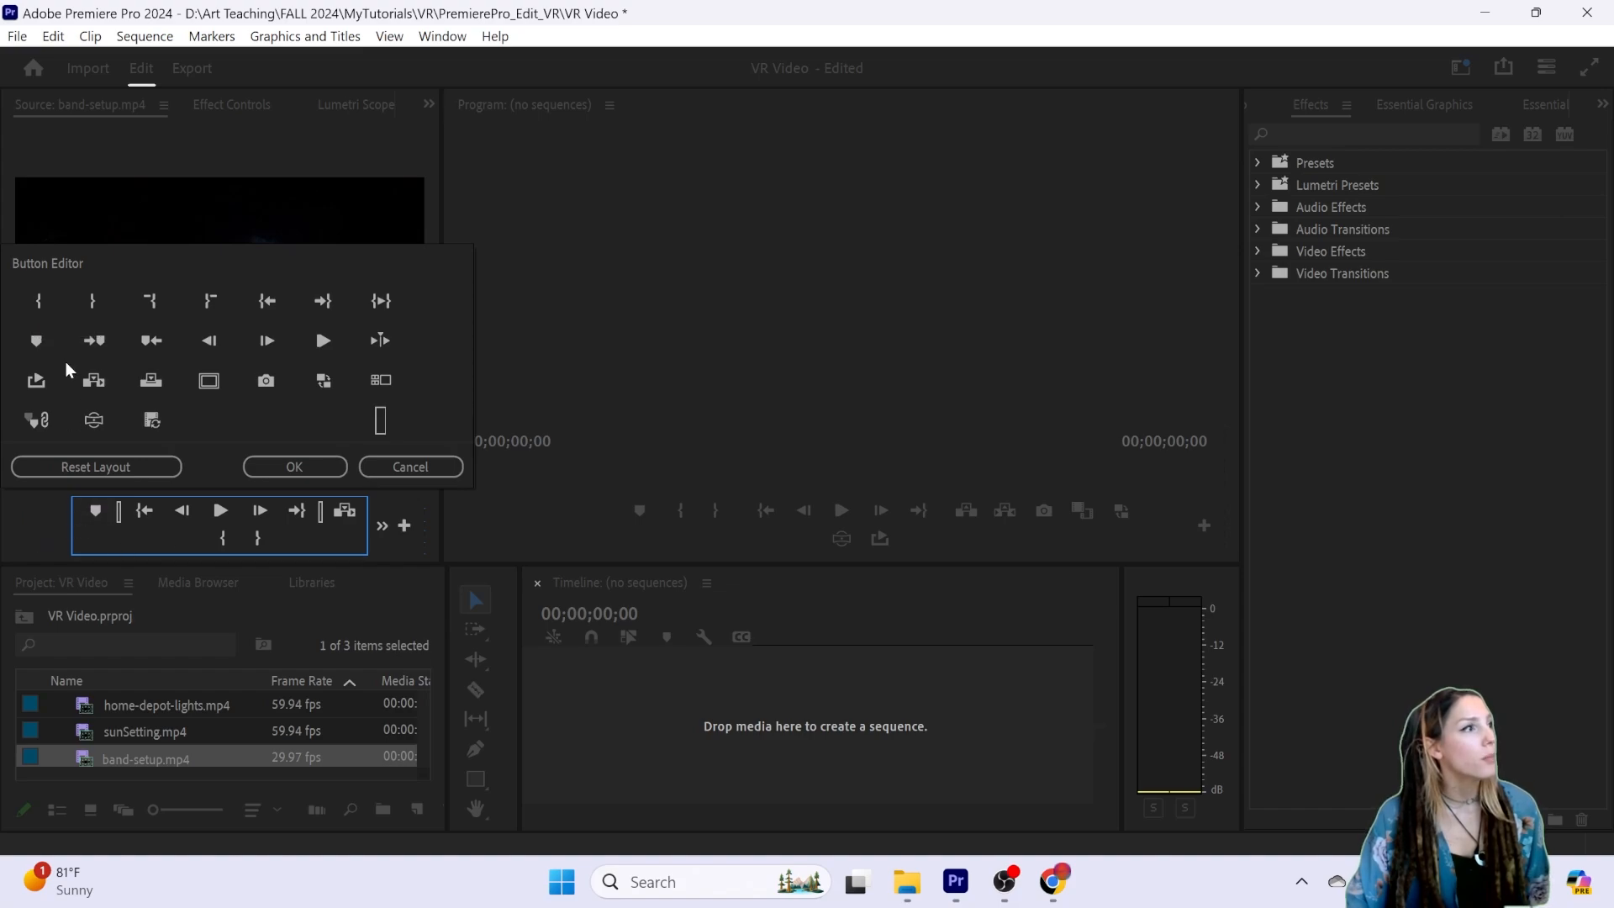
left_click(300, 471)
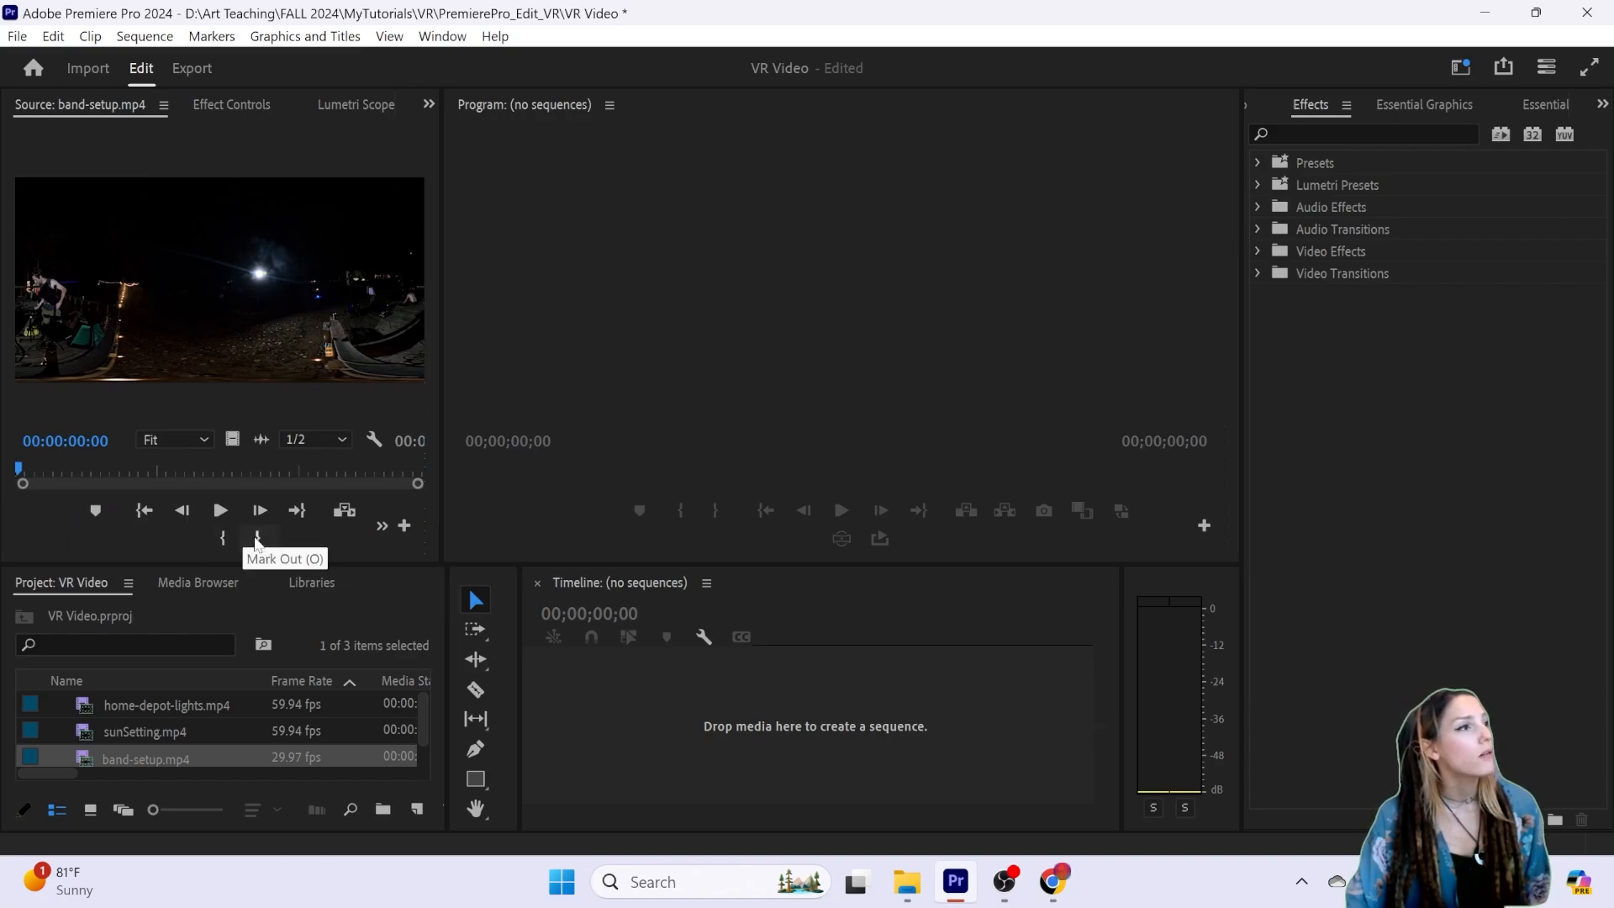
left_click_drag(45, 477, 129, 475)
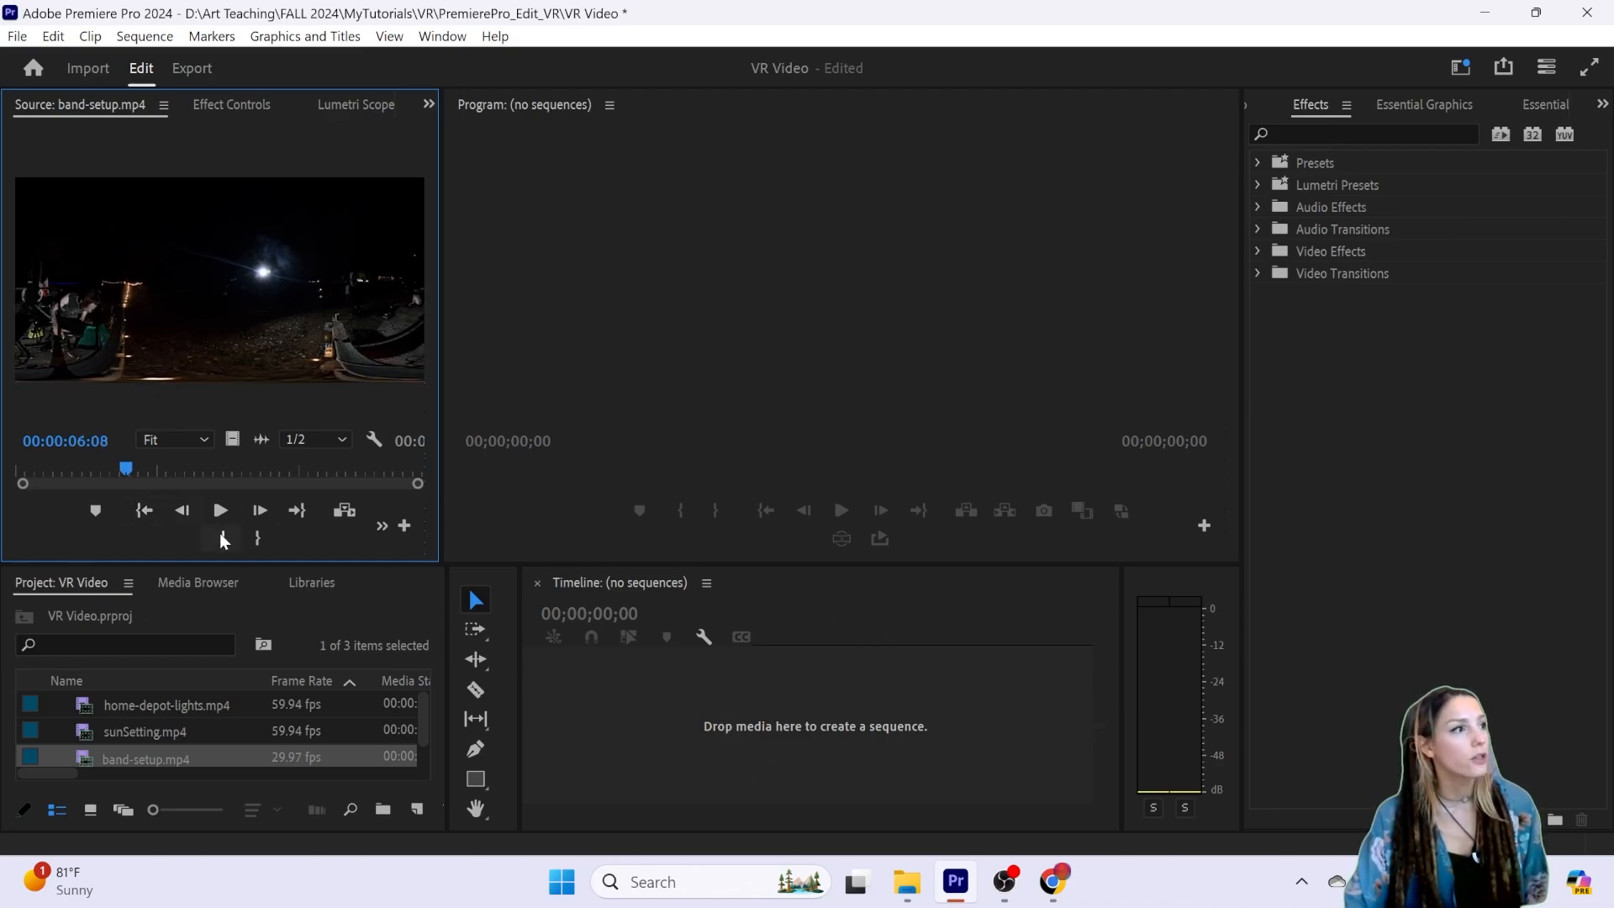
left_click(263, 468)
left_click(271, 539)
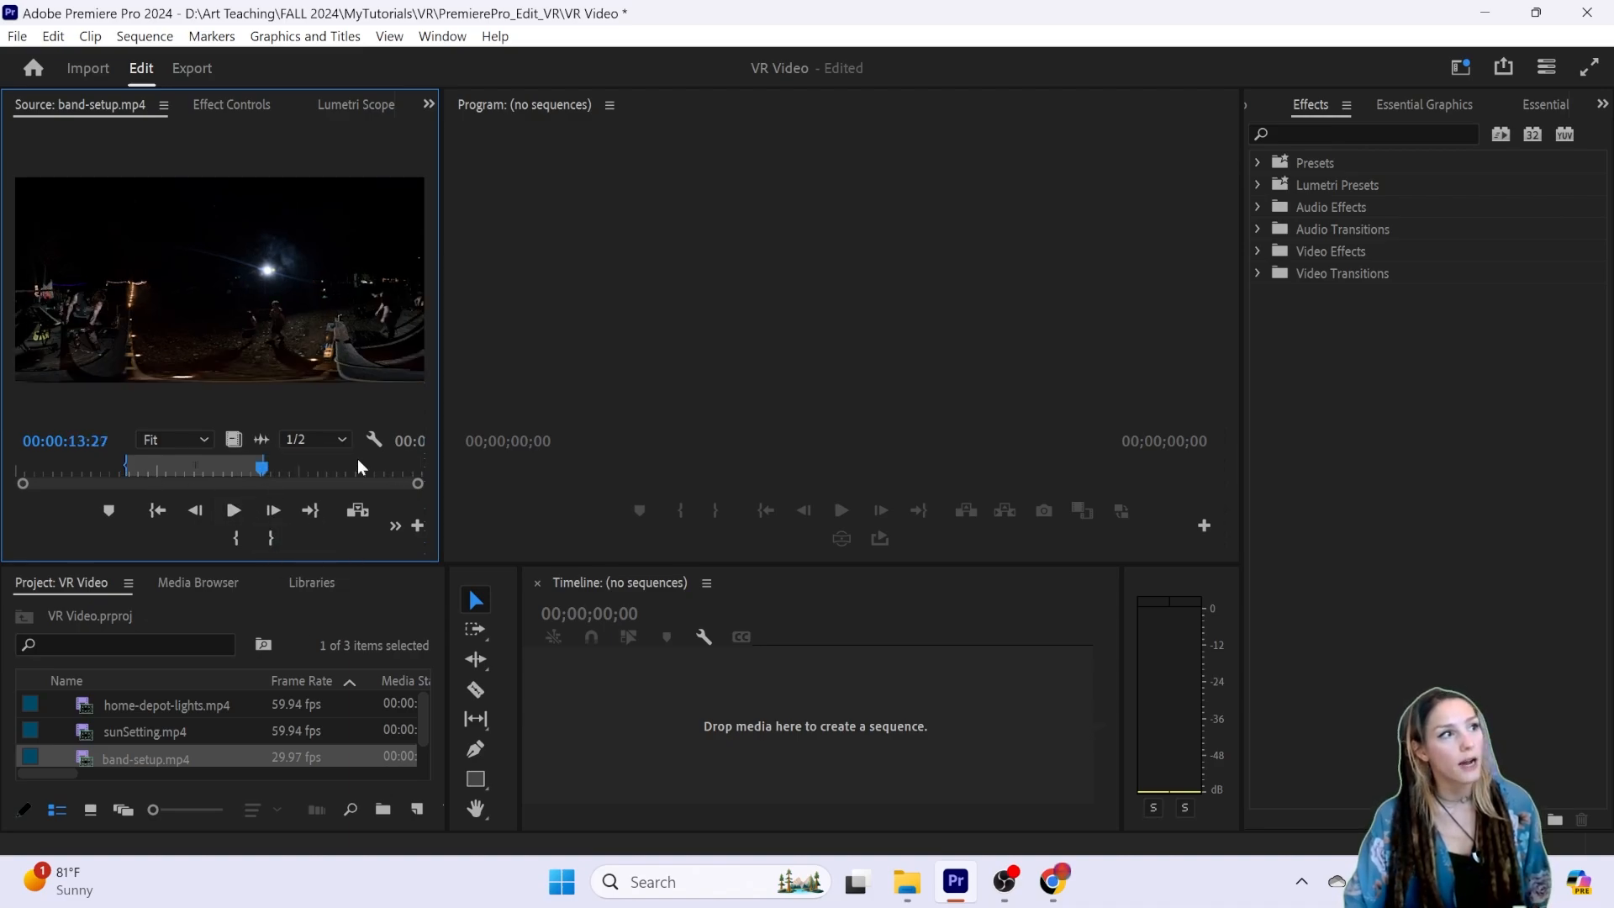
Step: Create a sequence from the marked section of band-setup.mp4 in the empty Timeline and enlarge the Timeline's height
left_click_drag(224, 245, 704, 738)
mouse_move(787, 636)
left_mouse_down()
mouse_move(888, 641)
mouse_move(792, 640)
left_mouse_up()
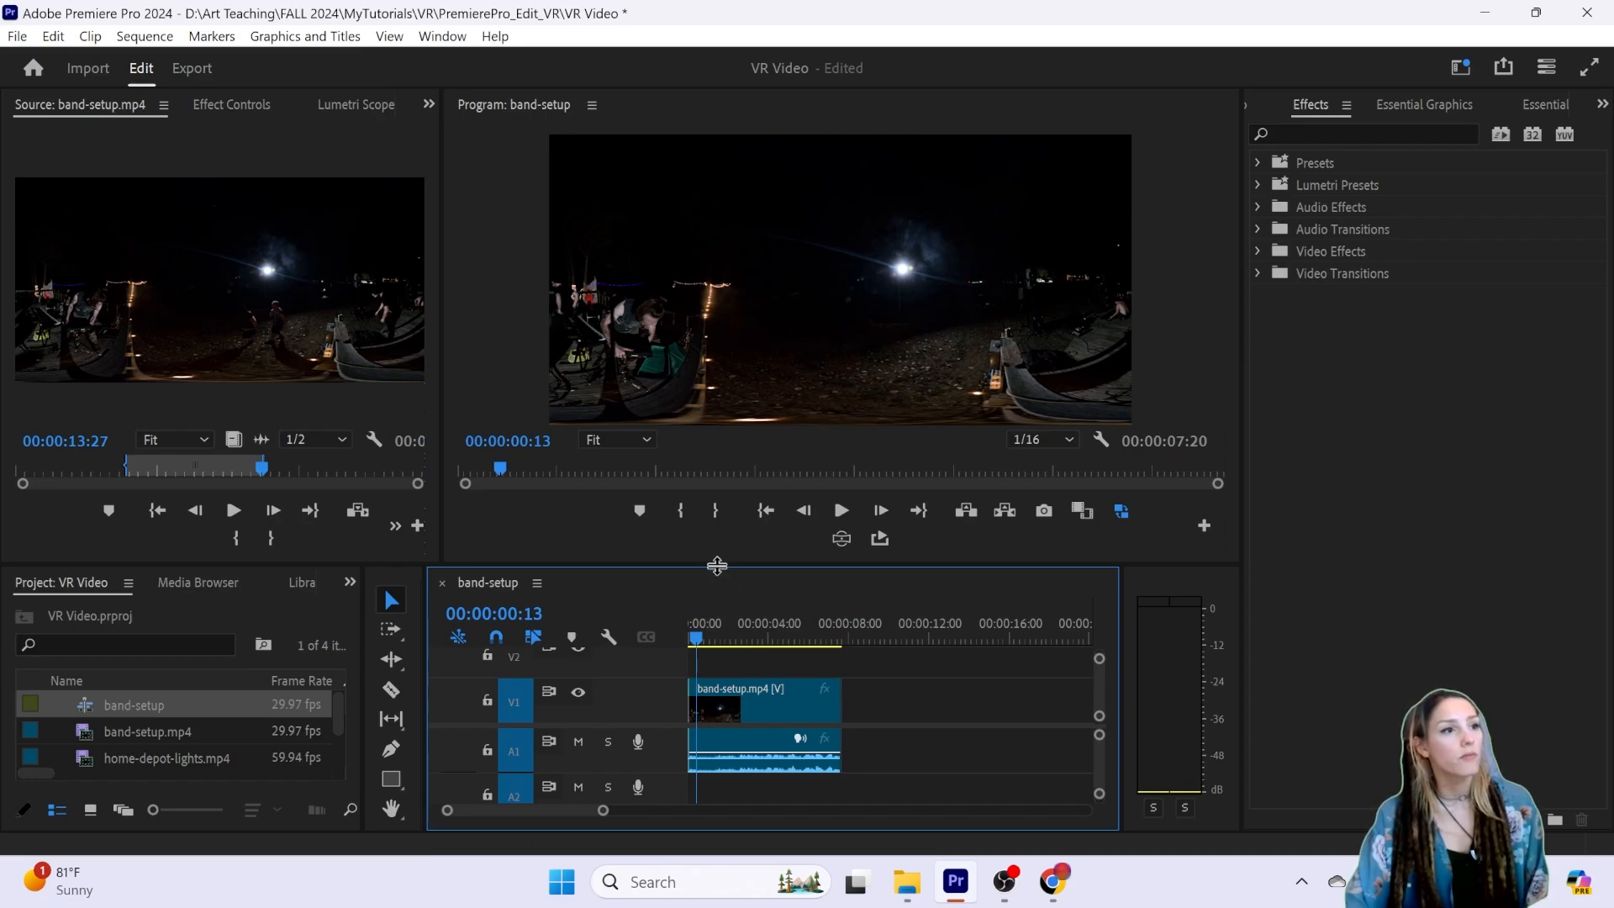
left_click_drag(717, 564, 734, 314)
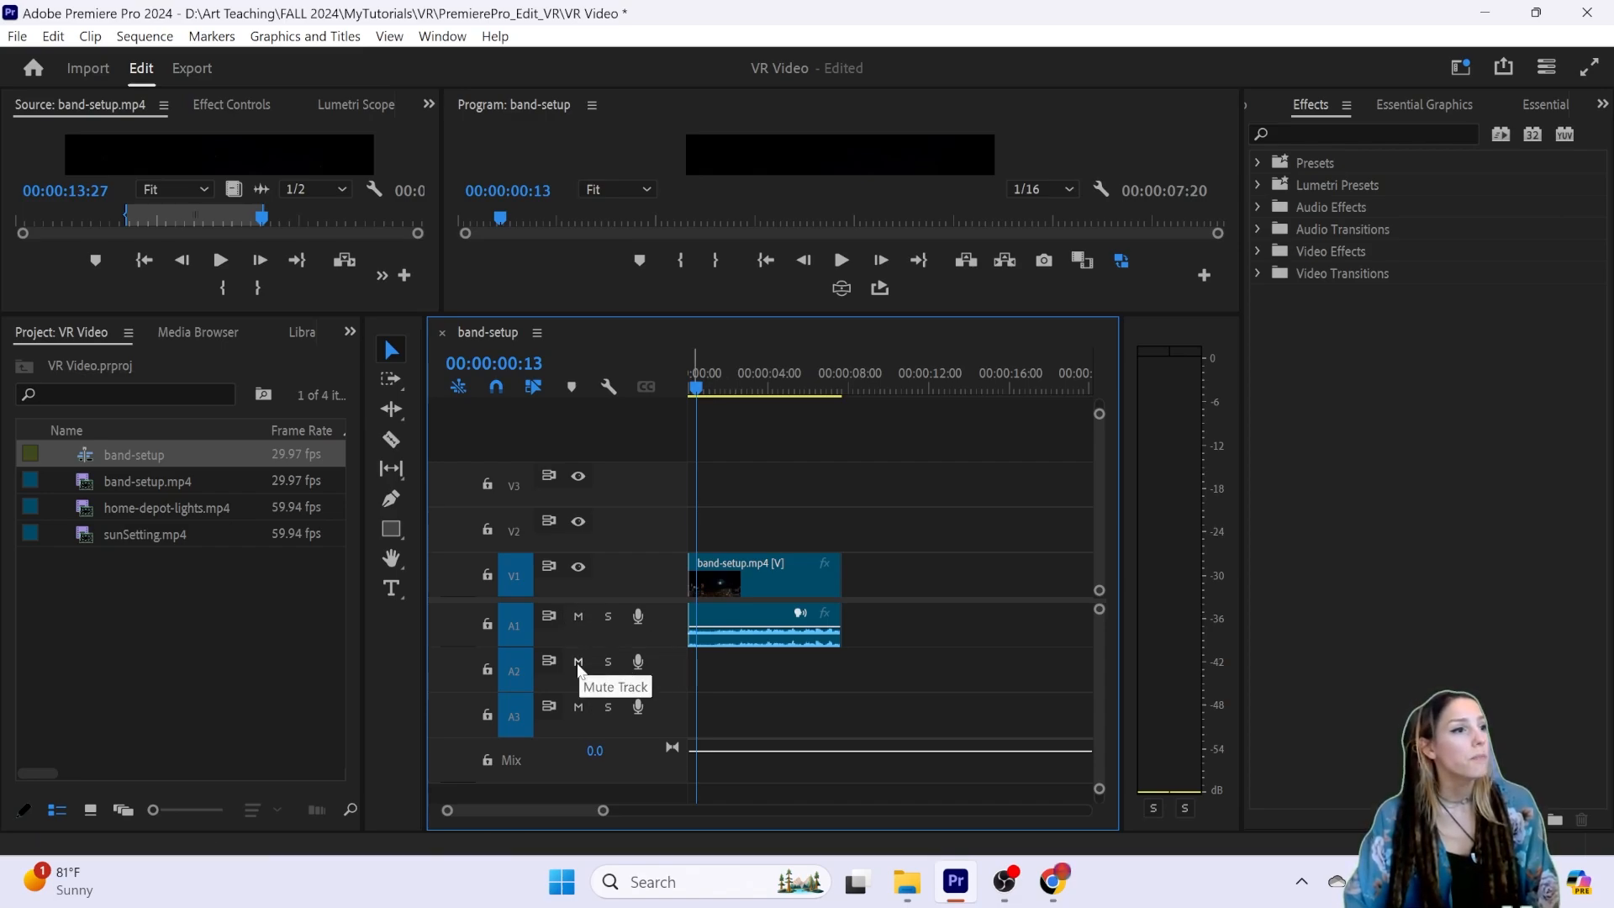
Step: Turn the output of video track V1 off and back on
left_click(579, 569)
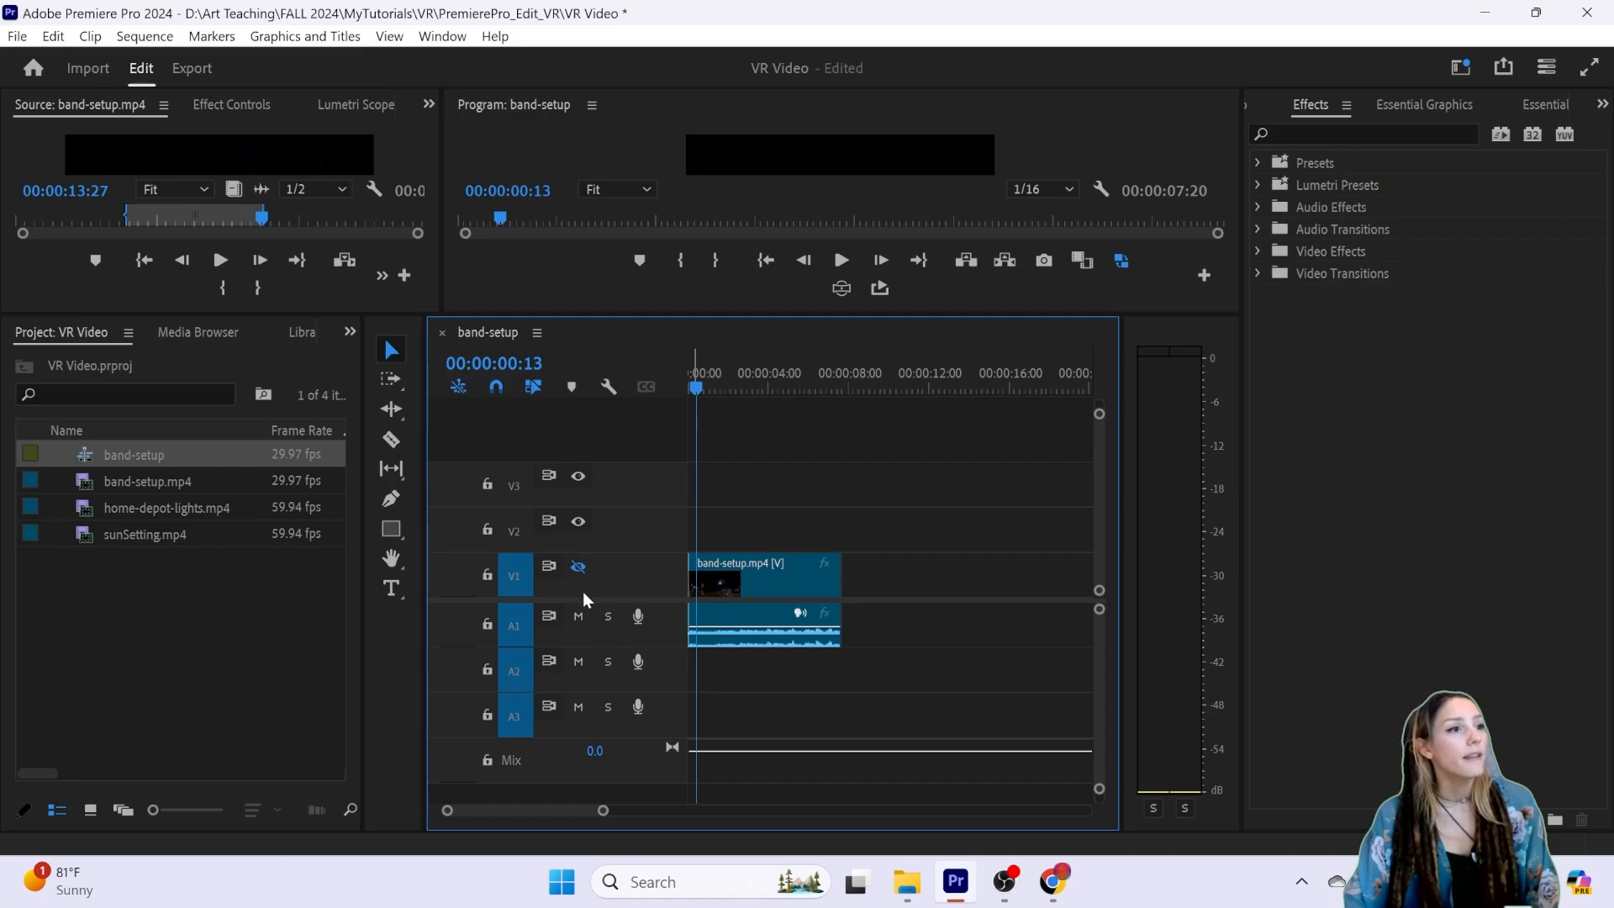
left_click(579, 571)
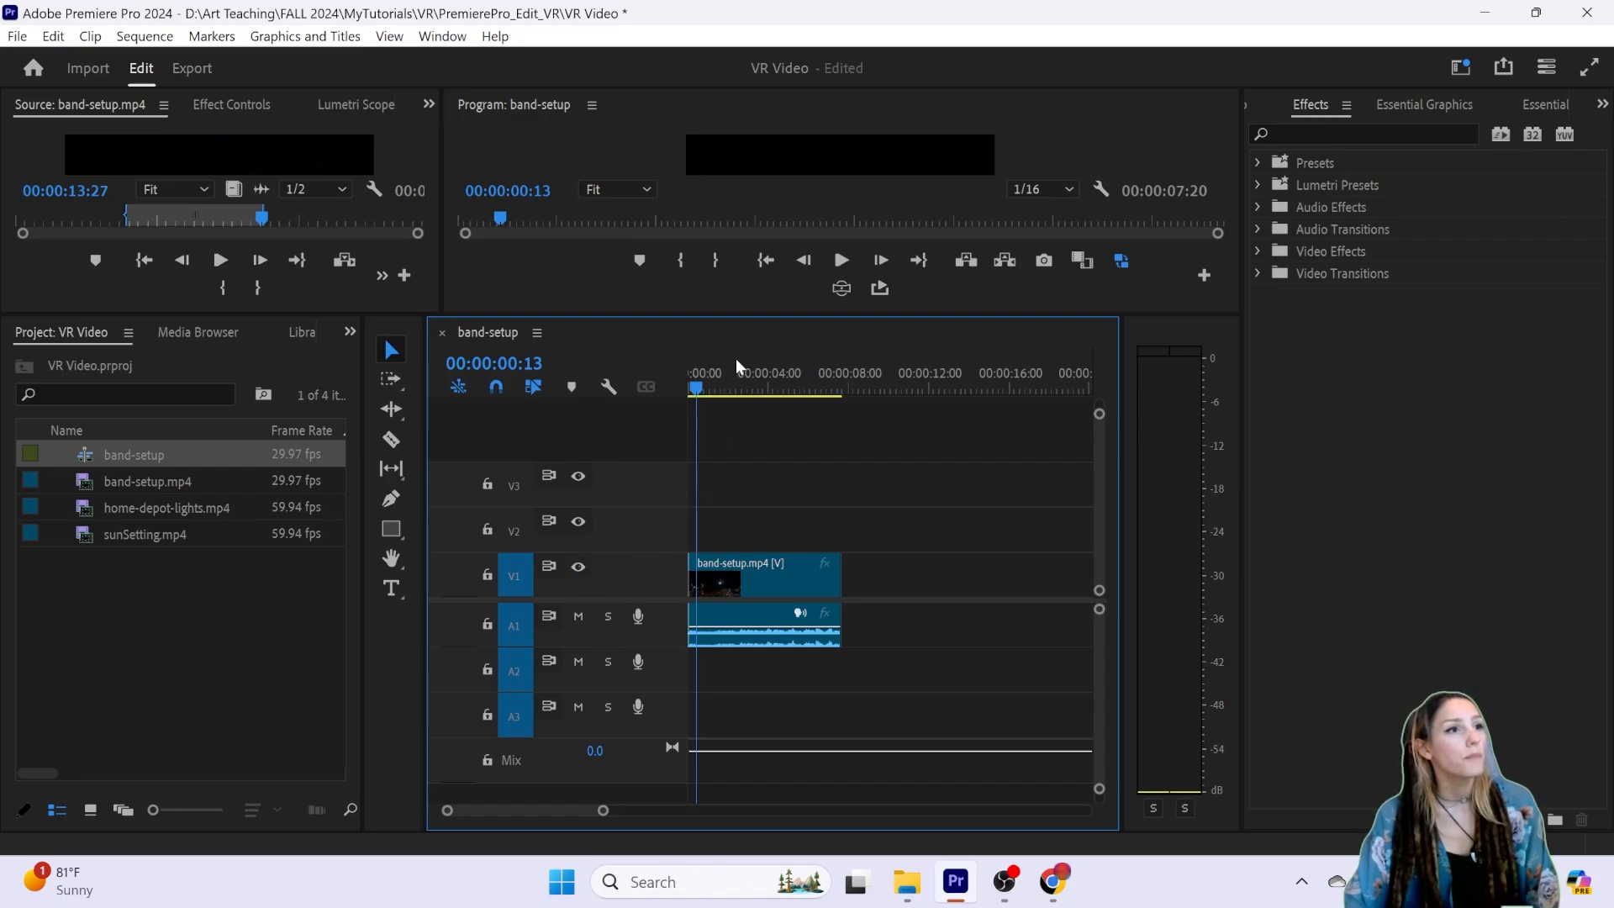
Step: Delete only the audio part of the band-setup.mp4 clip from track A1, keeping its video on V1
left_click(775, 691)
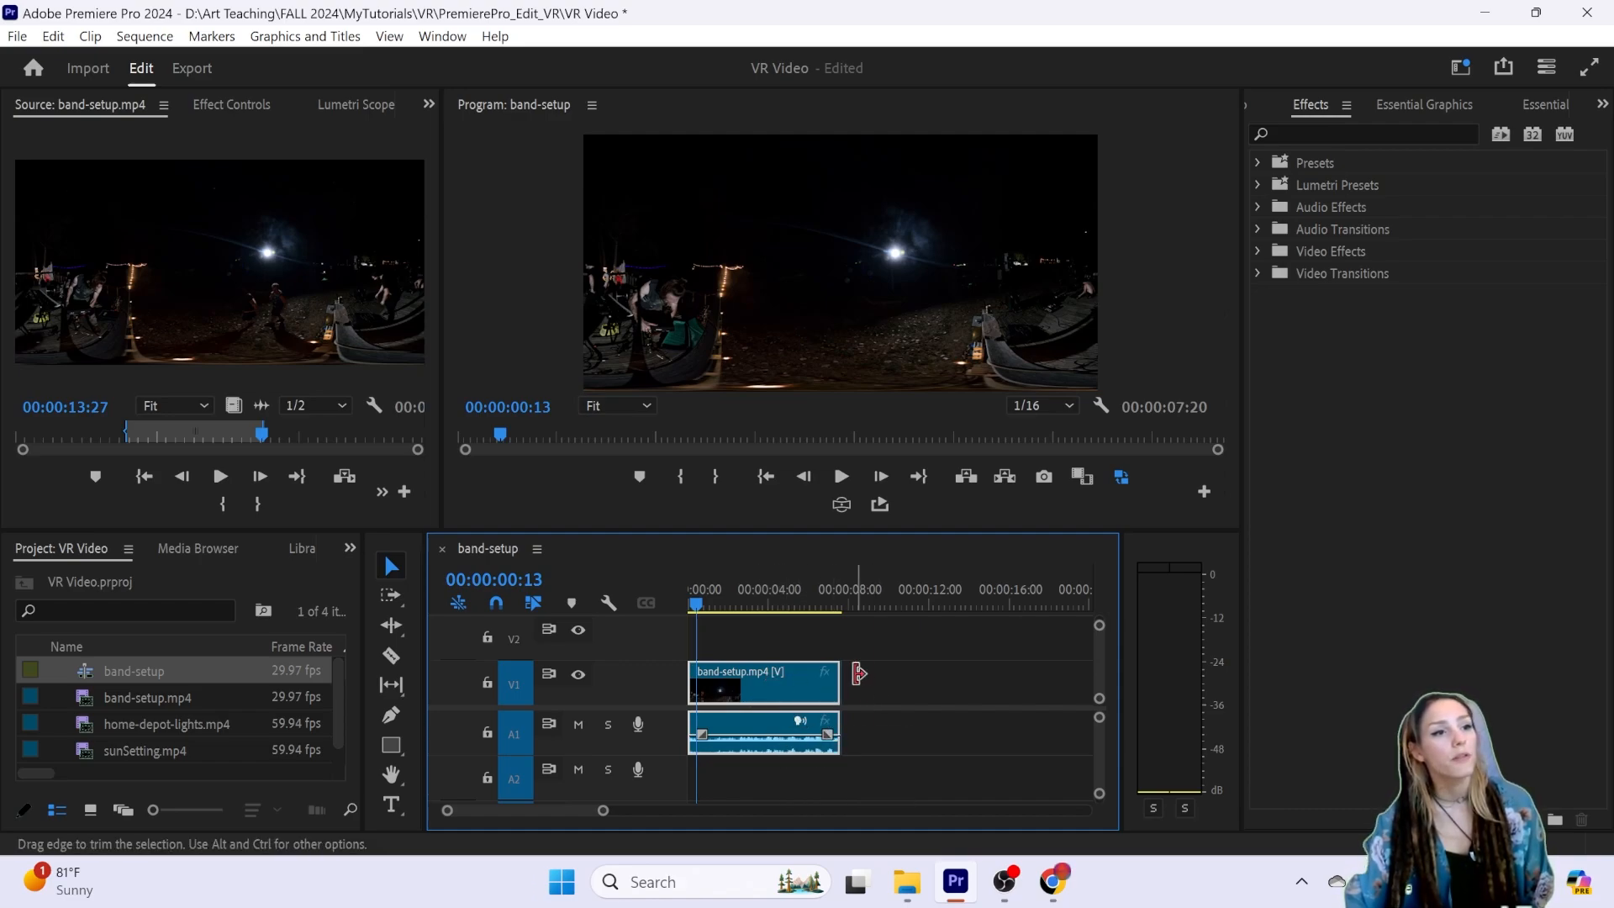
left_click(925, 678)
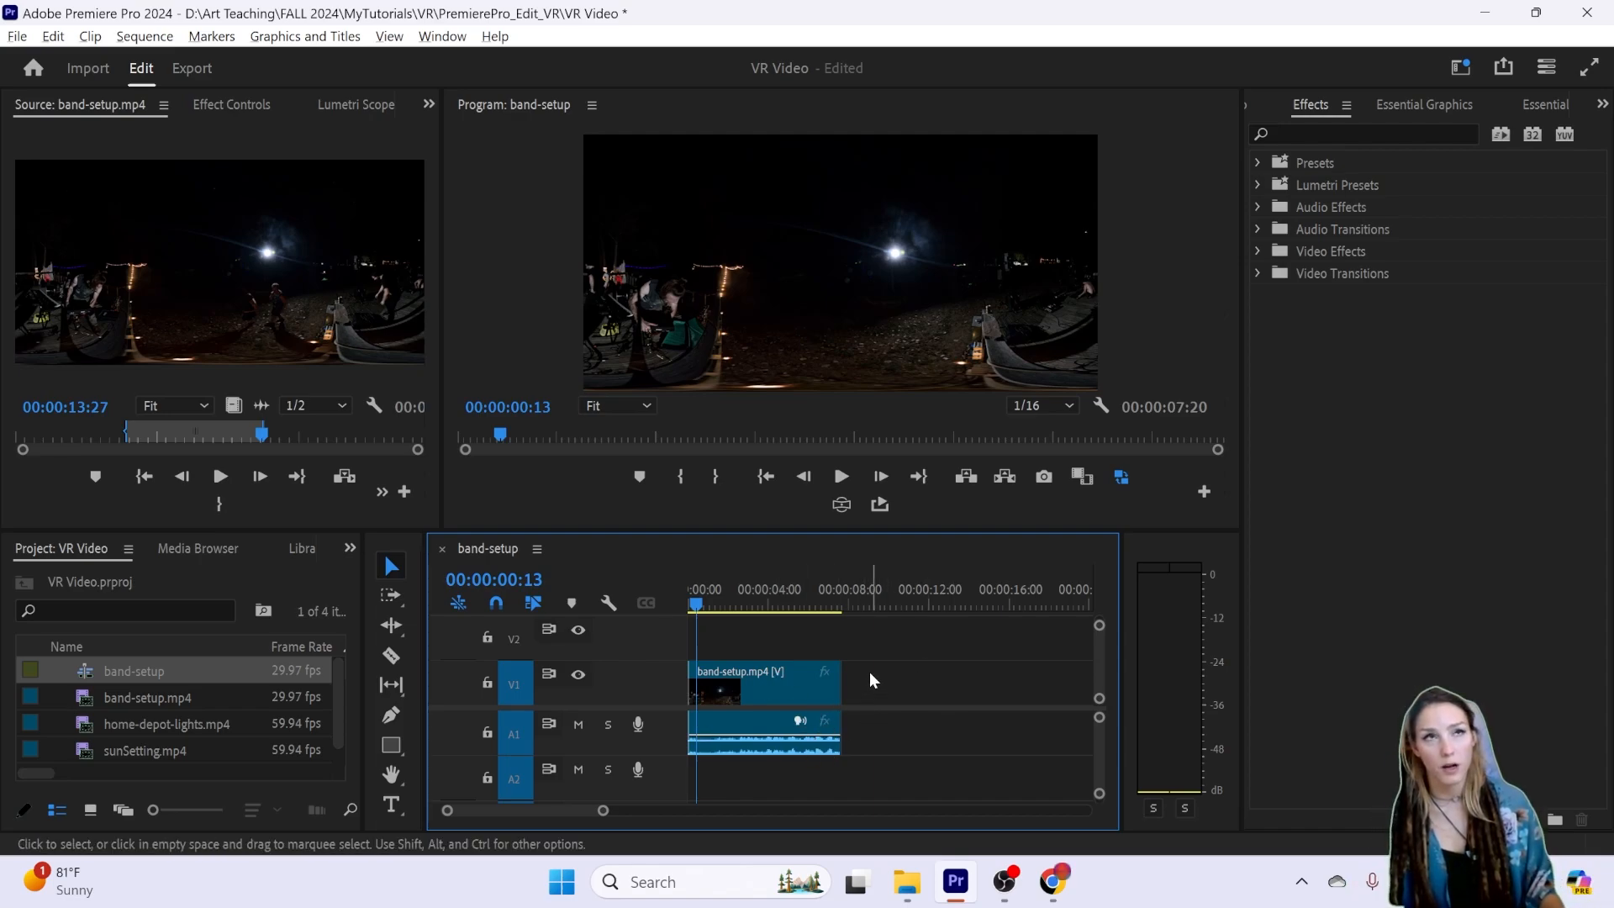
left_click(753, 728)
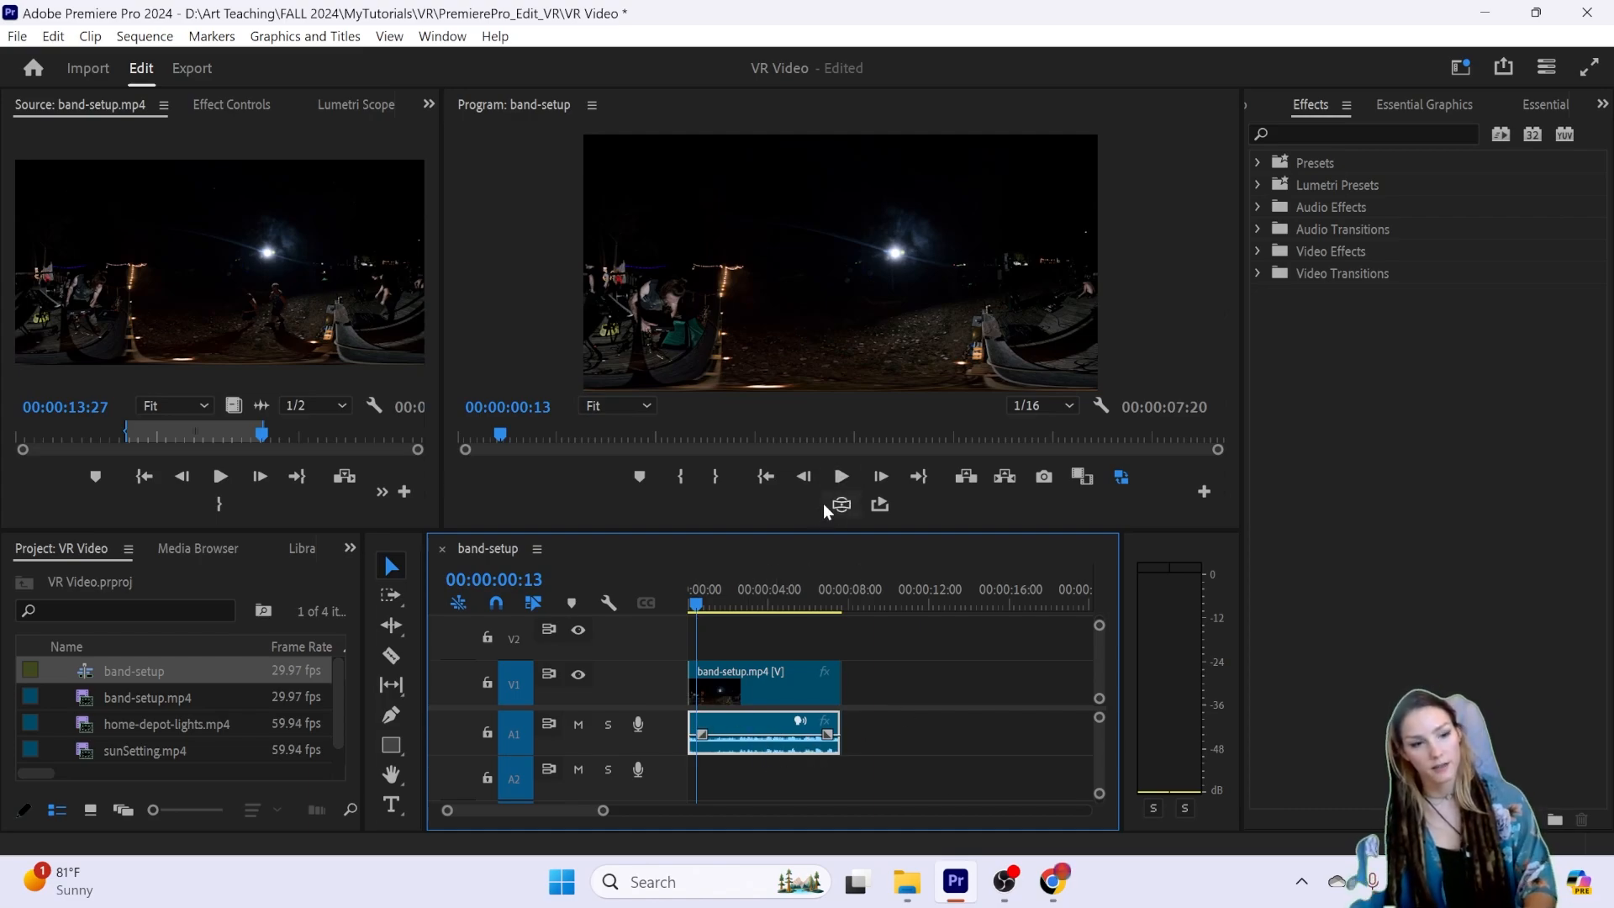
key("Delete")
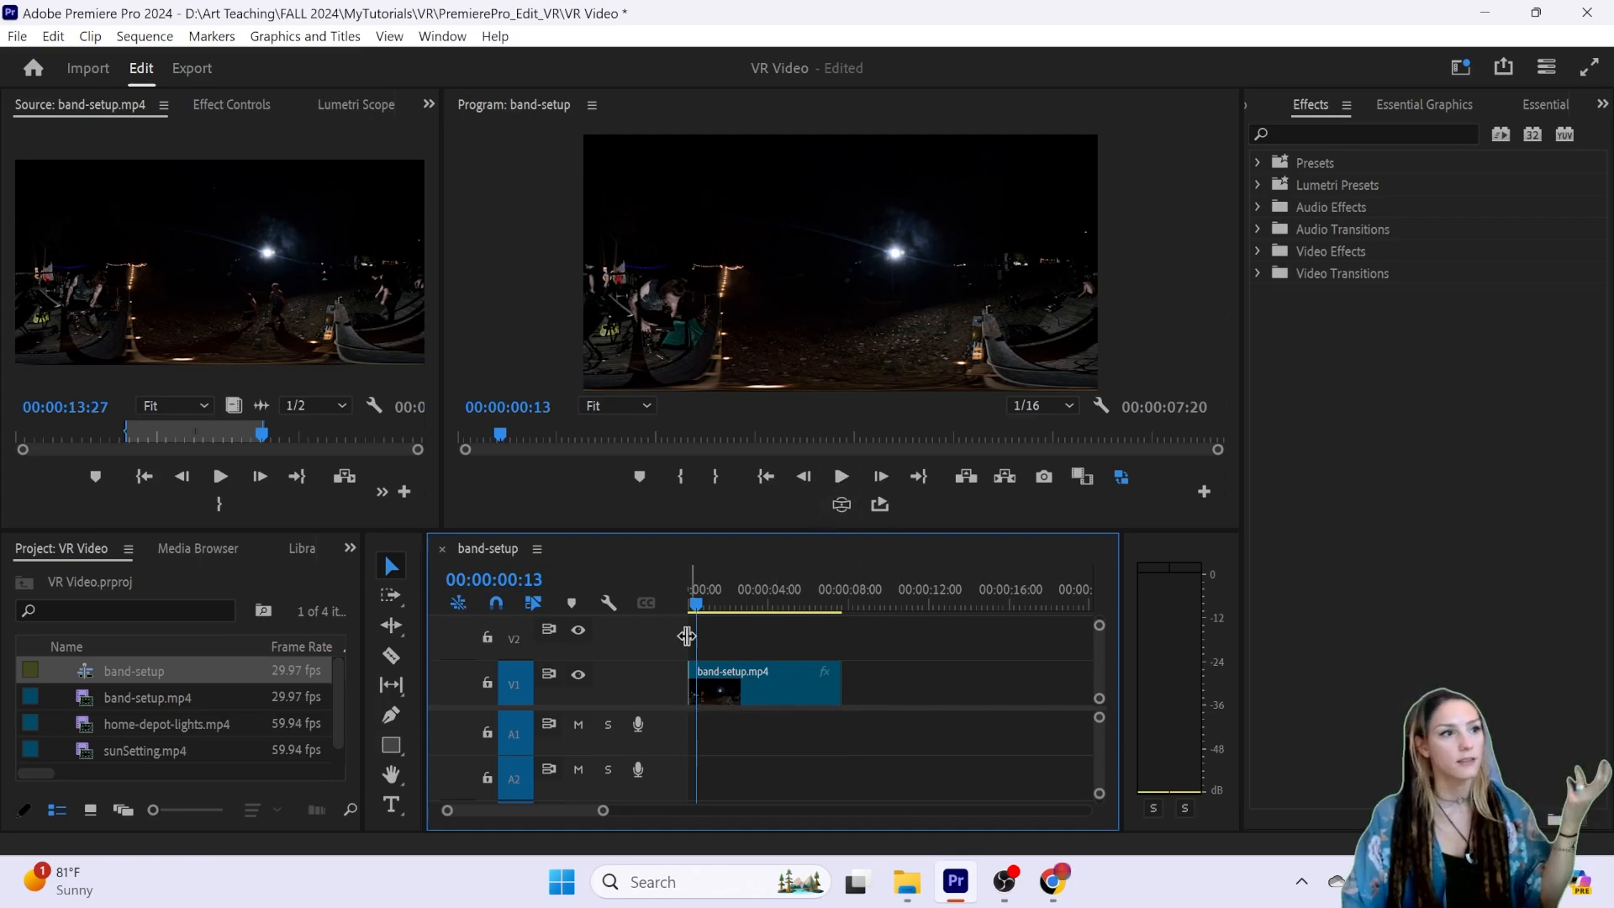
Step: Select the band-setup.mp4 clip on V1 and display its Motion and Opacity properties in Effect Controls
left_click(772, 677)
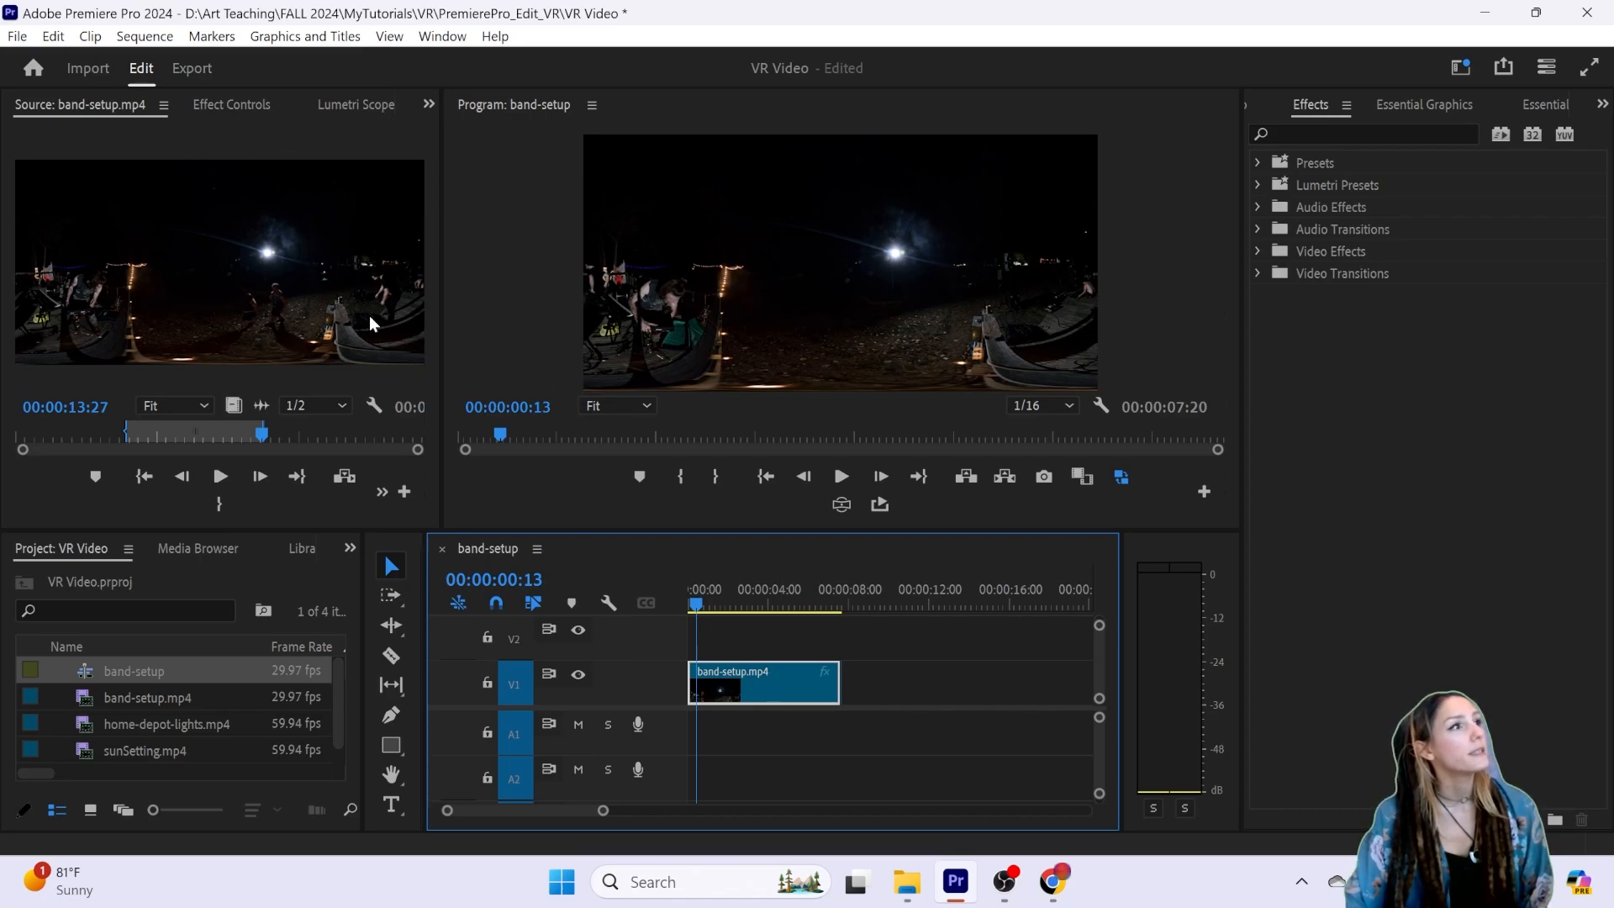
left_click(235, 105)
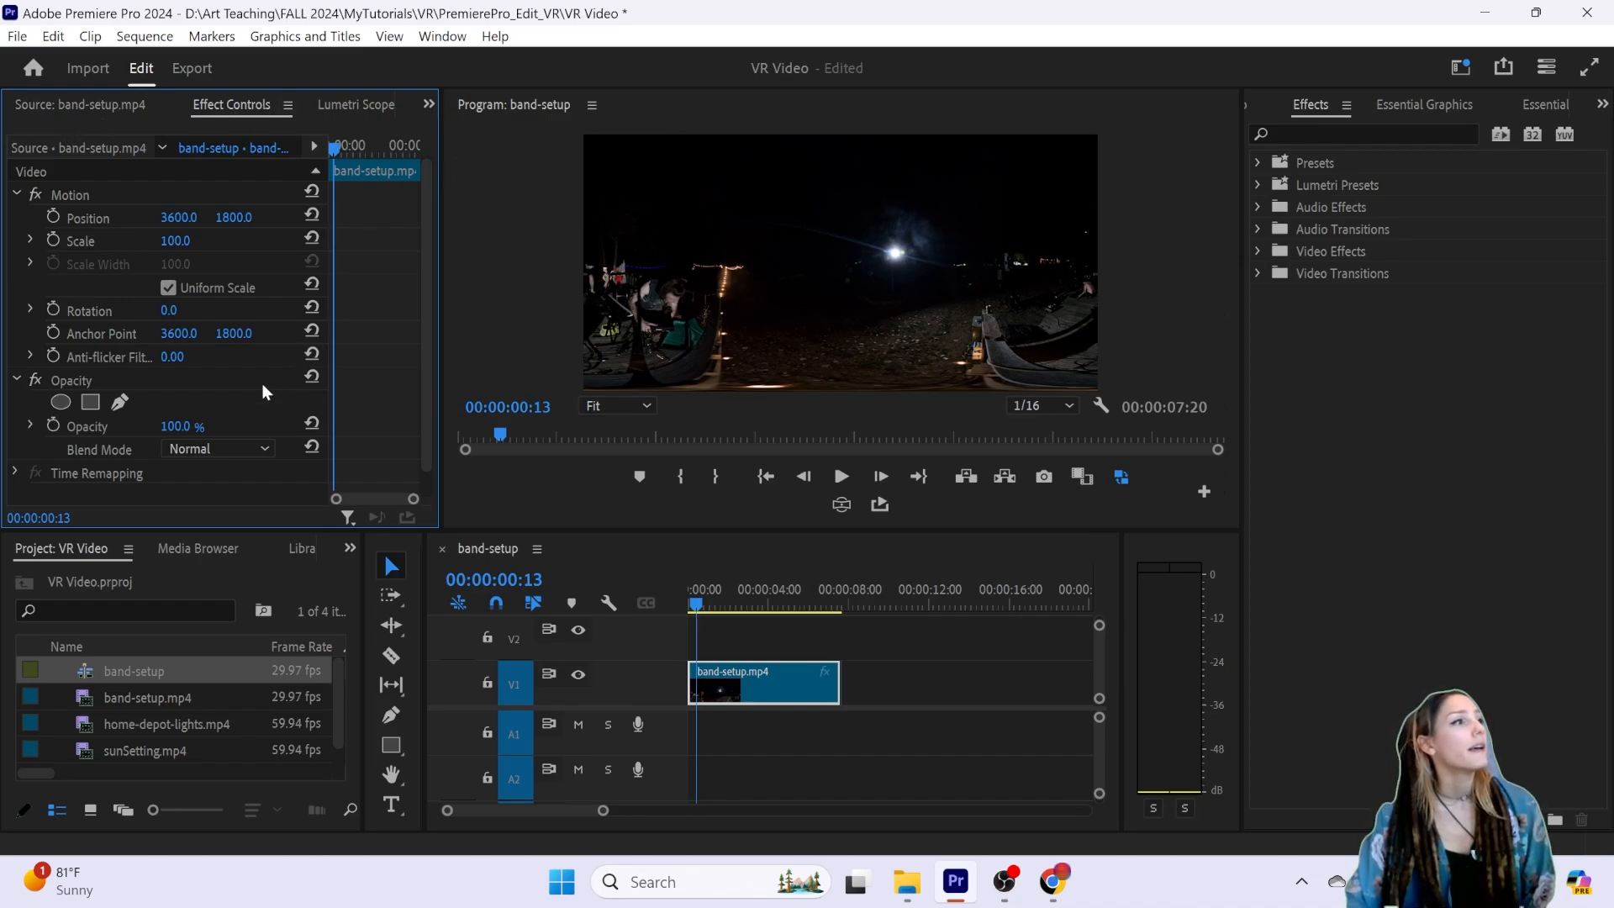
left_click(430, 104)
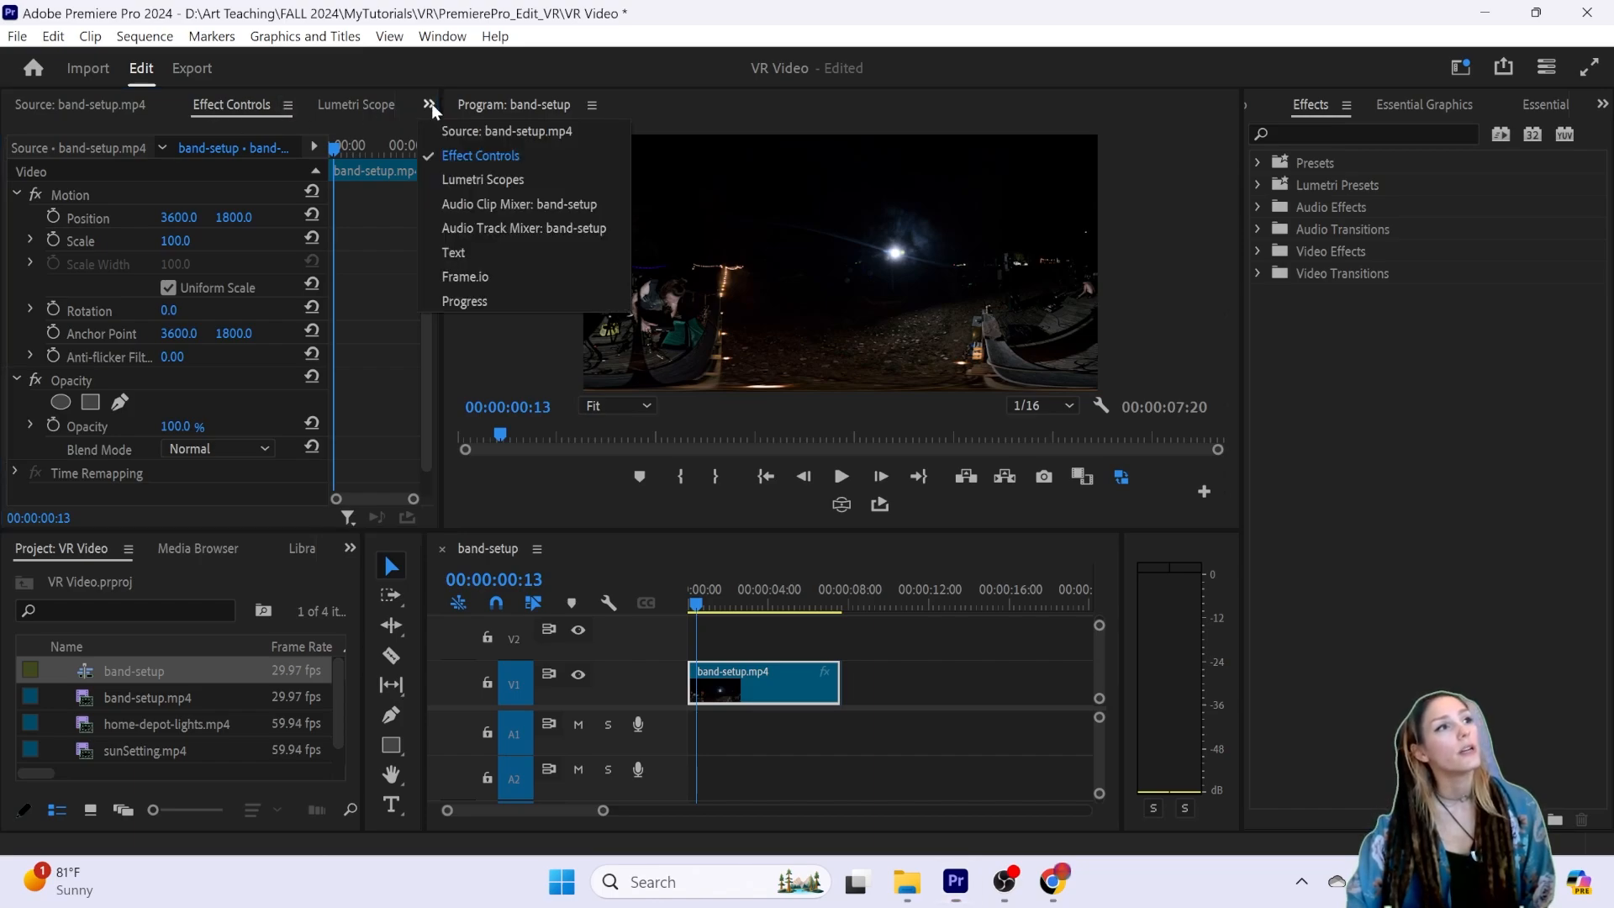
left_click(449, 156)
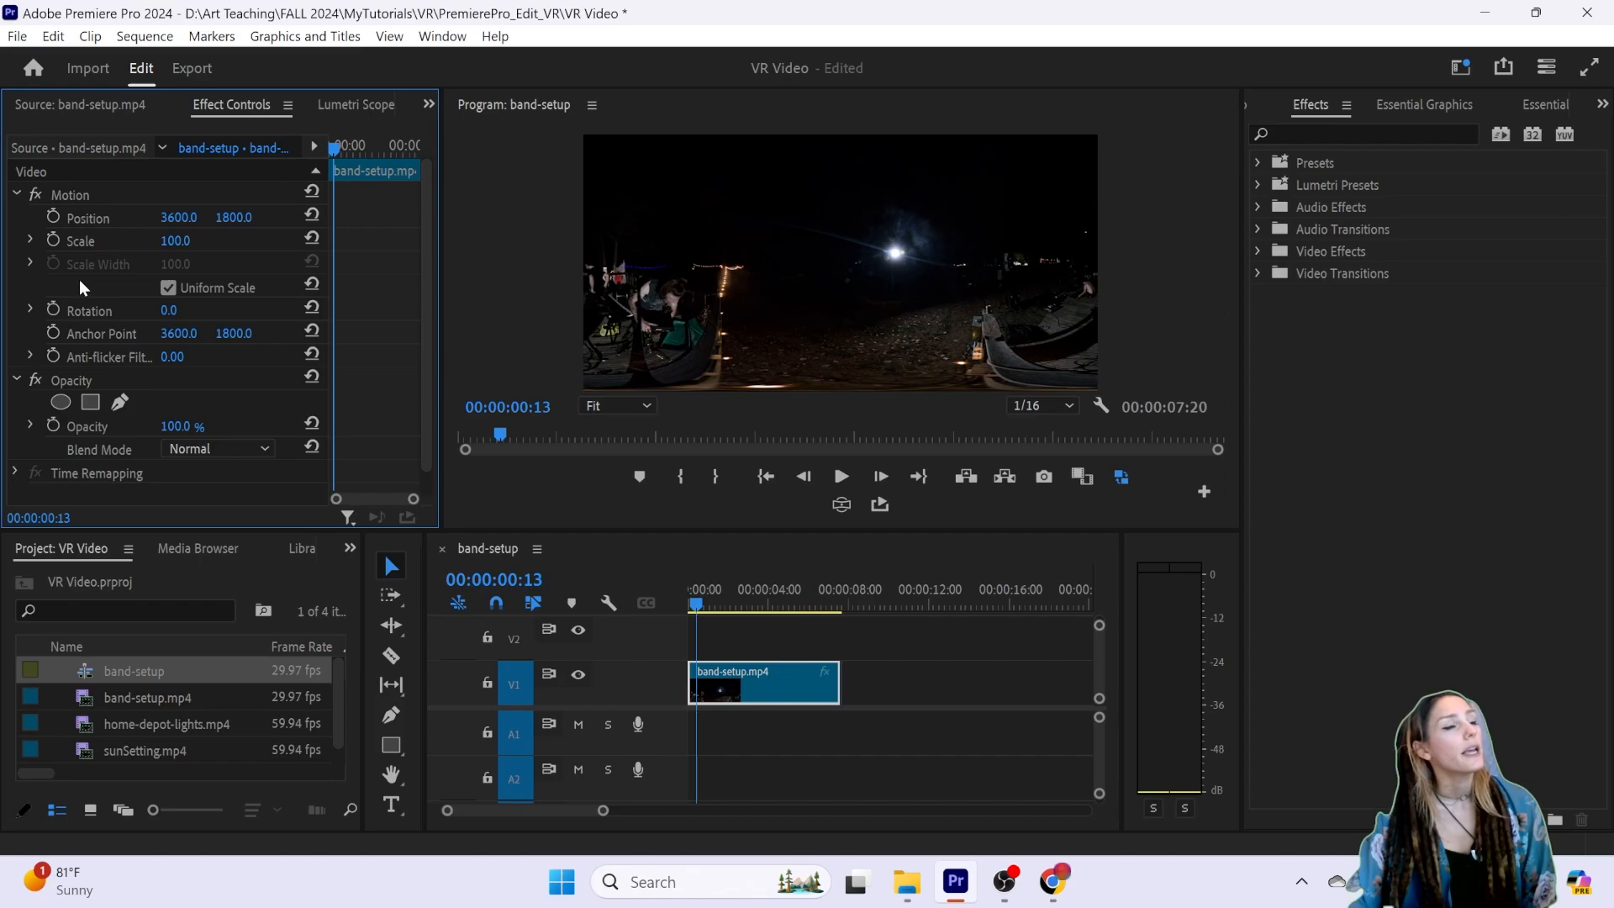
Step: Try changing the clip's horizontal position, scale to about 159 and rotation, undoing each change
mouse_move(179, 217)
left_mouse_down()
mouse_move(277, 217)
mouse_move(184, 220)
left_mouse_up()
key("ctrl+z")
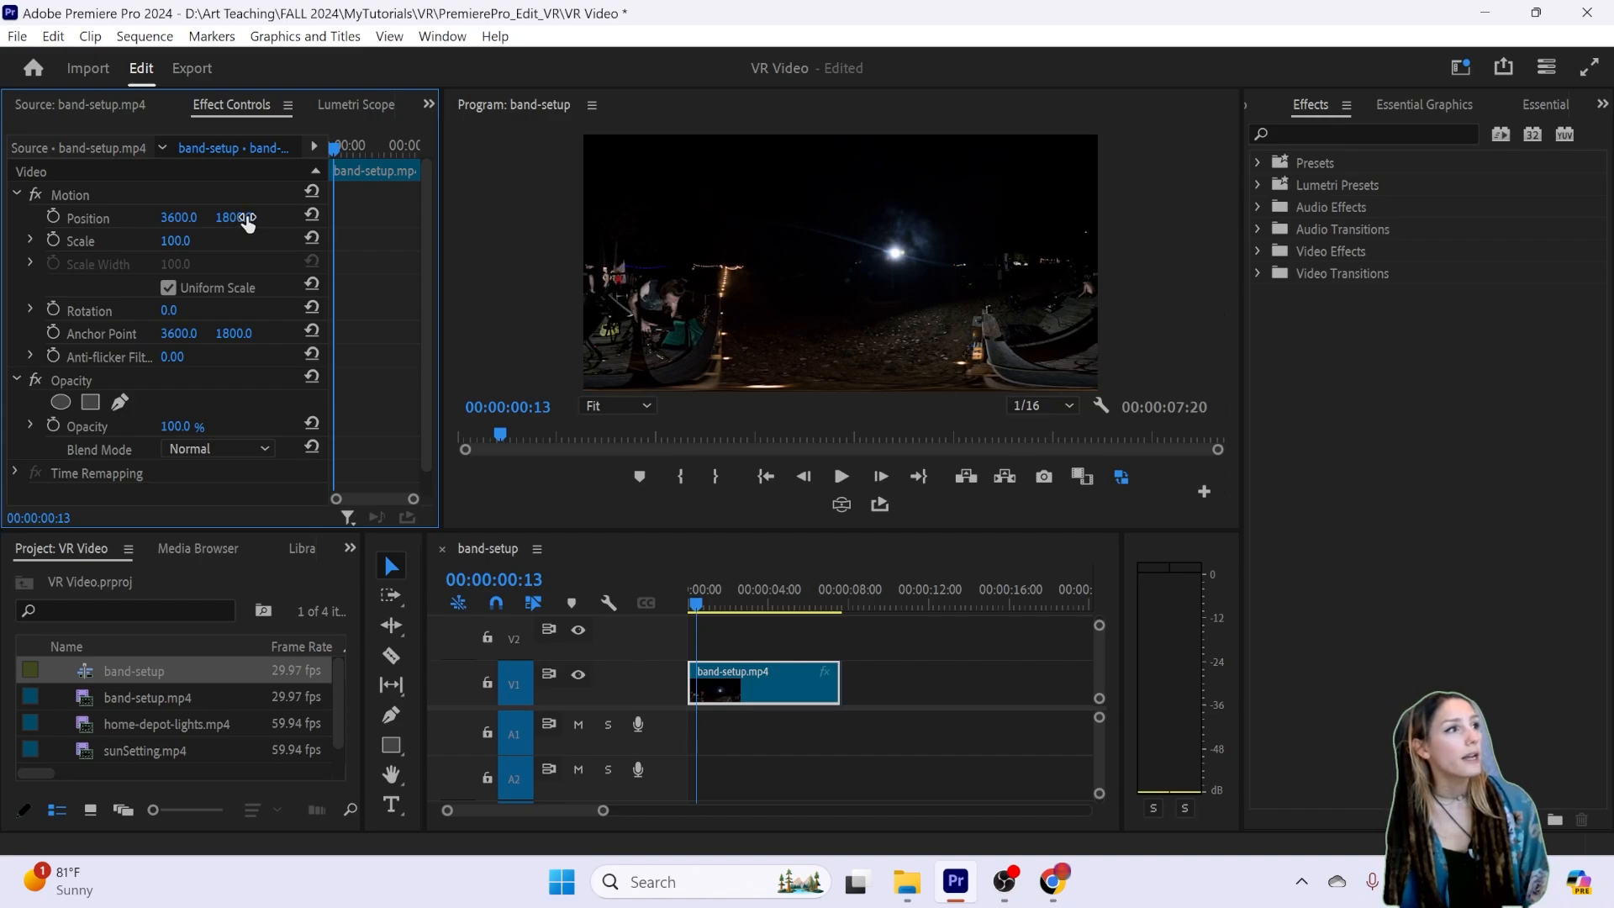
mouse_move(177, 243)
left_mouse_down()
mouse_move(235, 242)
mouse_move(133, 243)
mouse_move(192, 242)
left_mouse_up()
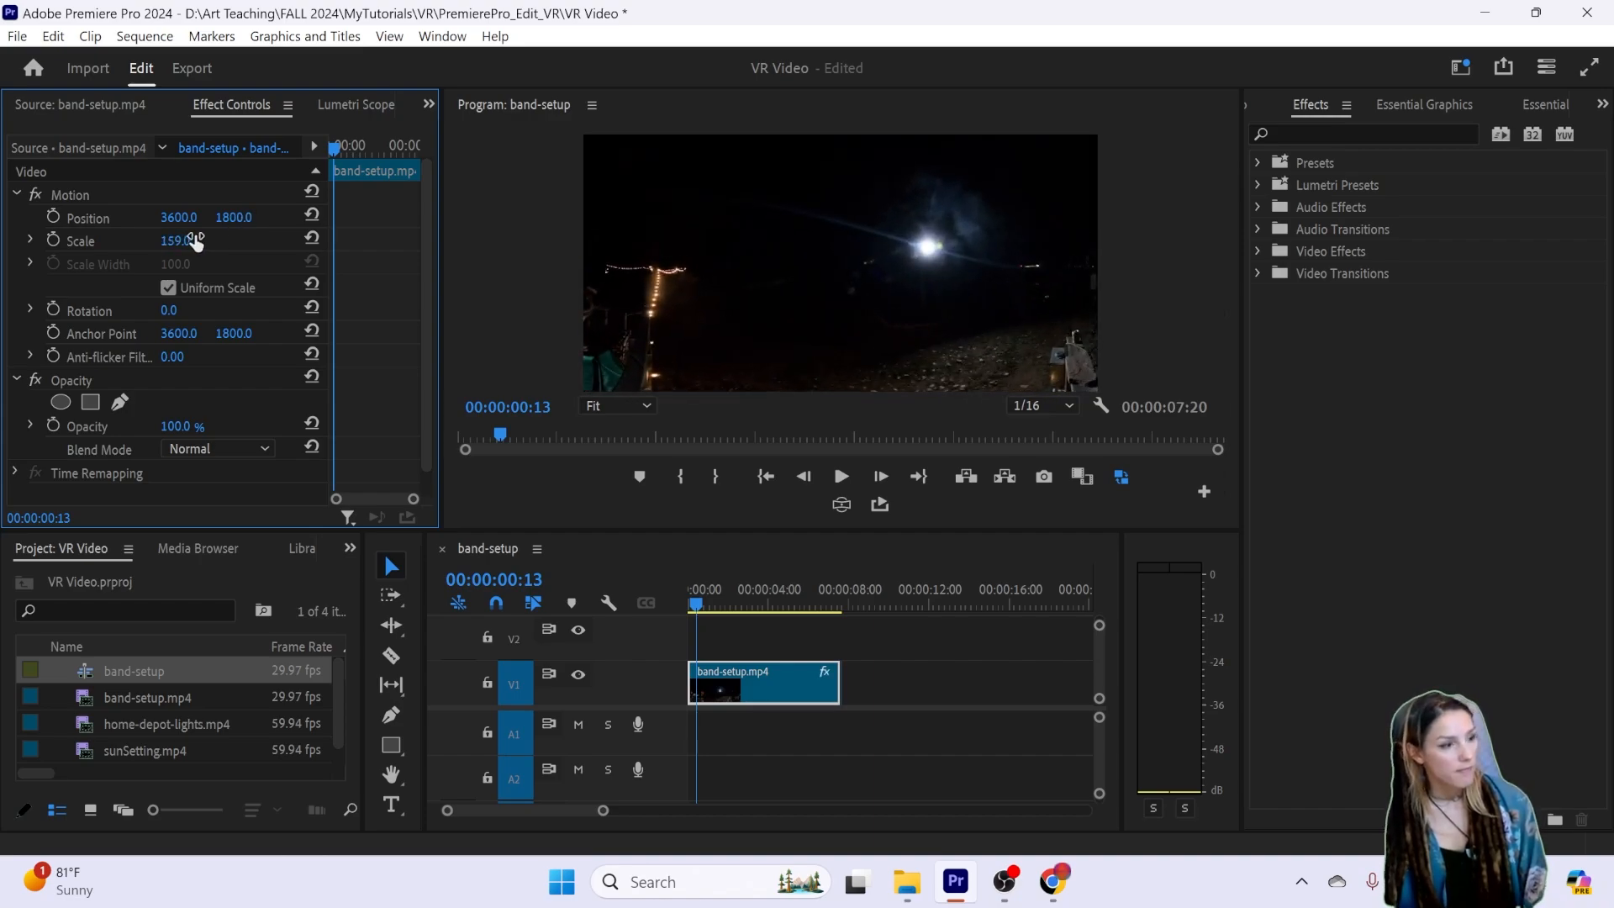
key("ctrl+z")
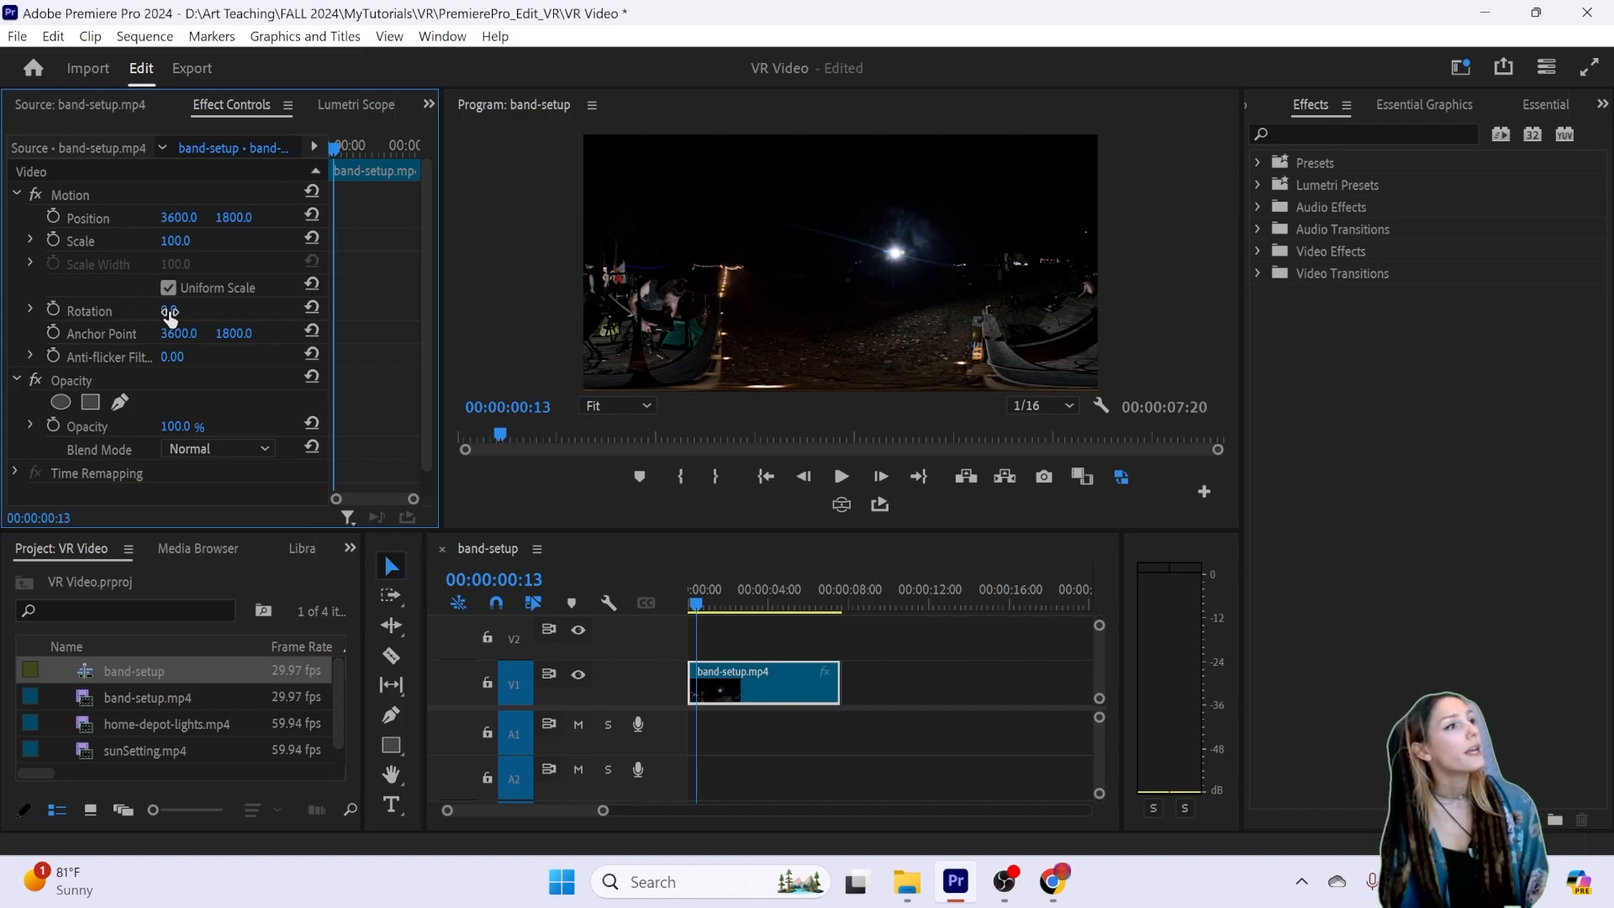
left_click_drag(170, 313, 233, 313)
key("ctrl+z")
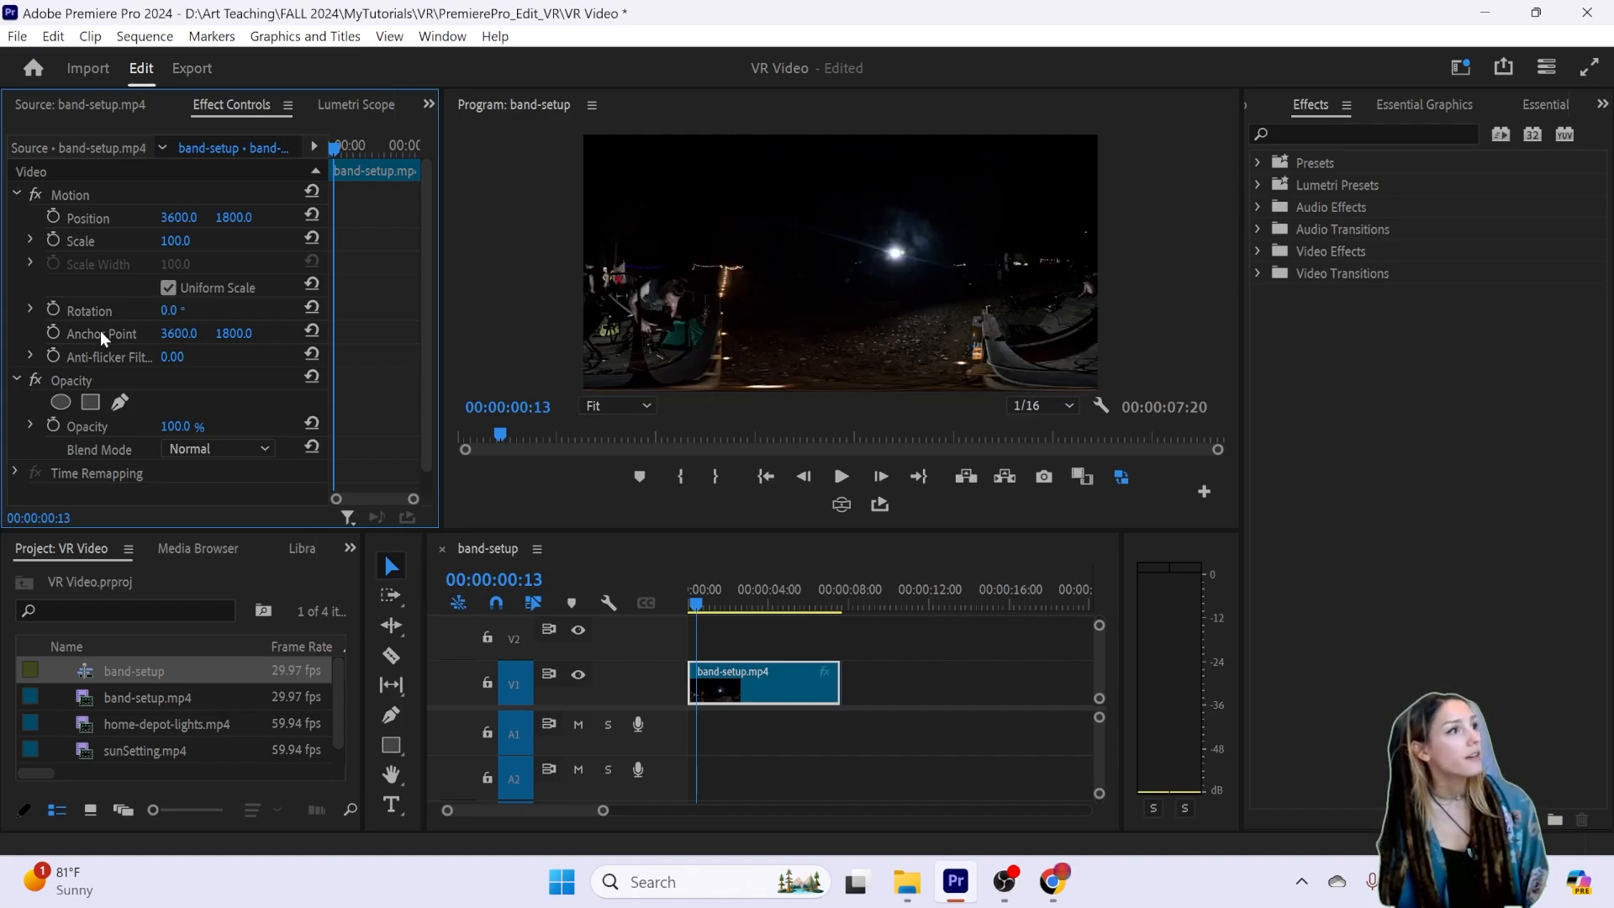
Step: Widen the Effects panel slightly by narrowing the Program monitor, and make the Program monitor active
left_click(866, 557)
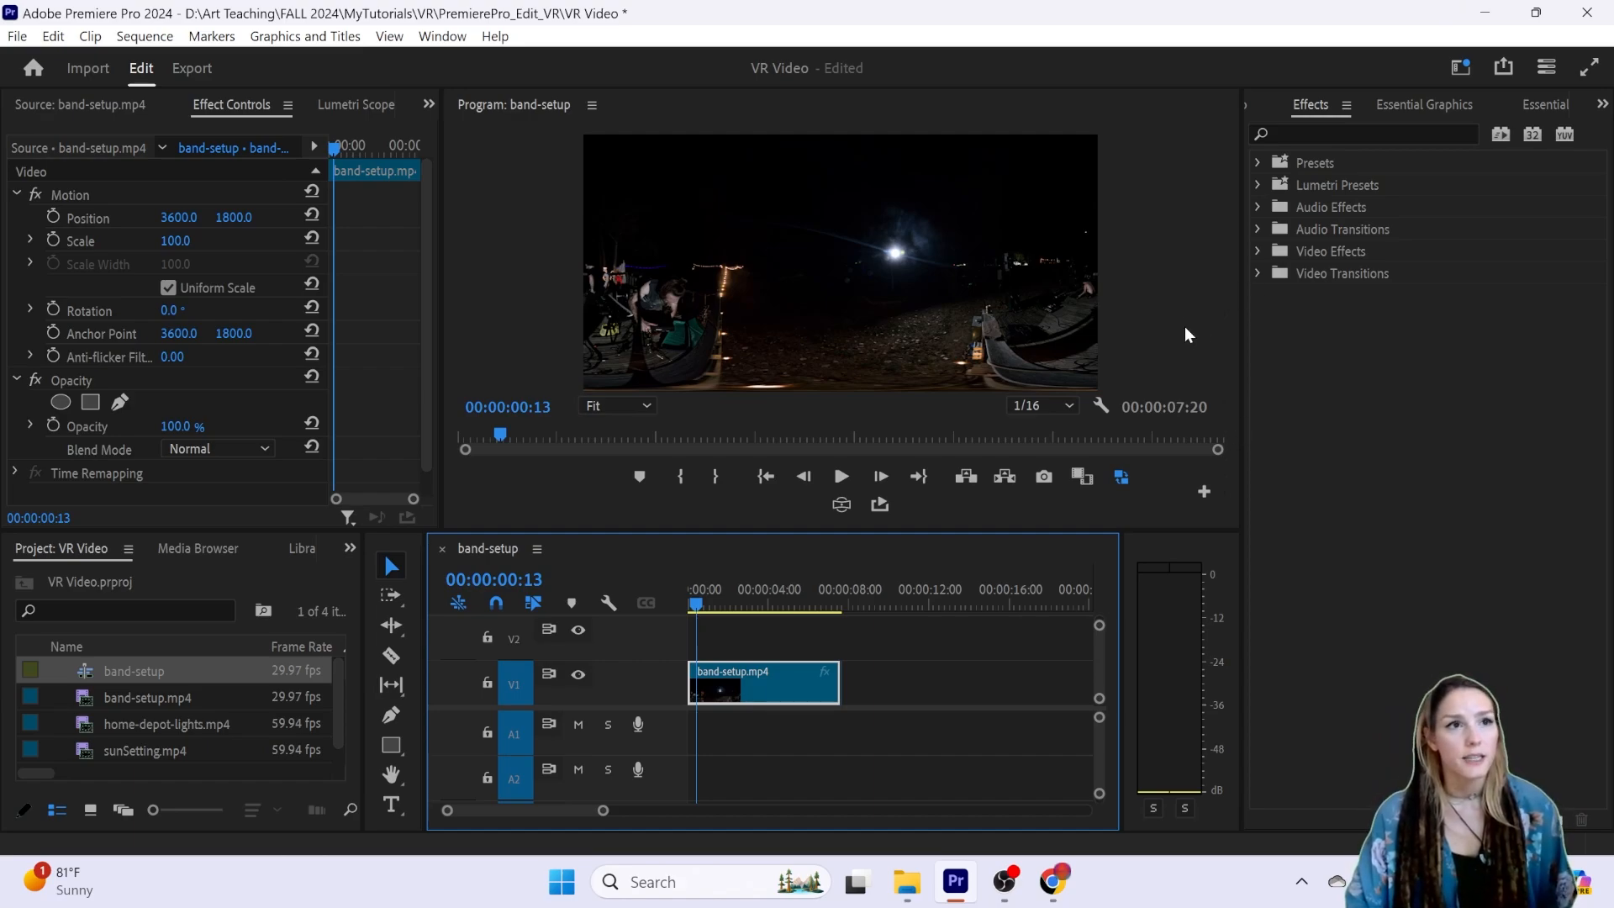
left_click_drag(1243, 311, 1219, 327)
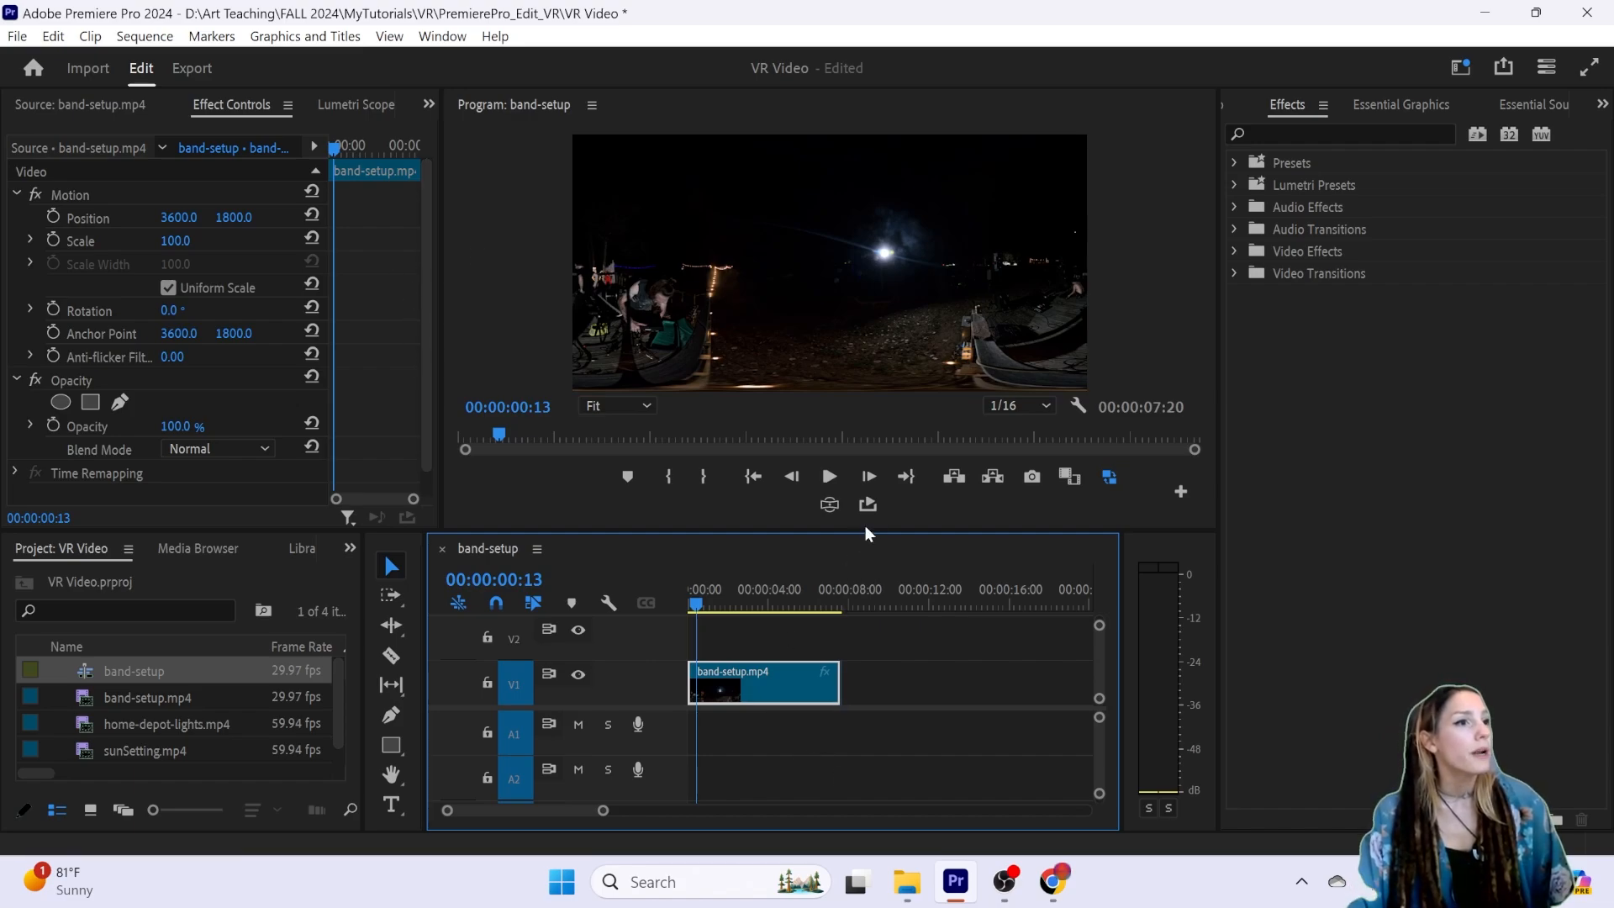
left_click(763, 276)
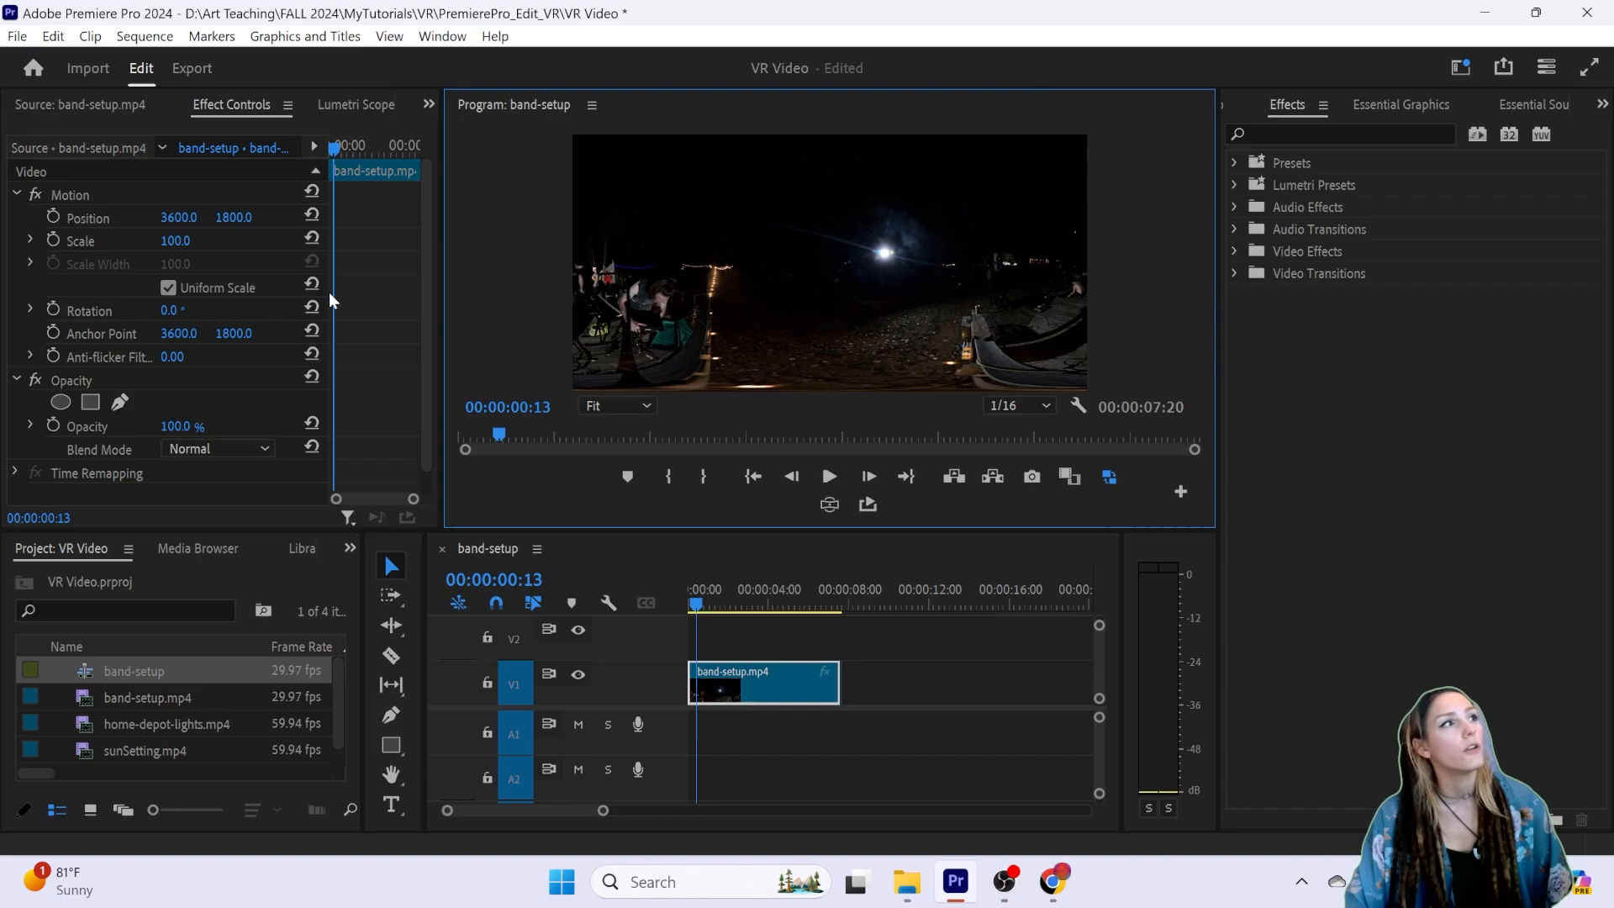
Step: Open the settings of the band-setup sequence and check its horizontal and vertical frame size
left_click(147, 37)
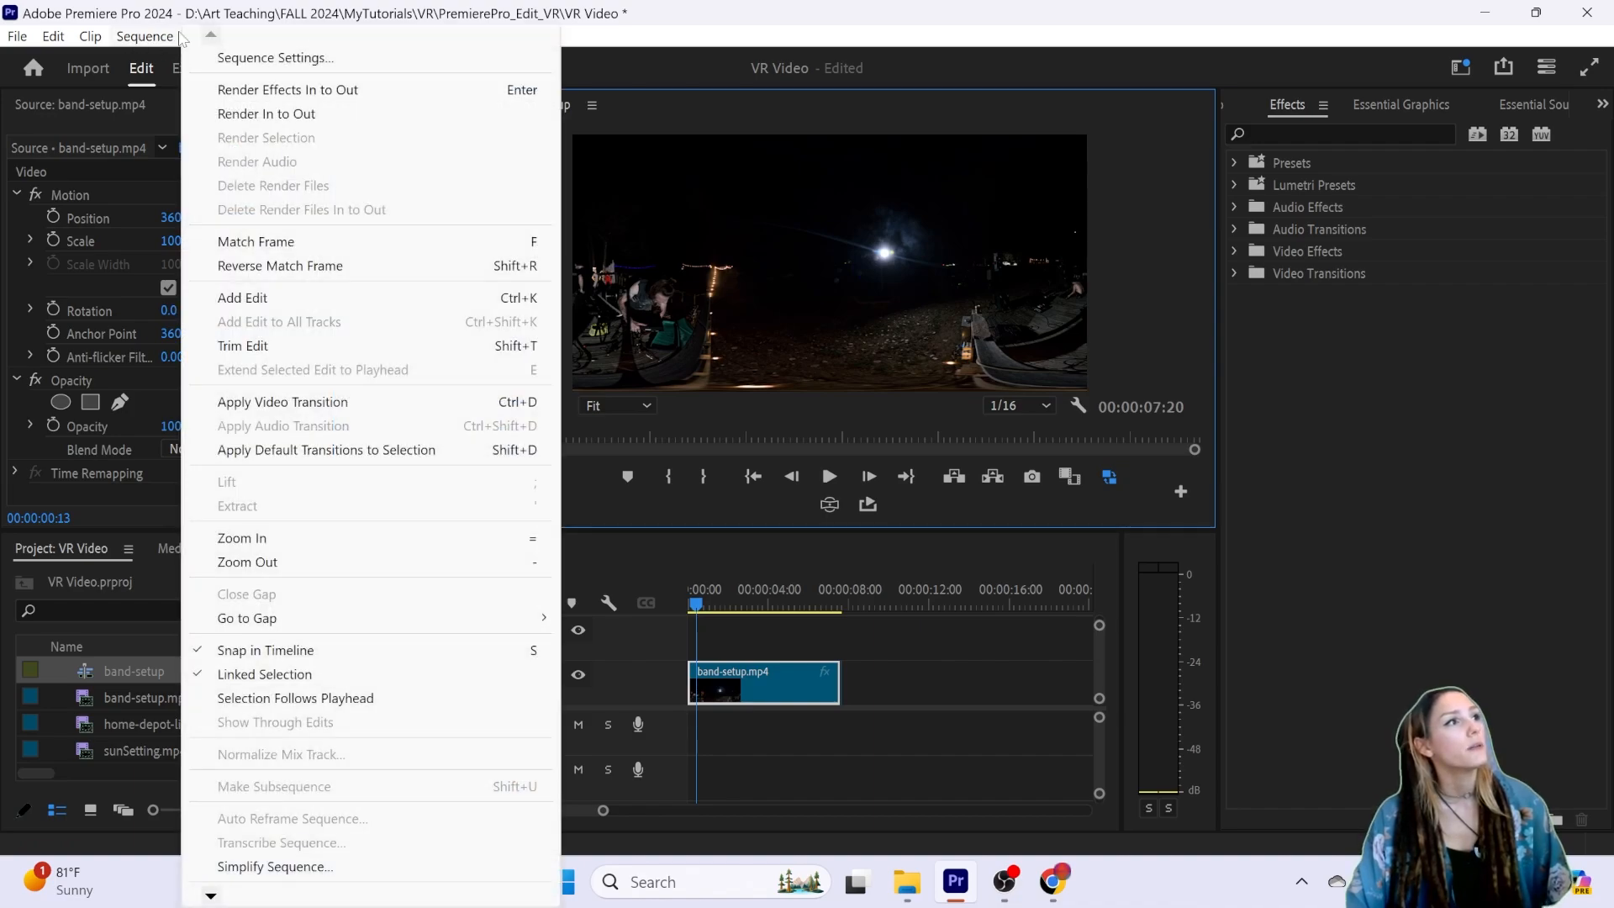
left_click(294, 61)
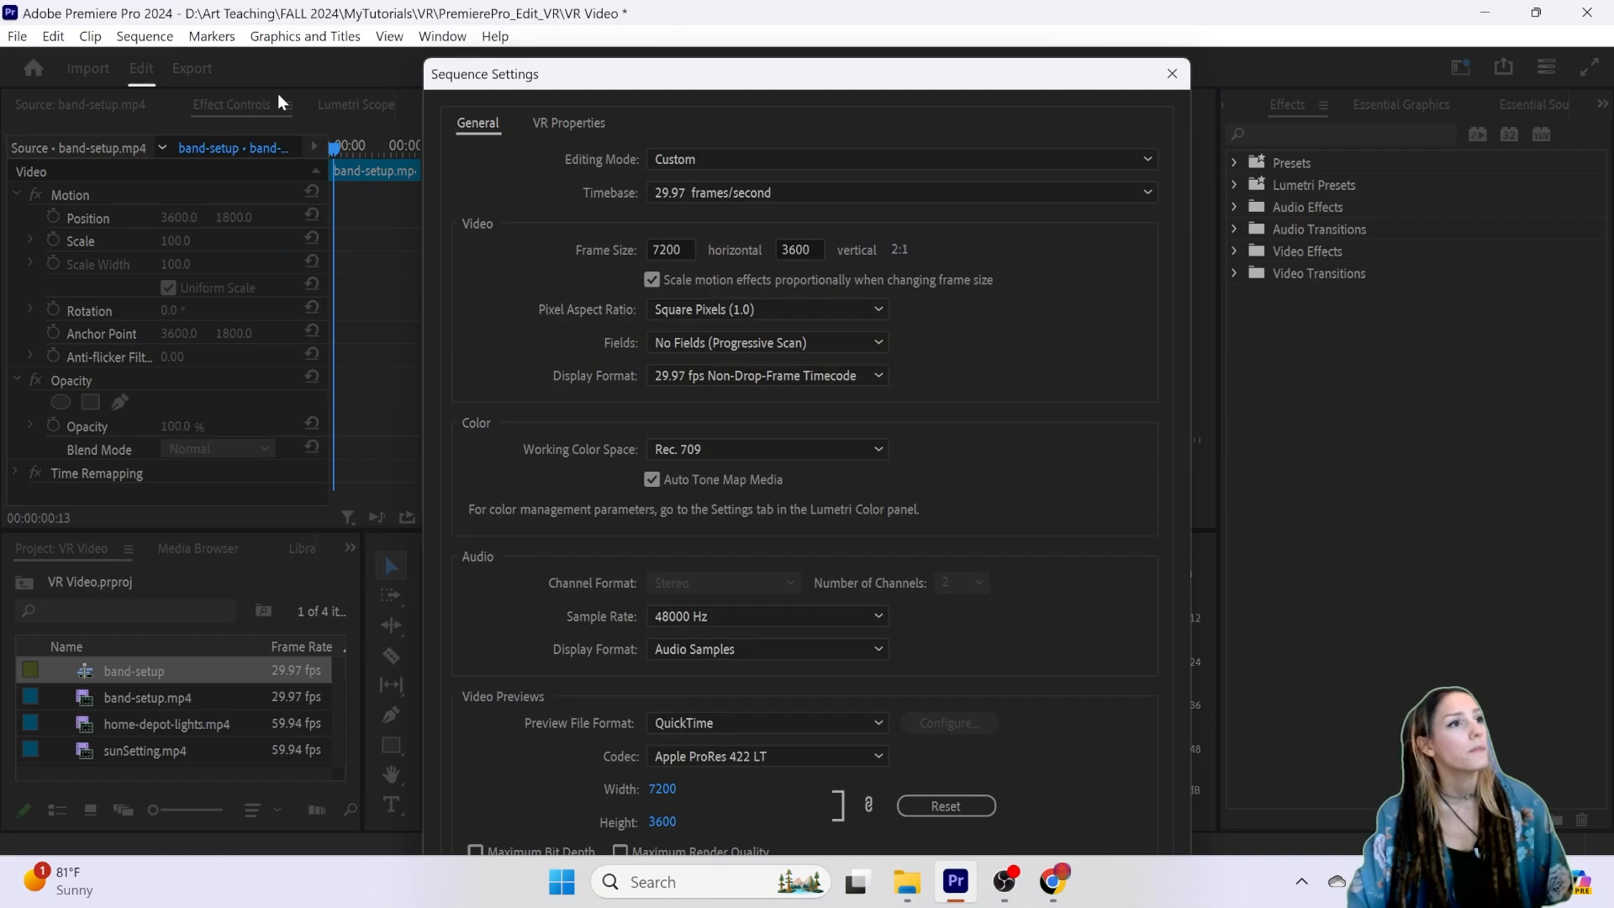
left_click_drag(623, 74, 618, 35)
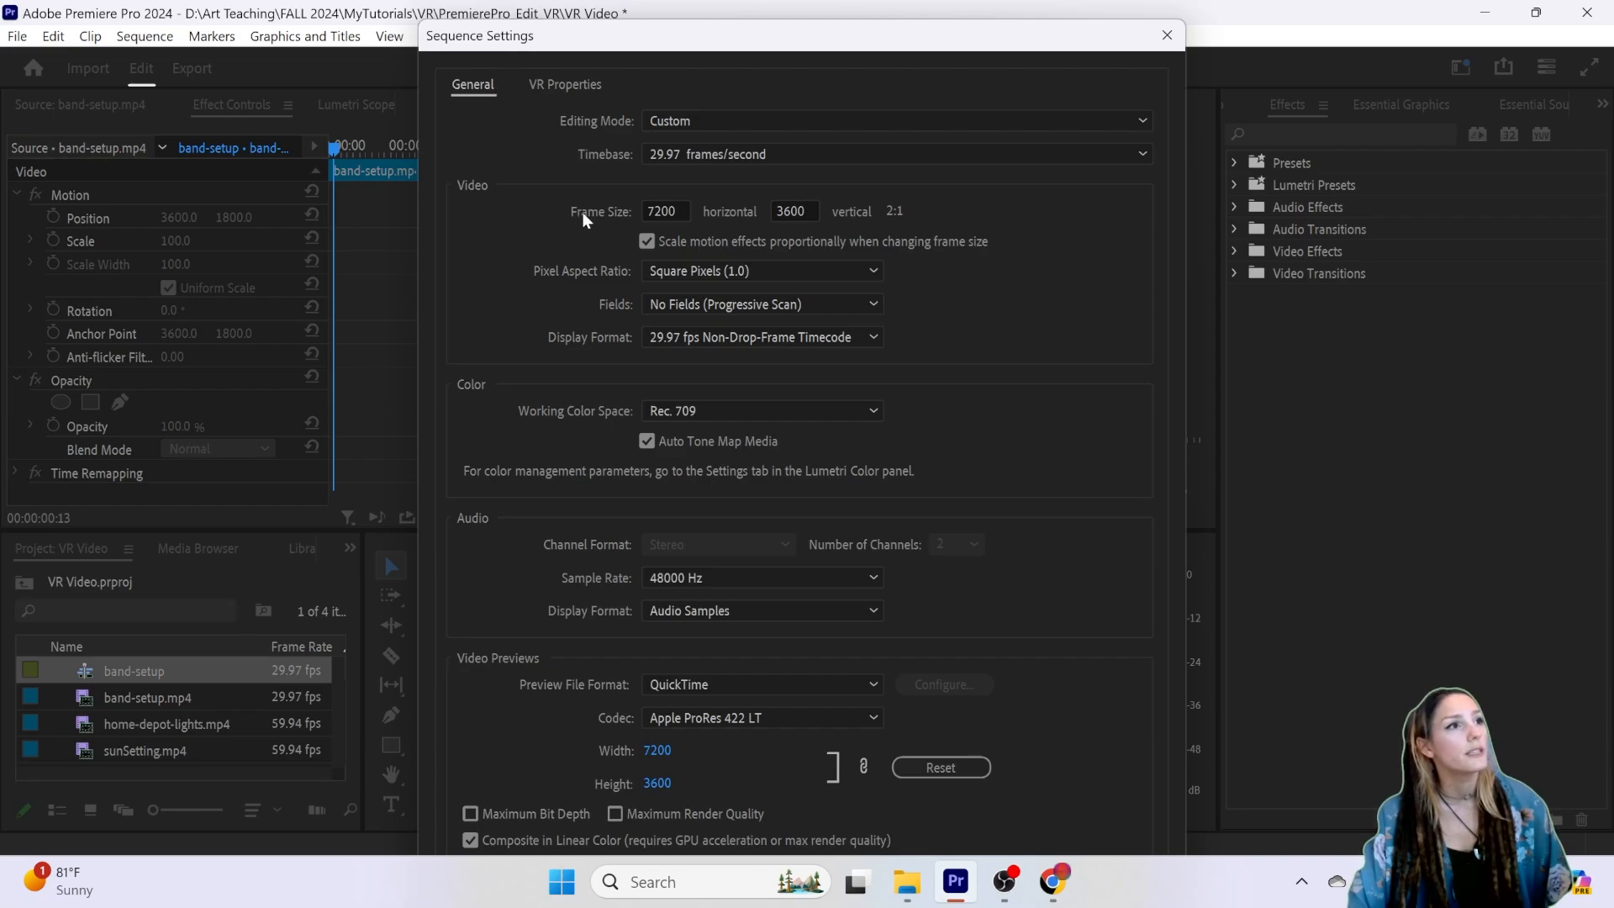
left_click(670, 211)
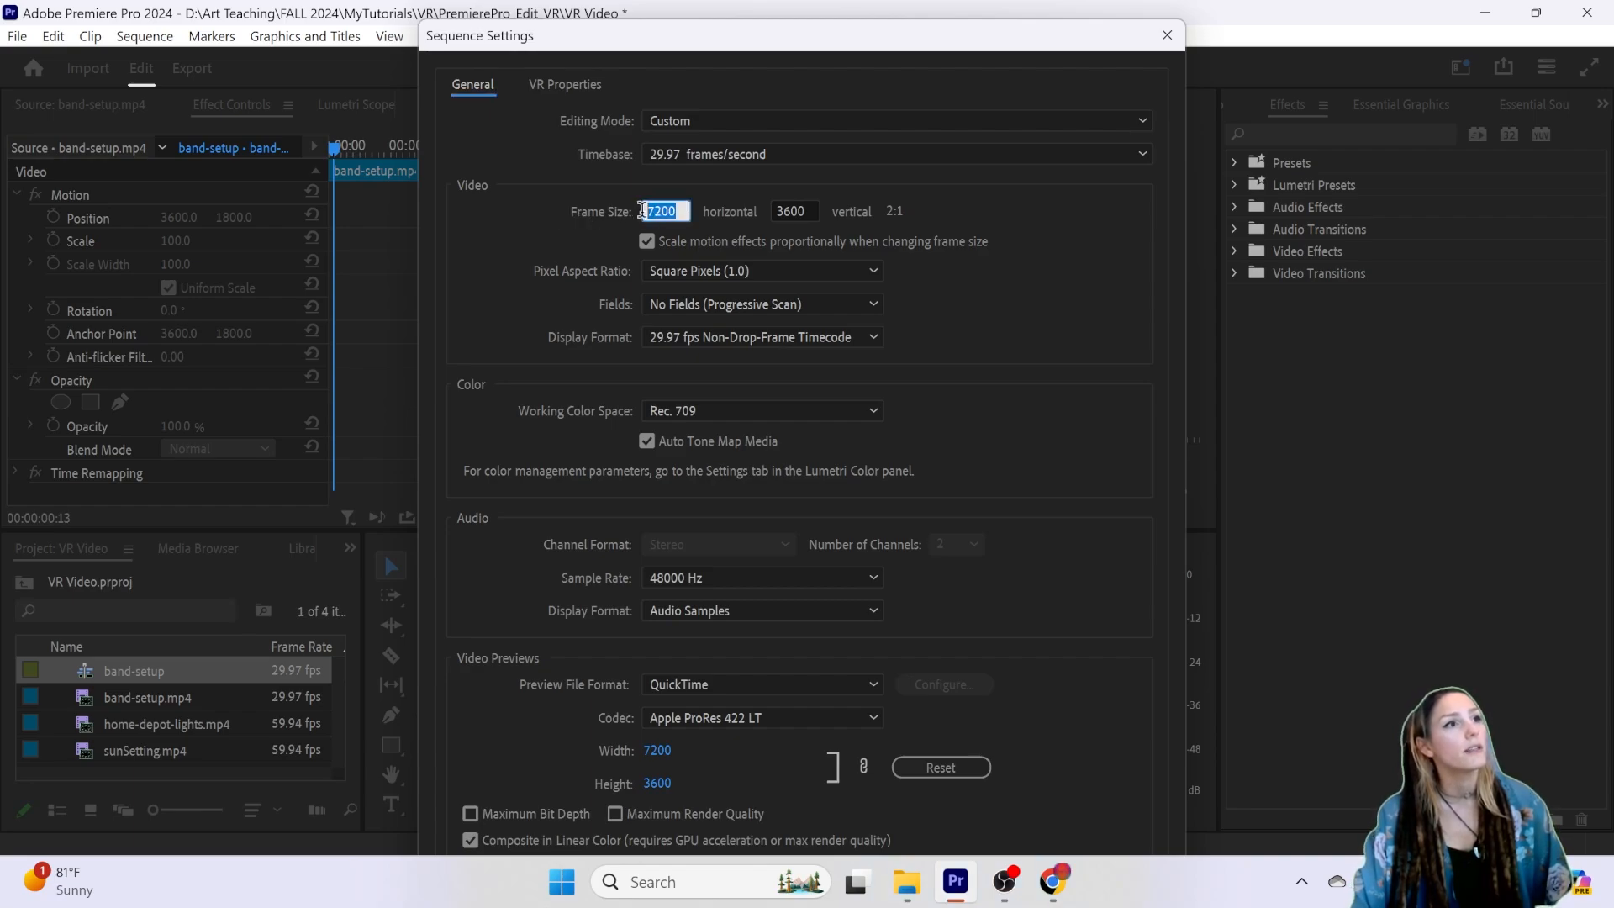
left_click(779, 211)
left_click(976, 300)
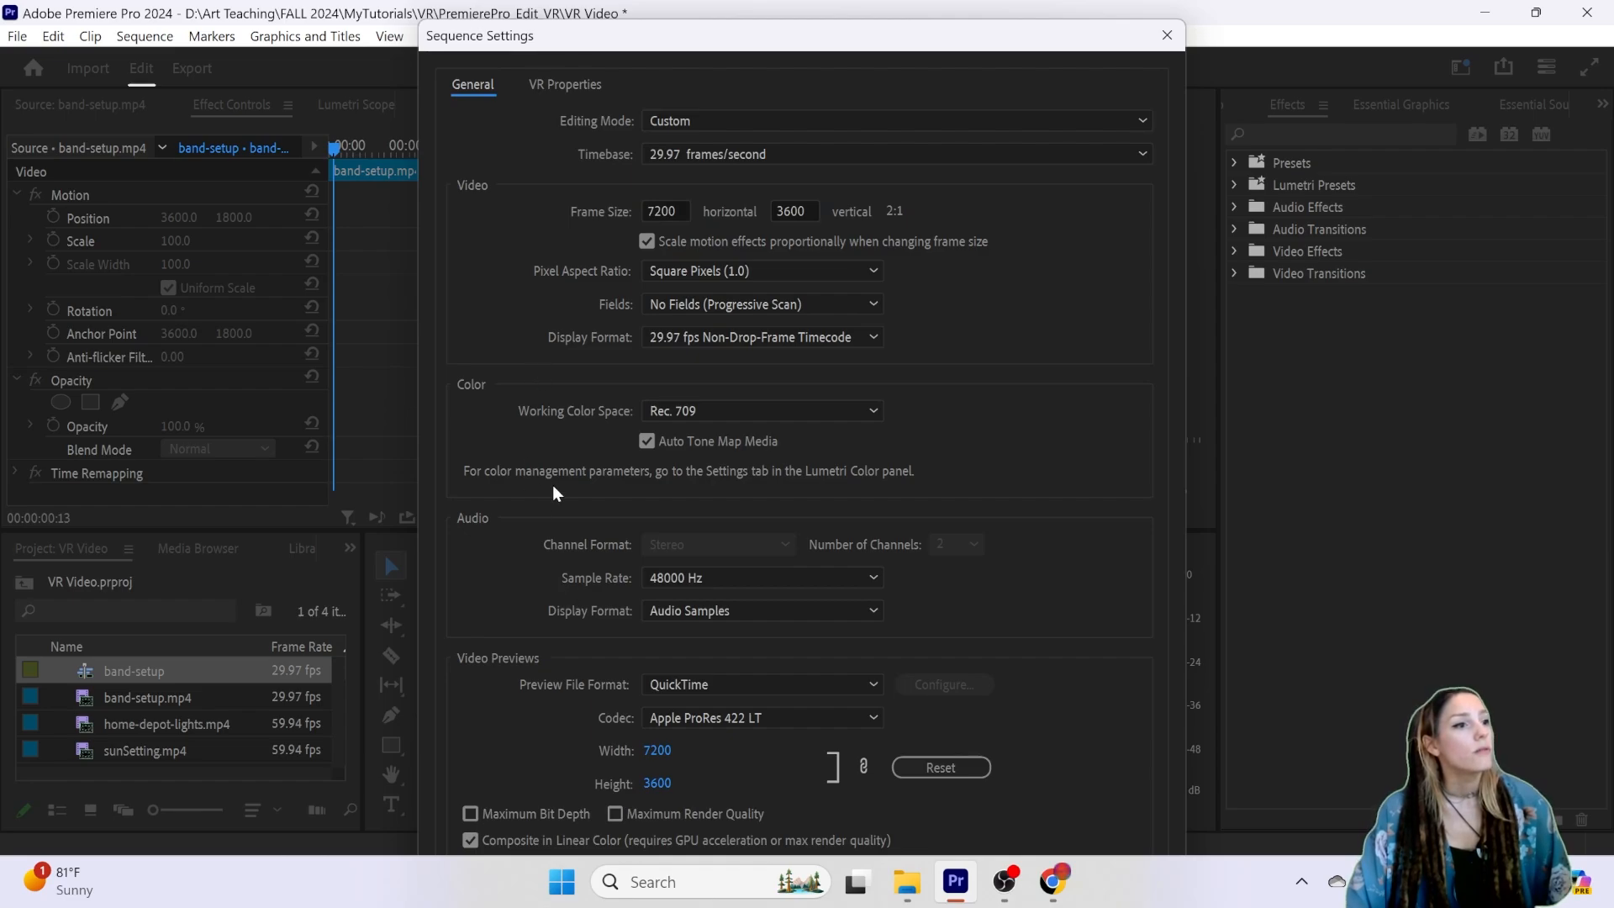
Step: Review the projection and layout options in the sequence's VR properties, keeping Equirectangular and Monoscopic, and close the settings
left_click(575, 87)
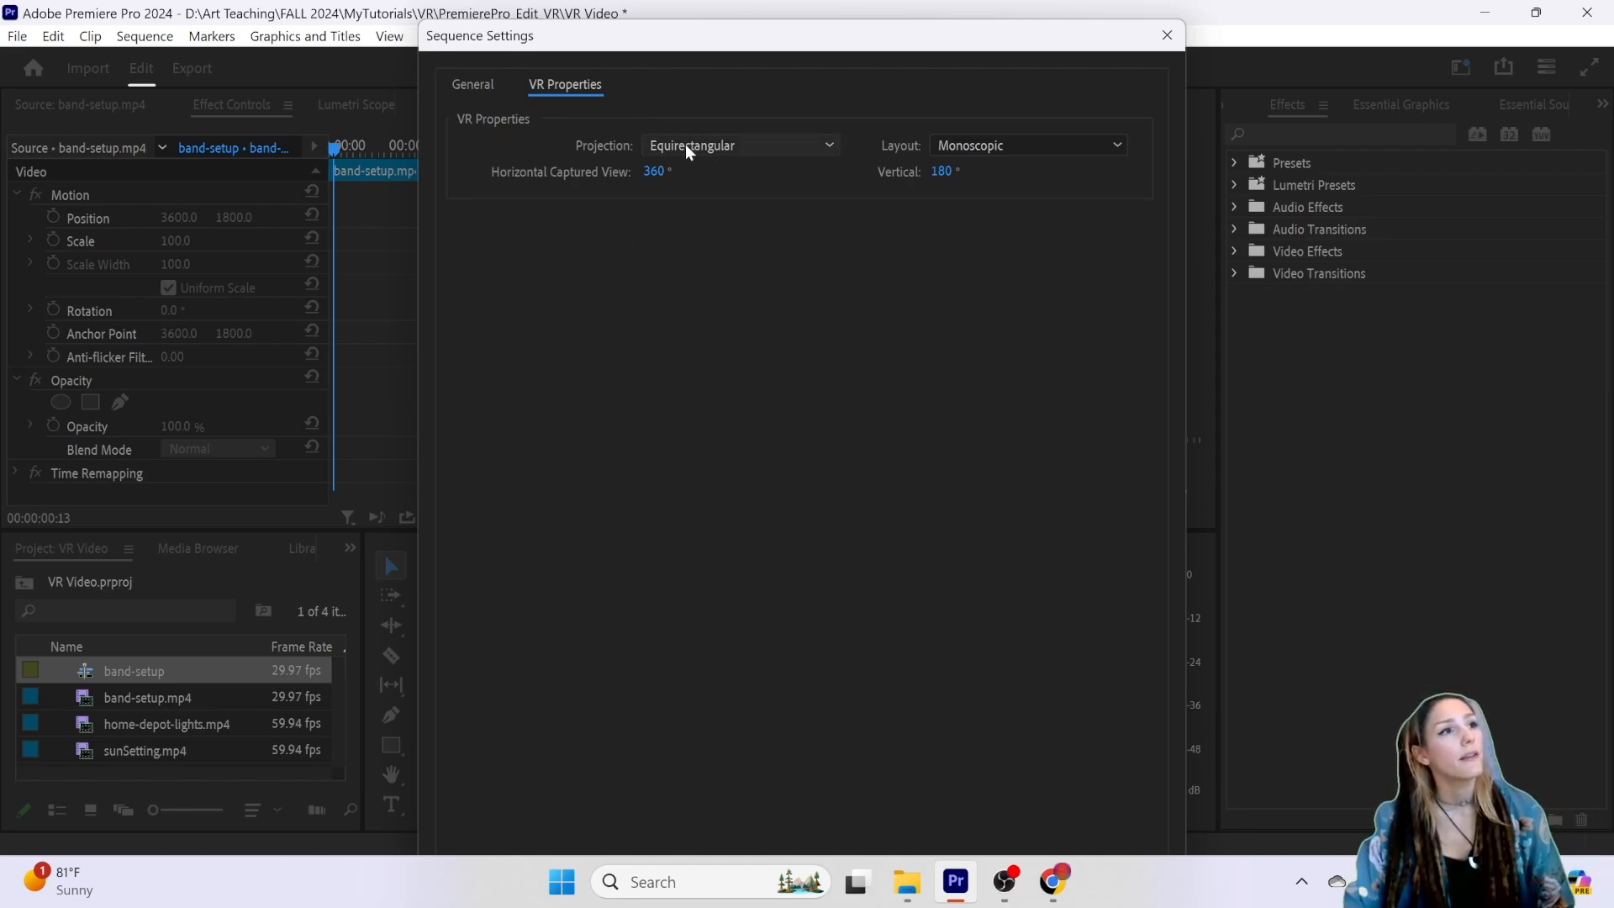
left_click(713, 144)
left_click(713, 145)
left_click(960, 145)
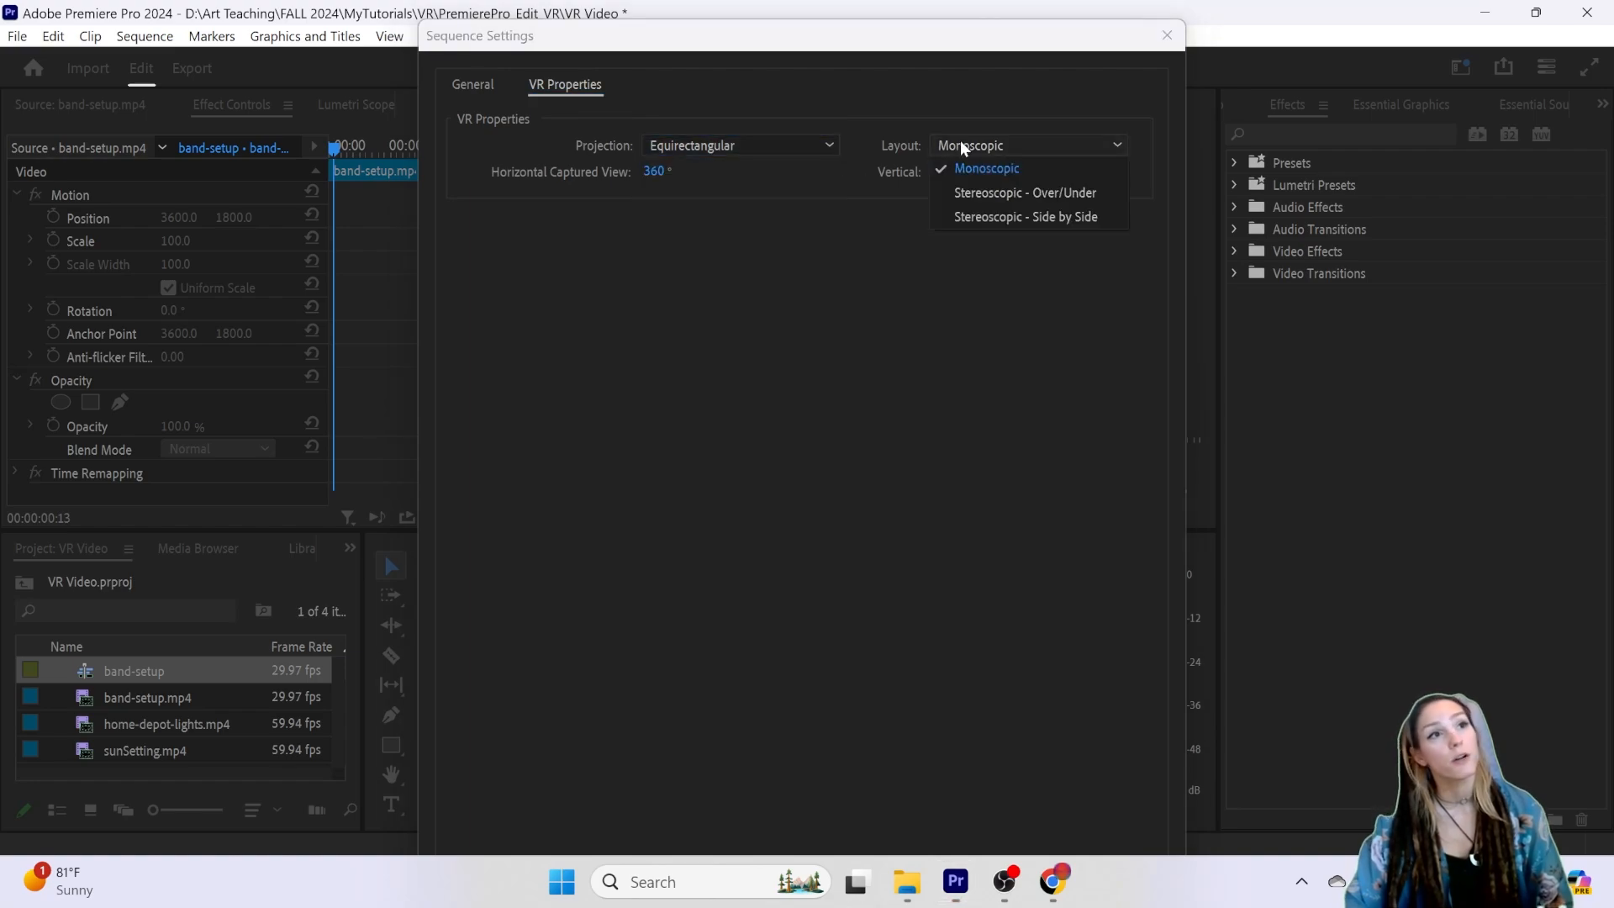
left_click(754, 137)
left_click(759, 143)
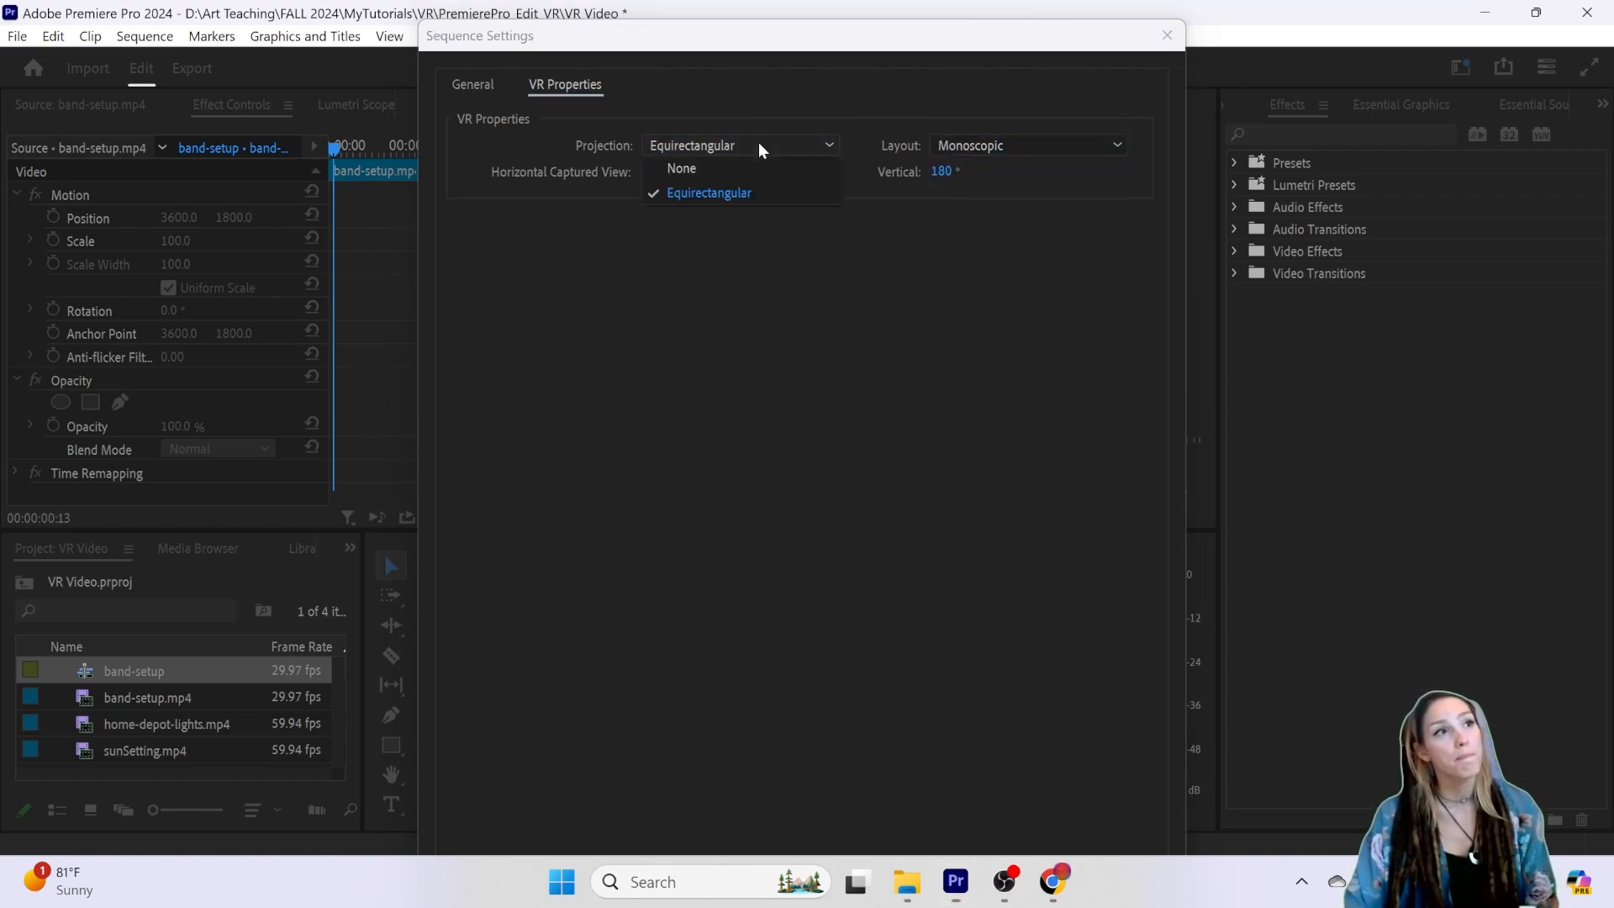
left_click(685, 192)
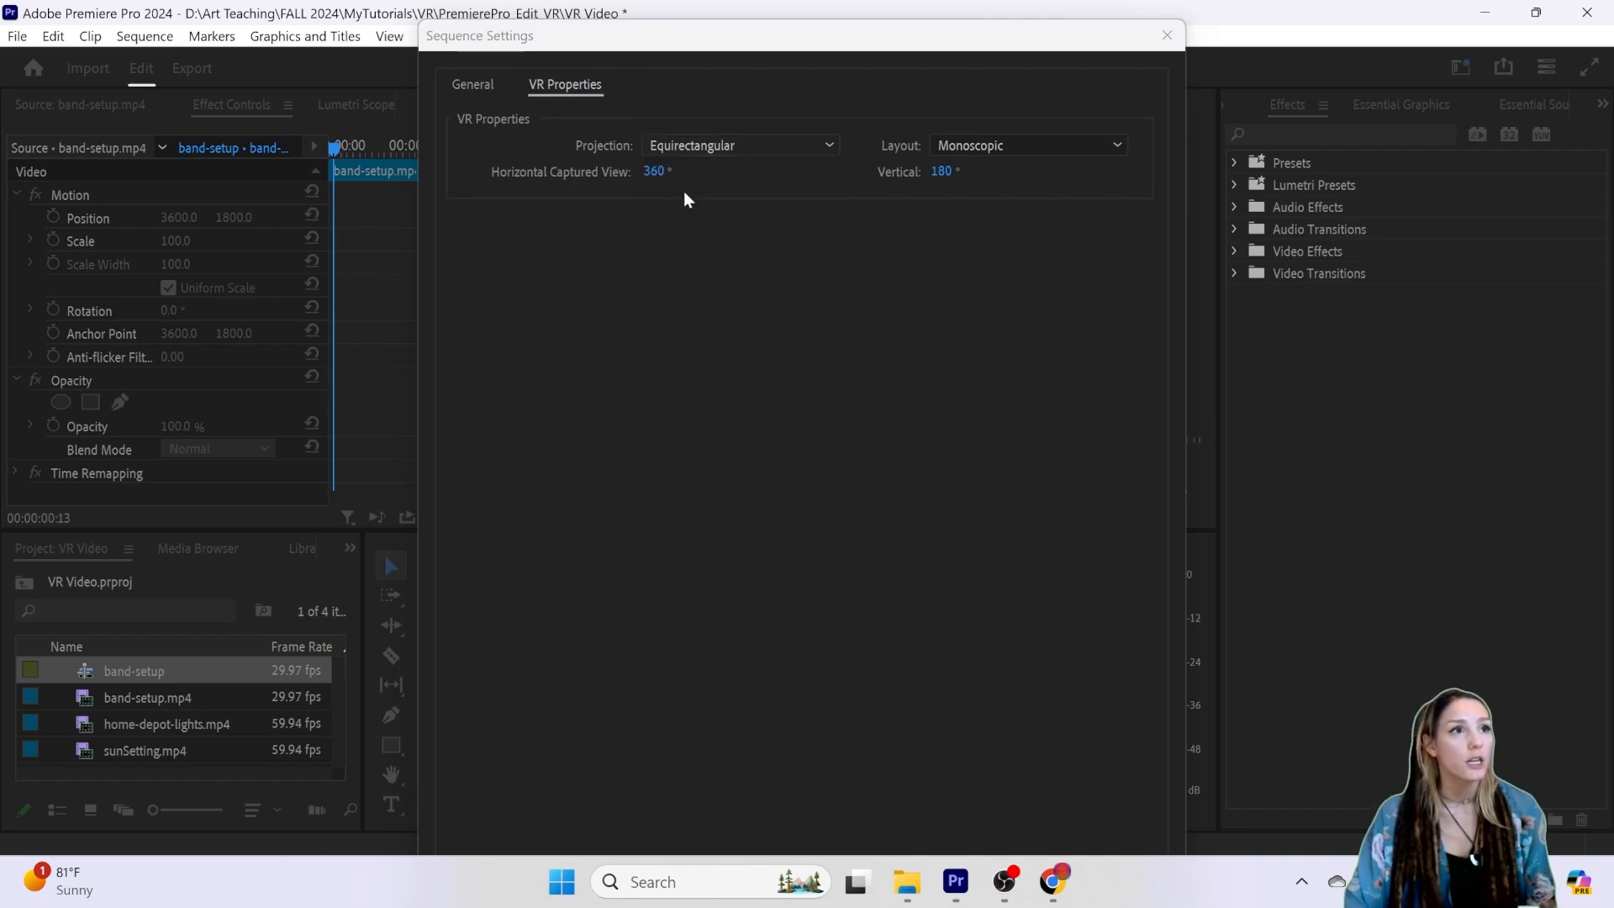
left_click(960, 141)
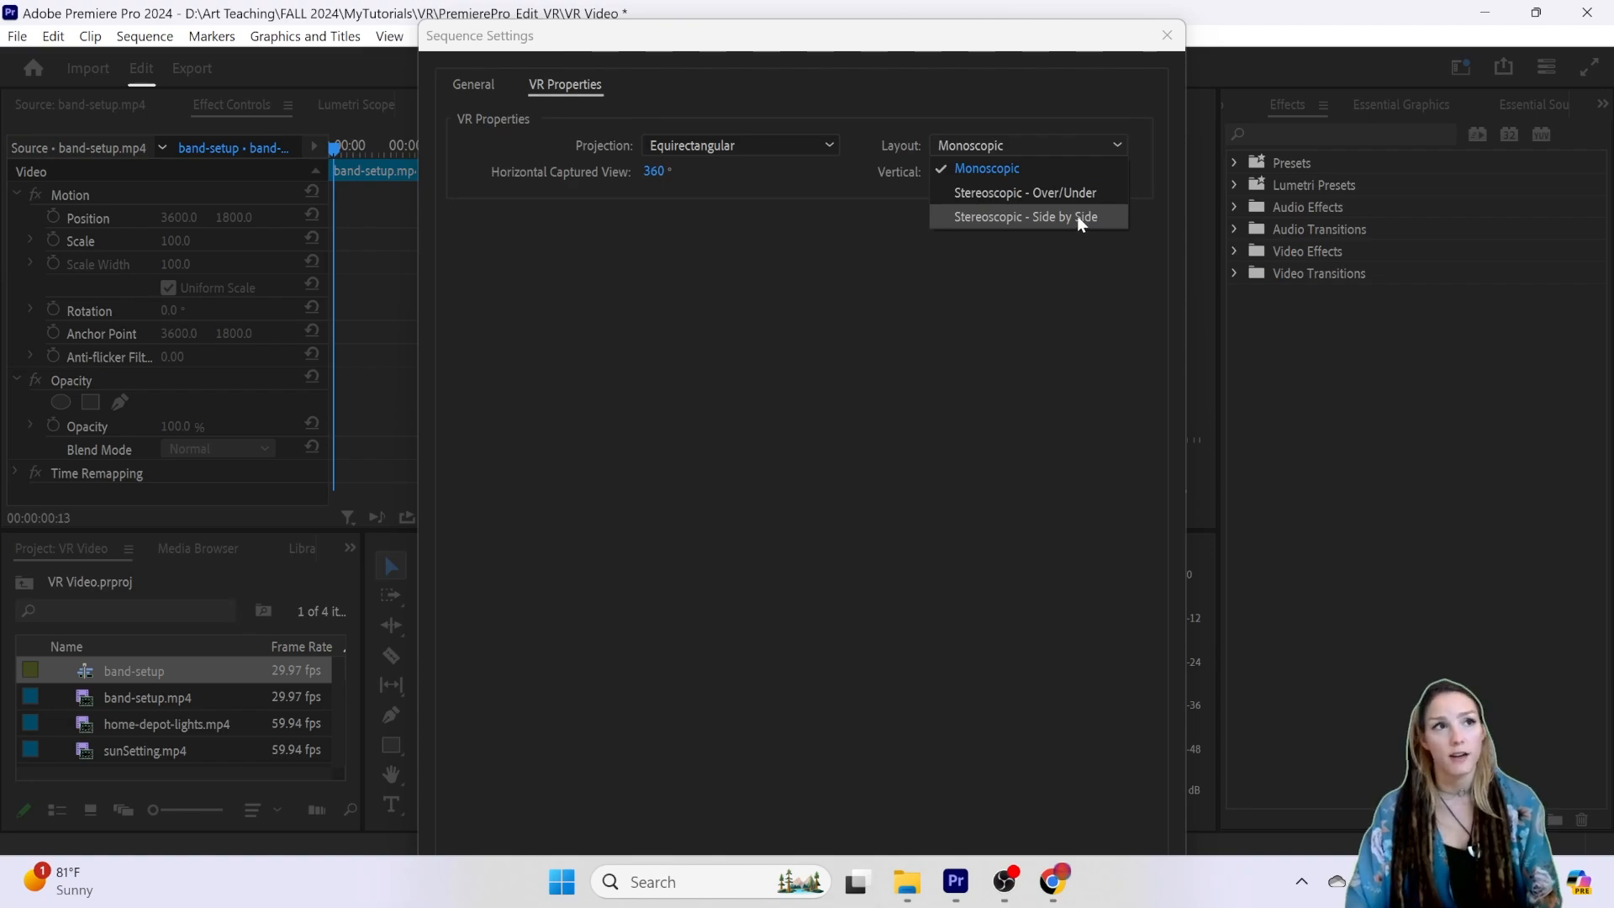
left_click(1044, 335)
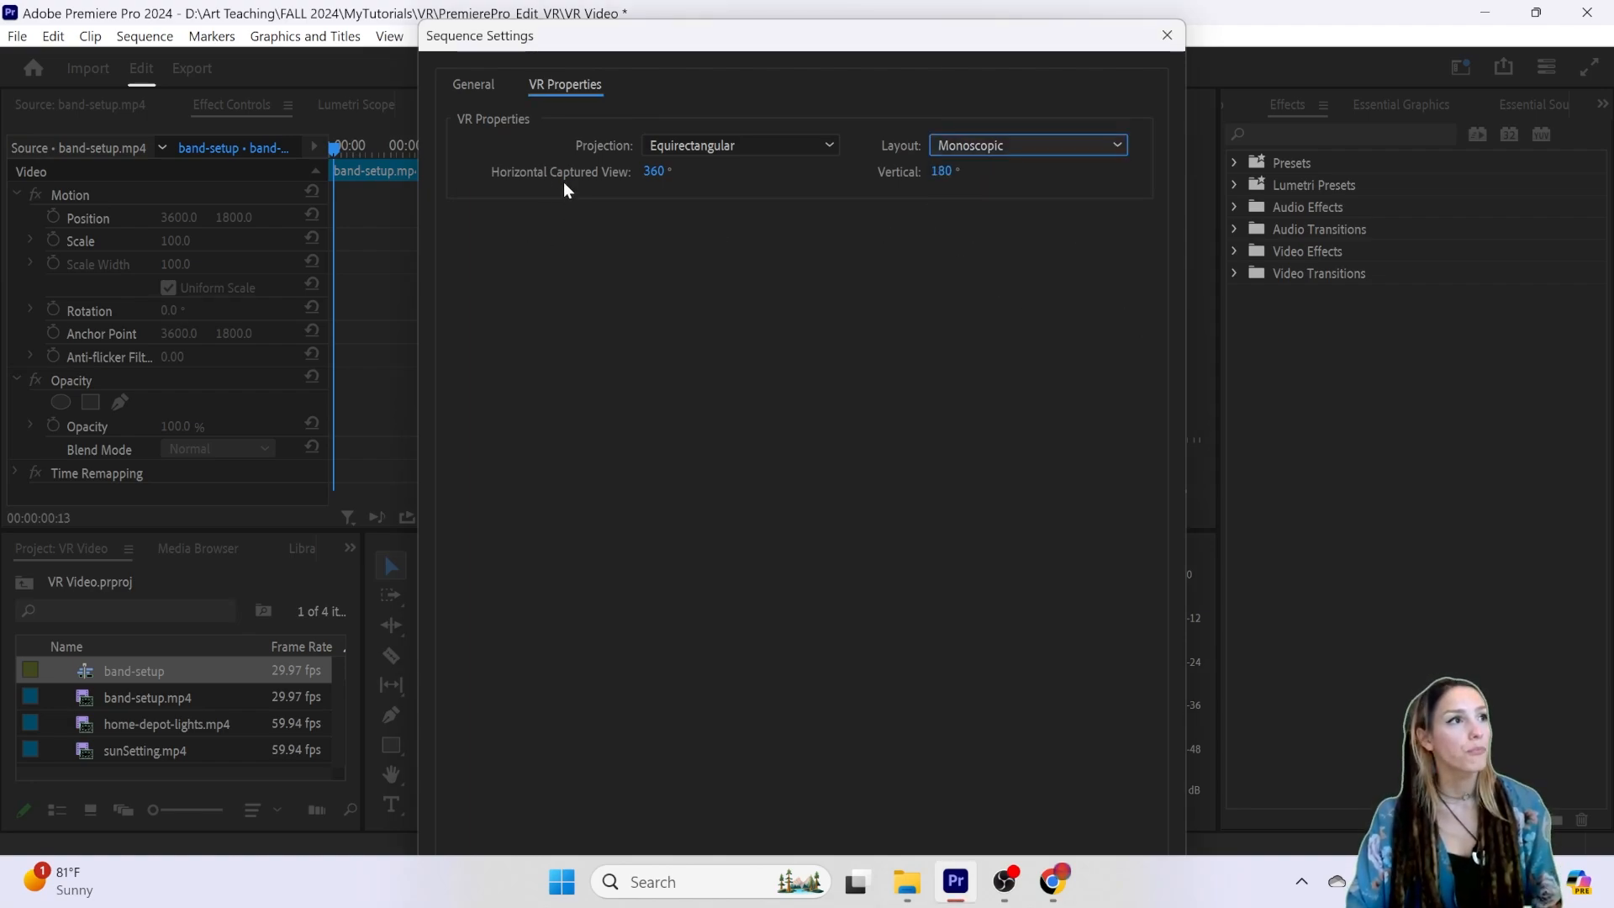
left_click(478, 84)
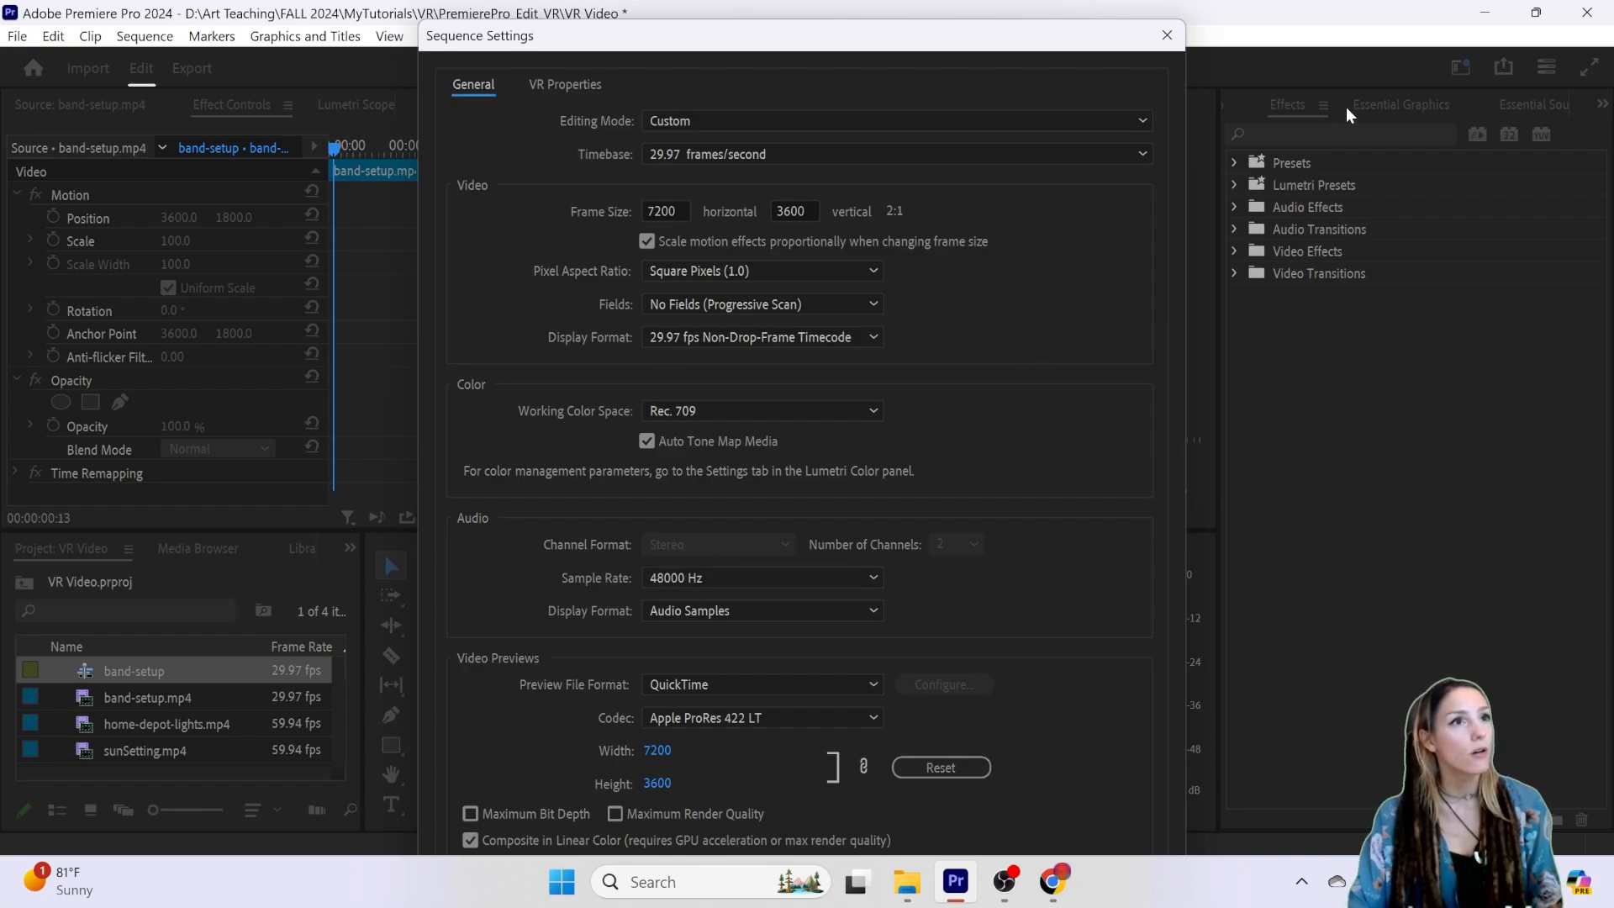
left_click(1173, 37)
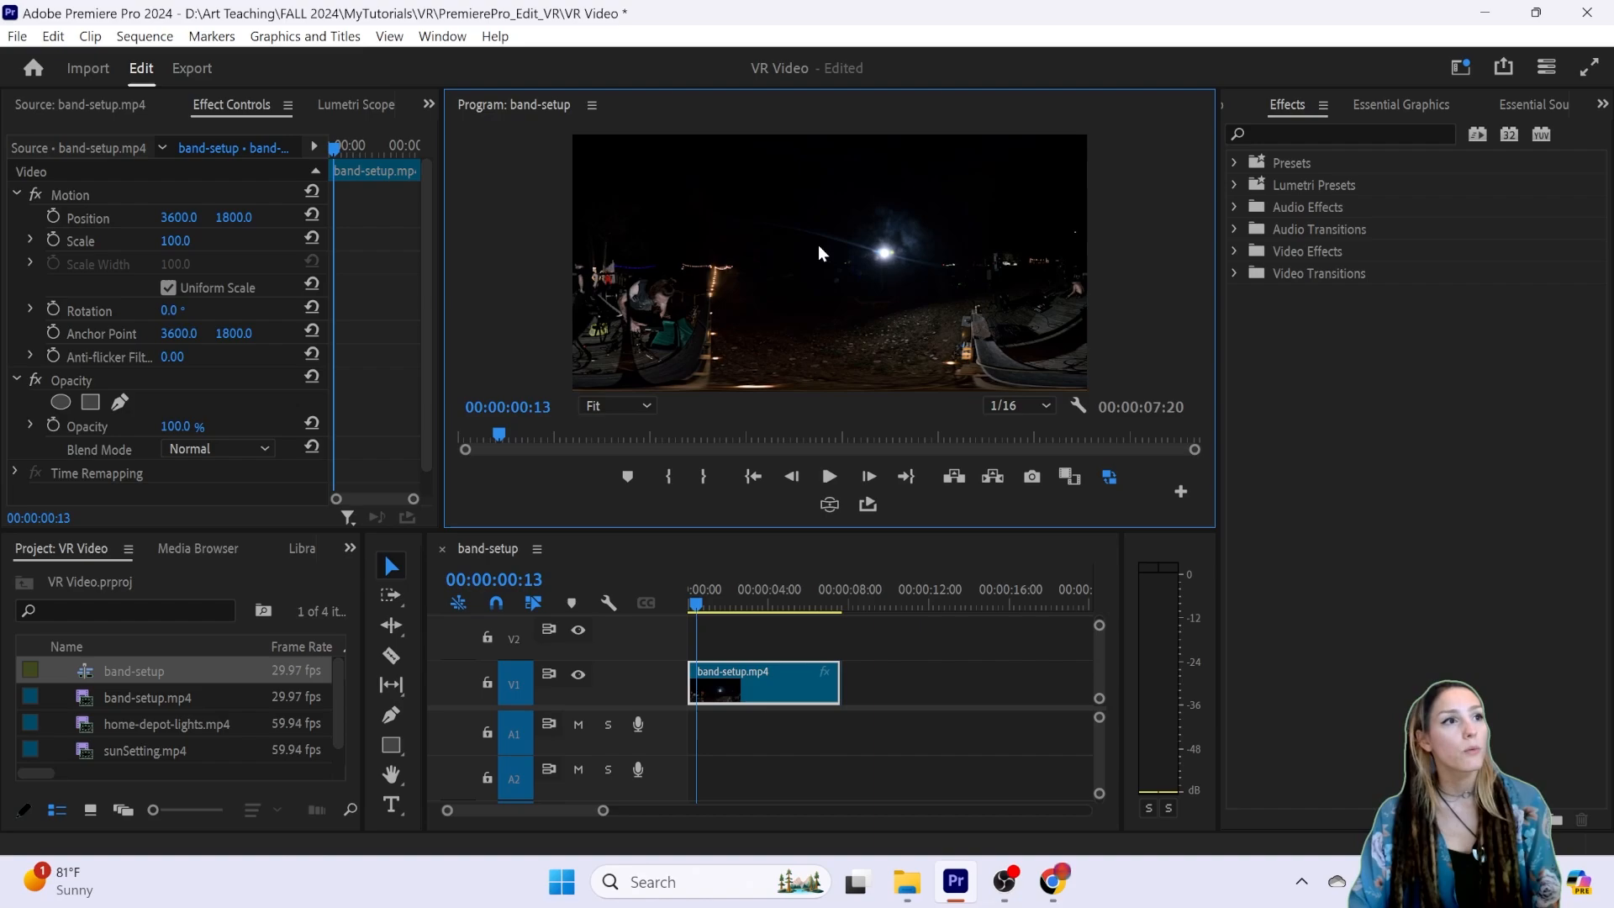
Step: Enlarge the Program monitor's height and switch its zoom level to 10% and back to Fit
left_click_drag(841, 530, 829, 610)
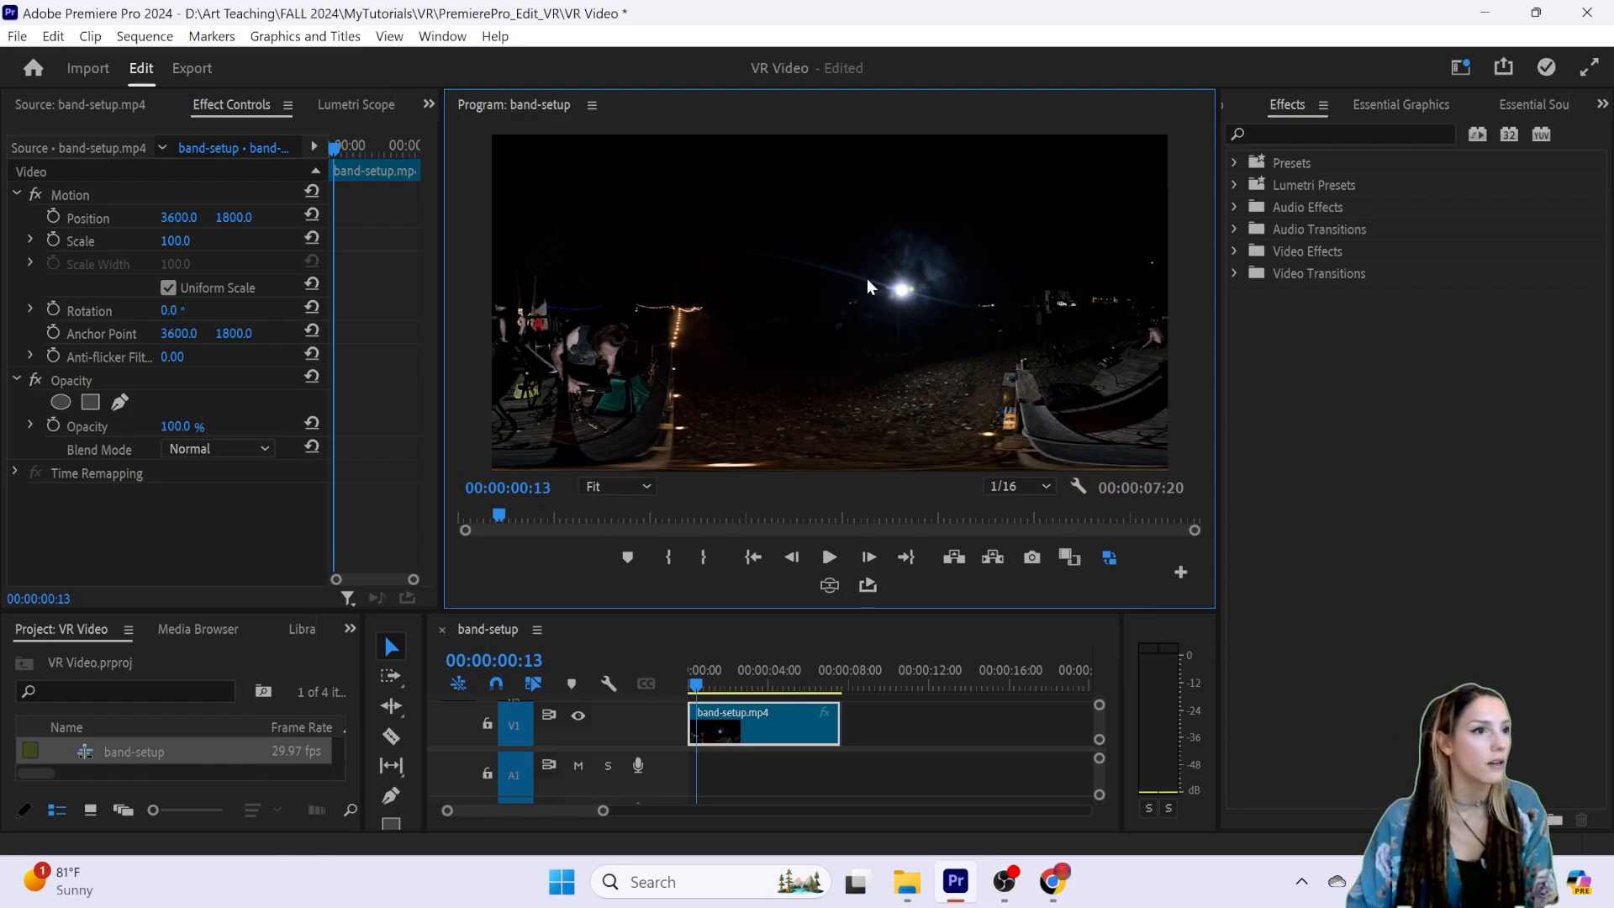
left_click(645, 487)
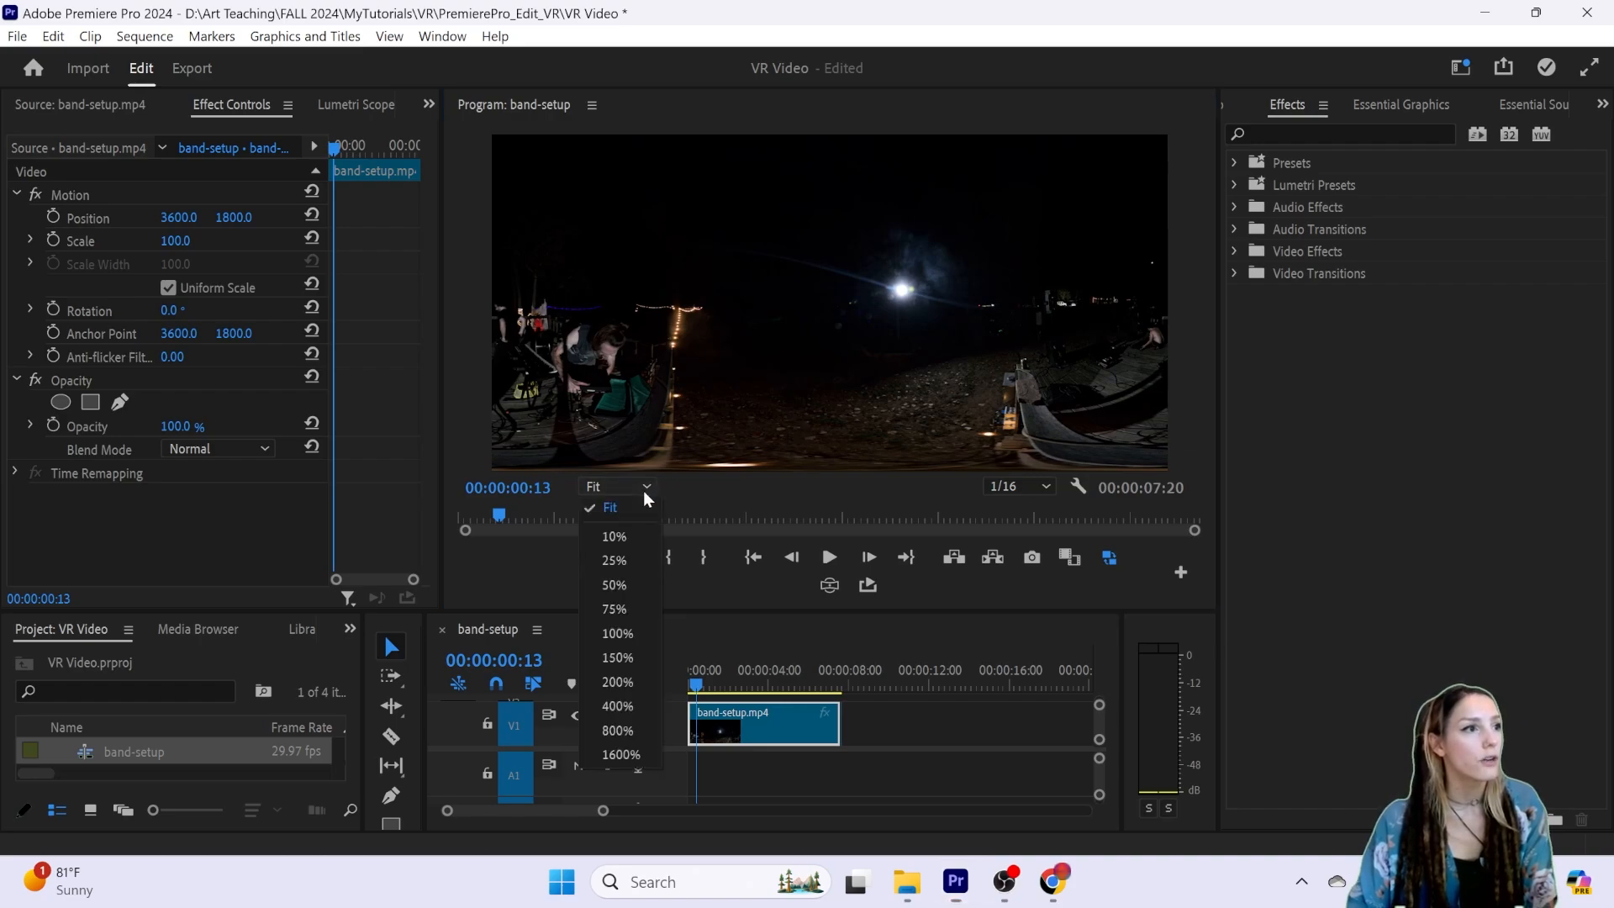
left_click(627, 528)
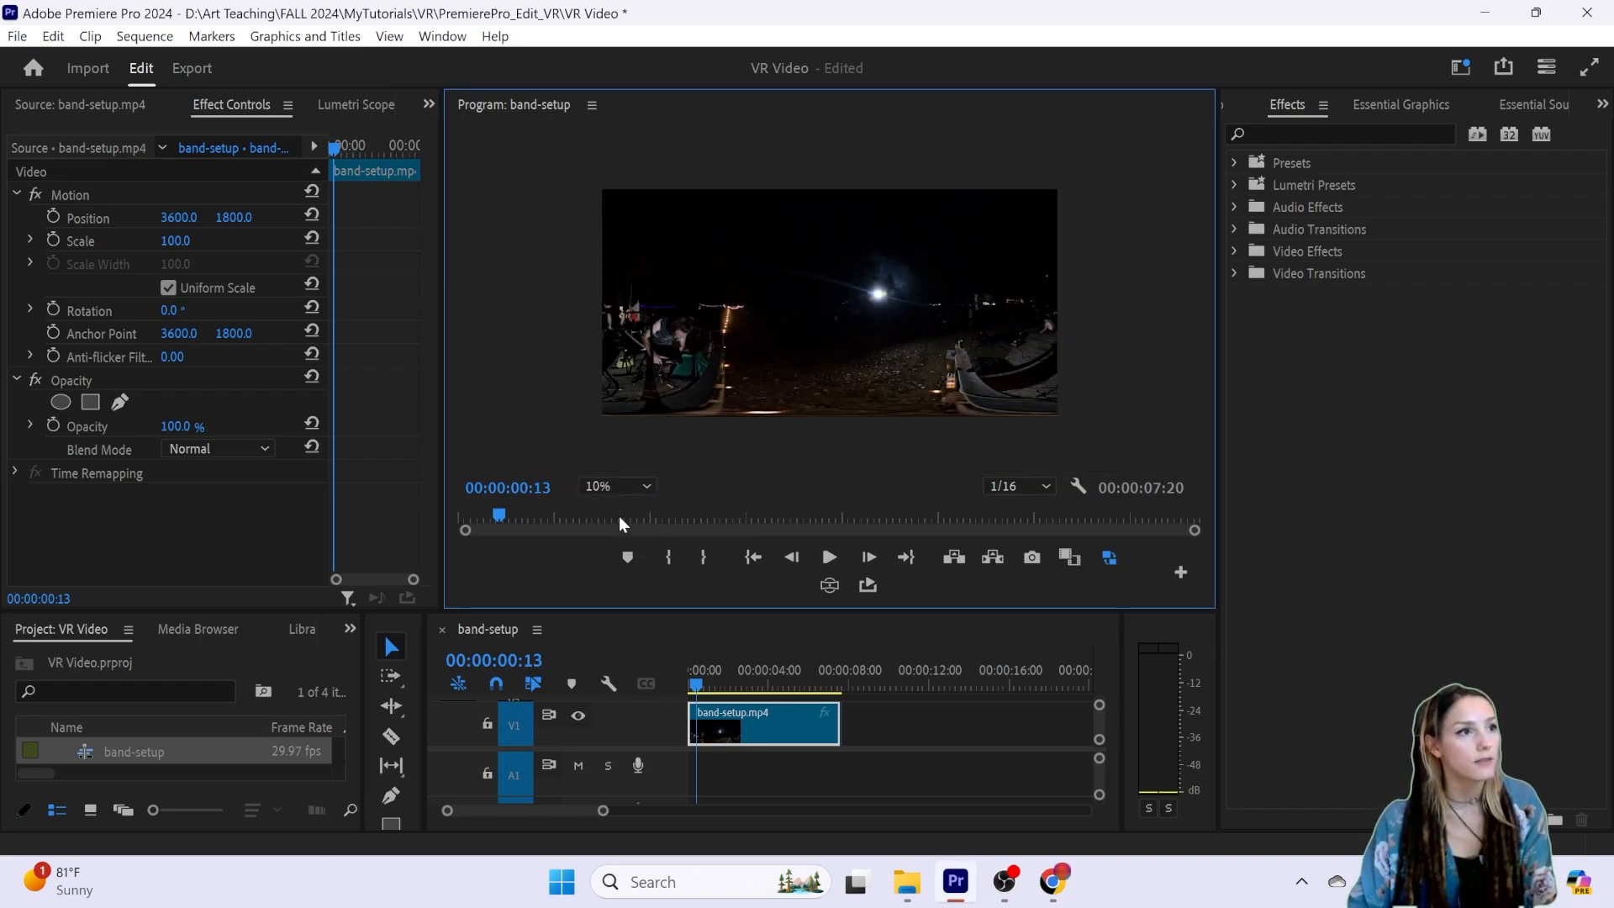
left_click(624, 484)
left_click(623, 508)
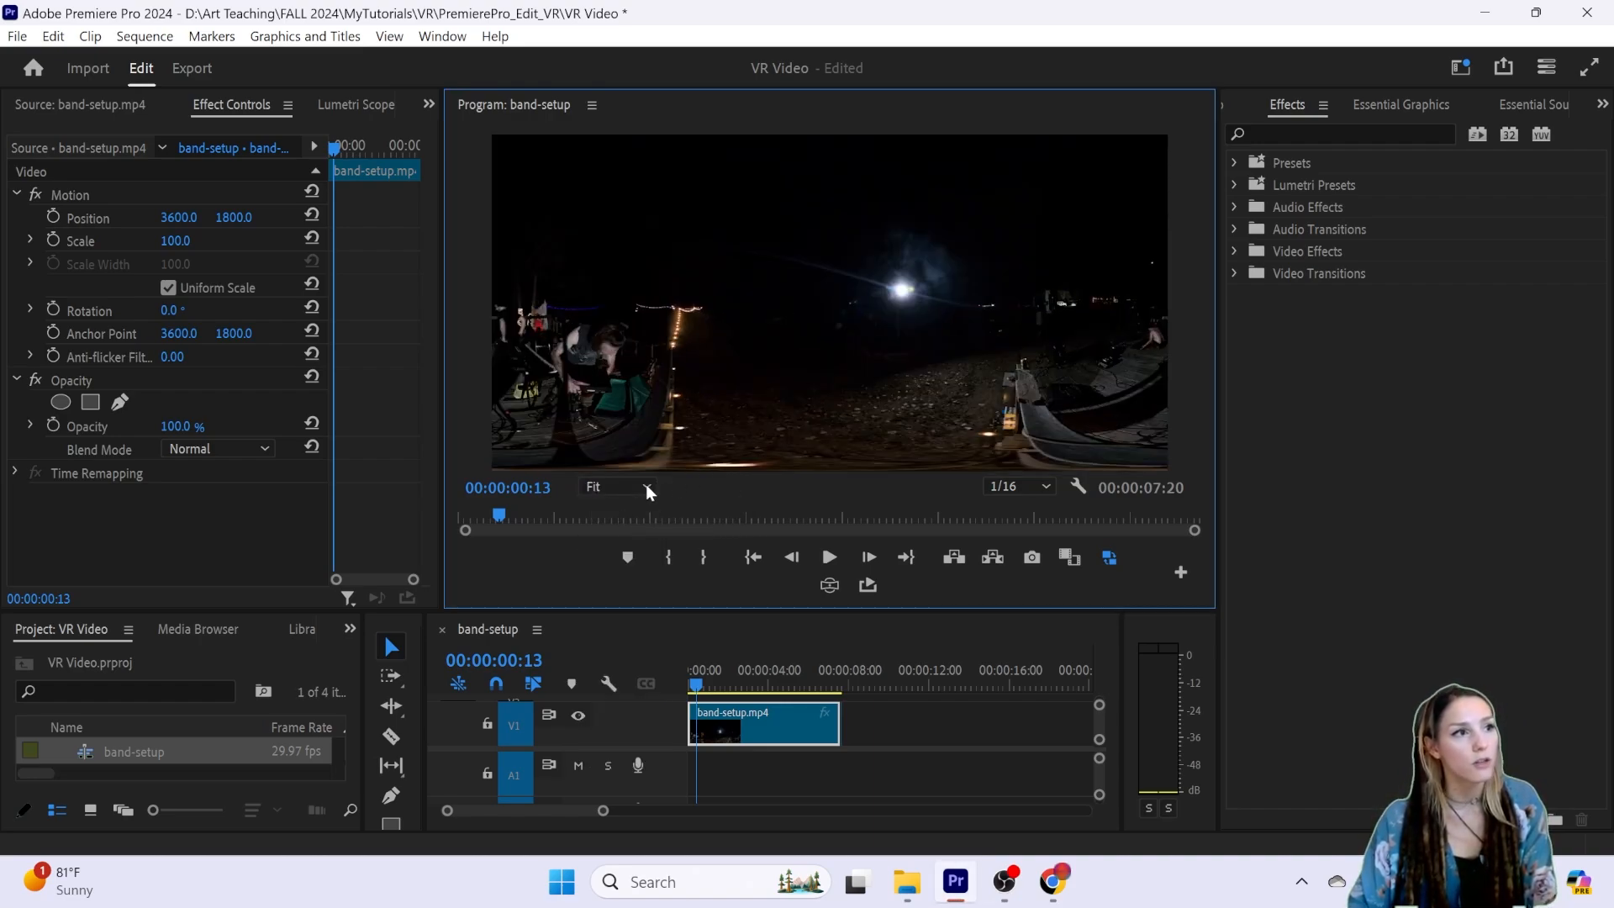
Step: Switch the Program monitor's playback resolution to Full and back to 1/16
left_click(1032, 486)
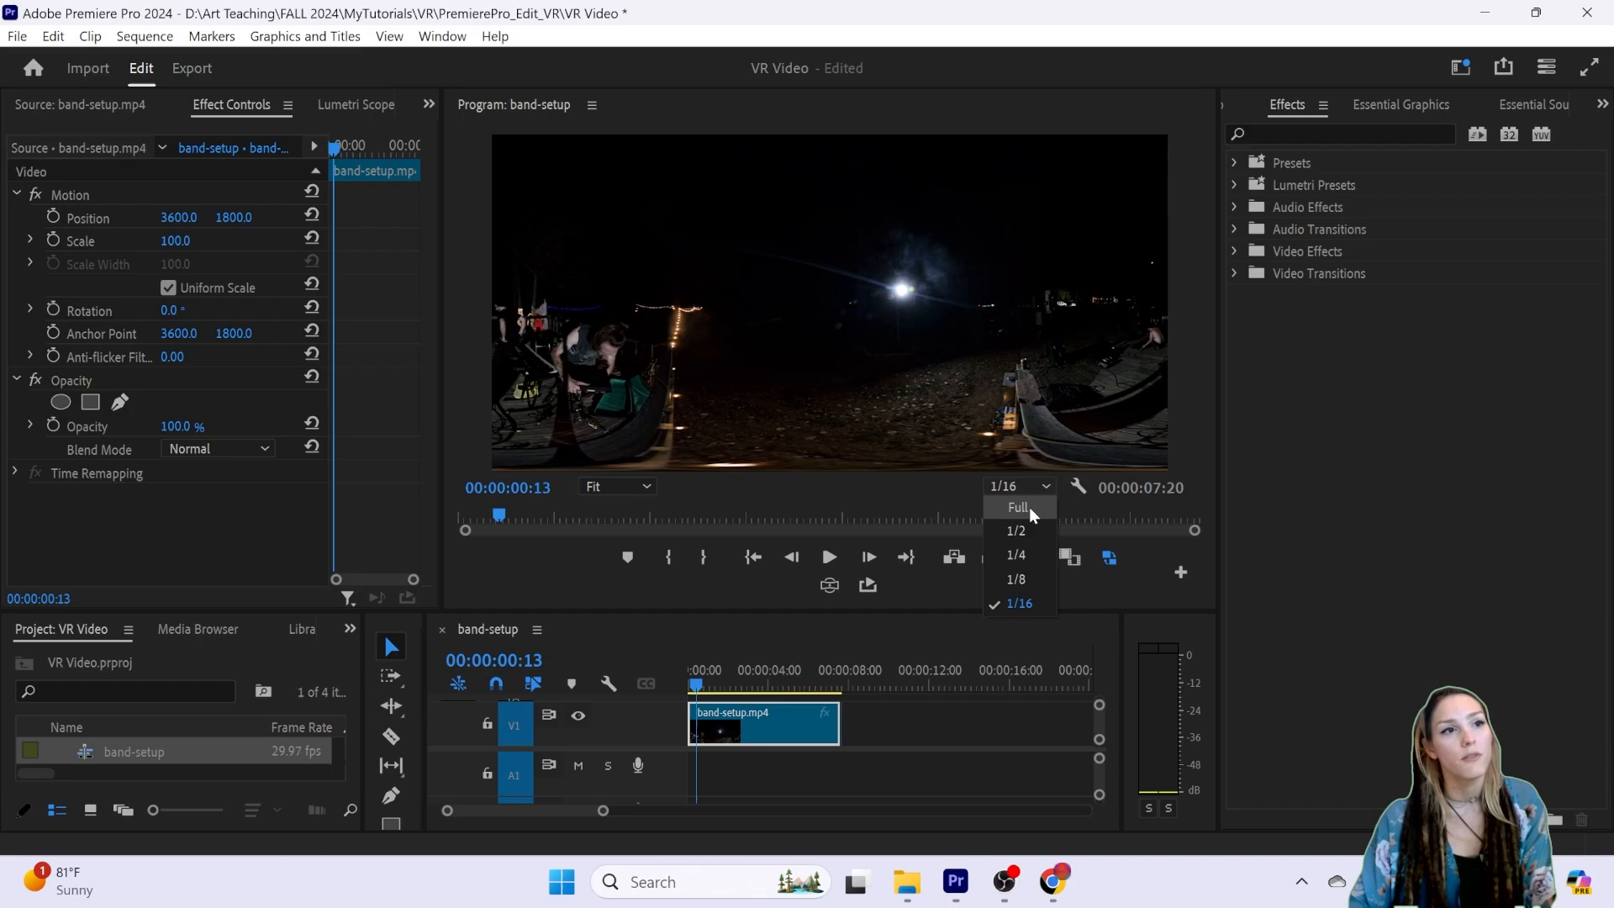
left_click(1030, 508)
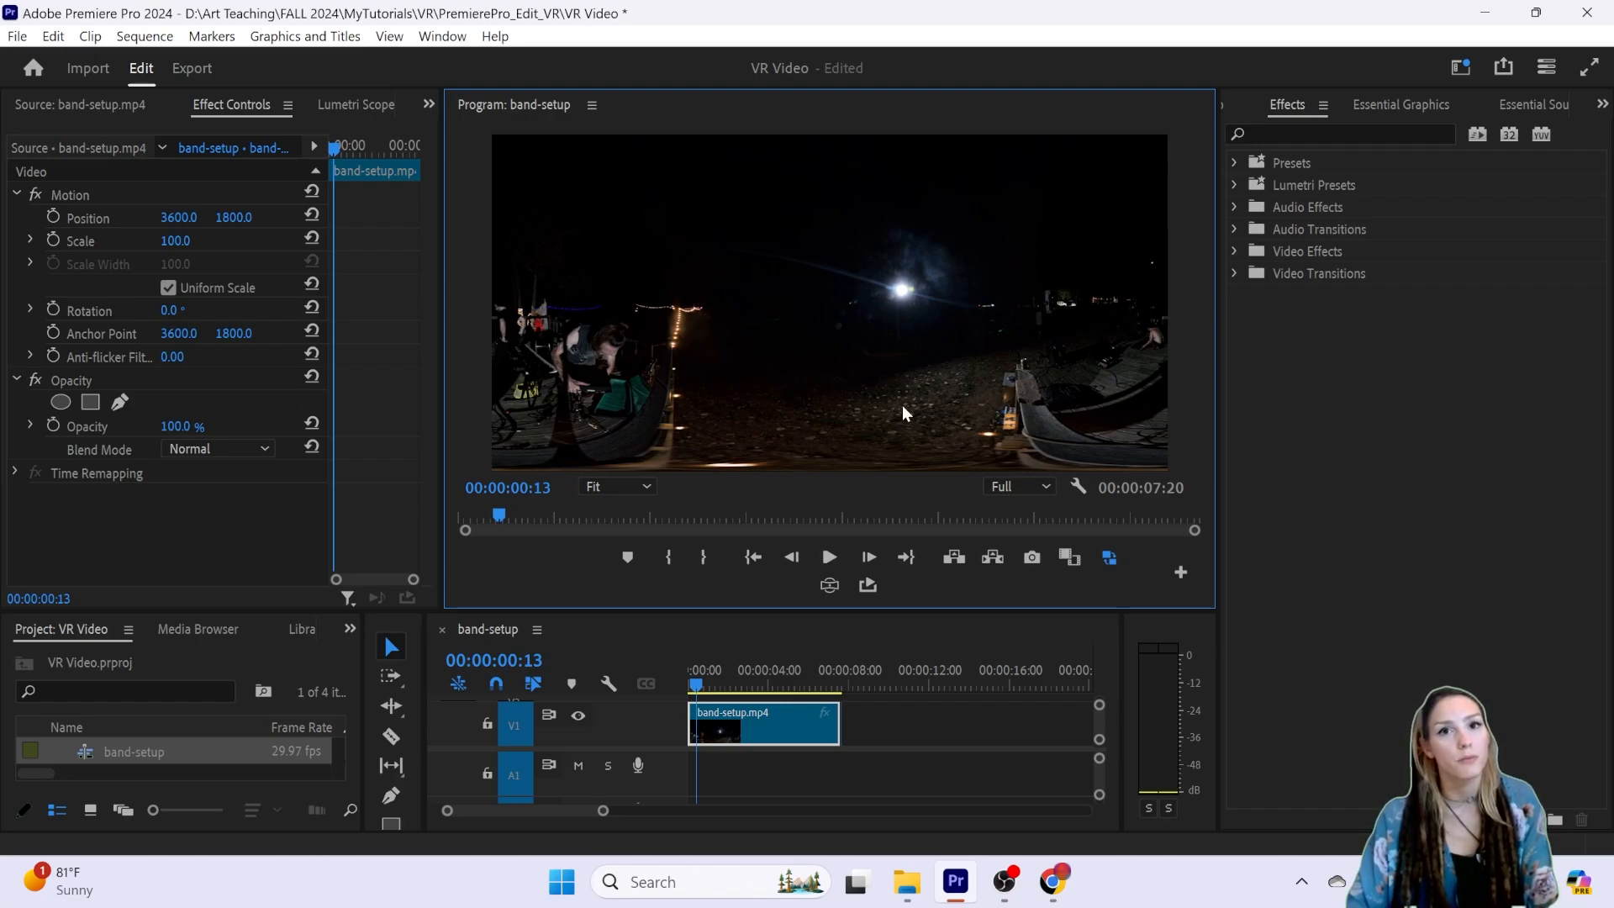
left_click(1019, 489)
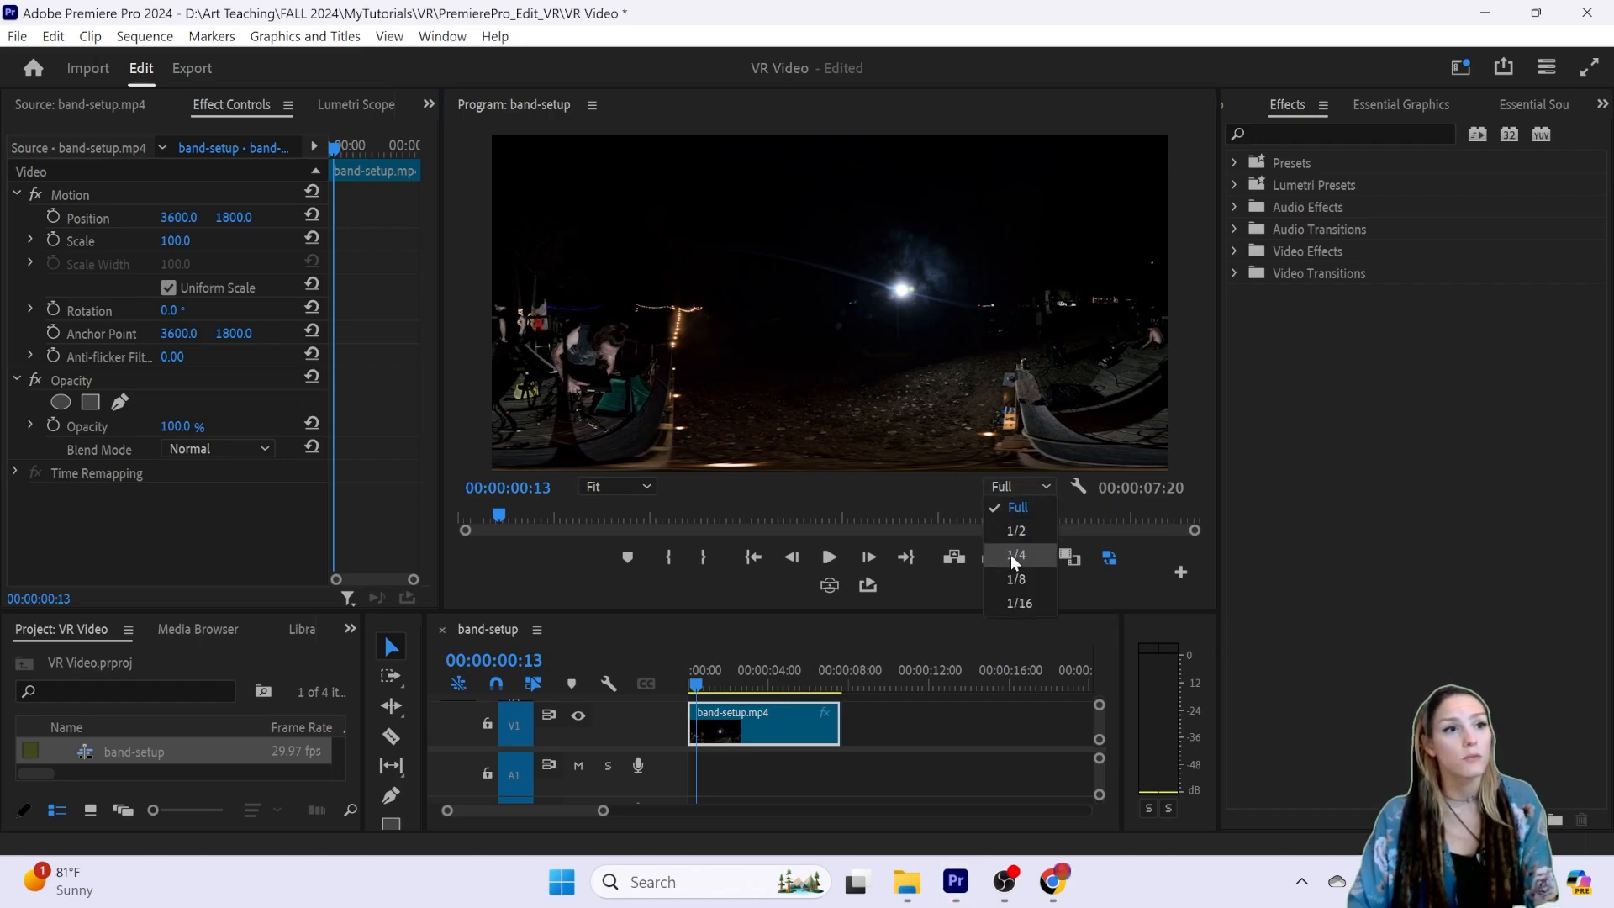
left_click(1012, 603)
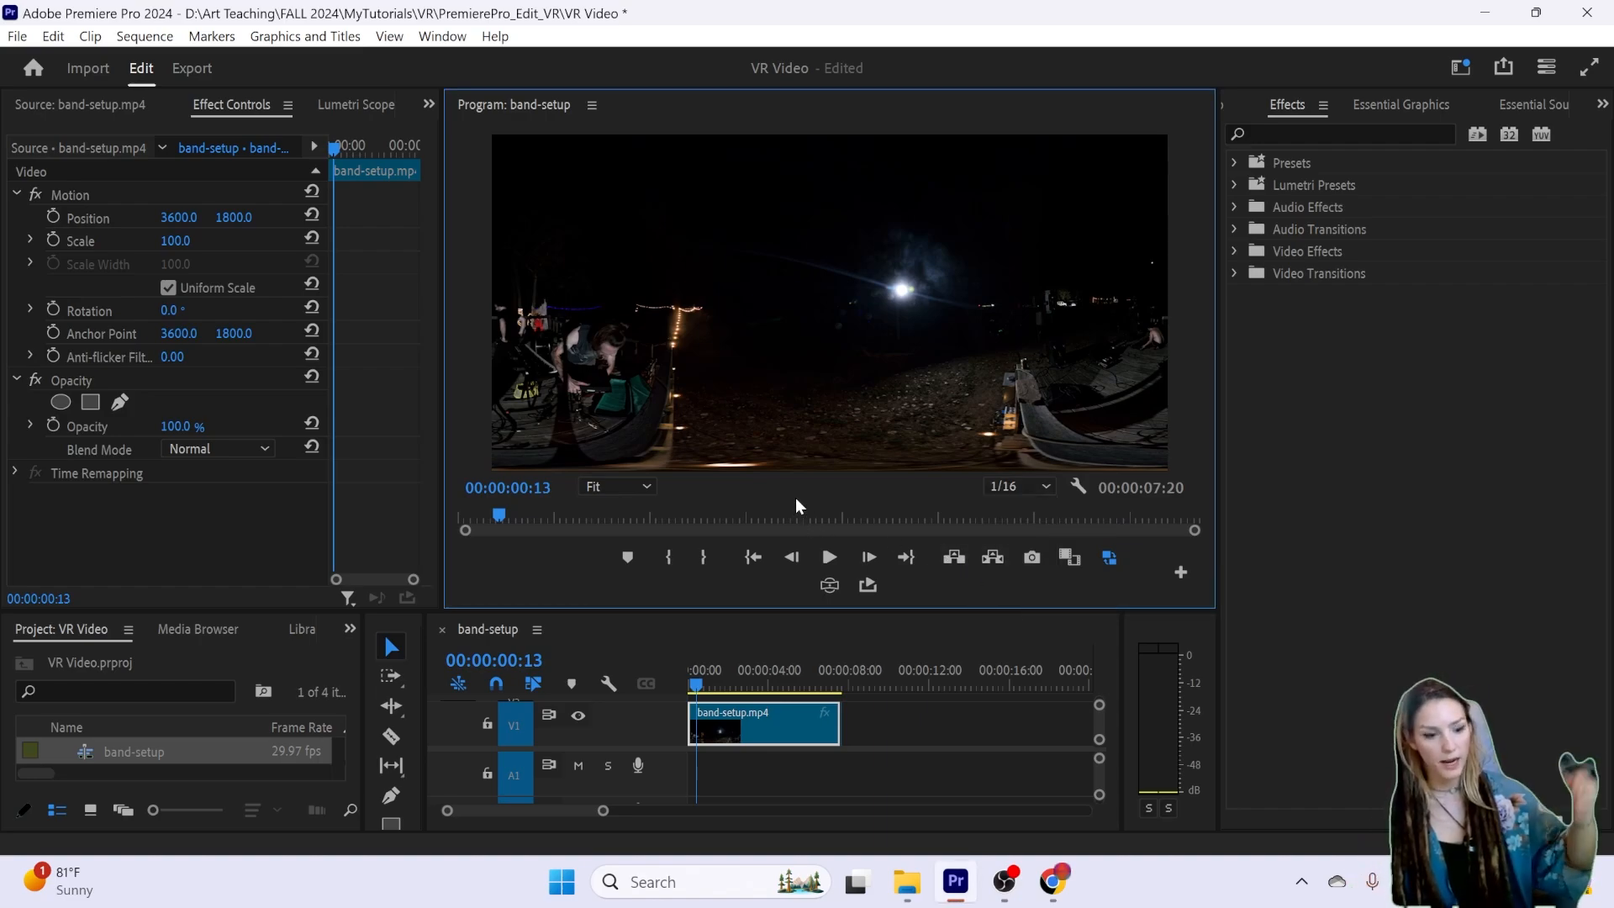
Step: Play the band-setup sequence at 1/16 playback resolution and again at Full to compare the previews
key("space")
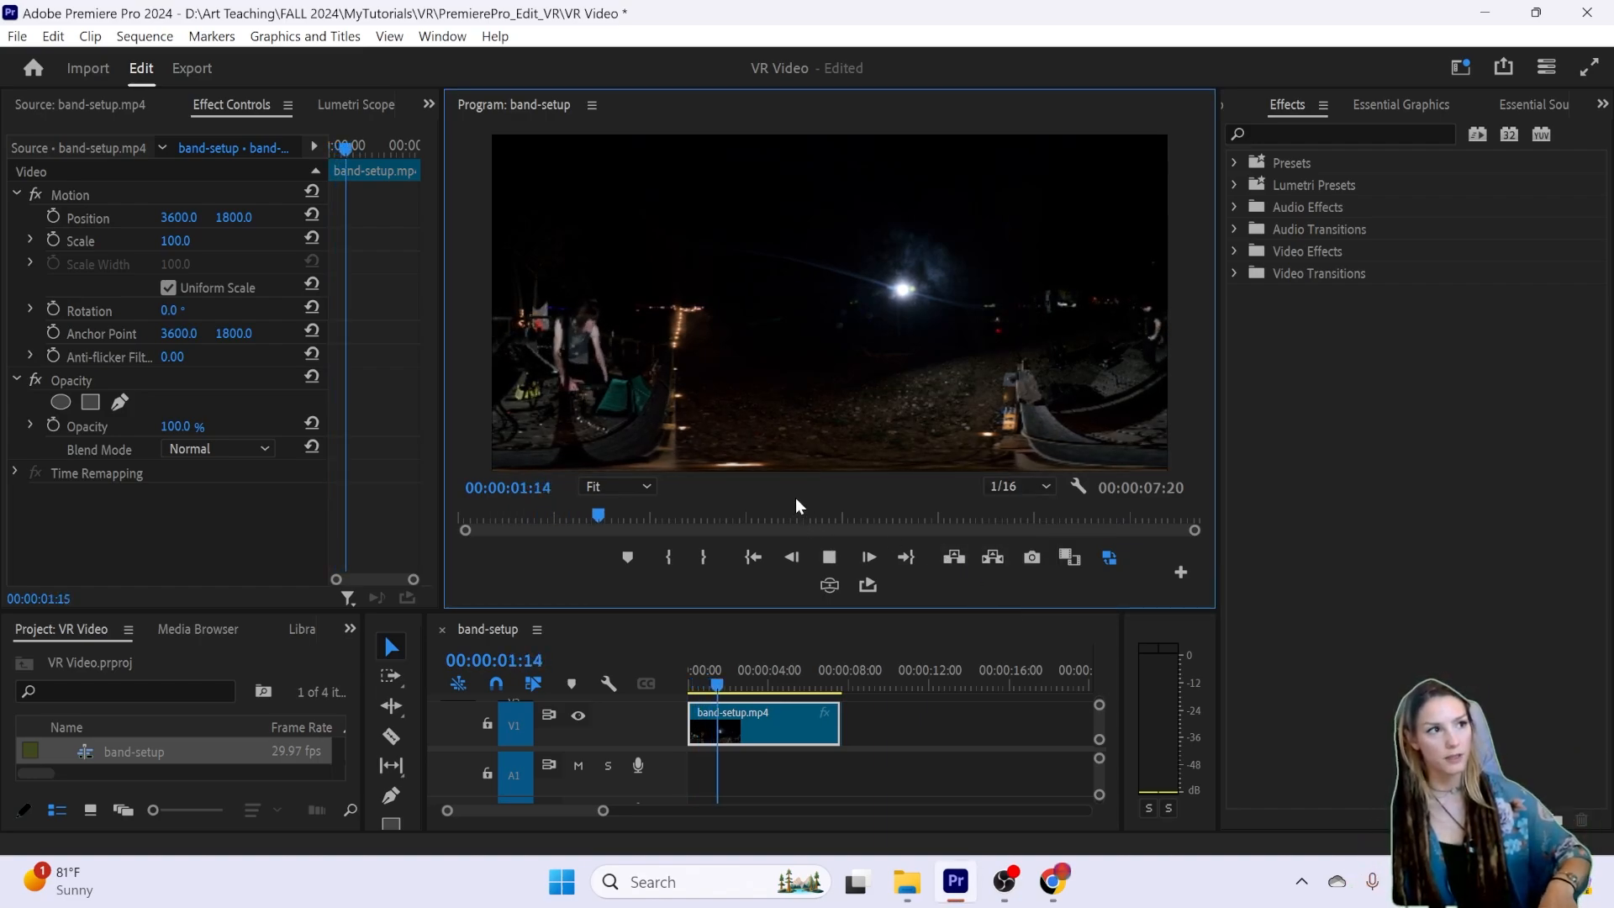
key("space")
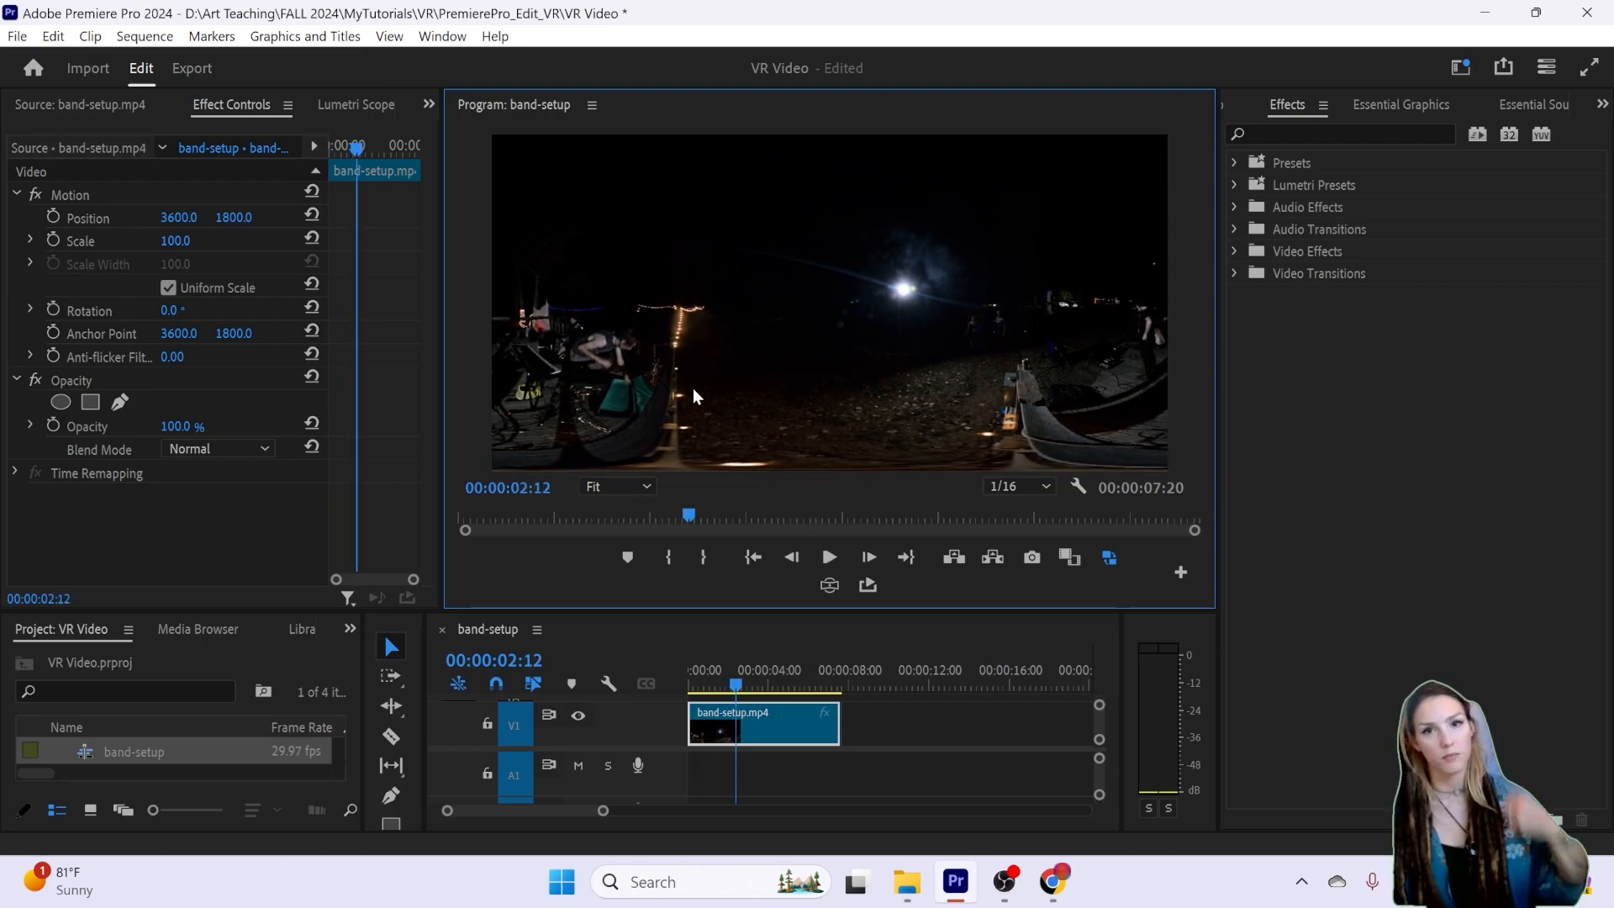
left_click(1039, 489)
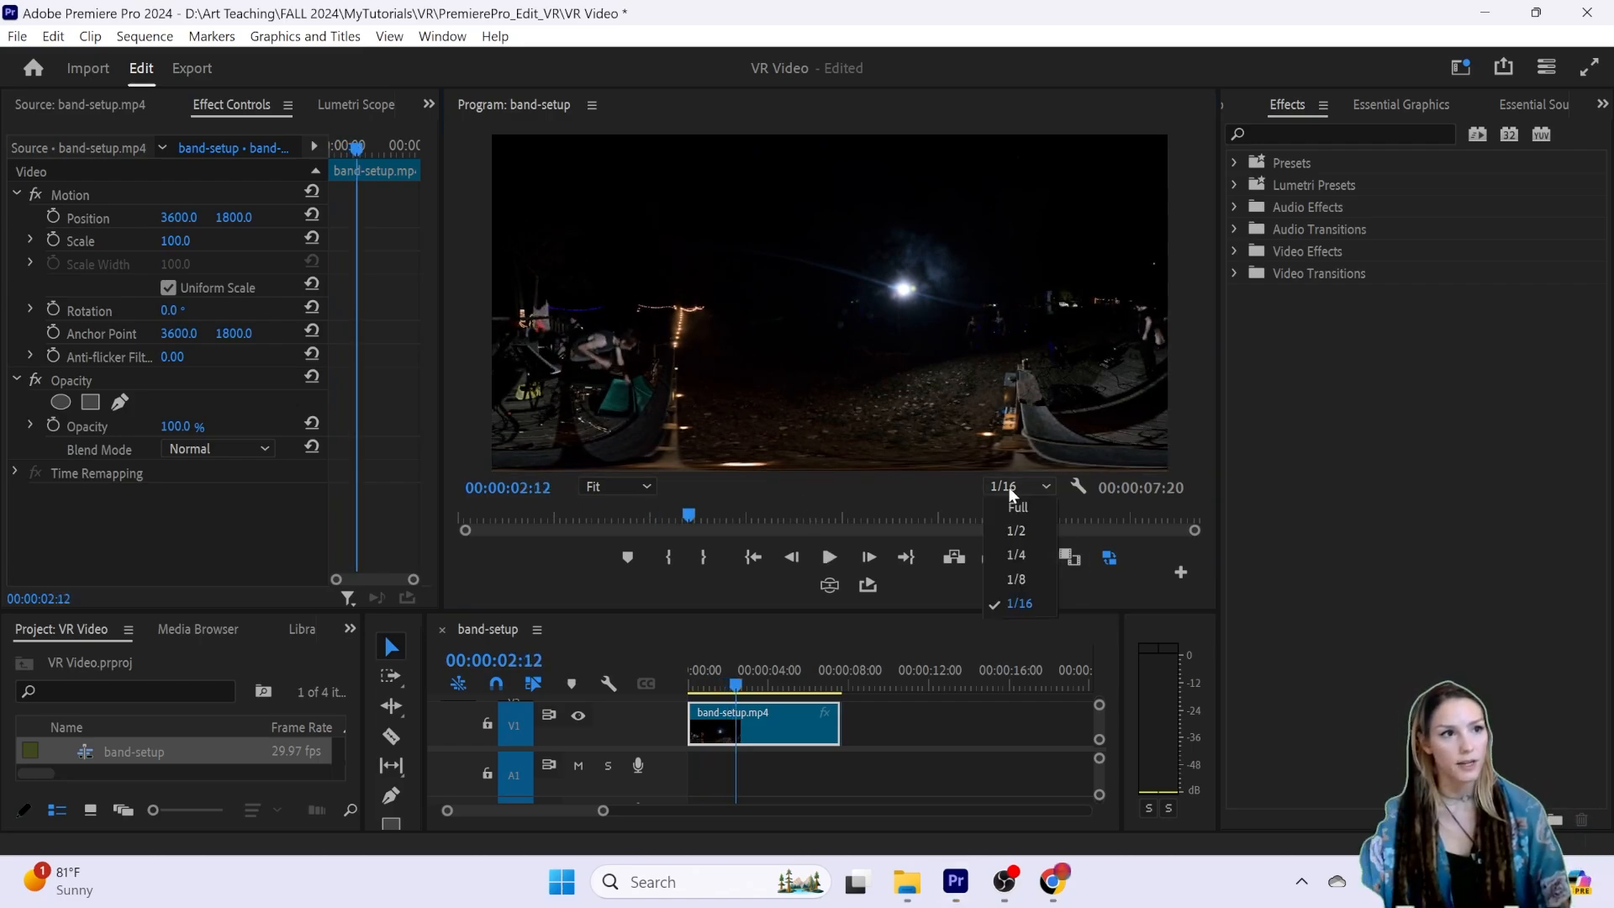
left_click(1012, 496)
key("space")
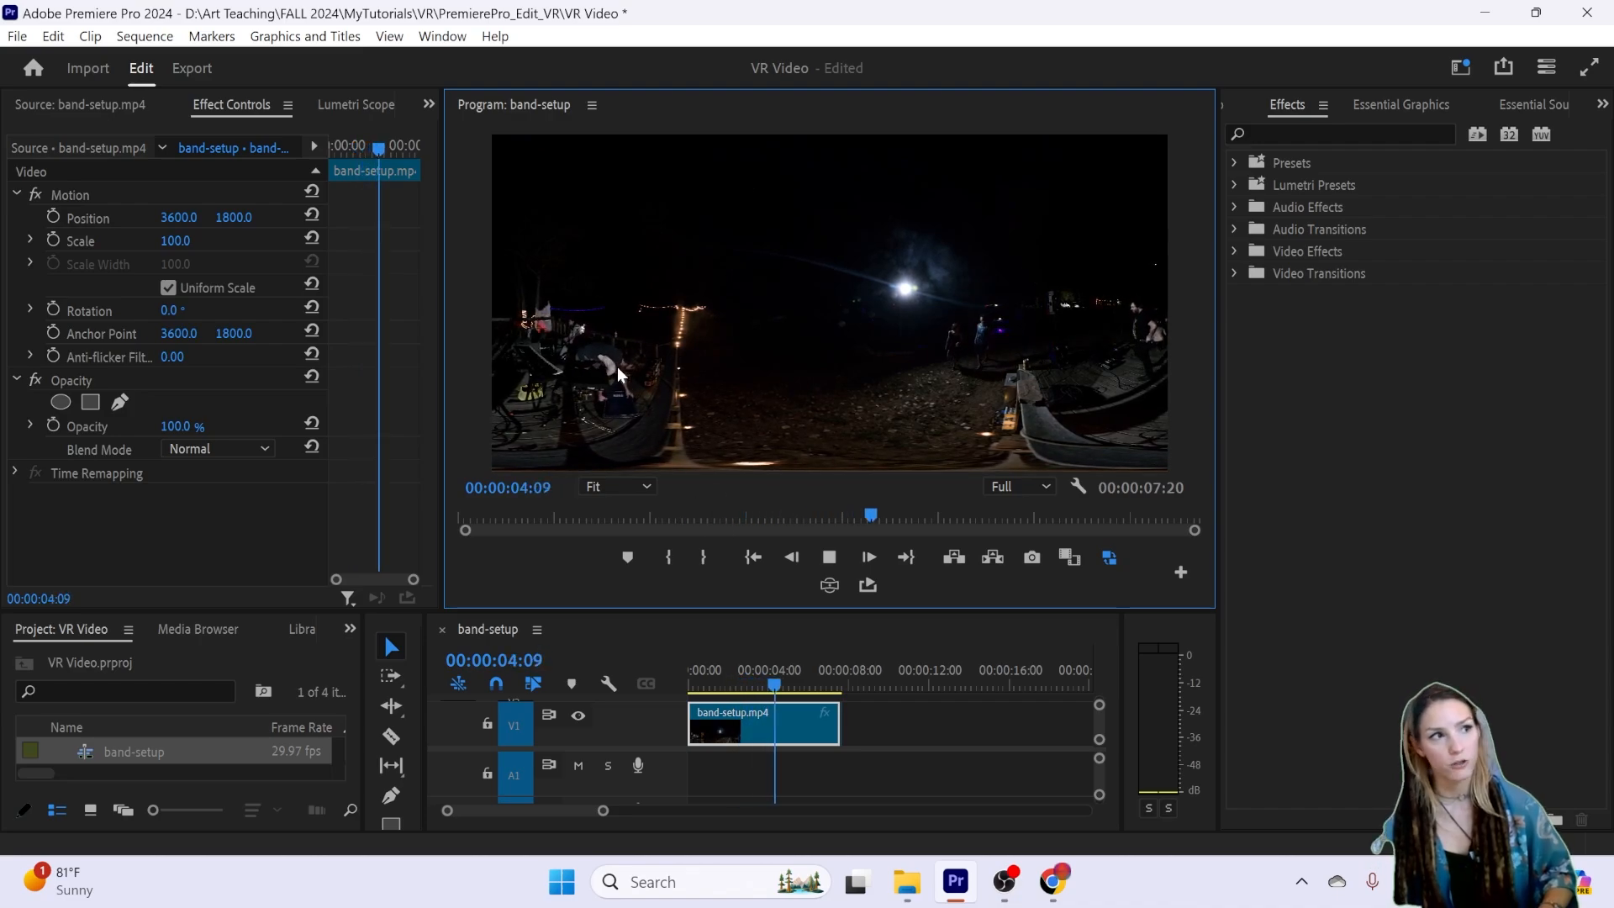
key("space")
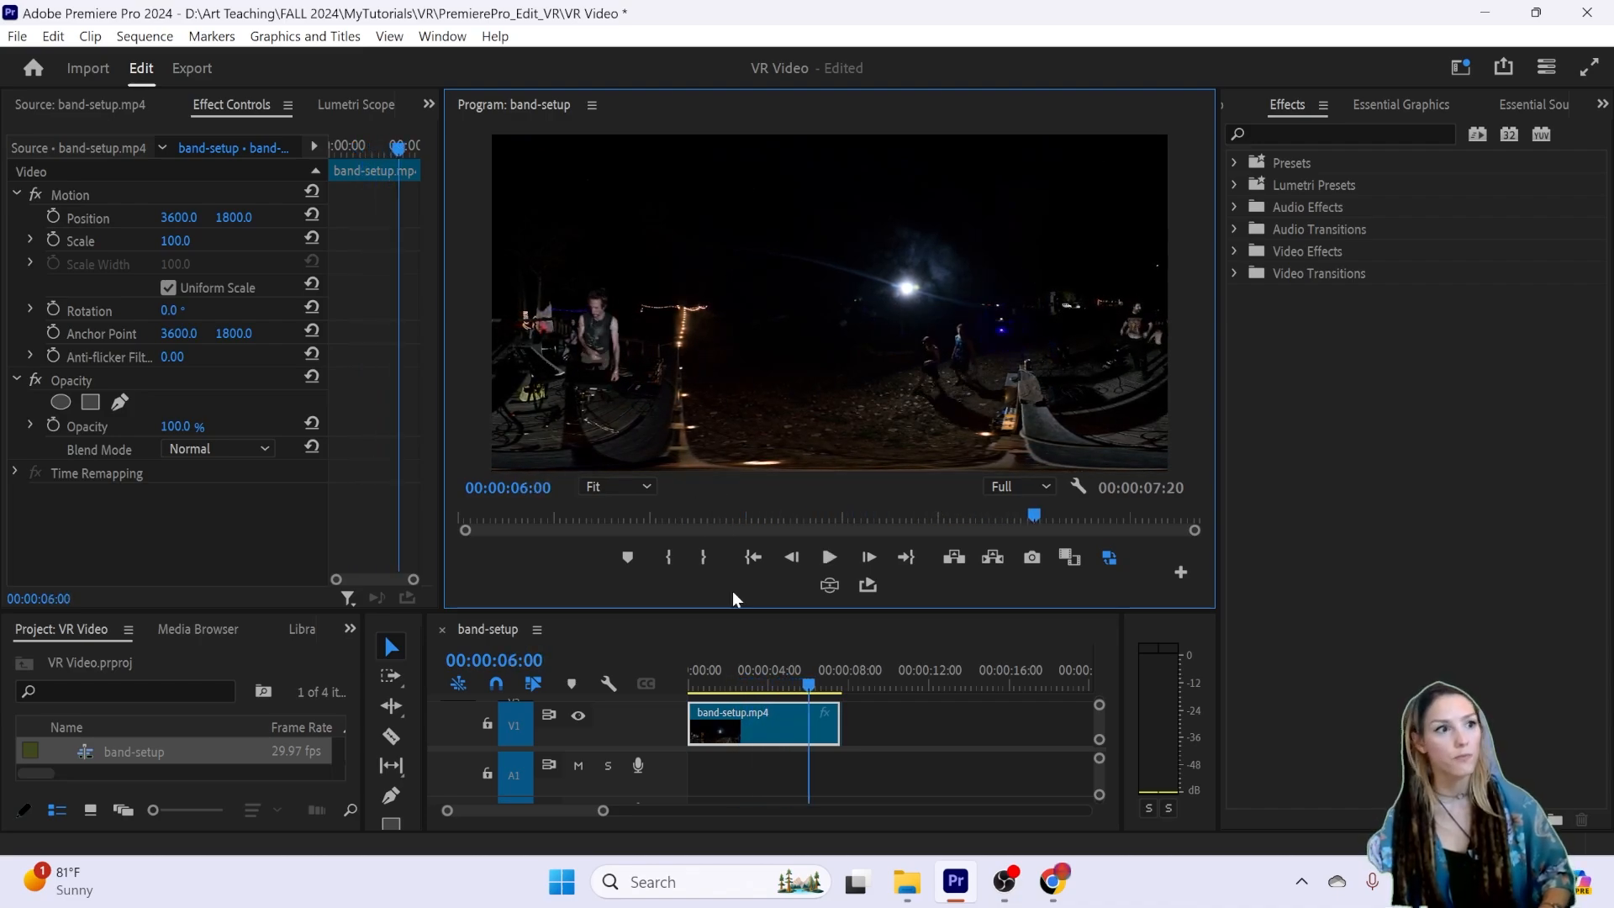
Step: Return the playhead to the start of the sequence and set the Program monitor's playback resolution to 1/4
key("Home")
left_click(1020, 487)
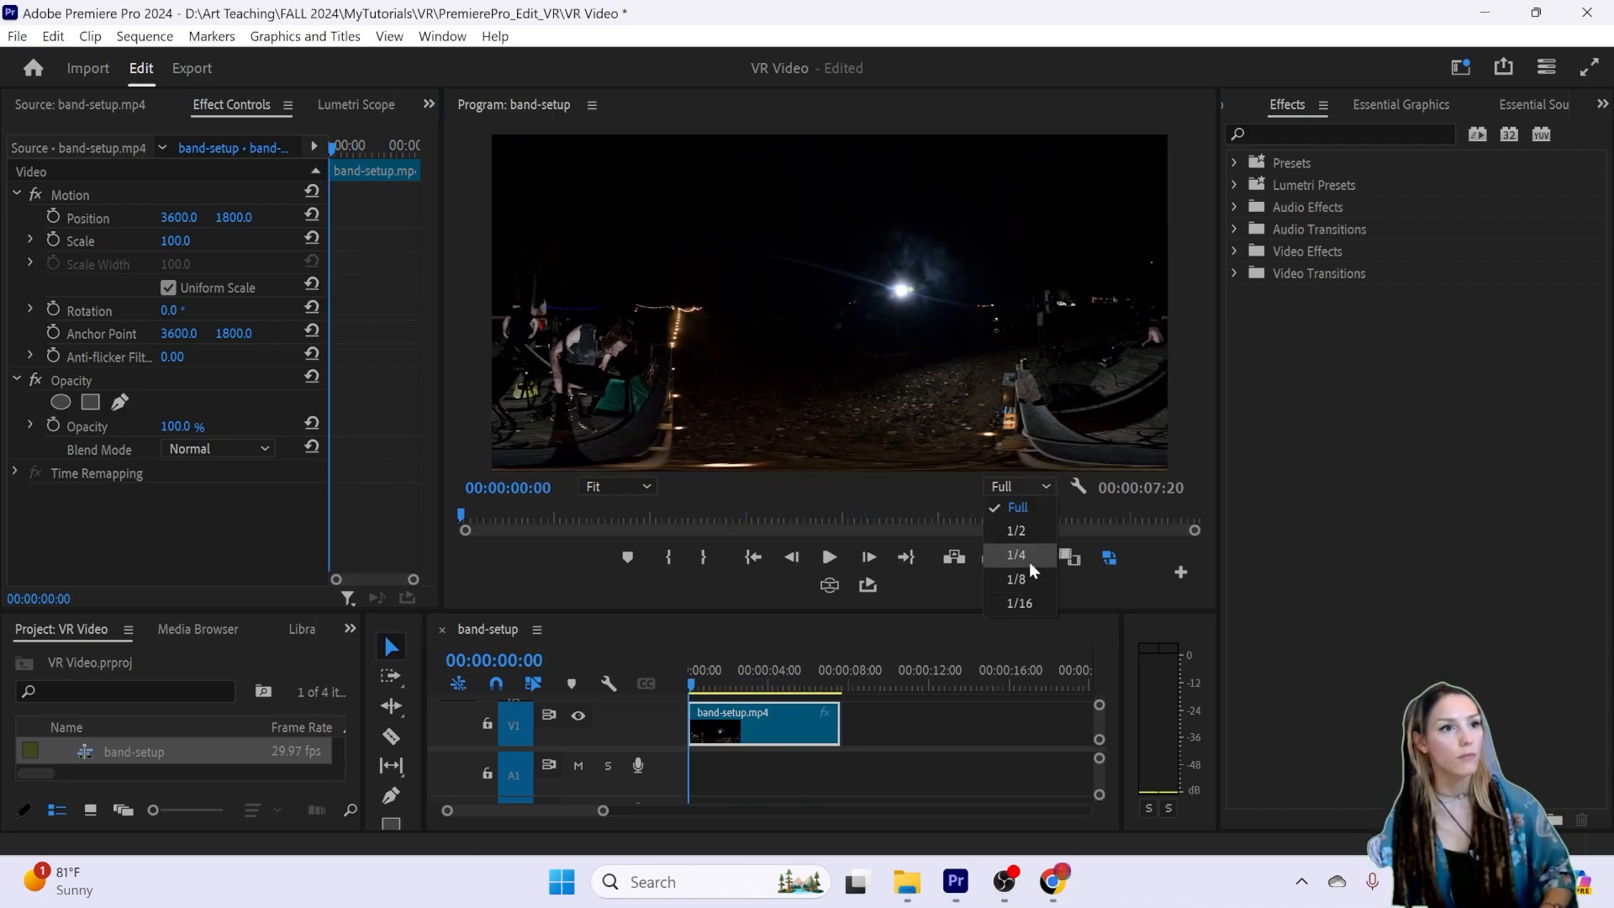
left_click(1029, 559)
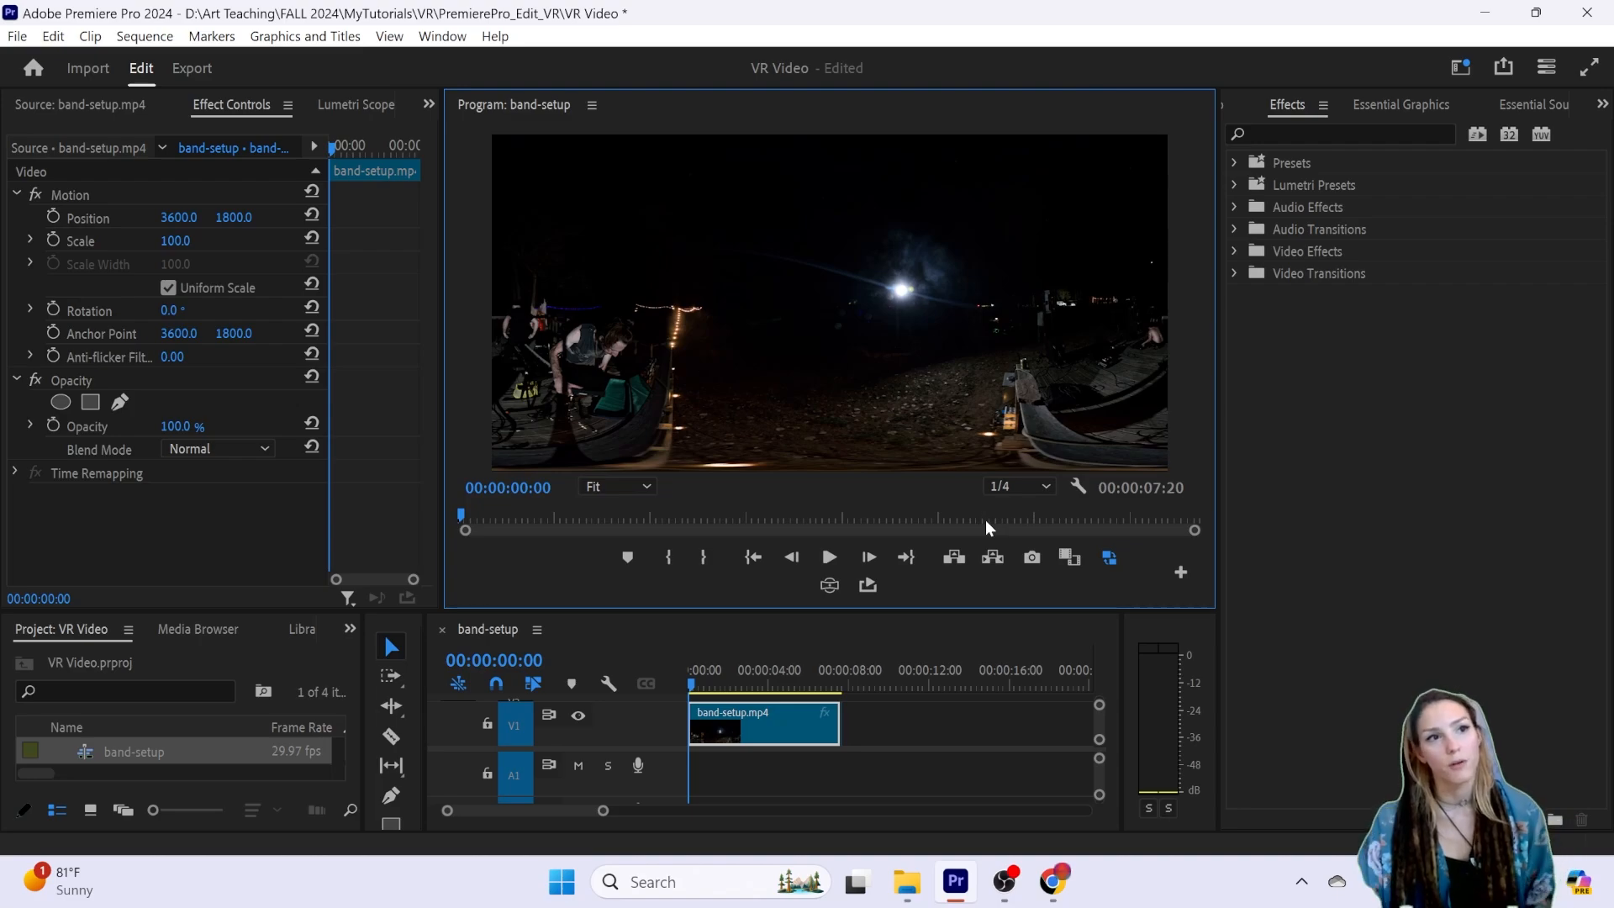
Step: Look through the Program monitor's settings, close them and move the playhead to 00:00:05:06
left_click(1078, 486)
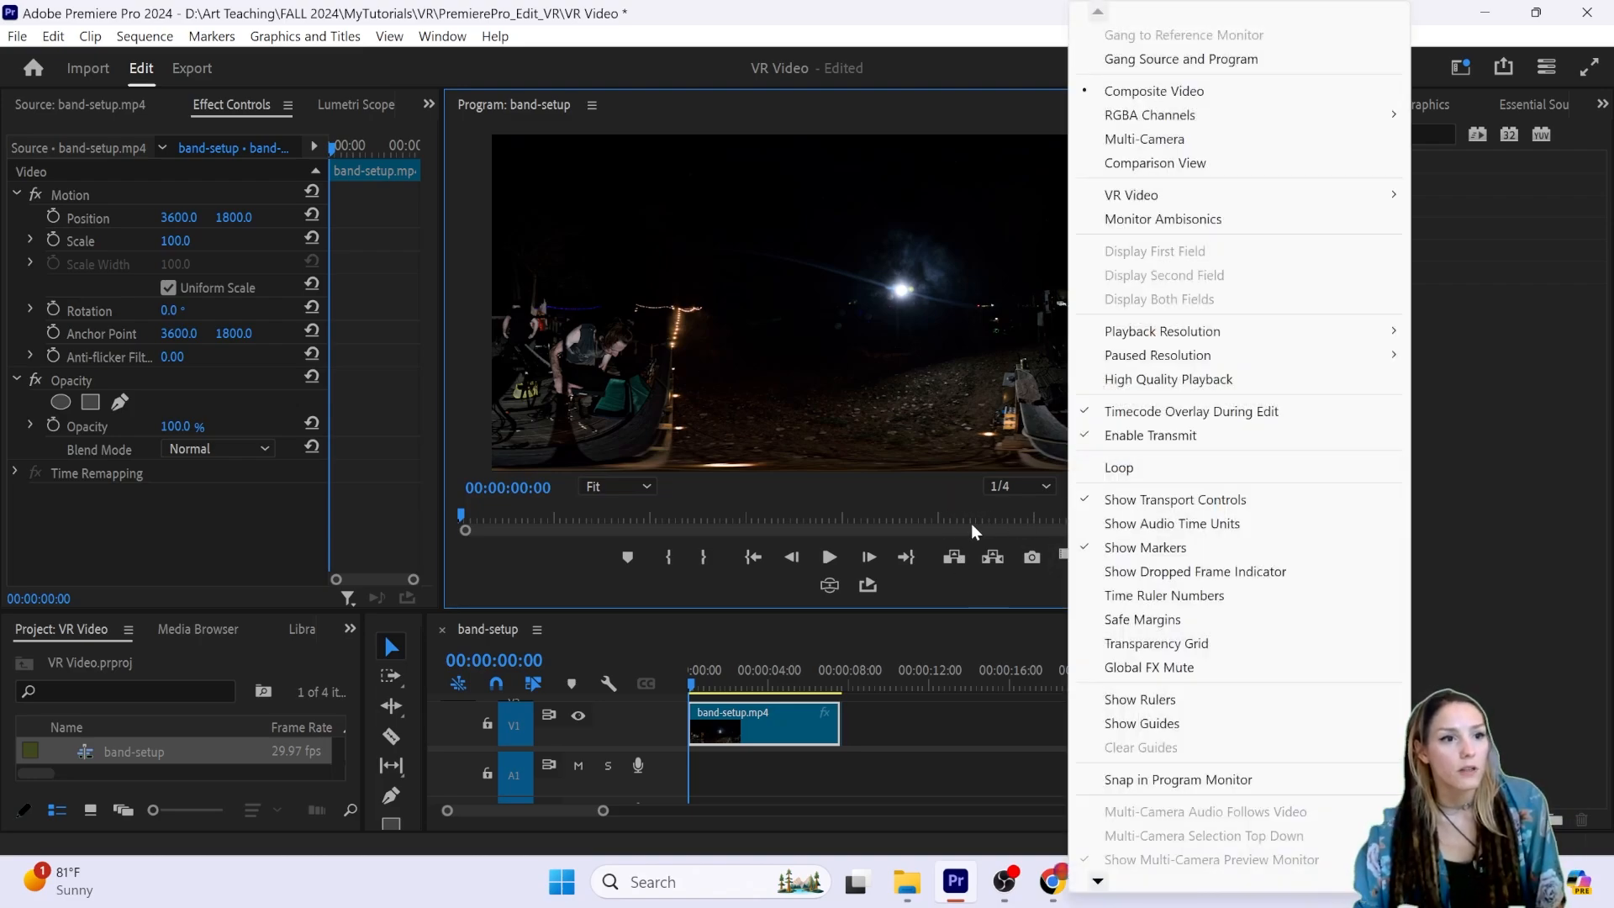
left_click(971, 523)
left_click(959, 516)
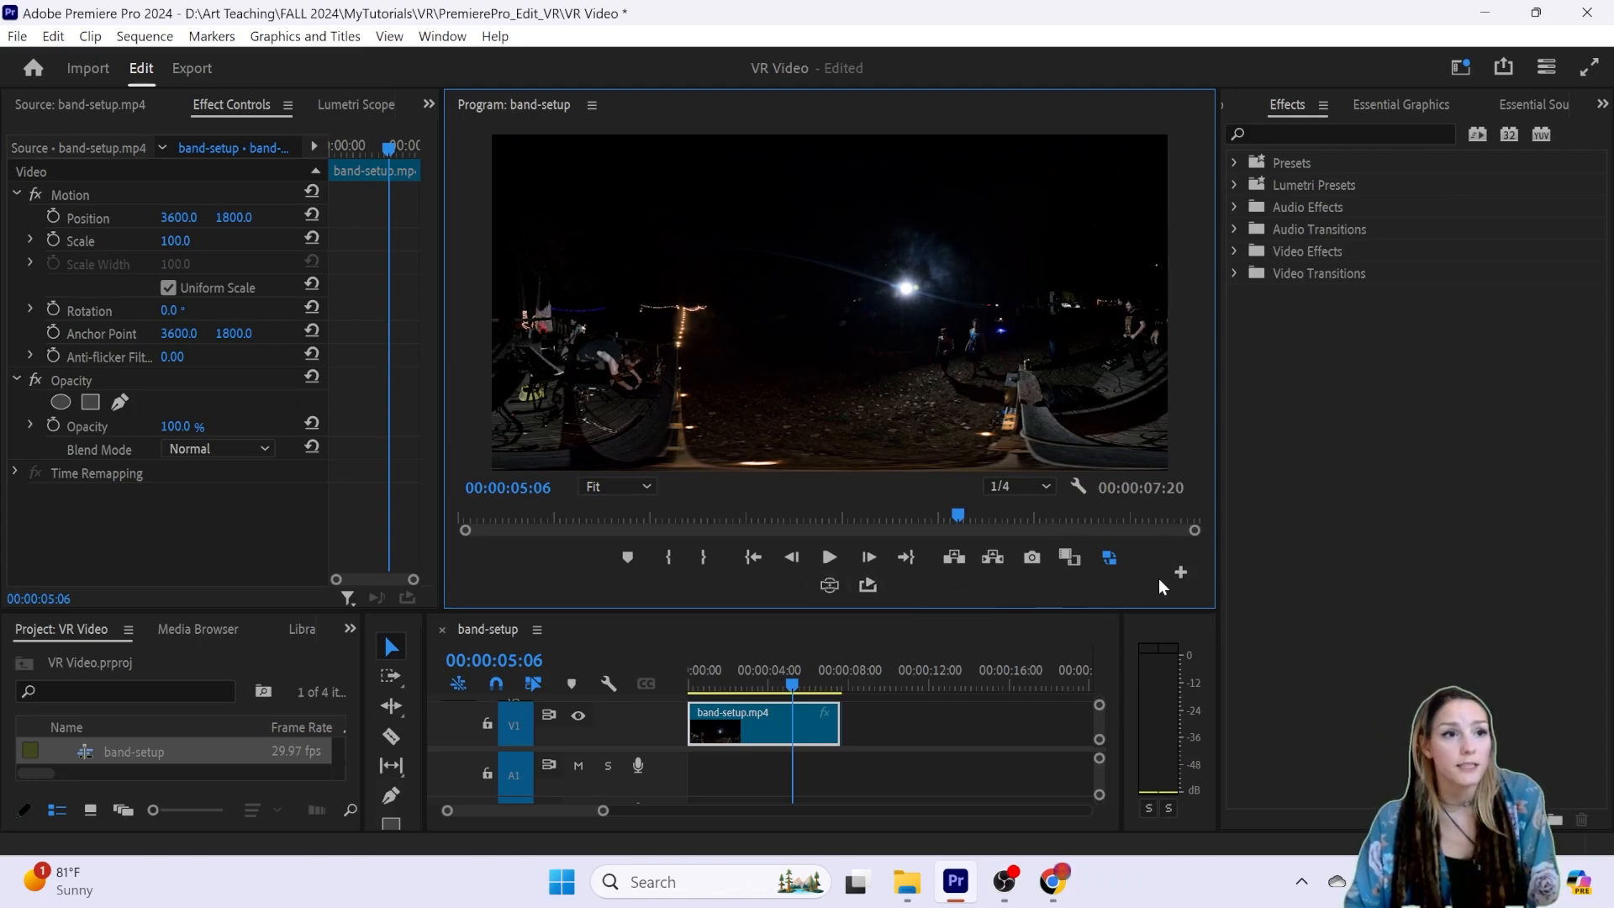
Step: Place the Toggle VR Video Display control in the Program monitor's transport controls and confirm the layout
left_click(1182, 574)
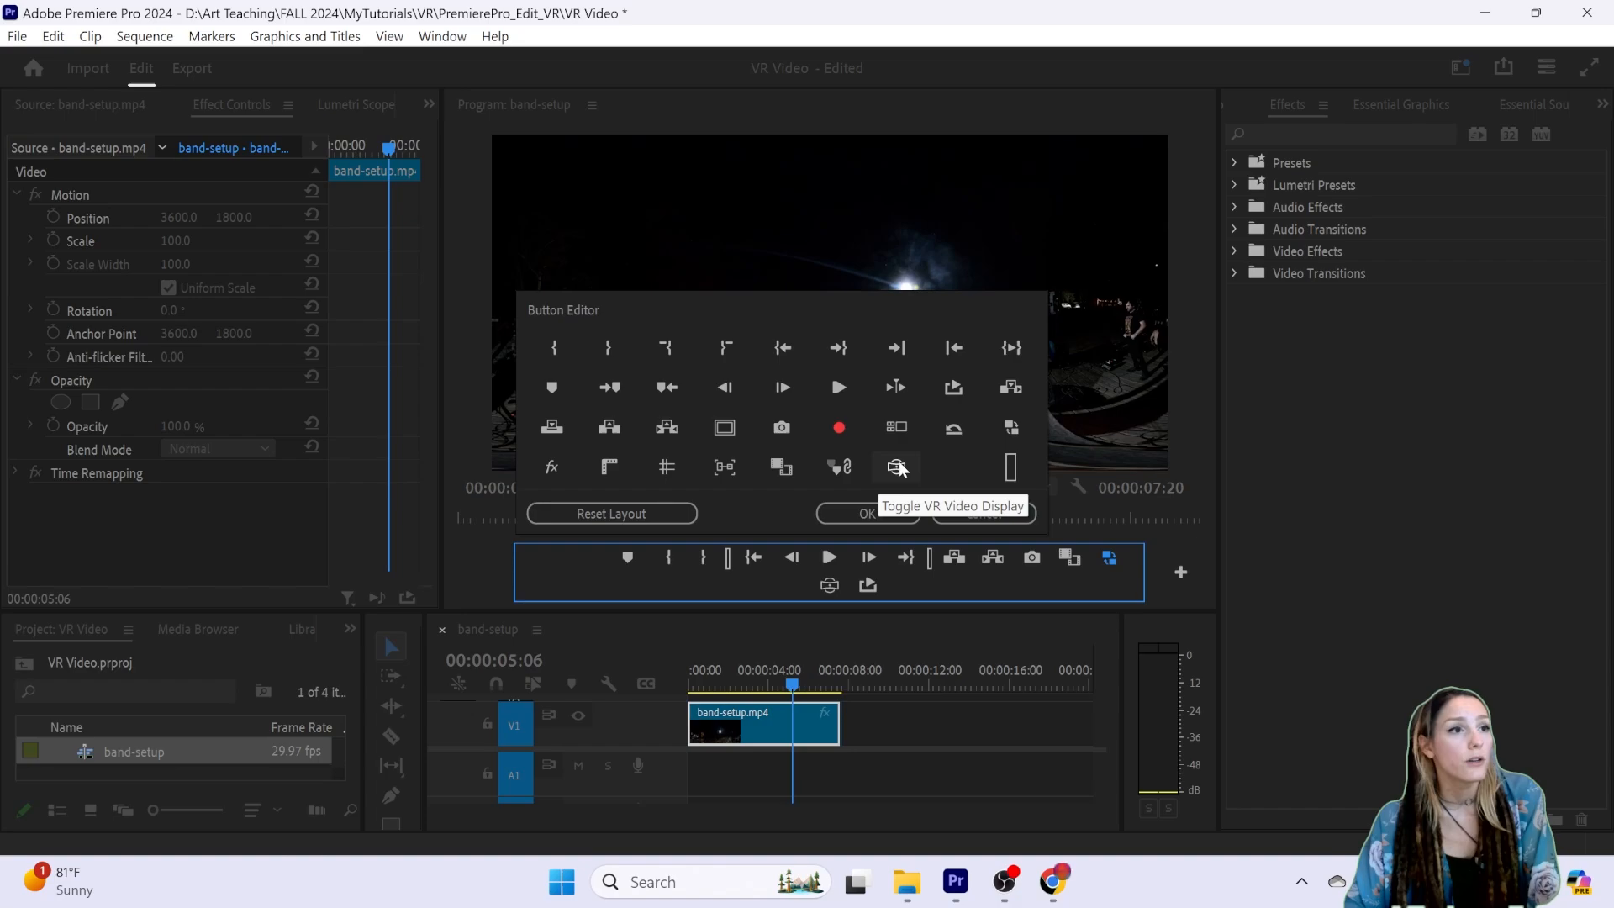
left_click_drag(899, 468, 785, 589)
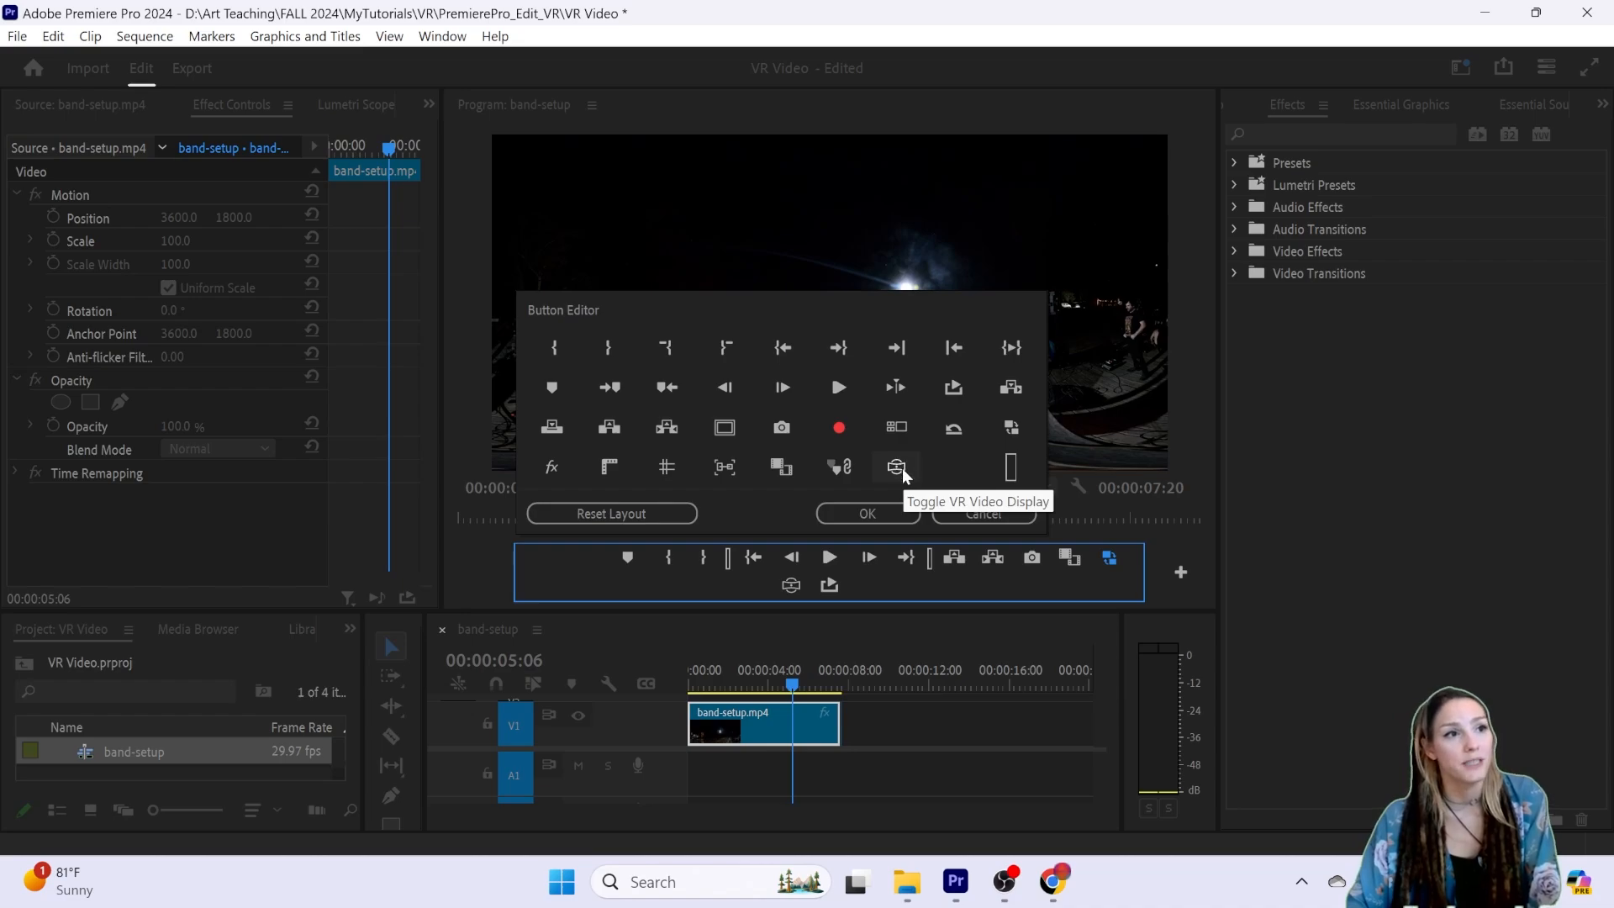
left_click(867, 514)
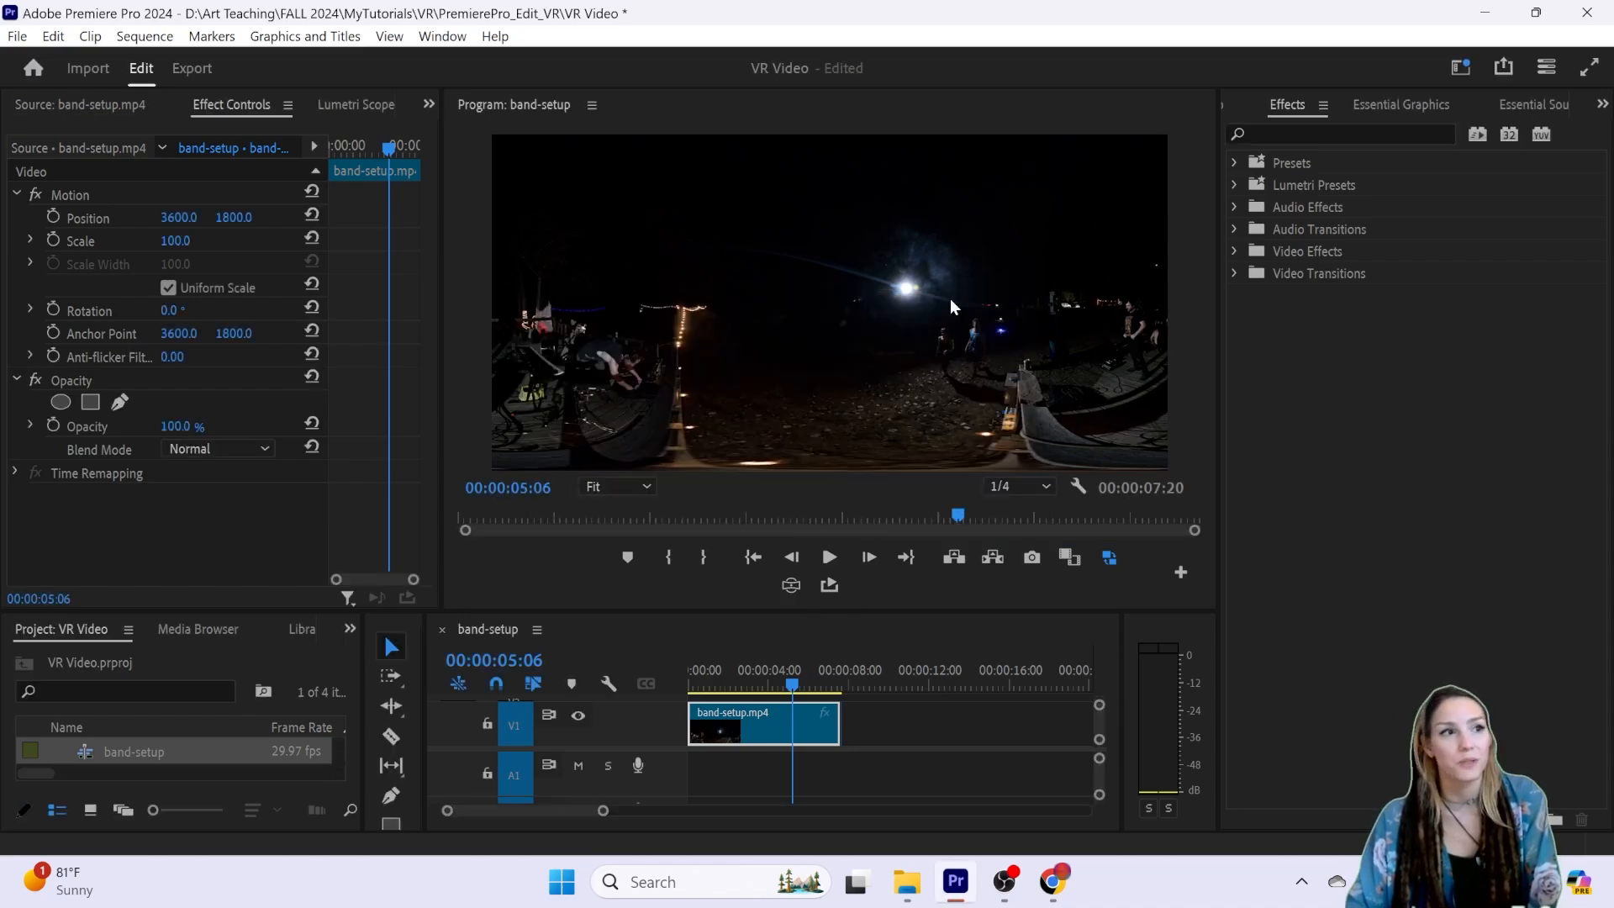
Step: Place the Loop Playback control in the Program monitor's transport controls and confirm the layout
left_click(1181, 572)
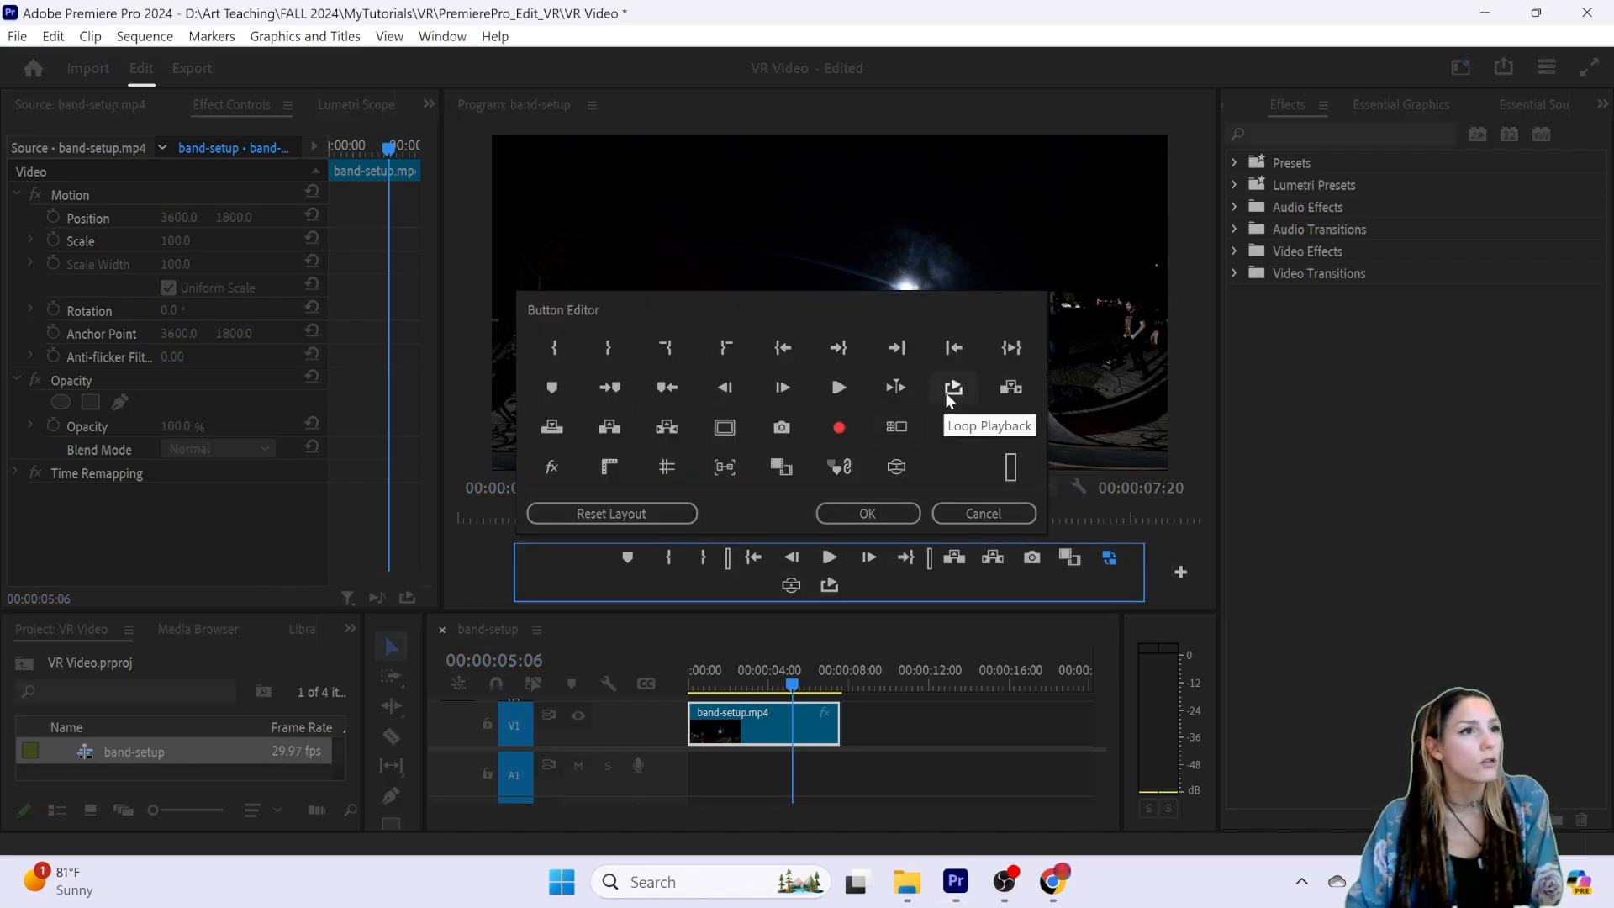
left_click_drag(957, 427, 866, 587)
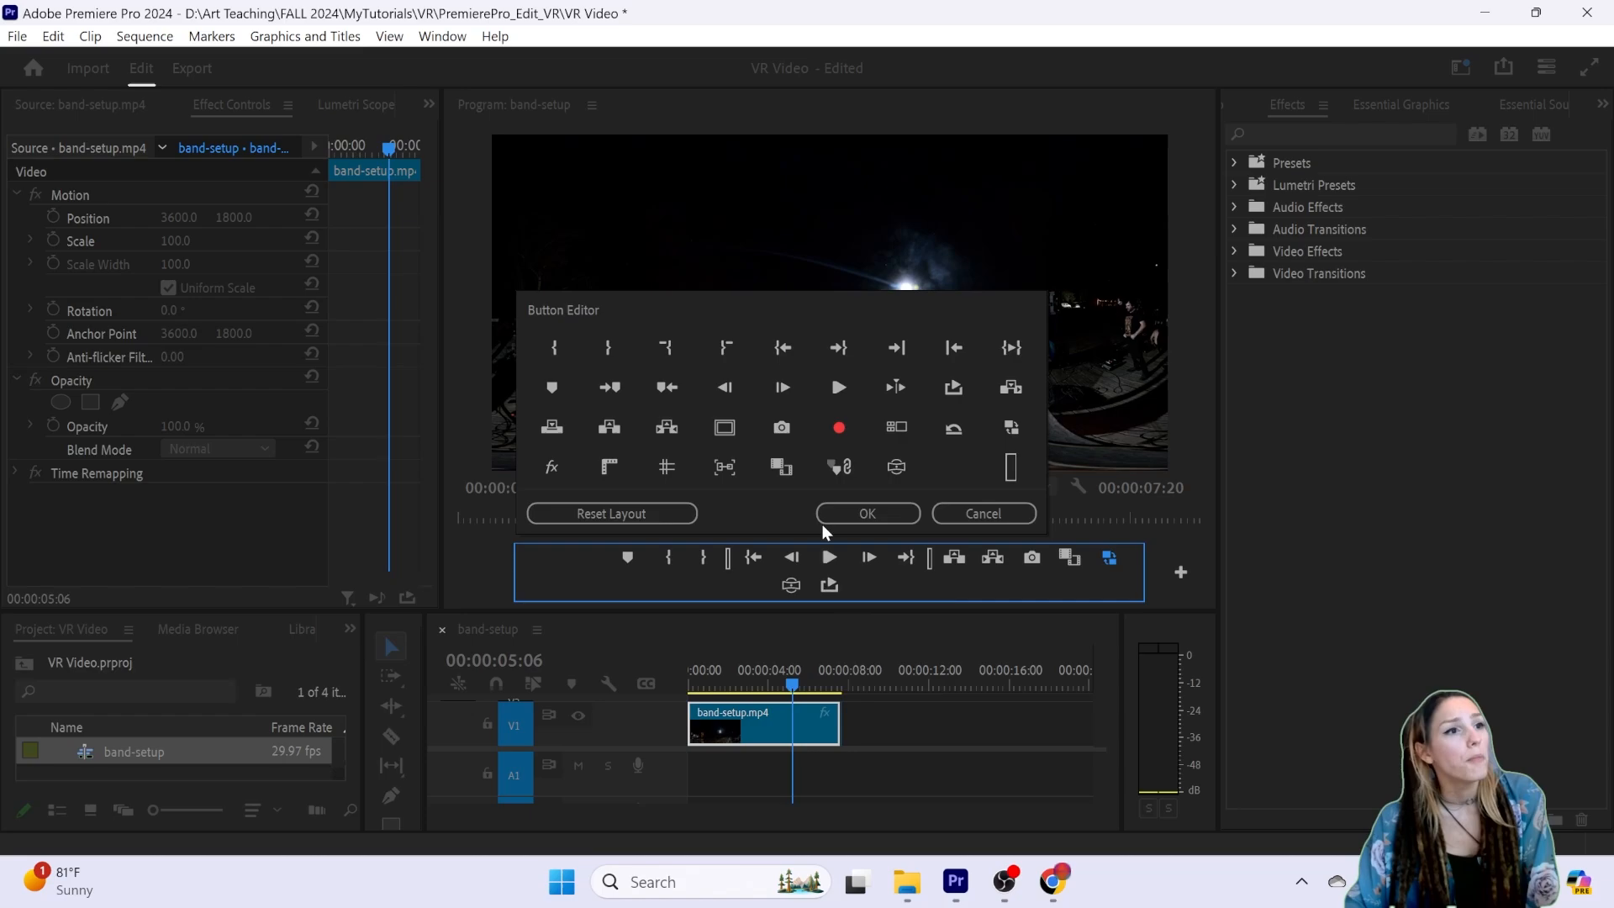
left_click(839, 508)
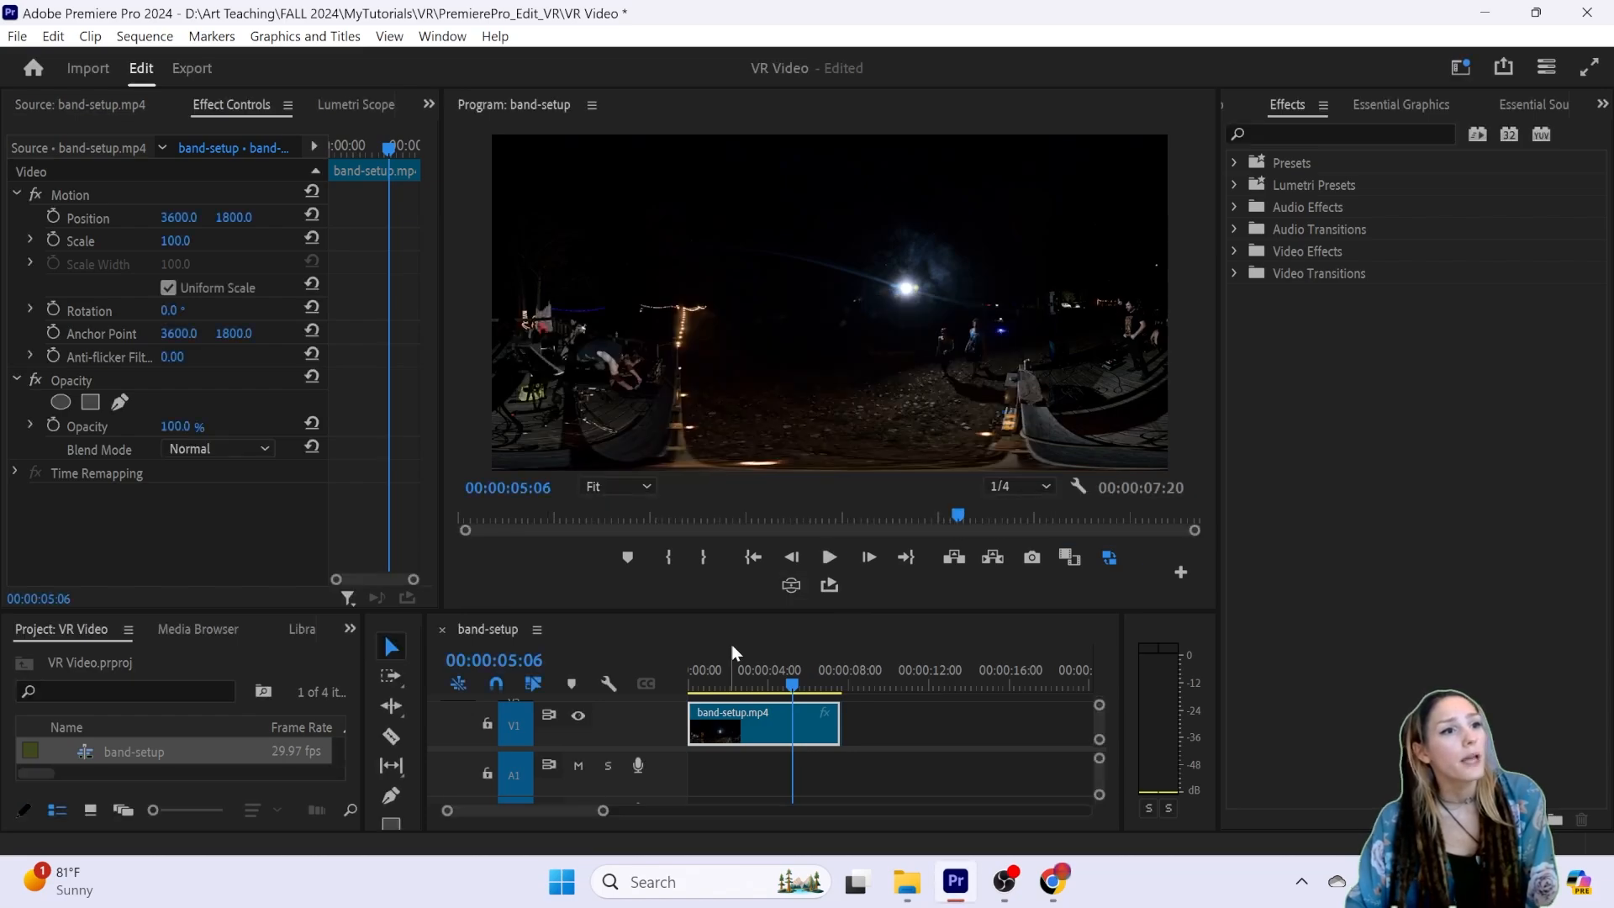
Step: Enable Loop Playback, place the playhead at 00:00:06:29 and play past the clip's end to test the loop
left_click(827, 587)
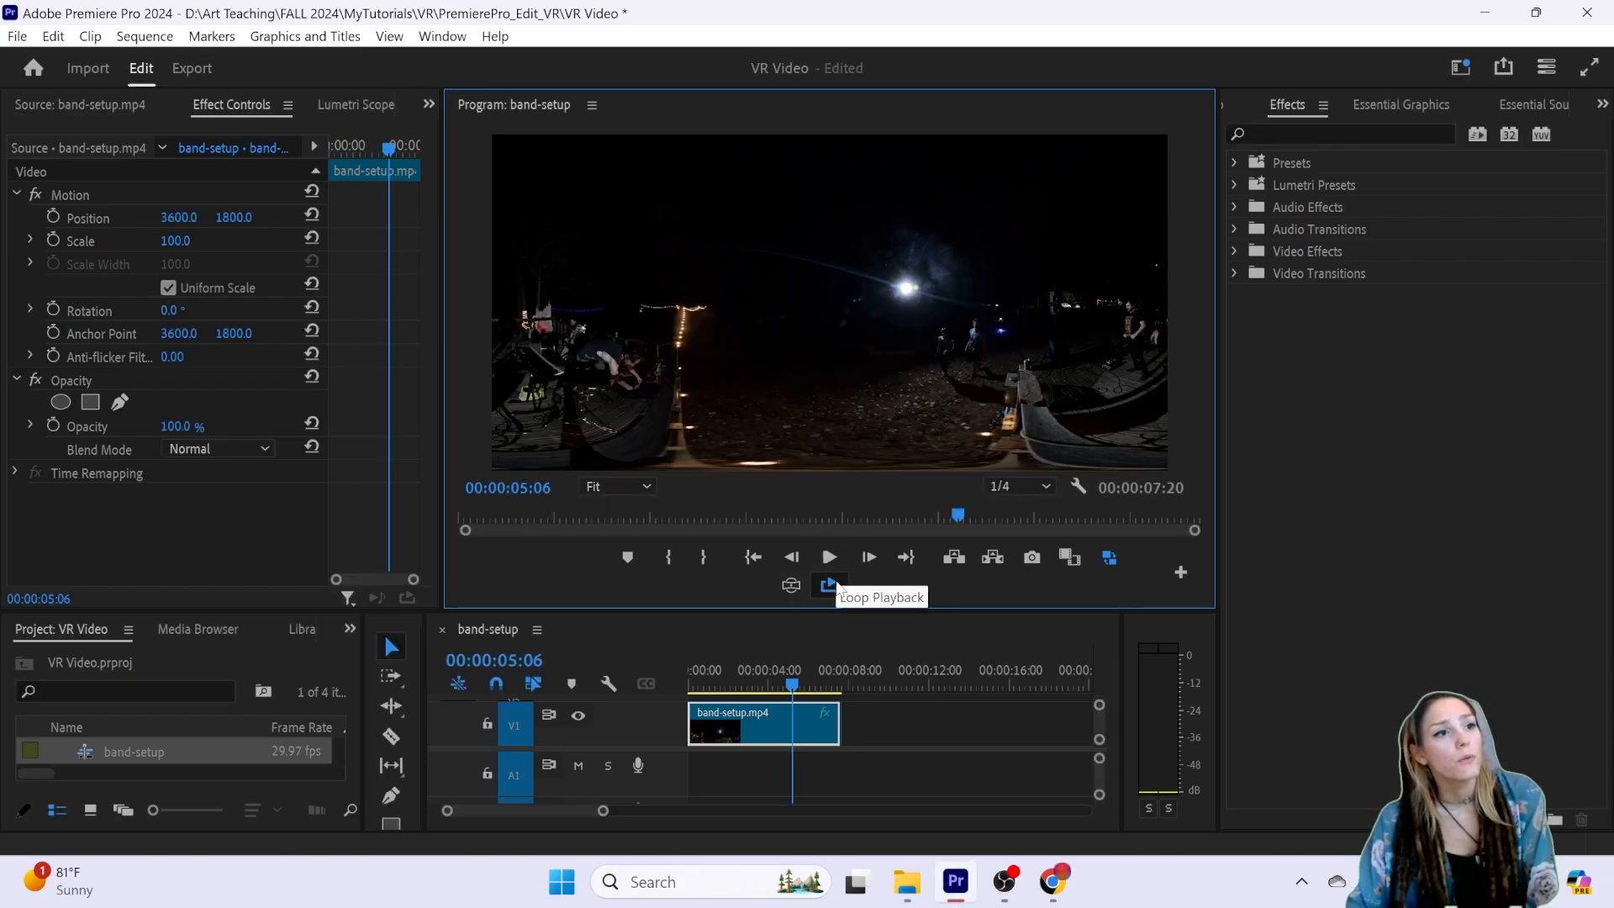
left_click(831, 682)
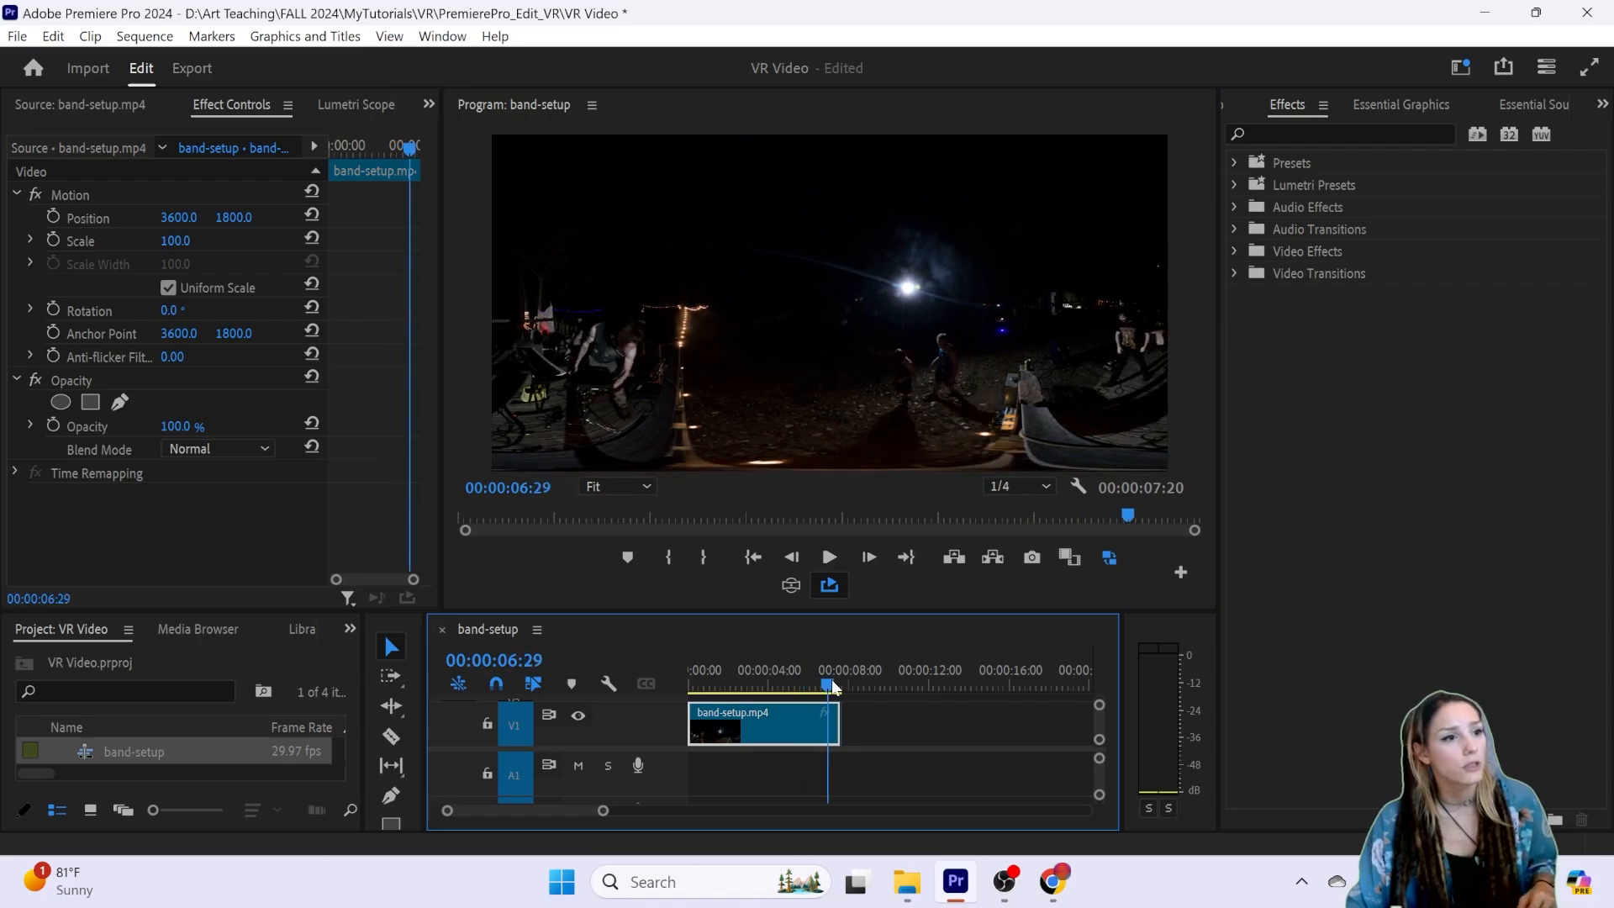
key("space")
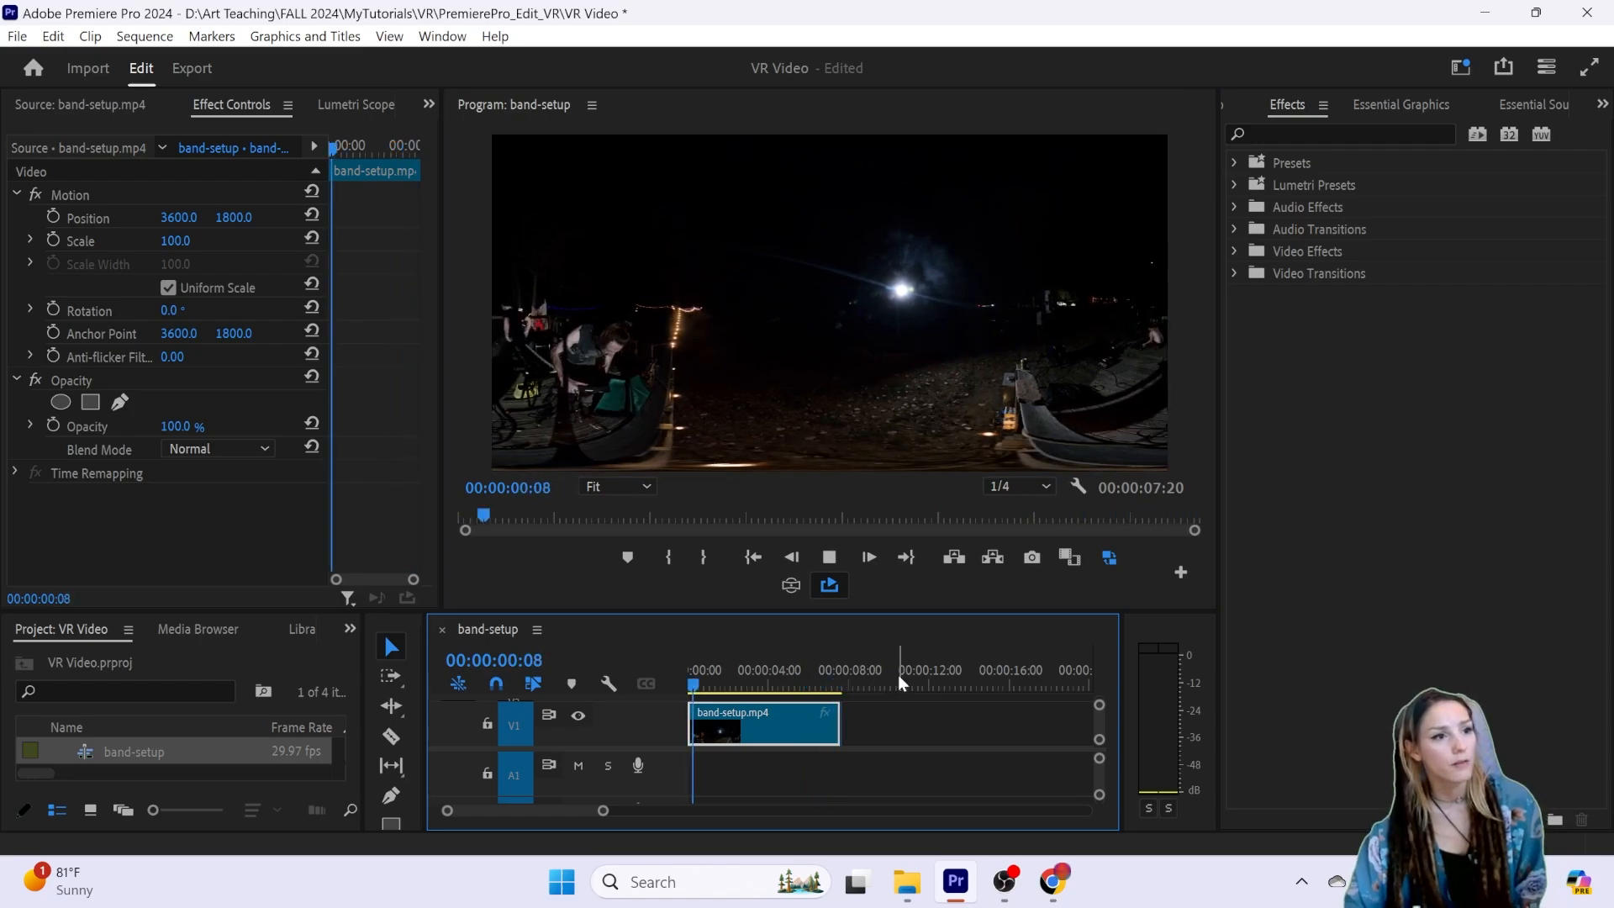
key("space")
Step: Turn on the VR video display, pan the view horizontally to 180° and back, and return to the flat equirectangular display
left_click(787, 584)
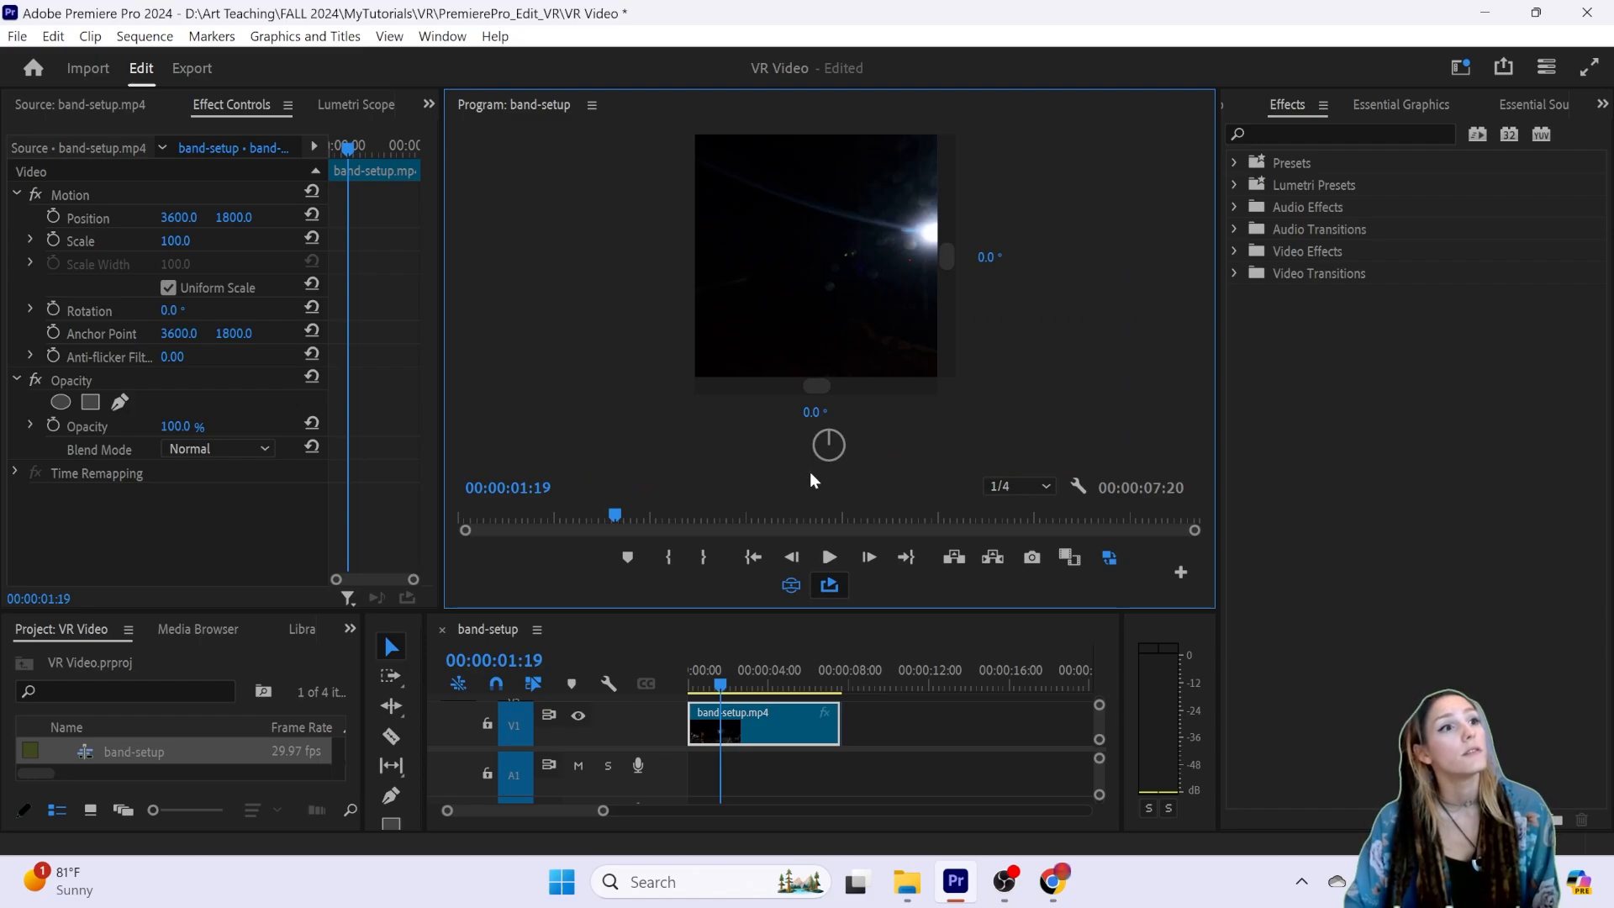
left_click_drag(821, 389, 936, 387)
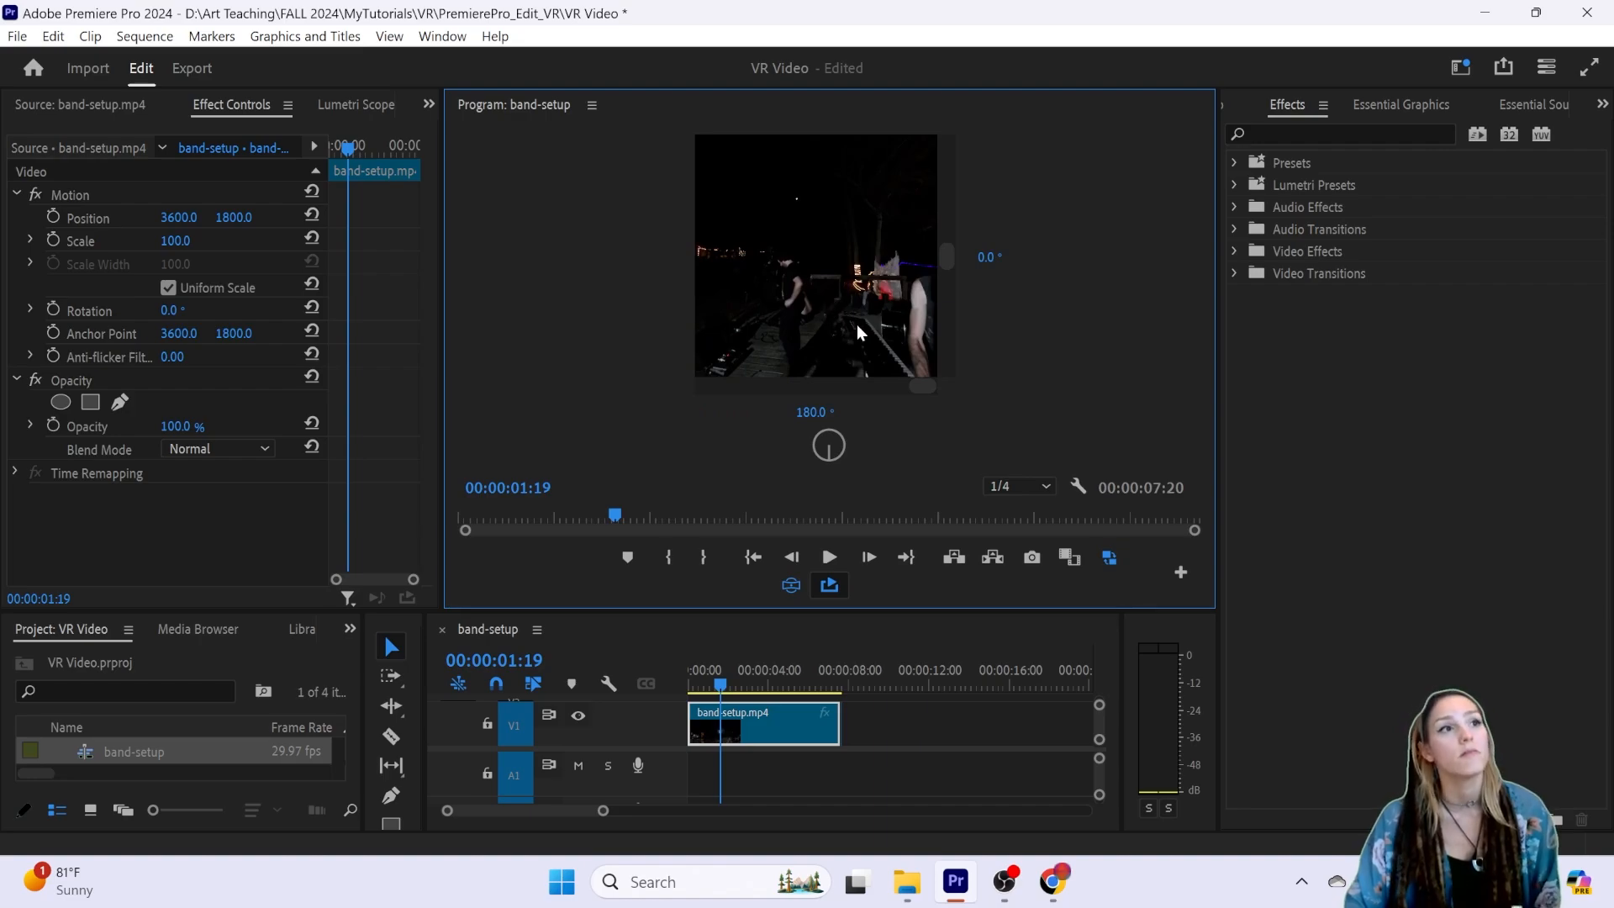
left_click_drag(915, 386, 779, 386)
left_click(791, 585)
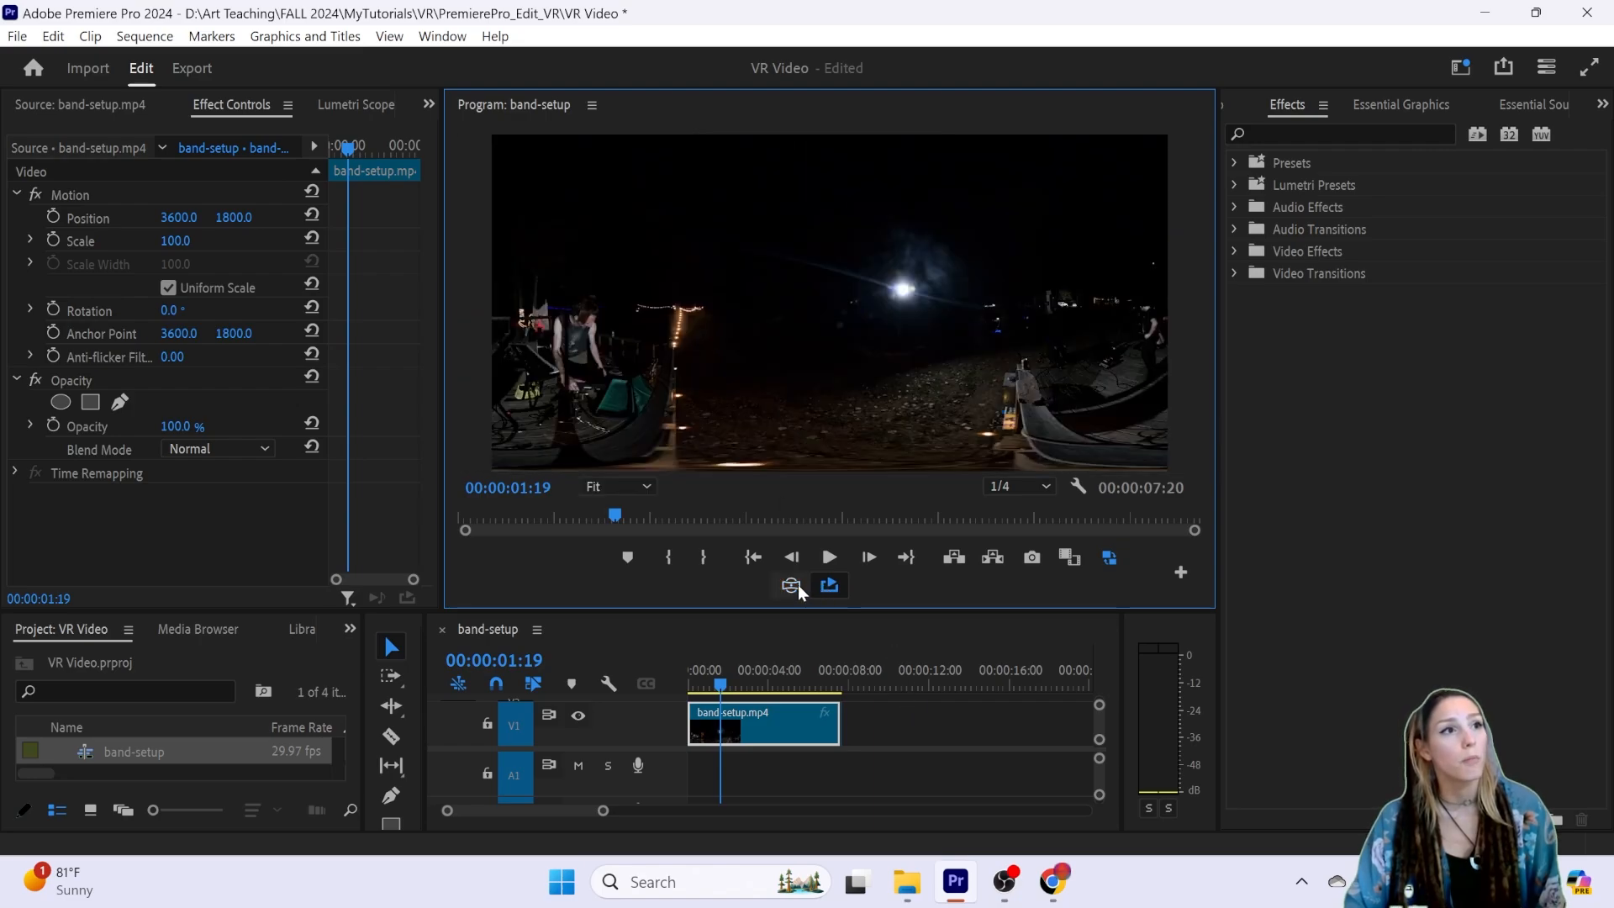
left_click(791, 586)
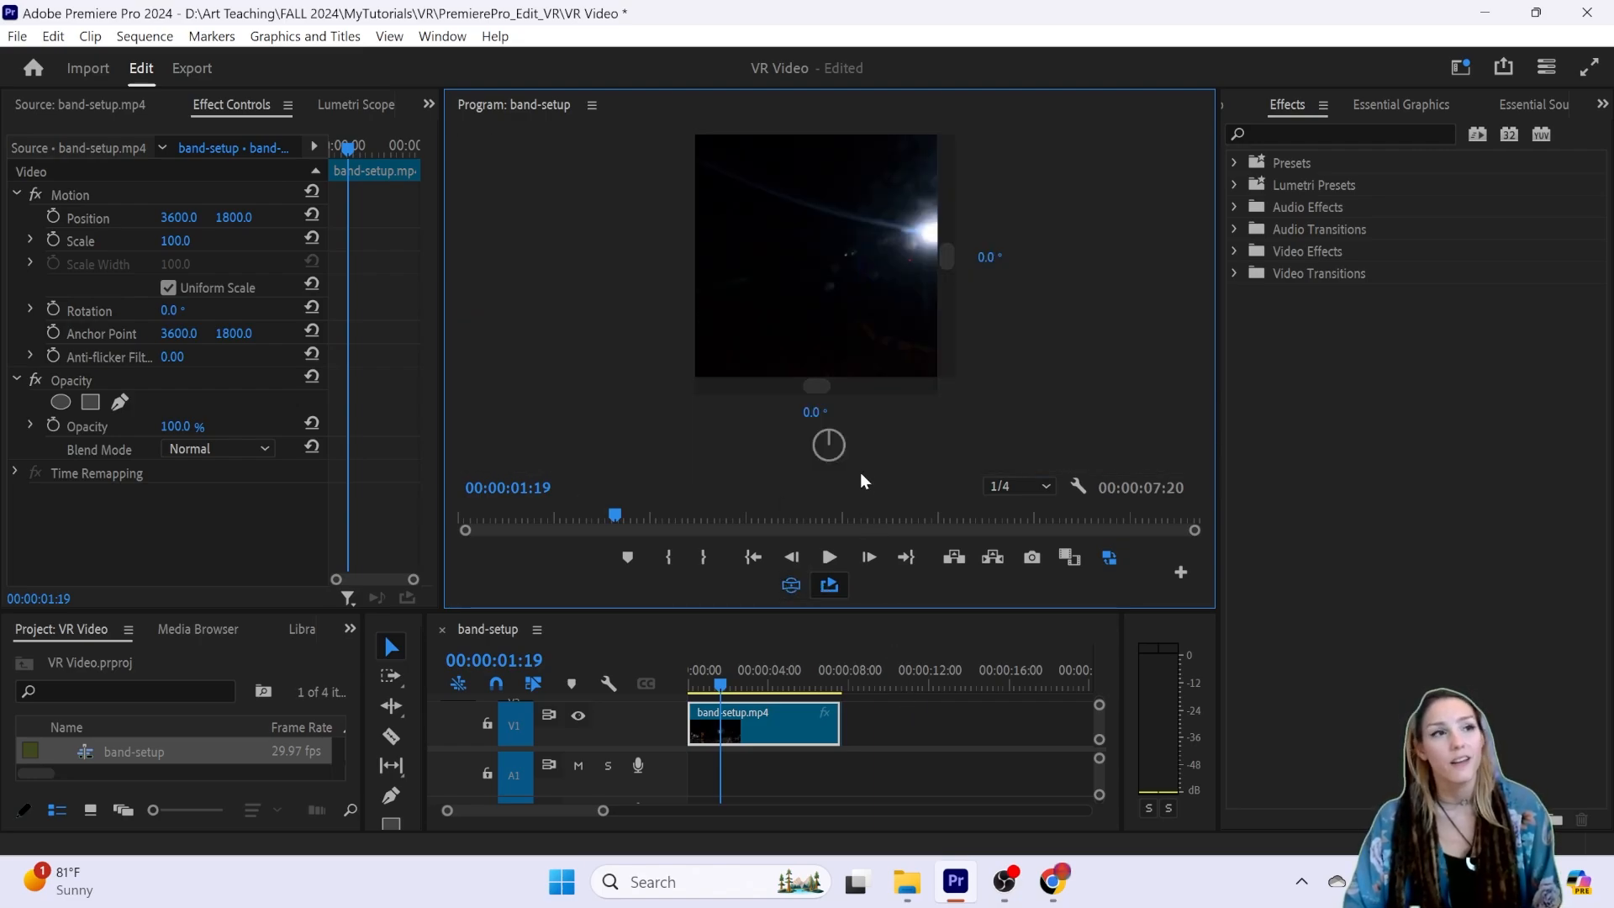
left_click(787, 586)
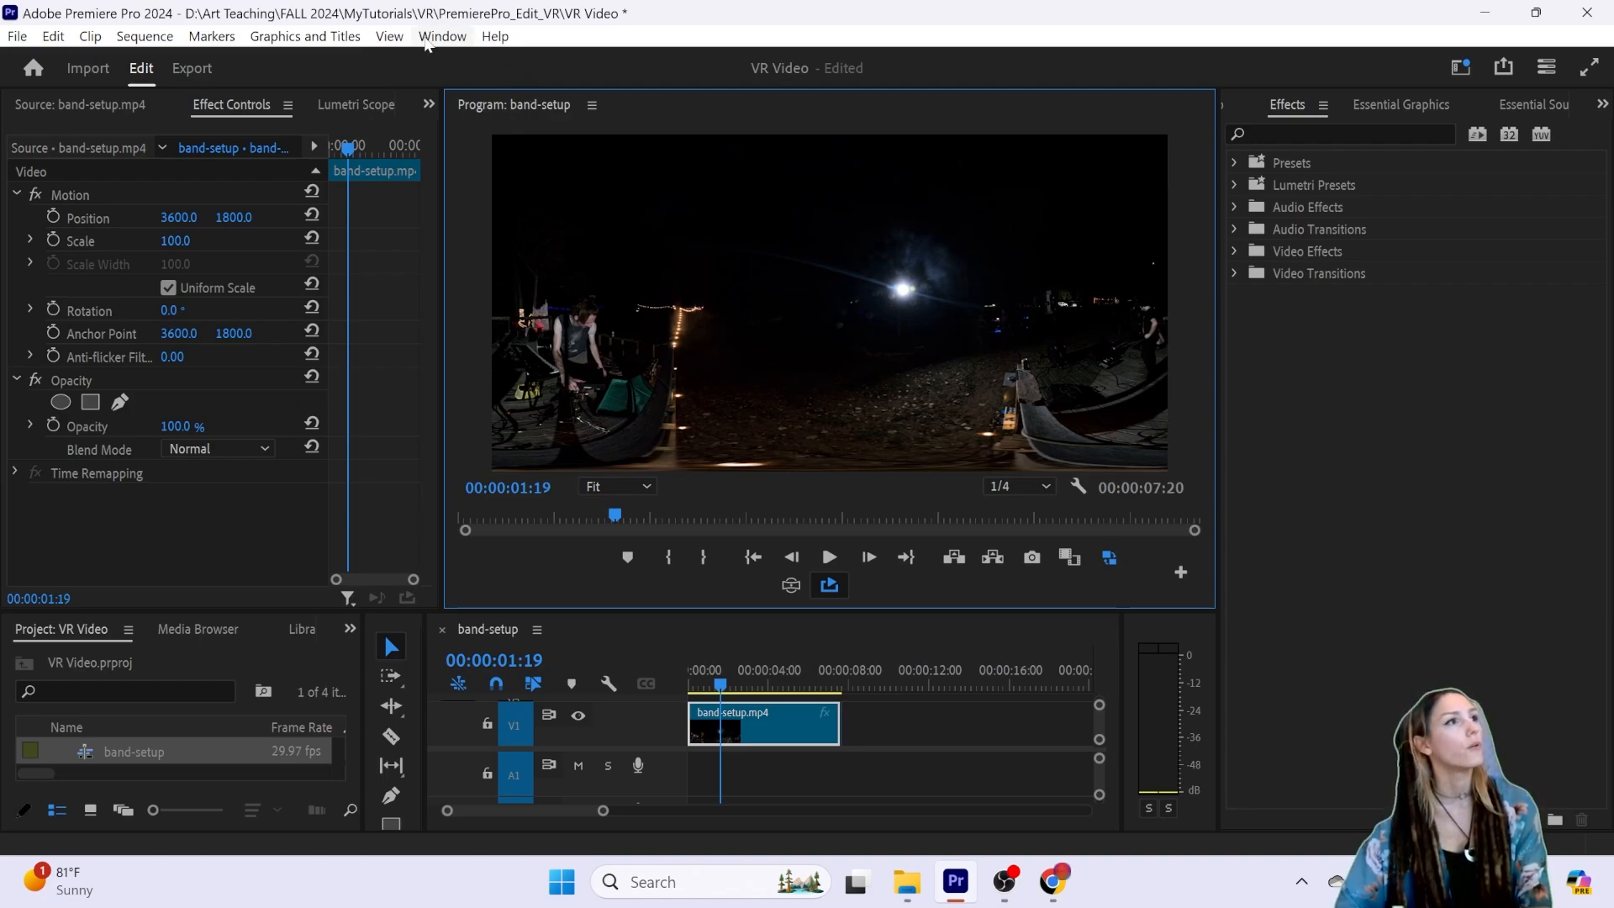
Step: In the general project settings, keep the Mercury Playback Engine GPU Acceleration (CUDA) renderer and the Timecode video display format, and confirm
left_click(16, 37)
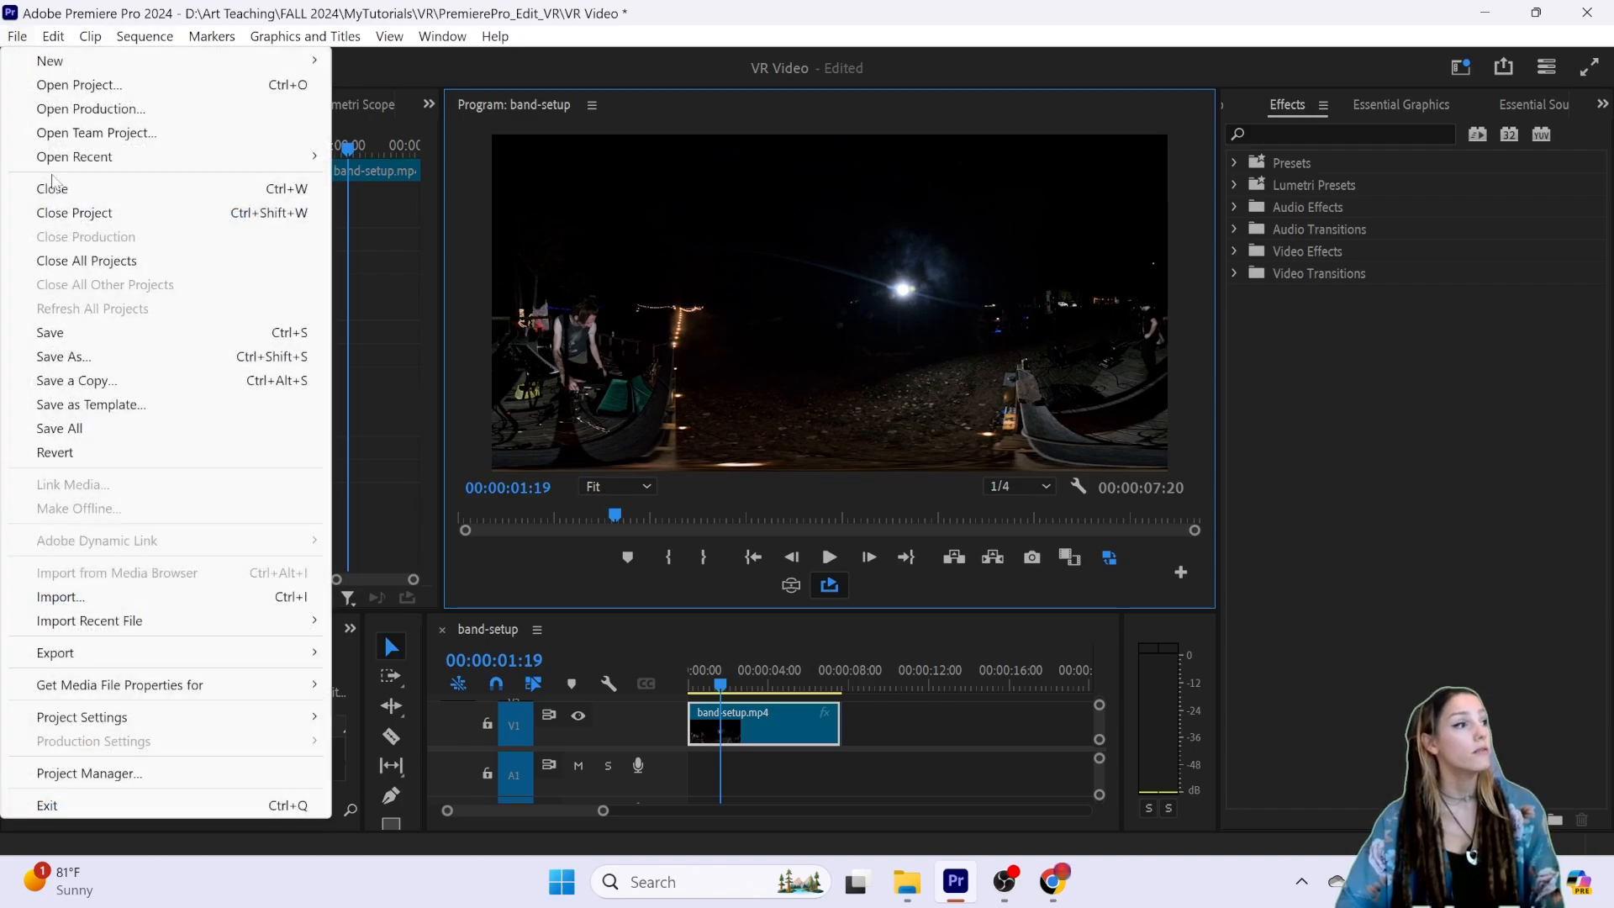
mouse_move(100, 724)
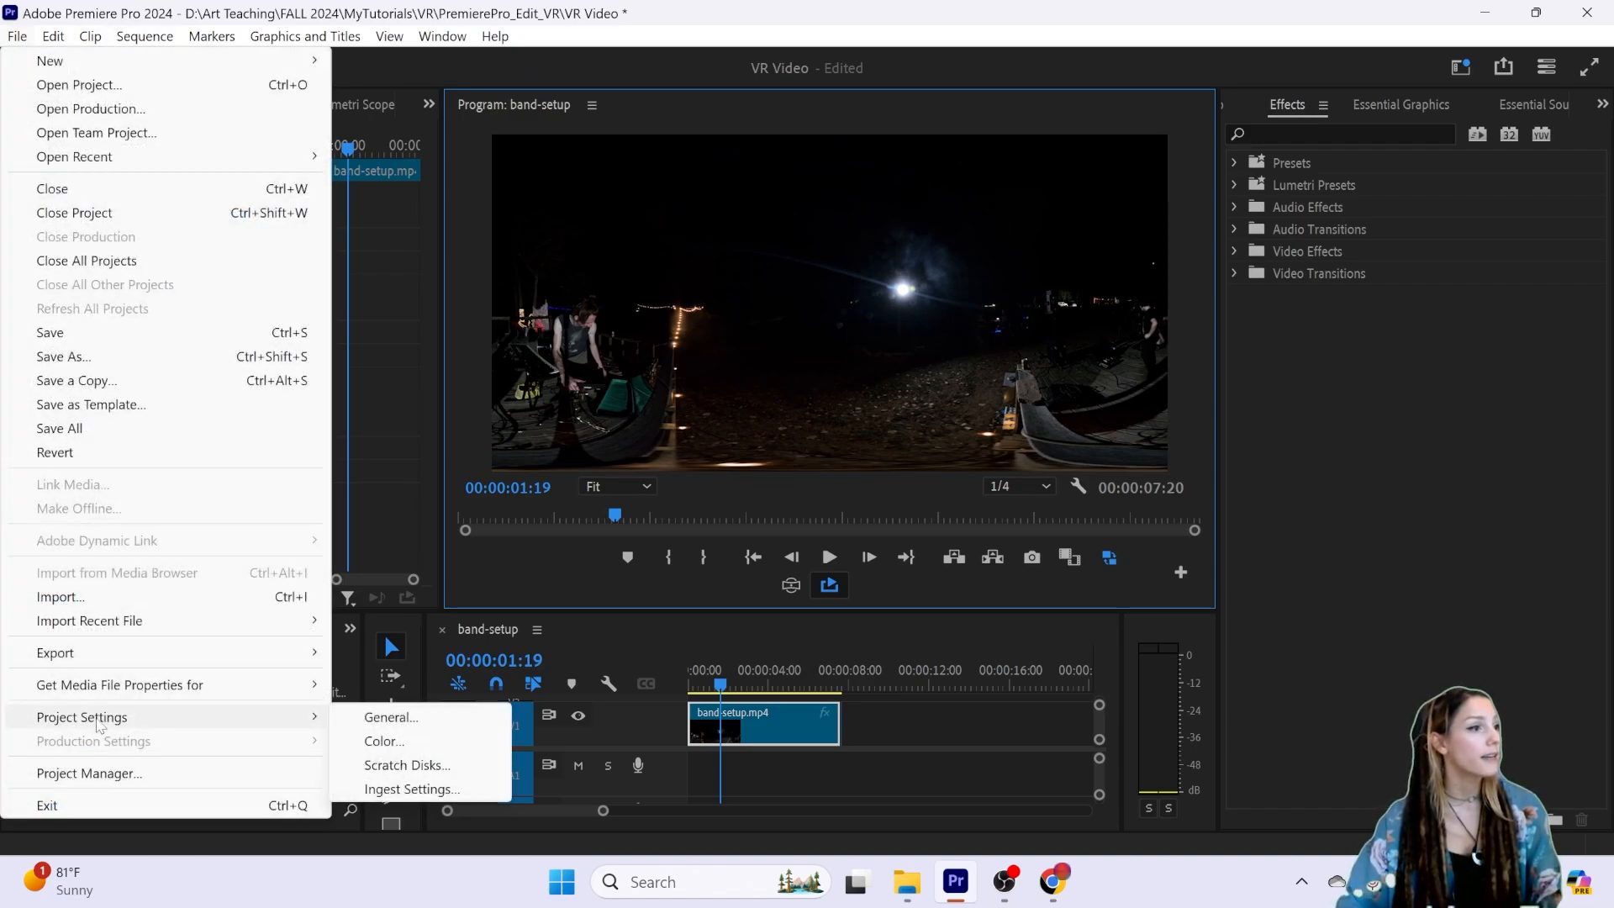
left_click(410, 718)
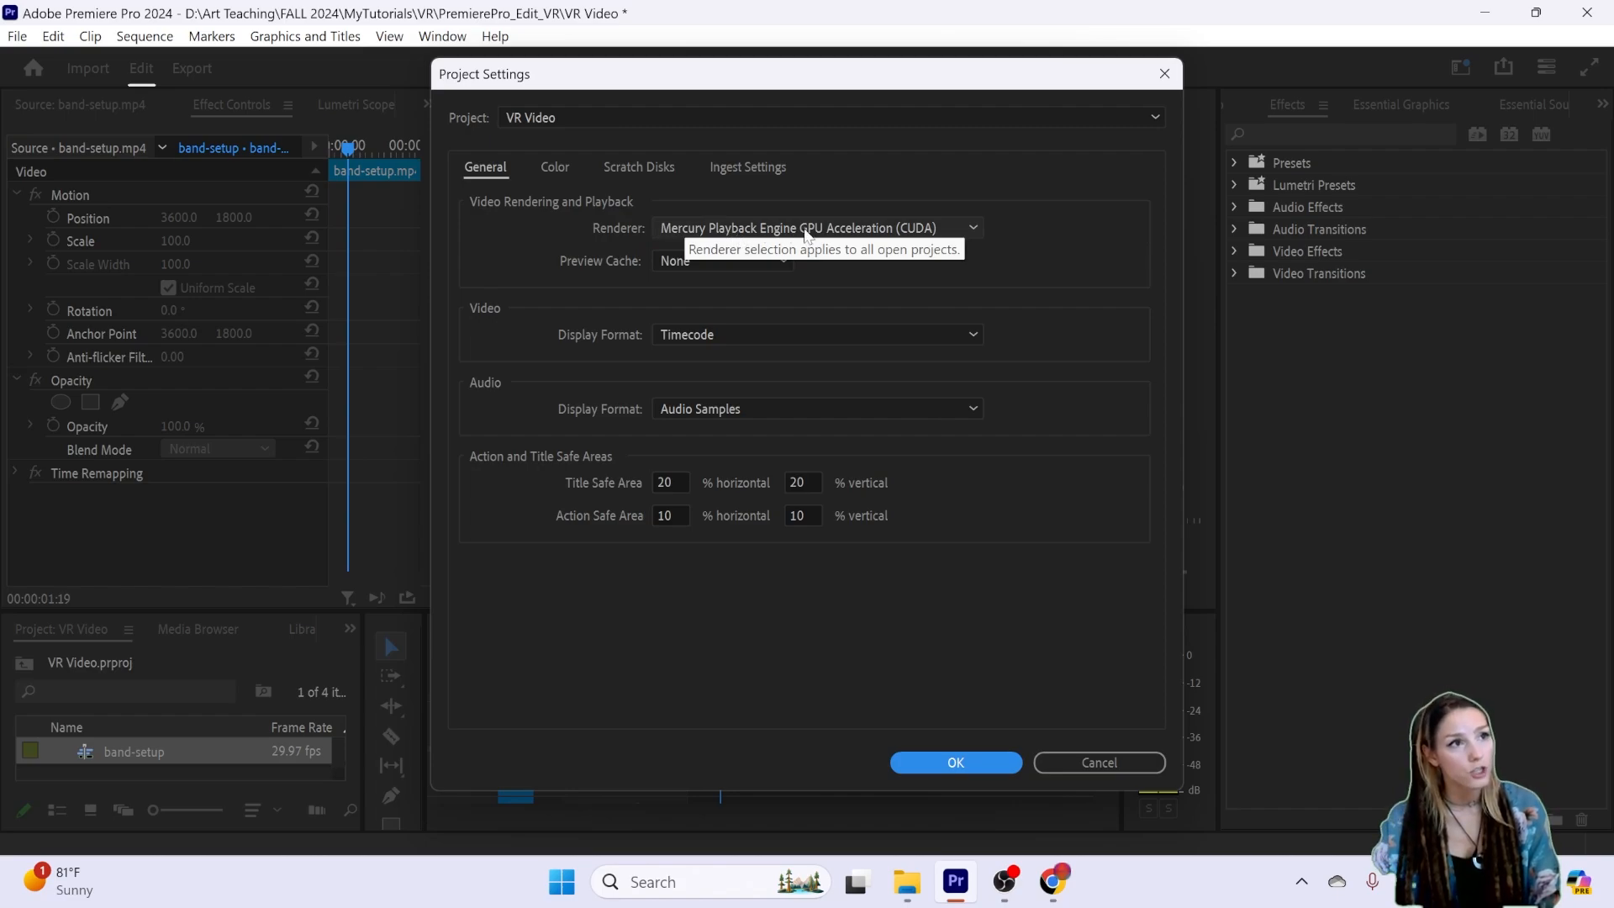
left_click(950, 227)
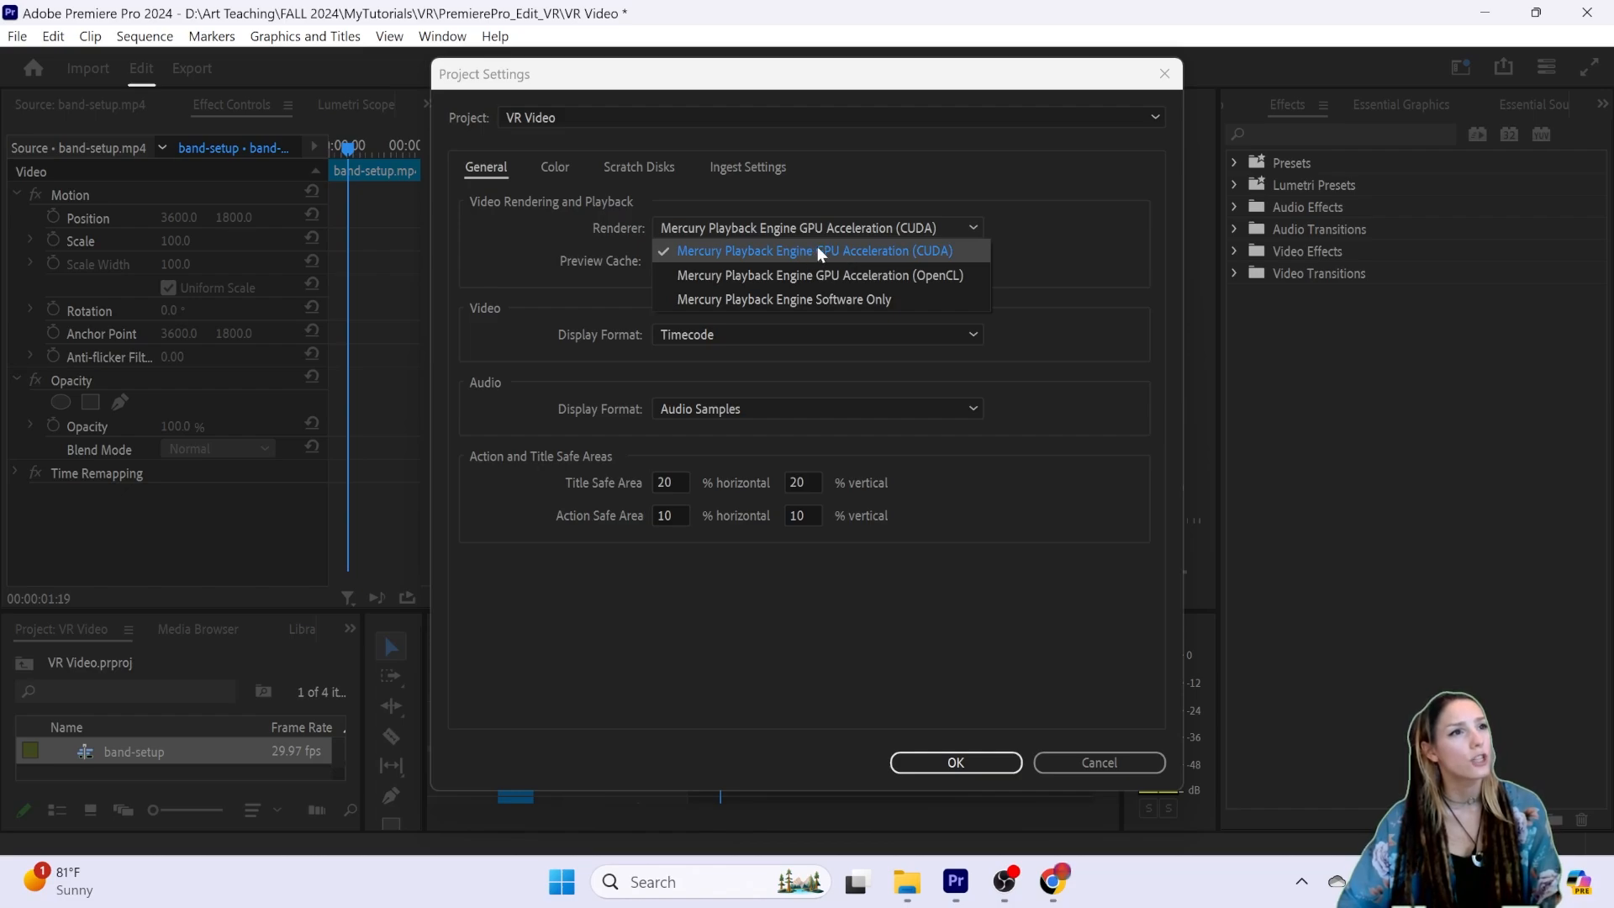
left_click(818, 250)
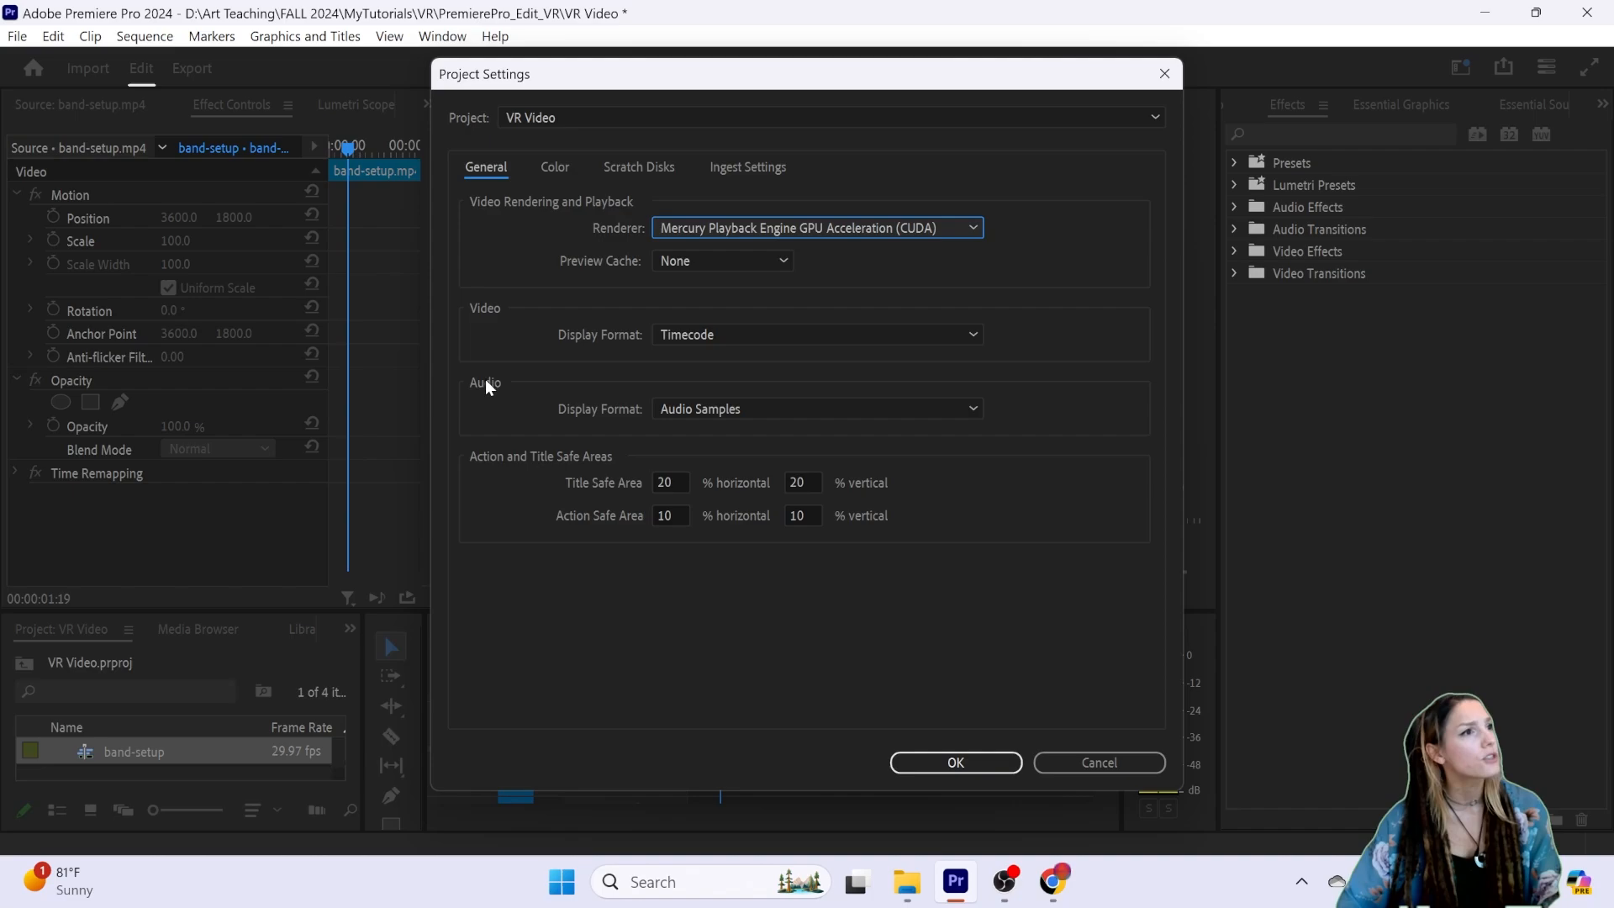
left_click(809, 335)
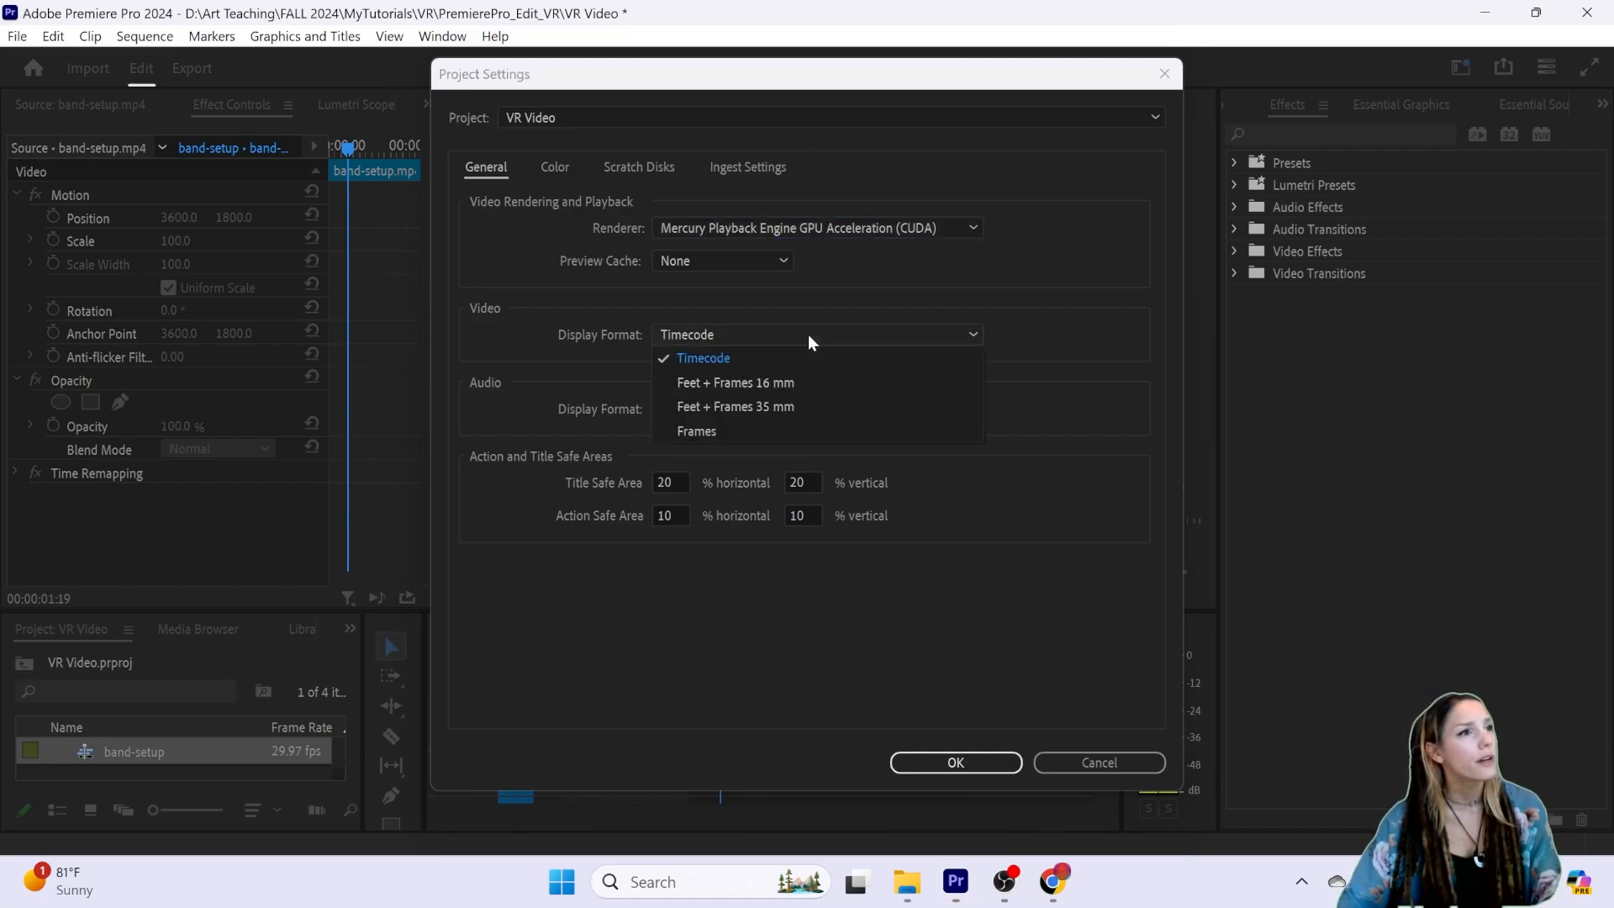
left_click(809, 335)
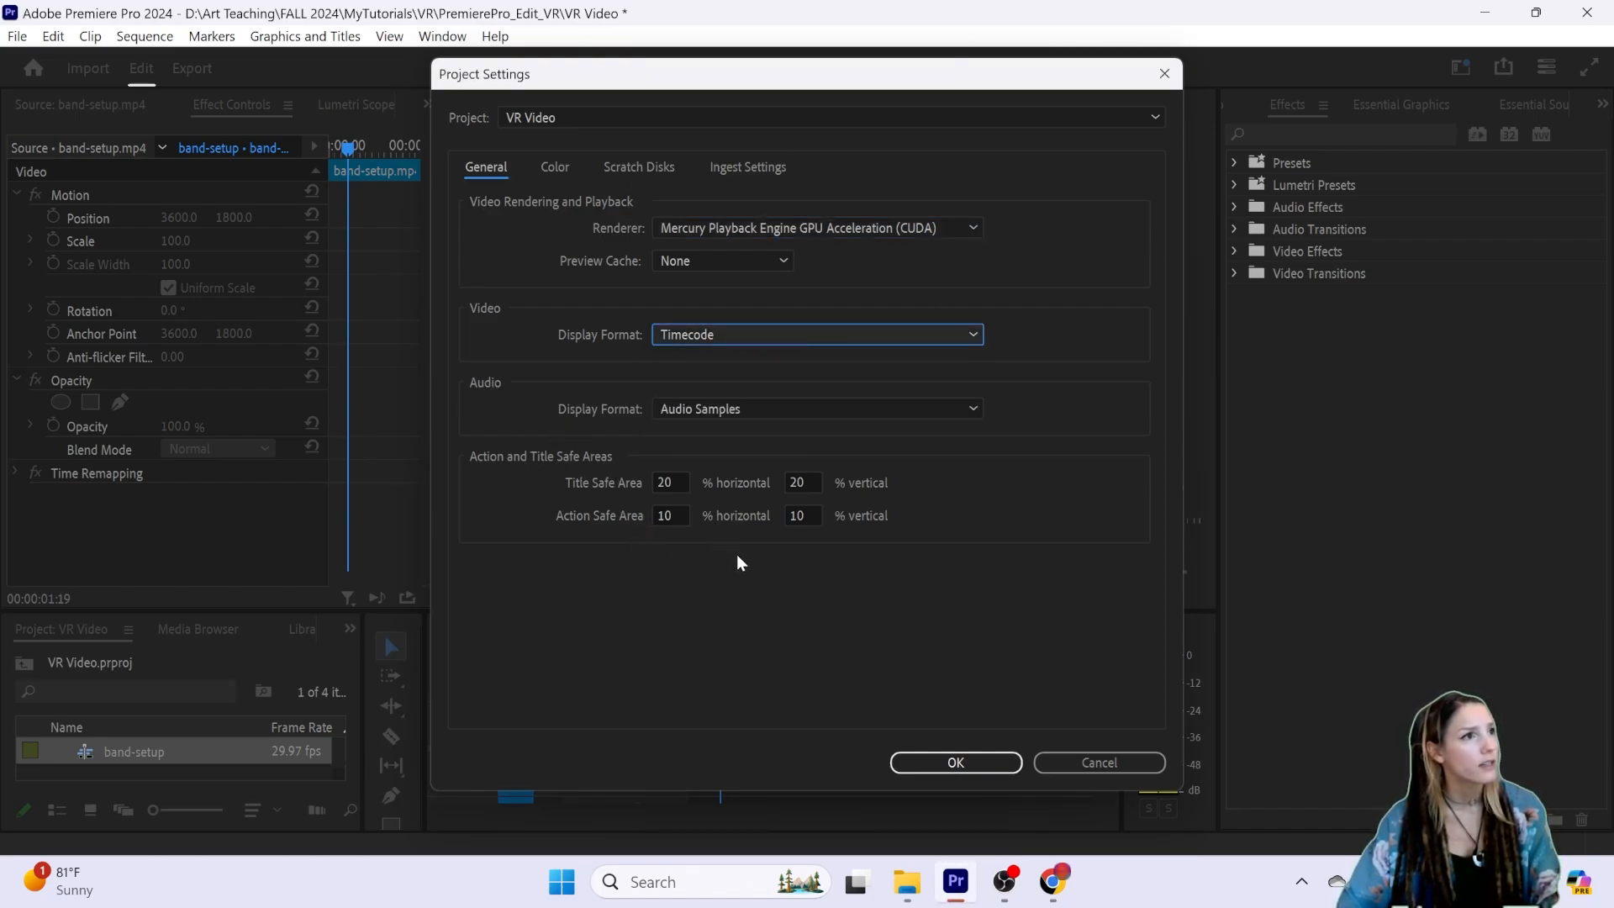
left_click(935, 761)
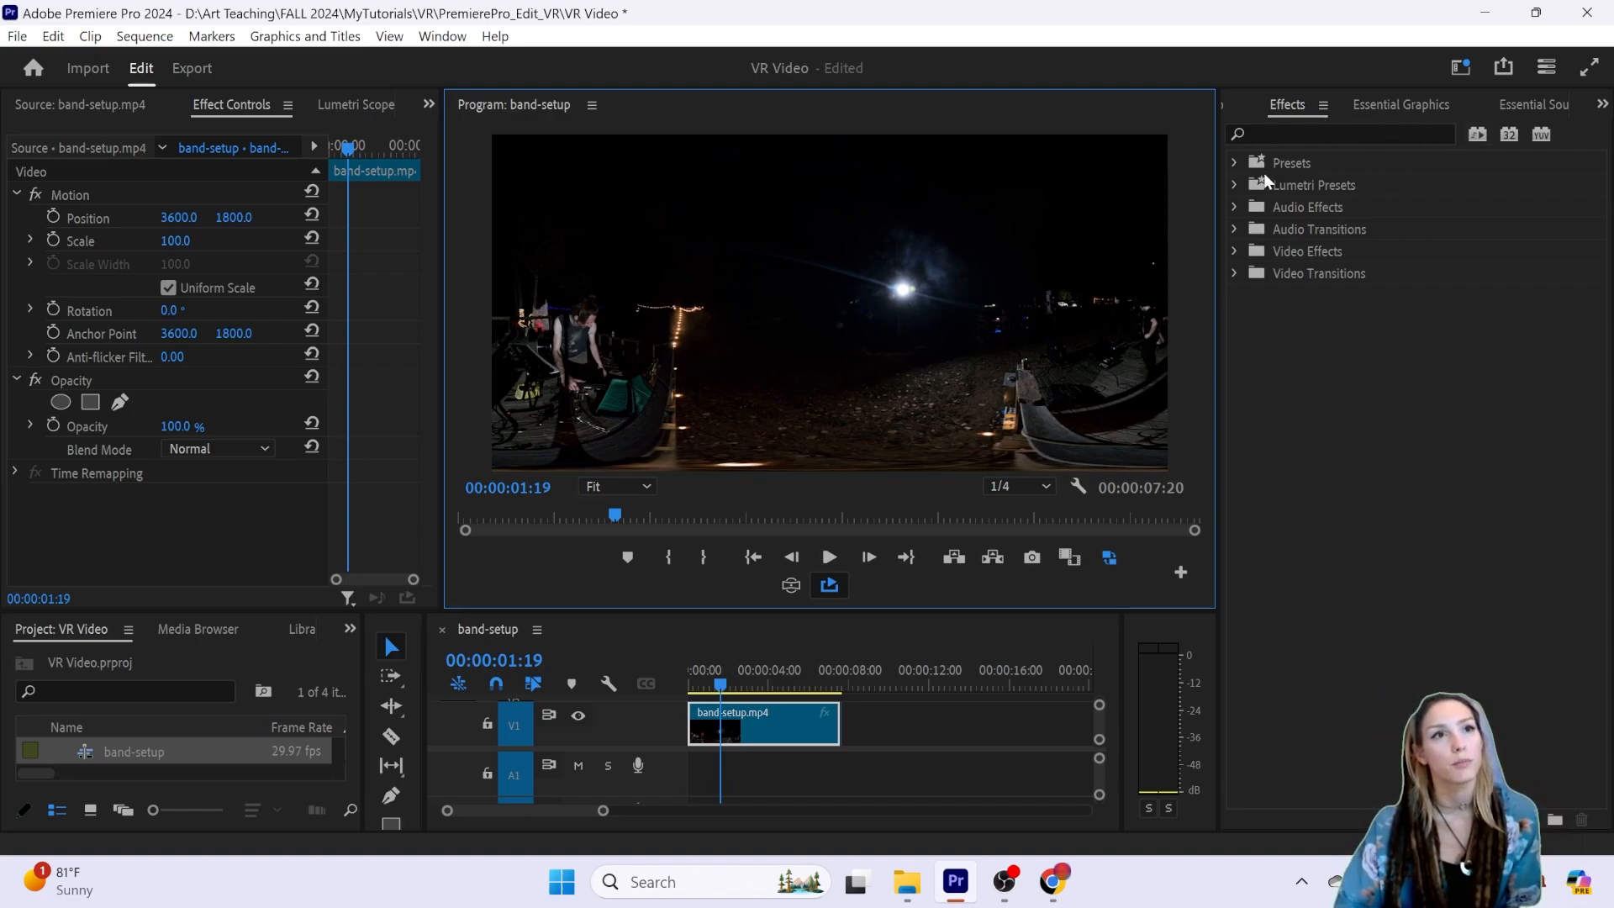
Step: Search the effects for "vr" and look through the immersive video effects from VR Blur to VR Sharpen
left_click(1292, 136)
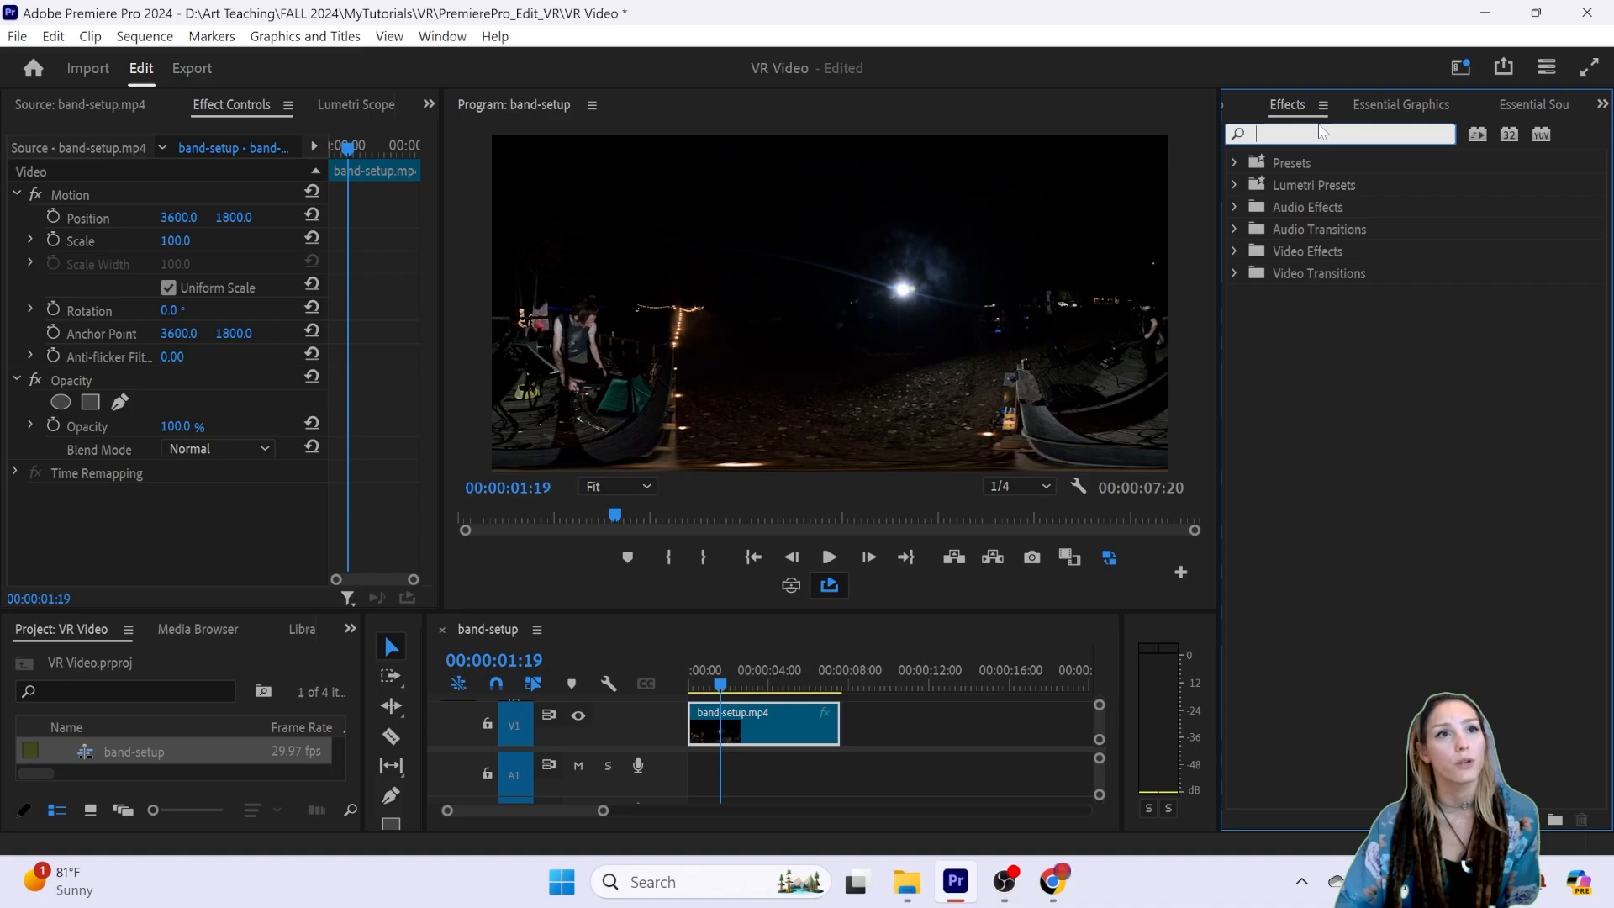
type("vr")
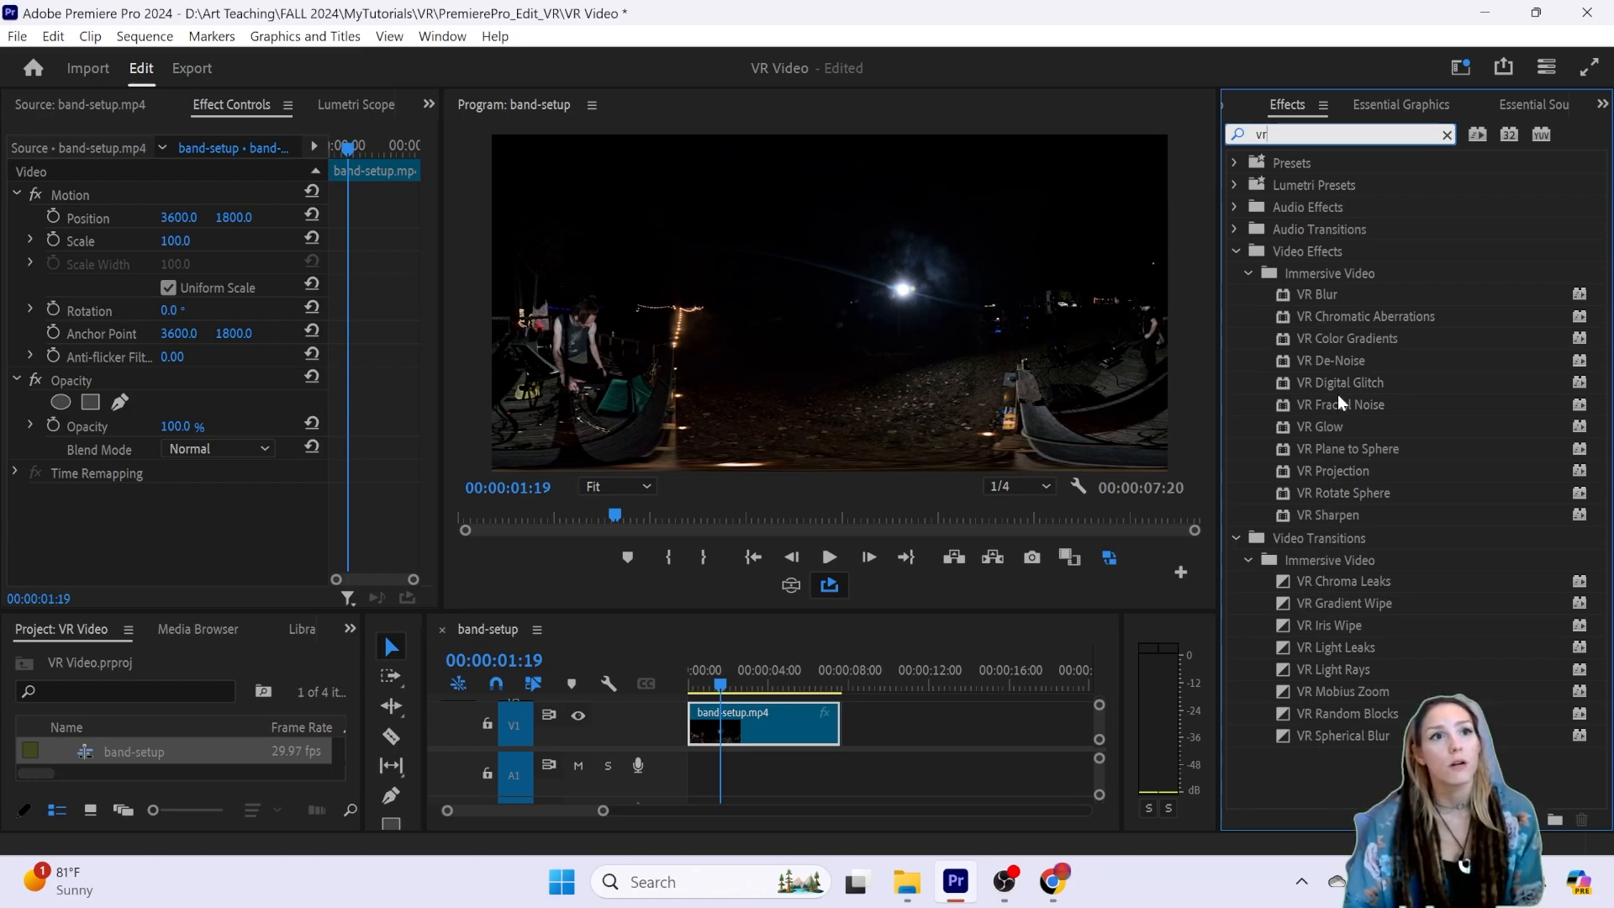
left_click(1310, 295)
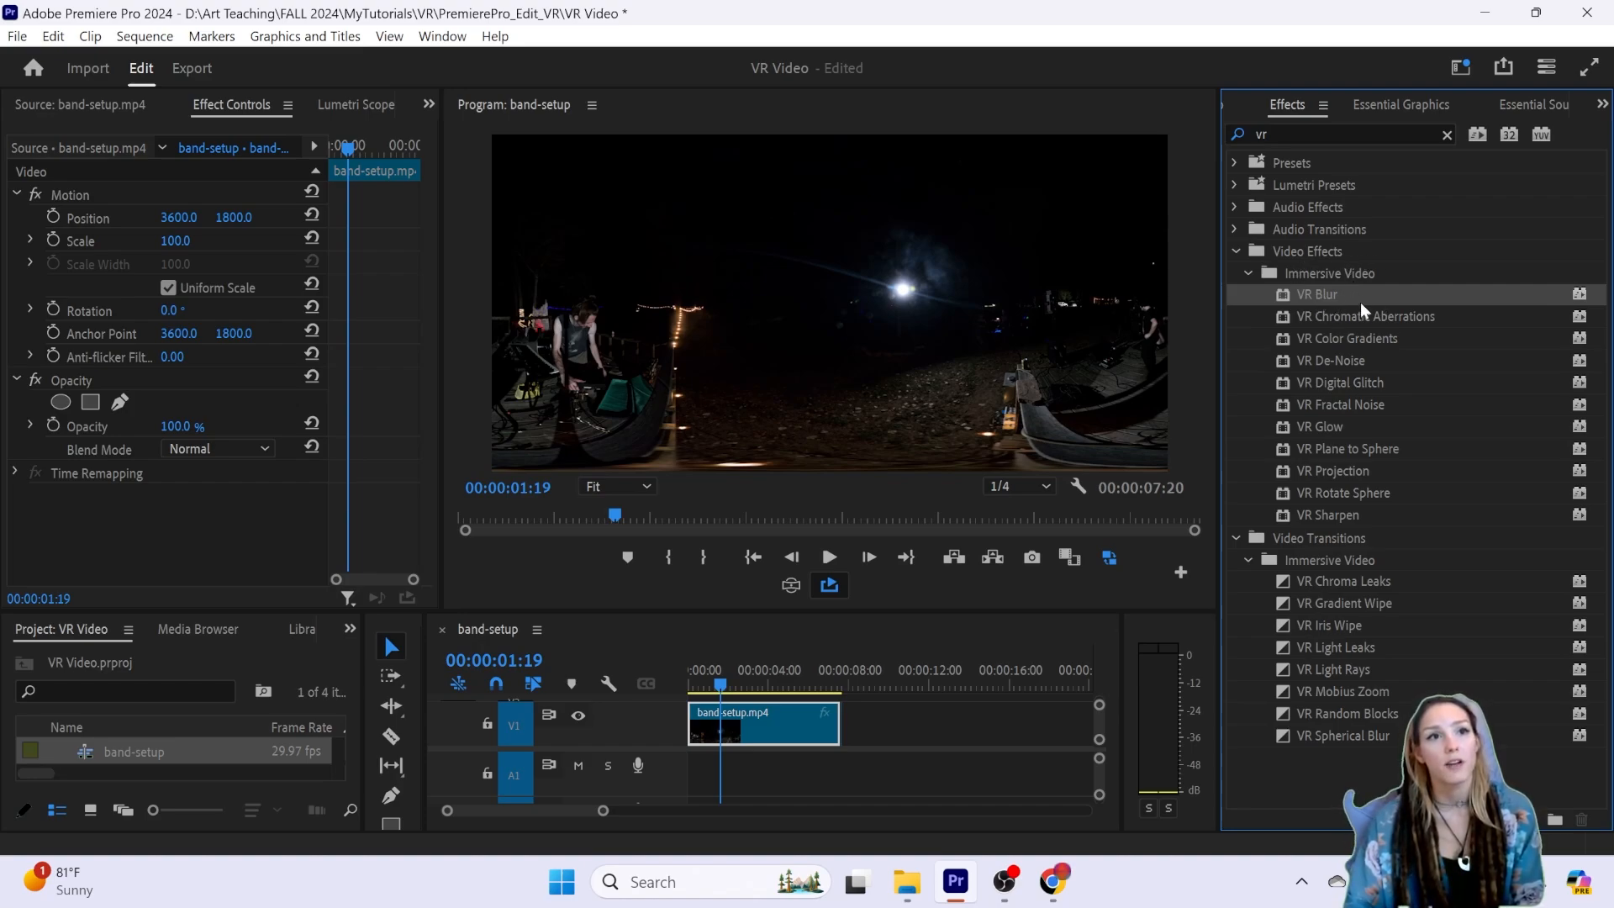
left_click(1389, 316)
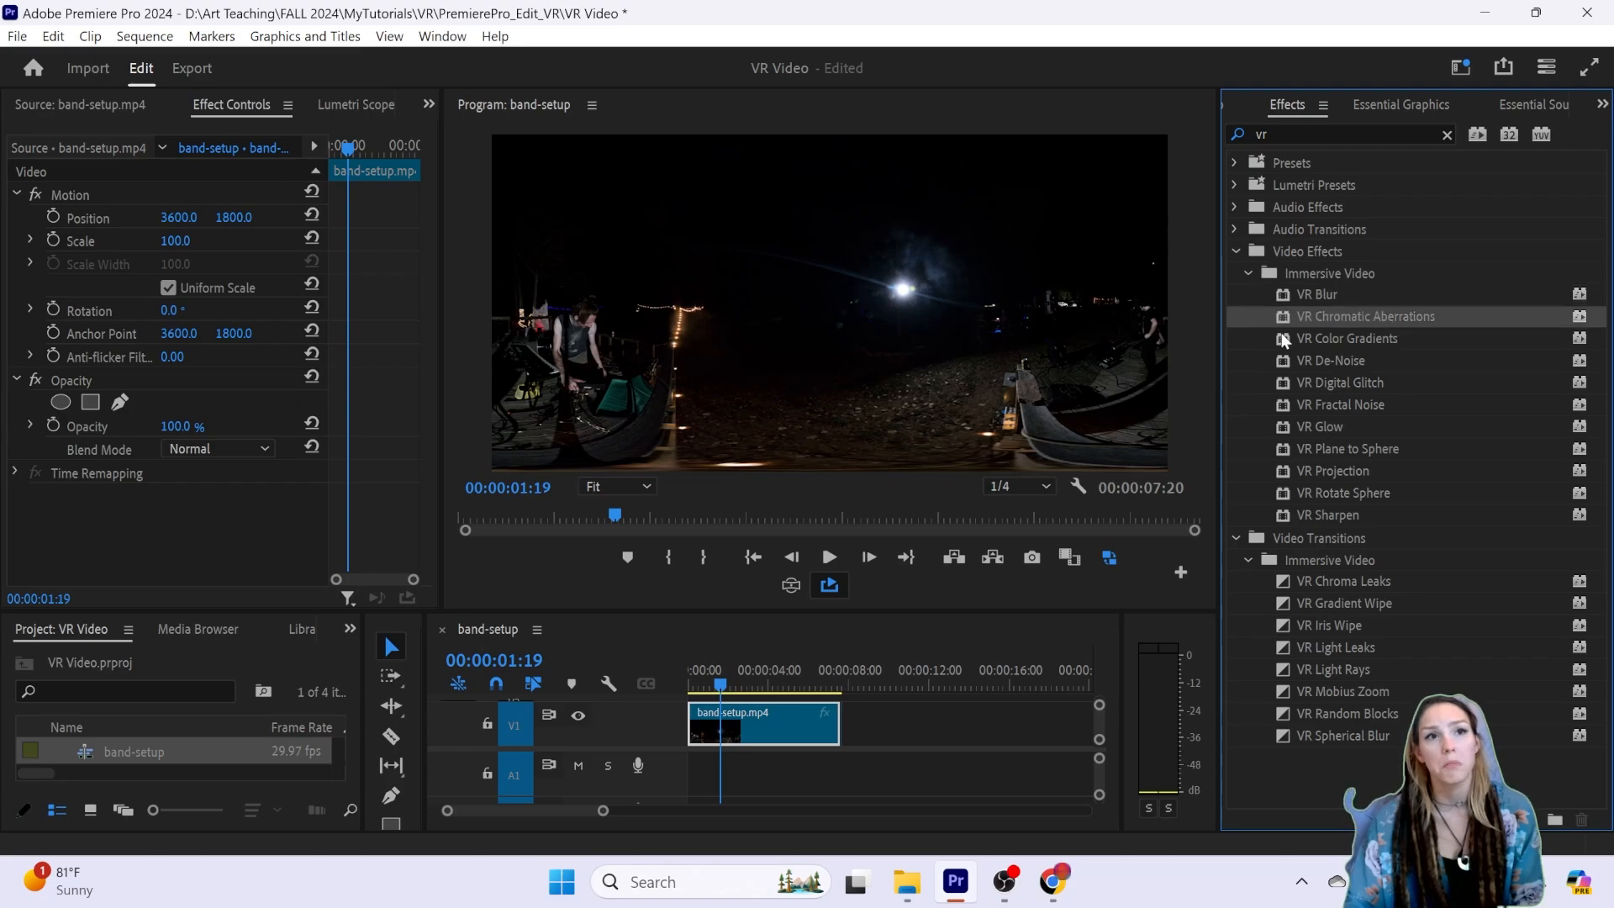
left_click(1380, 340)
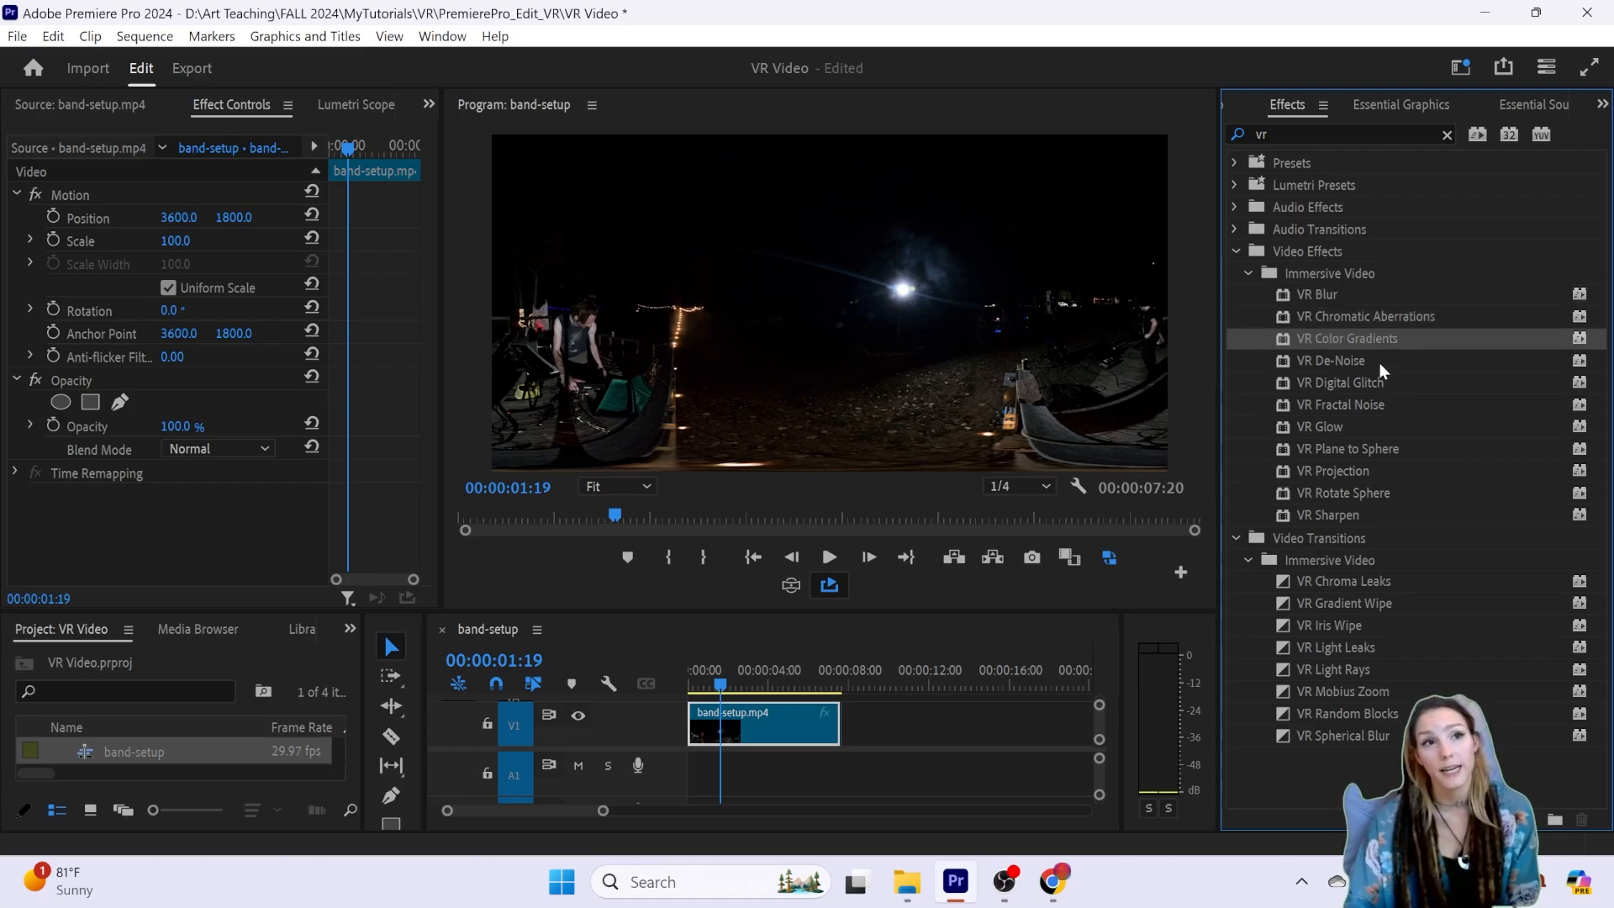
left_click(1379, 362)
left_click(1382, 383)
left_click(1382, 403)
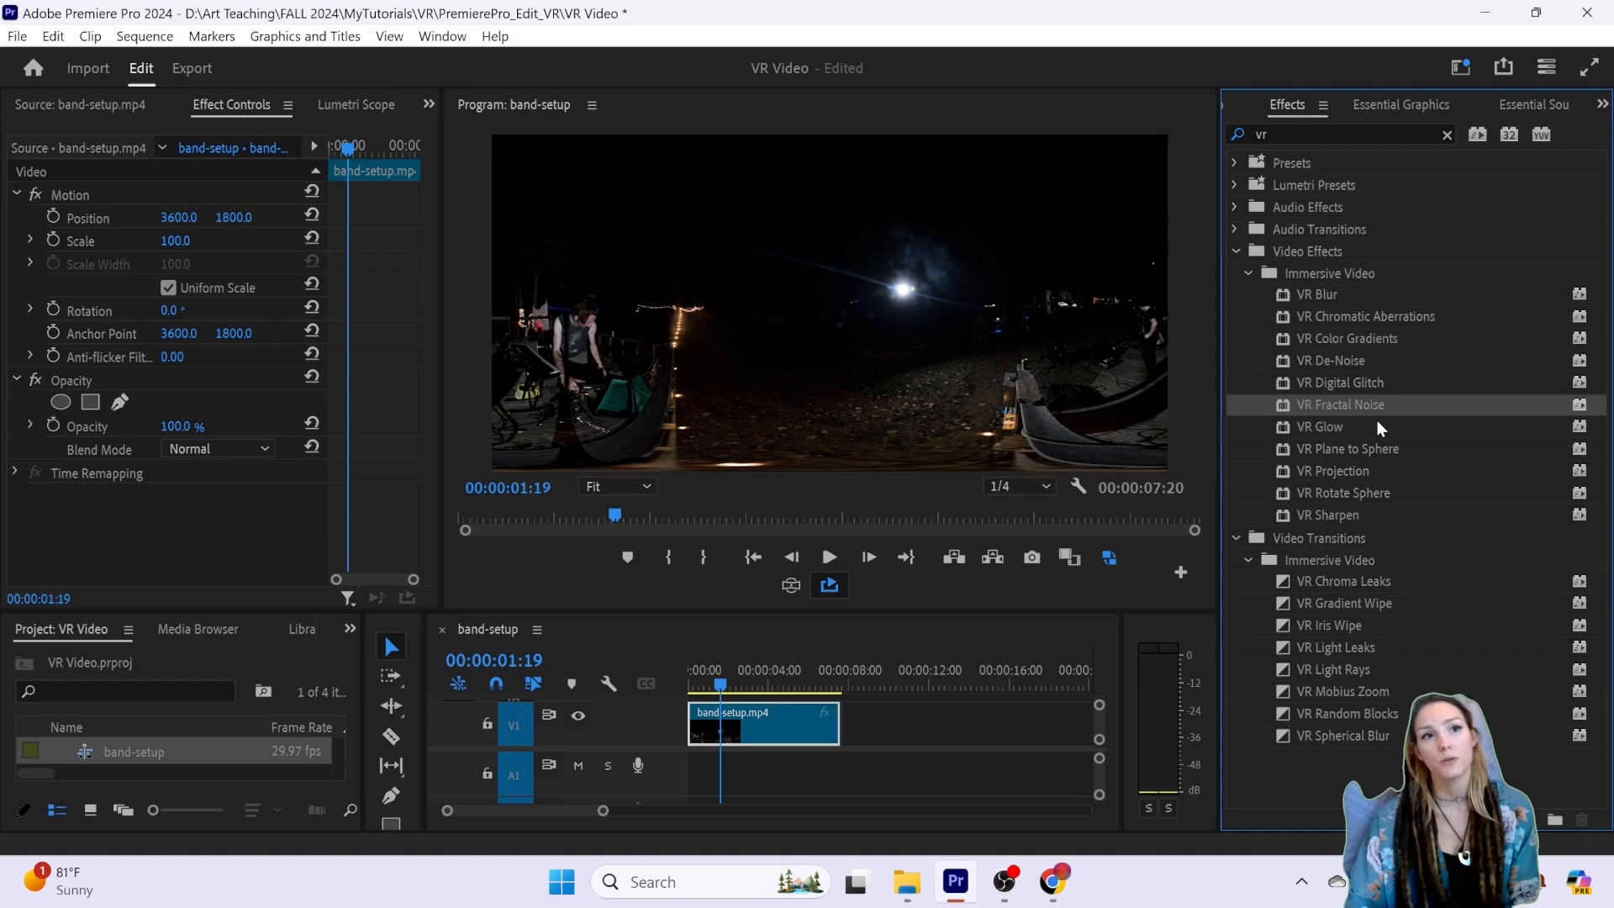
left_click(1377, 423)
left_click(1372, 405)
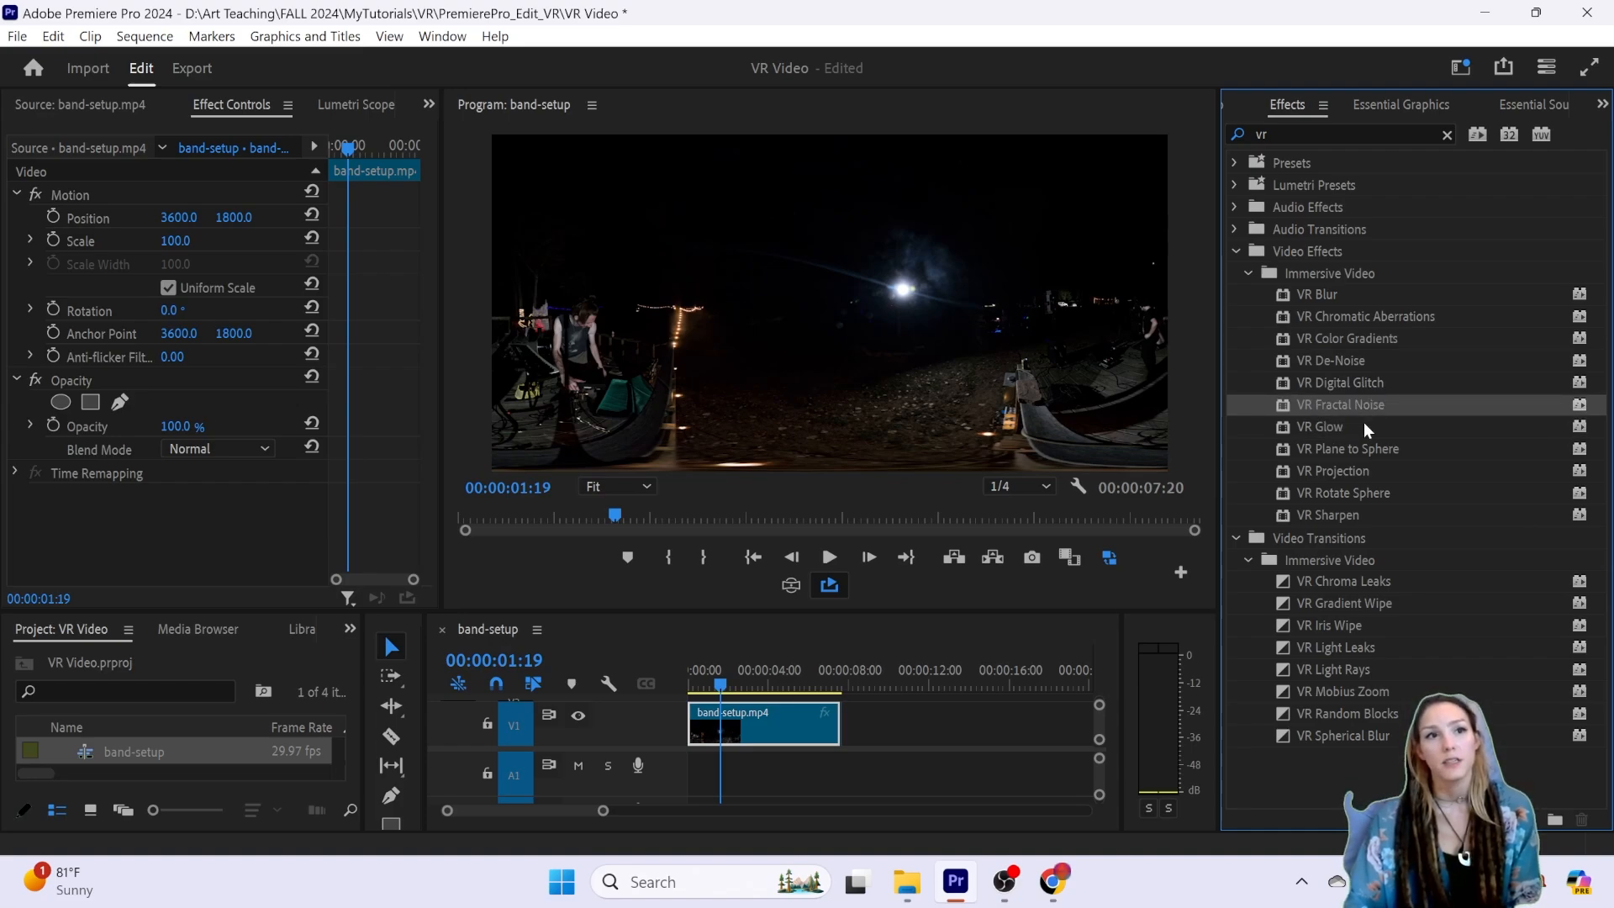
left_click(1364, 422)
left_click(1375, 452)
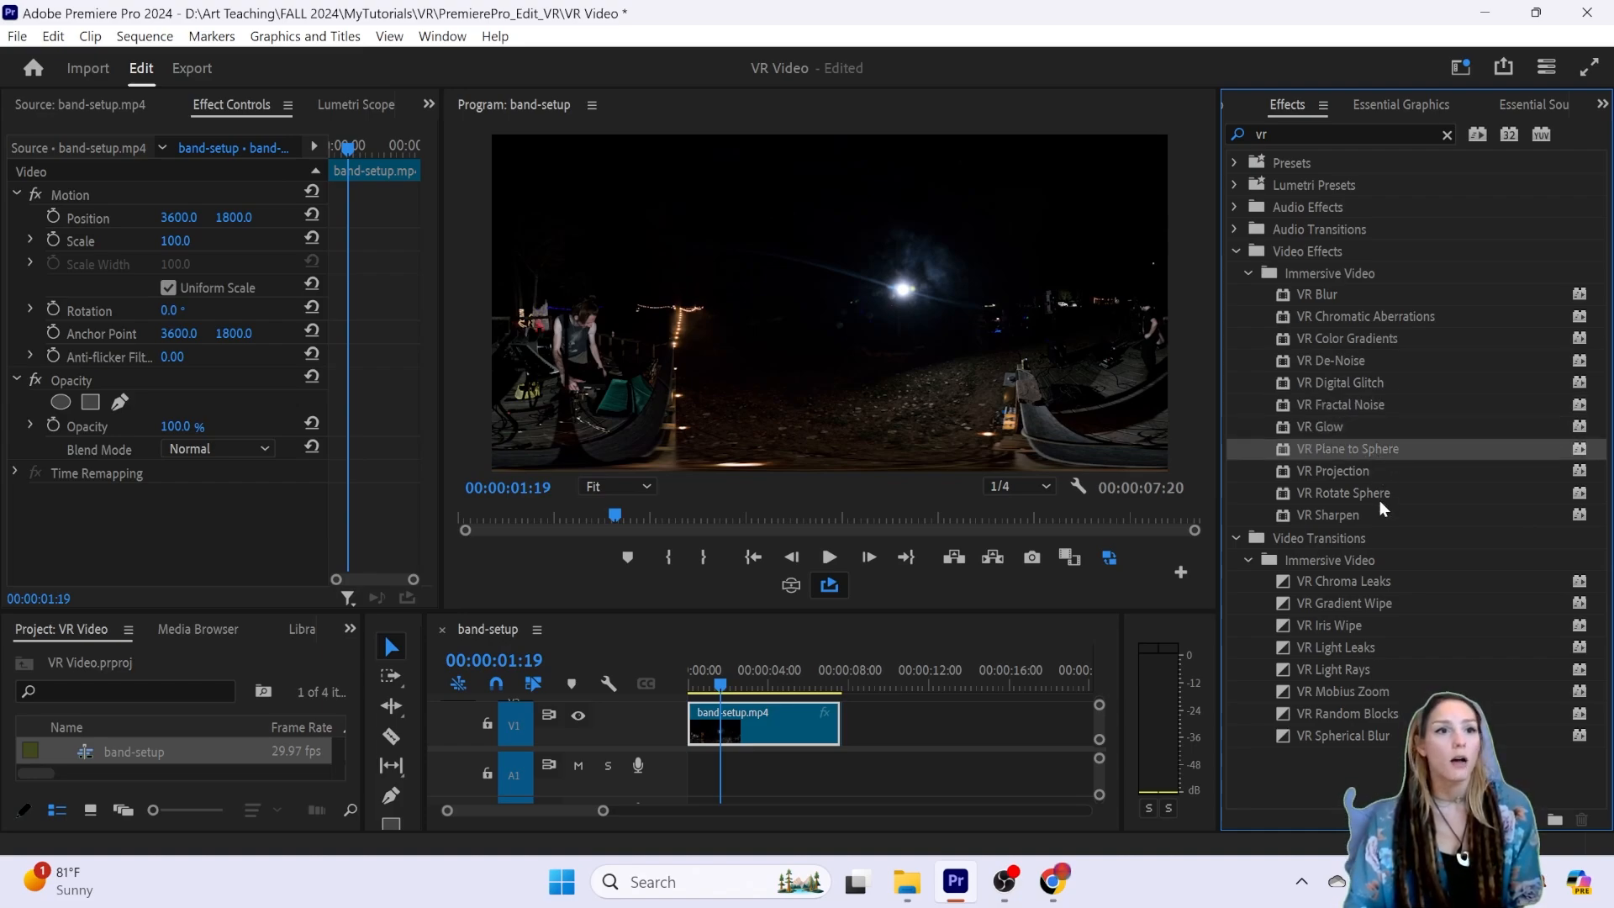
left_click(1379, 496)
left_click(1373, 515)
left_click(1341, 492)
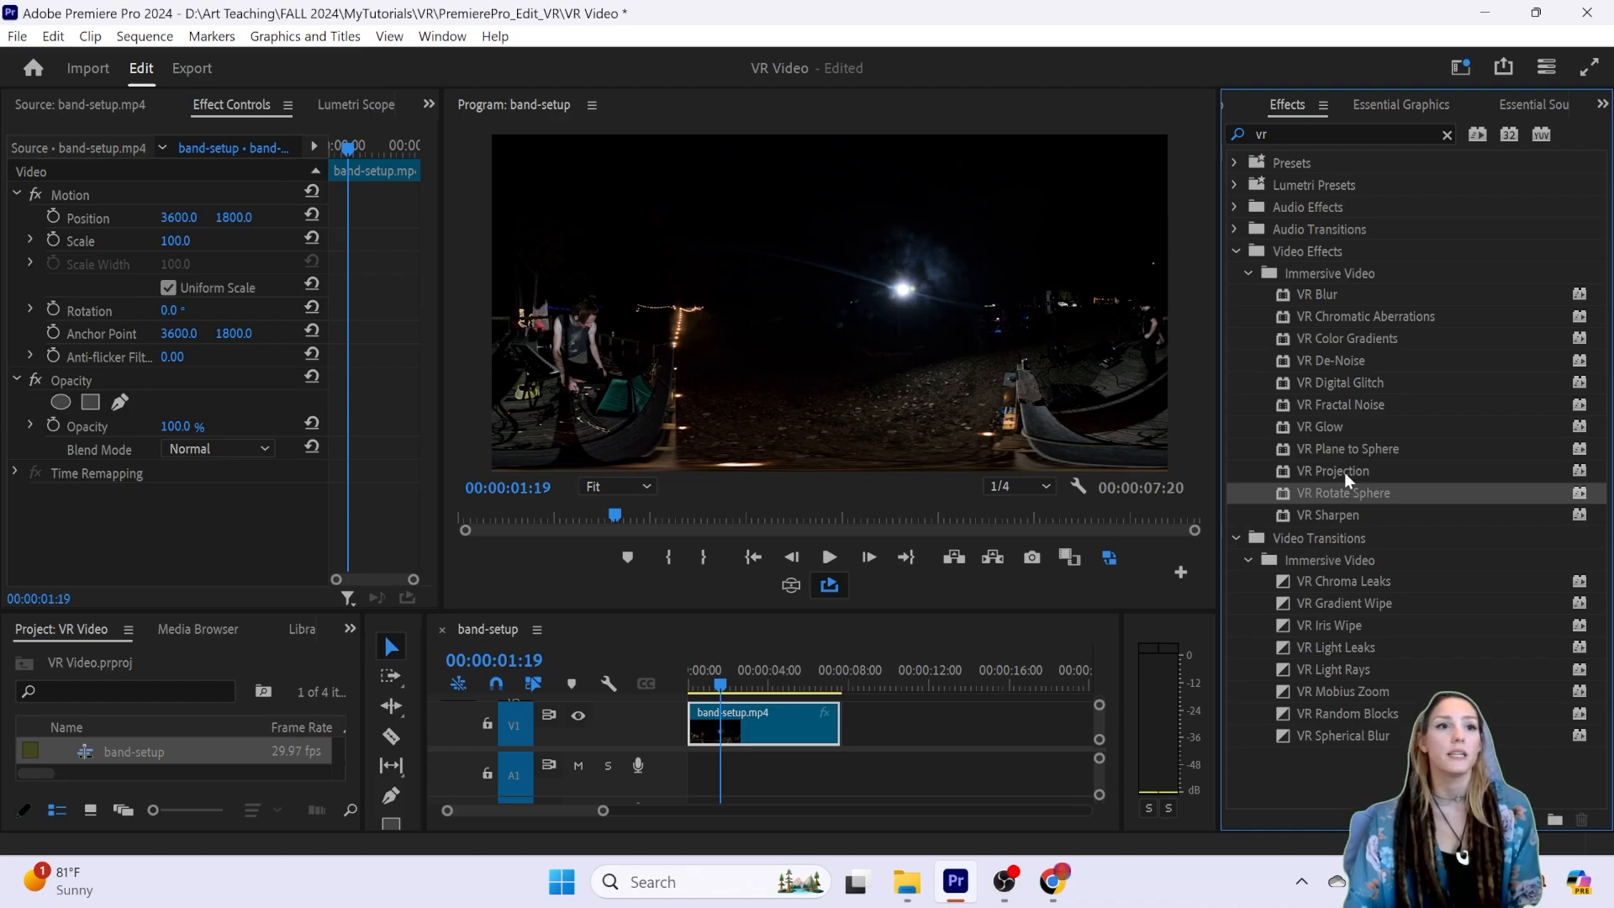
left_click(1345, 472)
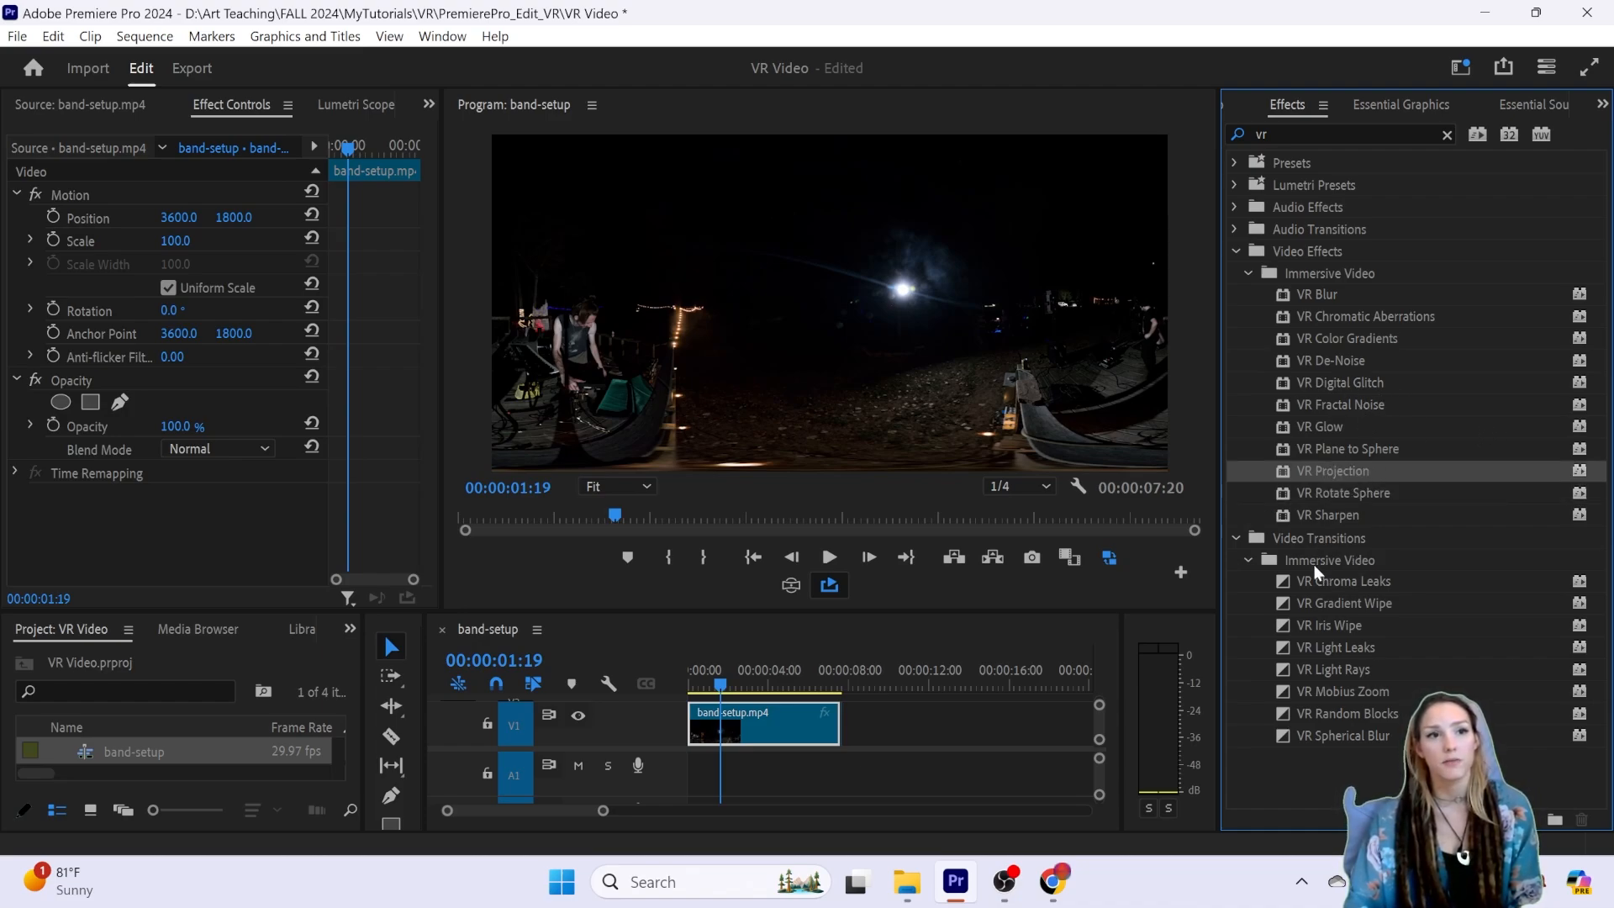
Step: Review the immersive video transitions from VR Chroma Leaks to VR Spherical Blur, and collapse the Video Transitions and Video Effects folders
left_click(1345, 578)
left_click(1343, 598)
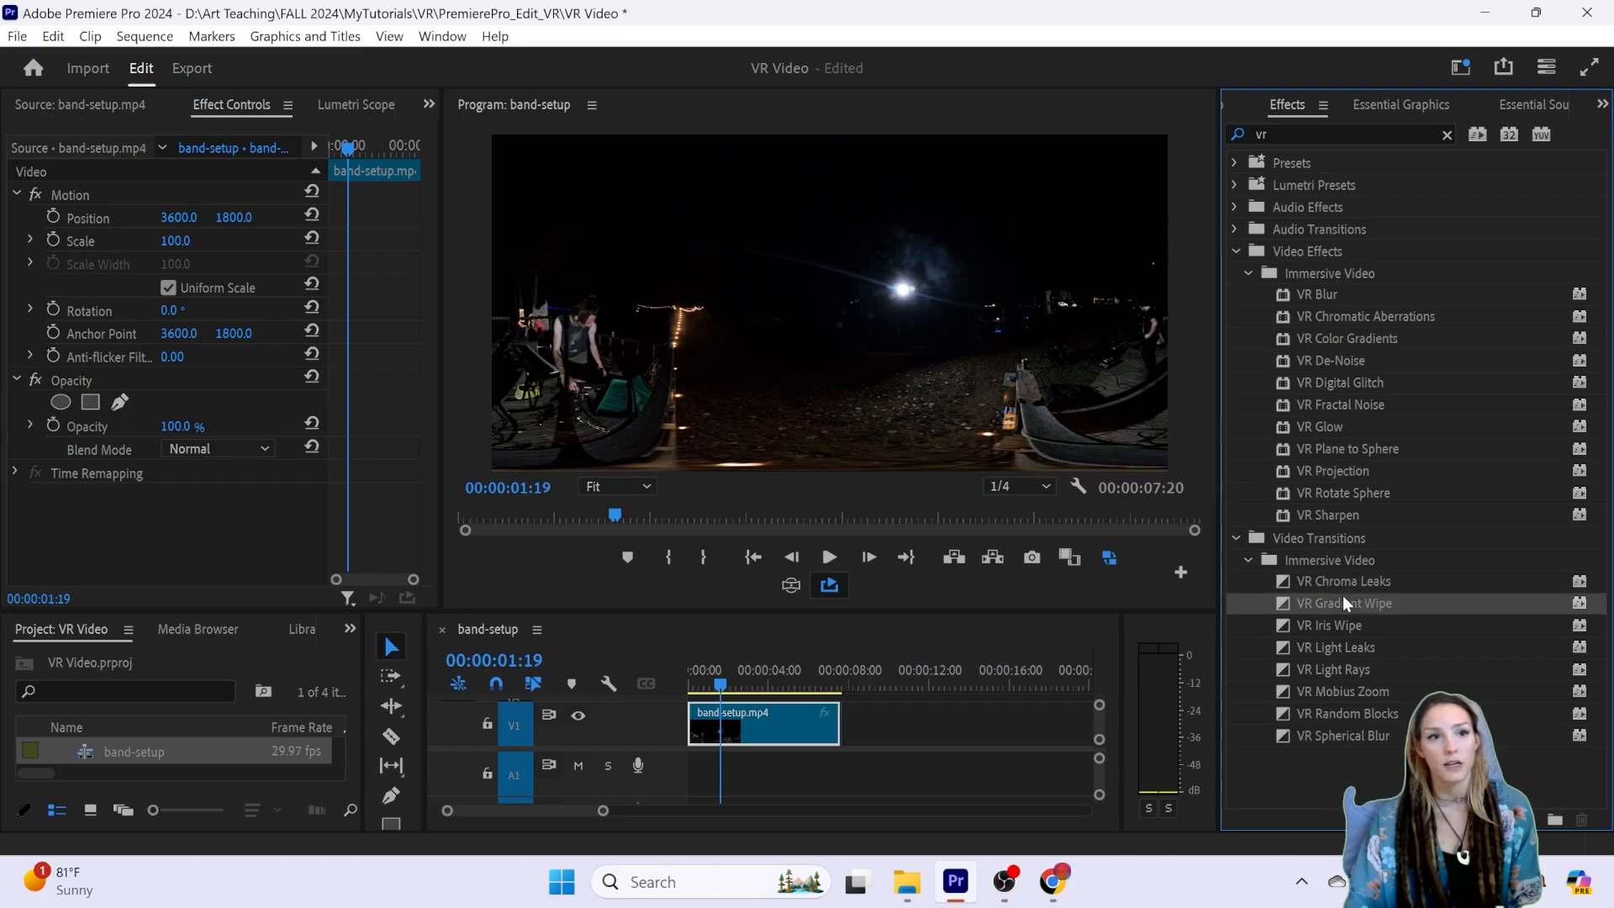
left_click(1346, 627)
left_click(1352, 666)
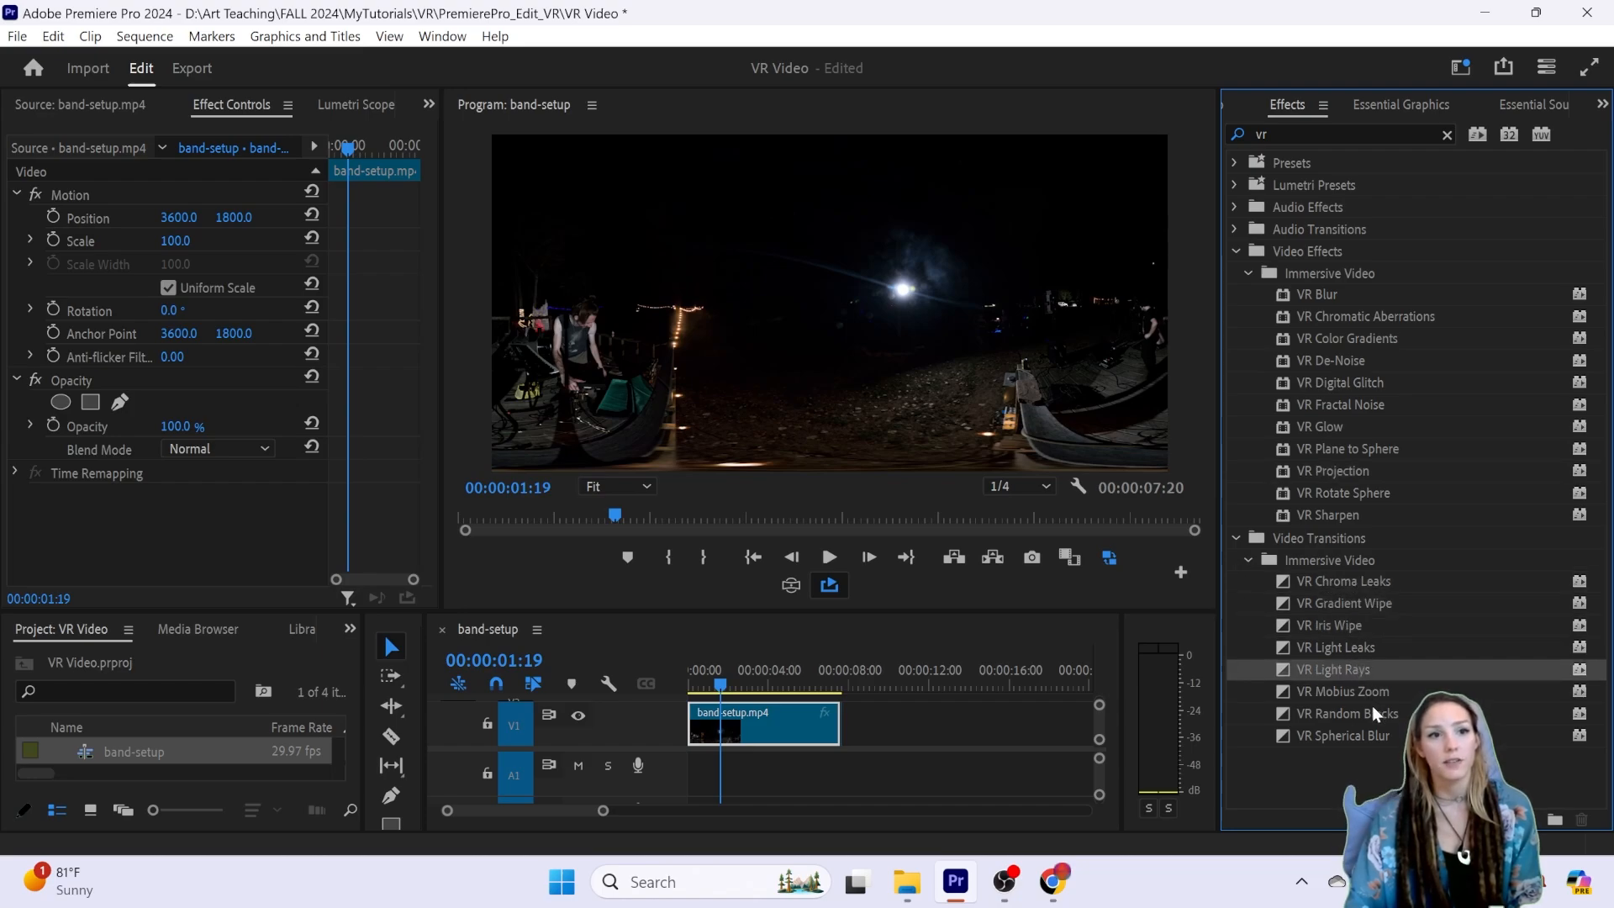
left_click(1374, 713)
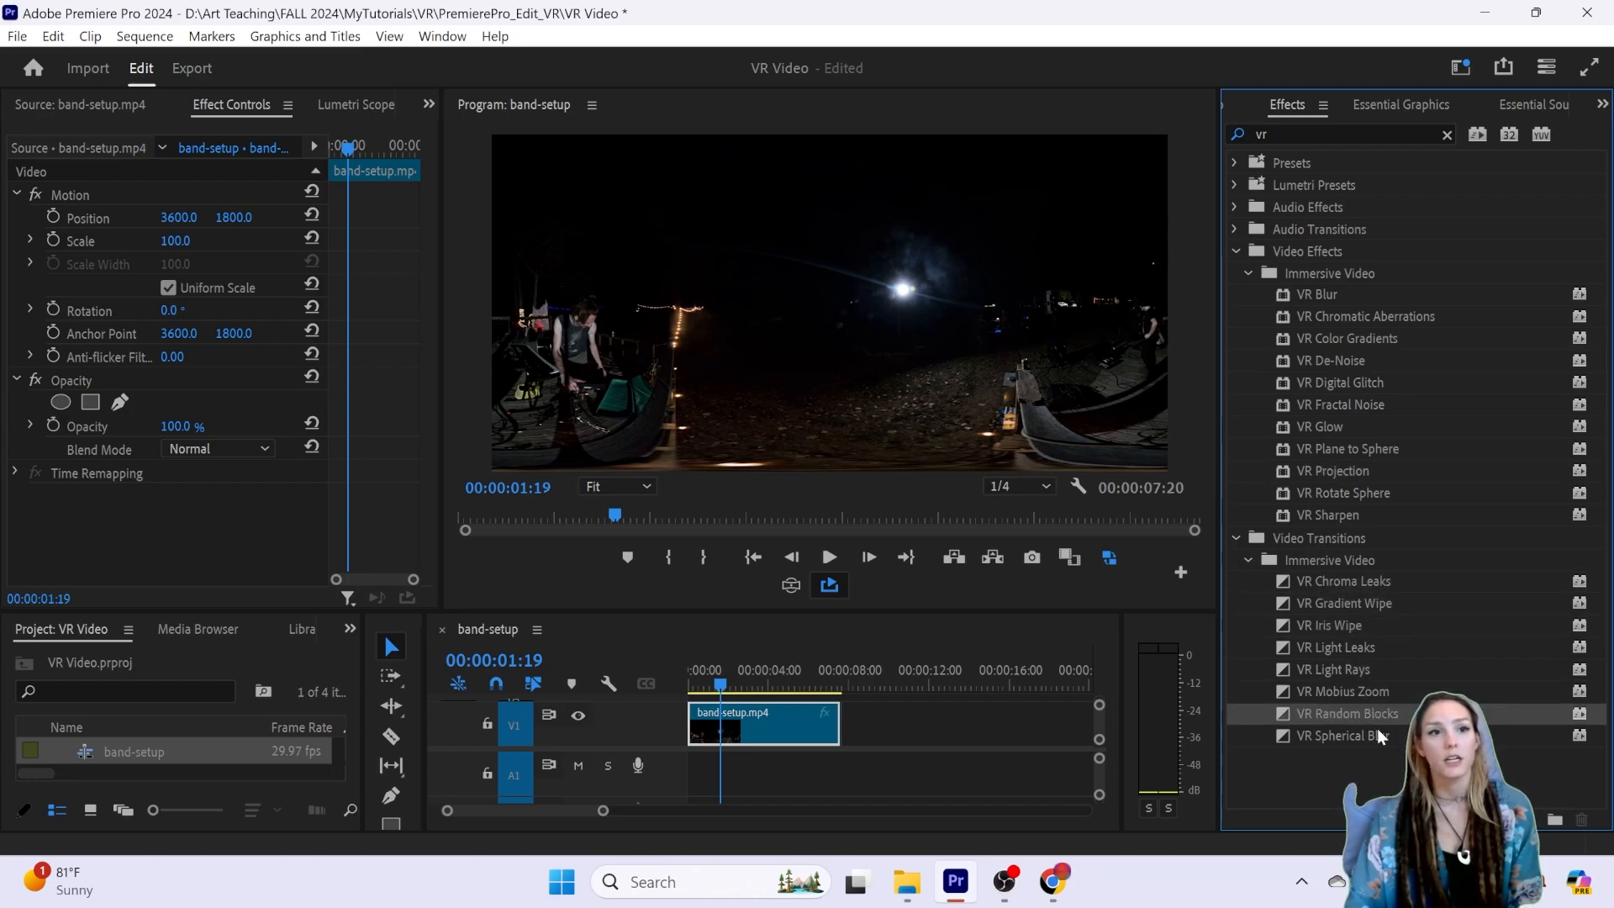
left_click(1377, 732)
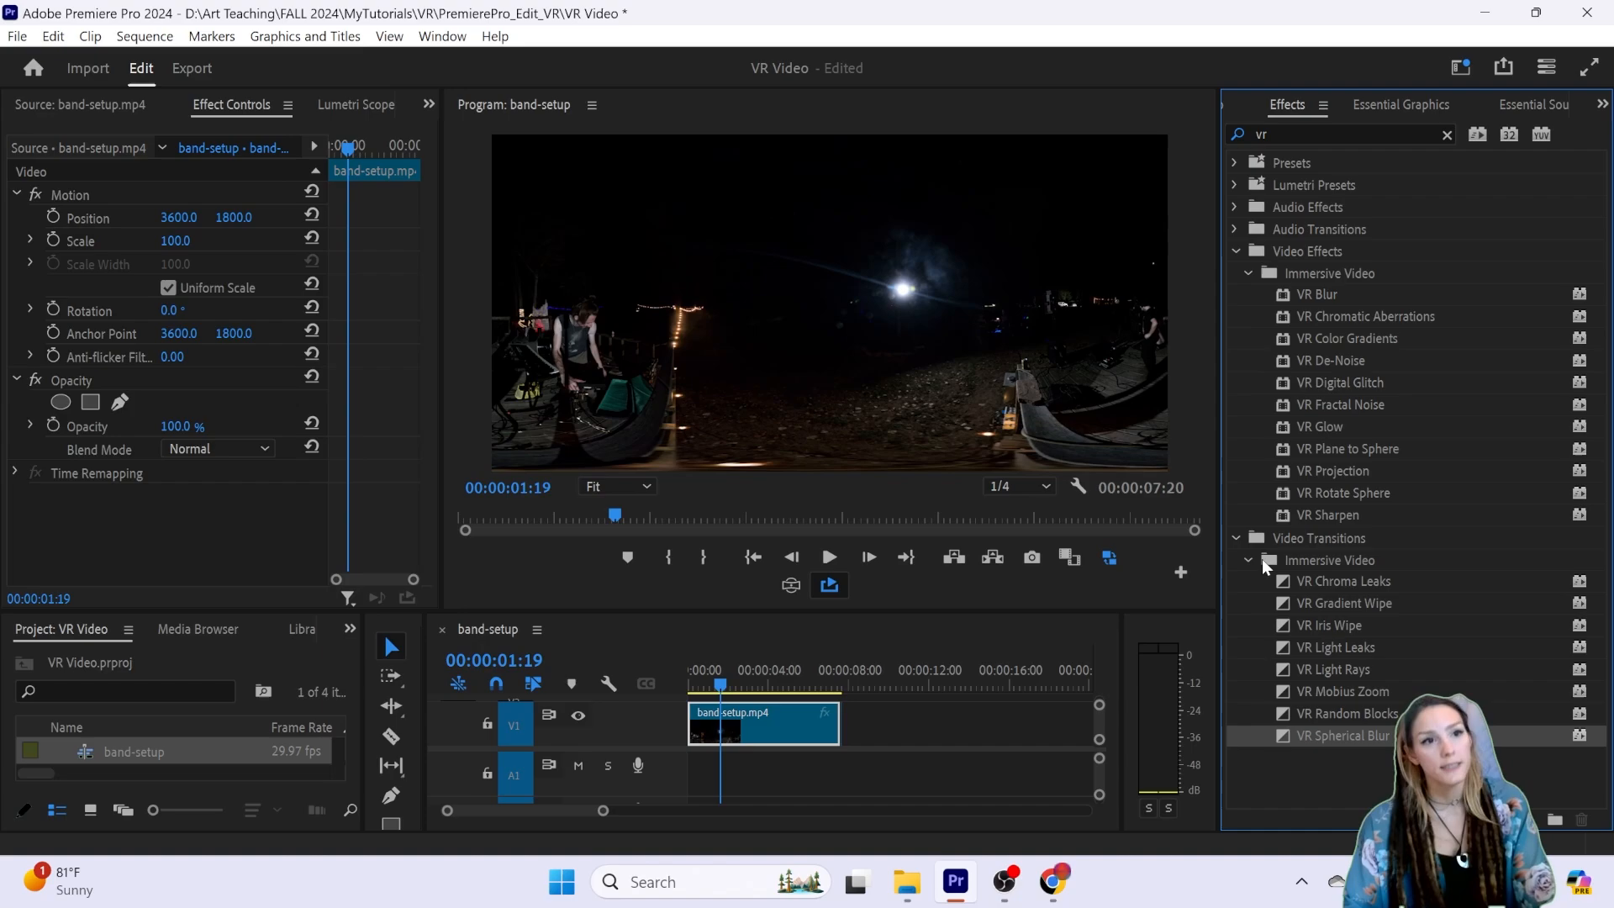
left_click(1241, 538)
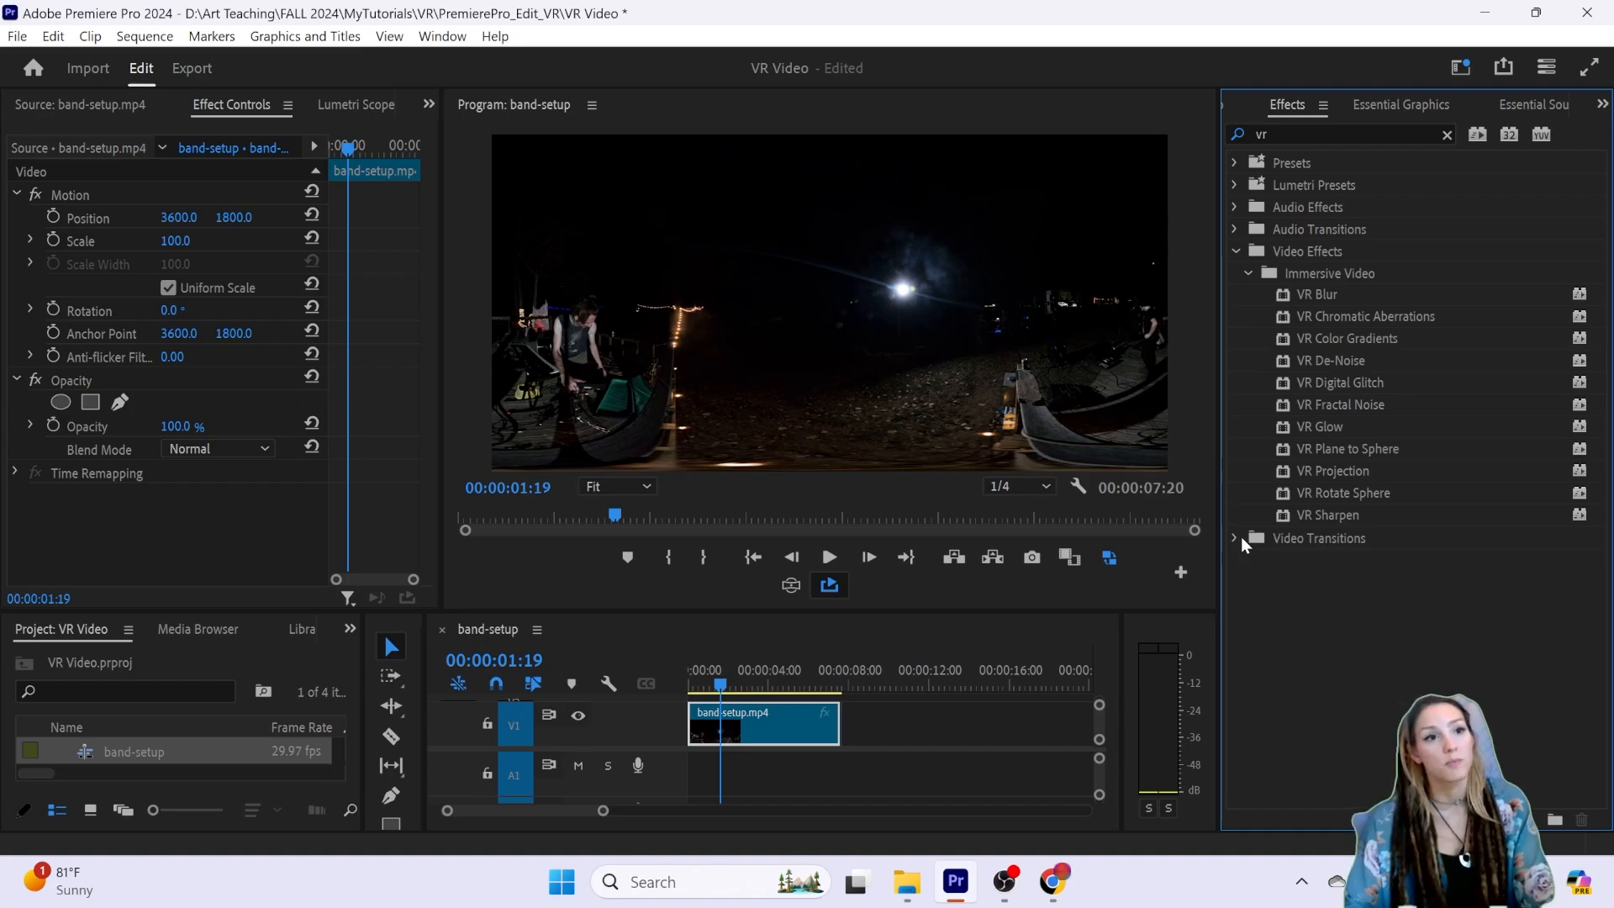
left_click(1235, 251)
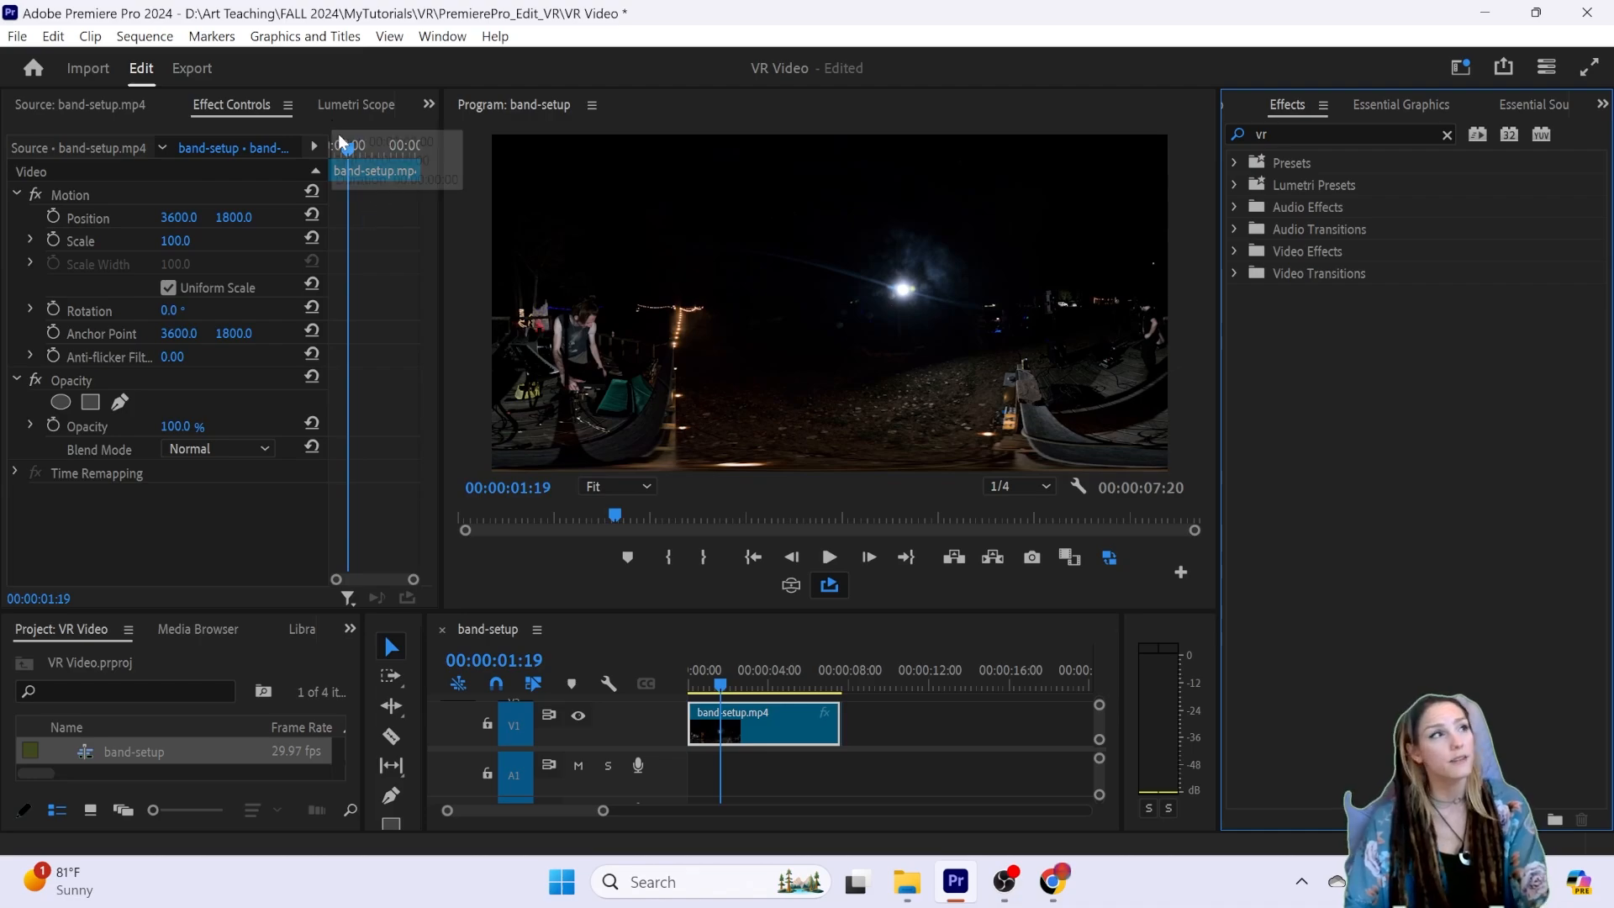
left_click(17, 36)
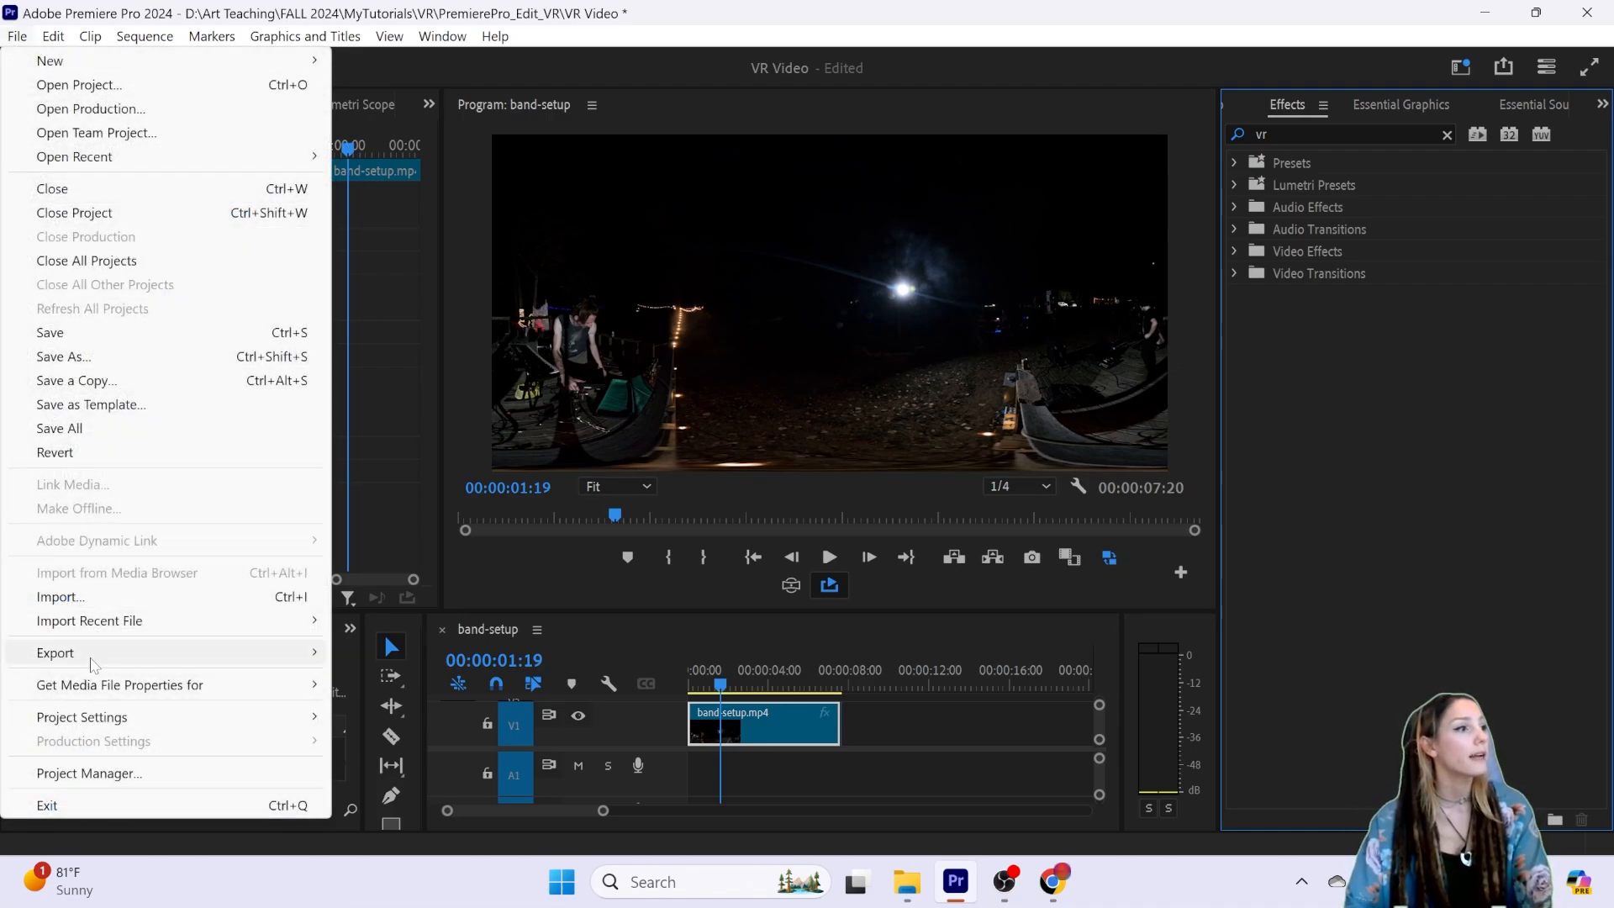
mouse_move(180, 660)
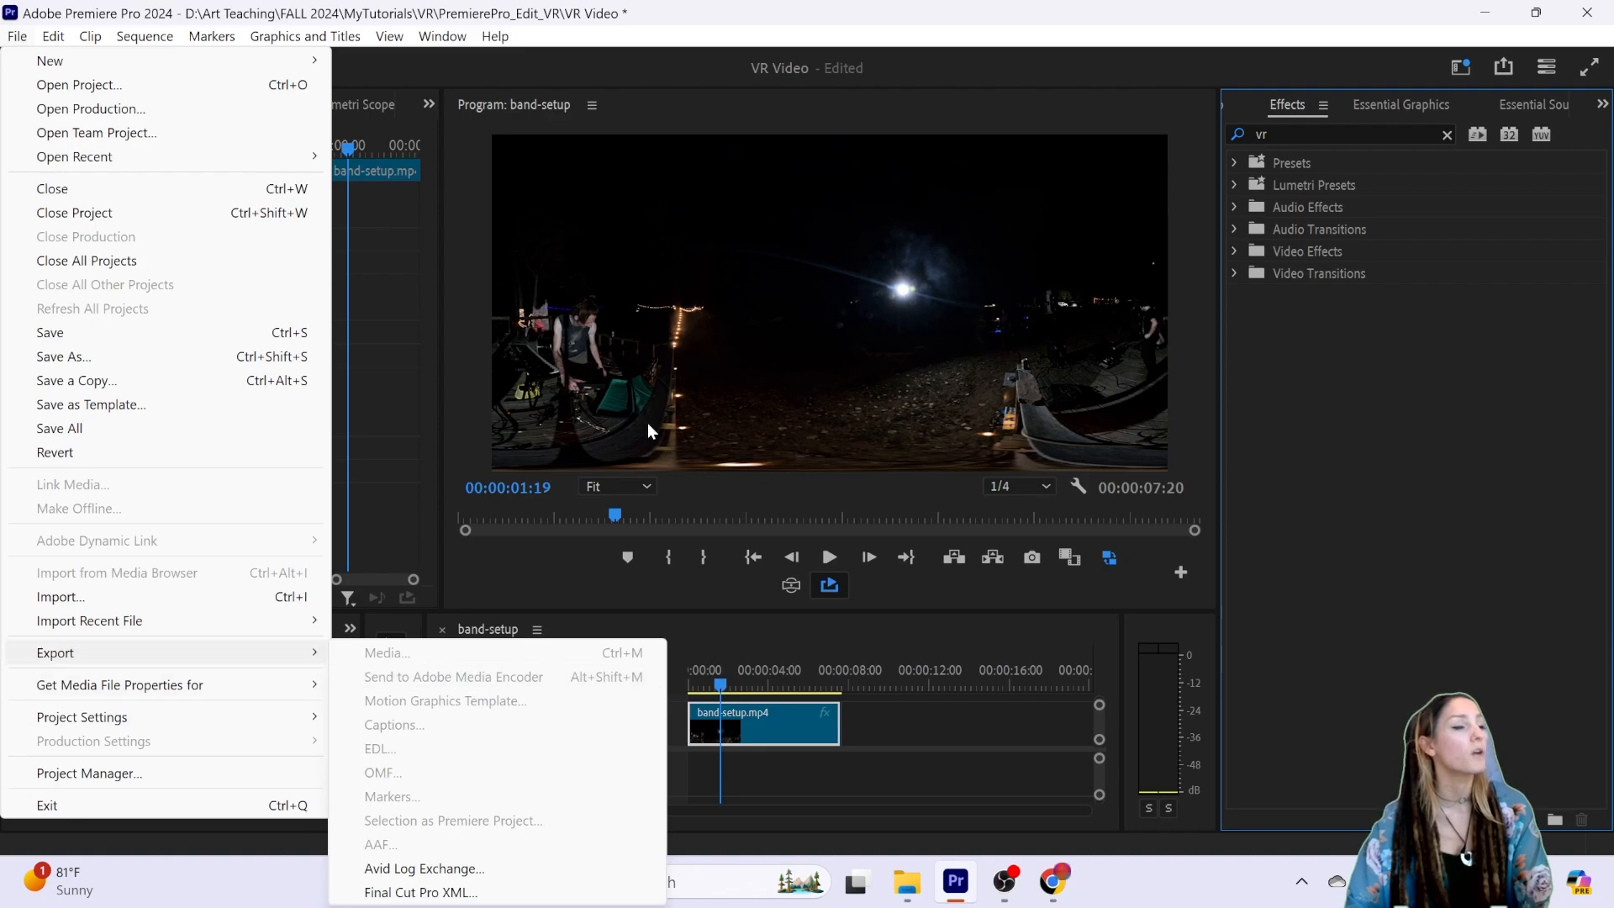
left_click(711, 382)
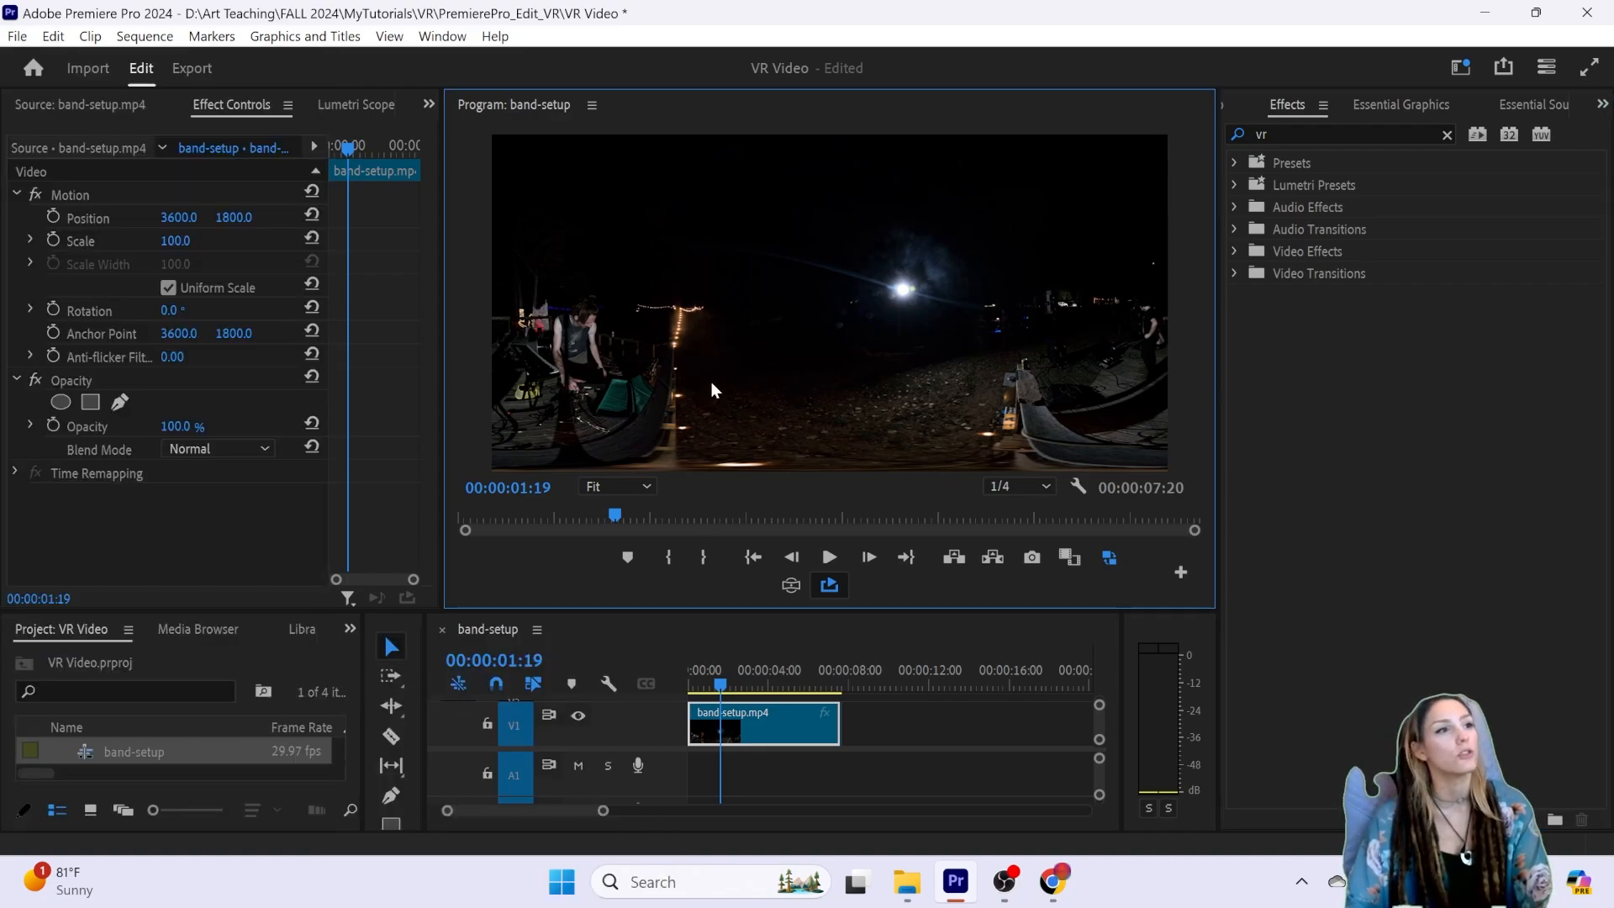
left_click(261, 512)
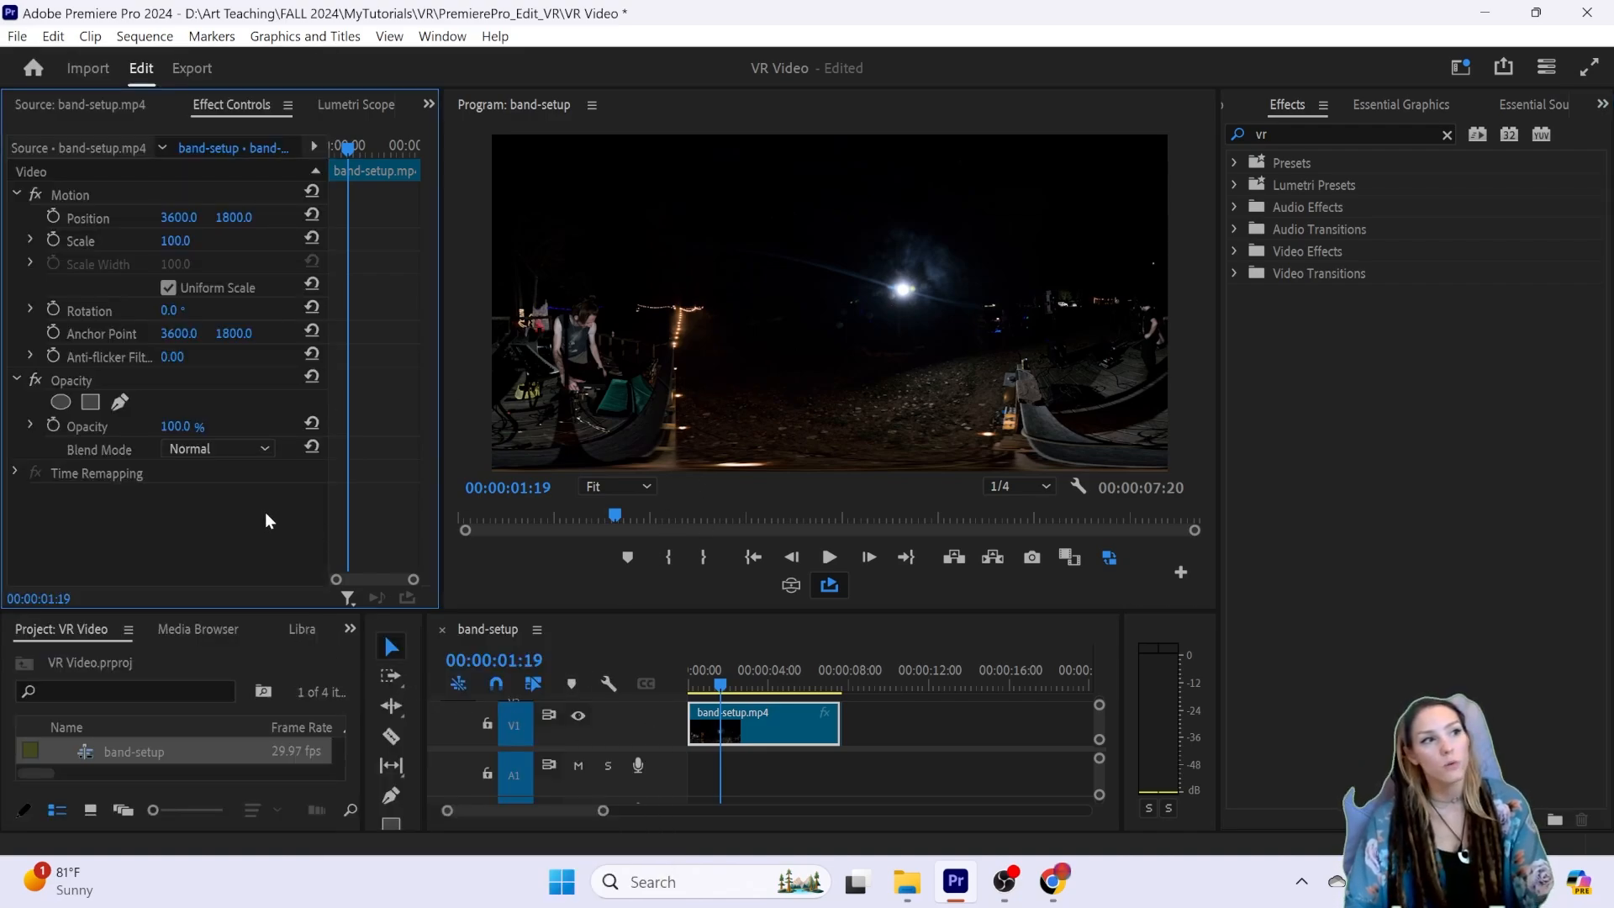
Step: Make the Program monitor active and open the media export settings for the band-setup sequence
left_click(698, 356)
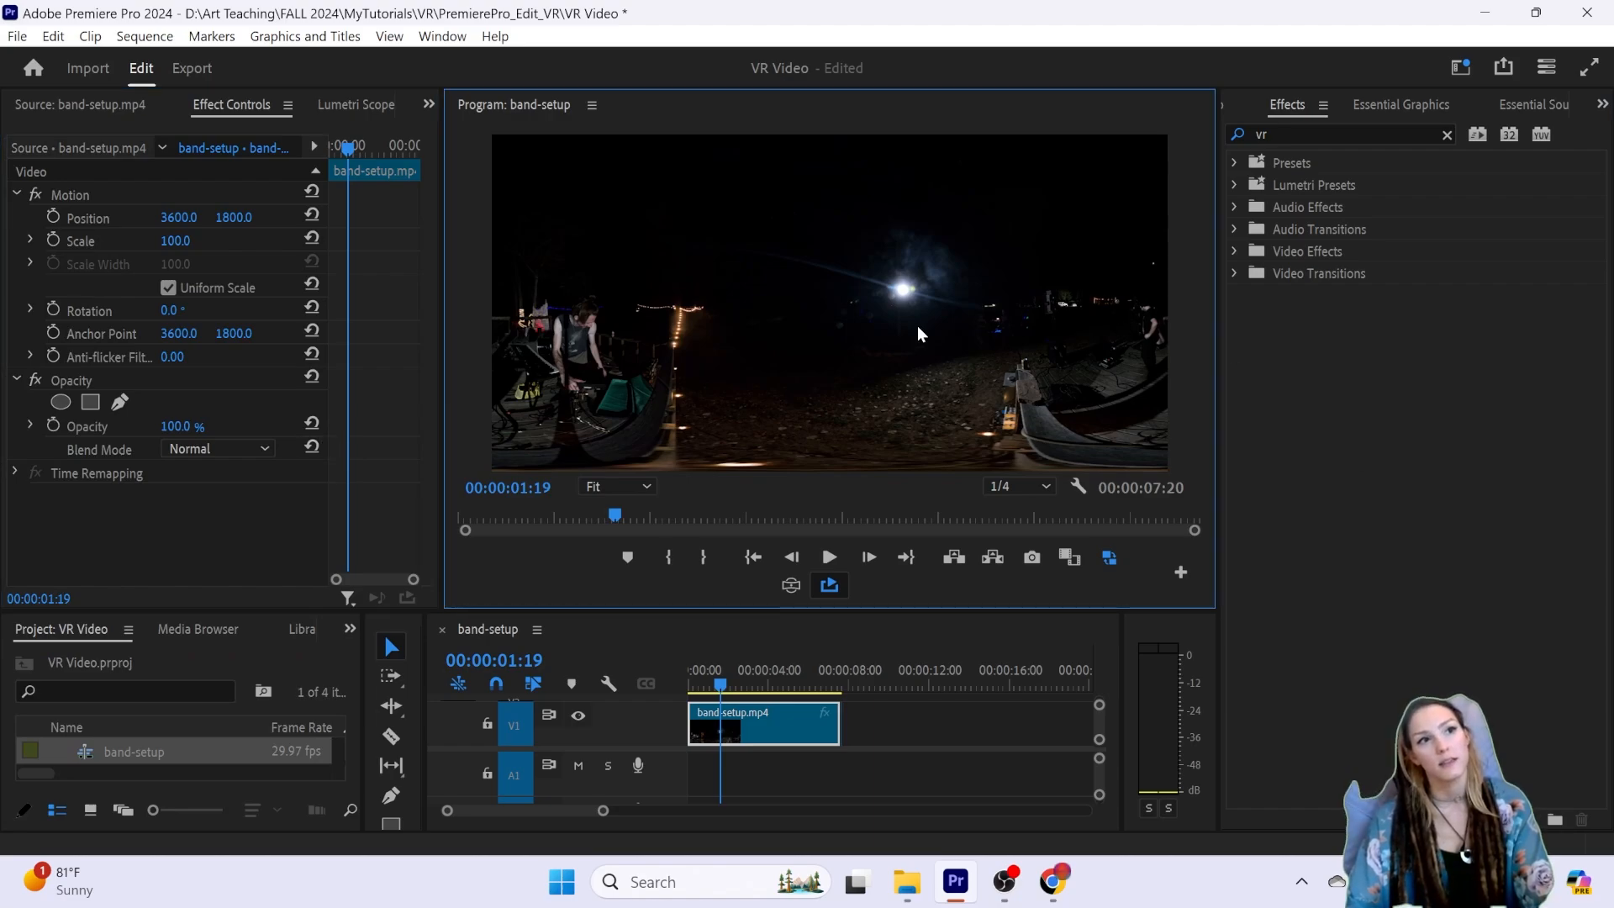
left_click(900, 641)
left_click(686, 349)
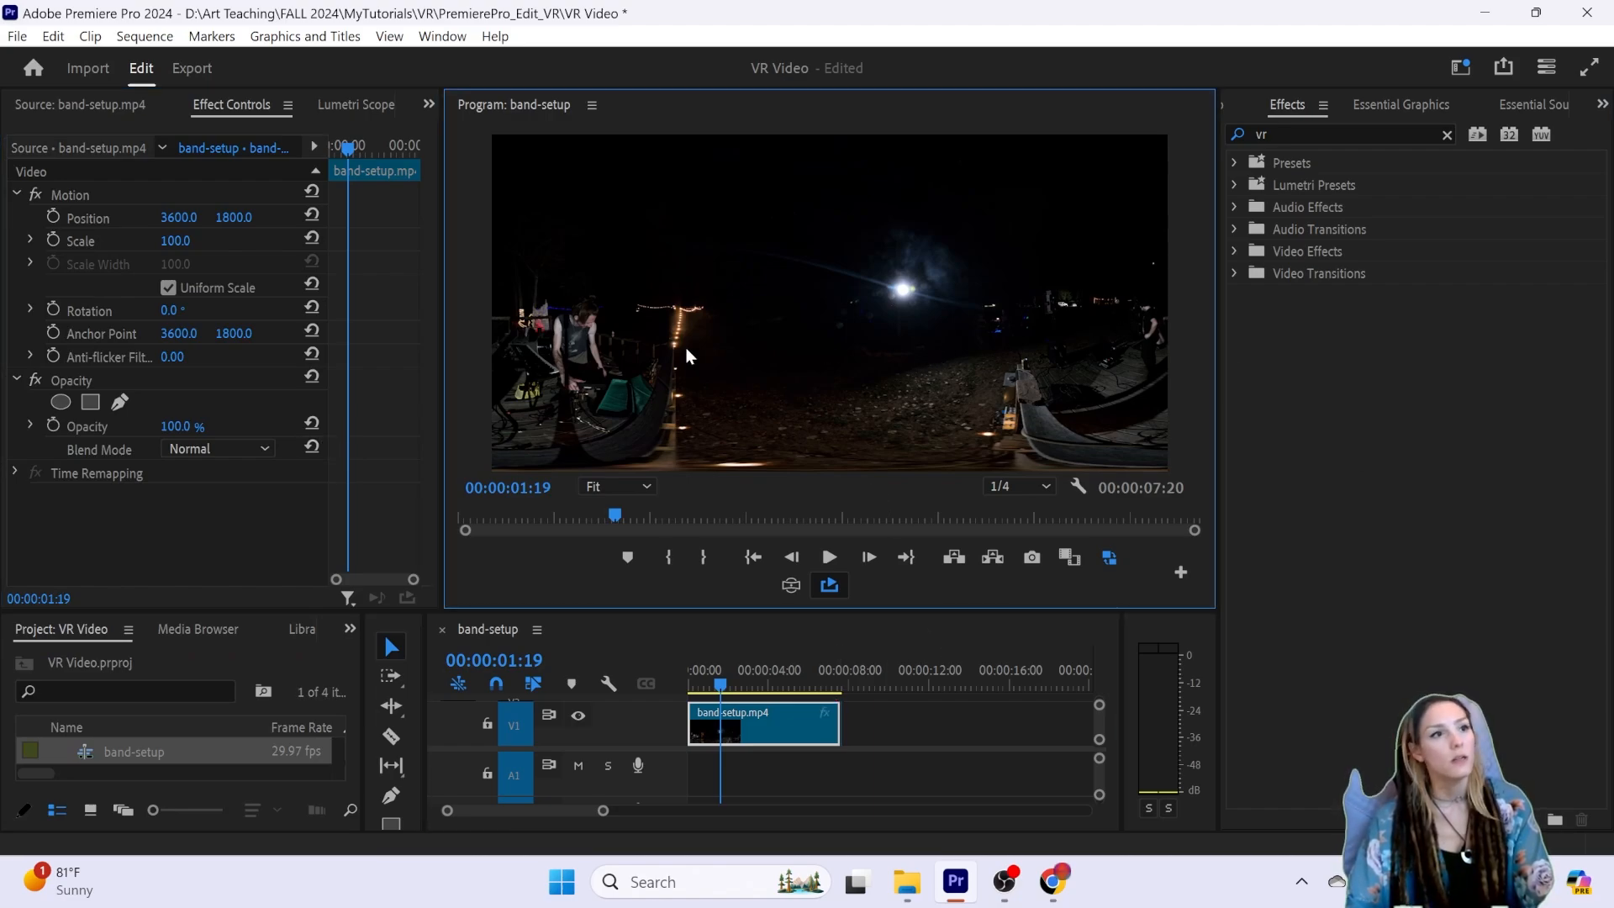
left_click(16, 36)
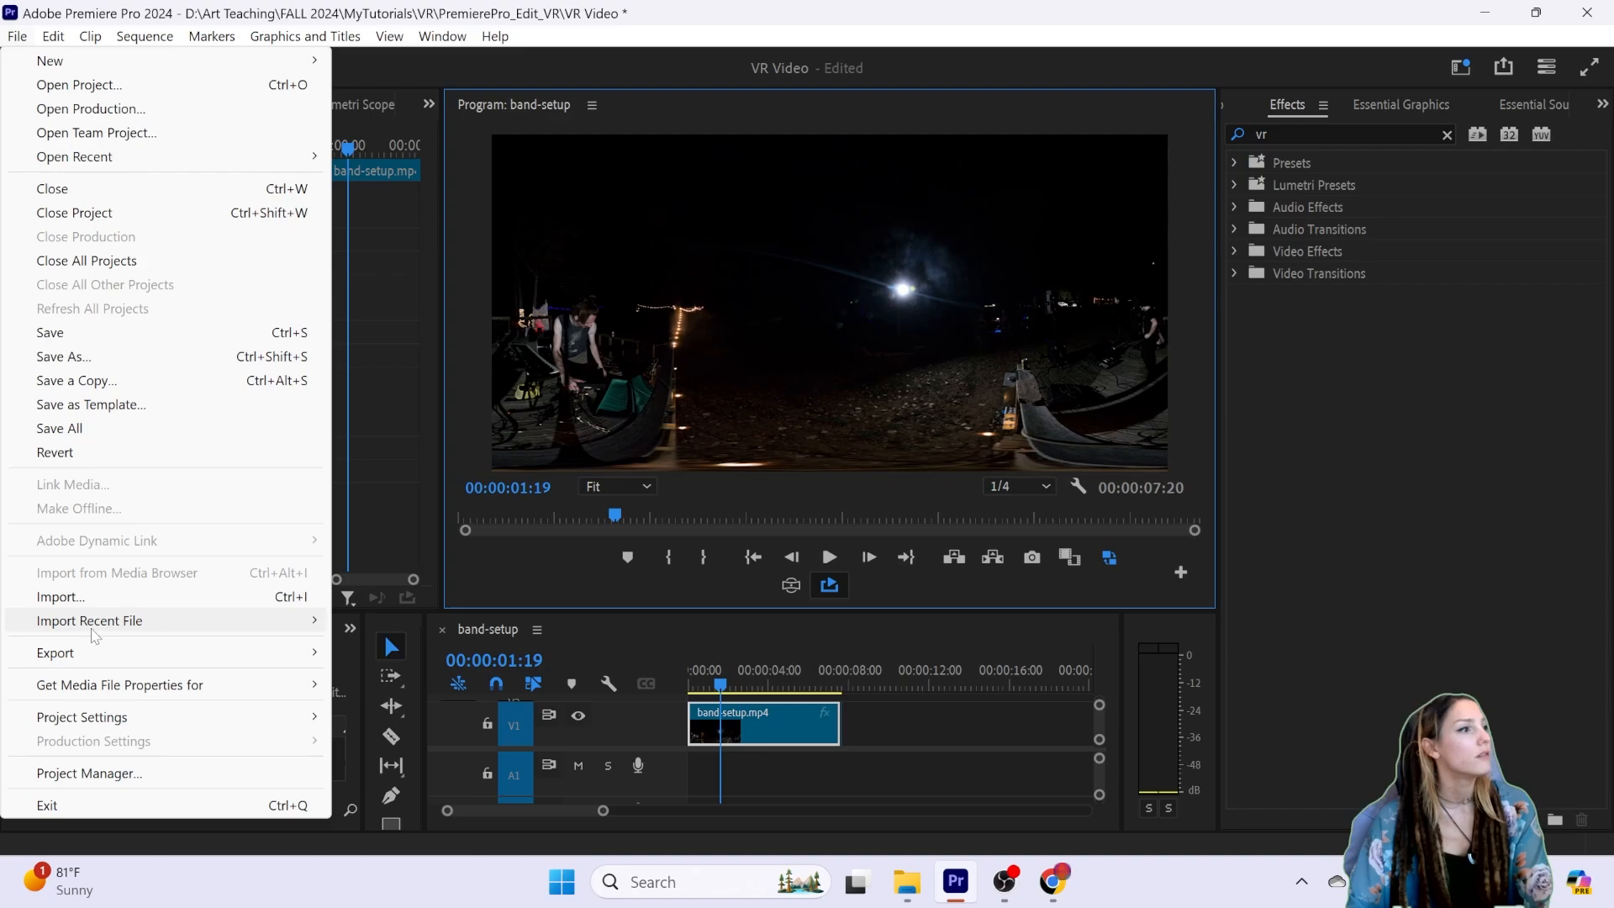
mouse_move(241, 659)
left_click(367, 654)
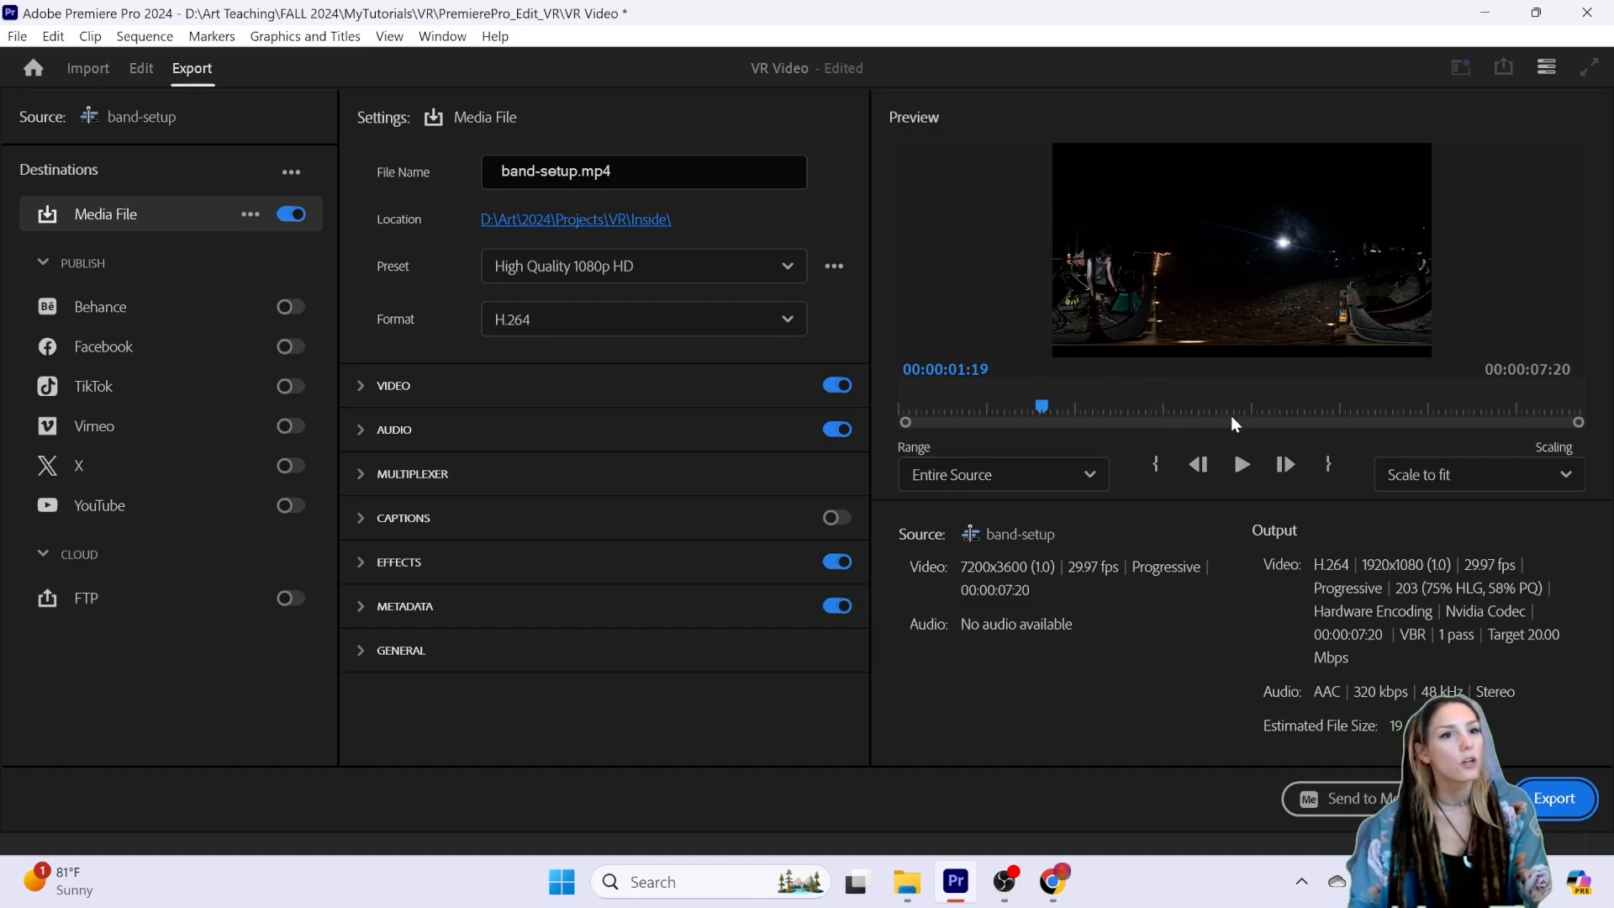
Step: Scrub the export preview to 00:00:00:18 and check the output file name
left_click_drag(1291, 406, 951, 405)
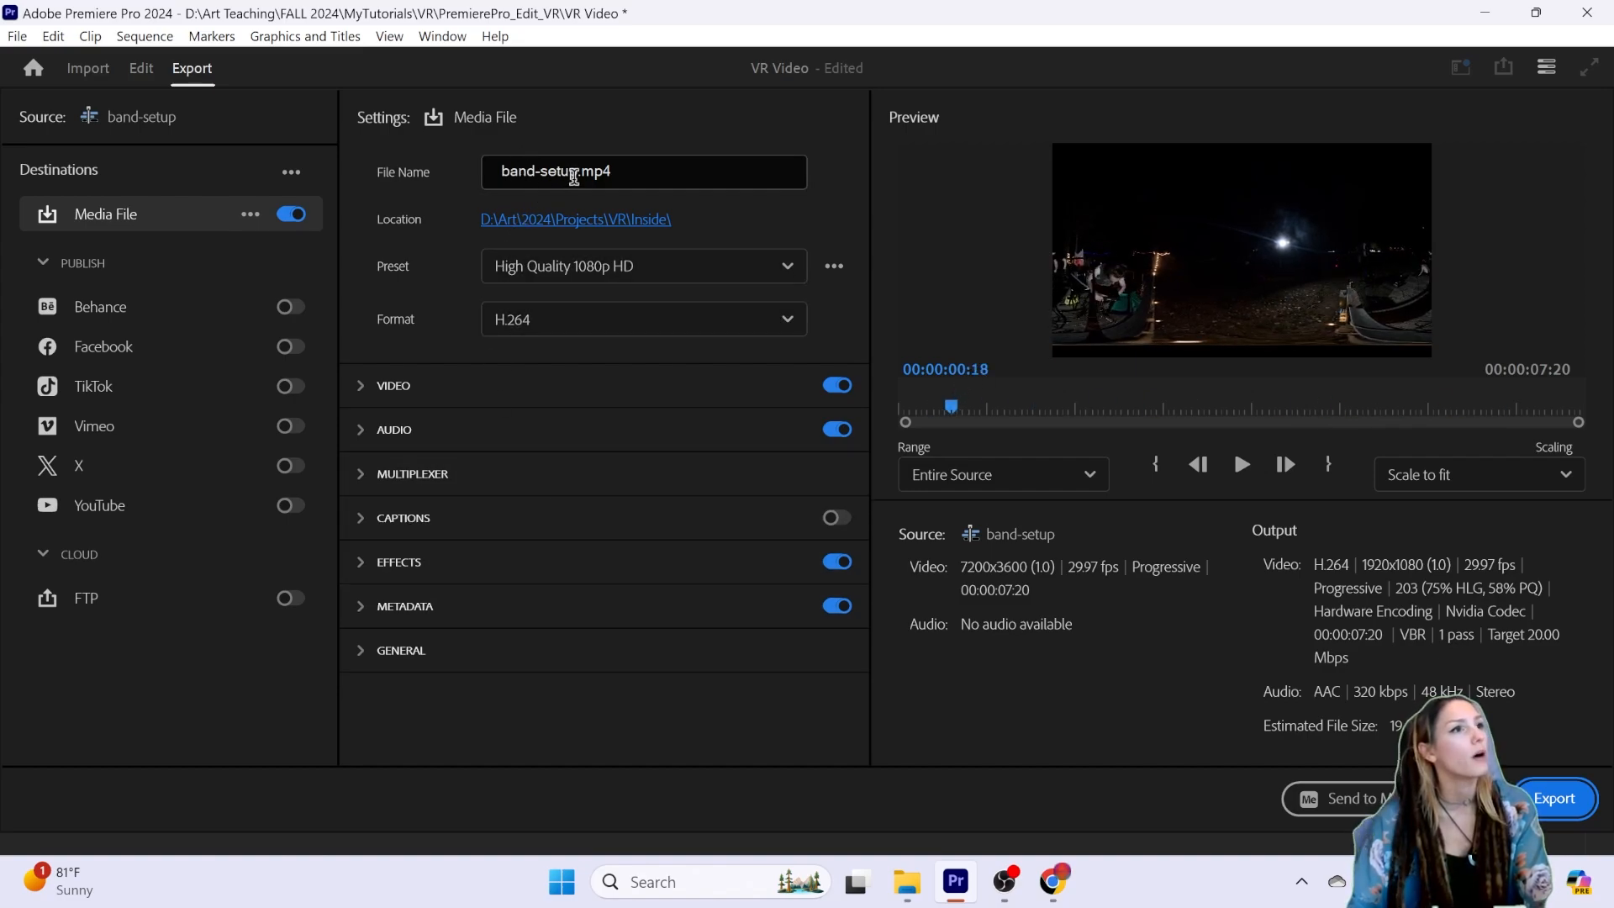
left_click_drag(577, 175, 474, 177)
left_click(582, 169)
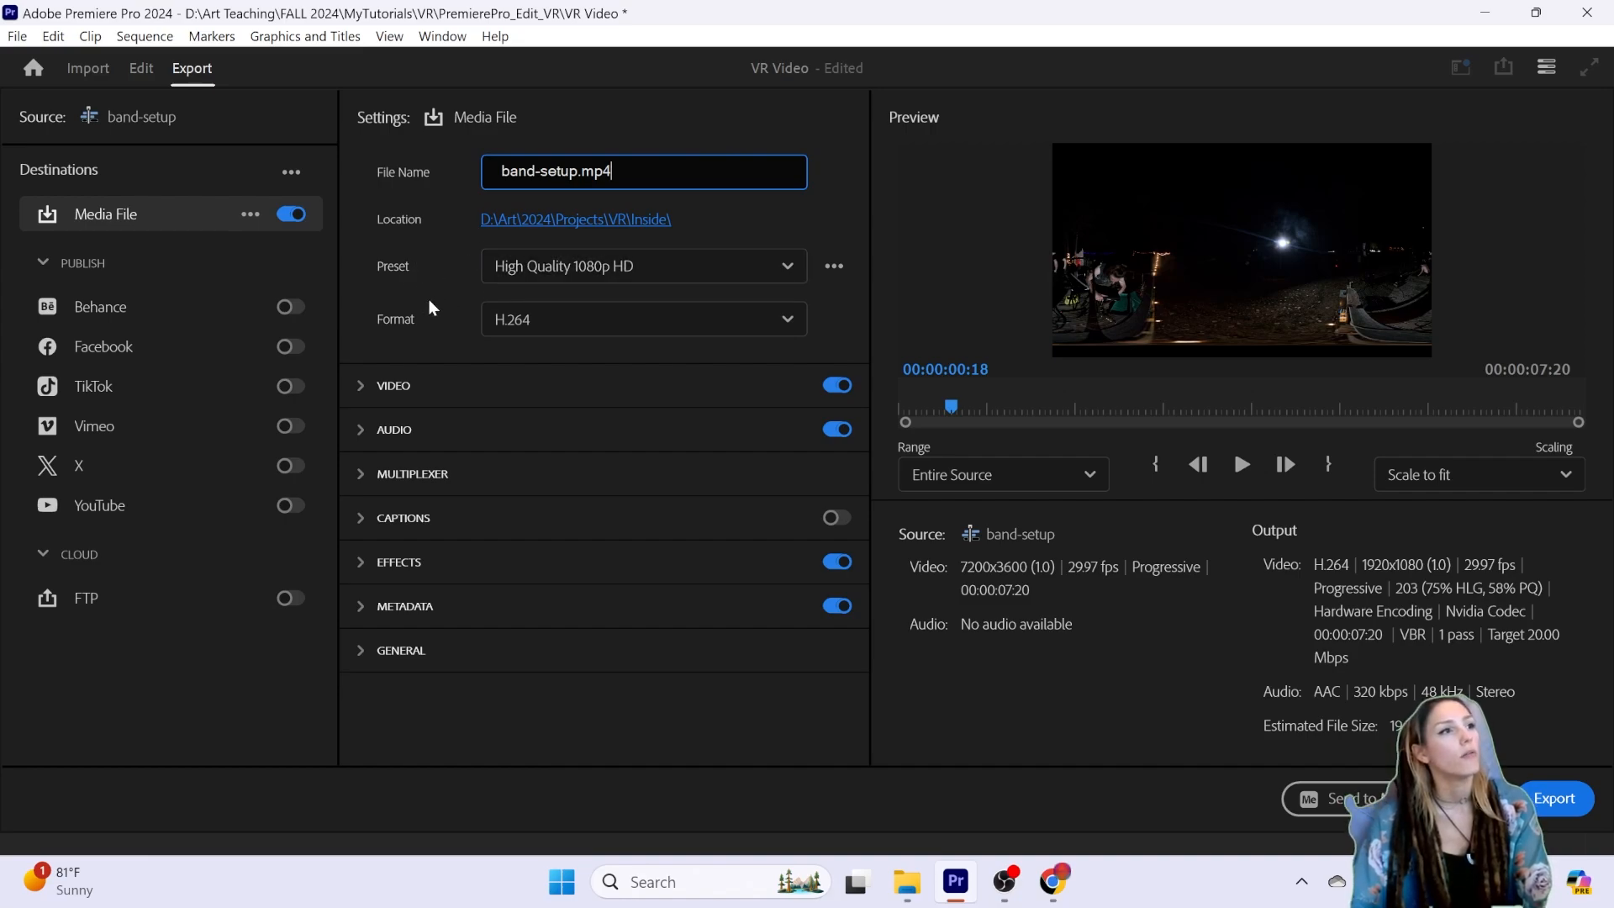
Step: Choose the Match Source - Adaptive High Bitrate export preset and reselect H.264 as the format
left_click(639, 270)
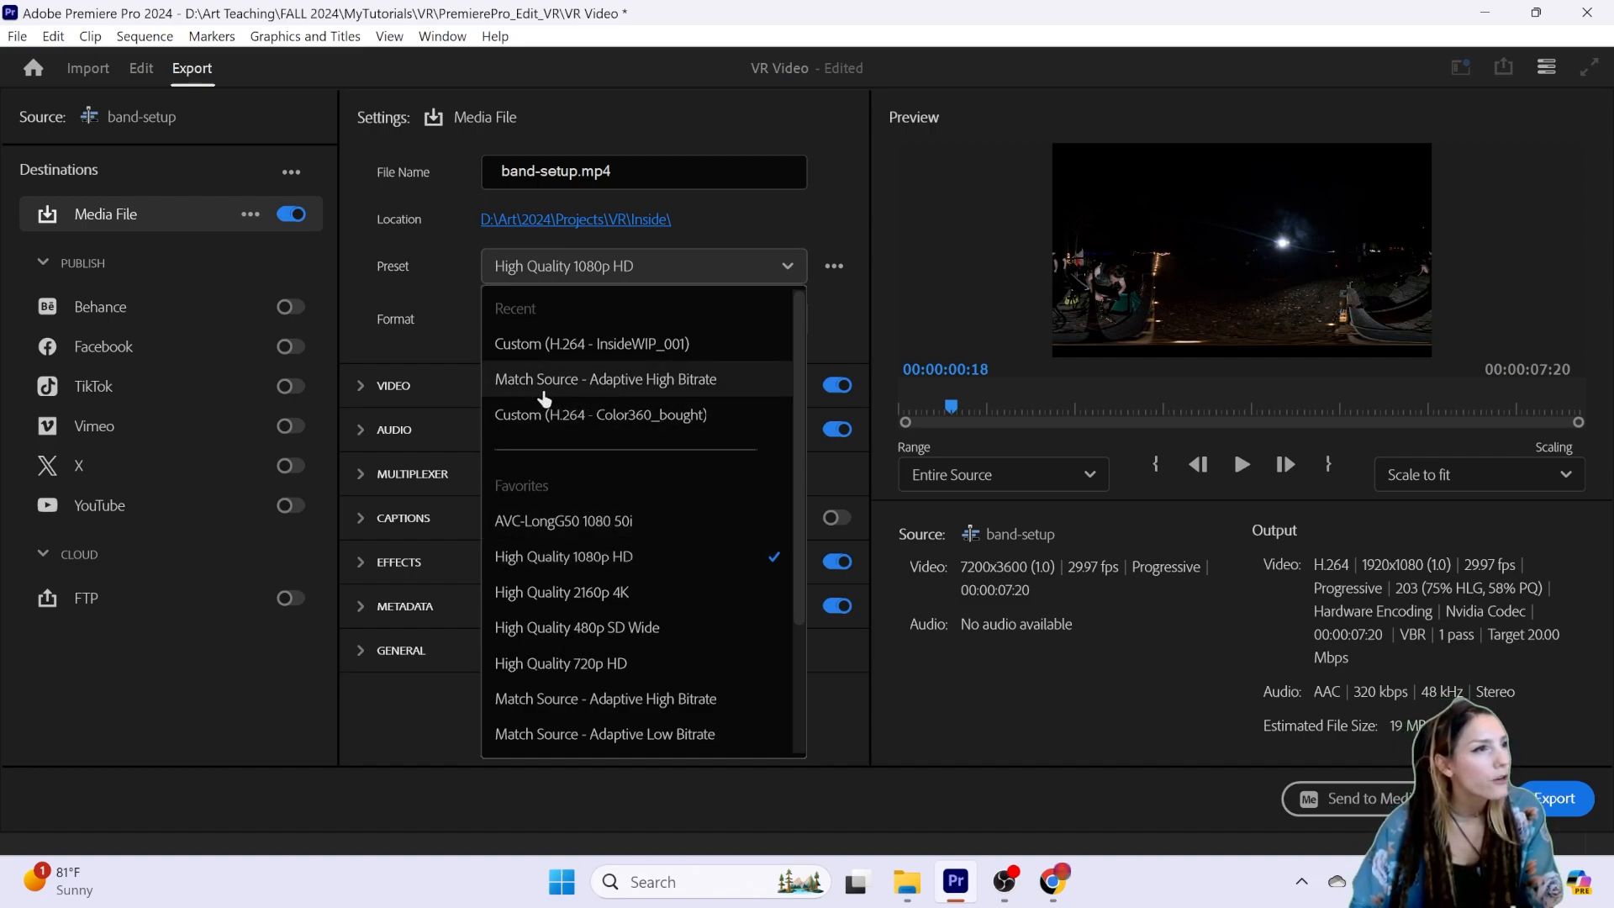
left_click(617, 383)
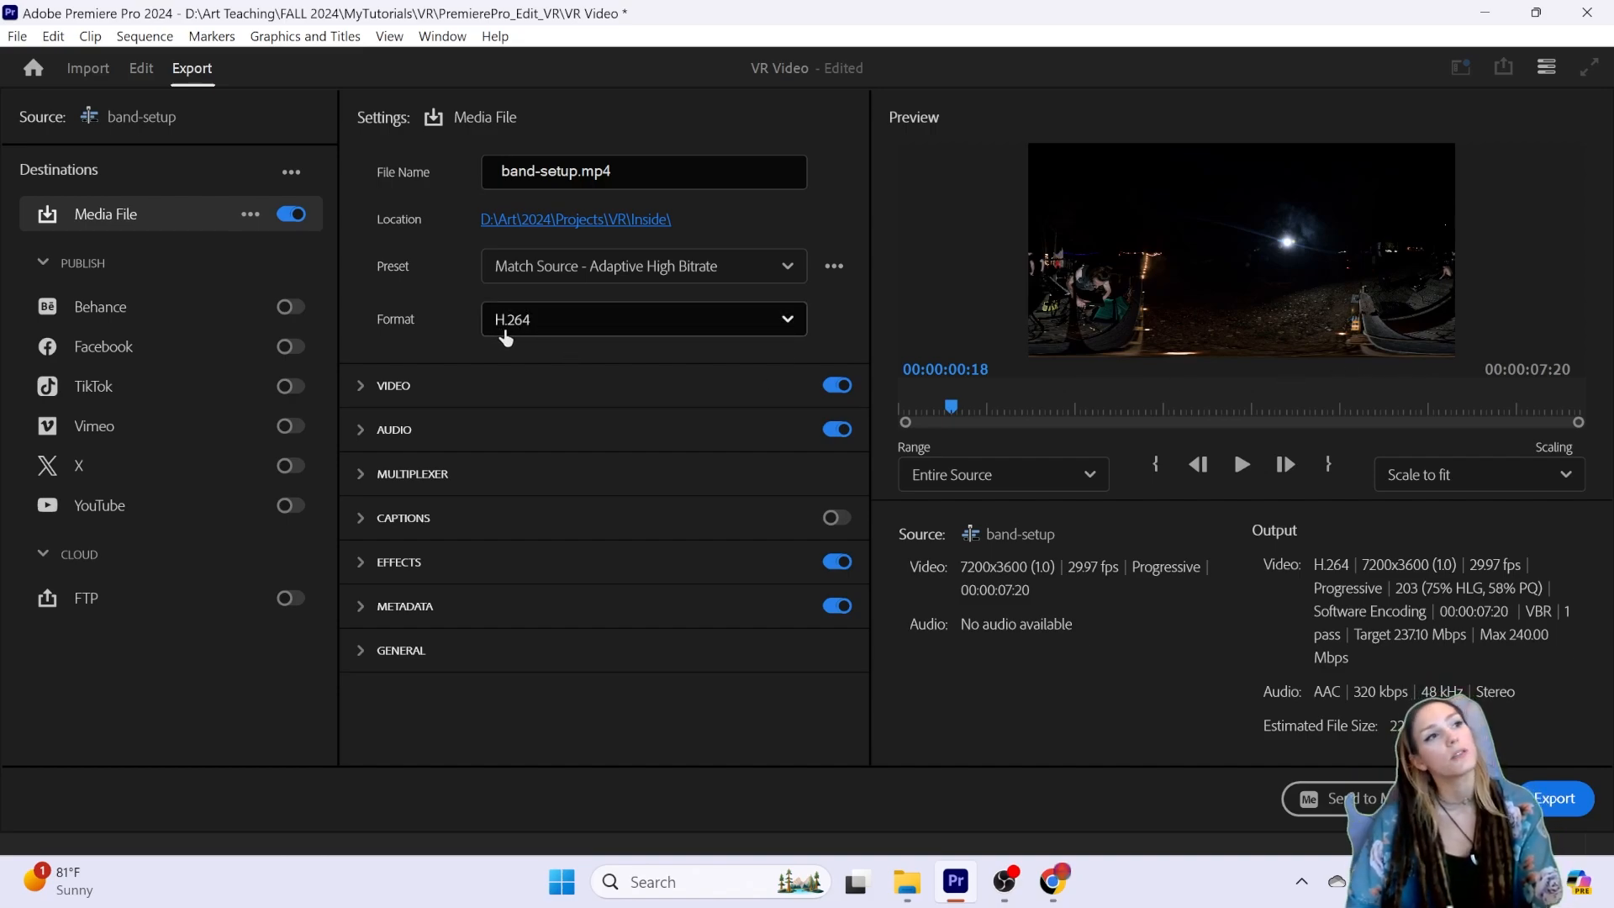
left_click(575, 334)
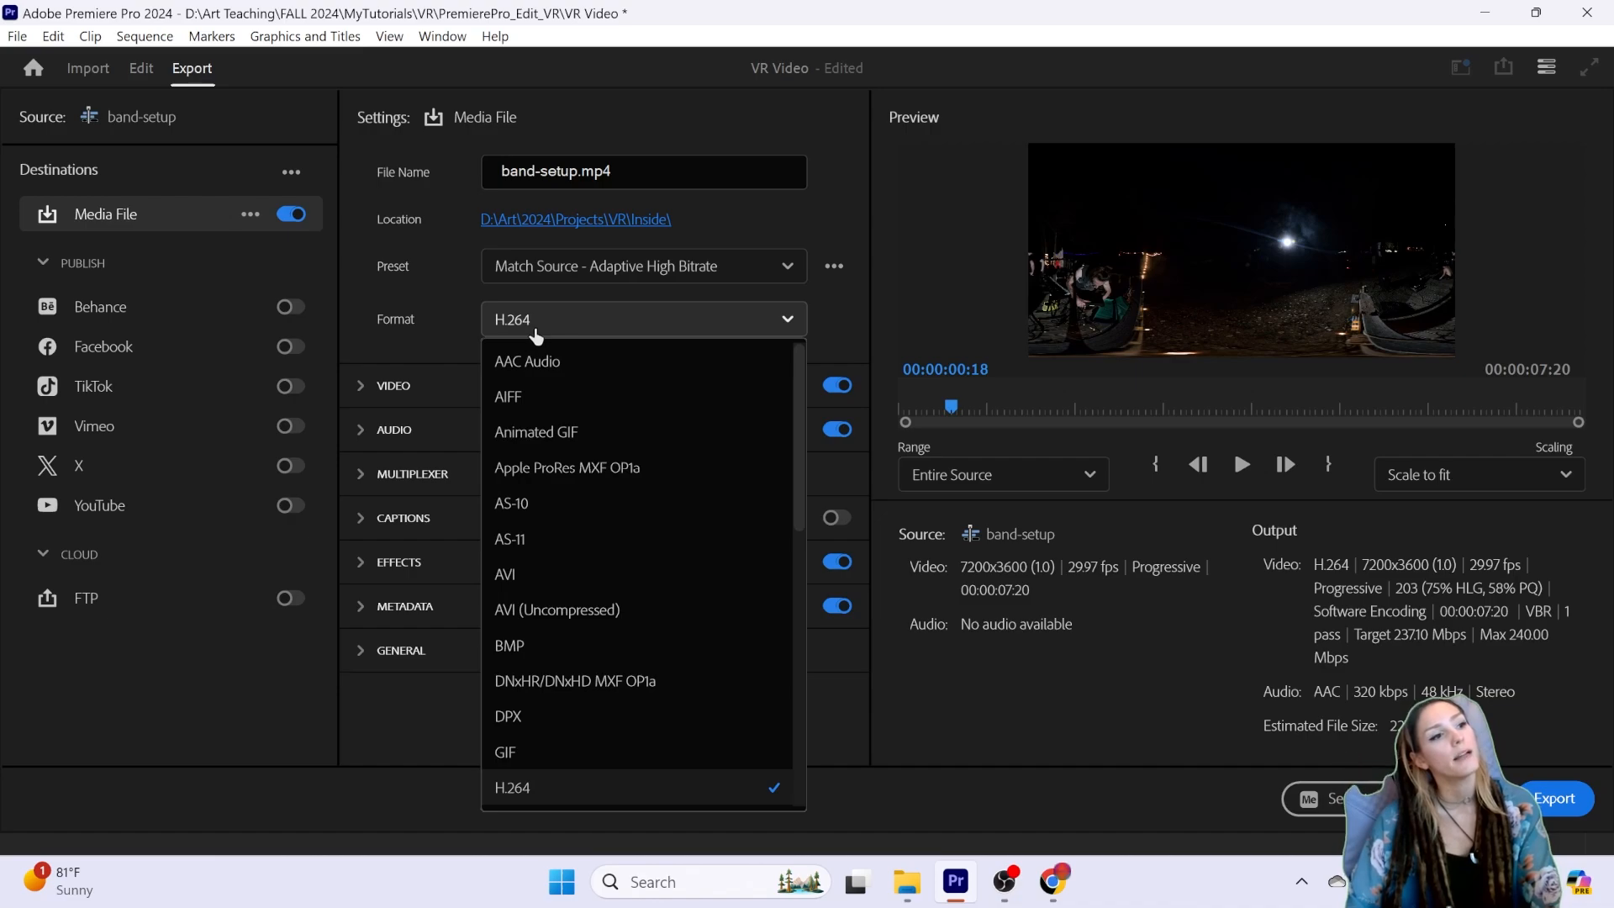
scroll(588, 774, "down", 1)
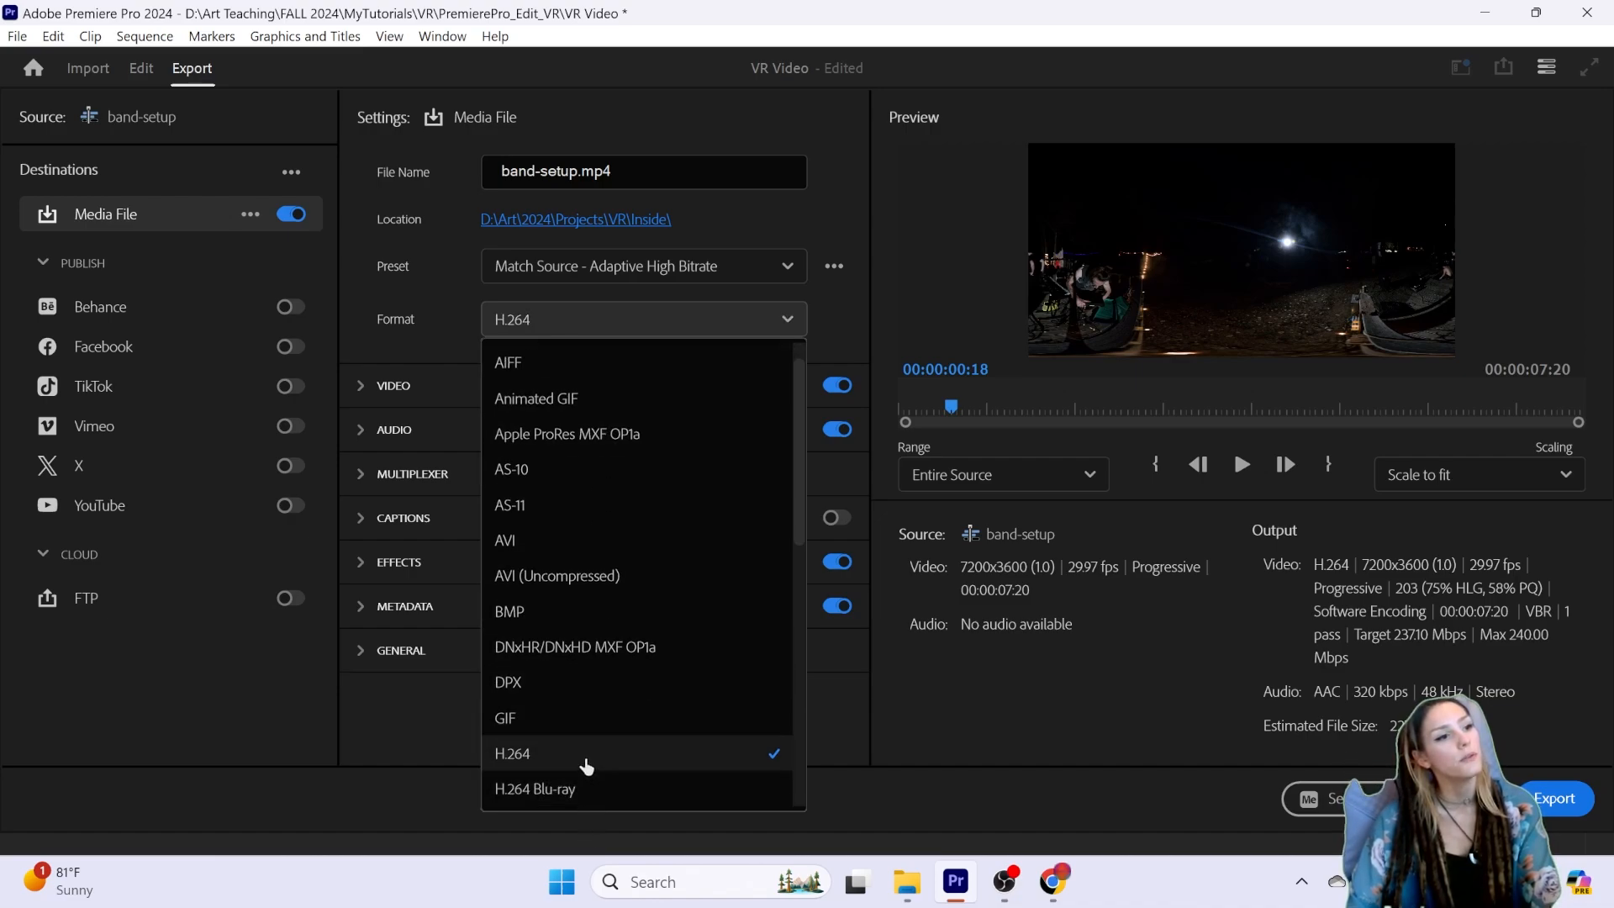
left_click(587, 765)
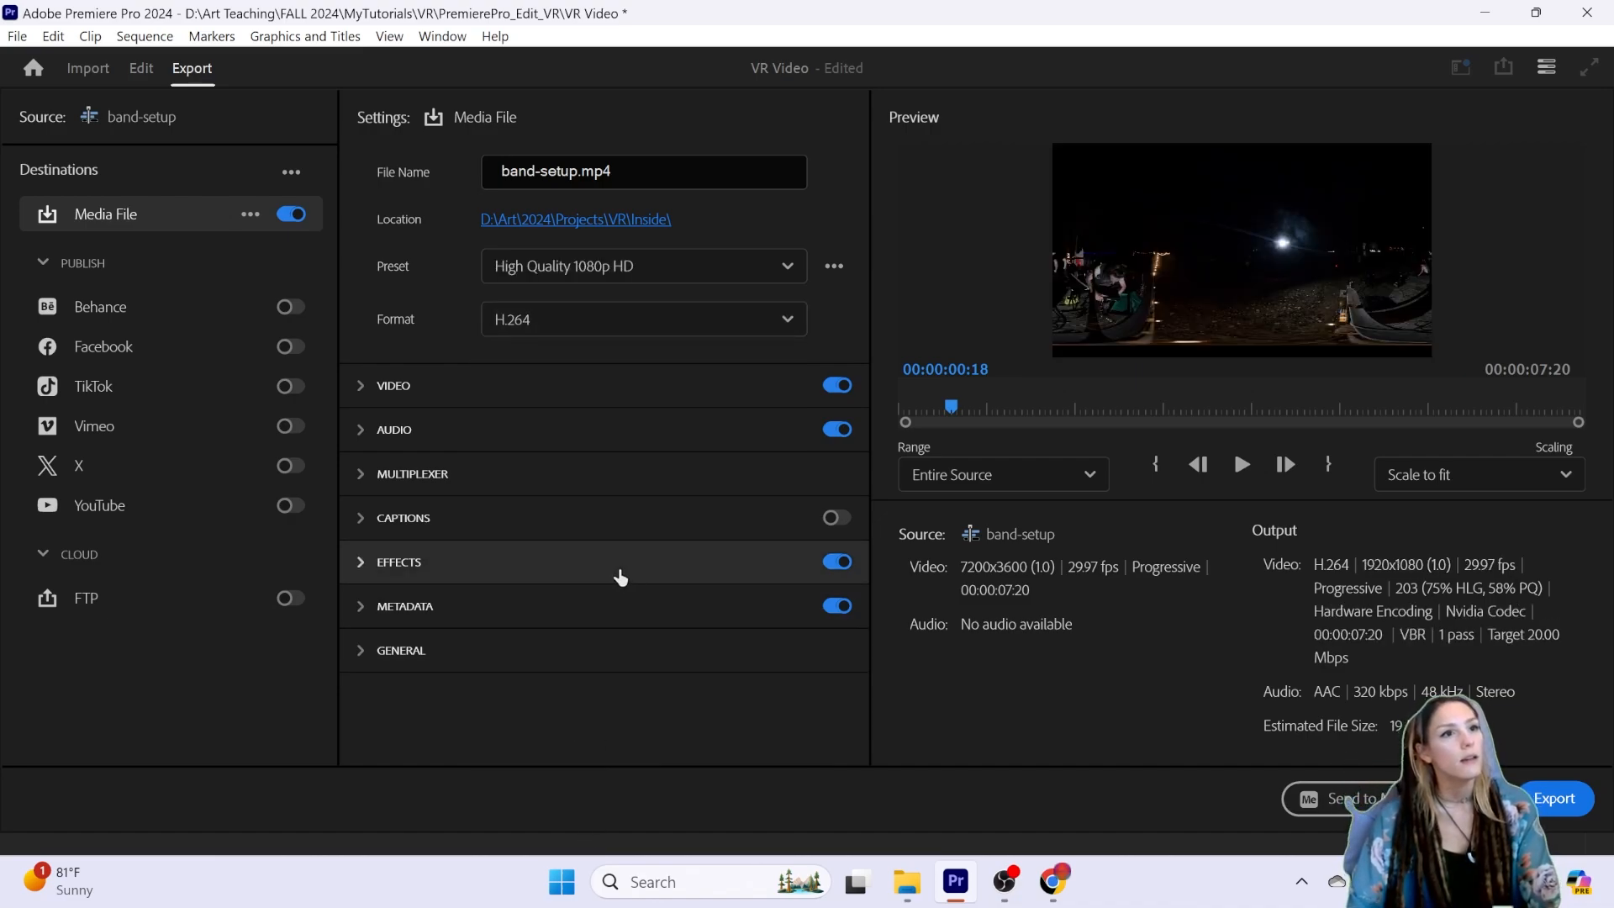
Step: Set the H.264 export's preset to Match Source - Adaptive High Bitrate
left_click(666, 266)
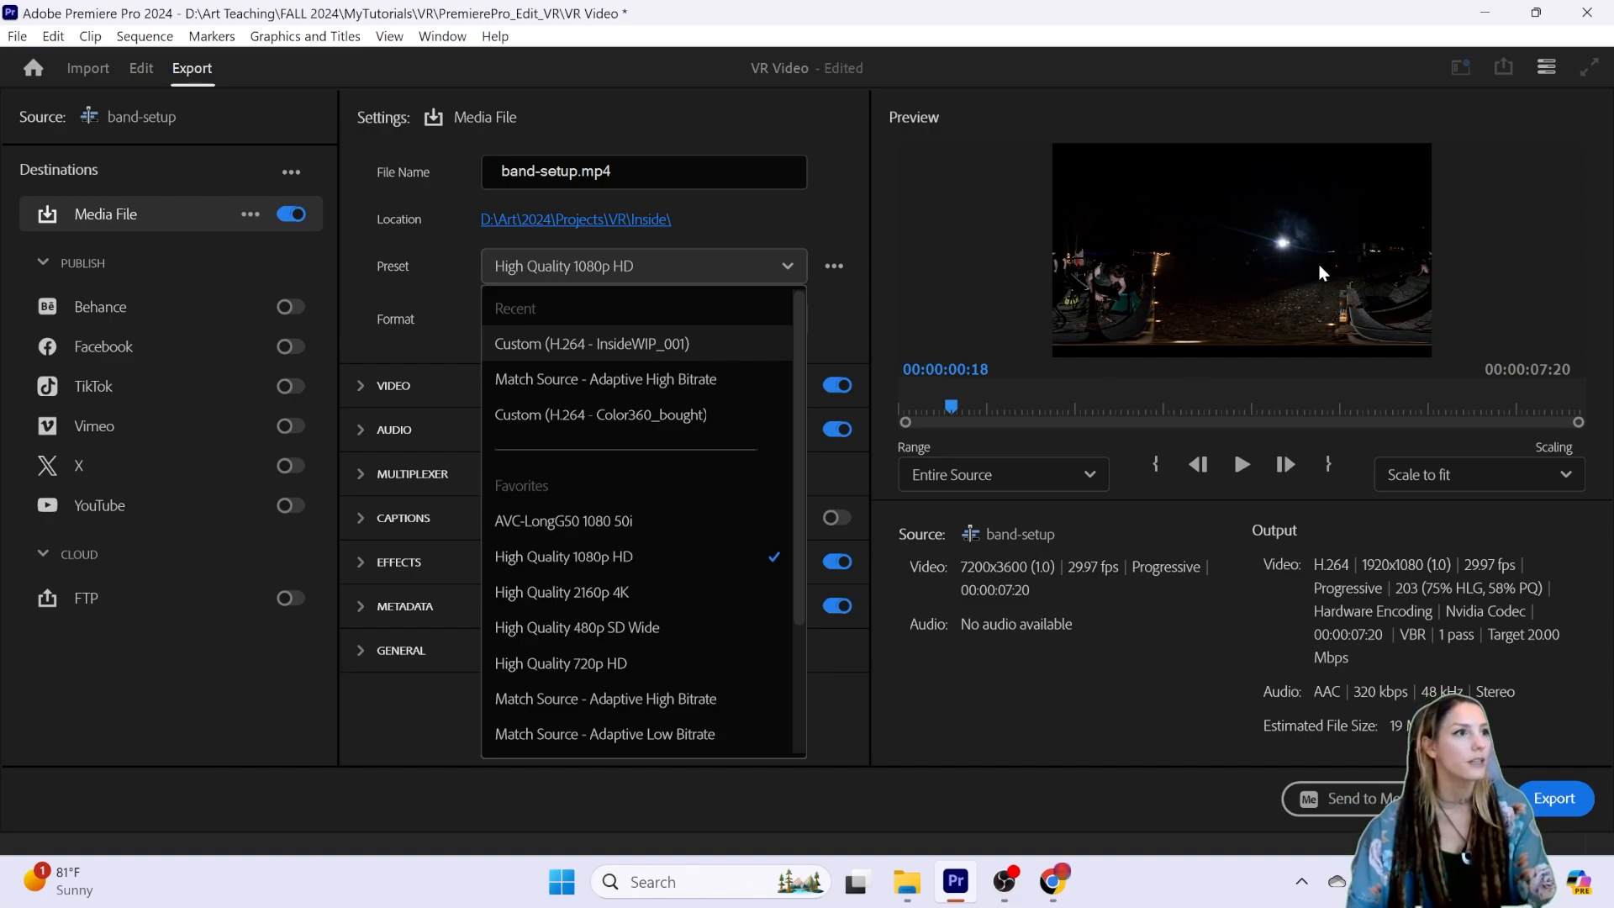
left_click(558, 380)
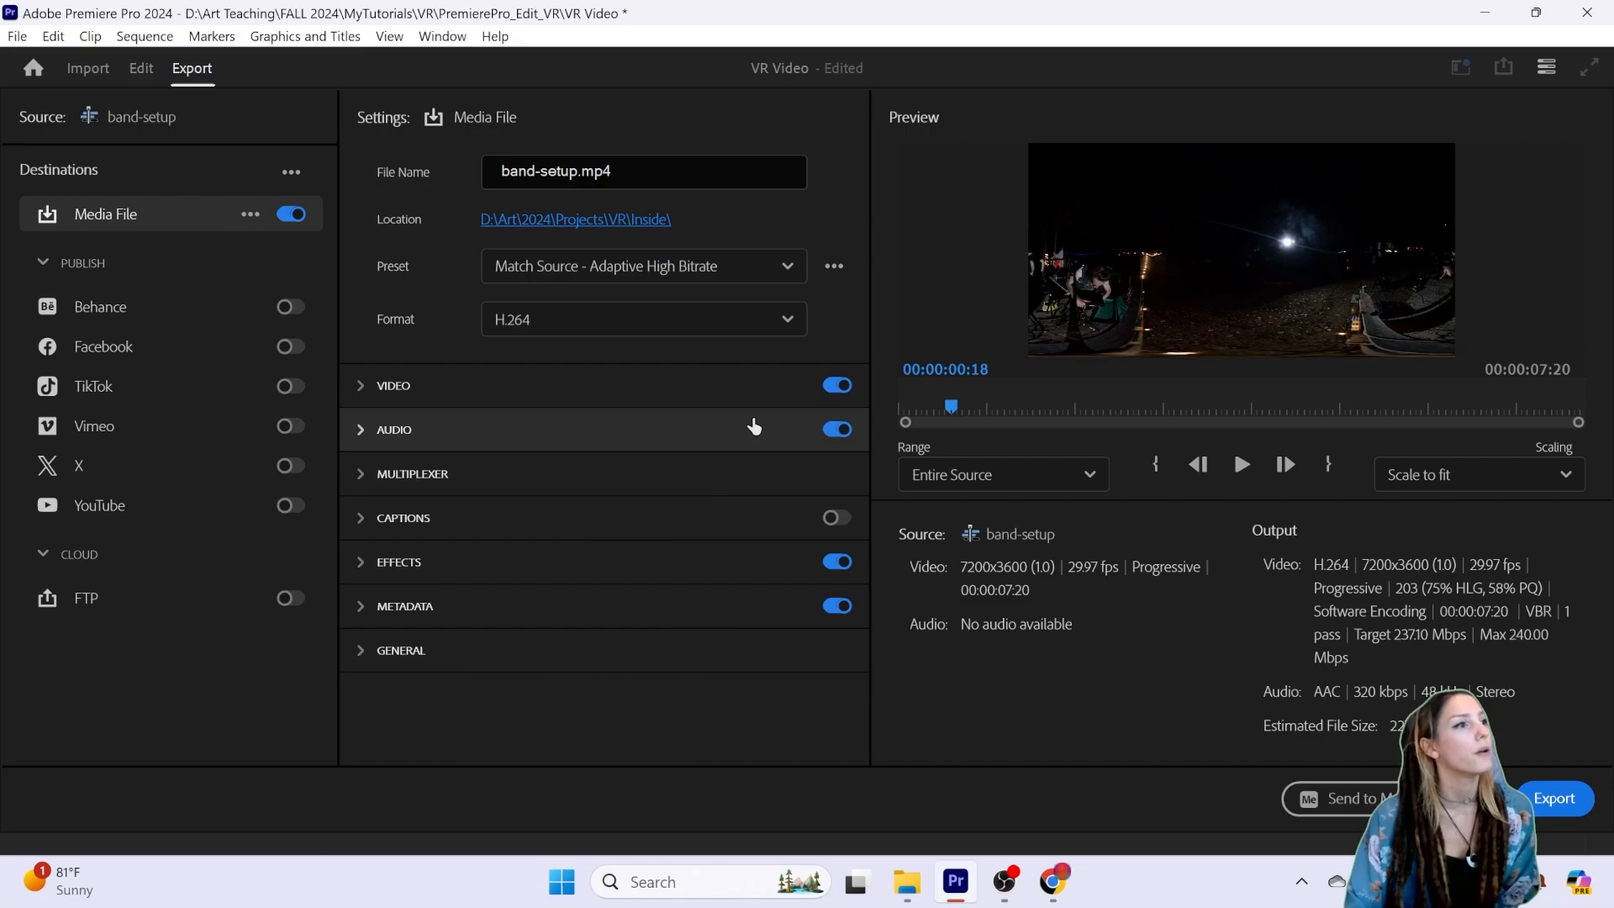
Step: Enable Render at Maximum Depth and Use Maximum Render Quality in the export's extended video settings
left_click(361, 388)
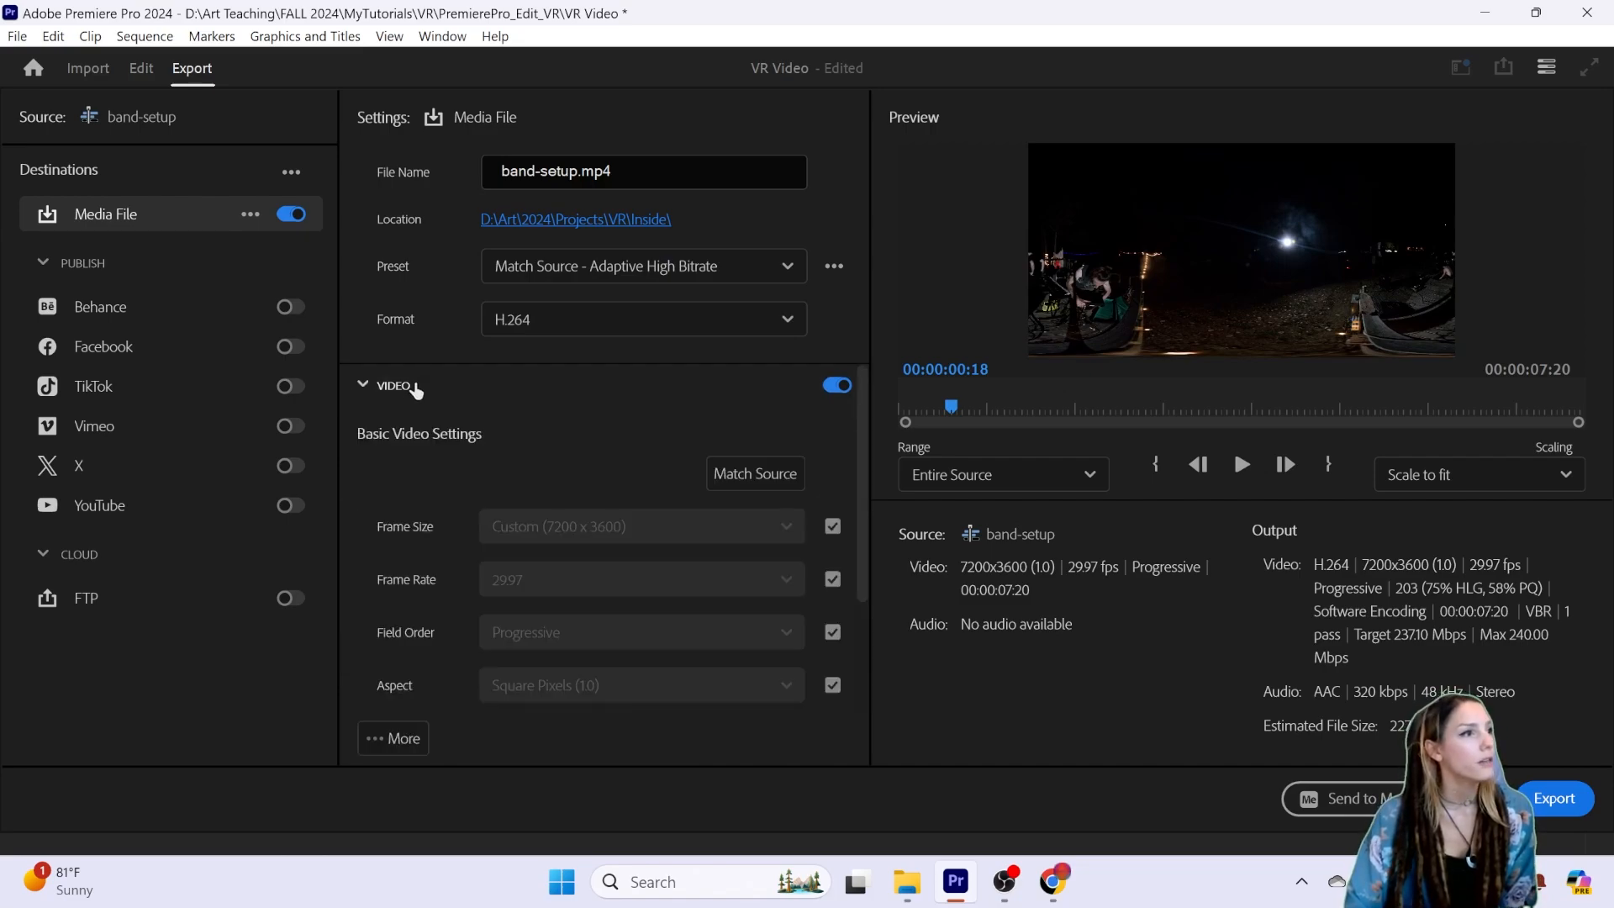
scroll(424, 415, "down", 2)
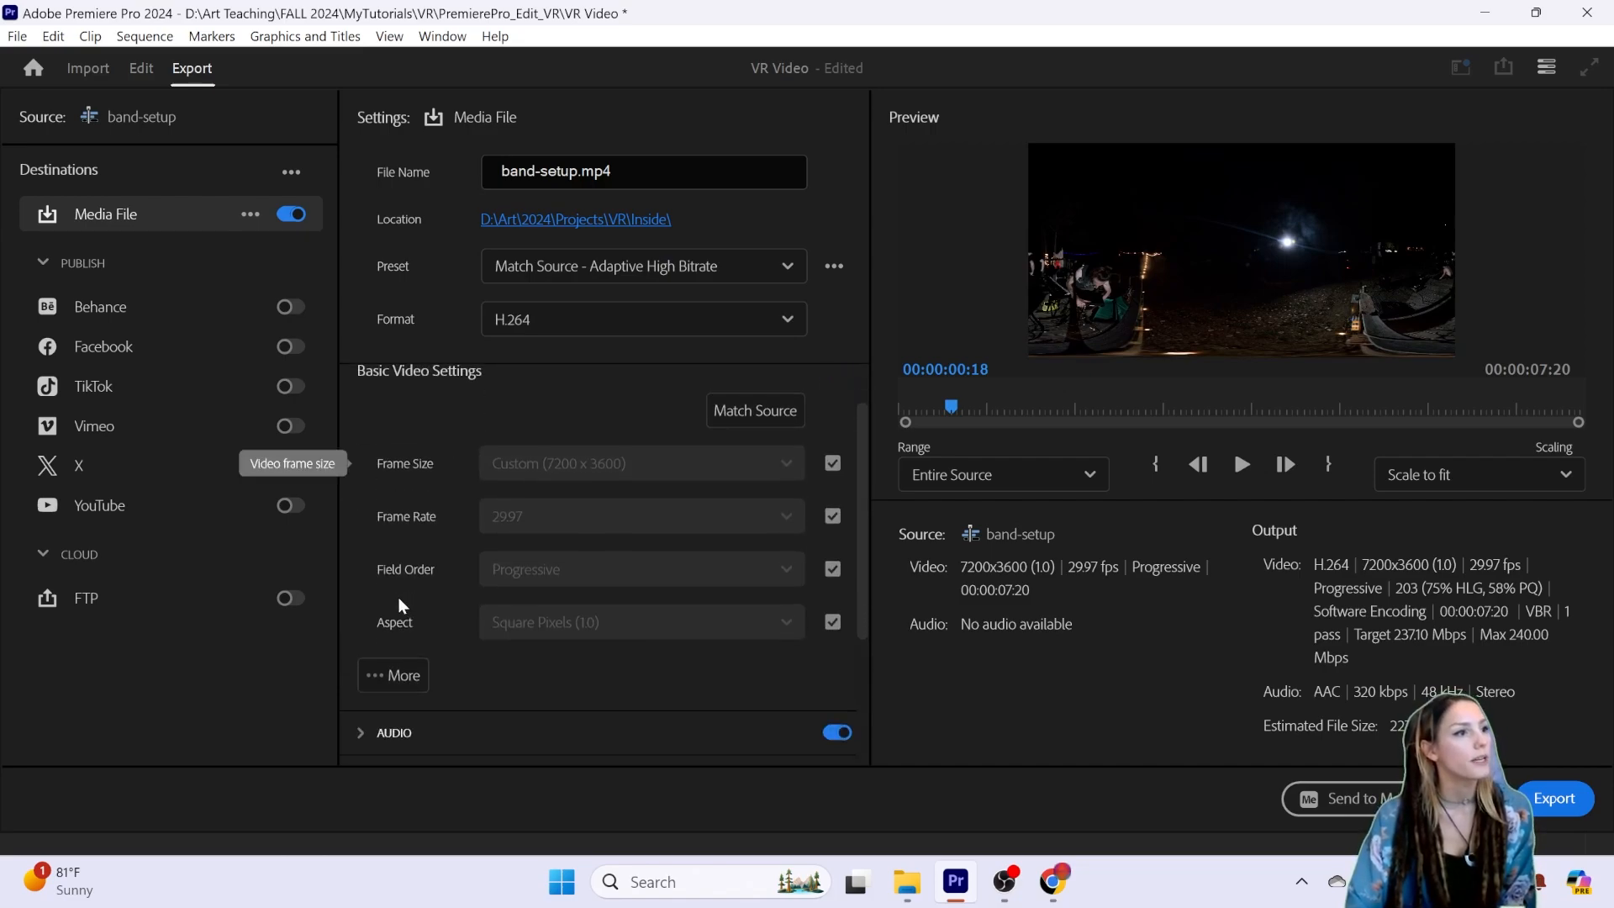
left_click(391, 683)
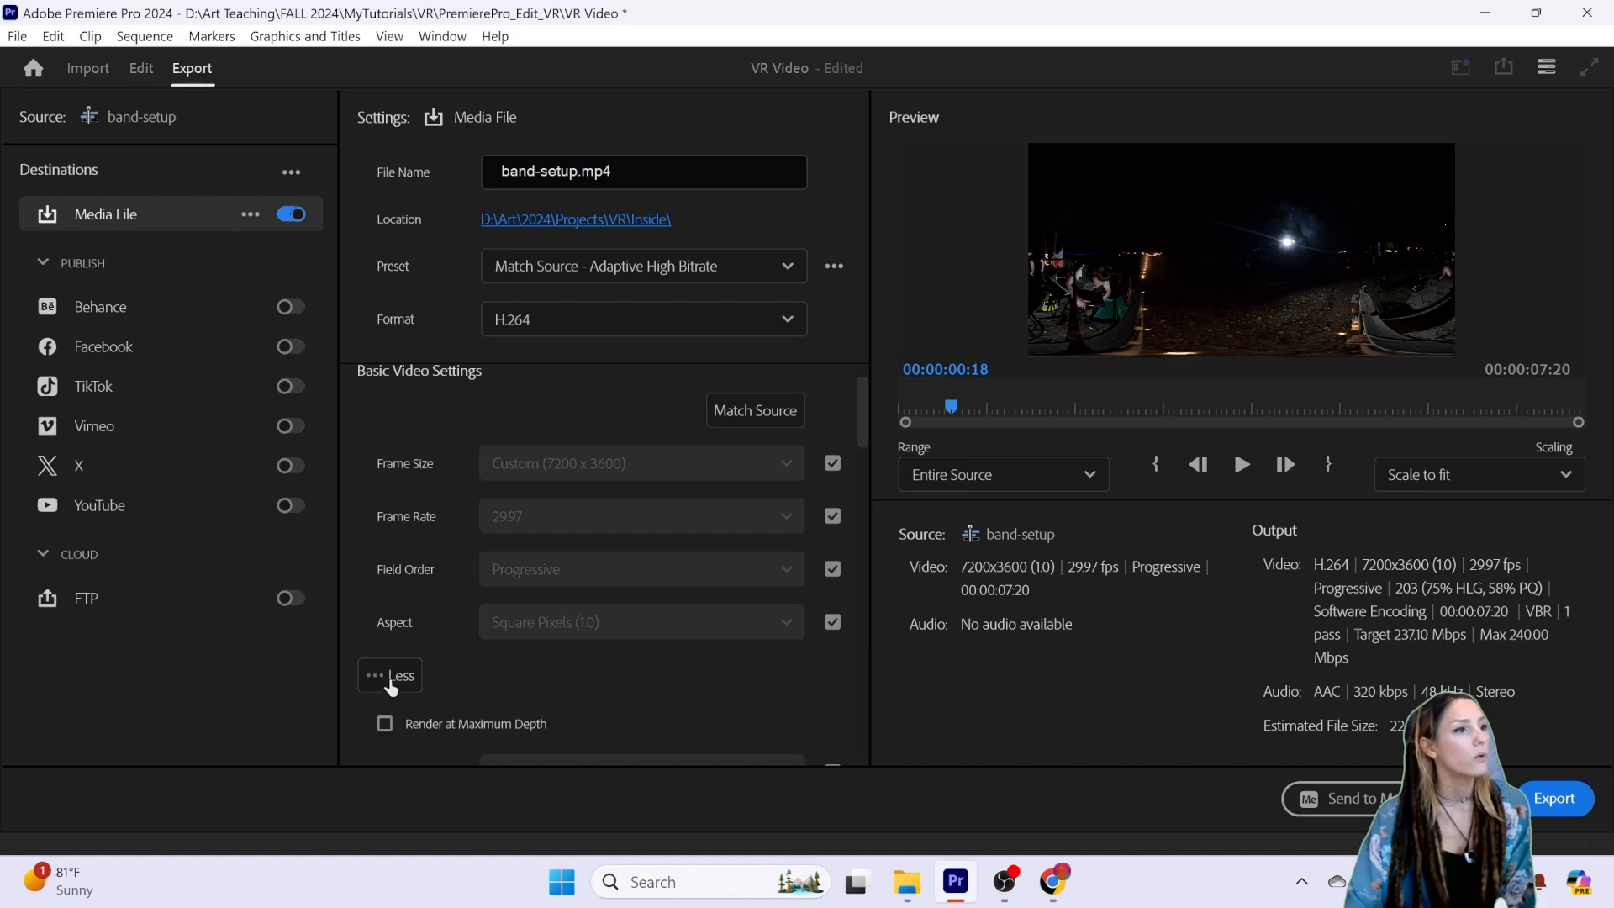
scroll(462, 654, "down", 3)
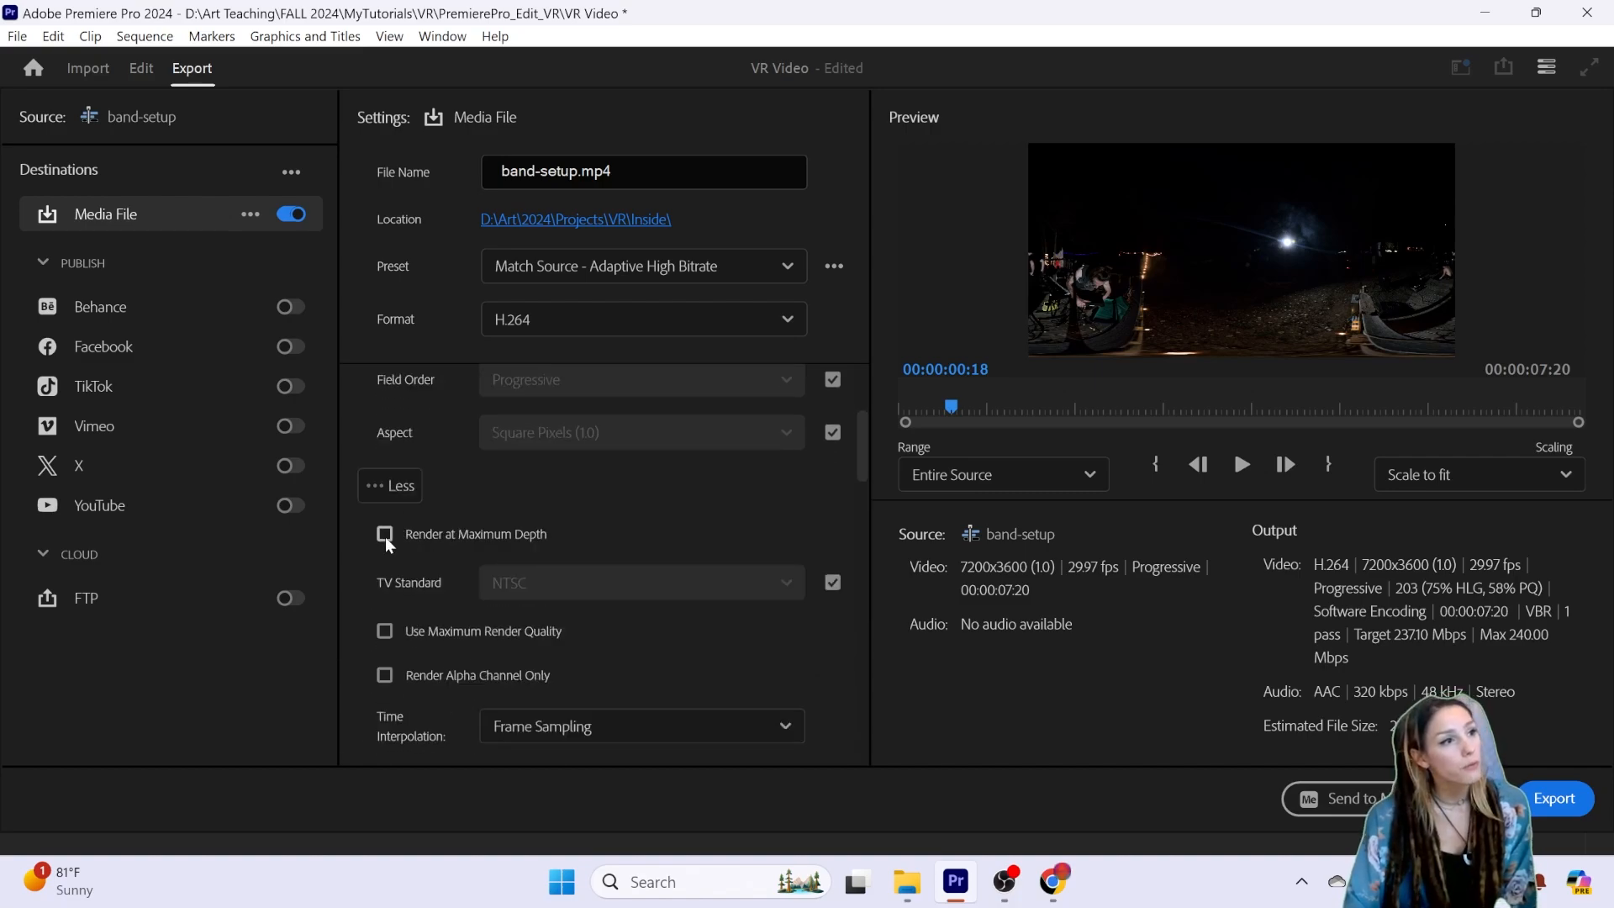
left_click(385, 535)
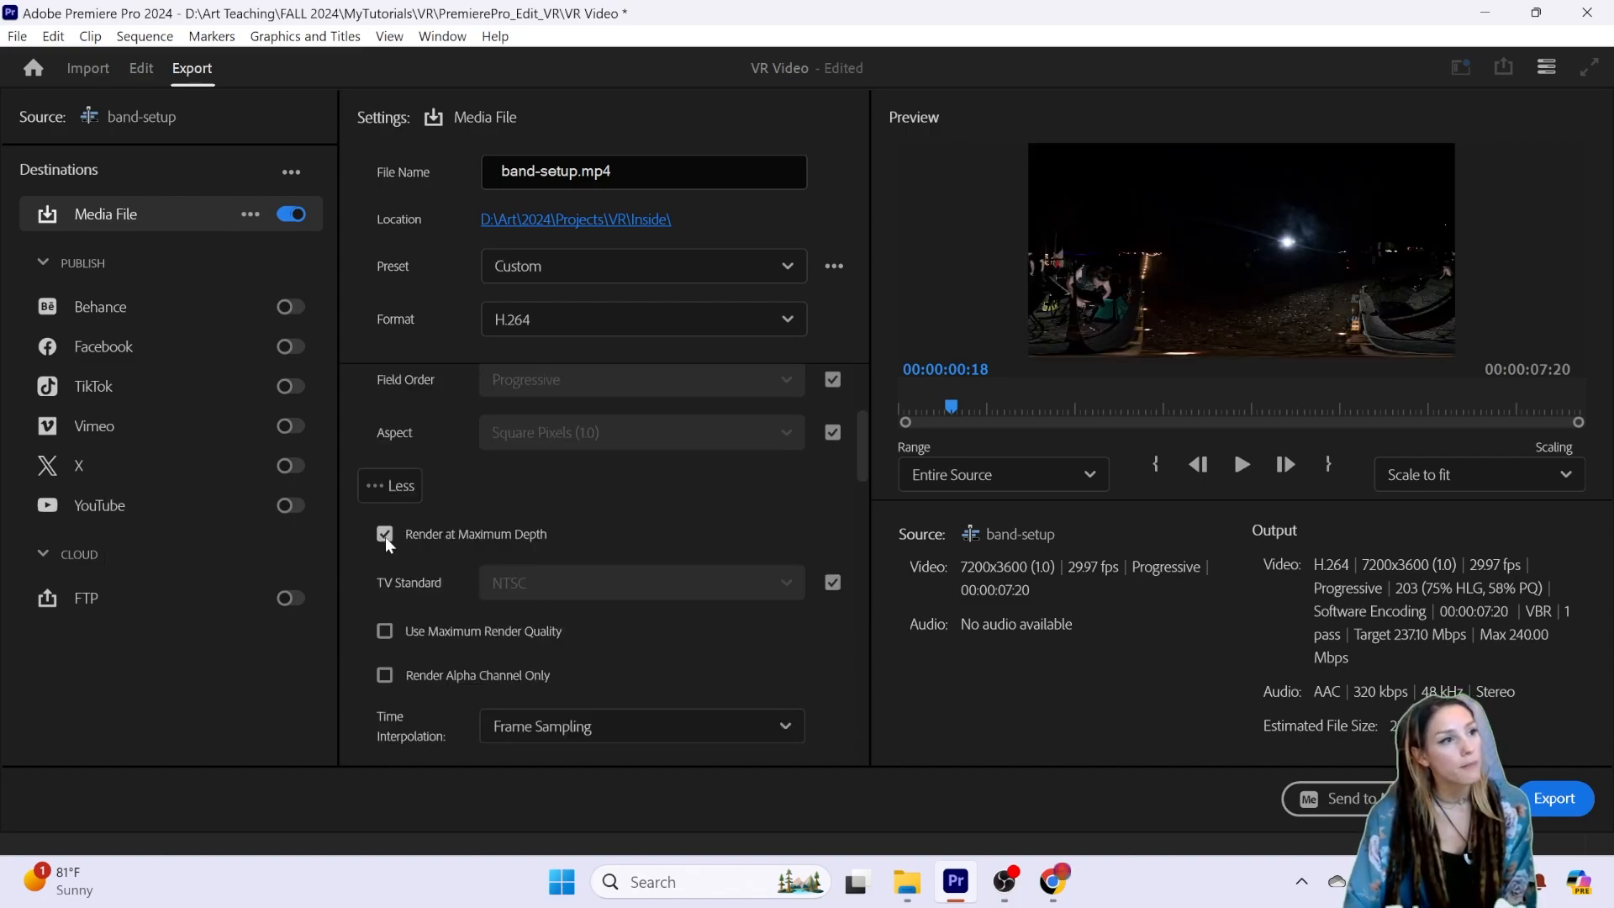
left_click(384, 630)
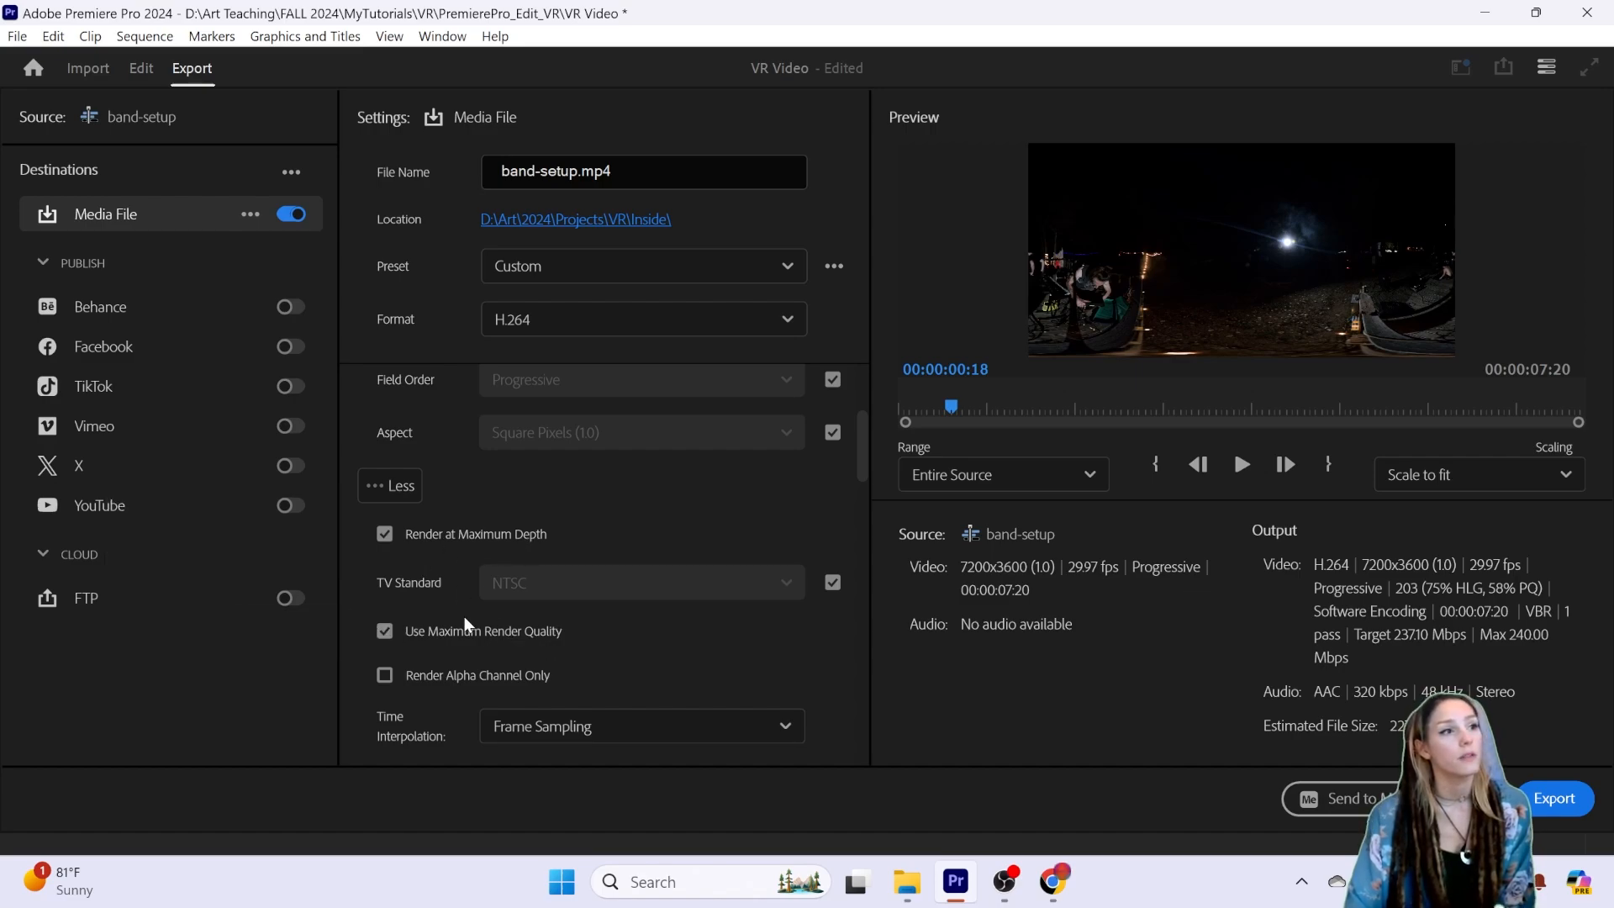
Step: Review the export's encoding, color volume and bitrate settings, checking the target and maximum bitrates
scroll(597, 552, "down", 8)
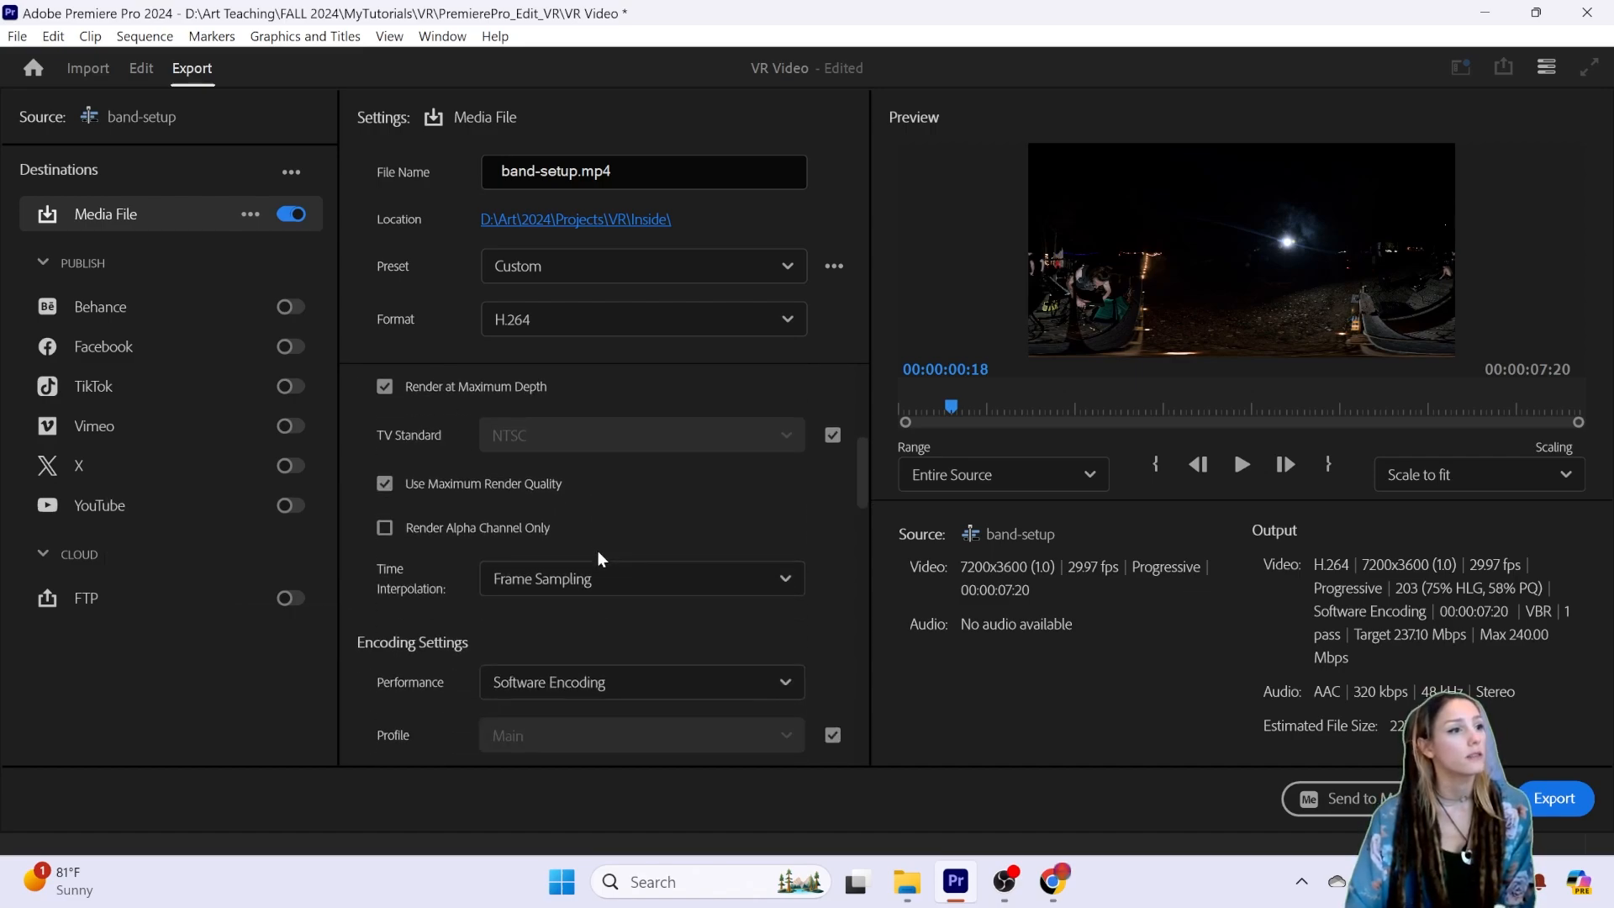
scroll(421, 563, "down", 5)
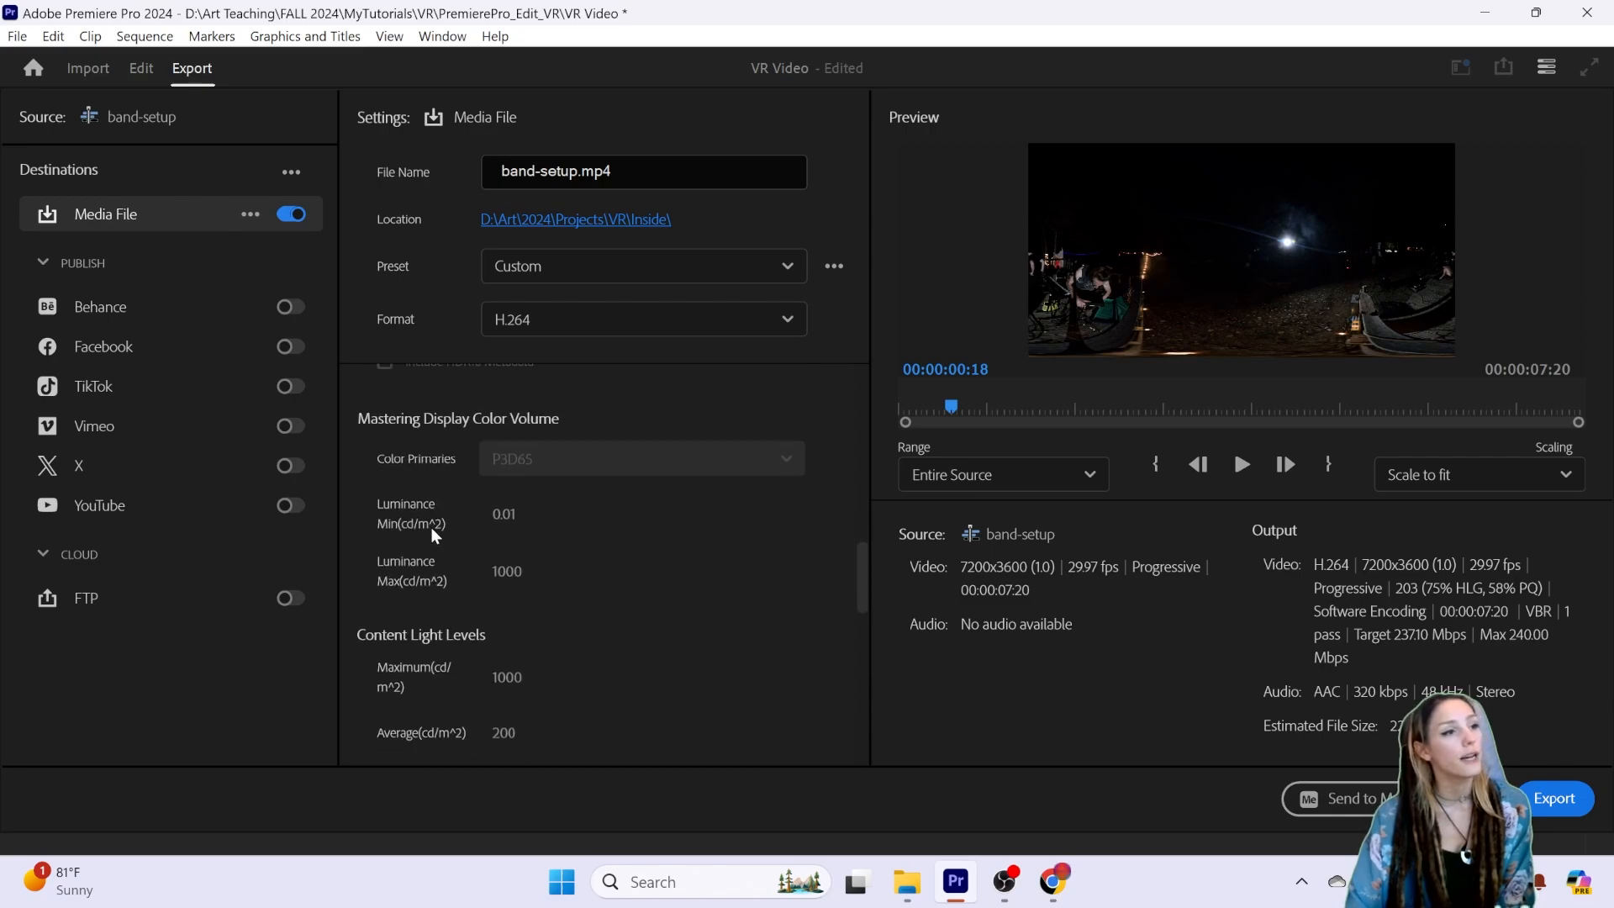
scroll(433, 547, "down", 3)
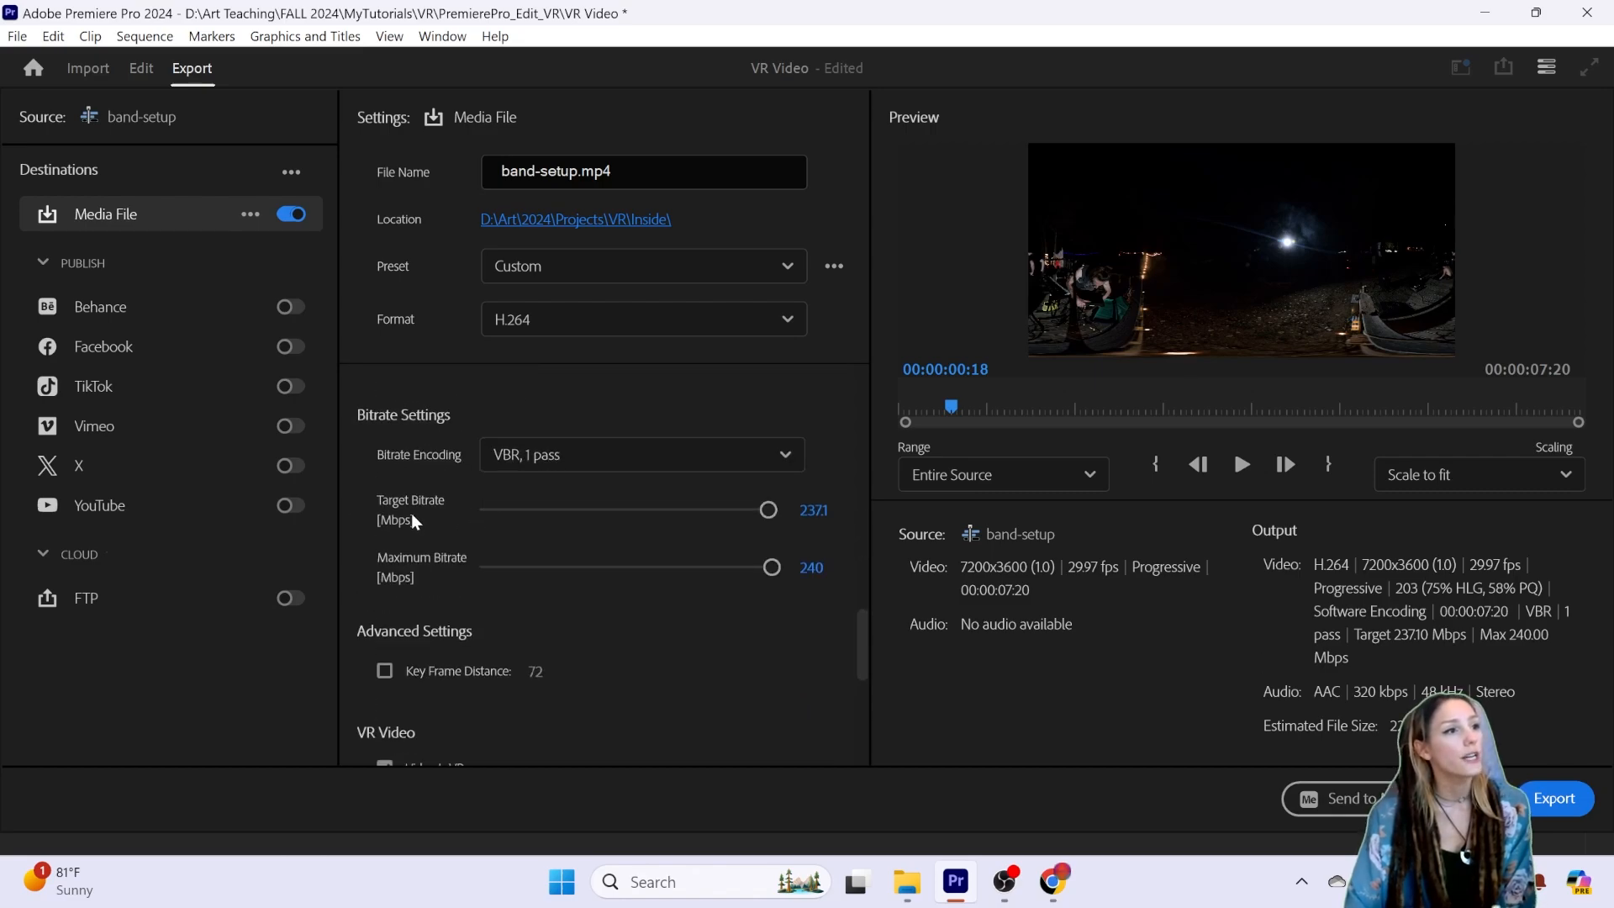
mouse_move(410, 518)
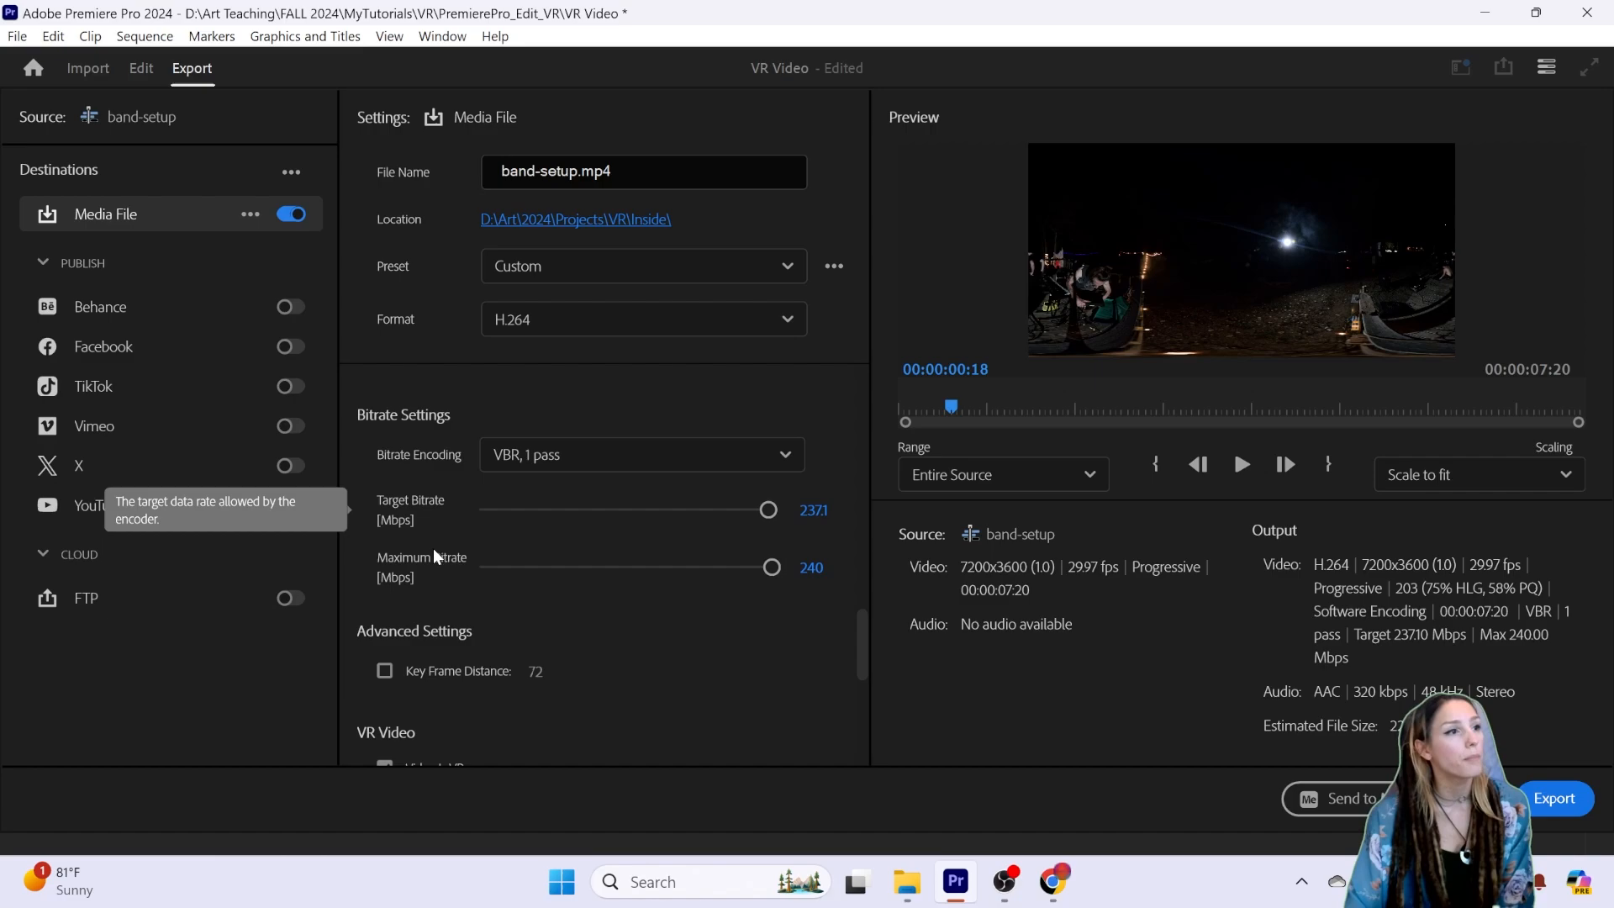
mouse_move(397, 582)
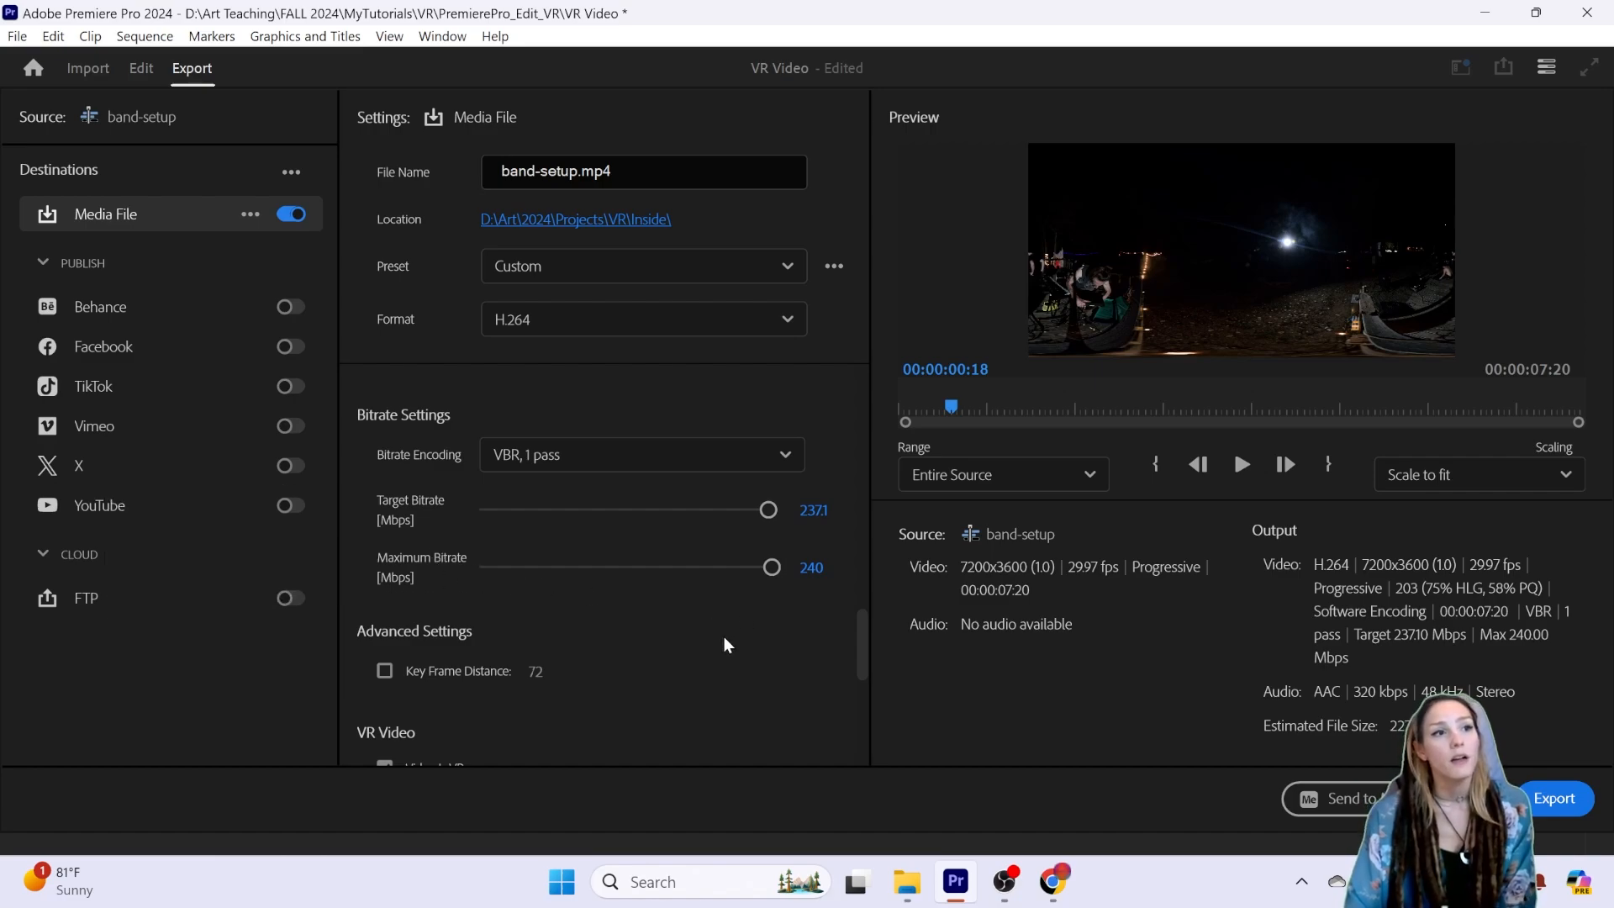
mouse_move(469, 596)
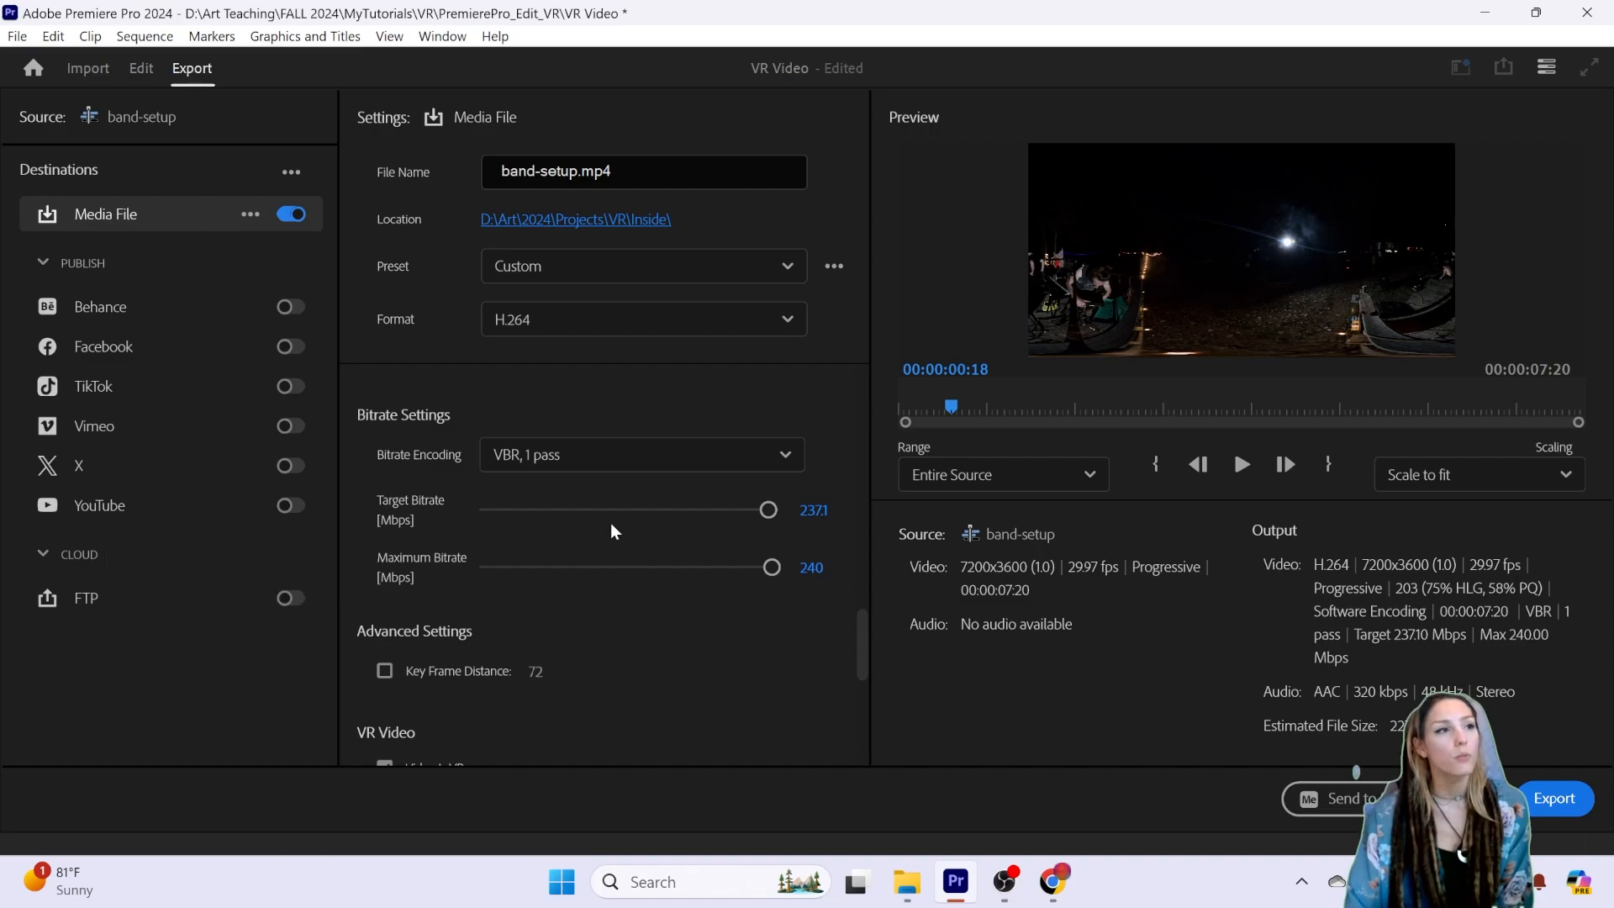
mouse_move(633, 512)
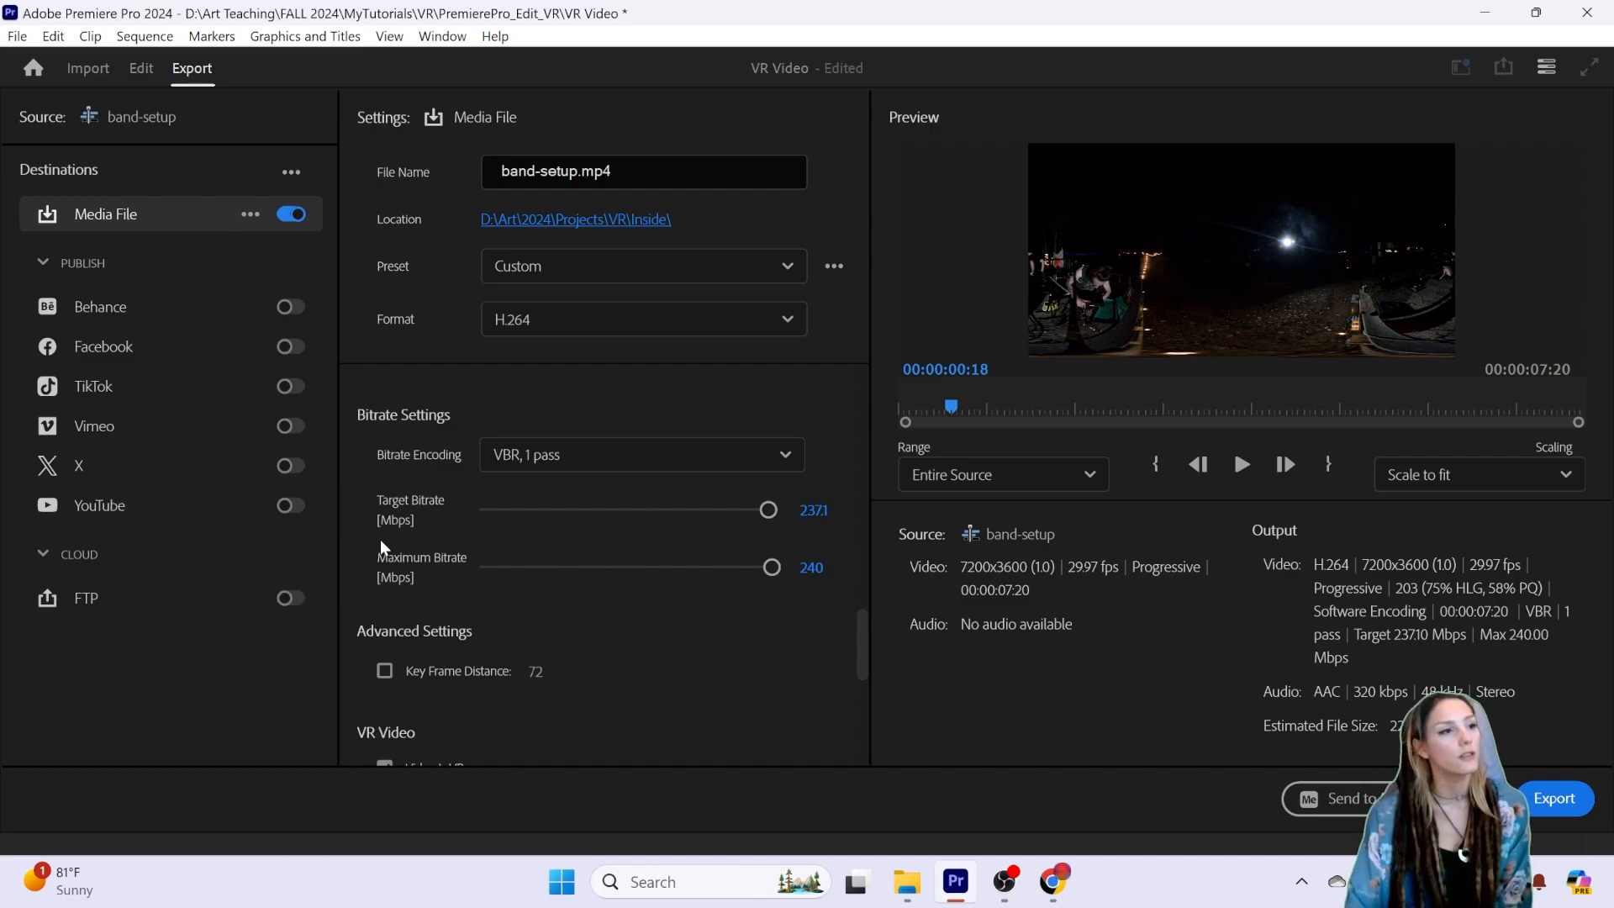
Step: Check the export's VR Video settings and select Monoscopic as the frame layout
scroll(381, 547, "down", 4)
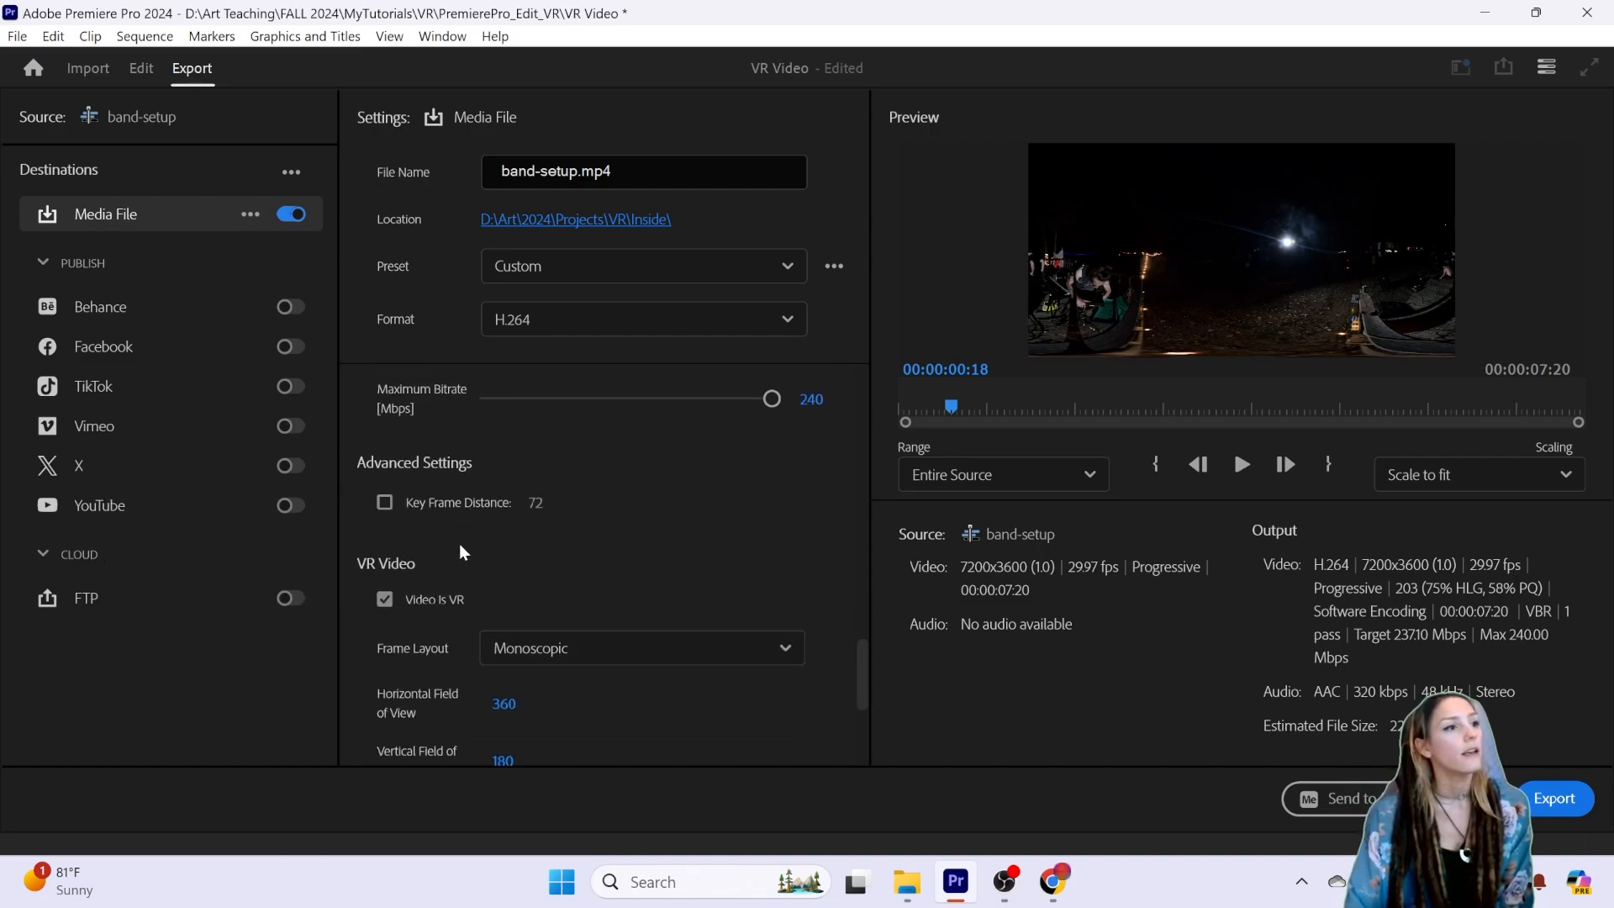
scroll(461, 553, "down", 1)
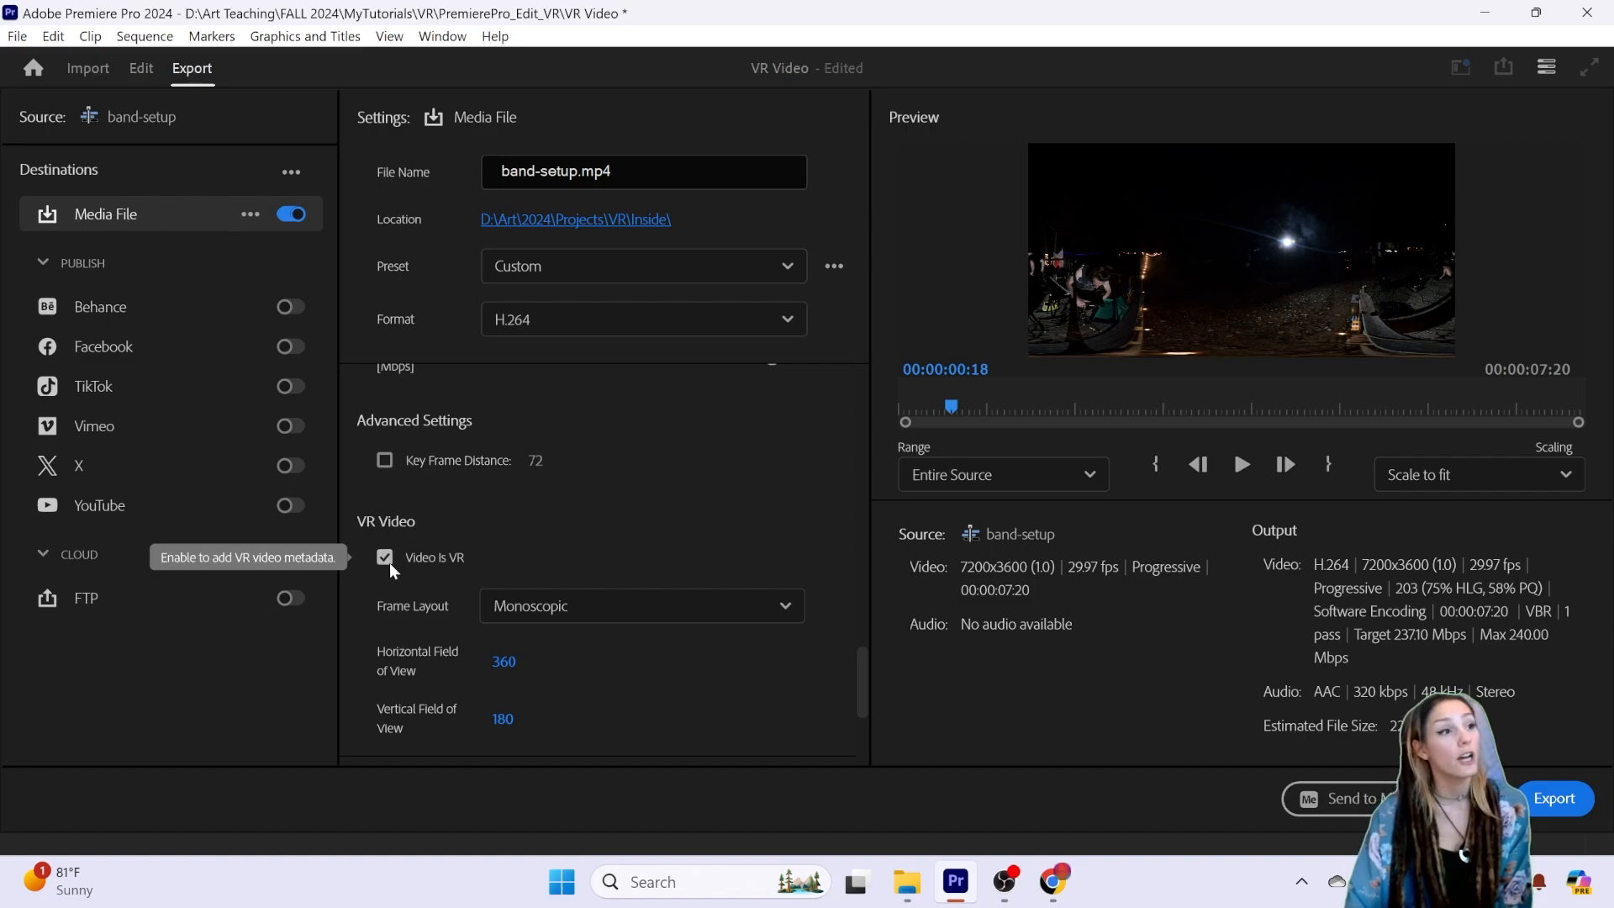
scroll(446, 533, "down", 2)
left_click(622, 501)
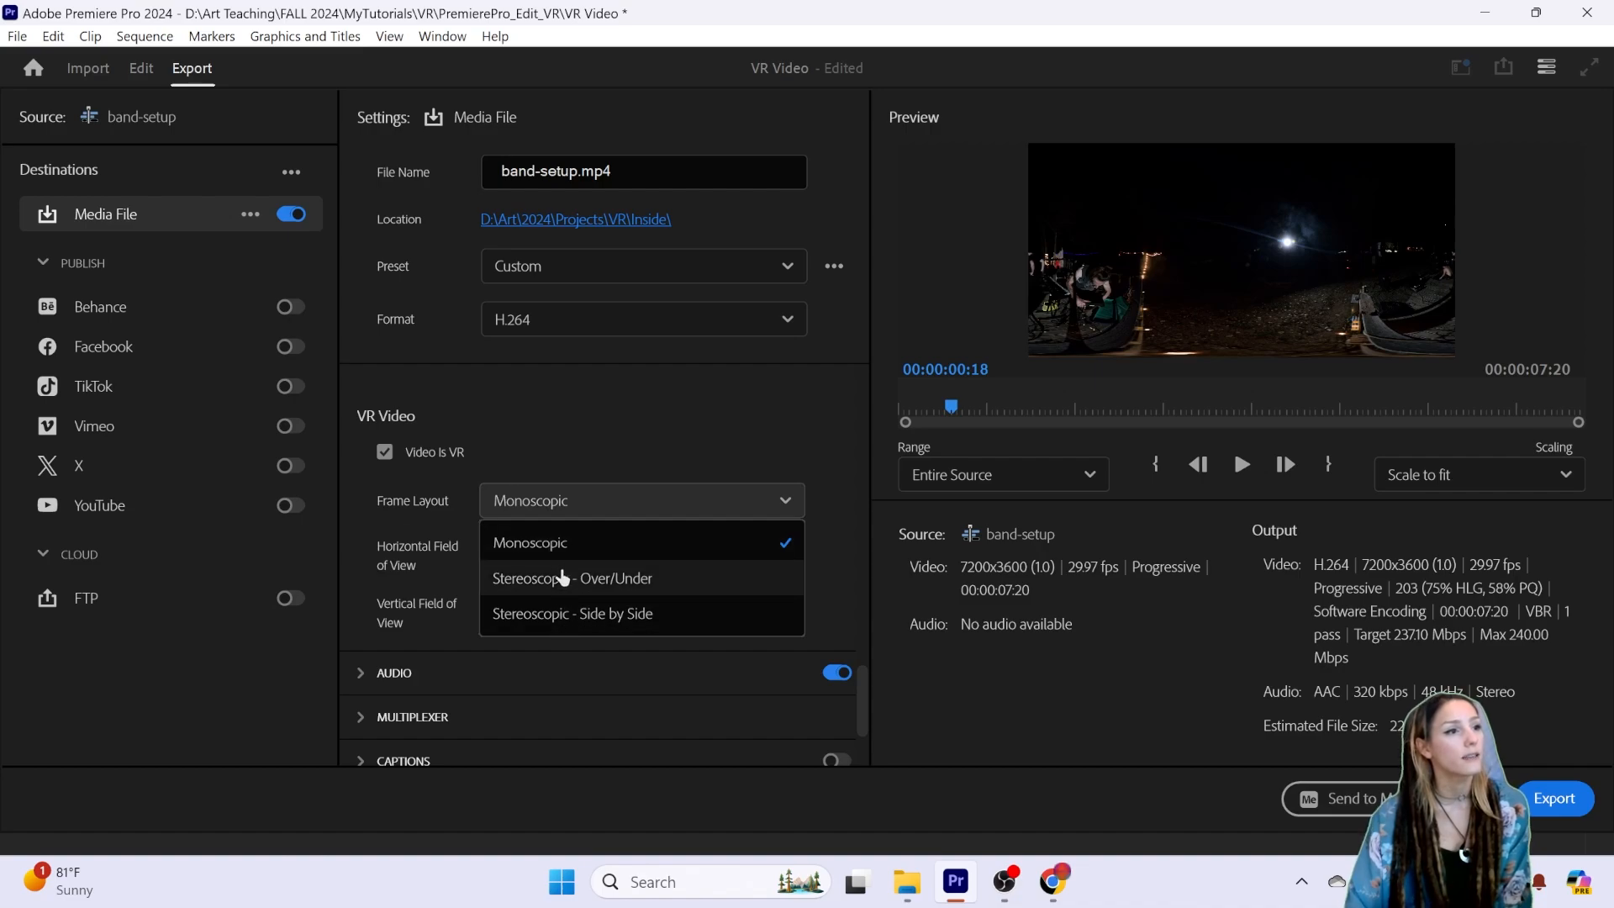
left_click(557, 547)
Step: Review the export's audio format, codec, sample rate, channels and bitrate settings
scroll(555, 551, "down", 3)
left_click(361, 523)
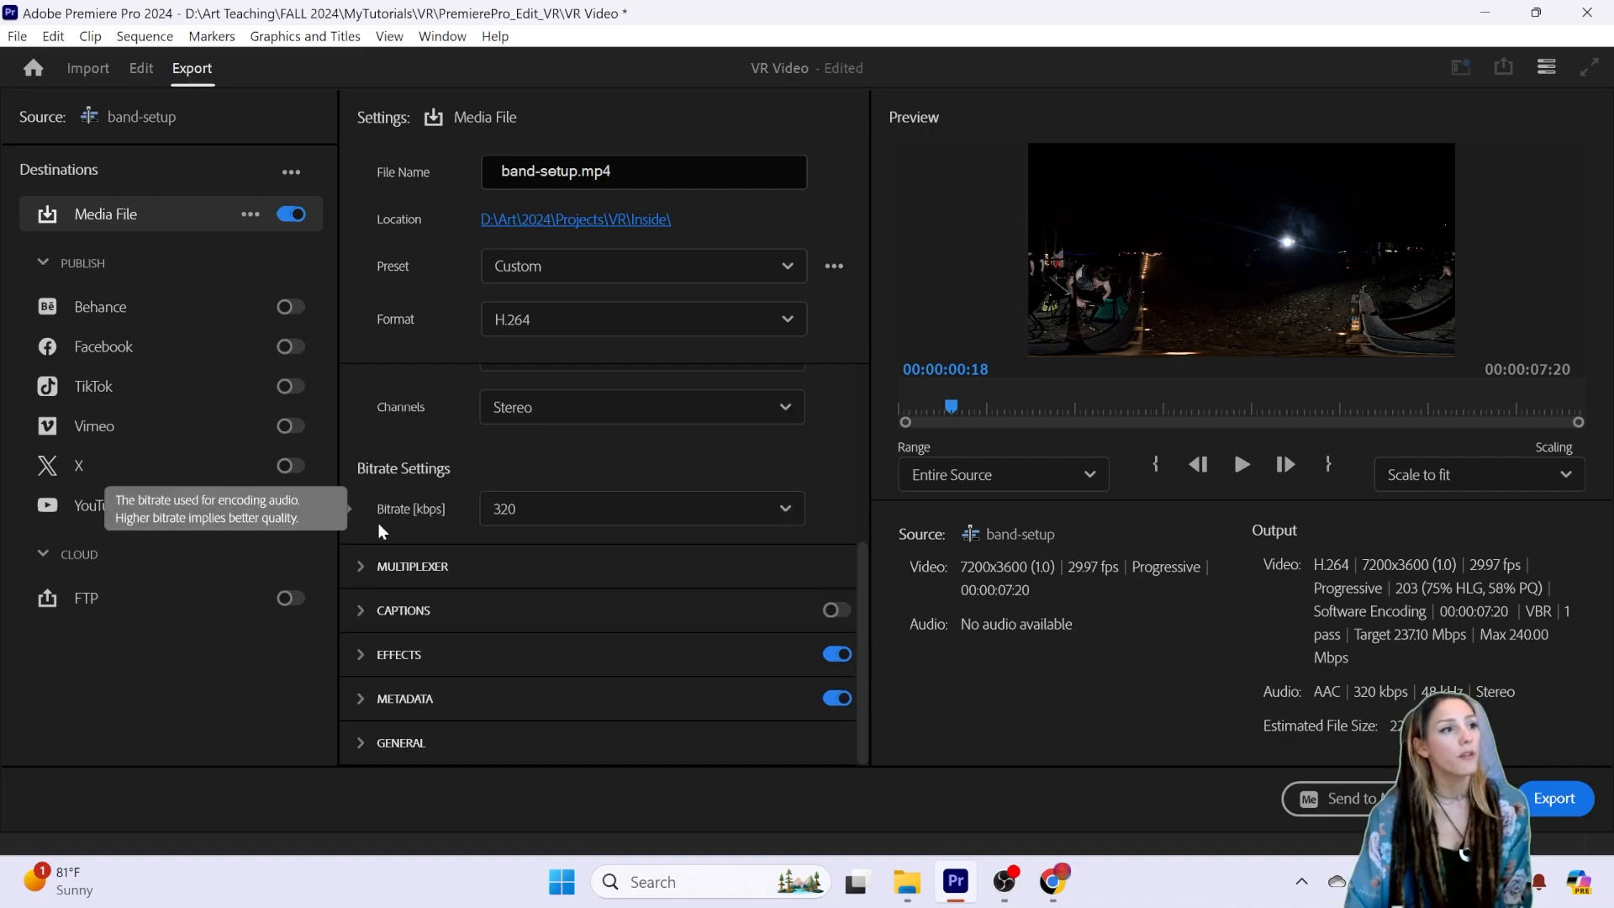
scroll(378, 523, "up", 5)
scroll(391, 482, "up", 1)
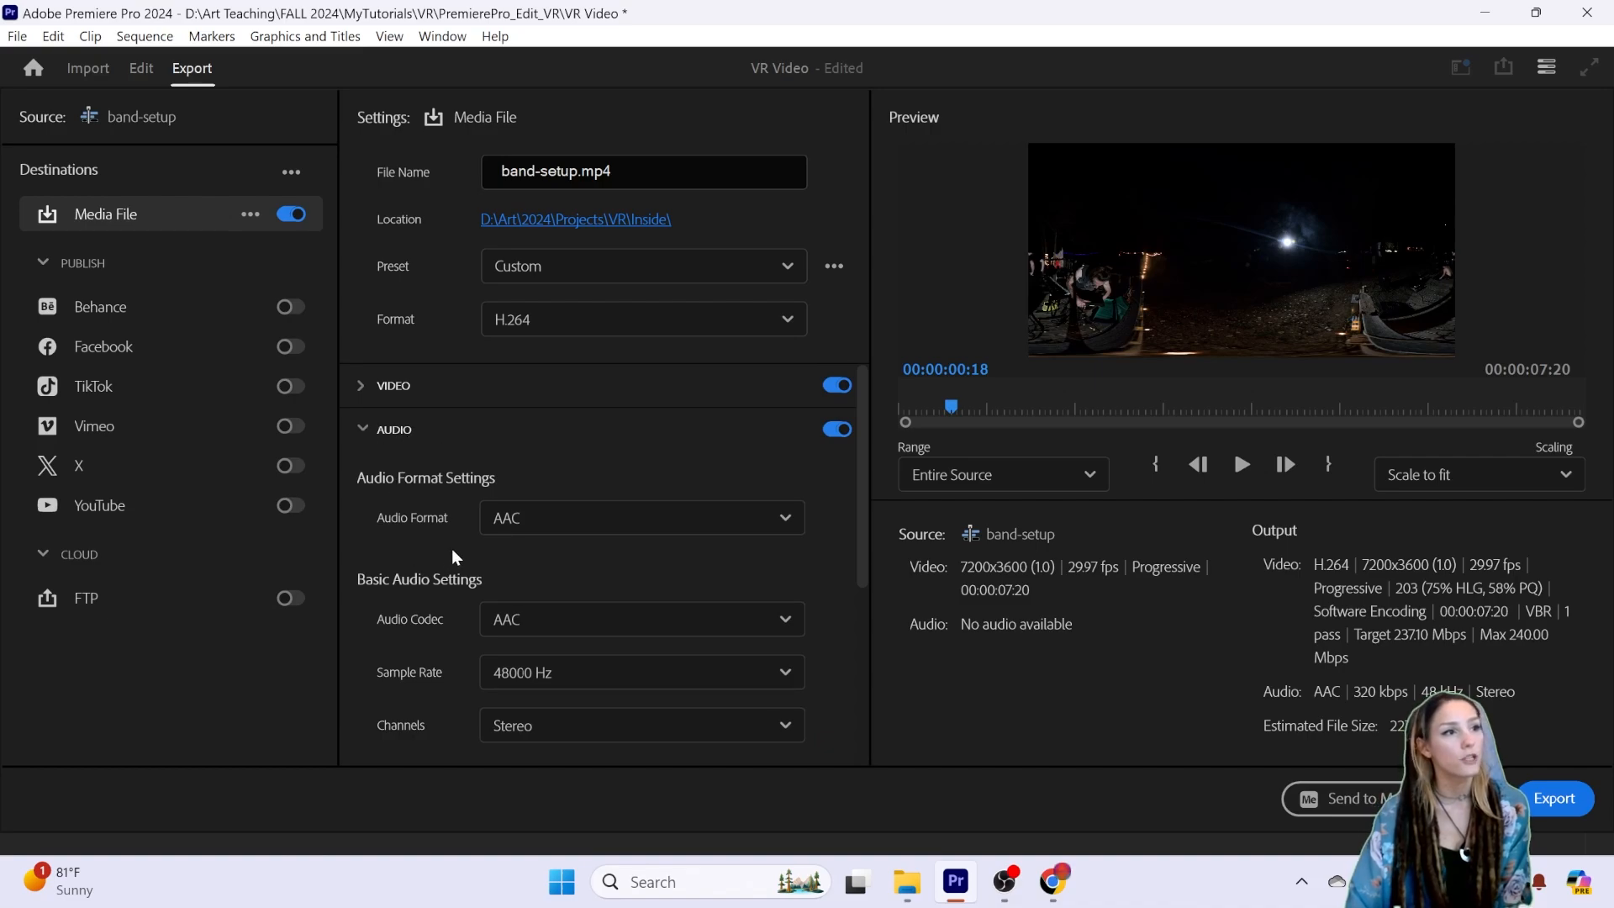
scroll(451, 557, "down", 3)
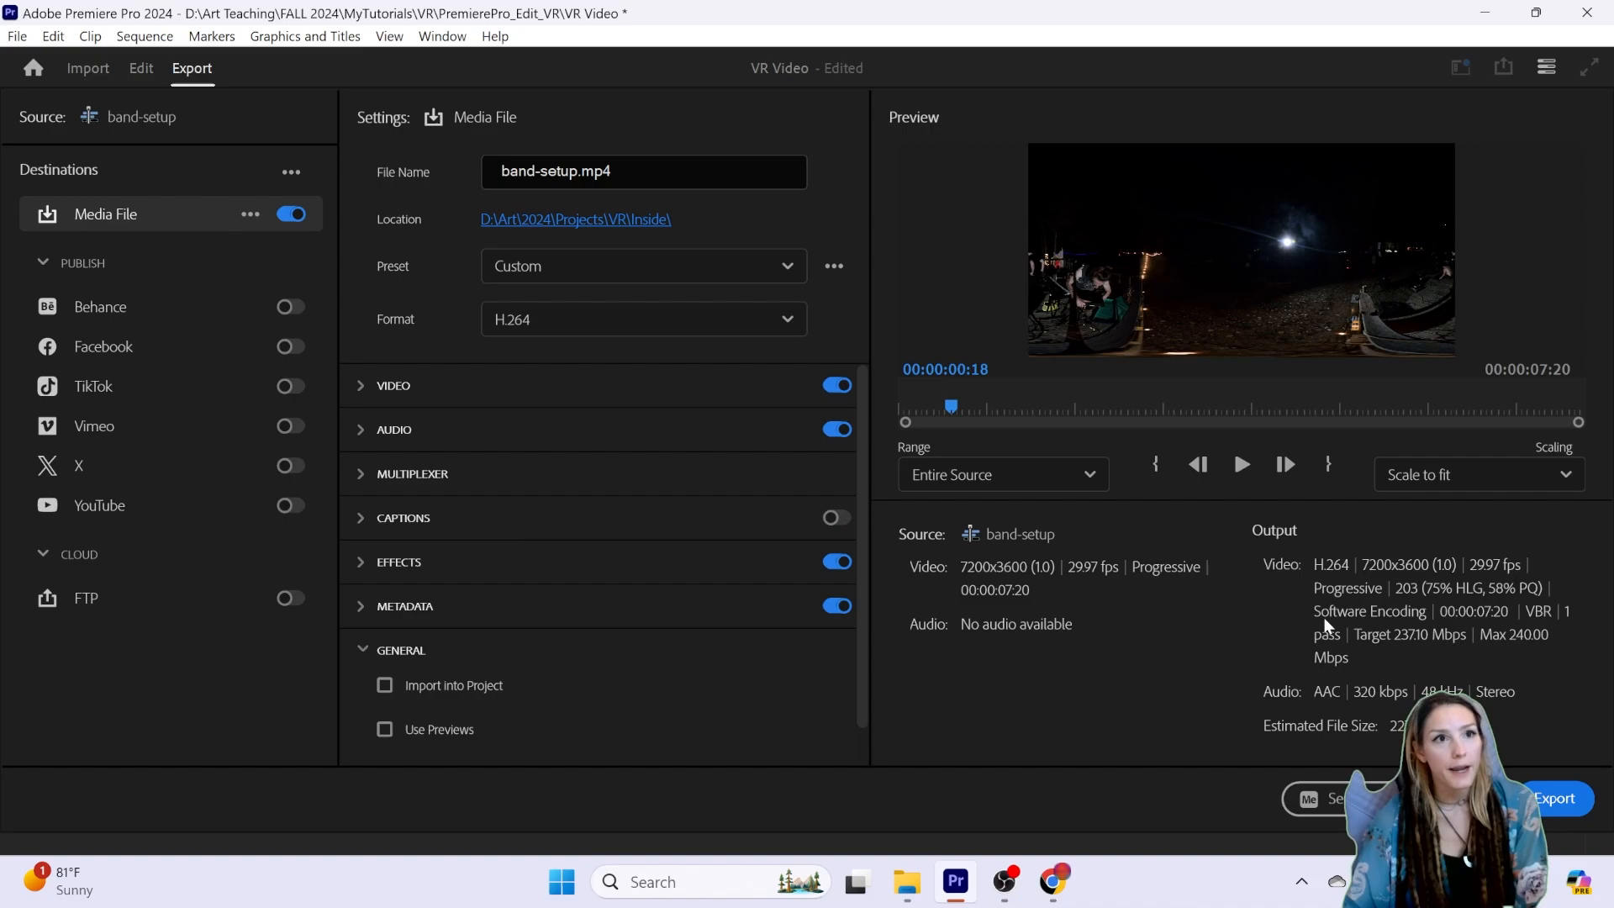
Step: Return to the editing workspace, widen the Effects panel group and look through its graphics, sound, Lumetri Color and Metadata panels
left_click(142, 69)
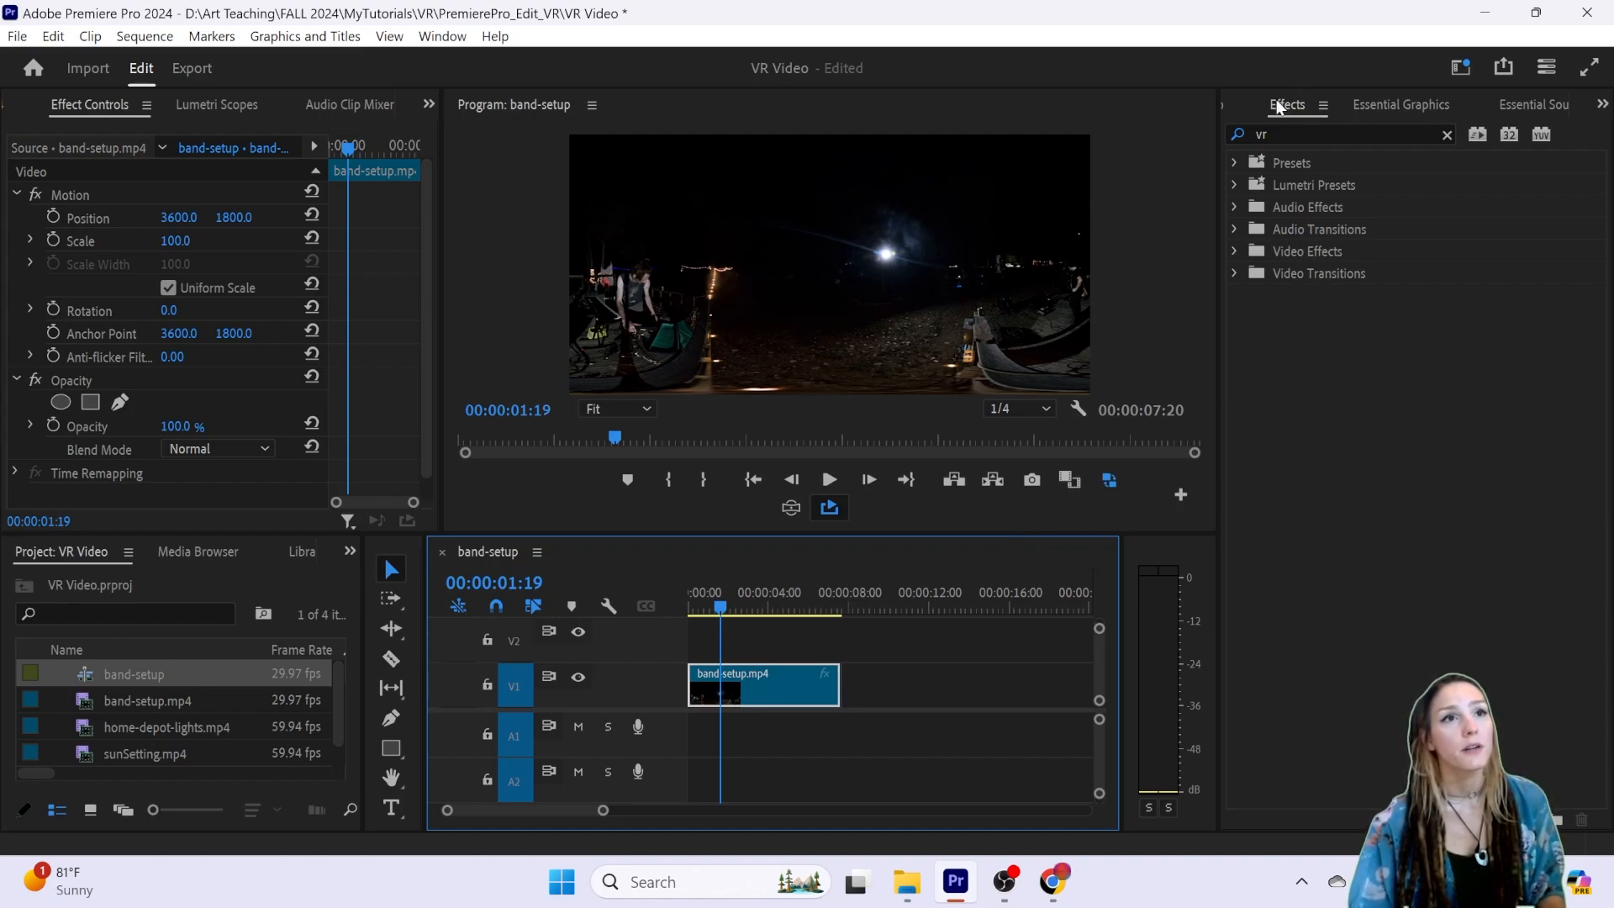
left_click_drag(1207, 169, 1134, 171)
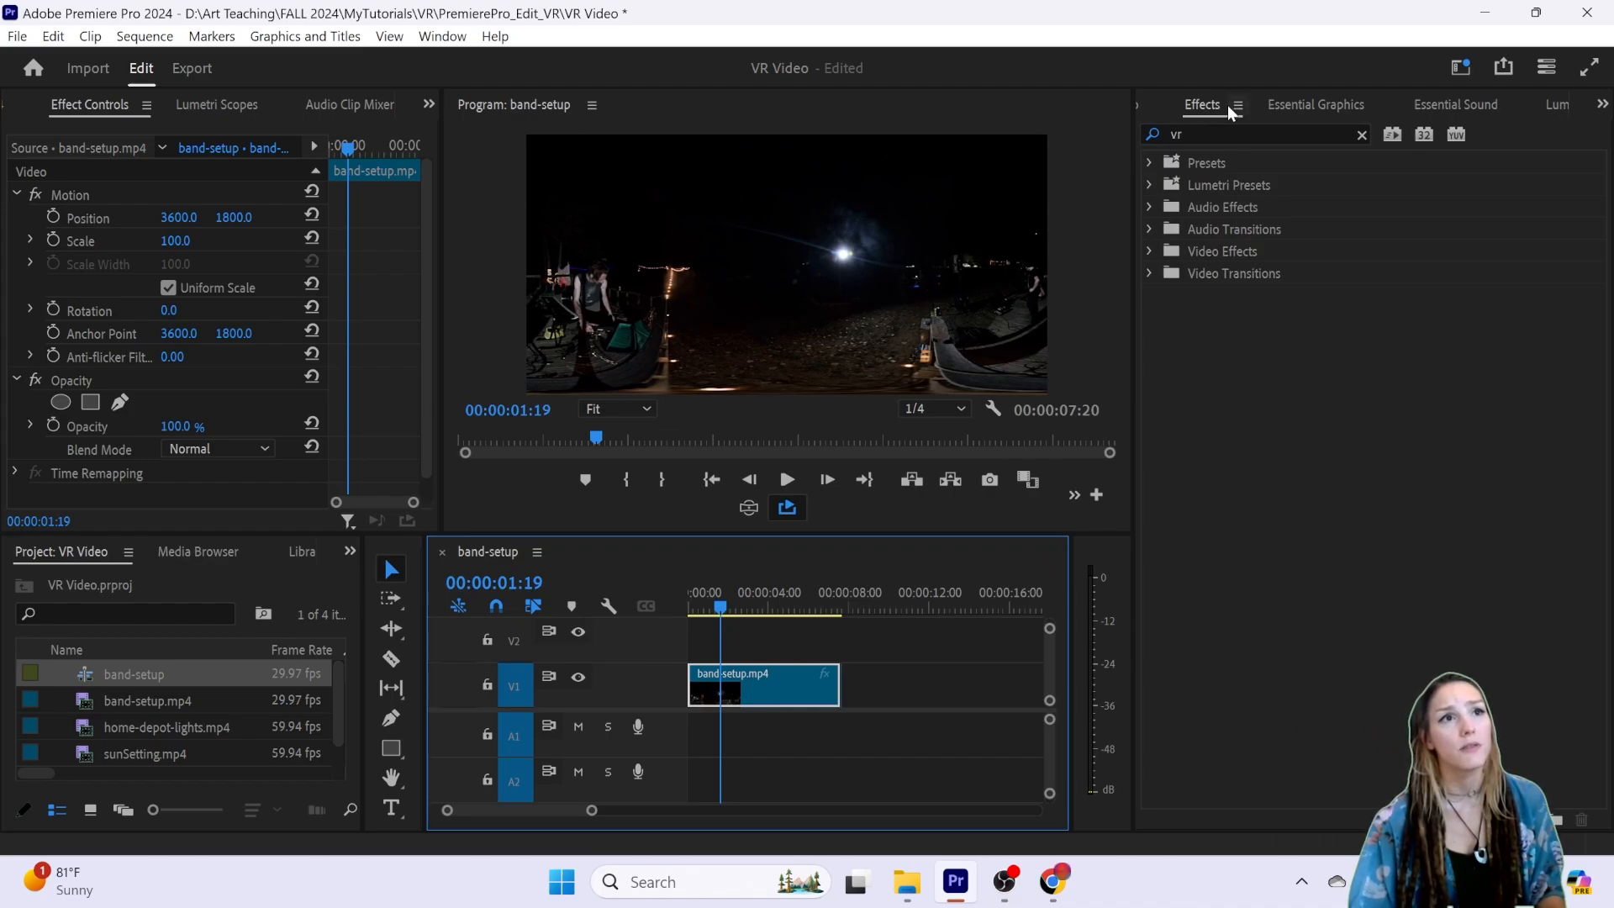
left_click(1313, 107)
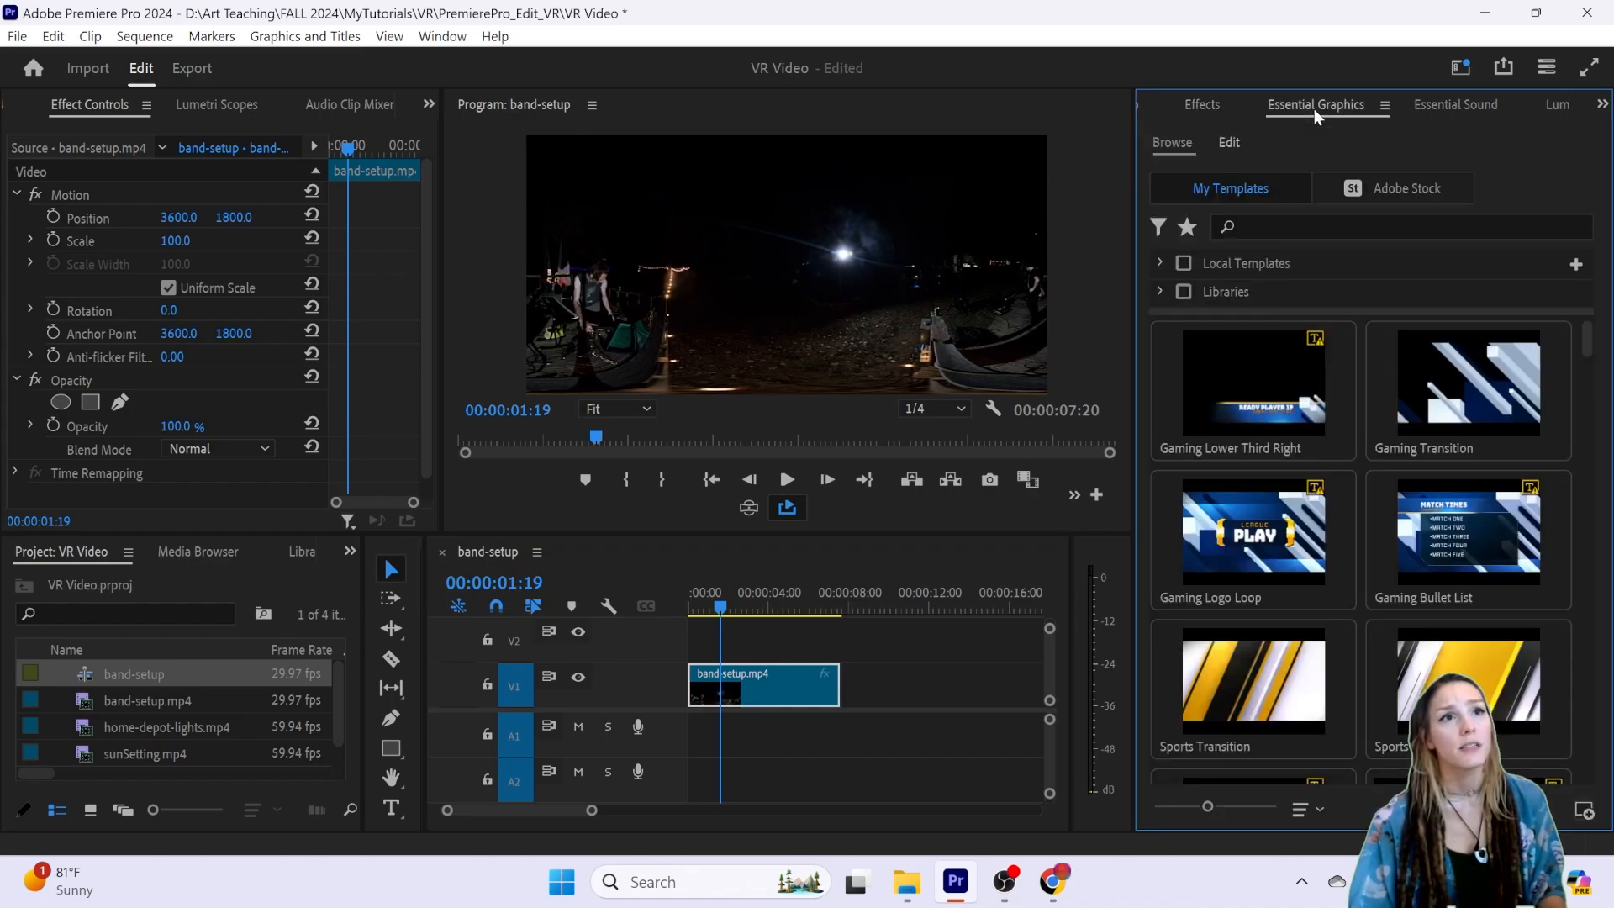
left_click(1467, 104)
left_click(1550, 105)
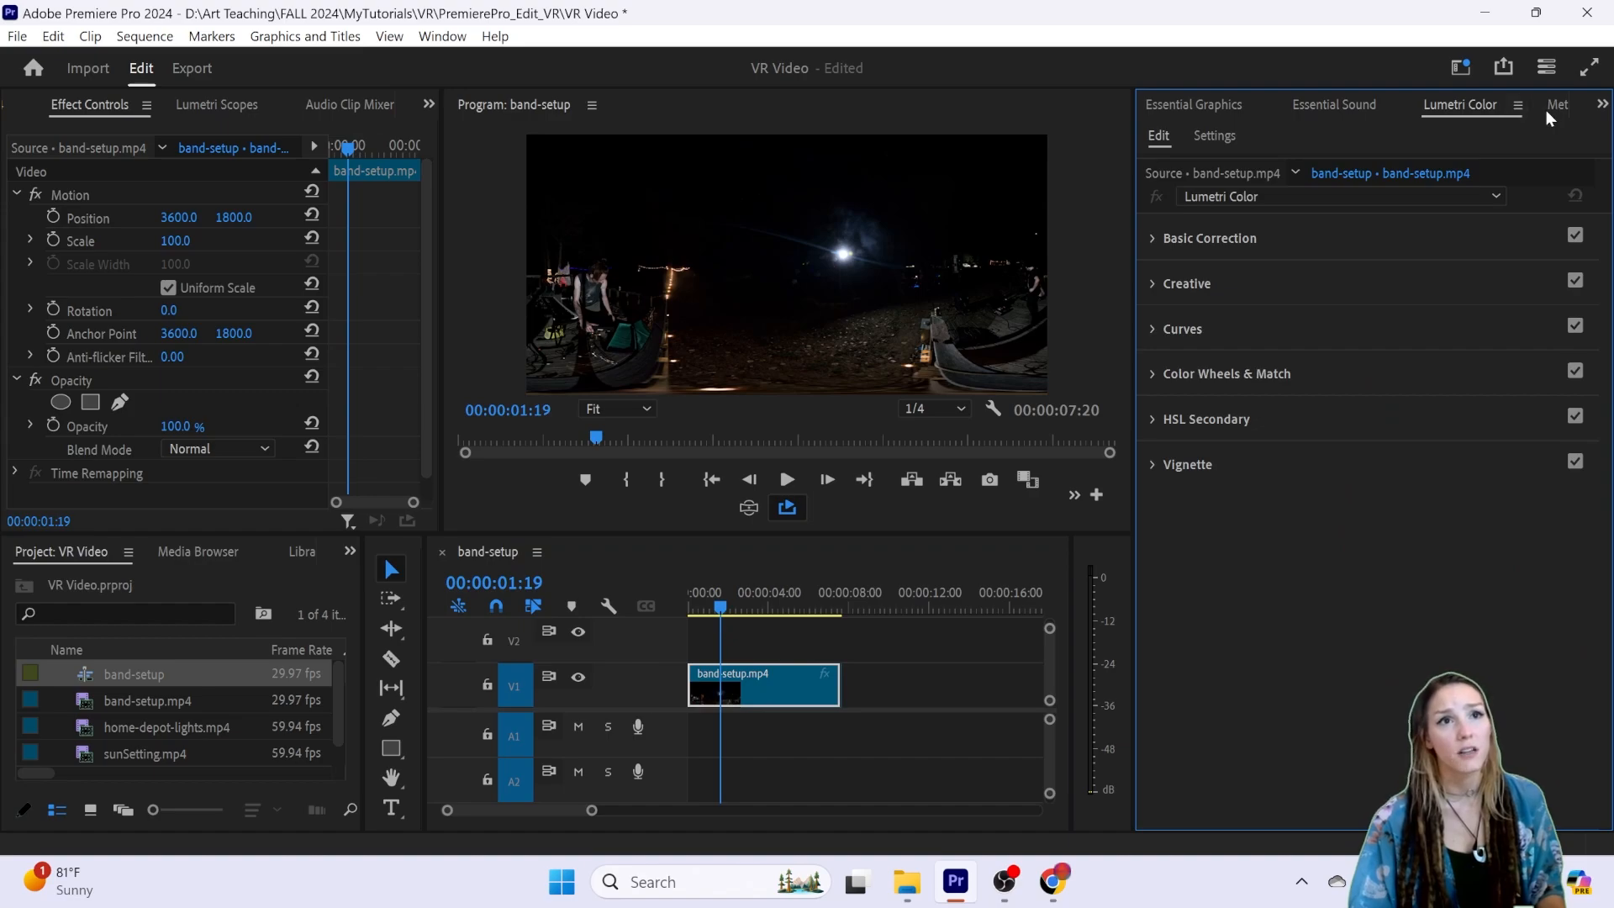
left_click(1552, 108)
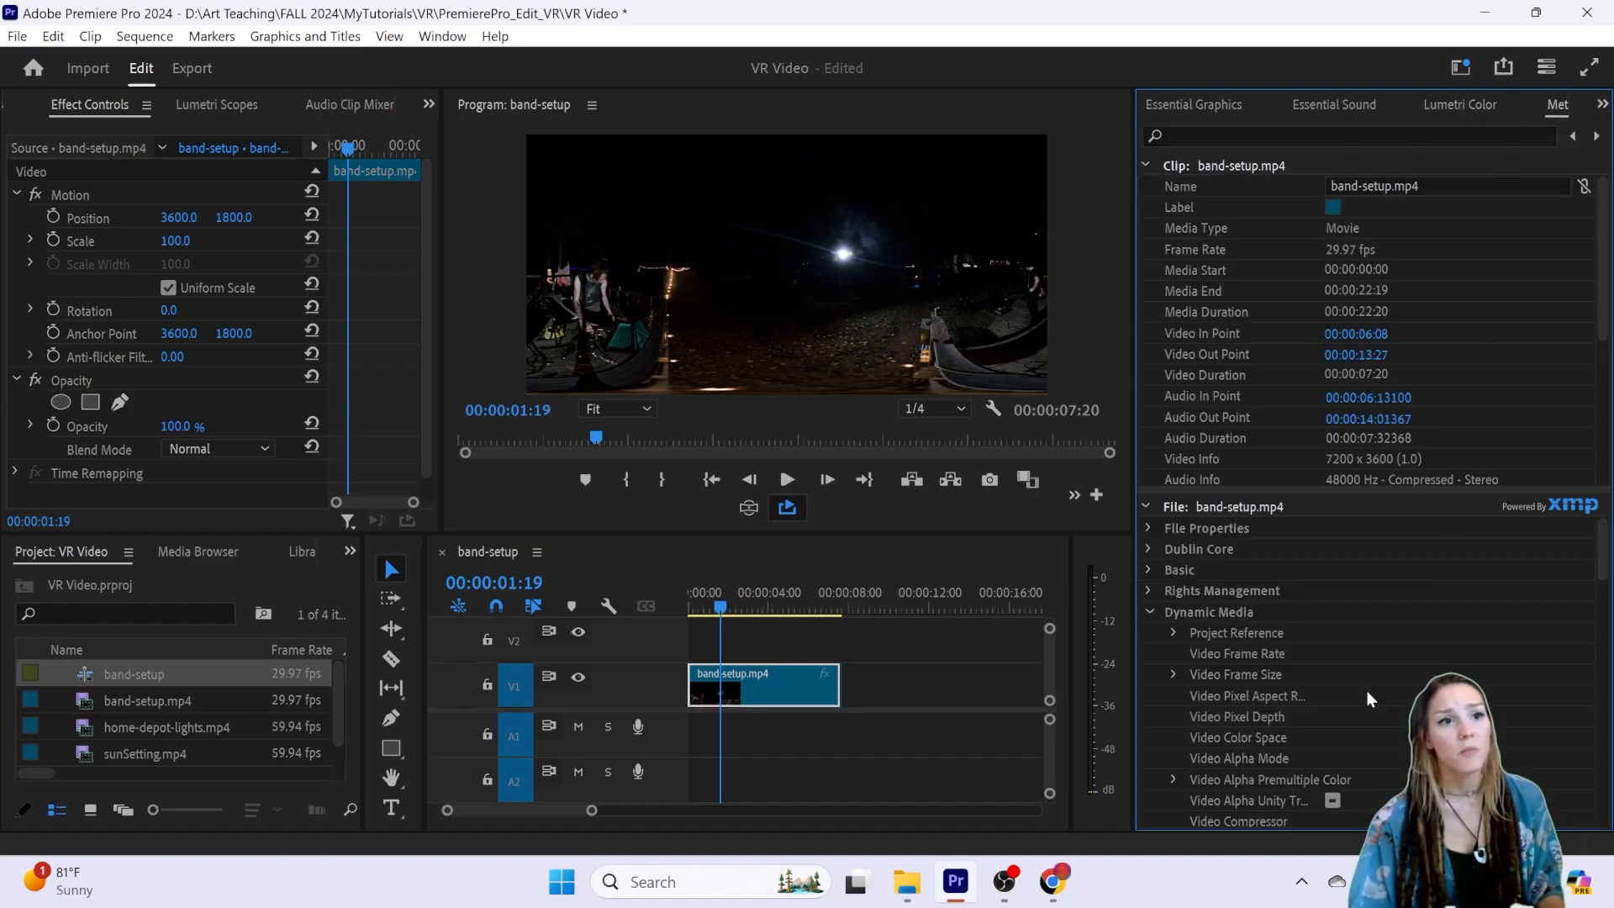
left_click(1222, 108)
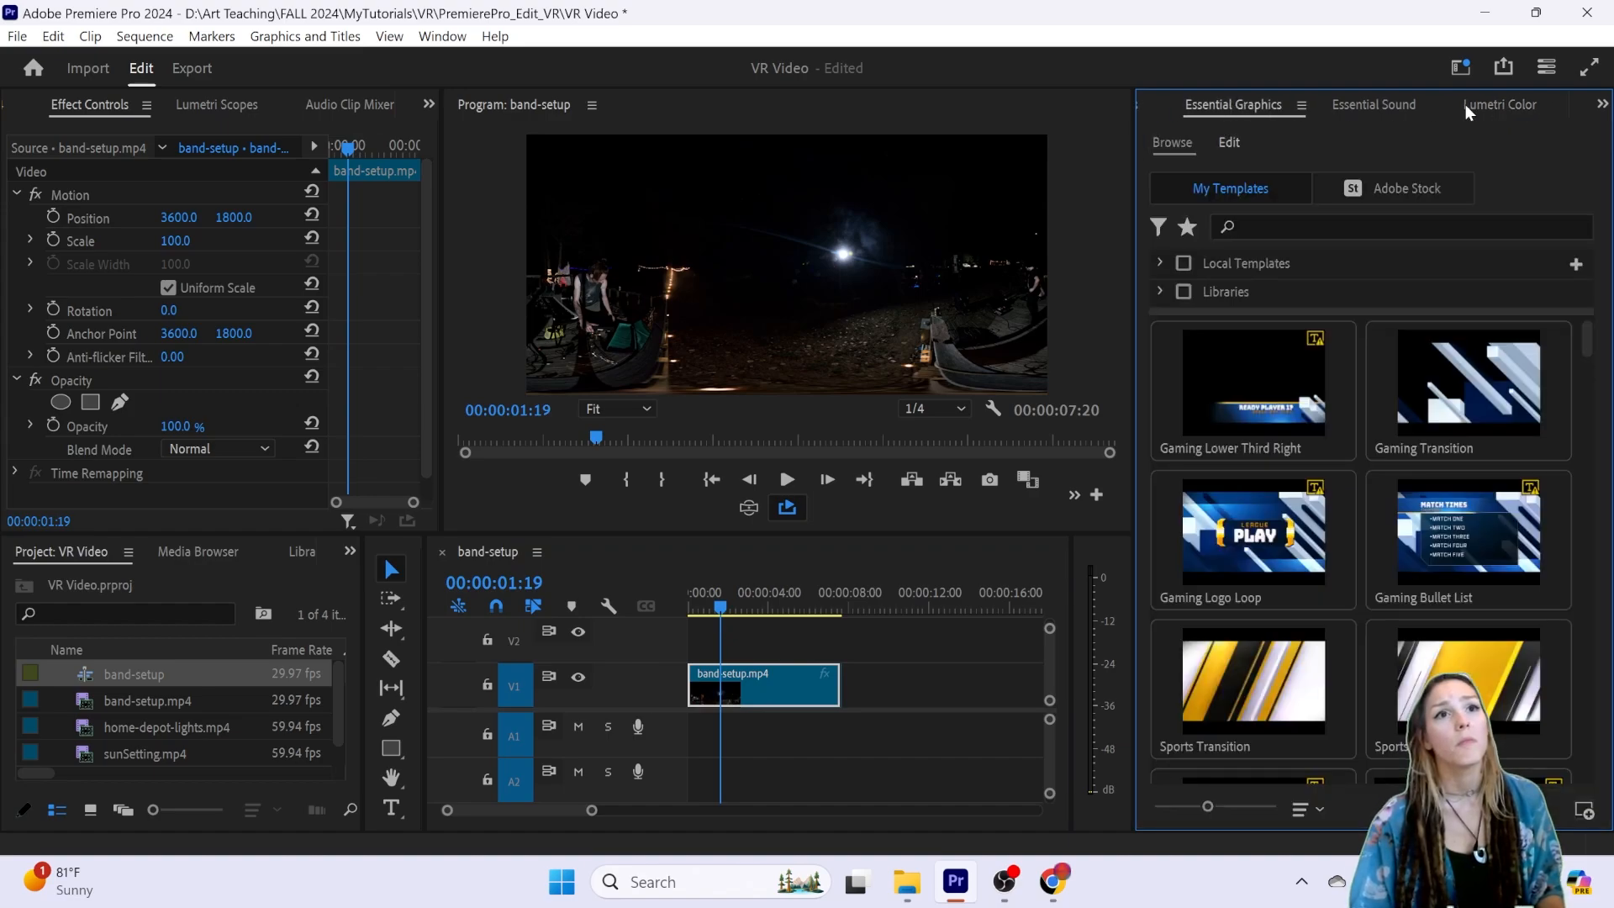
Step: Browse the title, lower-third, caption and credits templates in Essential Graphics
left_click(1603, 103)
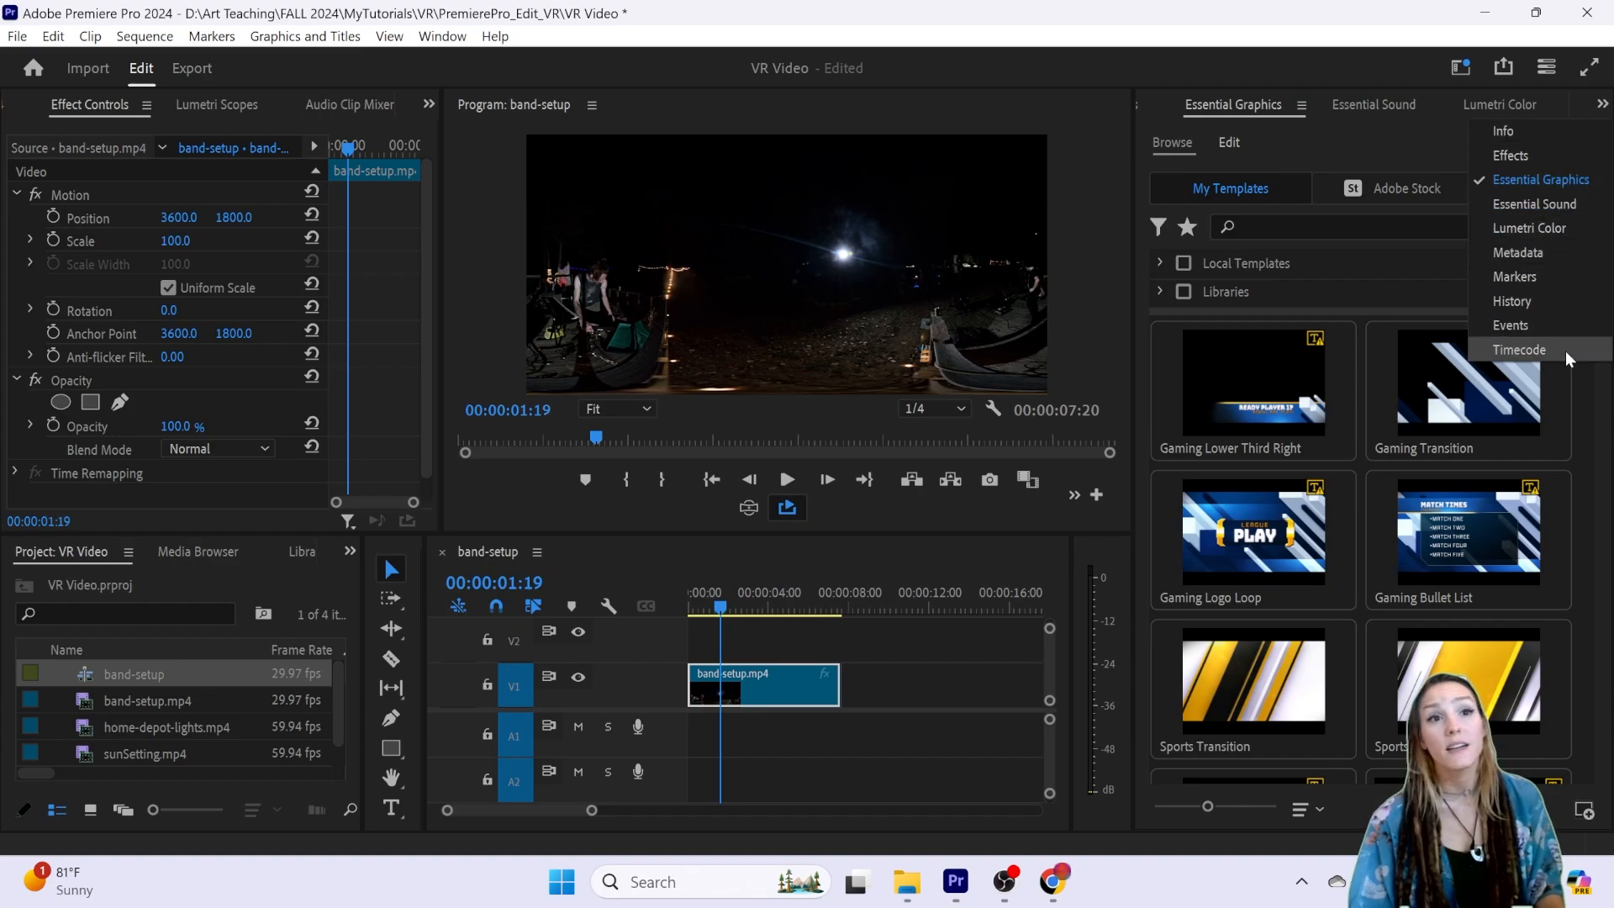
left_click(1532, 181)
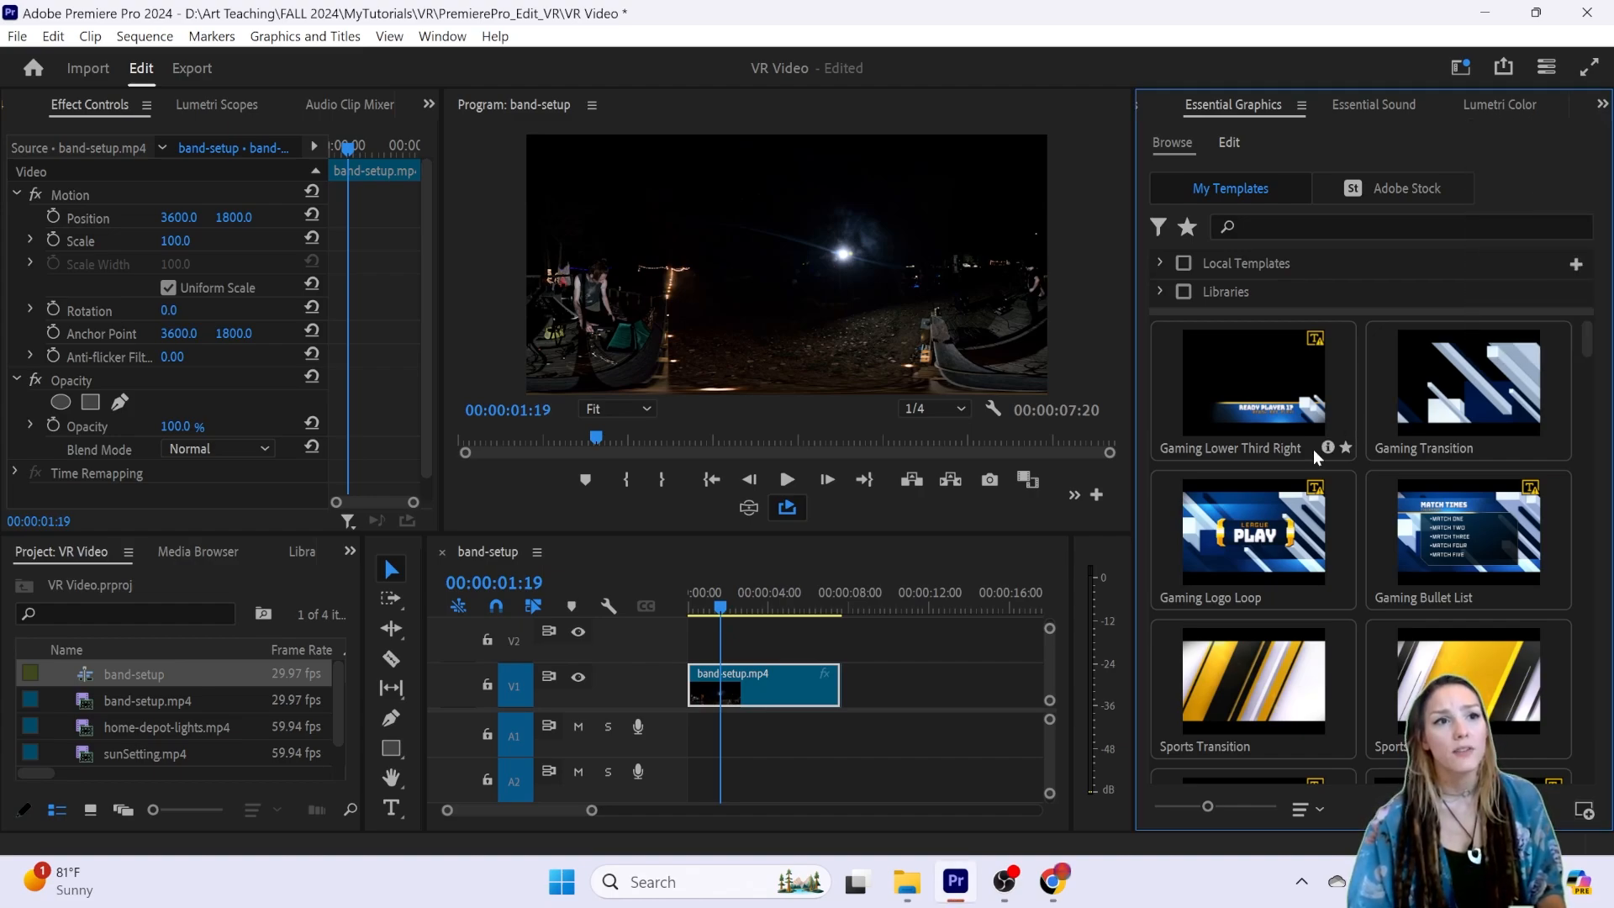
scroll(1354, 528, "down", 4)
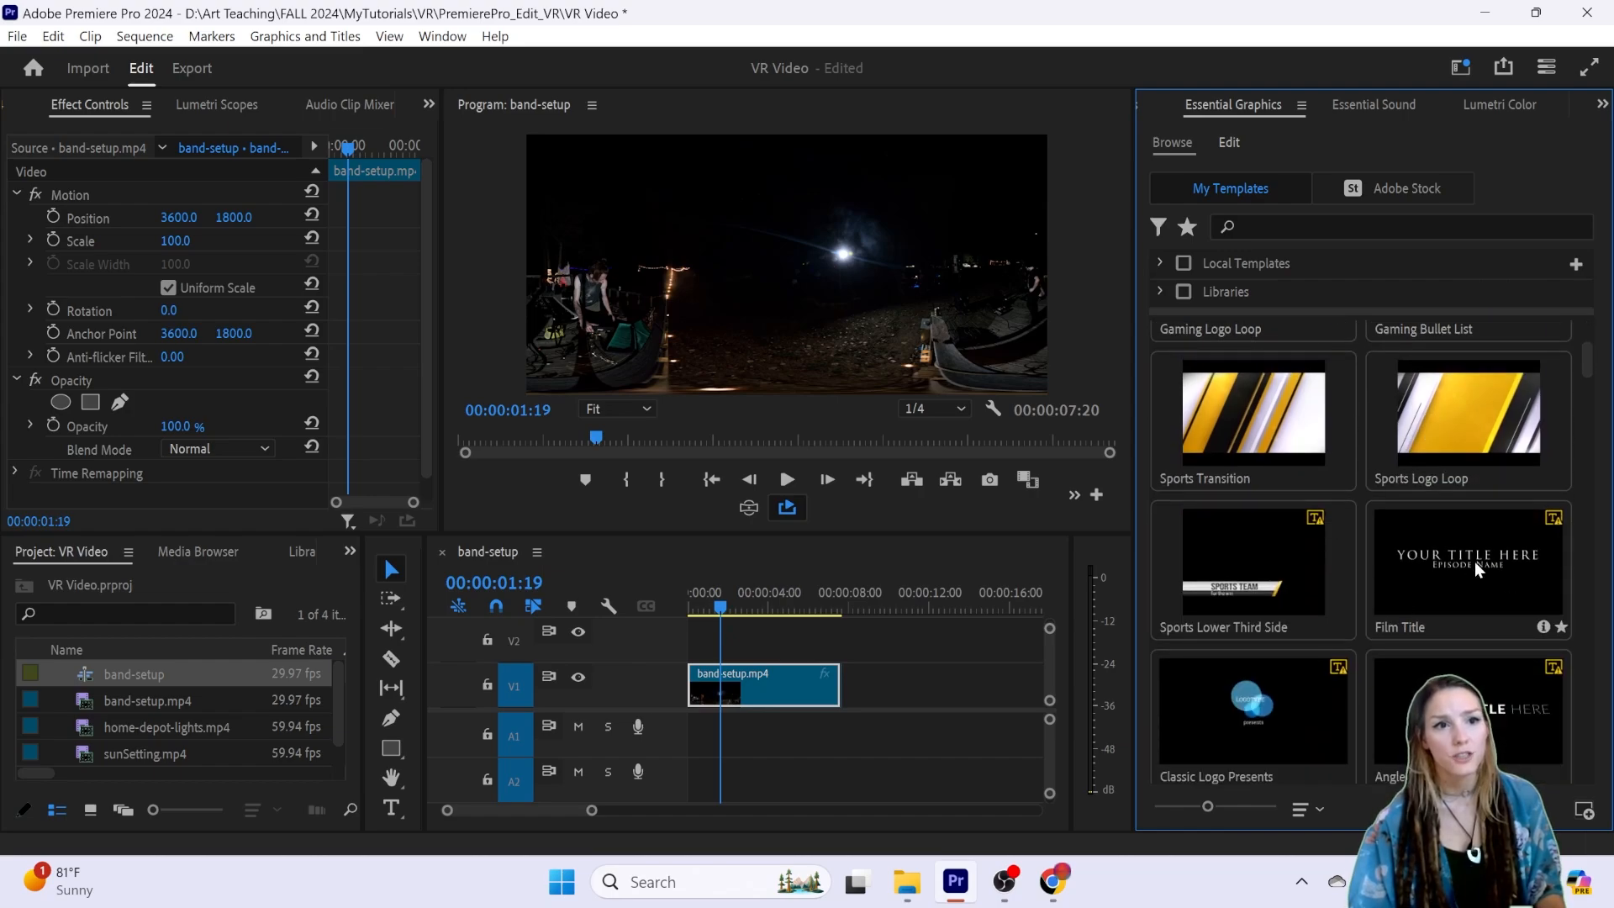
scroll(1463, 563, "down", 2)
scroll(1236, 593, "down", 2)
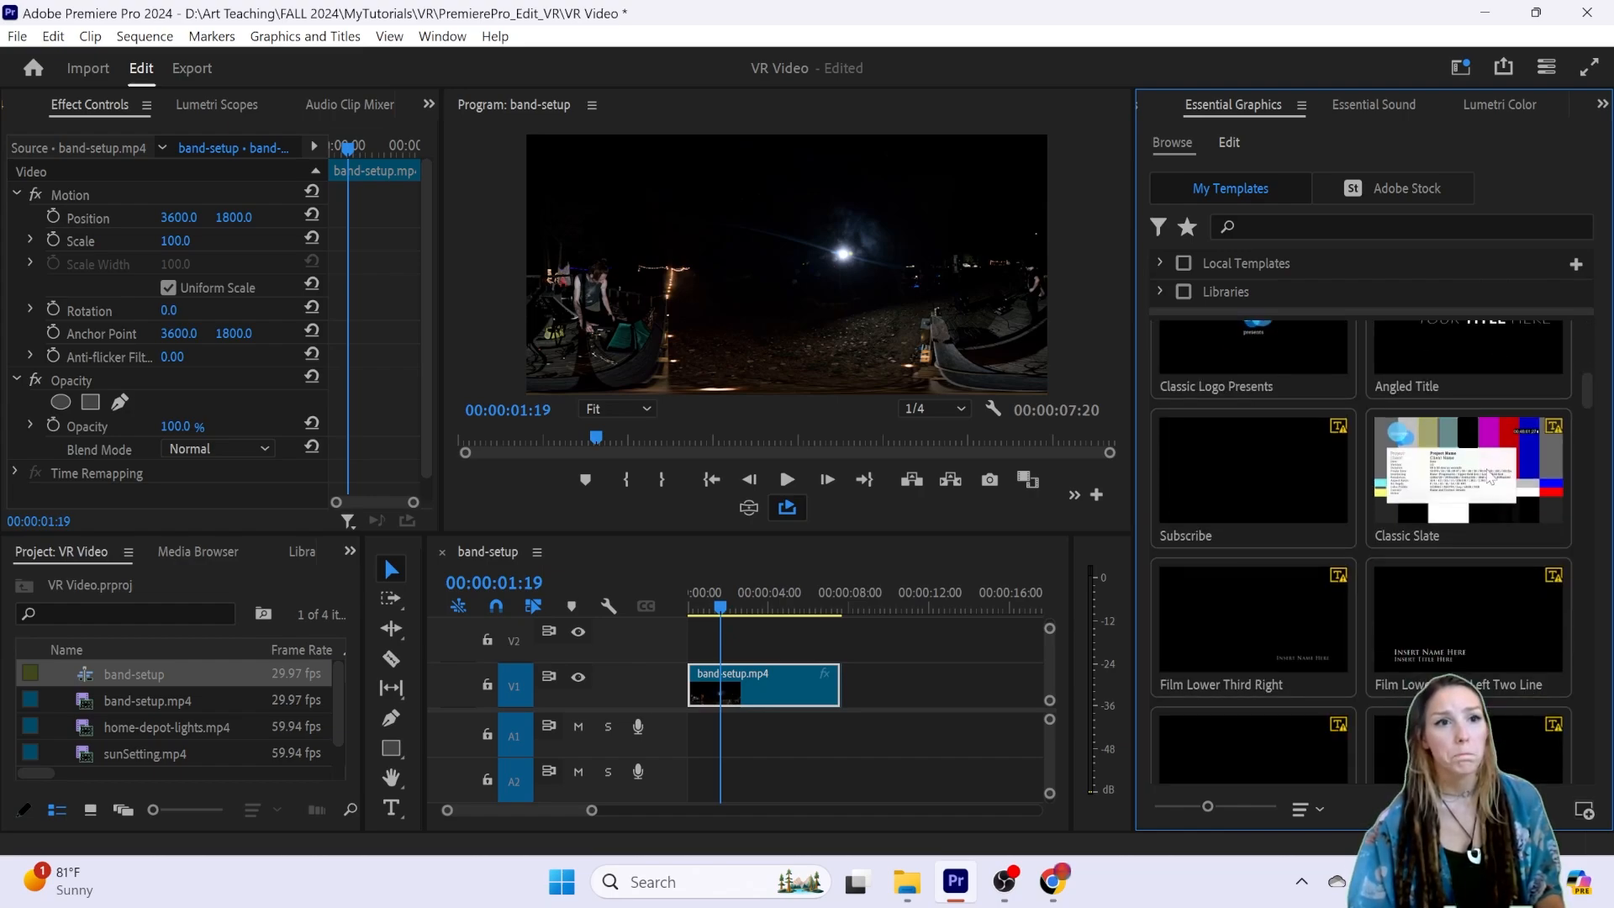
scroll(1262, 595, "down", 4)
scroll(1350, 557, "down", 2)
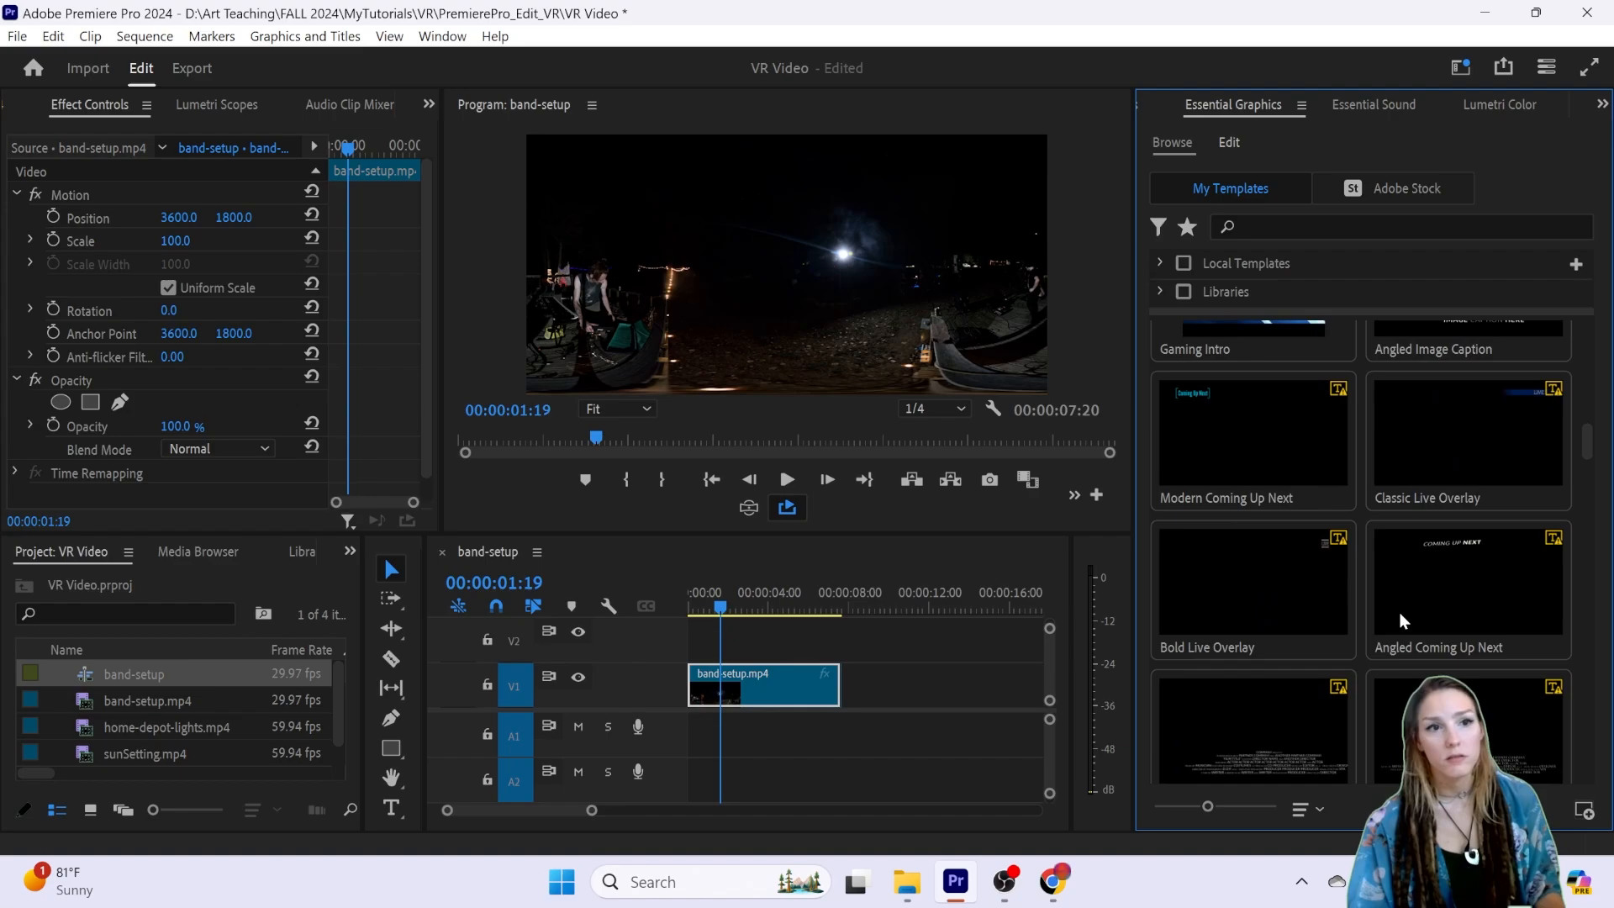
scroll(1421, 663, "down", 1)
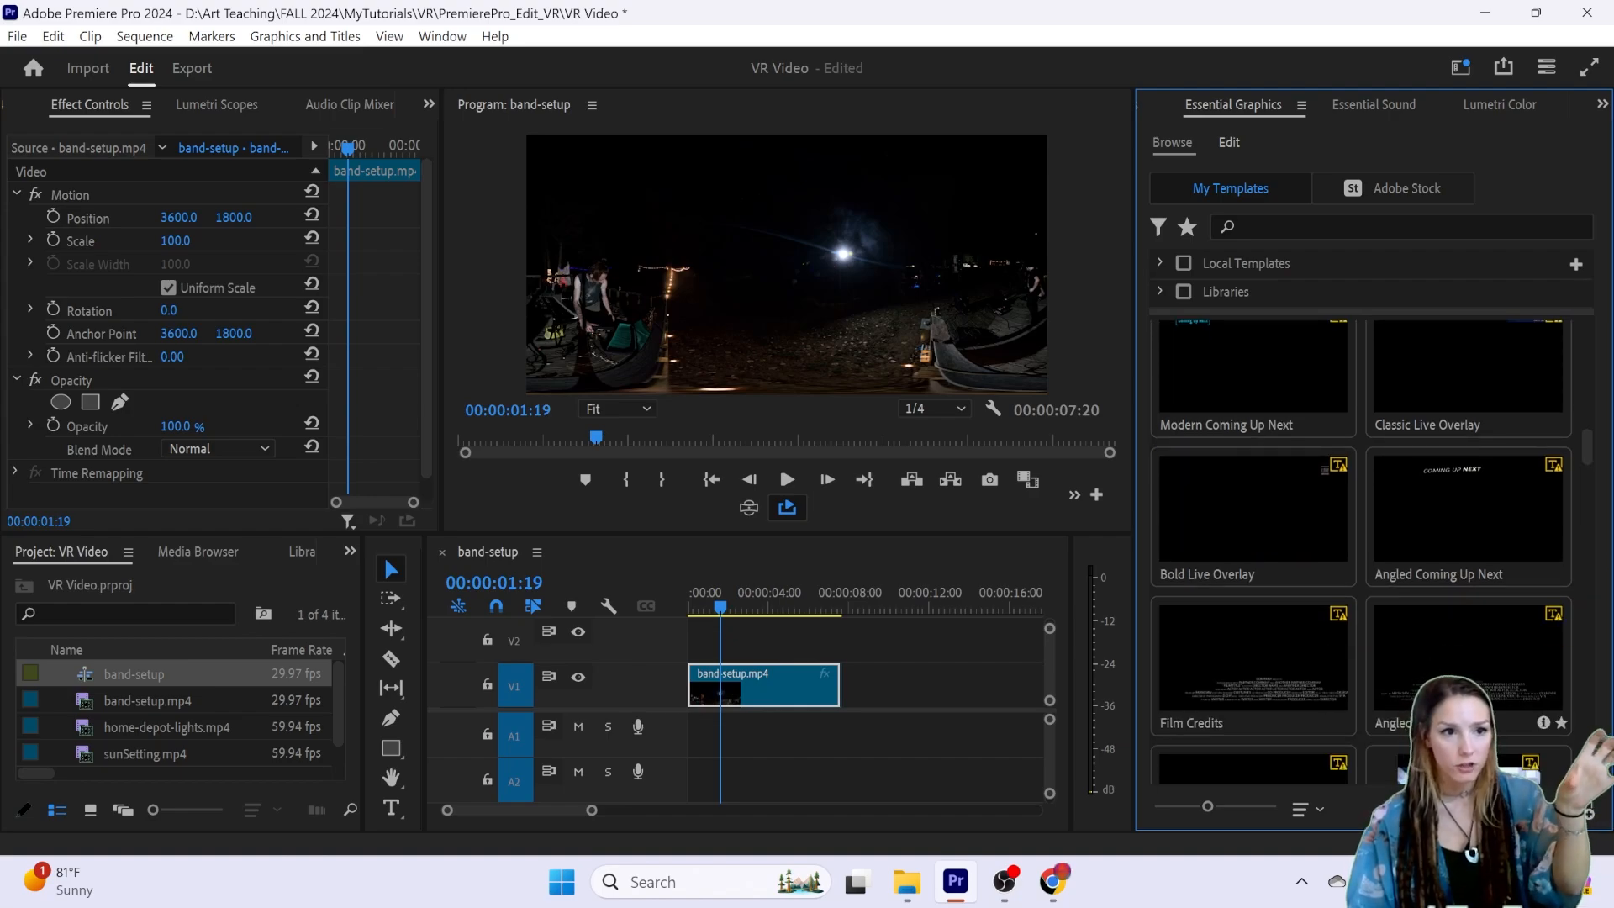
scroll(1425, 656, "down", 2)
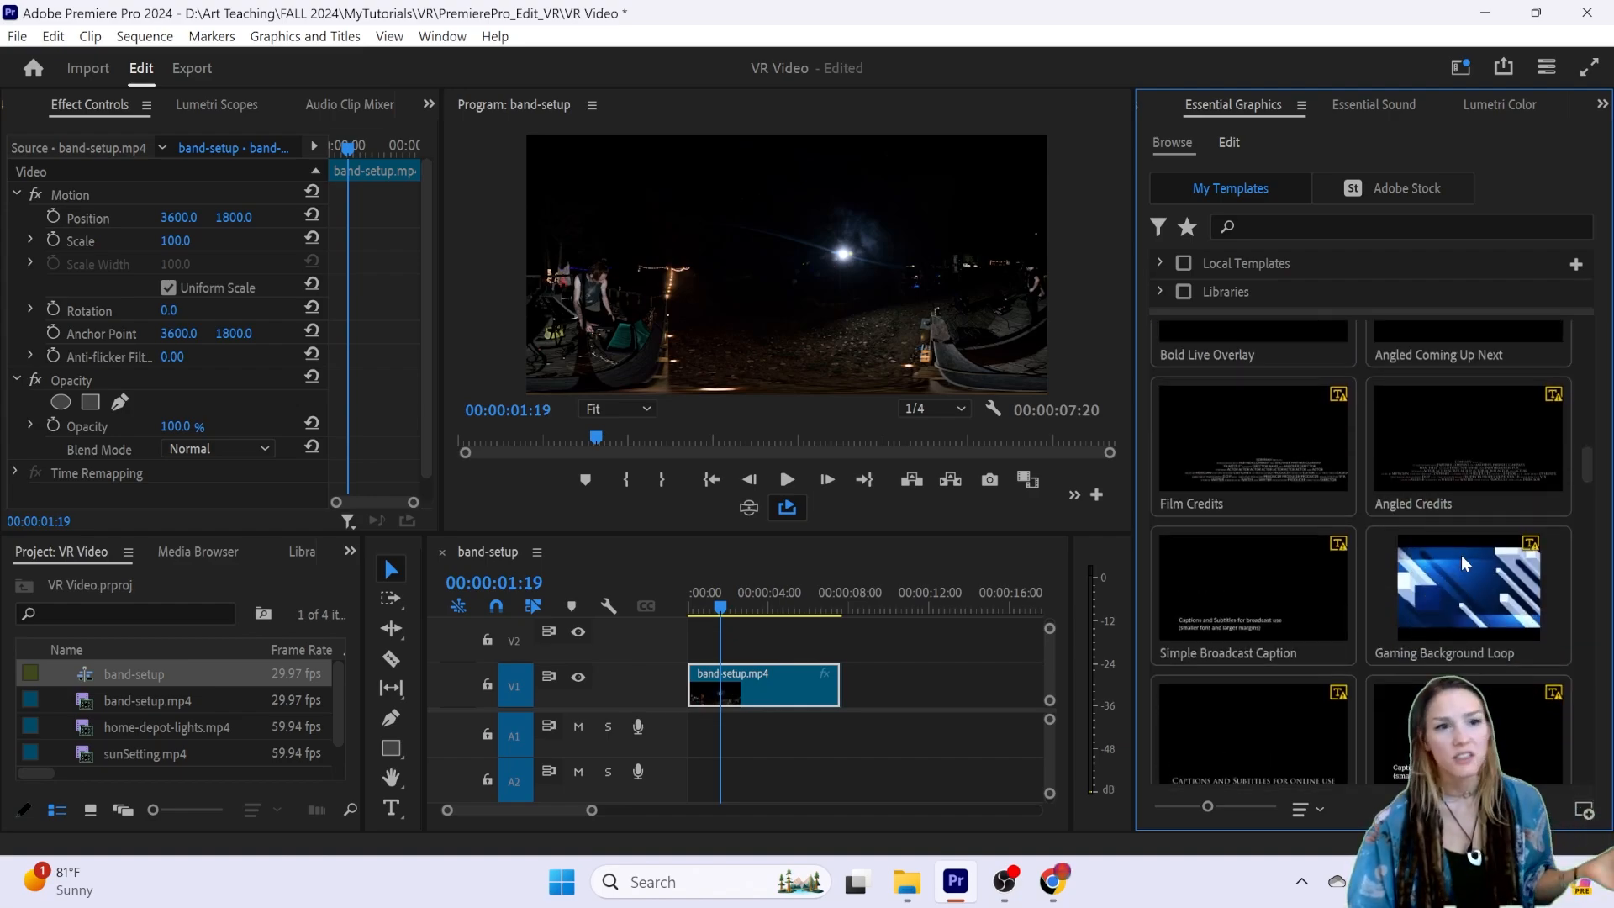
scroll(1438, 580, "up", 3)
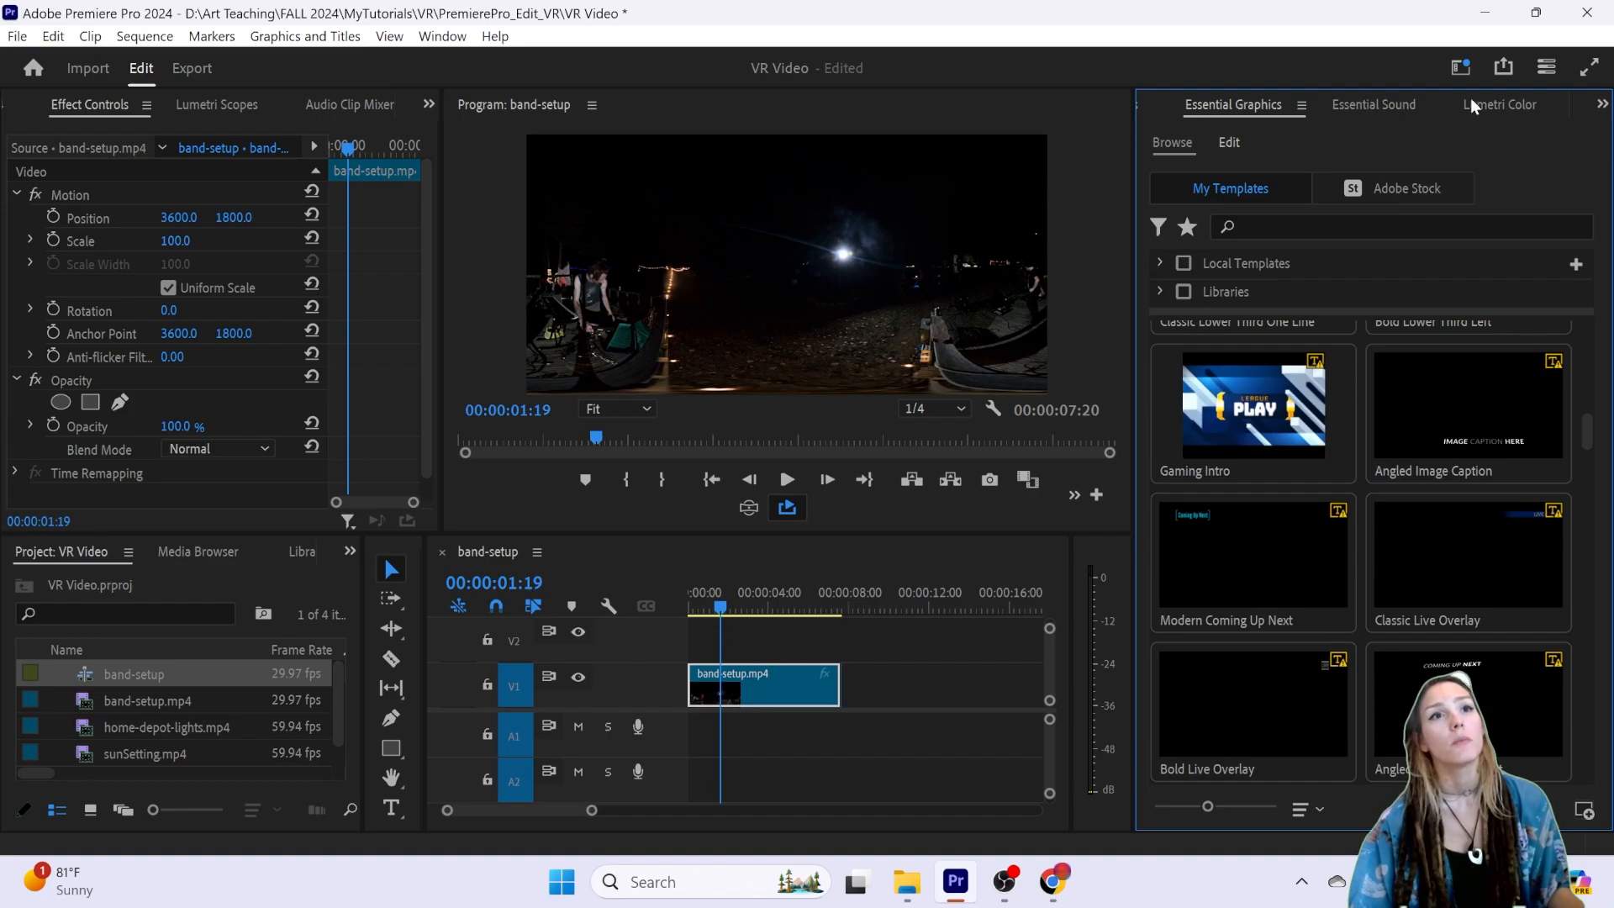
Step: Show the Effects panel and expand Video Effects to examine the Immersive Video effects
left_click(1601, 104)
left_click(1507, 154)
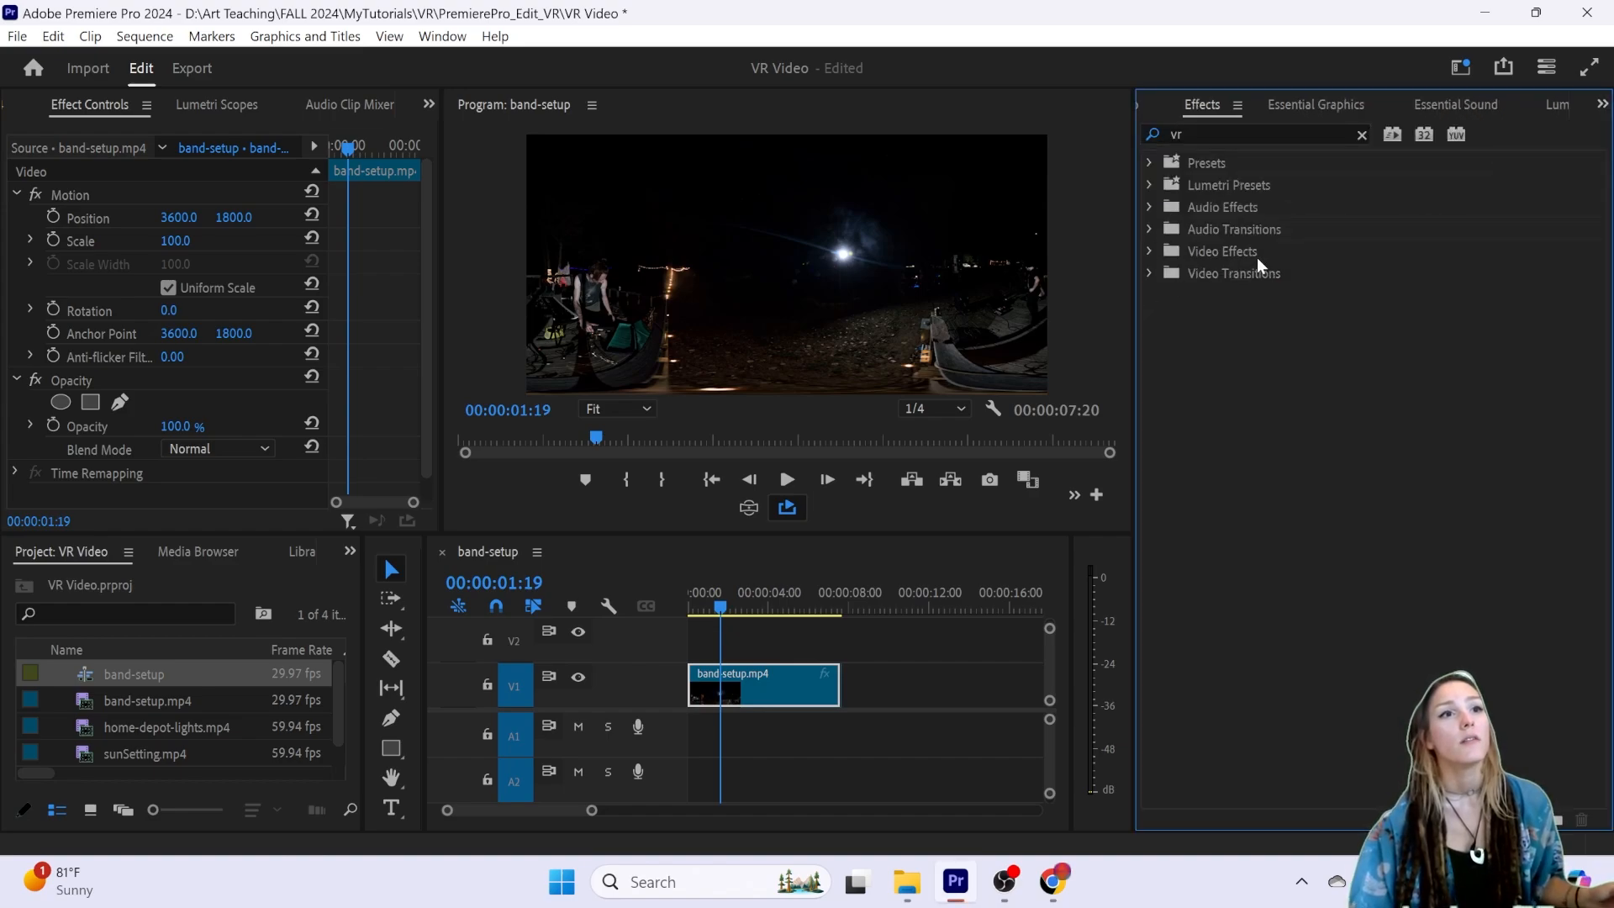
left_click(1149, 251)
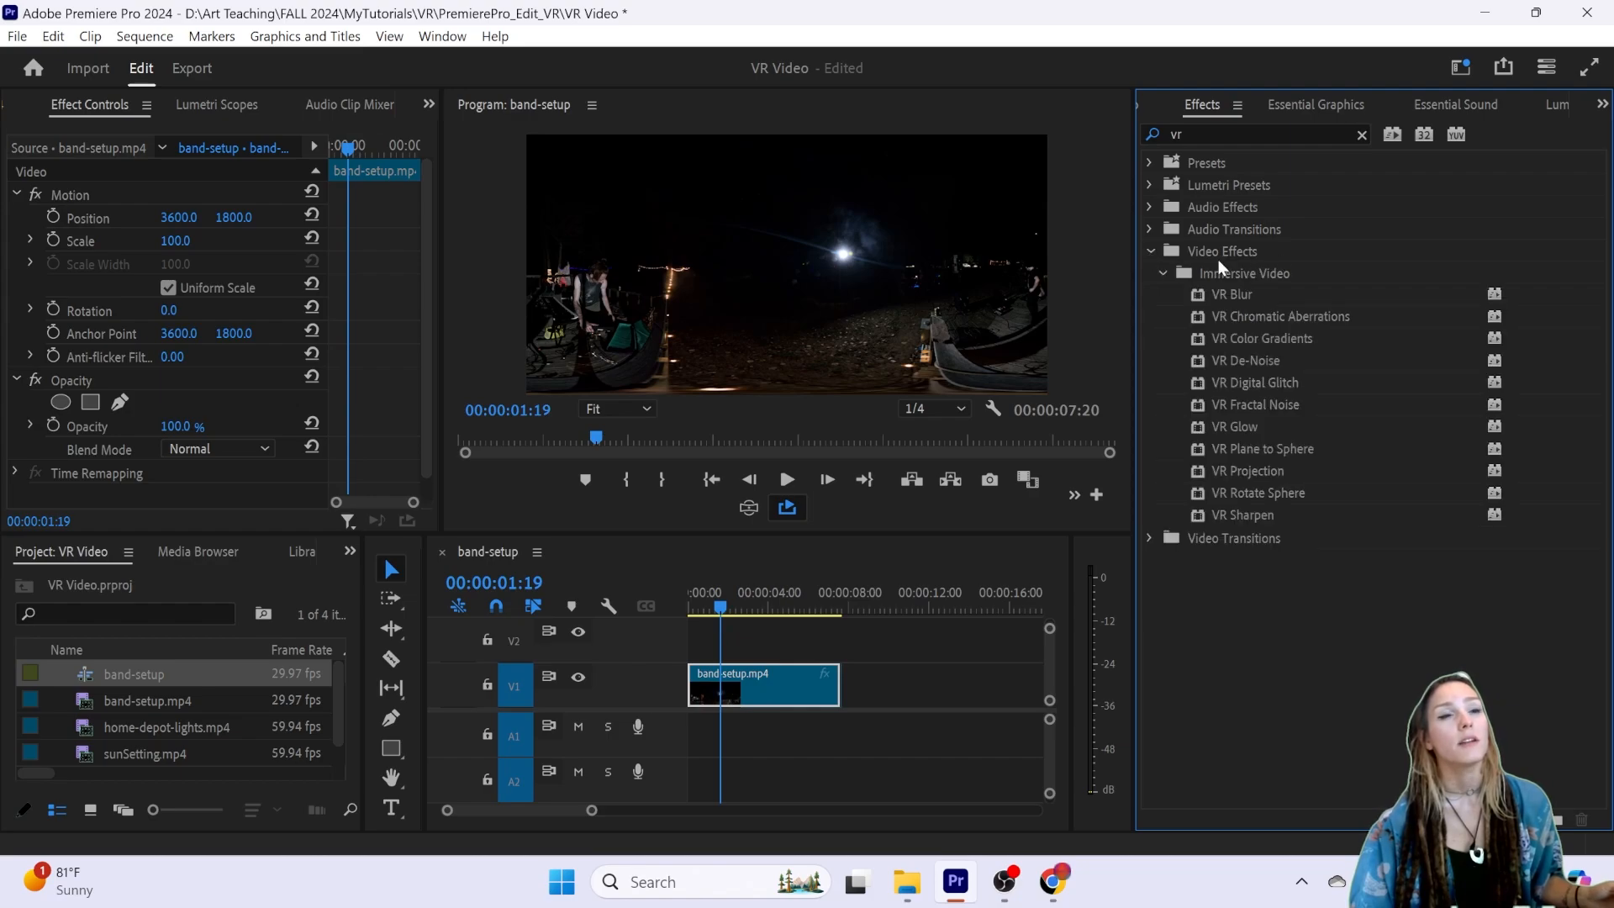
Step: Clear the effects search, examine the Insta360 Reframe effect under Video Effects and switch the program preview to VR view
left_click(1362, 141)
left_click(1197, 247)
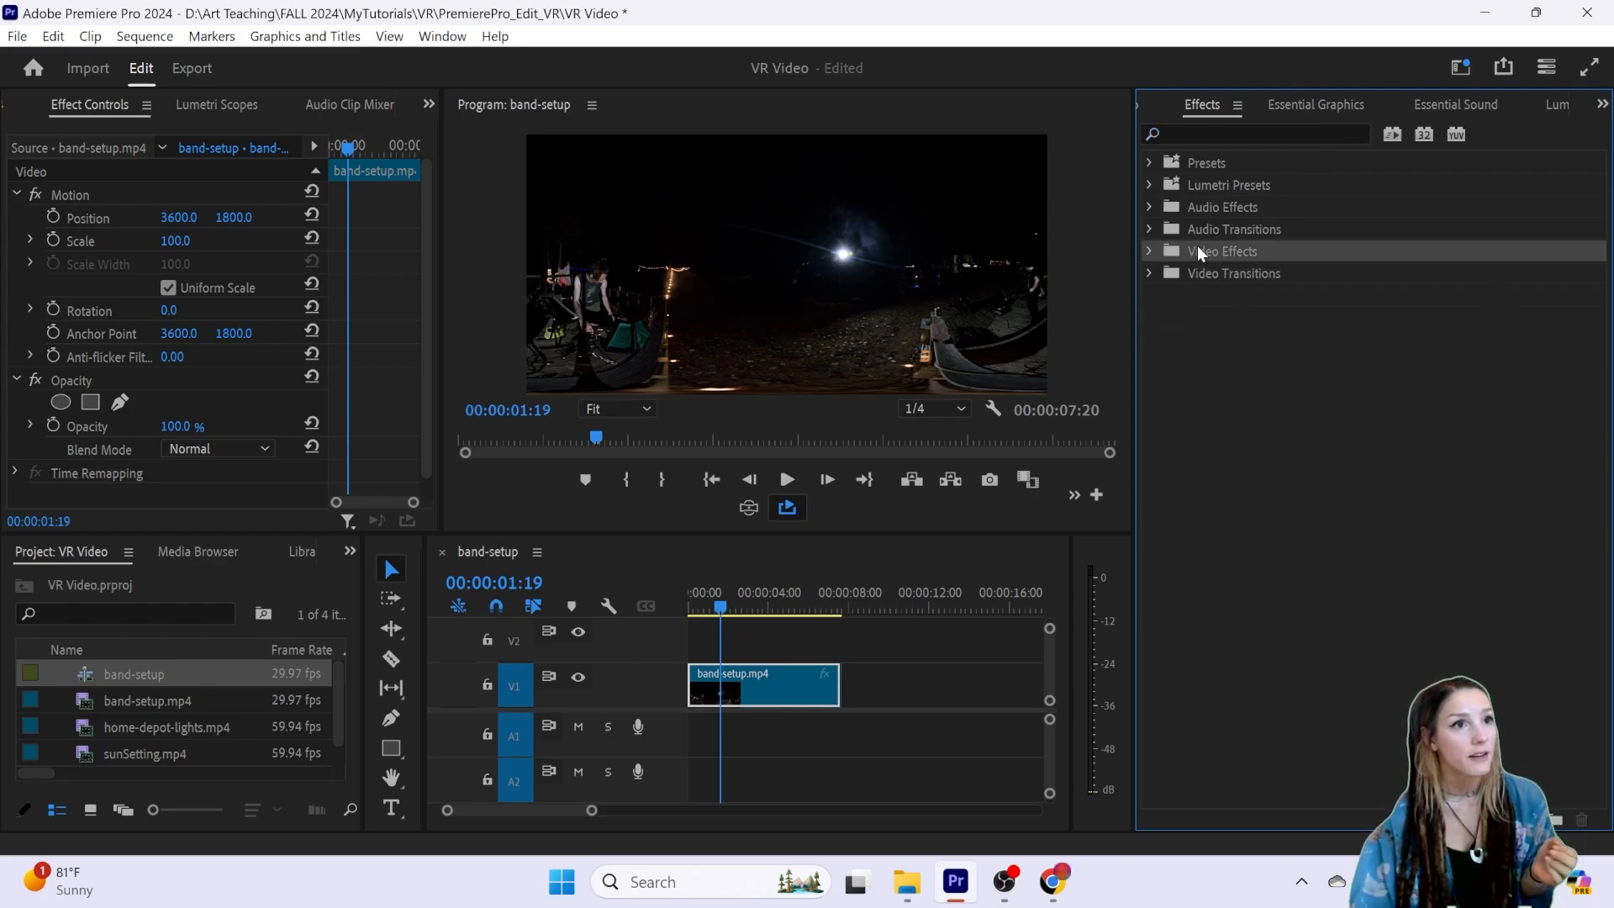
left_click(1150, 251)
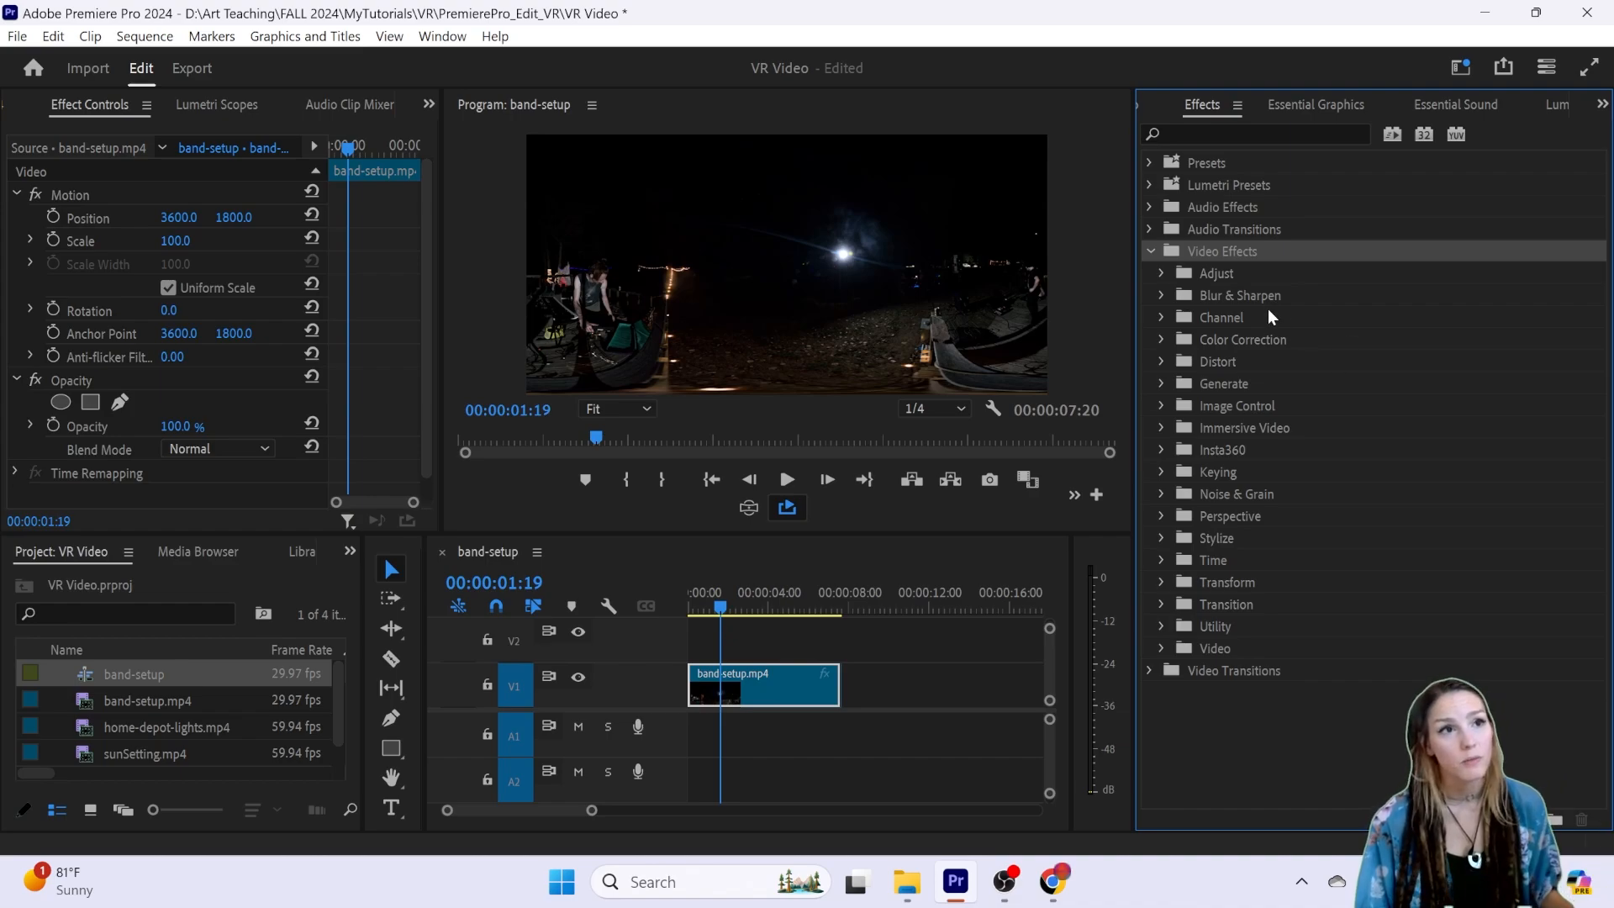
left_click(1214, 279)
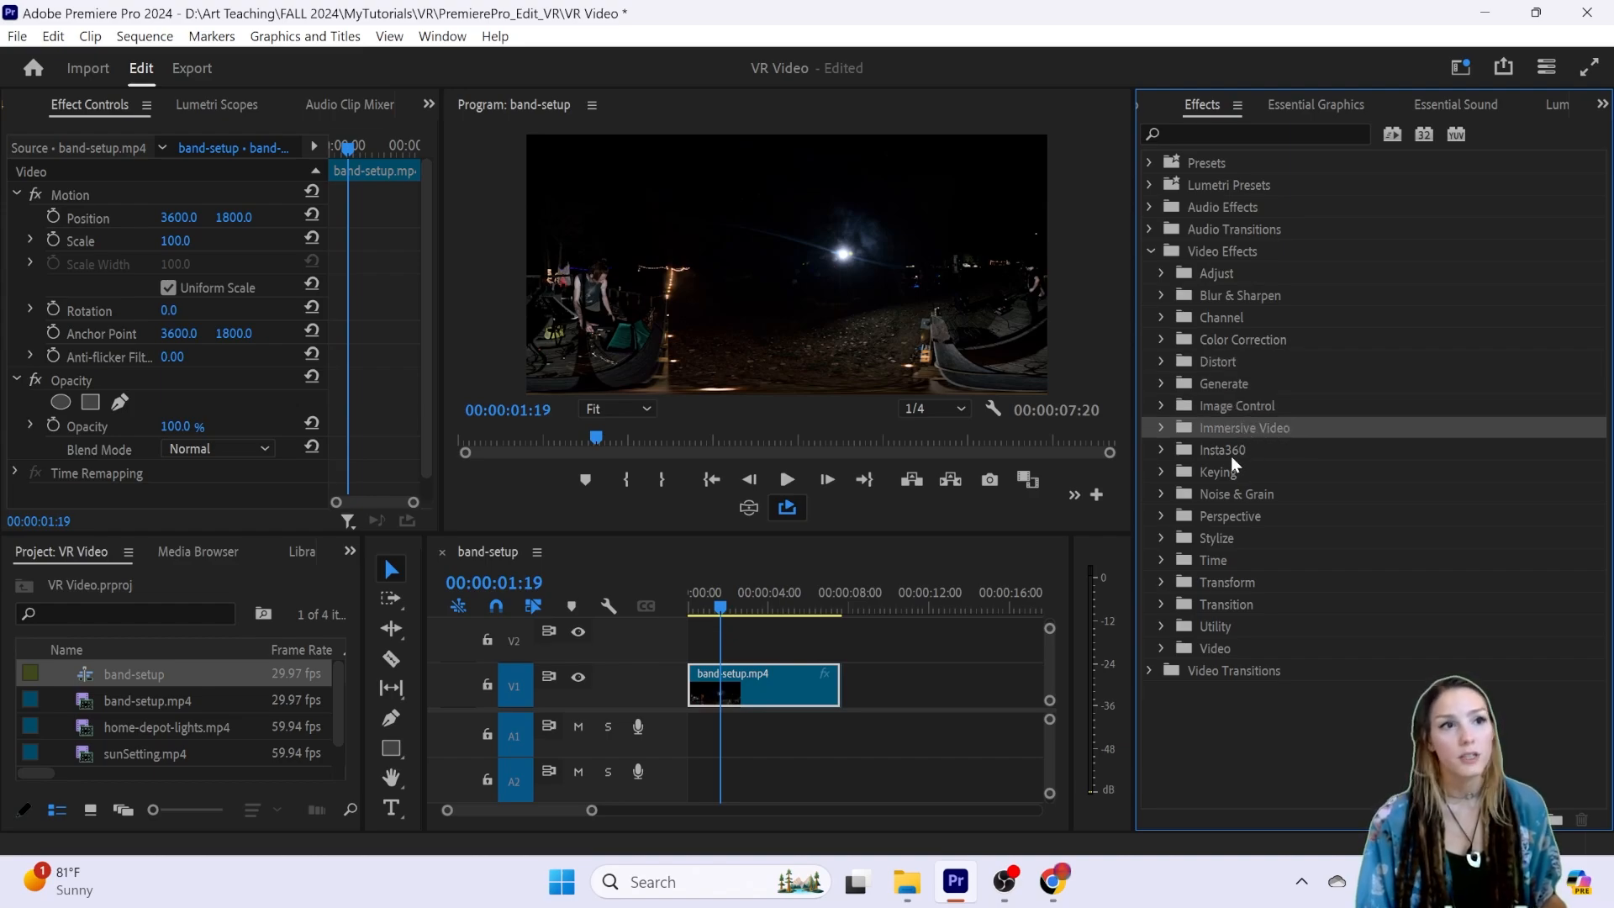
left_click(1163, 452)
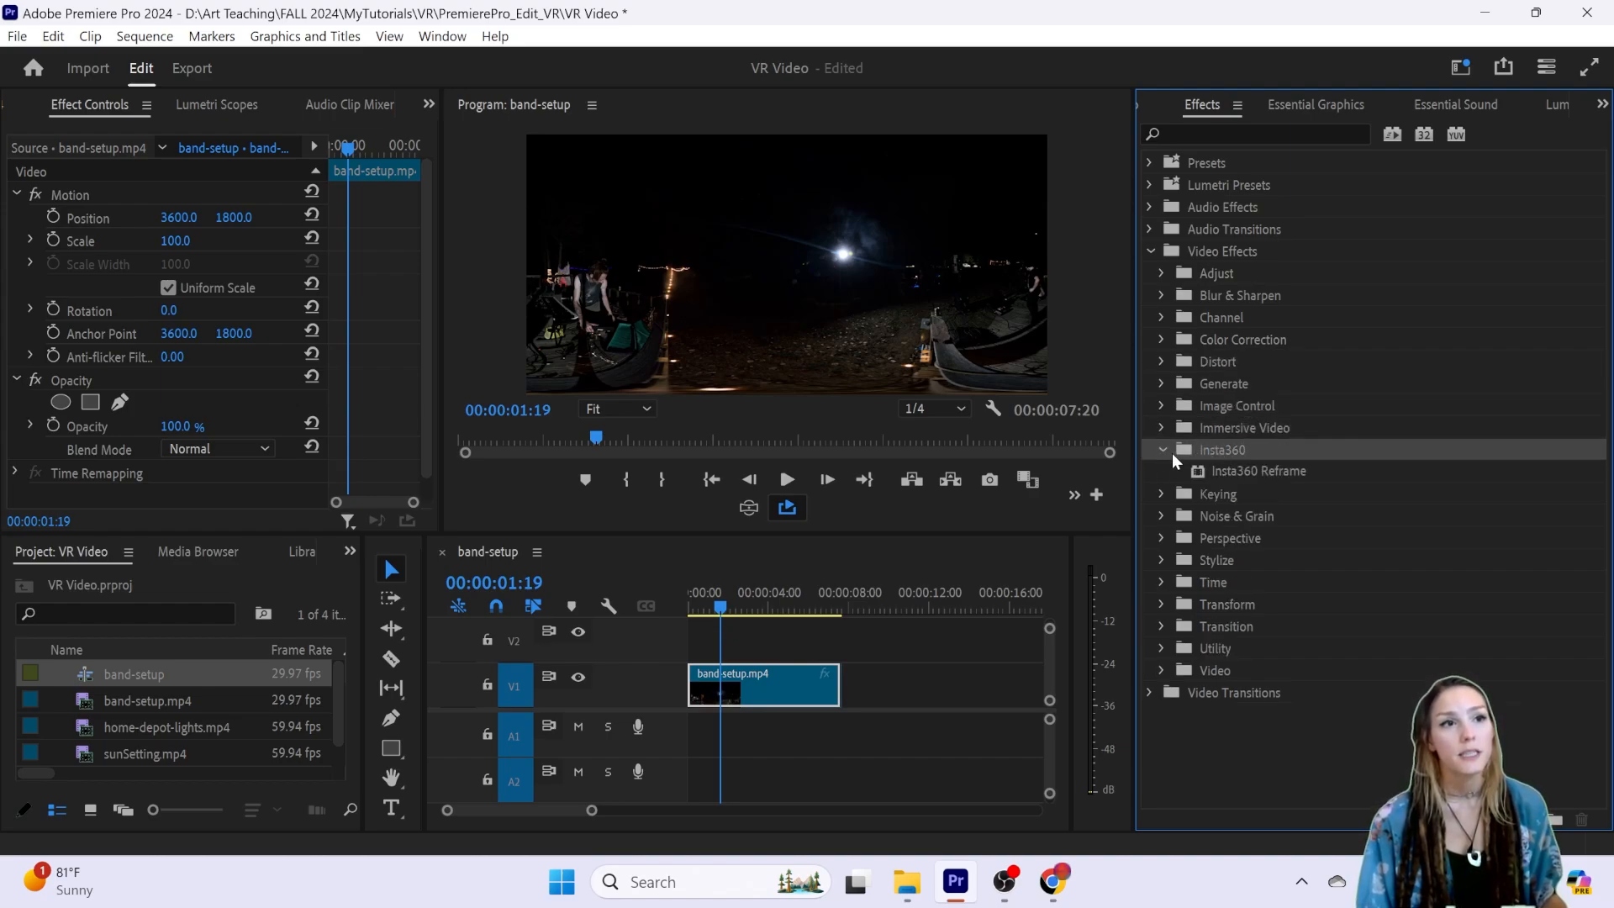
left_click(1258, 478)
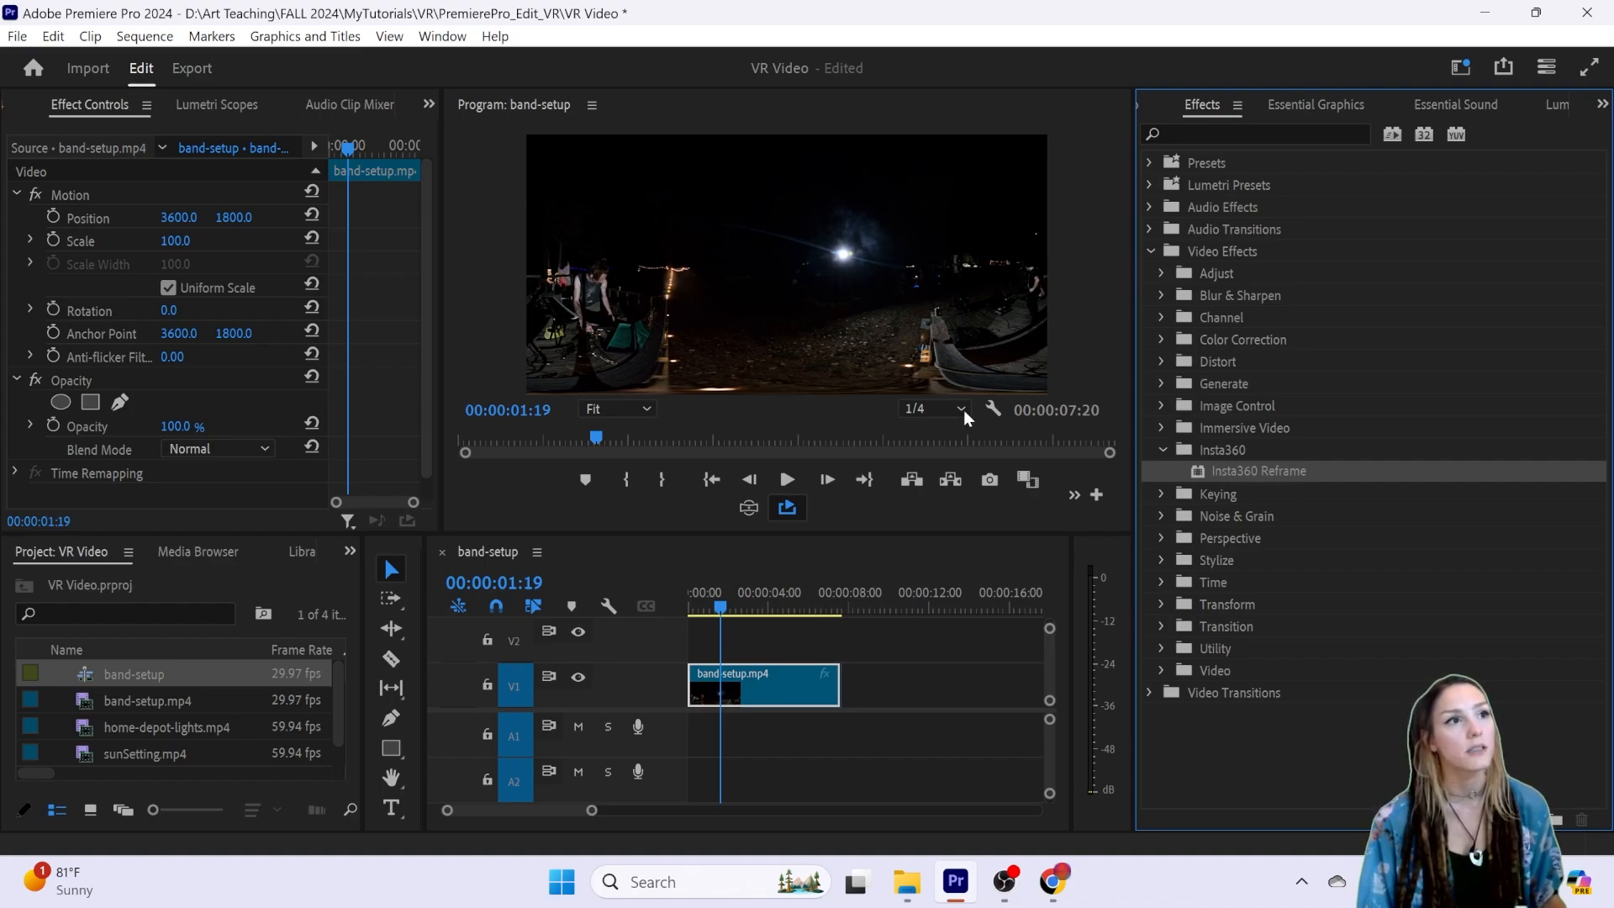
left_click(748, 508)
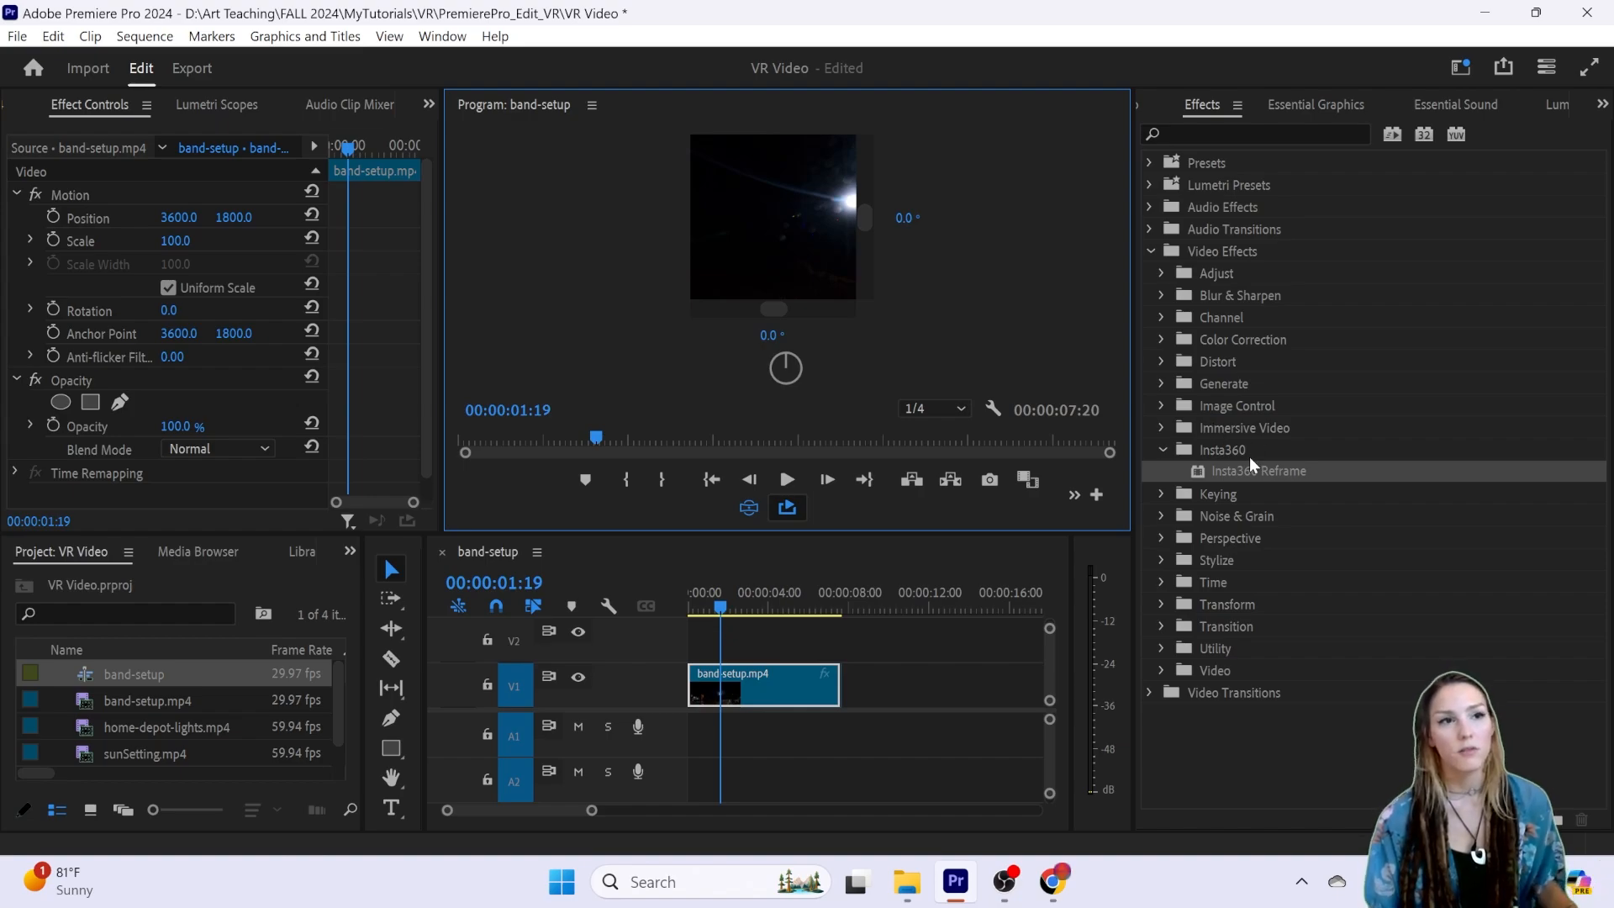
left_click(1160, 450)
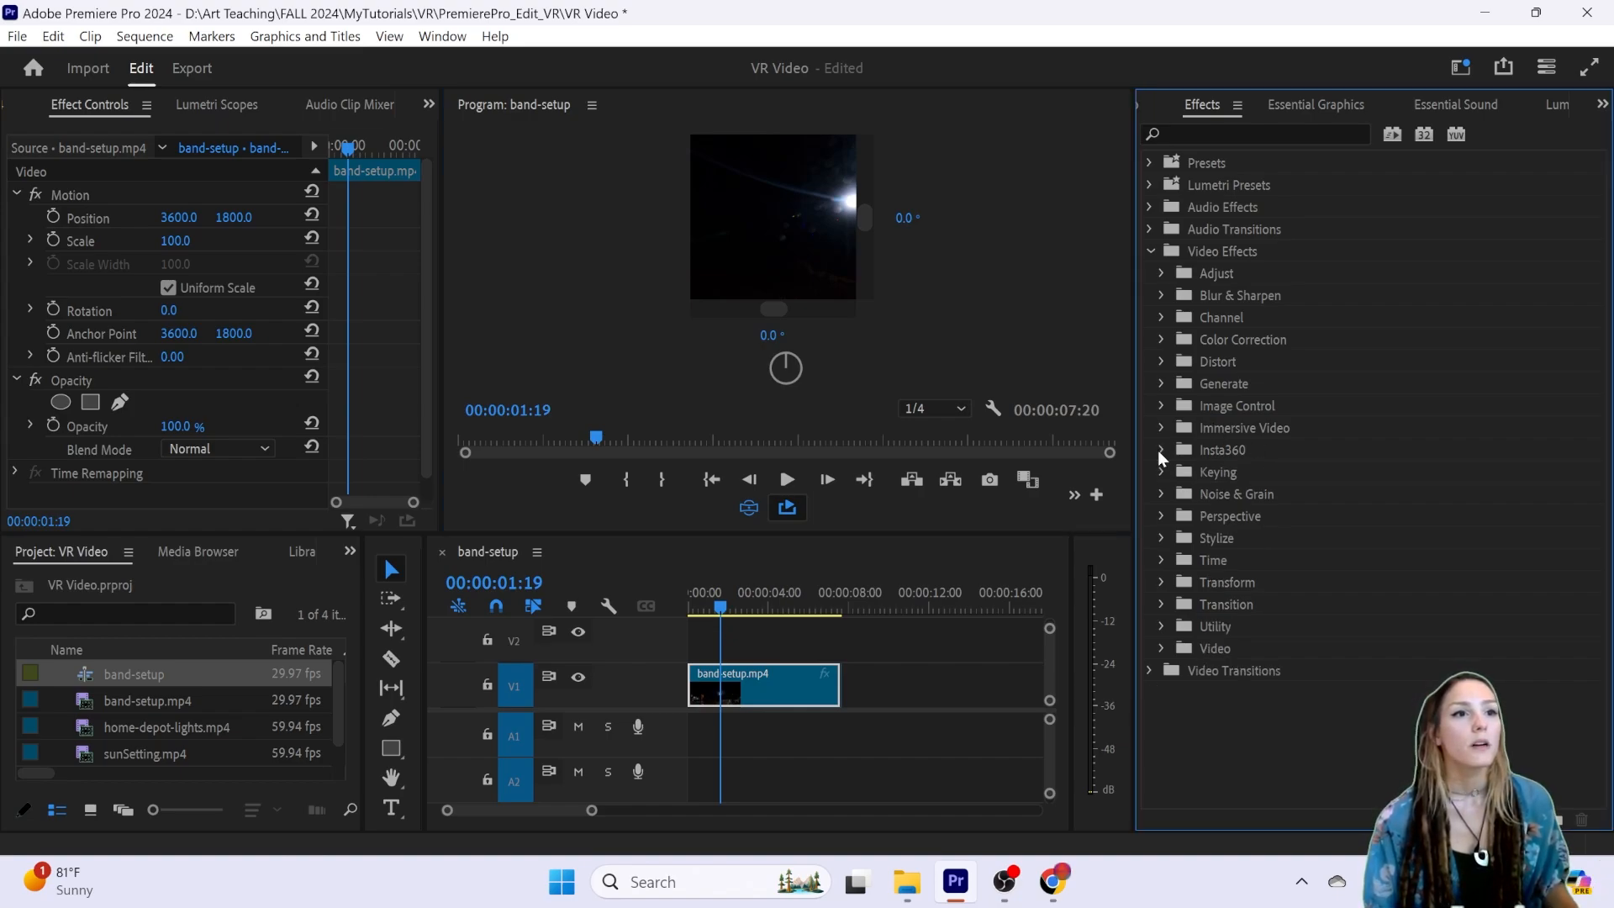
Step: Examine the Keying effects under Video Effects, including Ultra Key
left_click(1205, 473)
left_click(1161, 472)
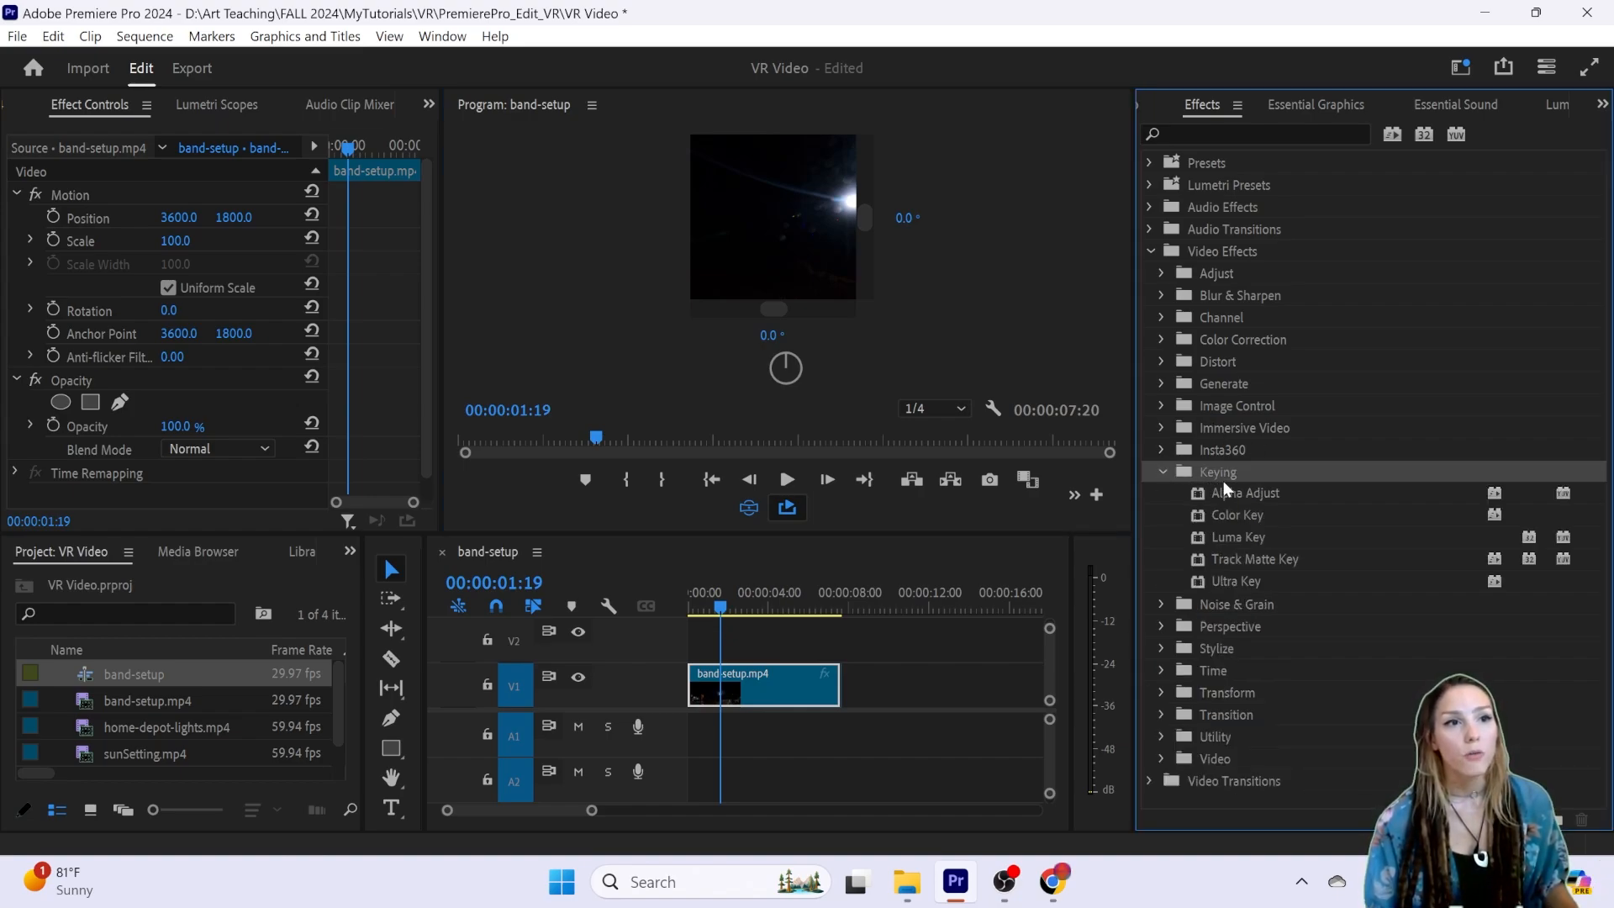
left_click(1240, 582)
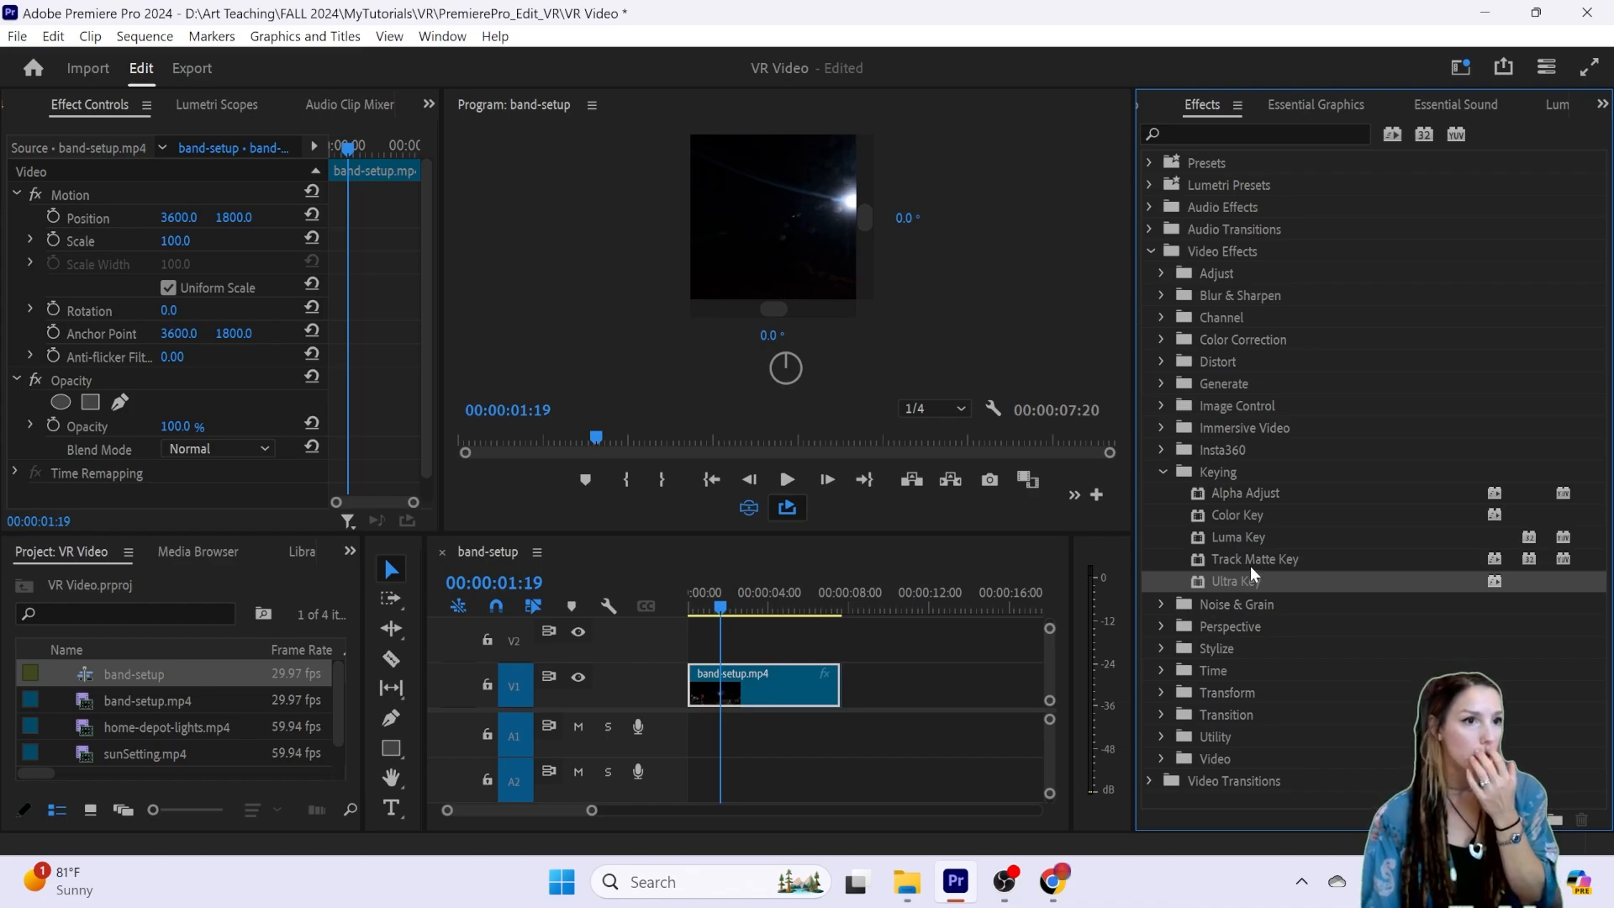
Step: Look through the Stylize effects, from Alpha Glow and Brush Strokes to Find Edges and Posterize
left_click(1214, 603)
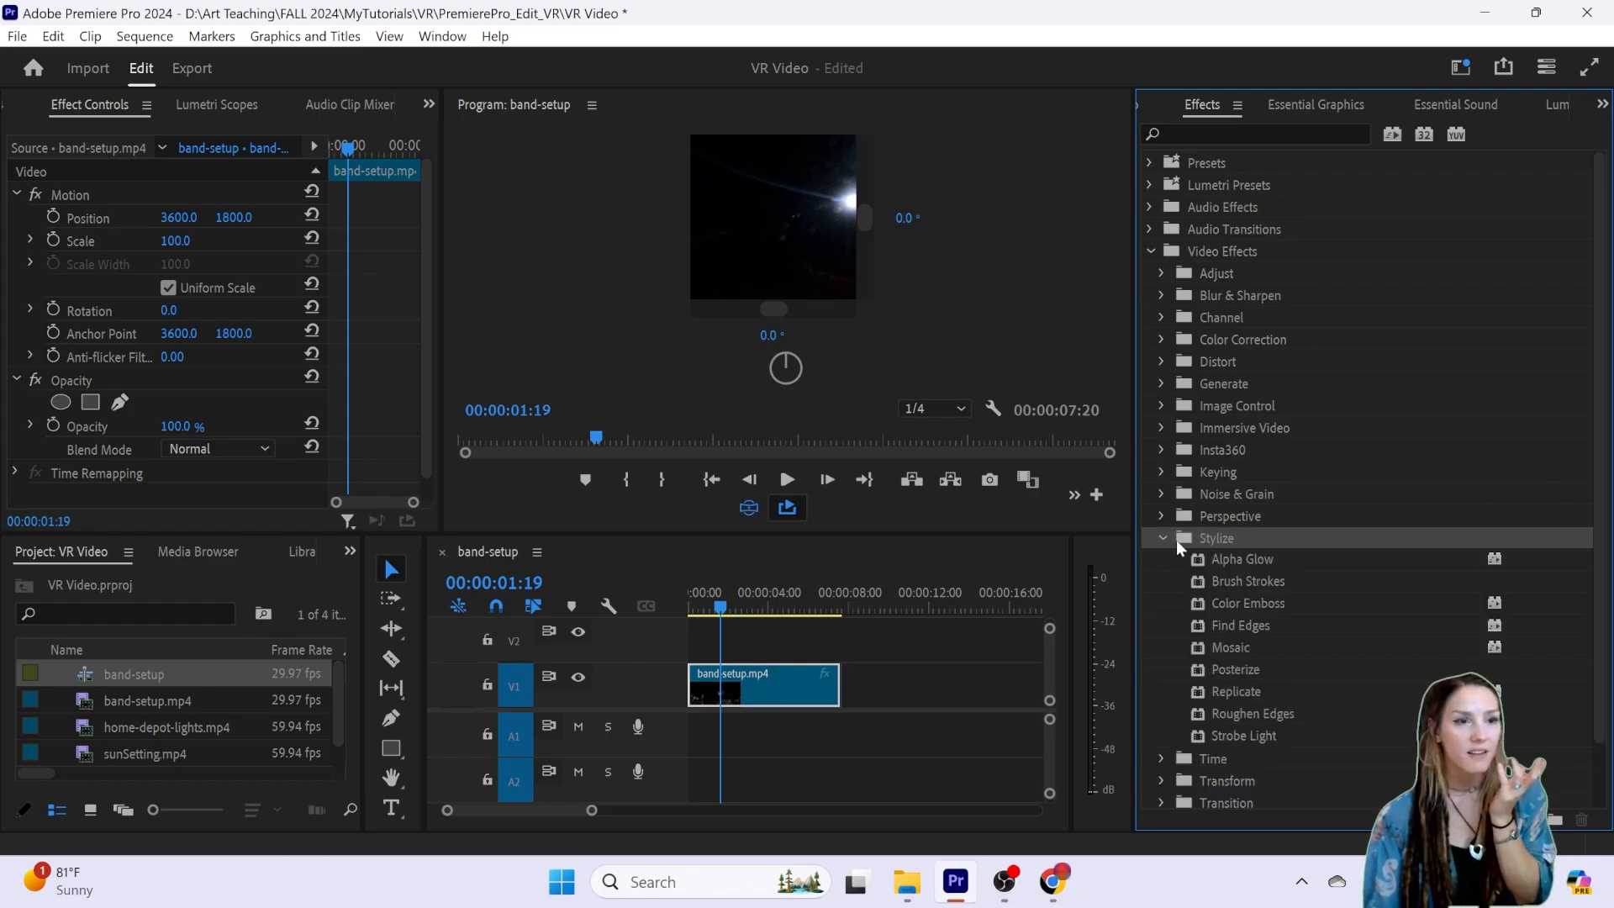
left_click(1230, 559)
left_click(1251, 582)
left_click(1259, 602)
left_click(1262, 625)
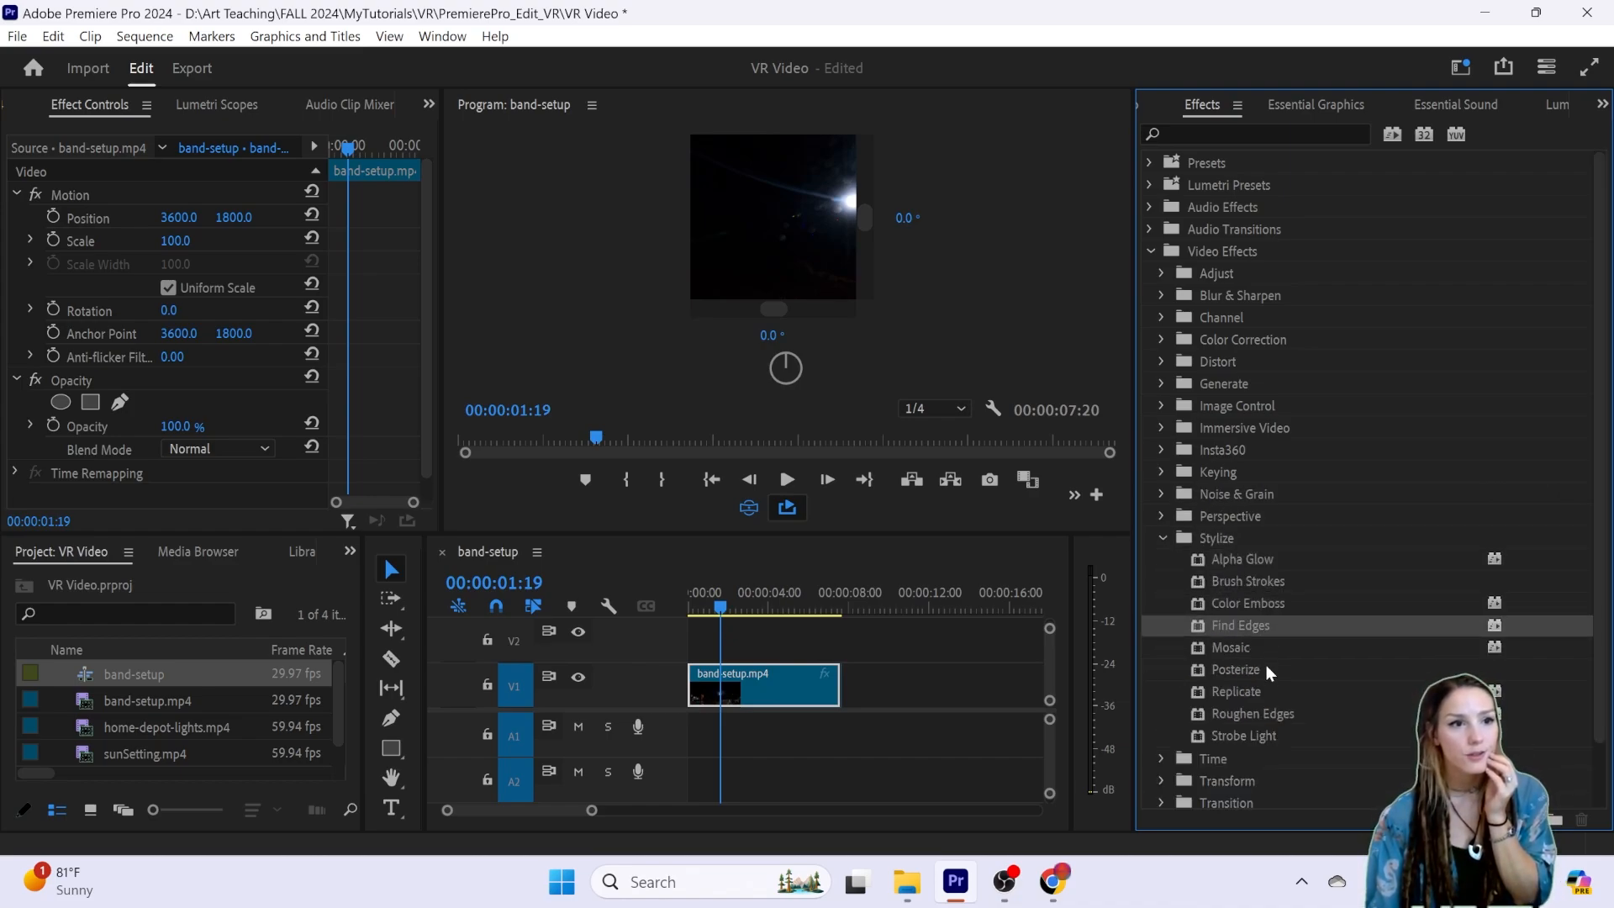
left_click(1266, 668)
left_click(1162, 535)
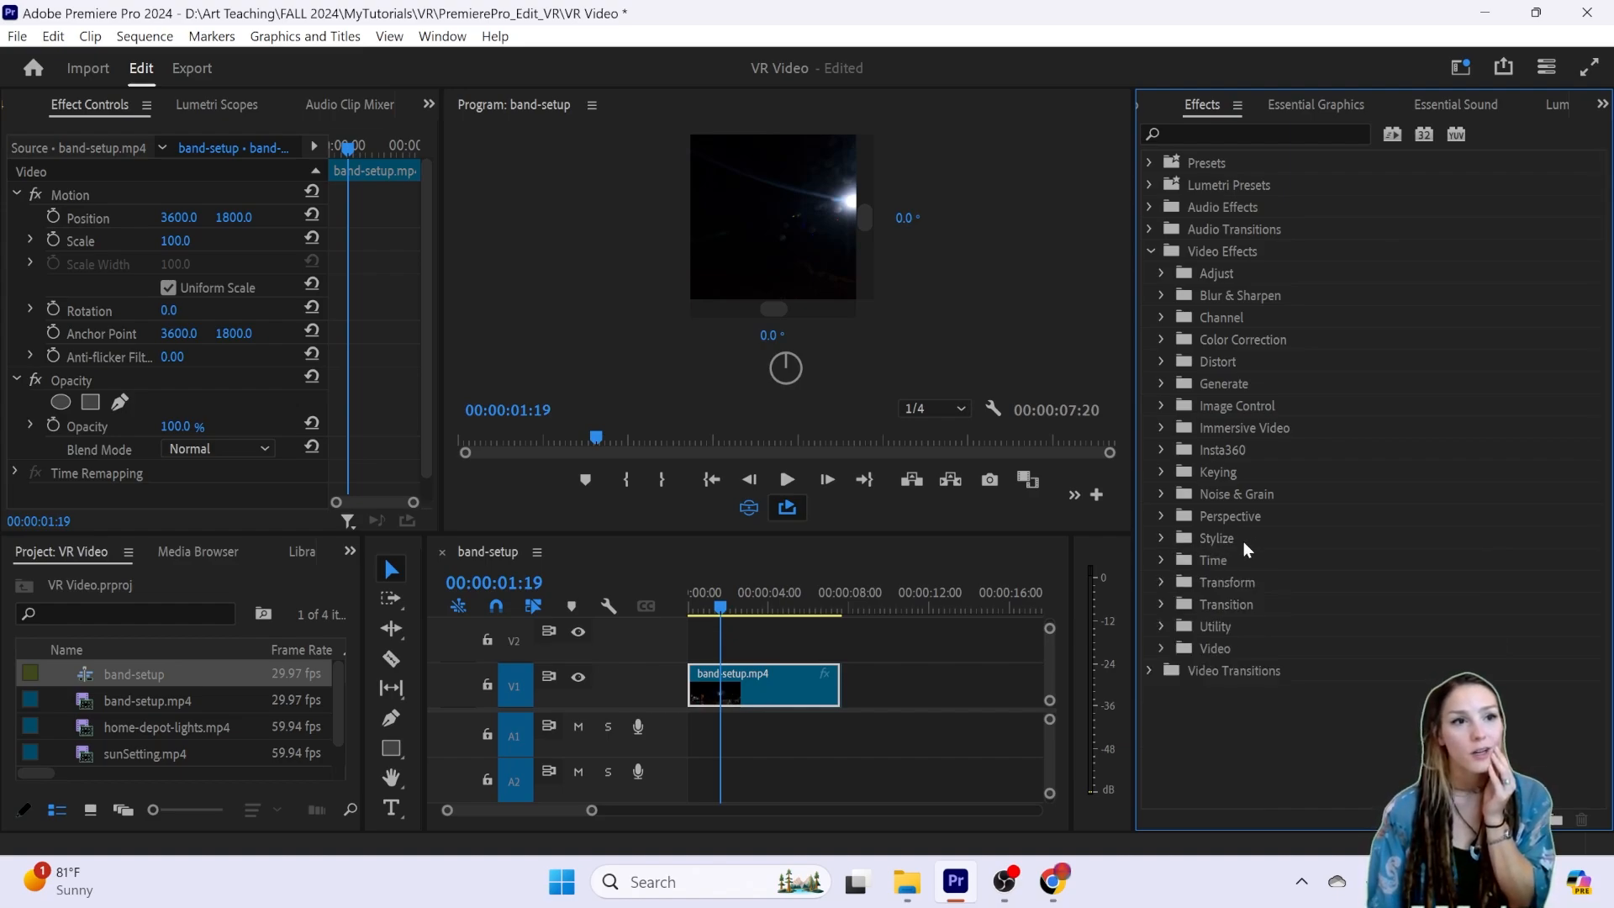
Step: Examine the Dissolve transitions under Video Transitions, then collapse the Video Transitions folder
left_click(1216, 649)
left_click(1196, 671)
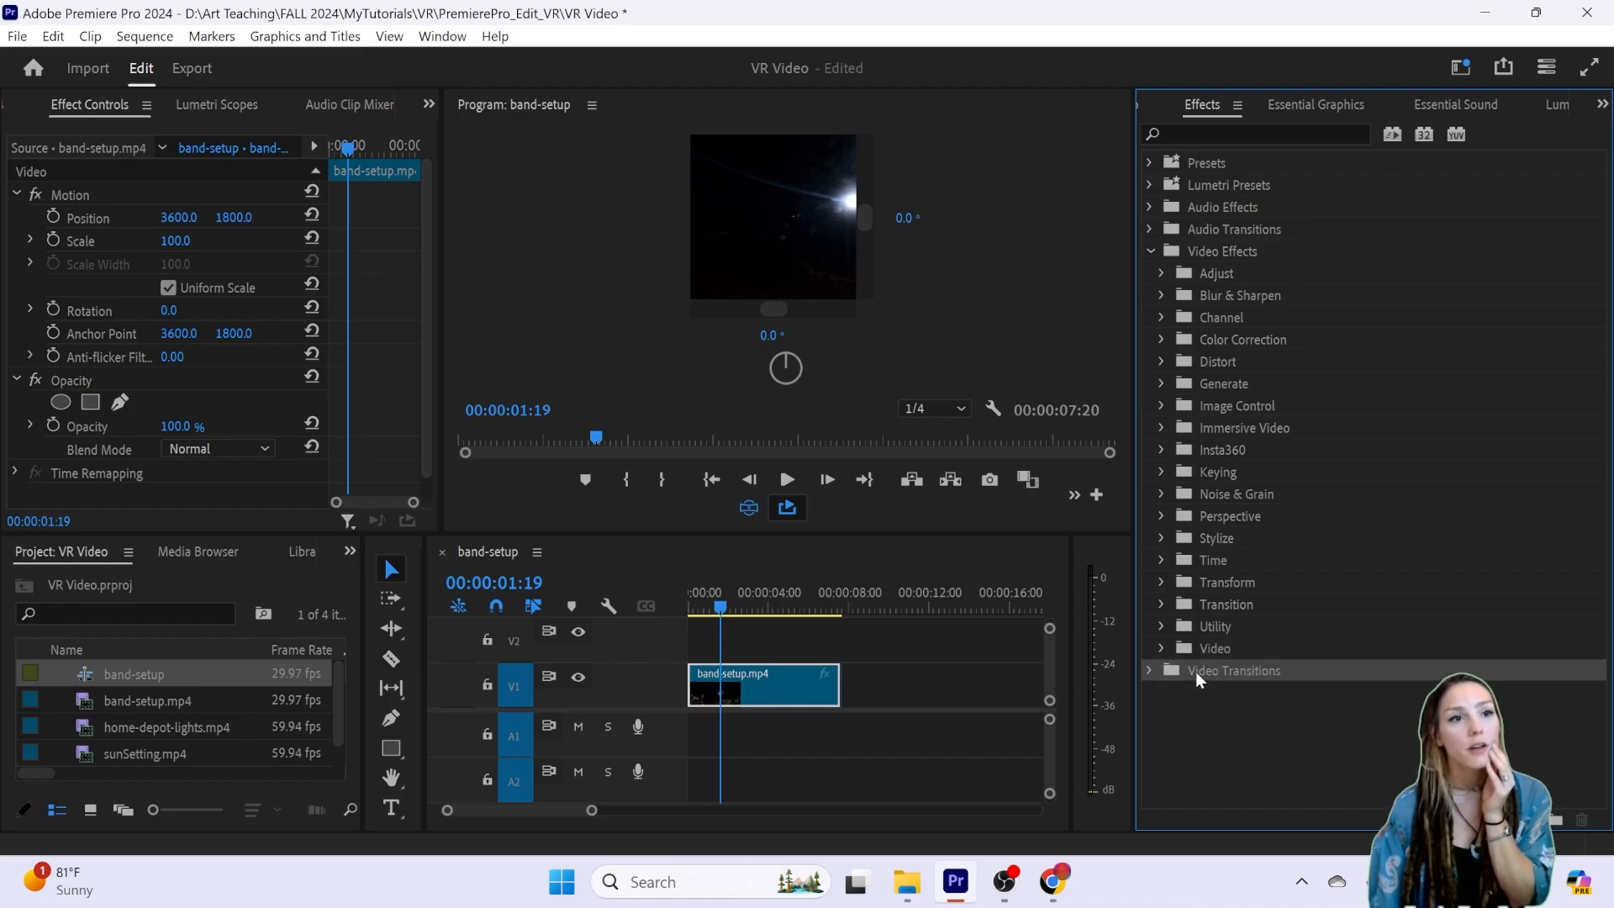
left_click(1148, 671)
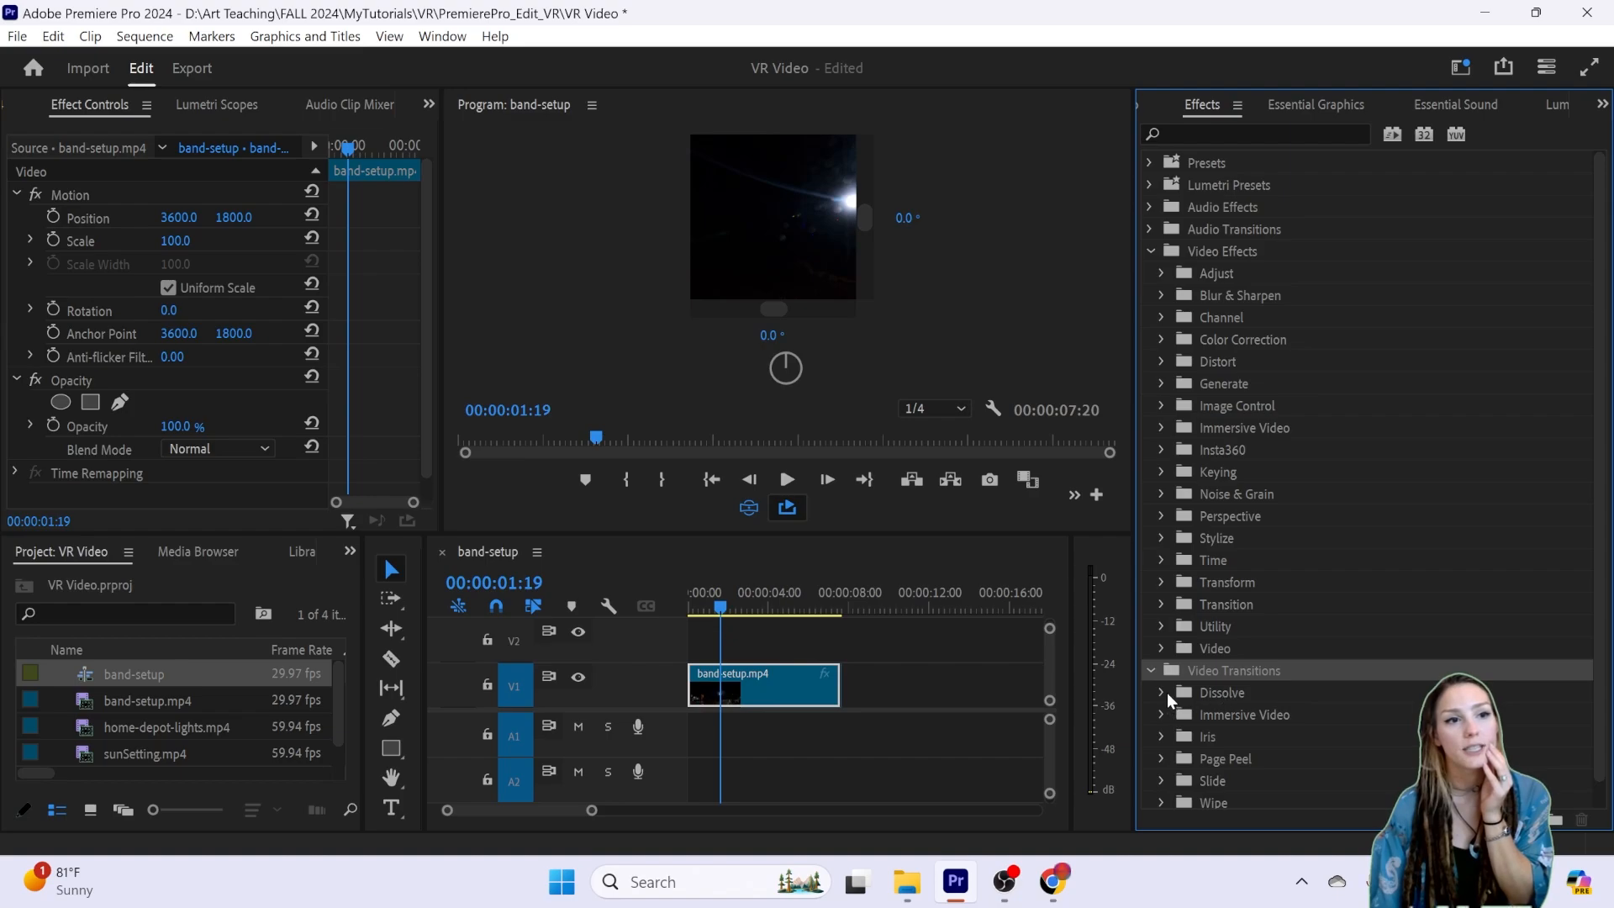
left_click(1167, 693)
left_click(1223, 694)
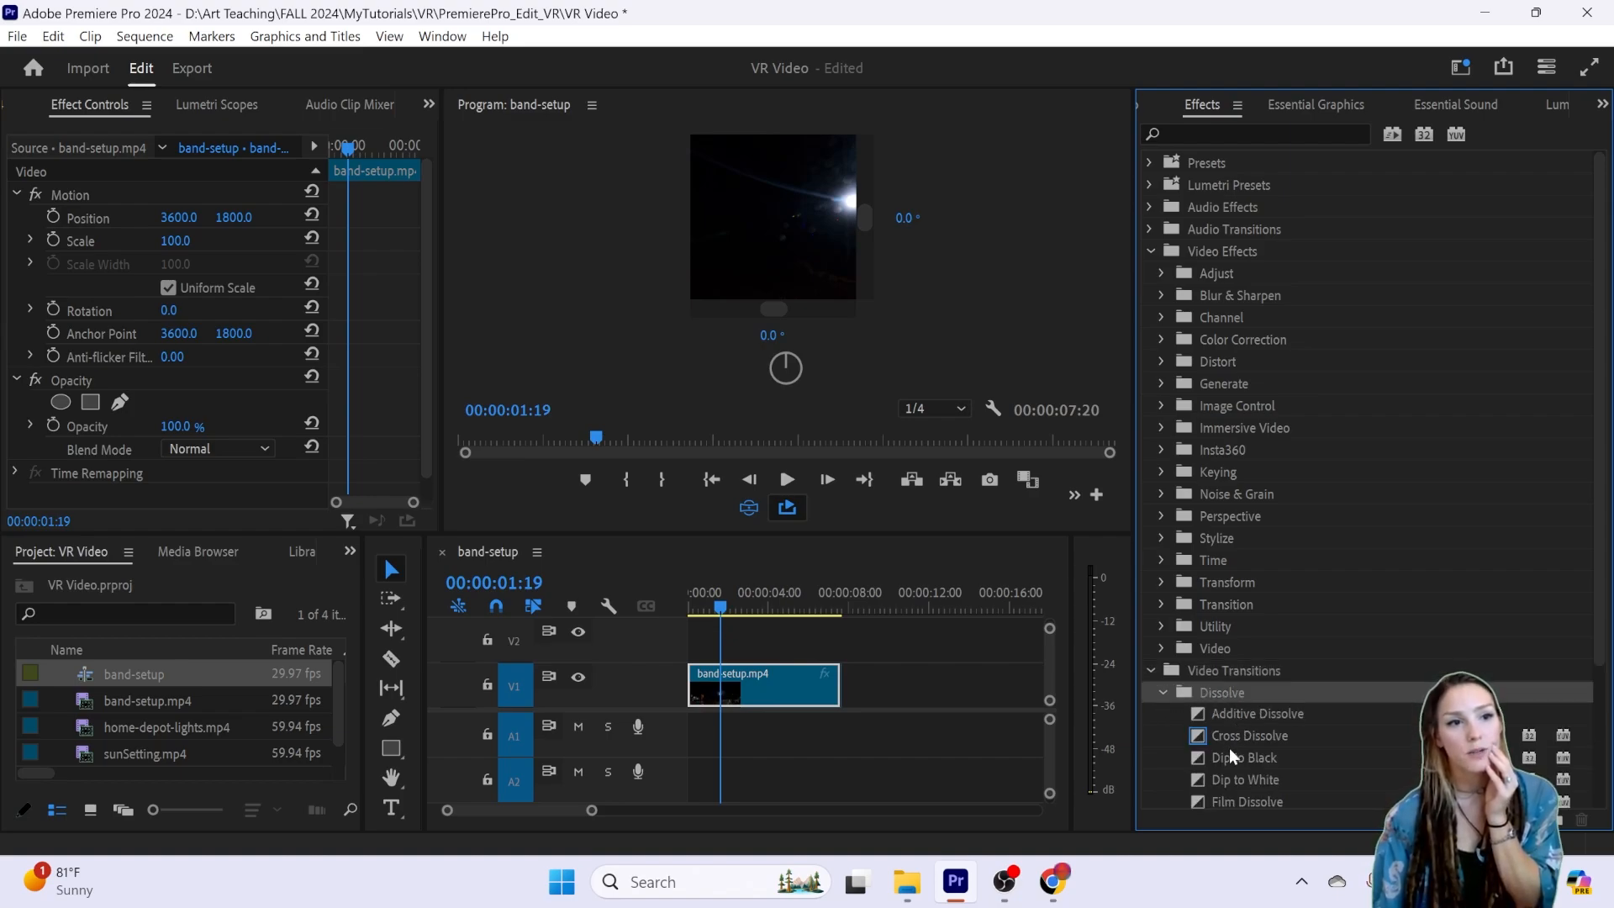
left_click(1227, 799)
scroll(1236, 698, "down", 2)
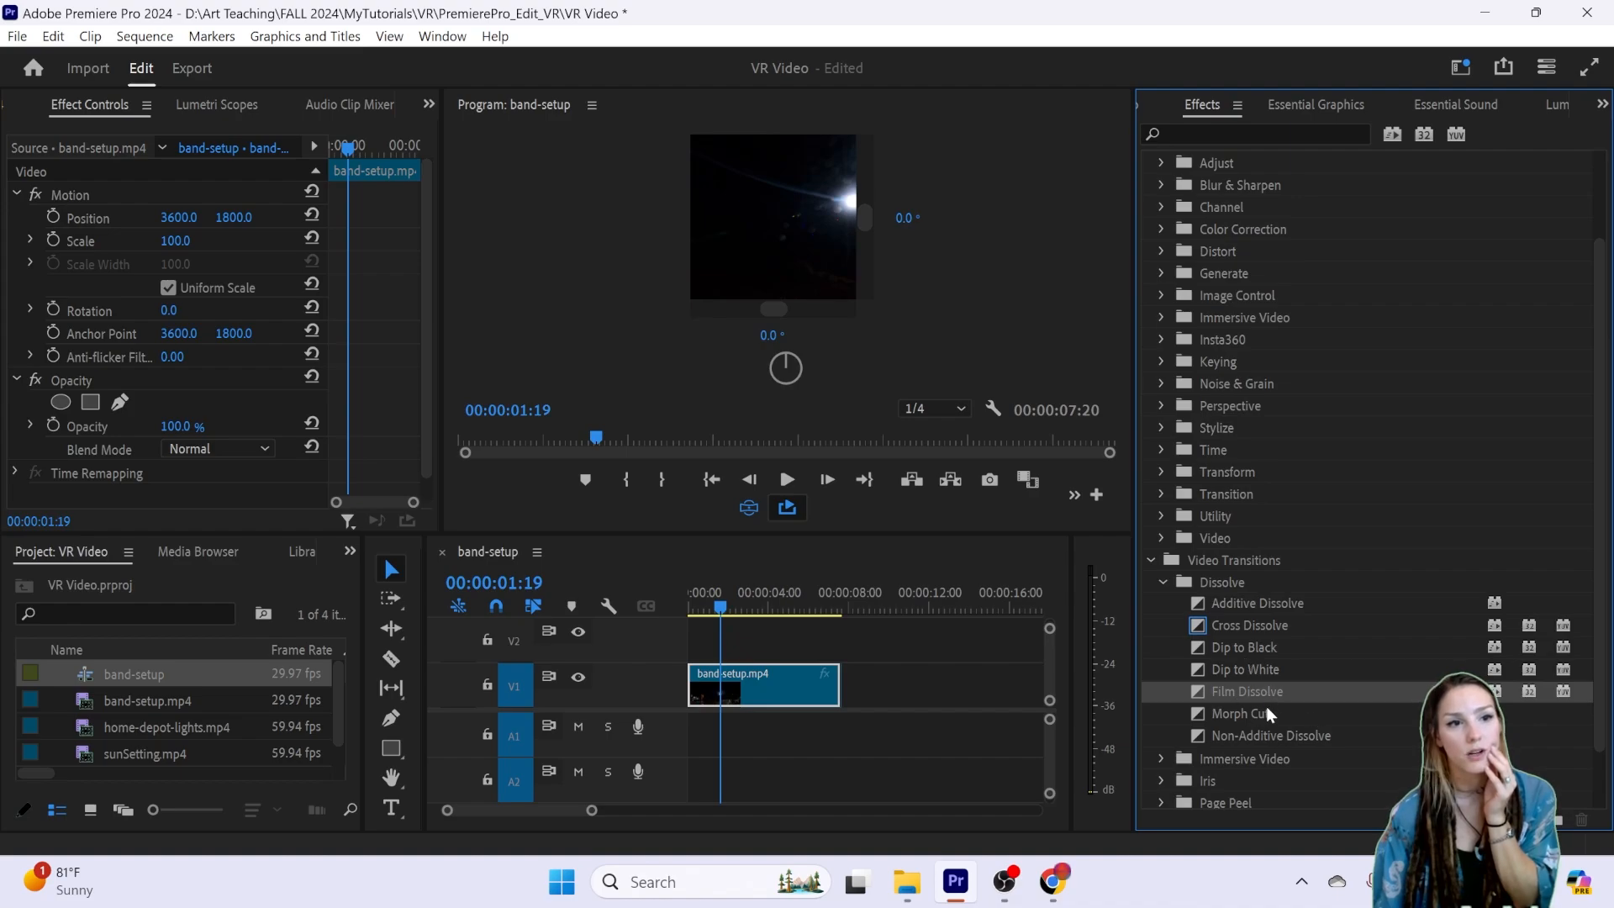
left_click(1166, 579)
left_click(1153, 559)
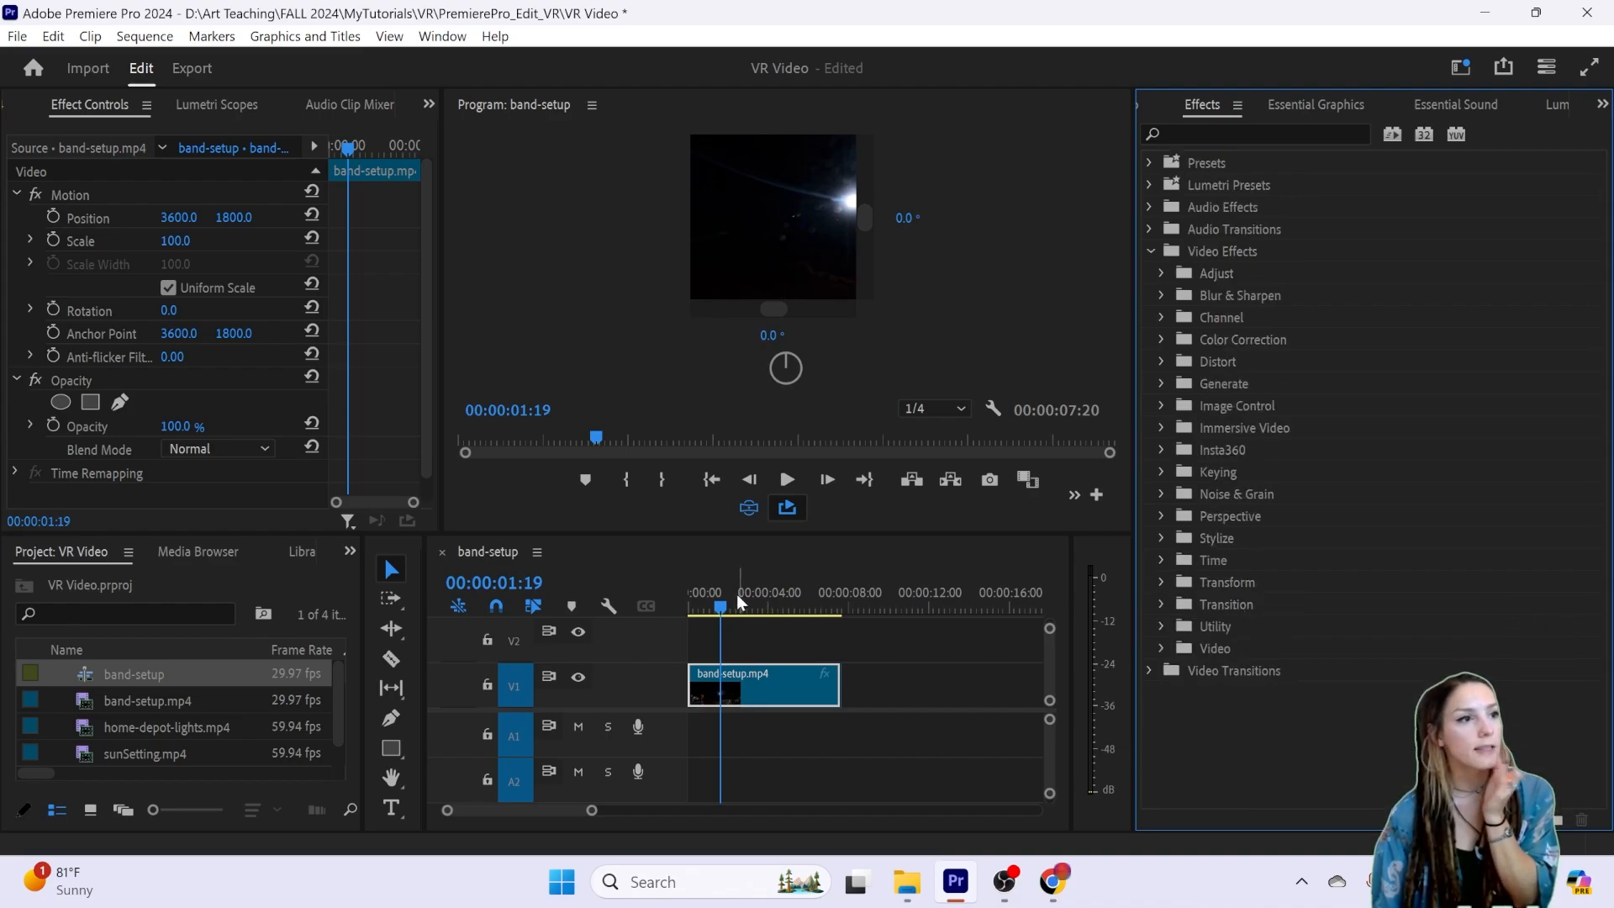
Step: Return the playhead to the sequence start in flat view and delete the band-setup.mp4 clip from track V1
left_click_drag(718, 594, 698, 593)
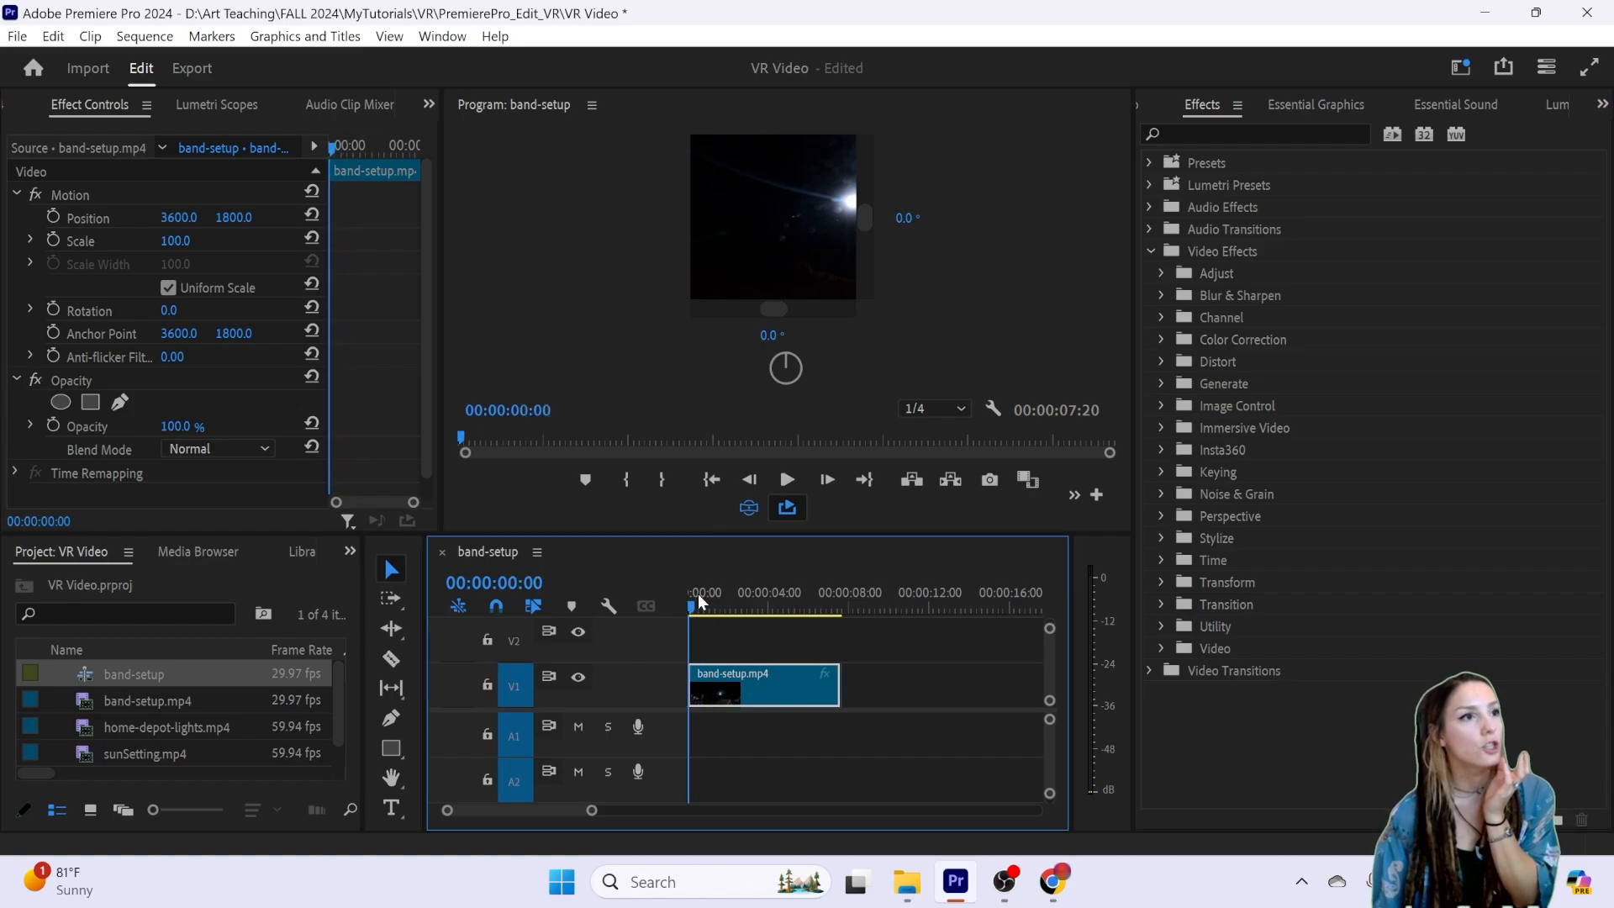
left_click(749, 507)
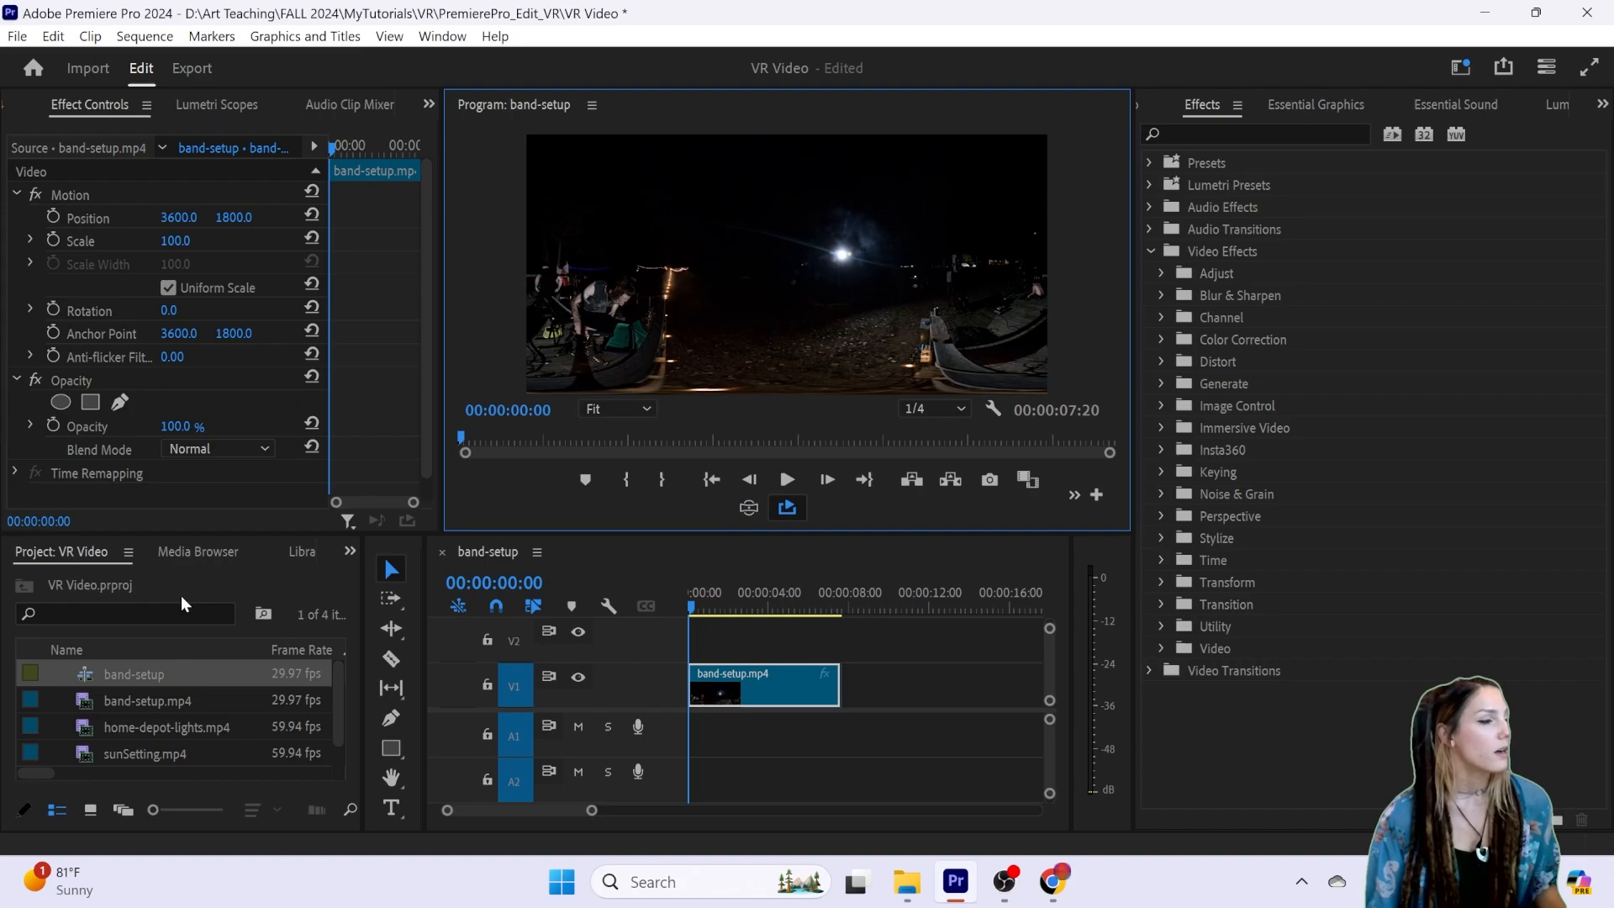
left_click(91, 694)
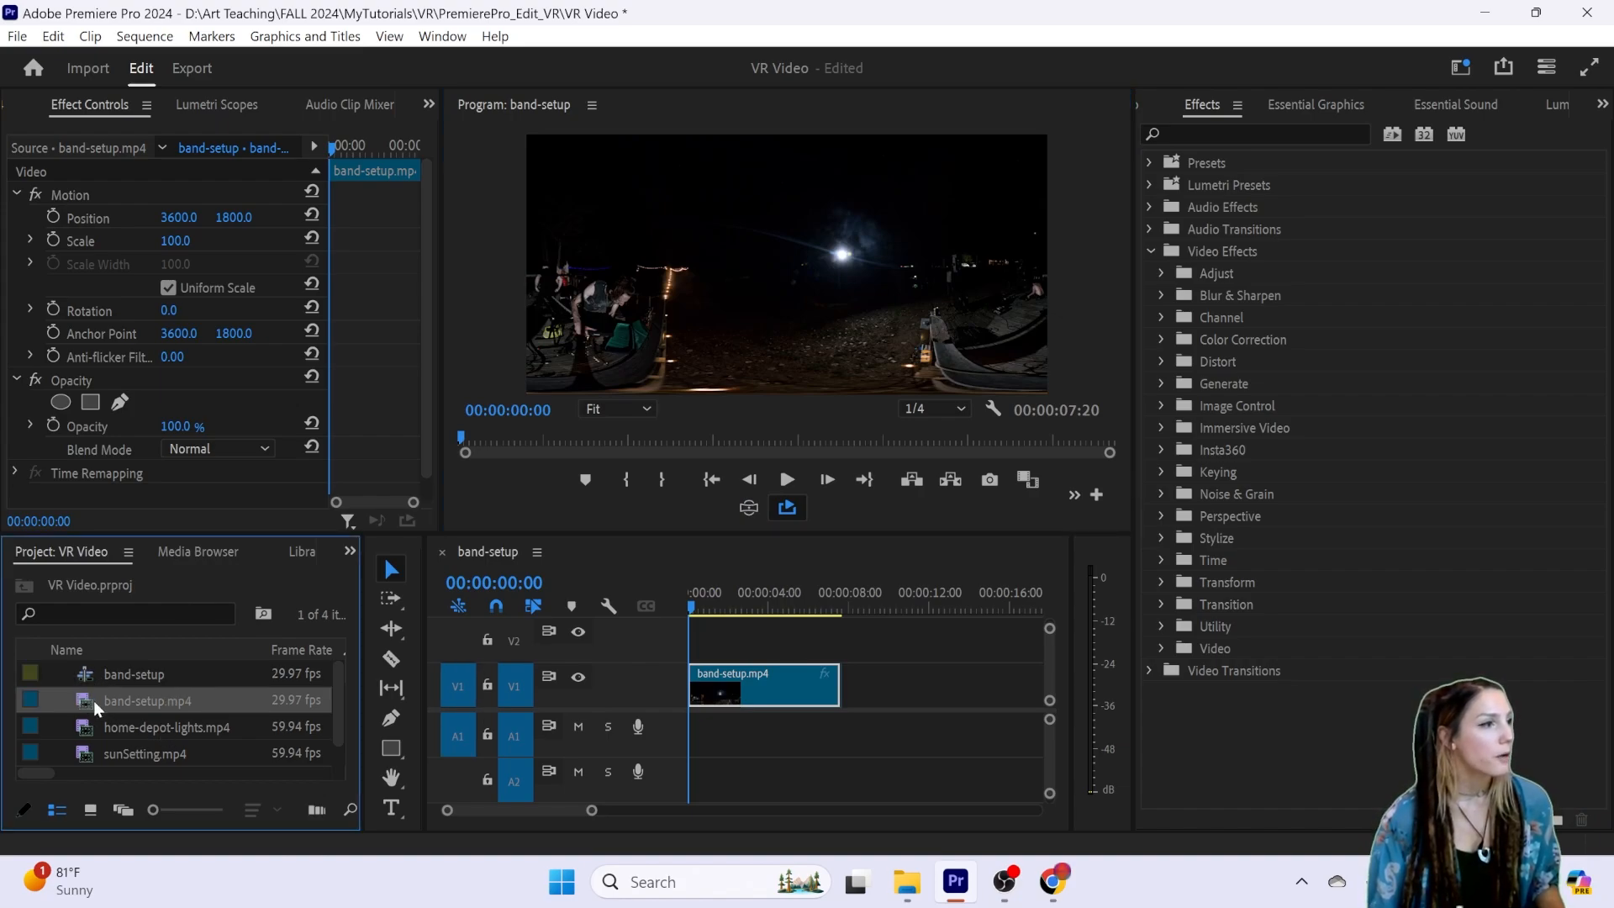
left_click(759, 689)
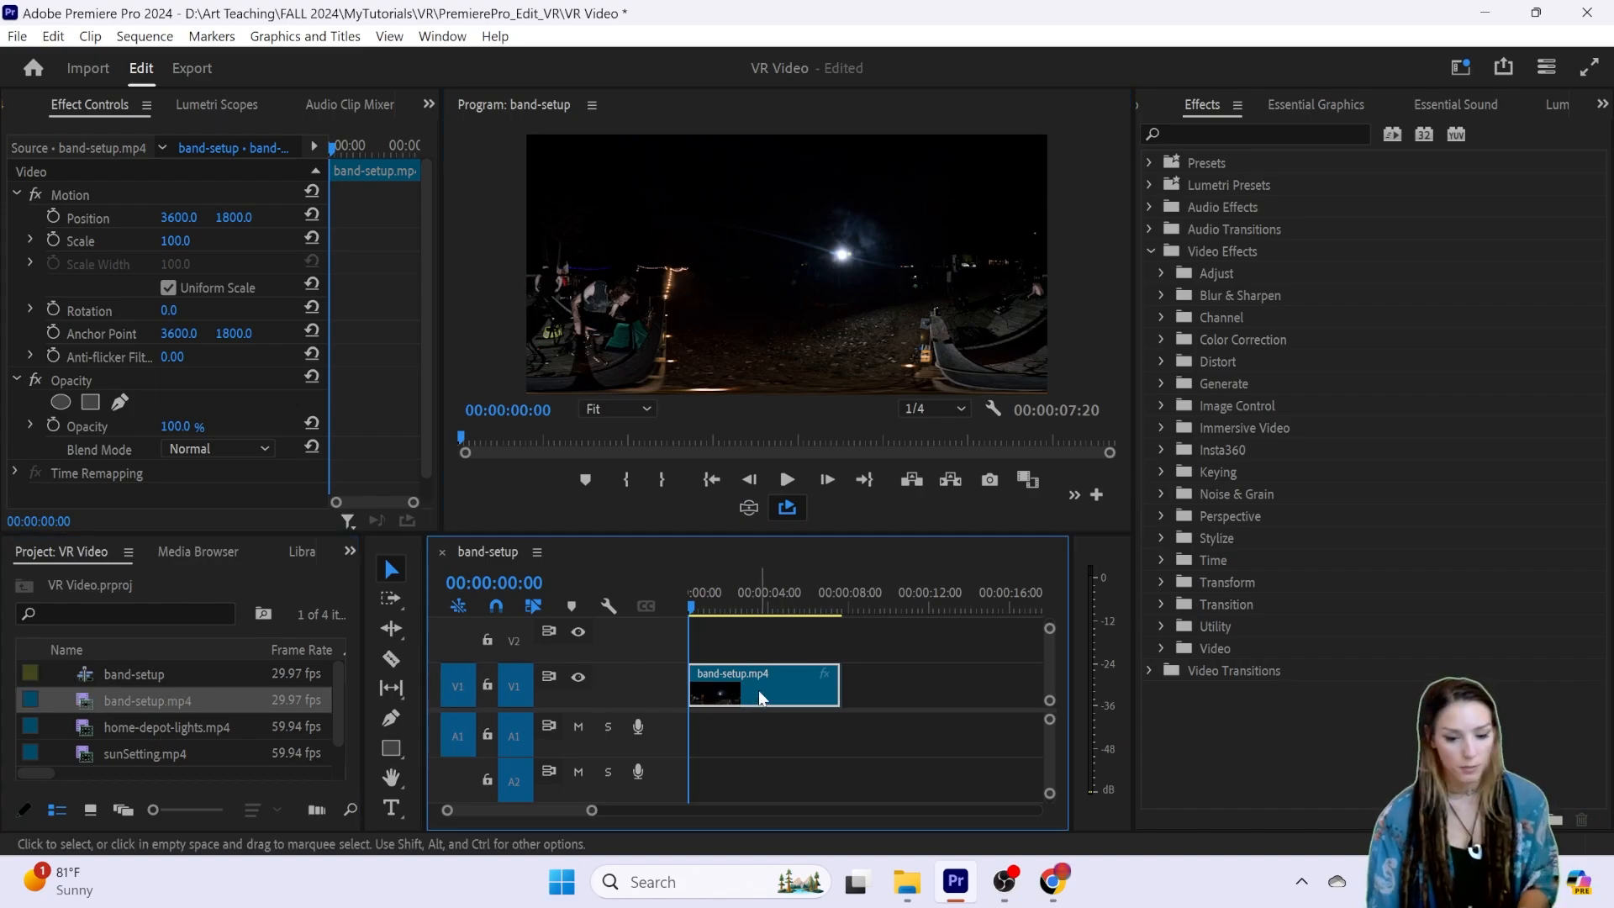
key("Delete")
Step: Place home-depot-lights.mp4 at the start of V1, changing the sequence settings to match it, and stack sunSetting.mp4 above it on V2
left_click(115, 728)
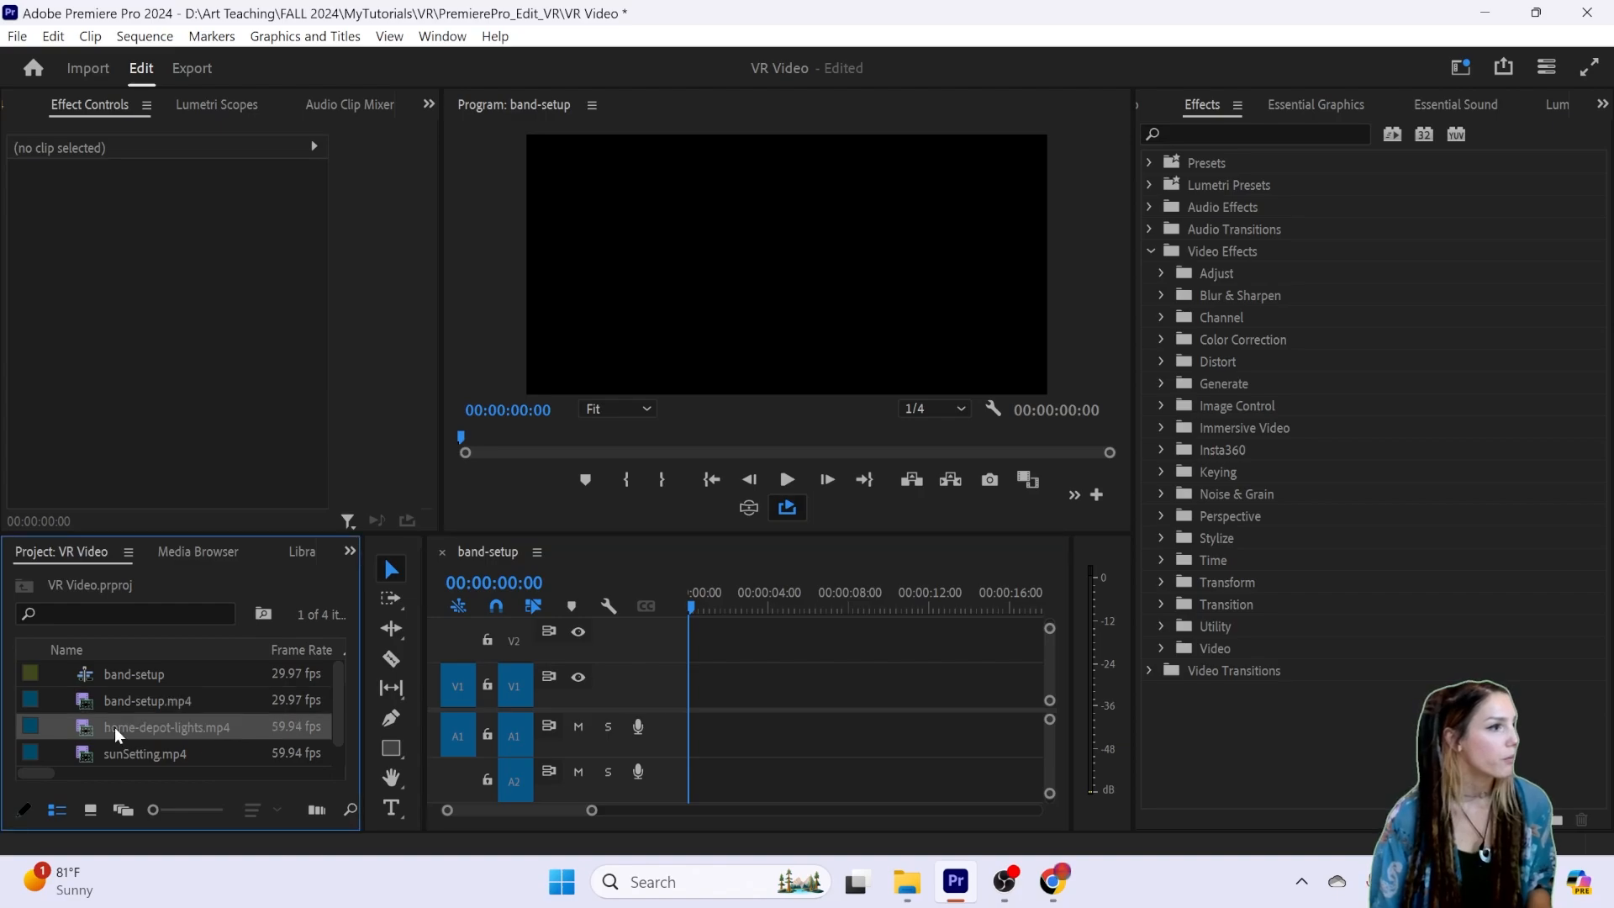
left_click_drag(34, 725, 704, 694)
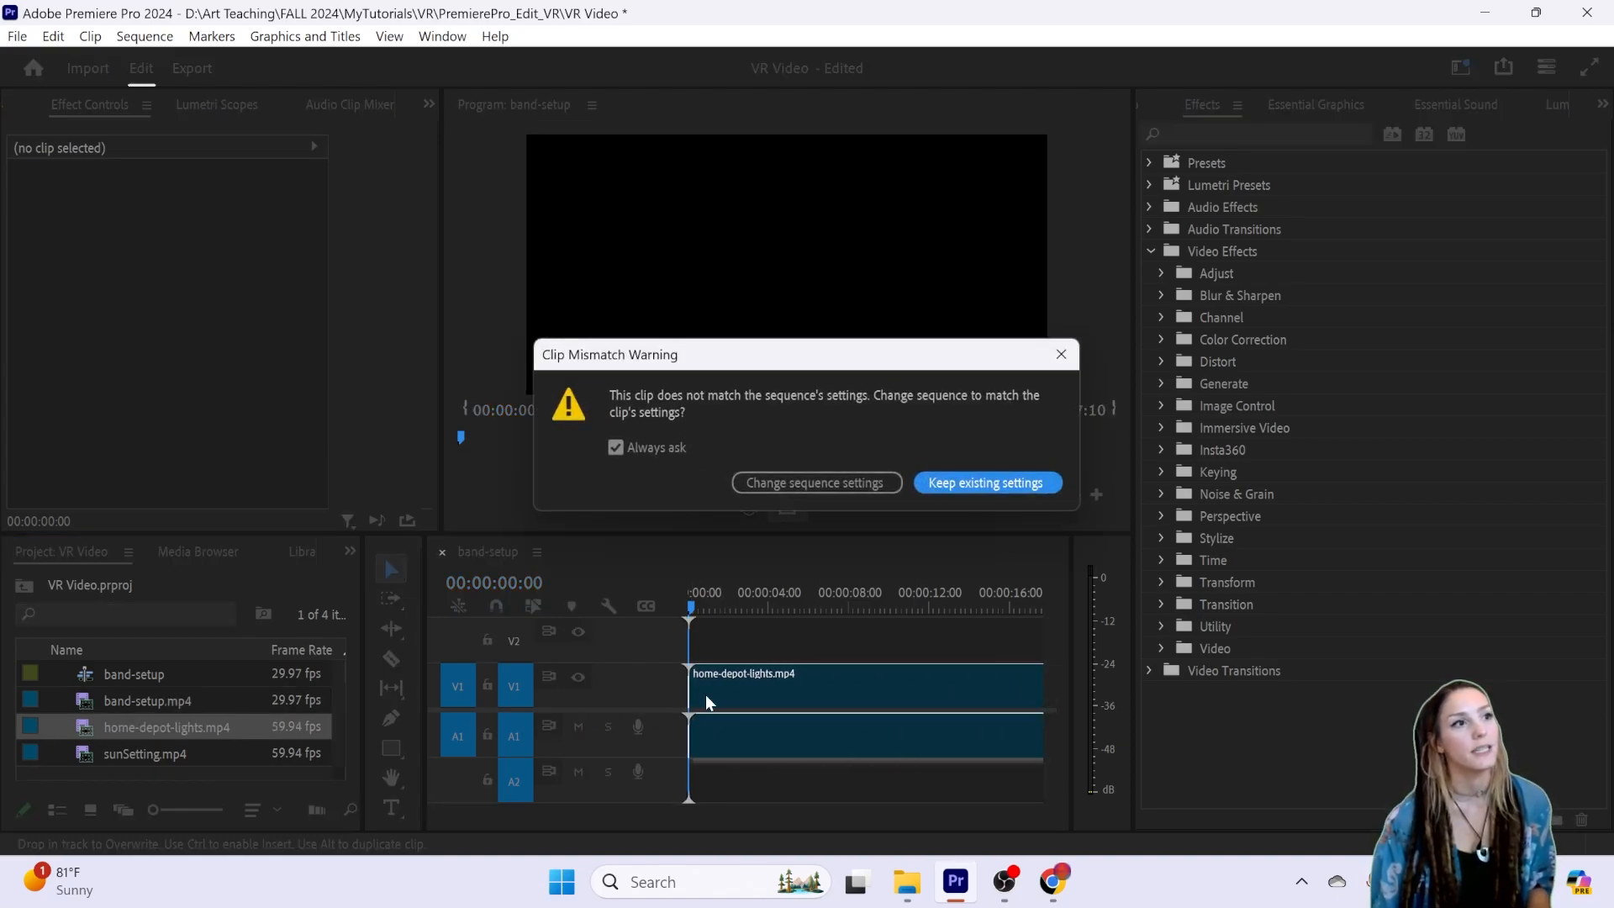
left_click(791, 484)
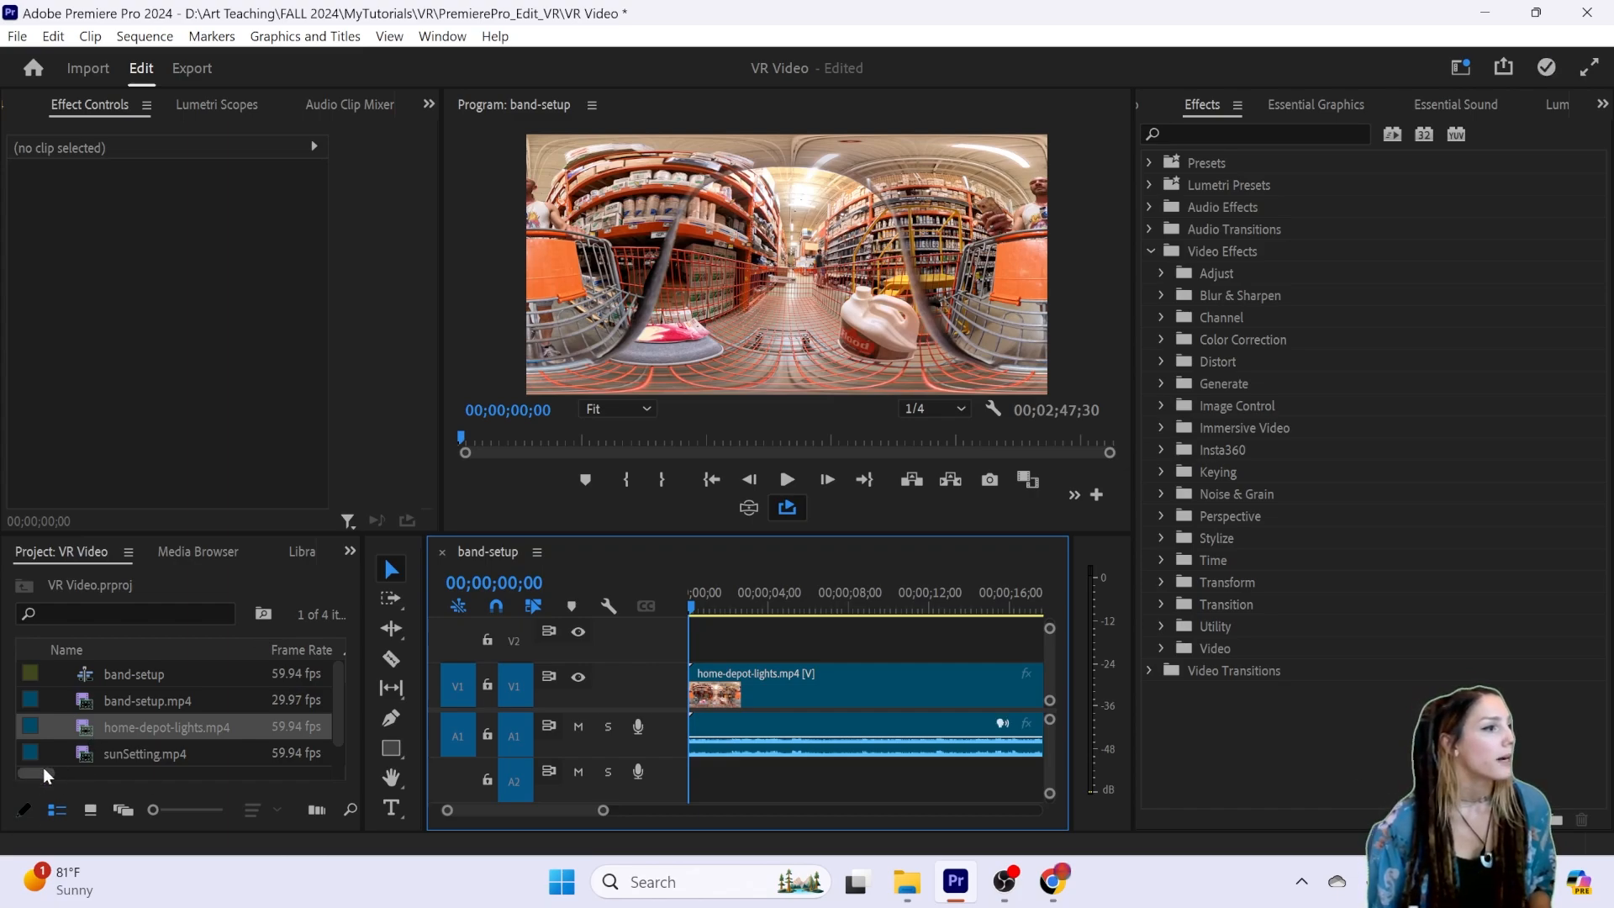
left_click_drag(40, 754, 712, 649)
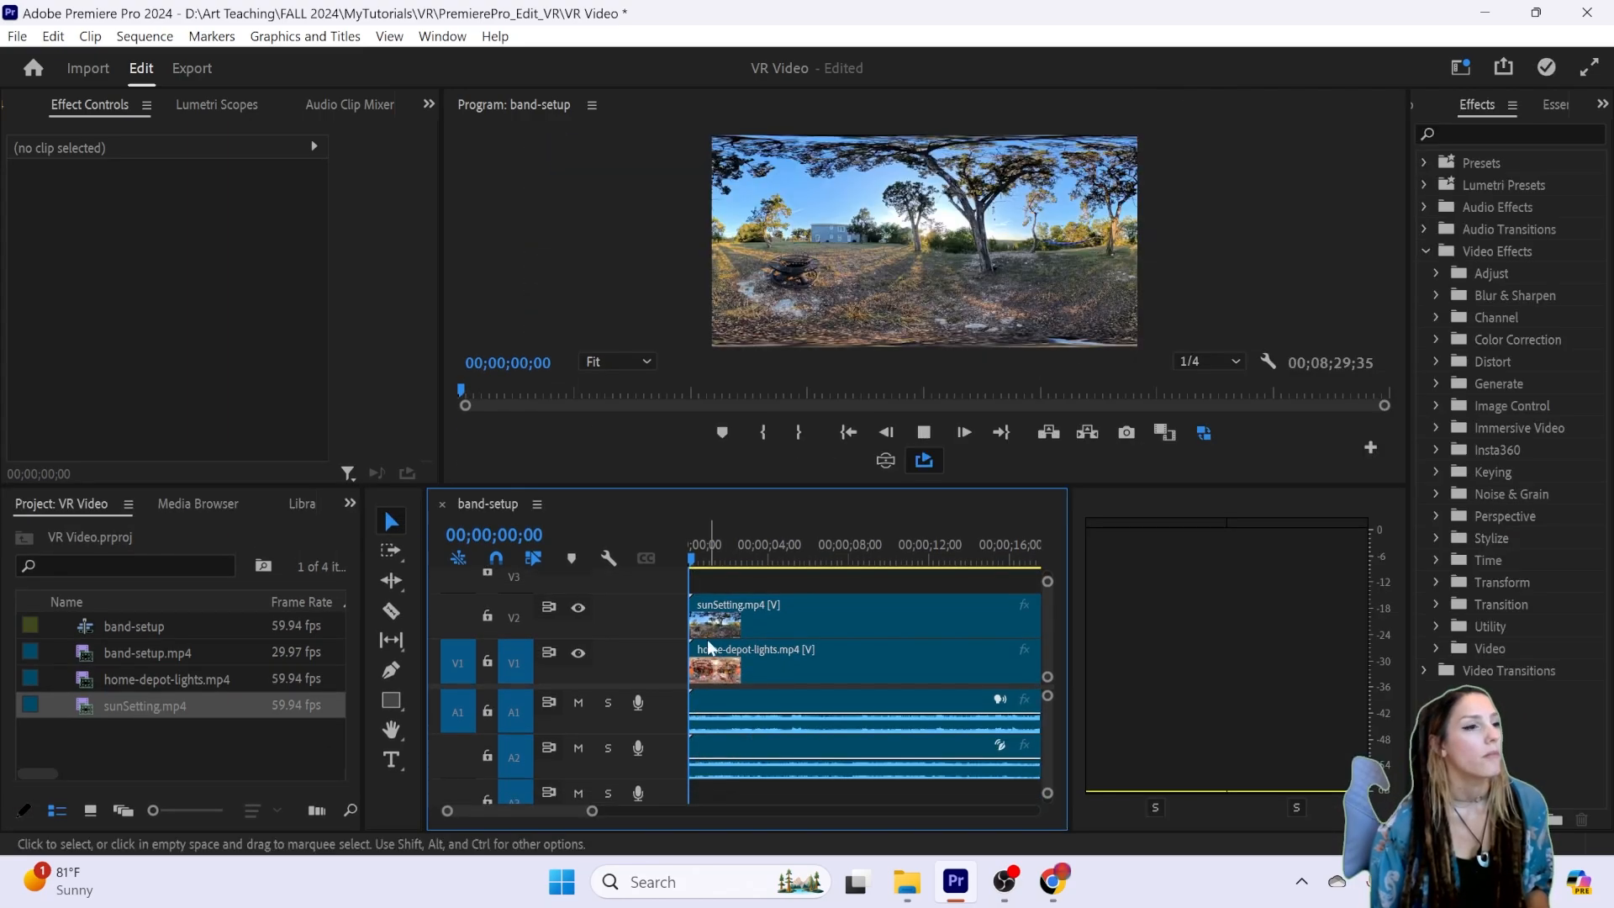
Step: Play short stretches of the sequence to check the sound, and mute audio tracks A2 and A1
key("space")
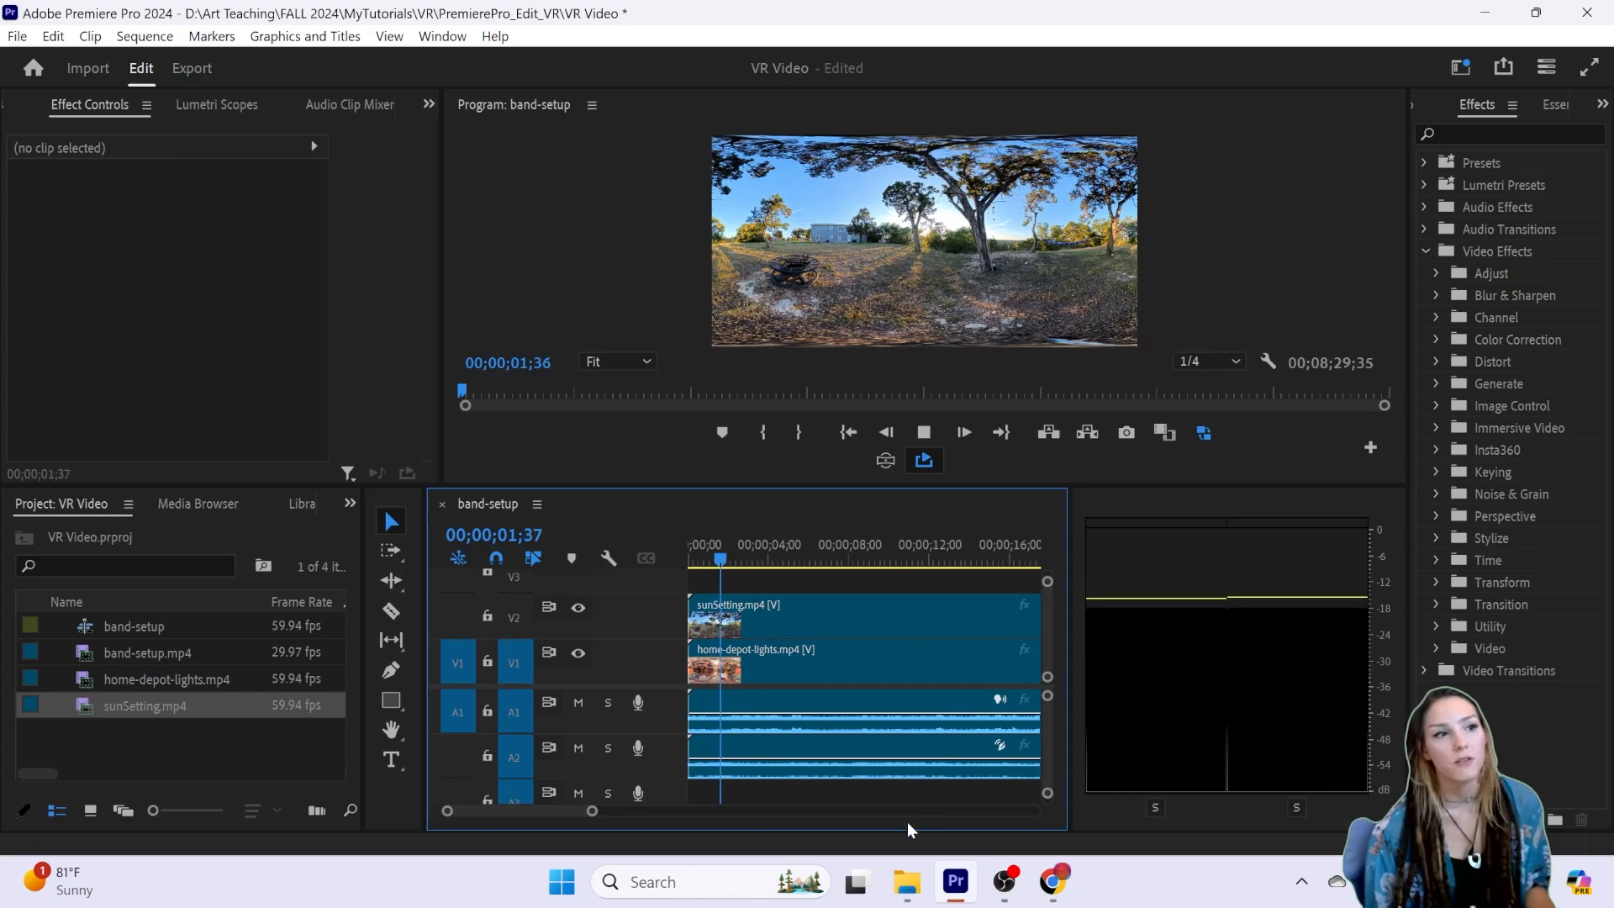
key("space")
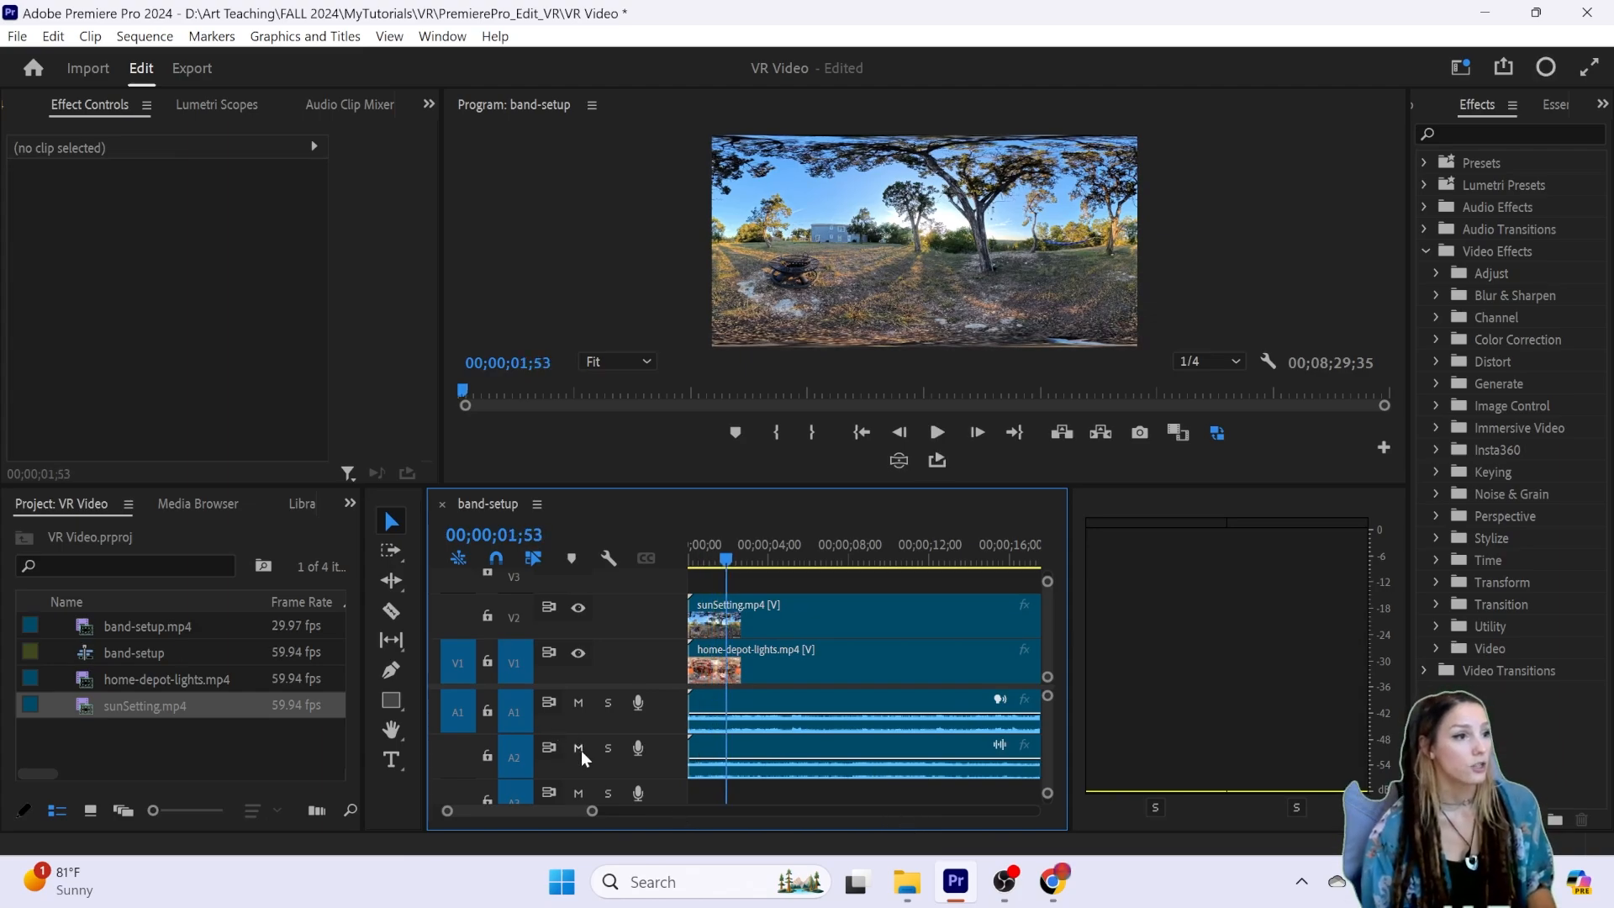
left_click(578, 747)
key("space")
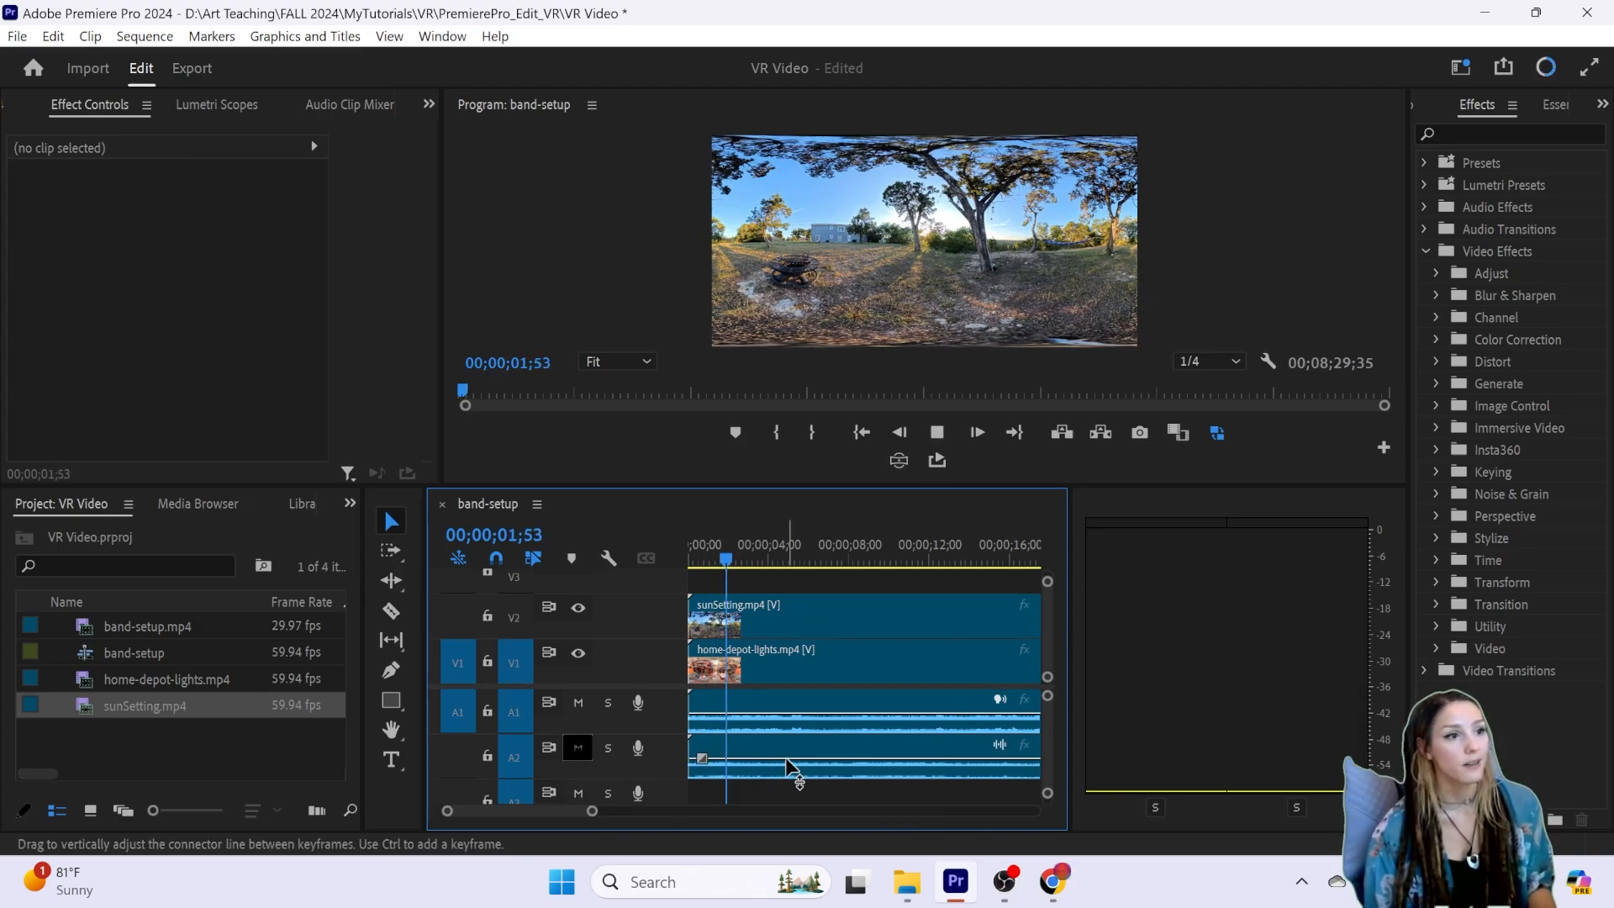
key("space")
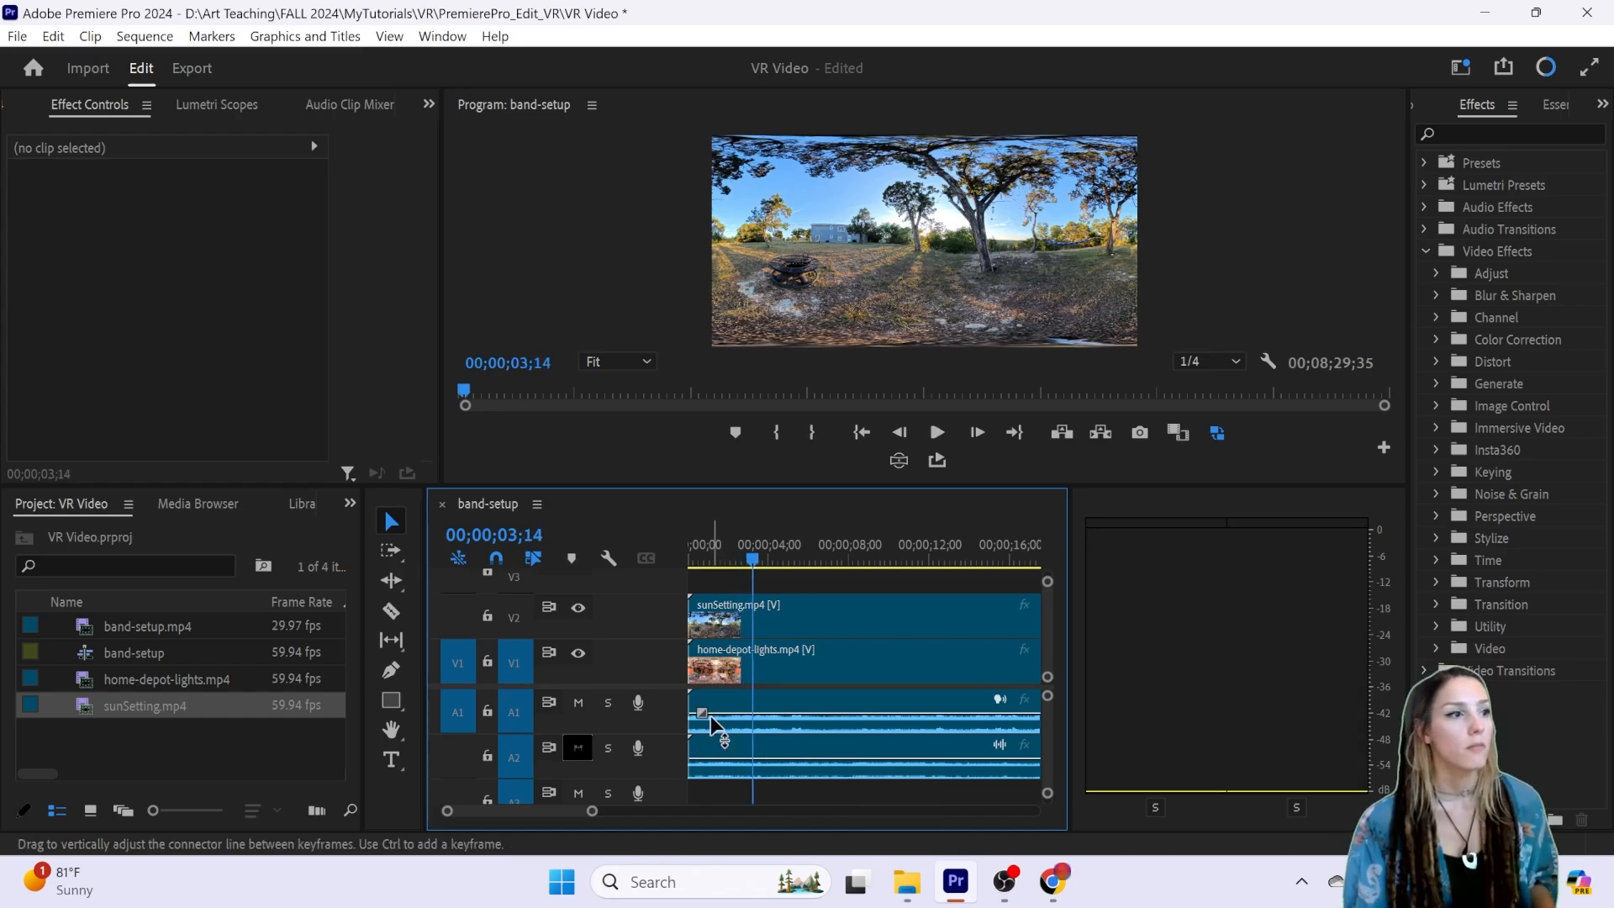
left_click(577, 706)
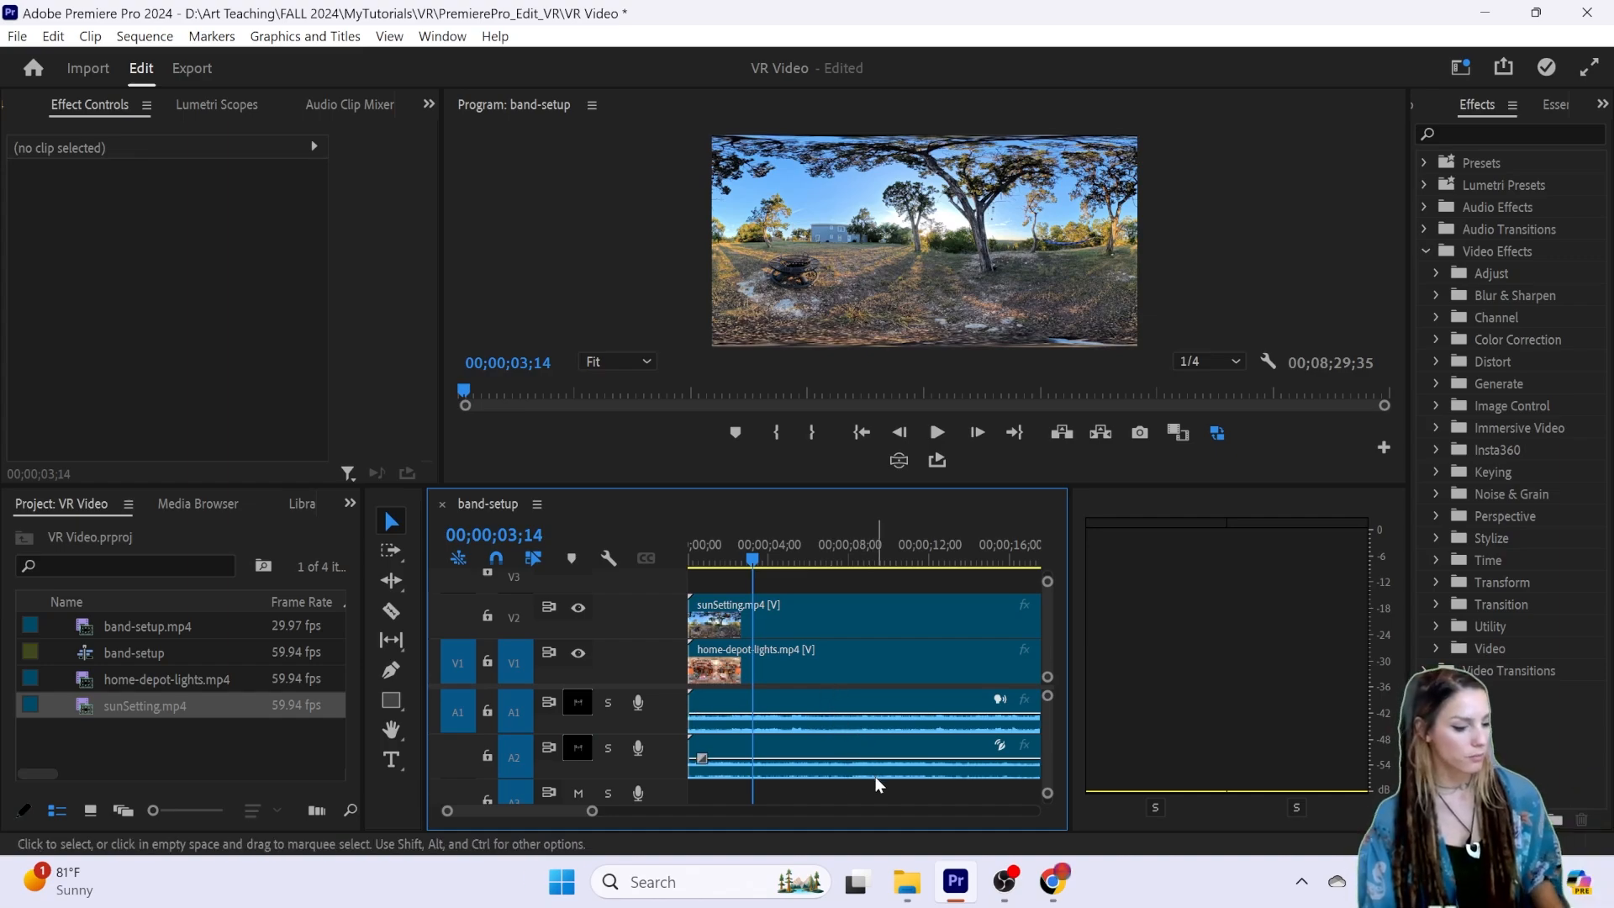
Step: Move the playhead to 00;00;00;43 and select the sunSetting.mp4 clip on V2
left_click(858, 757)
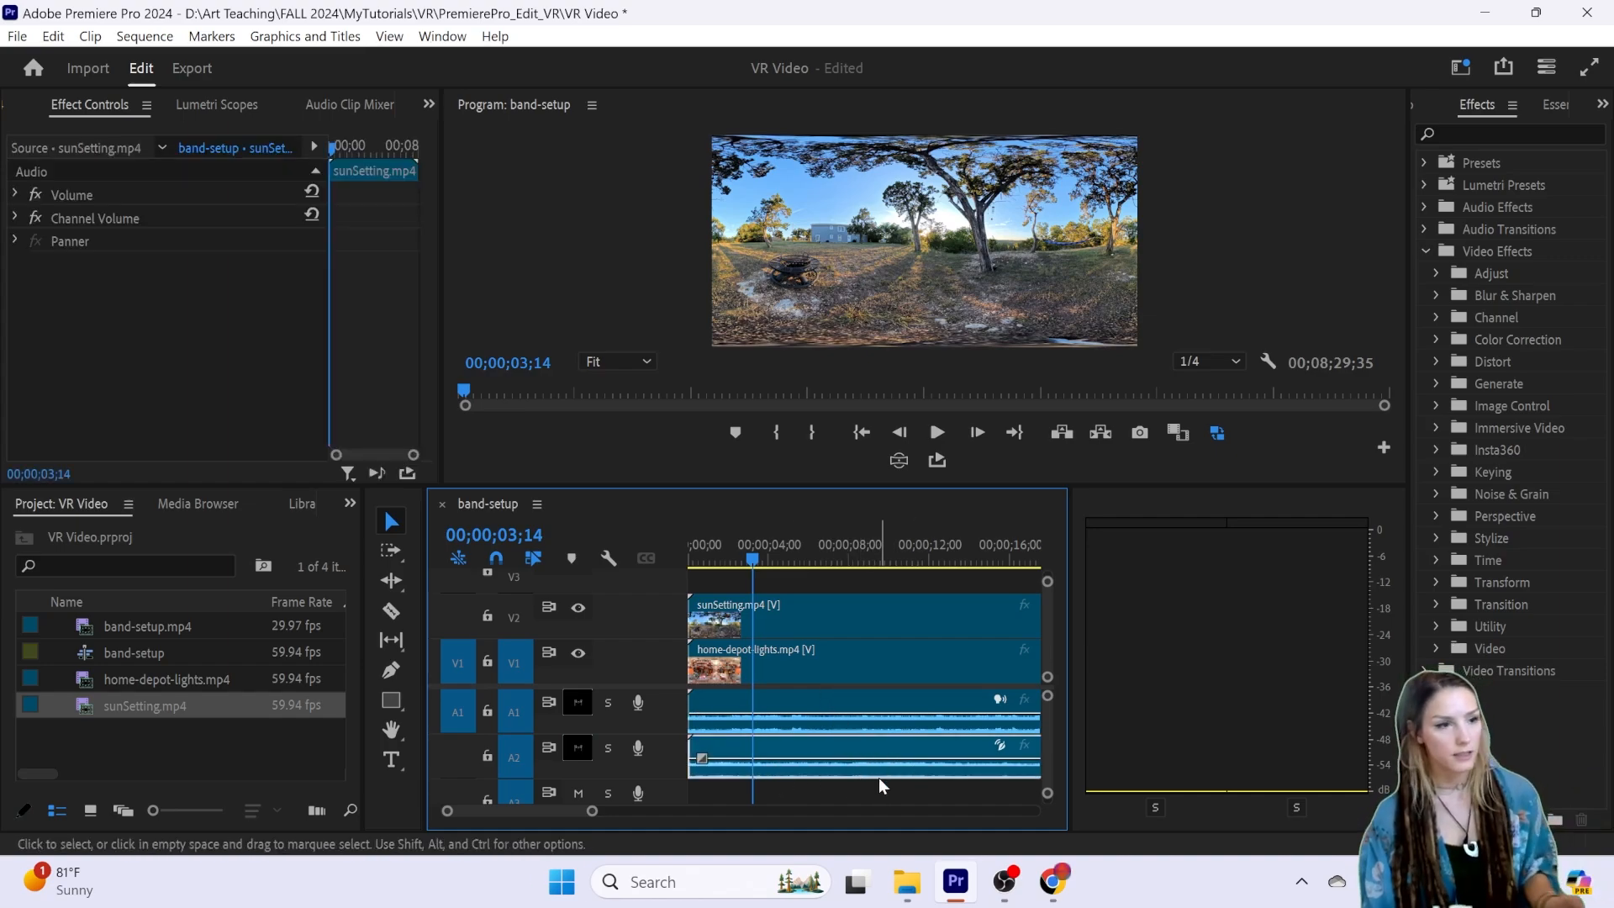
left_click(874, 578)
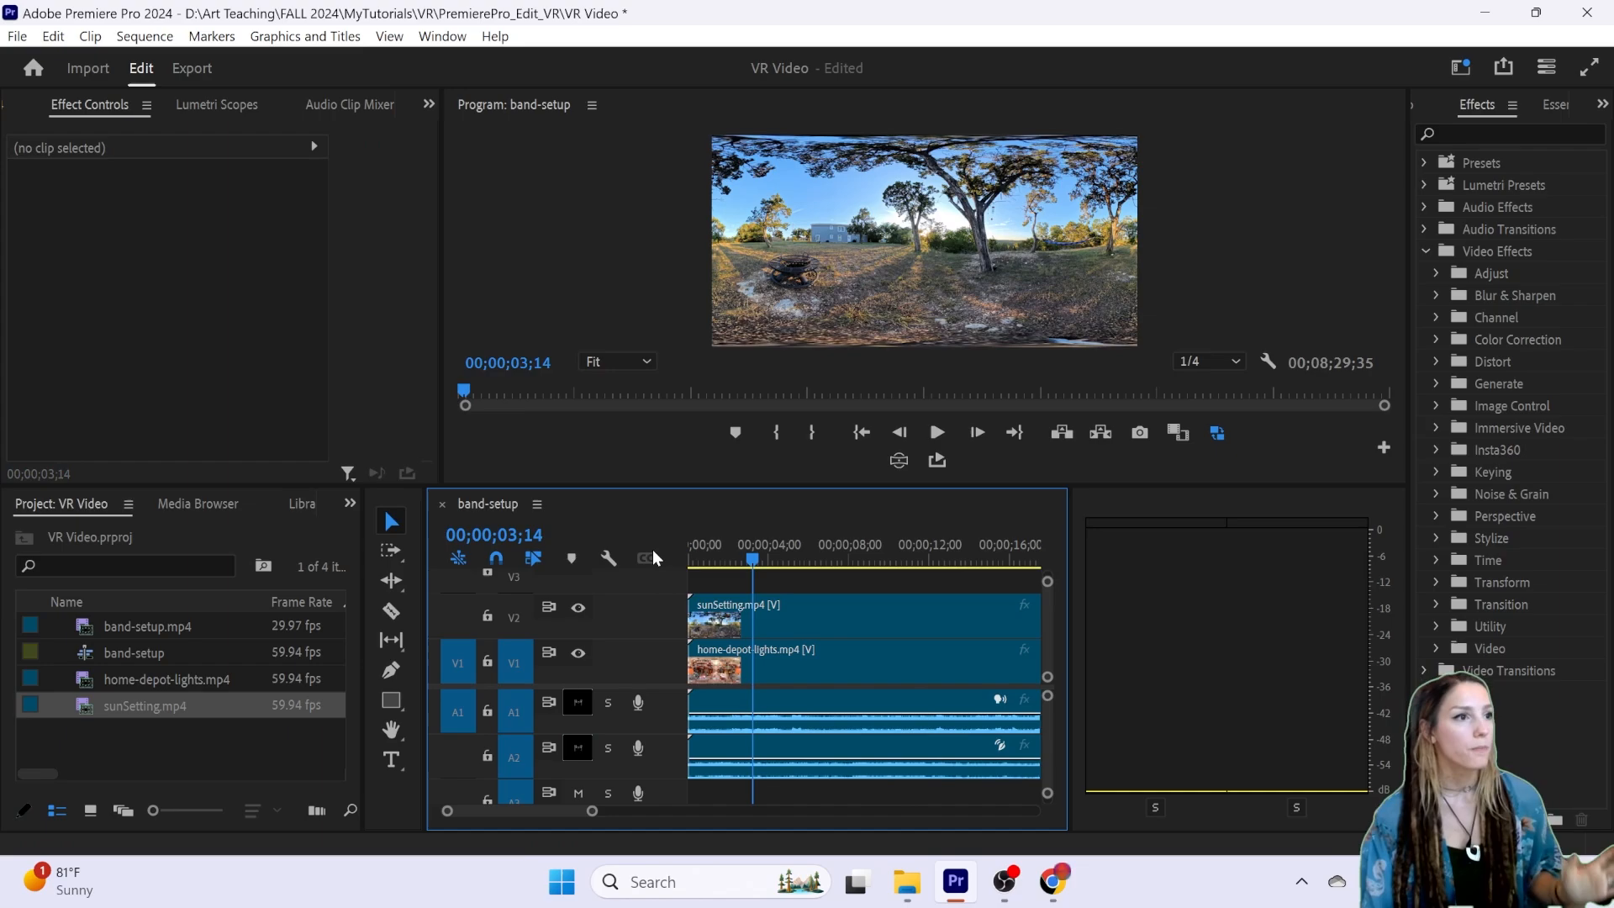
left_click_drag(752, 560, 703, 566)
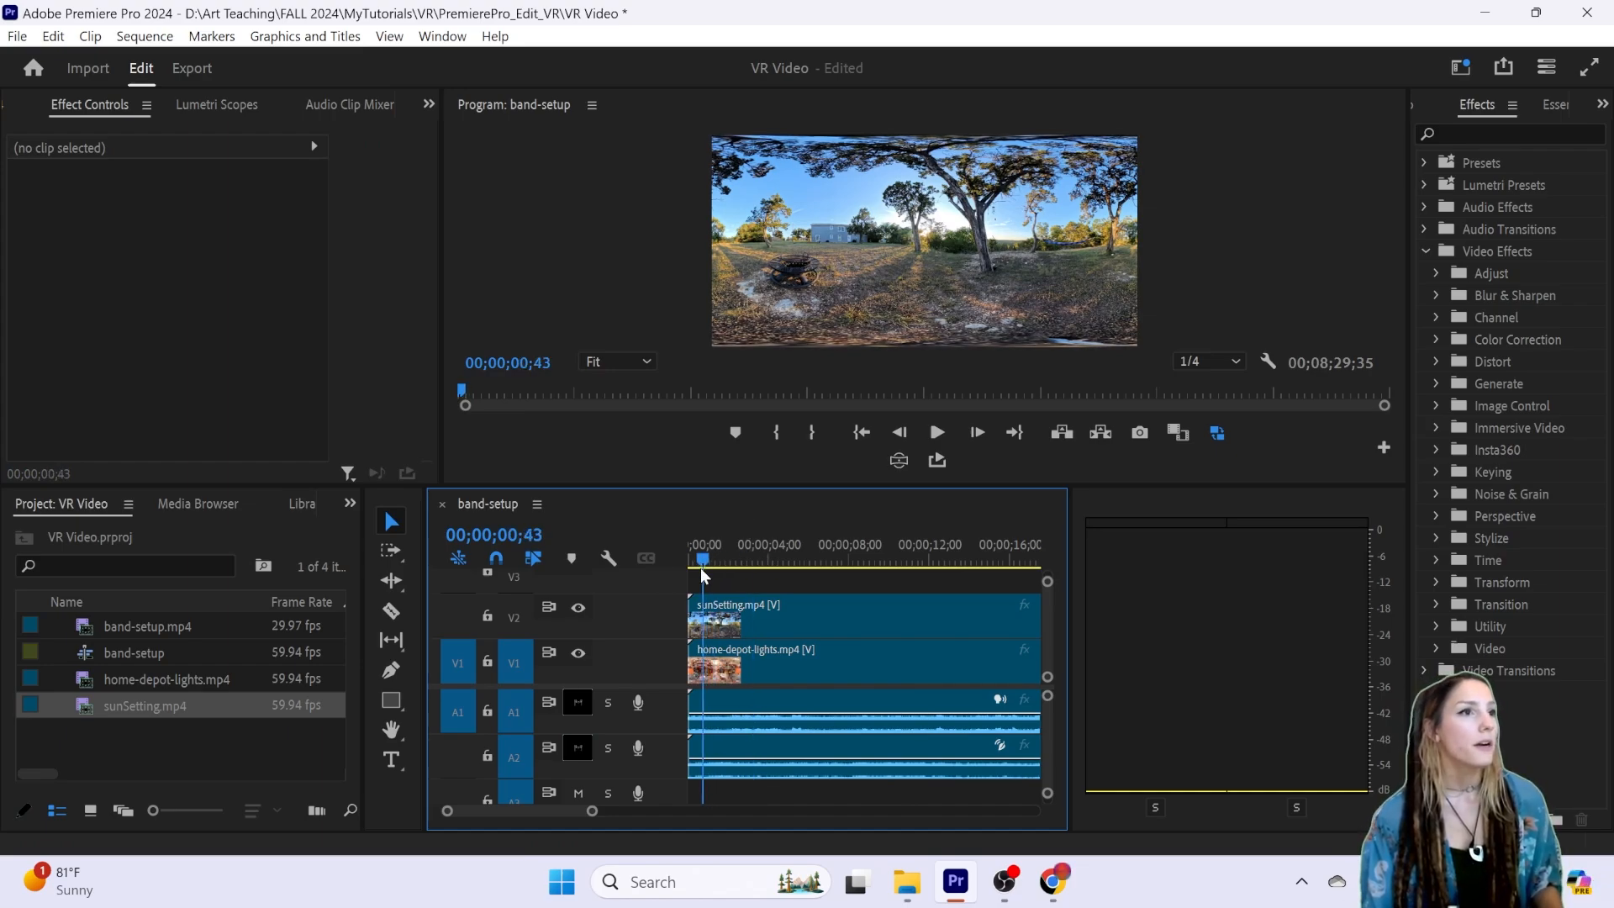
left_click(766, 621)
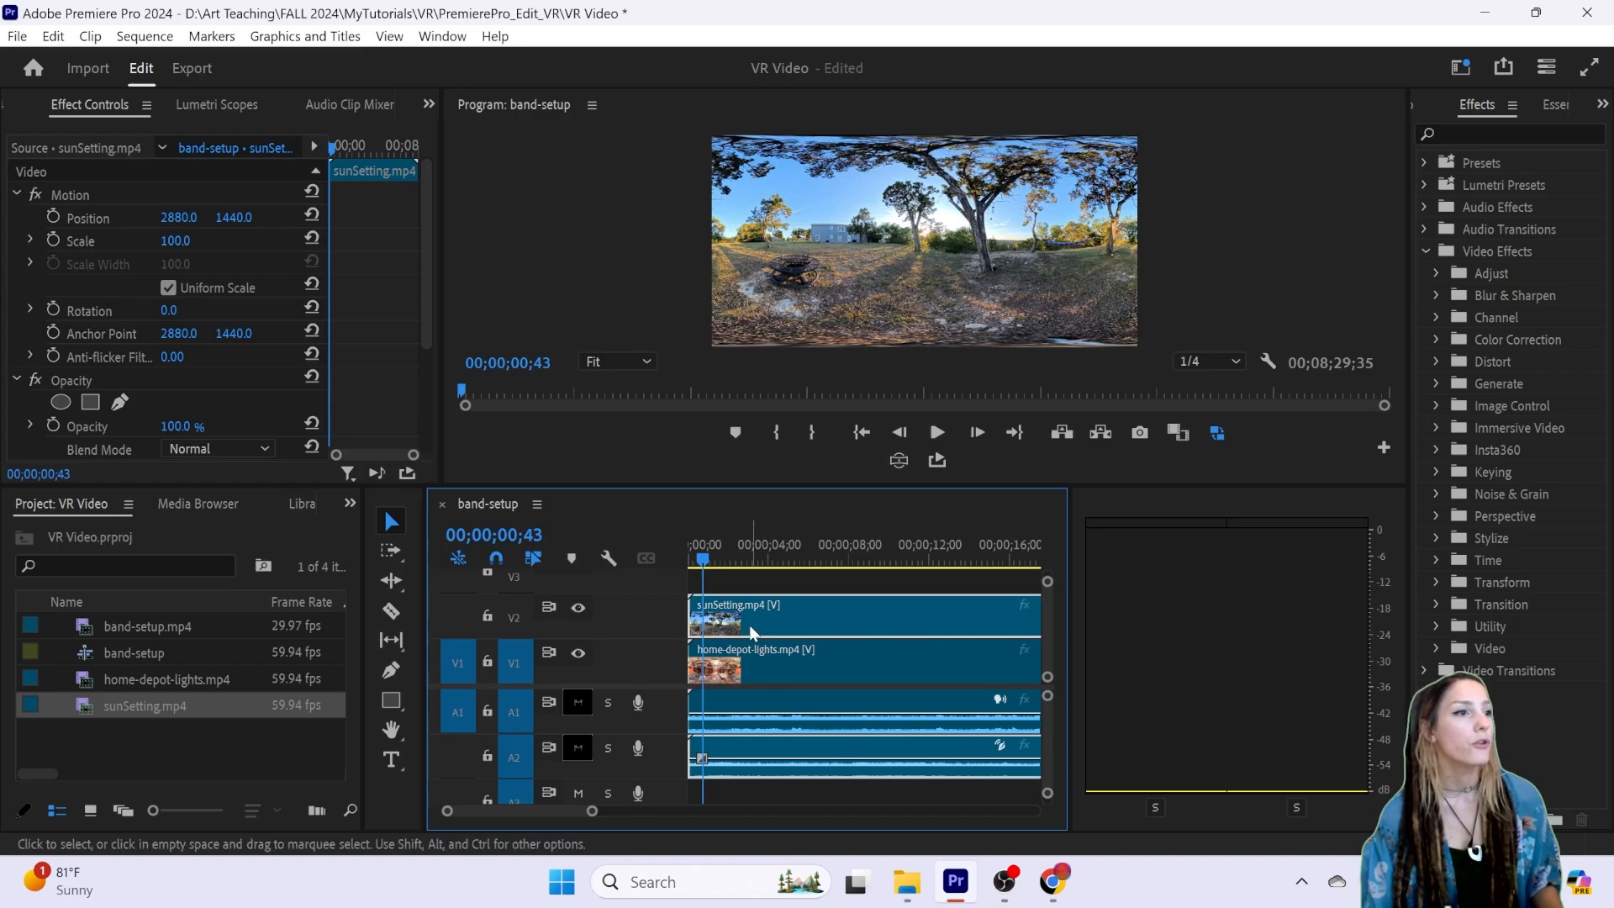
Step: Set the opacity of the sunSetting.mp4 clip to 48%
scroll(107, 320, "down", 3)
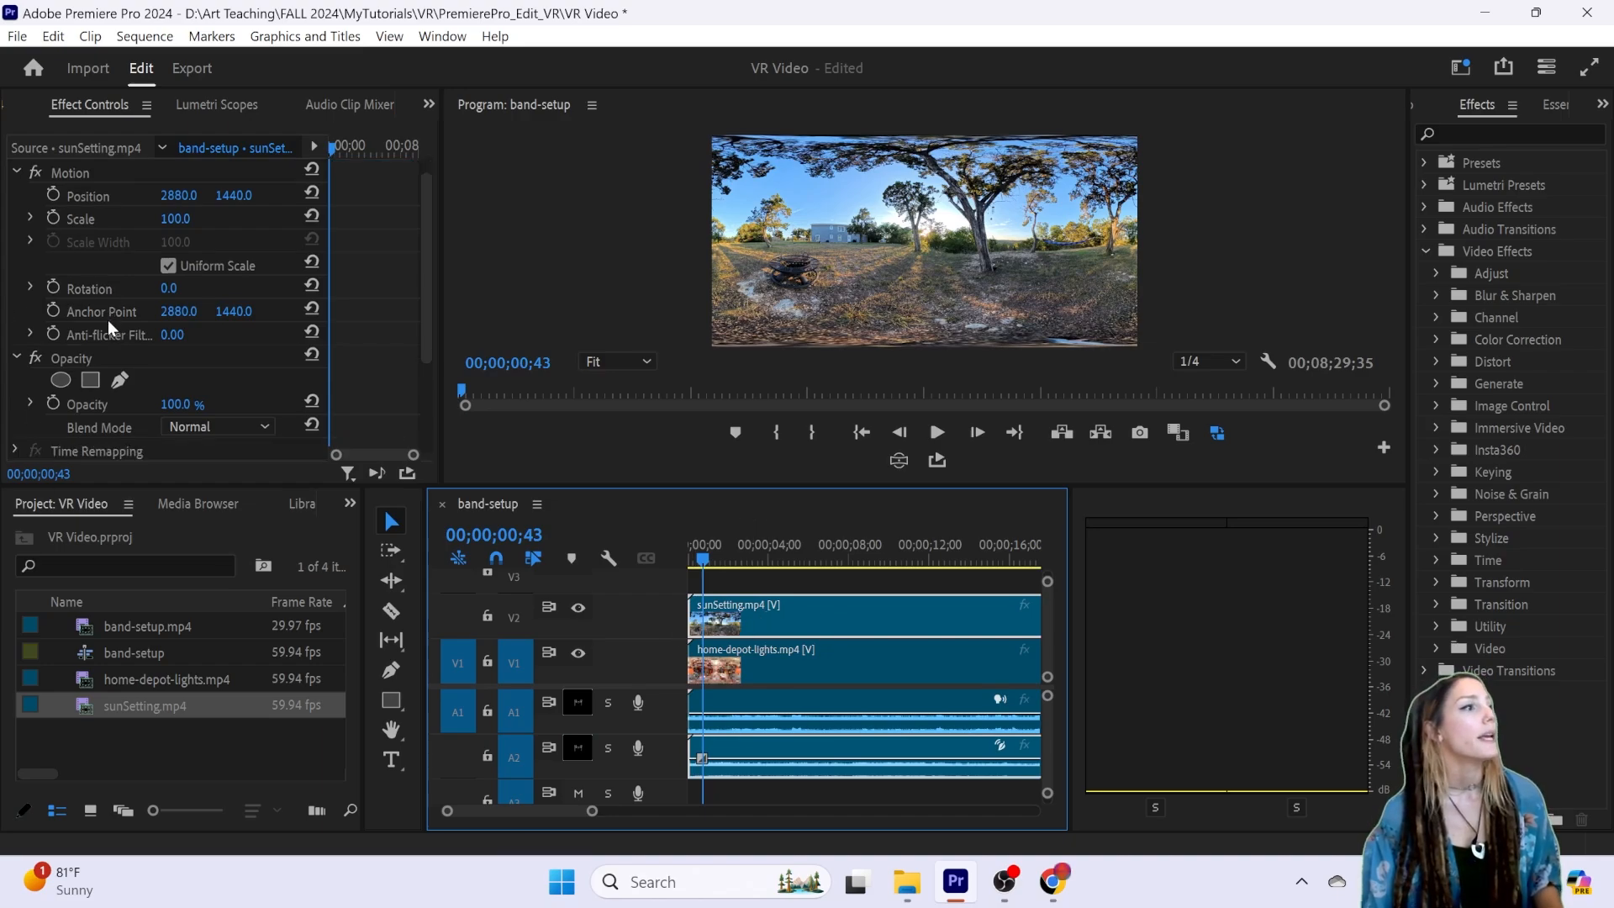
left_click_drag(178, 296, 134, 296)
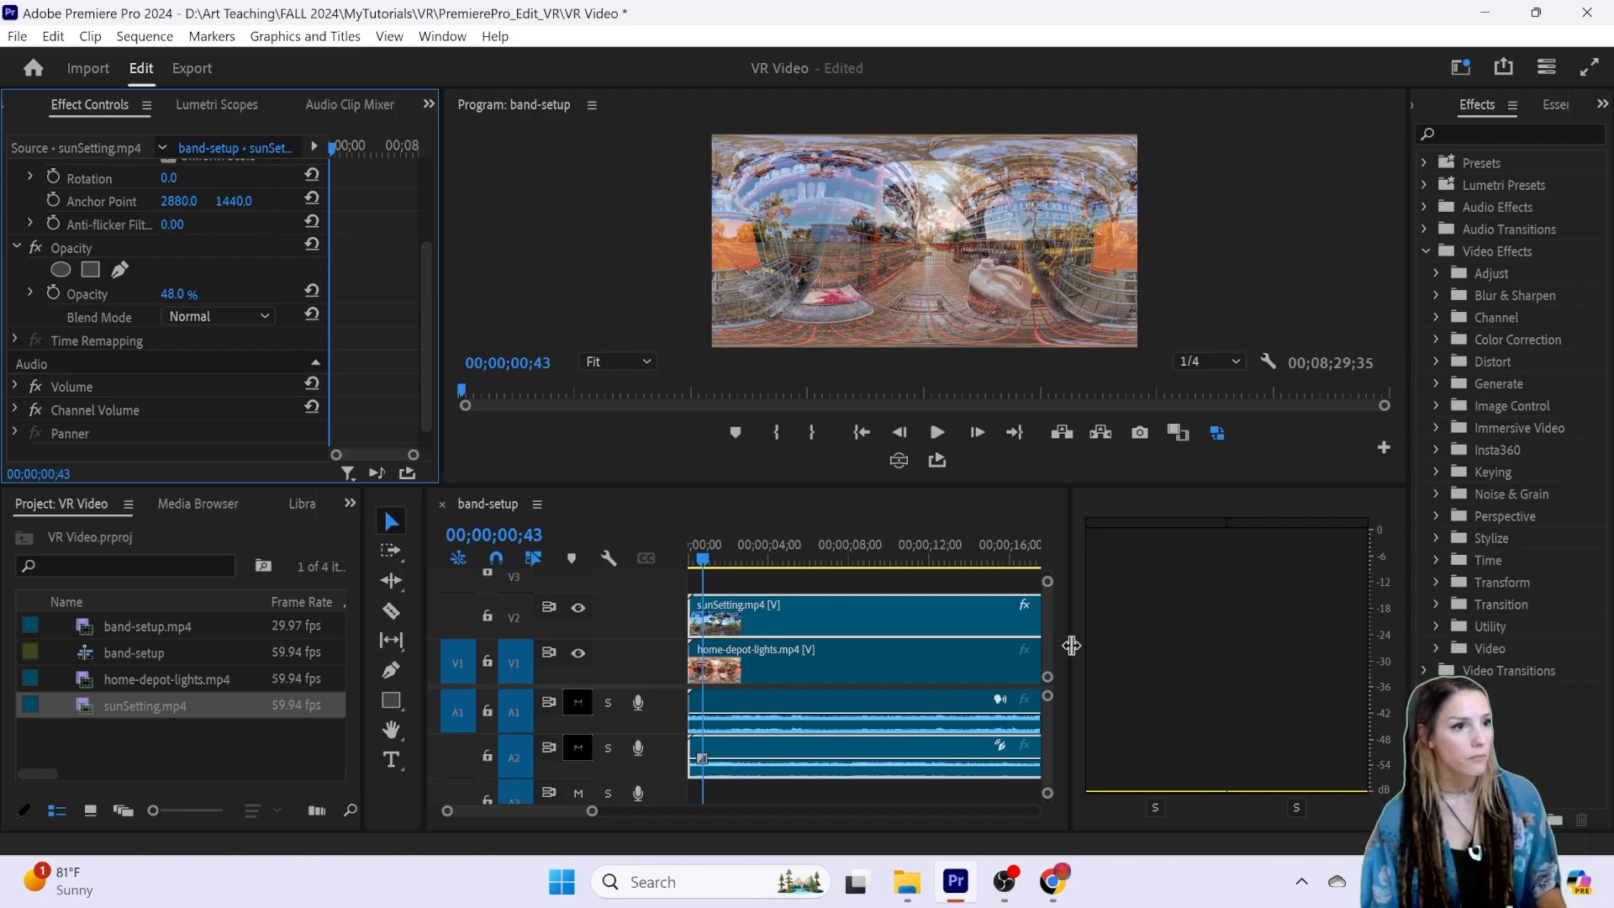
Step: Widen the timeline area and fit the full length of both video clips in view
left_click_drag(1067, 645, 1418, 670)
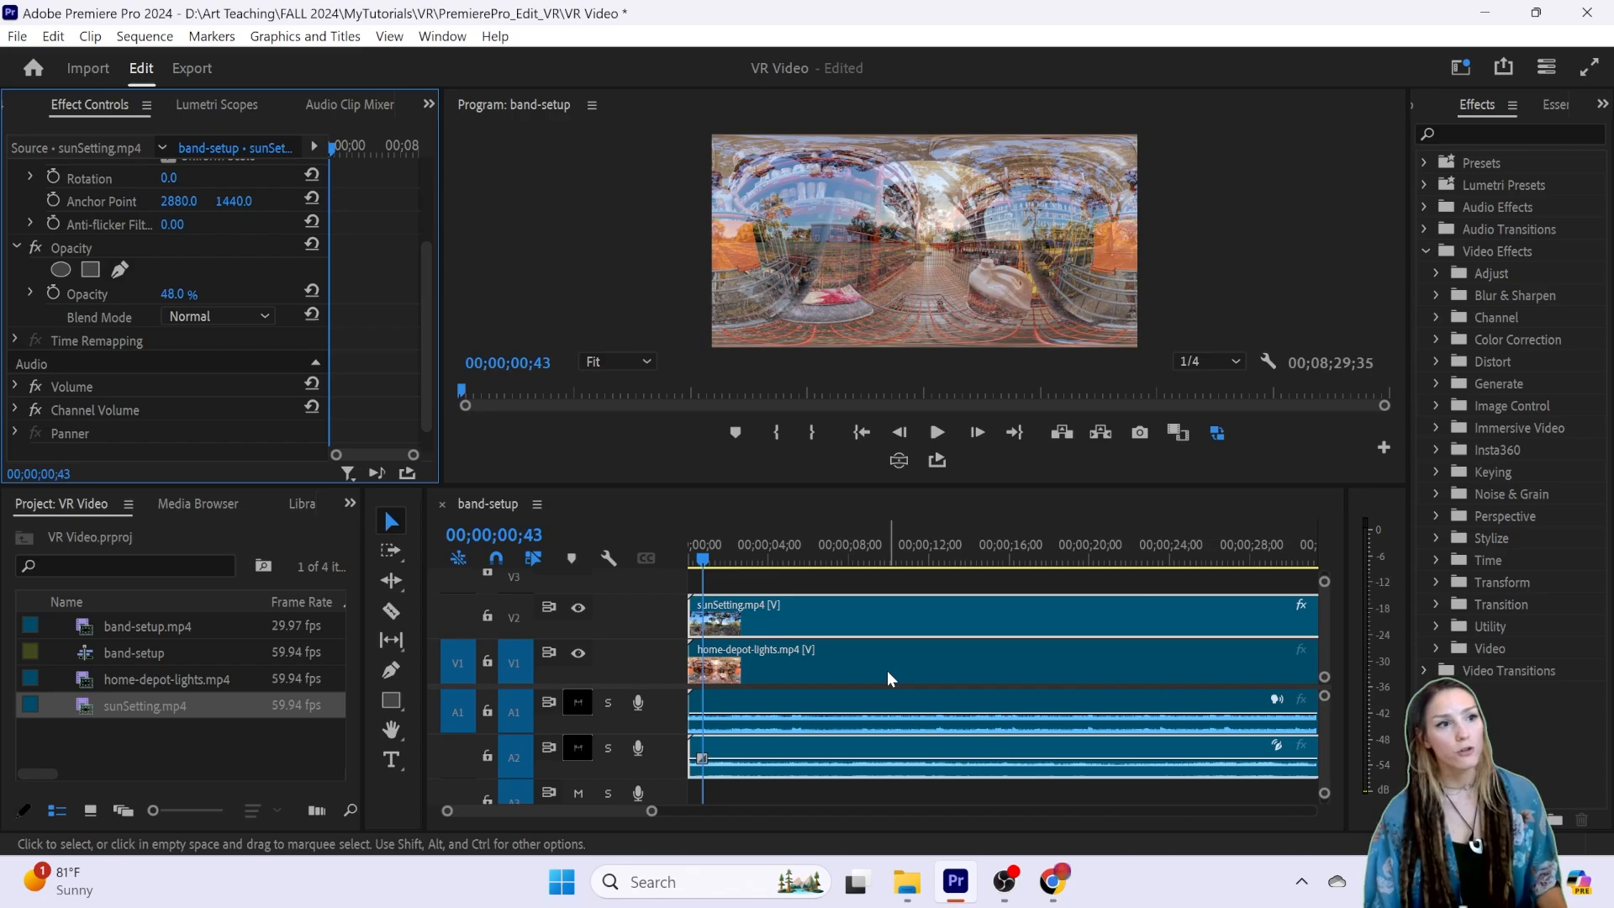
scroll(886, 672, "down", 5)
scroll(912, 708, "up", 5)
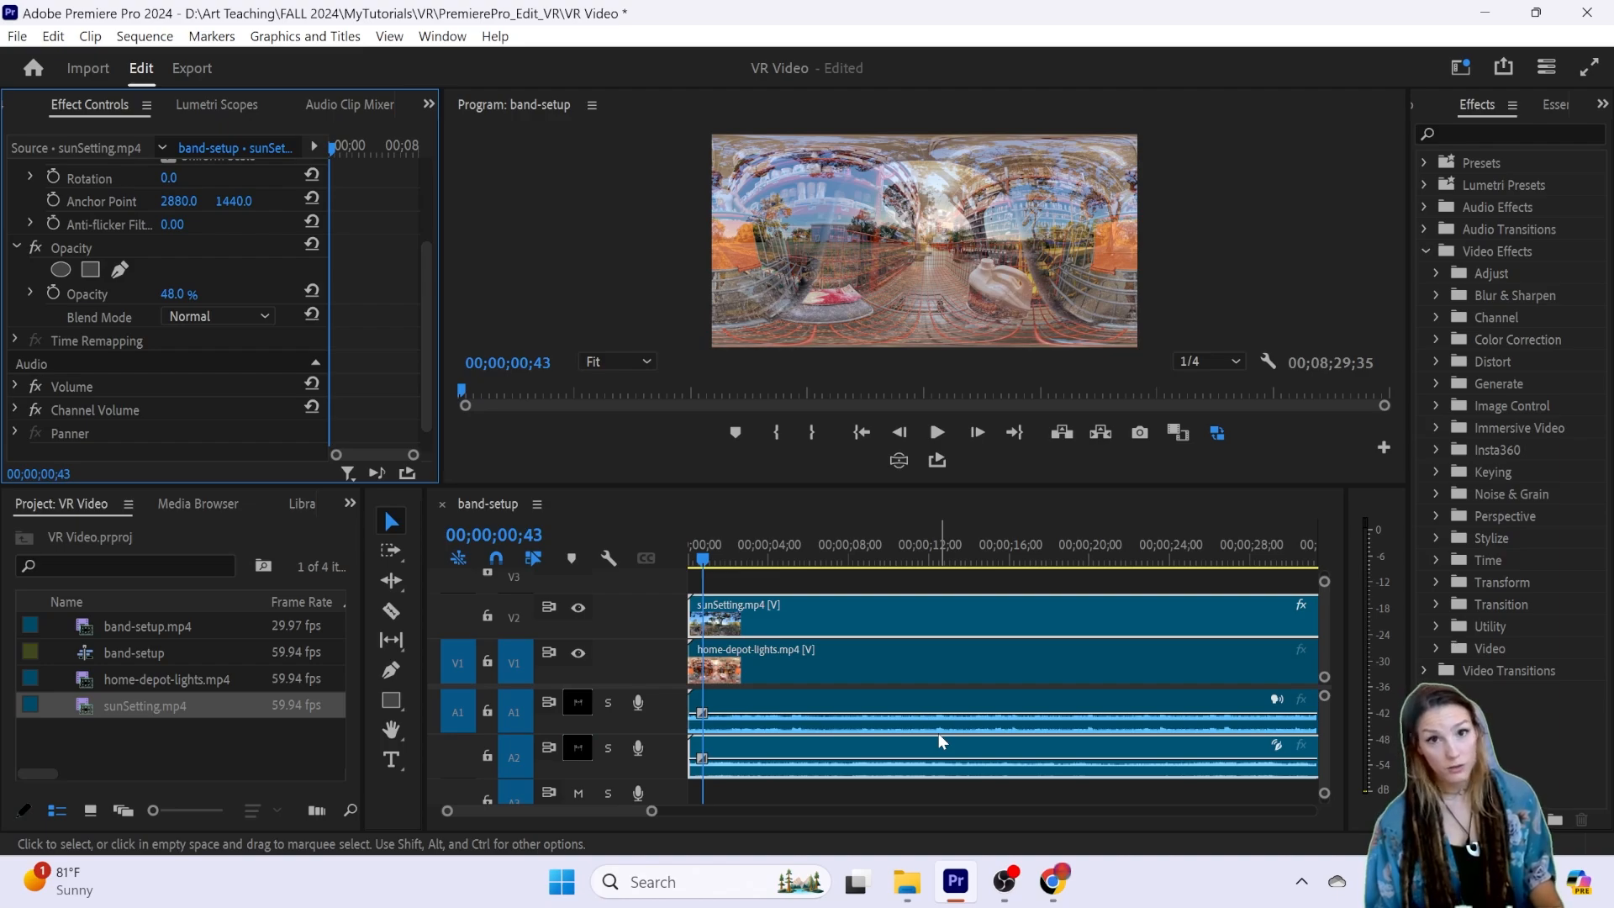
scroll(958, 719, "down", 3)
scroll(963, 709, "down", 6)
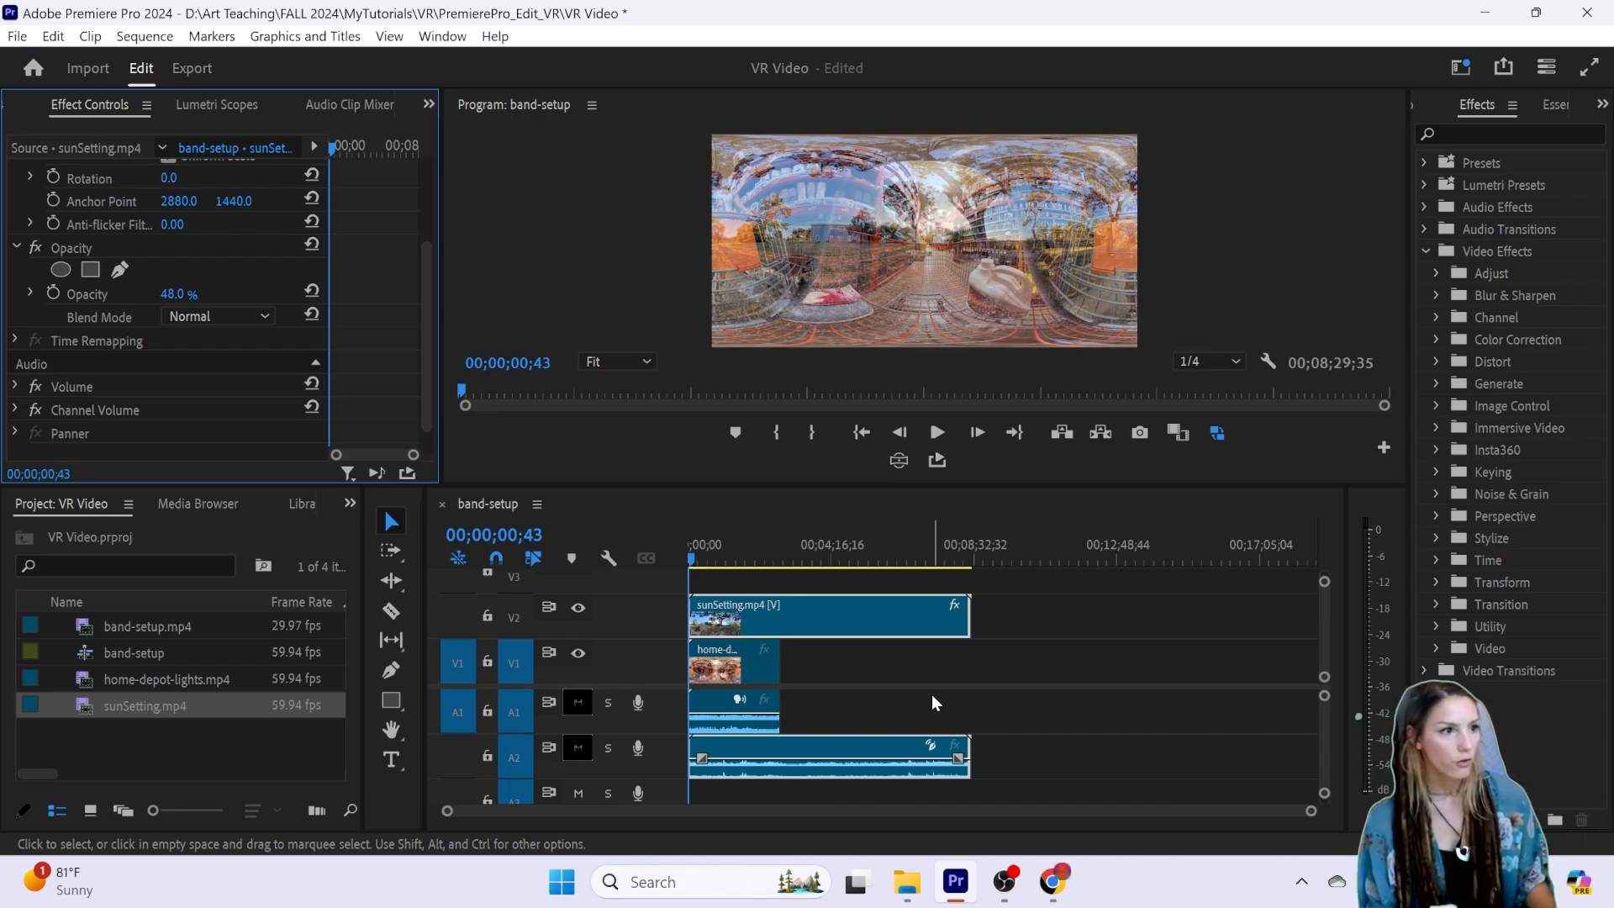
scroll(930, 691, "up", 5)
scroll(992, 696, "up", 4)
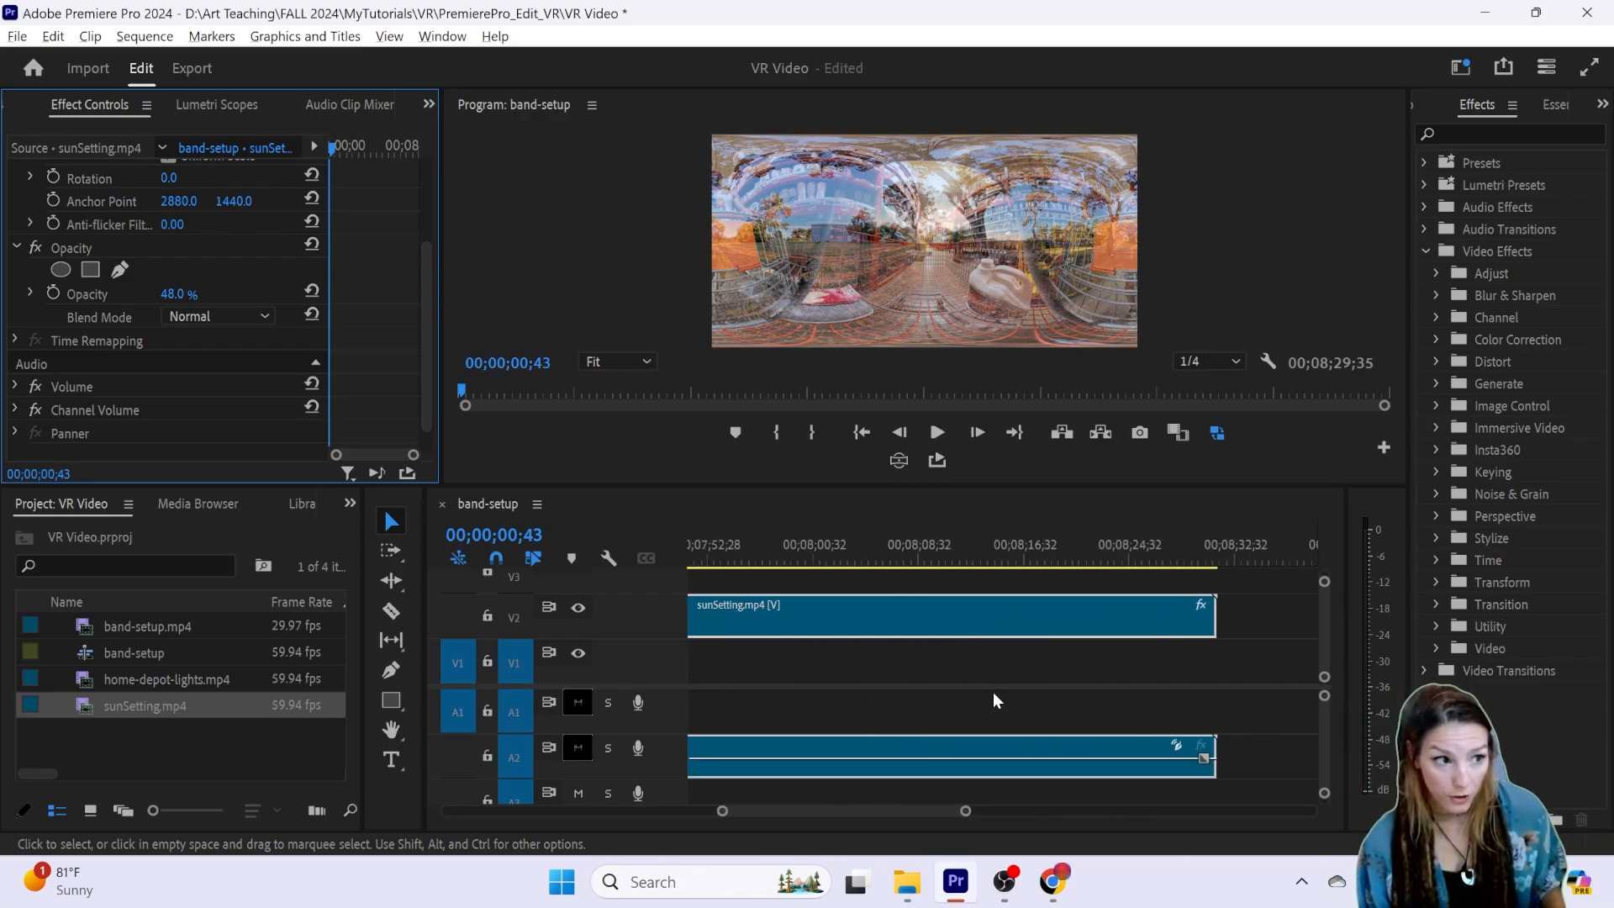
left_click_drag(884, 809, 585, 830)
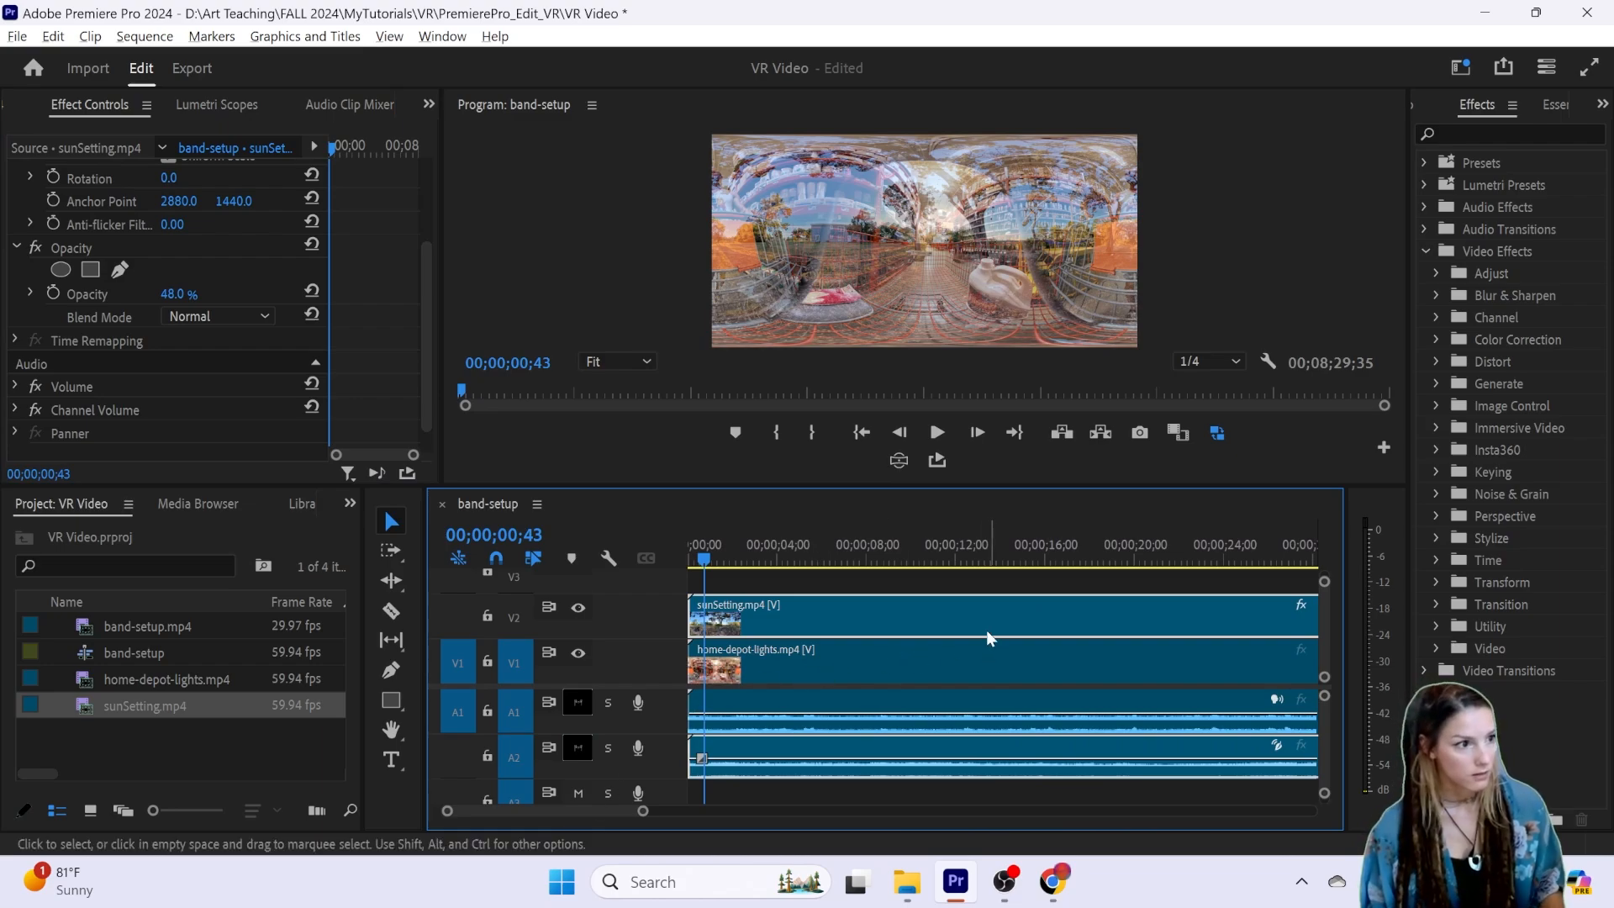
scroll(987, 629, "down", 8)
scroll(985, 665, "down", 1)
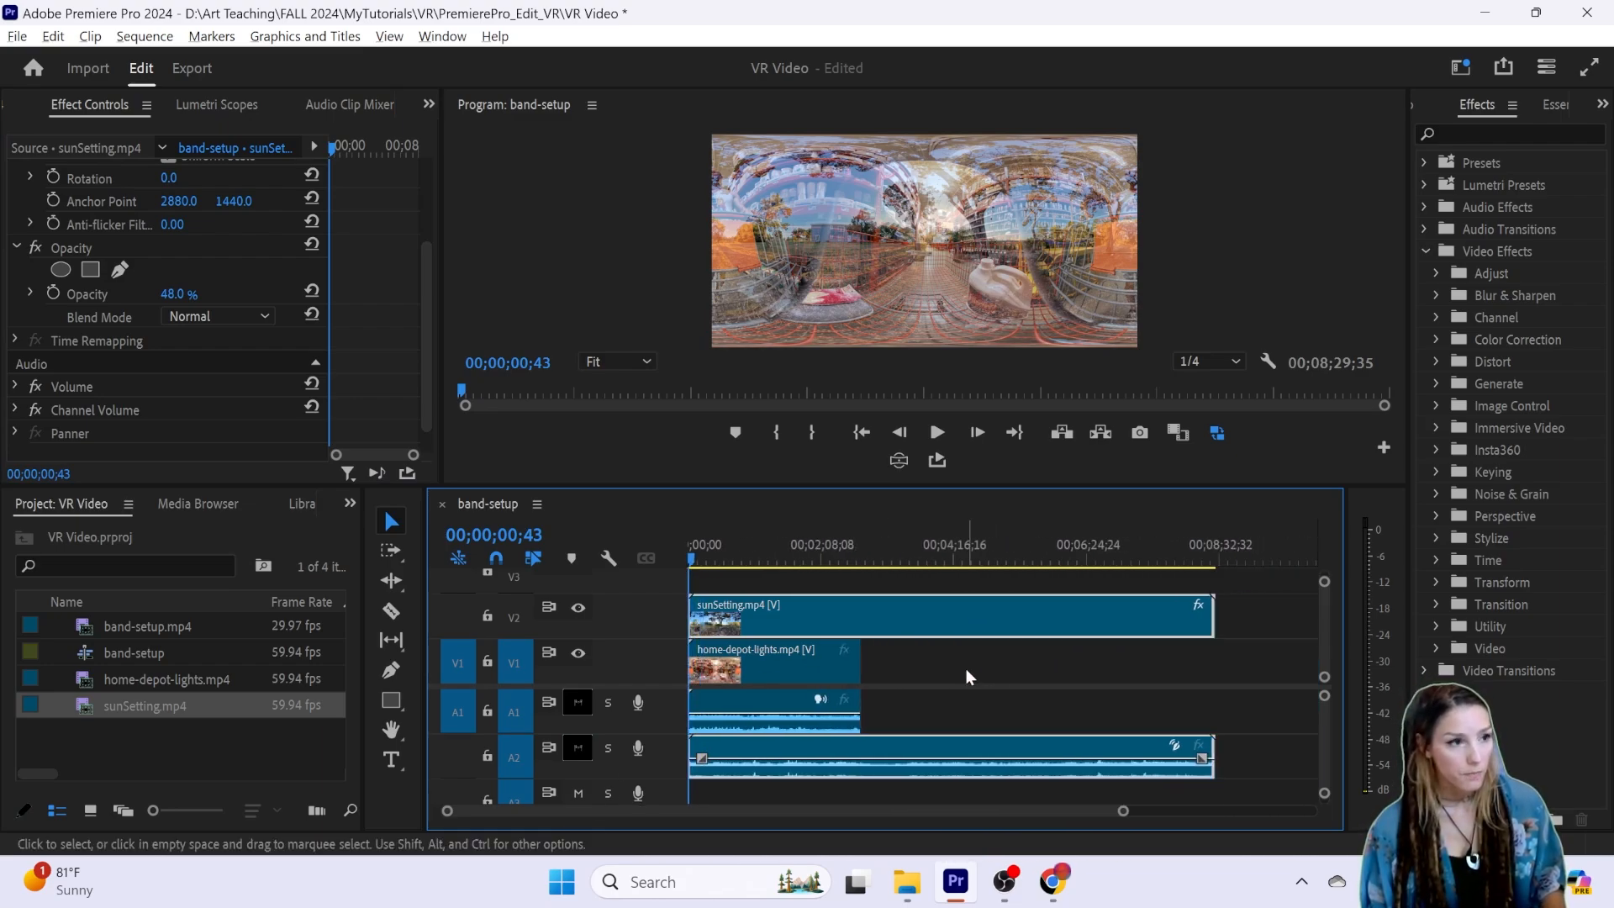
scroll(814, 654, "down", 1)
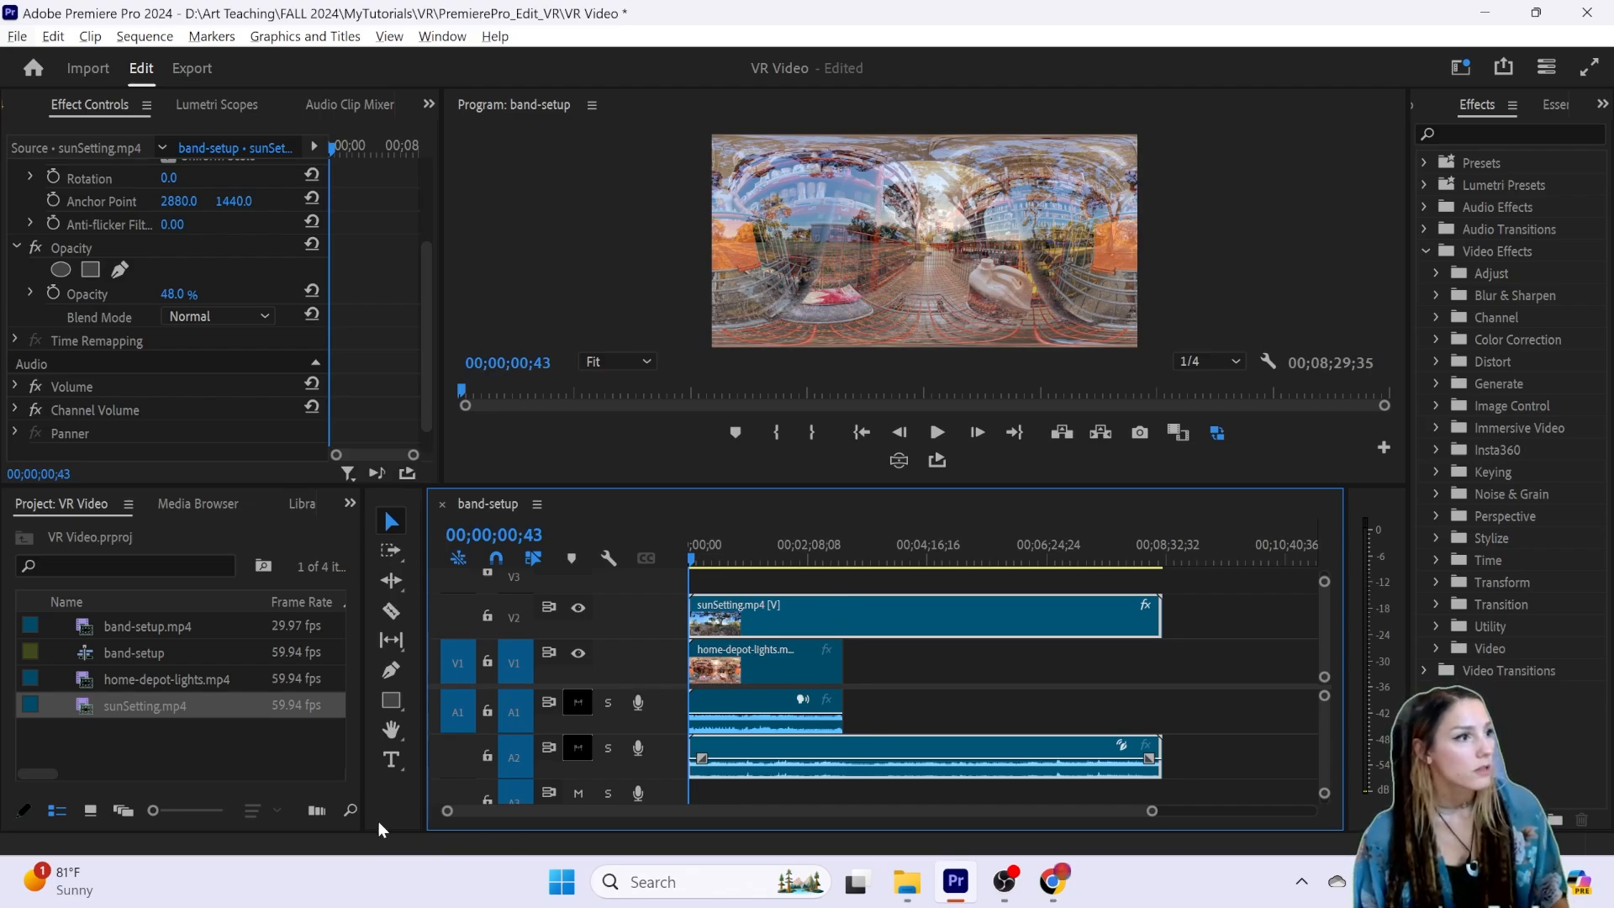
Step: Split the sunSetting.mp4 clip with the Razor tool where home-depot-lights.mp4 ends
left_click(397, 525)
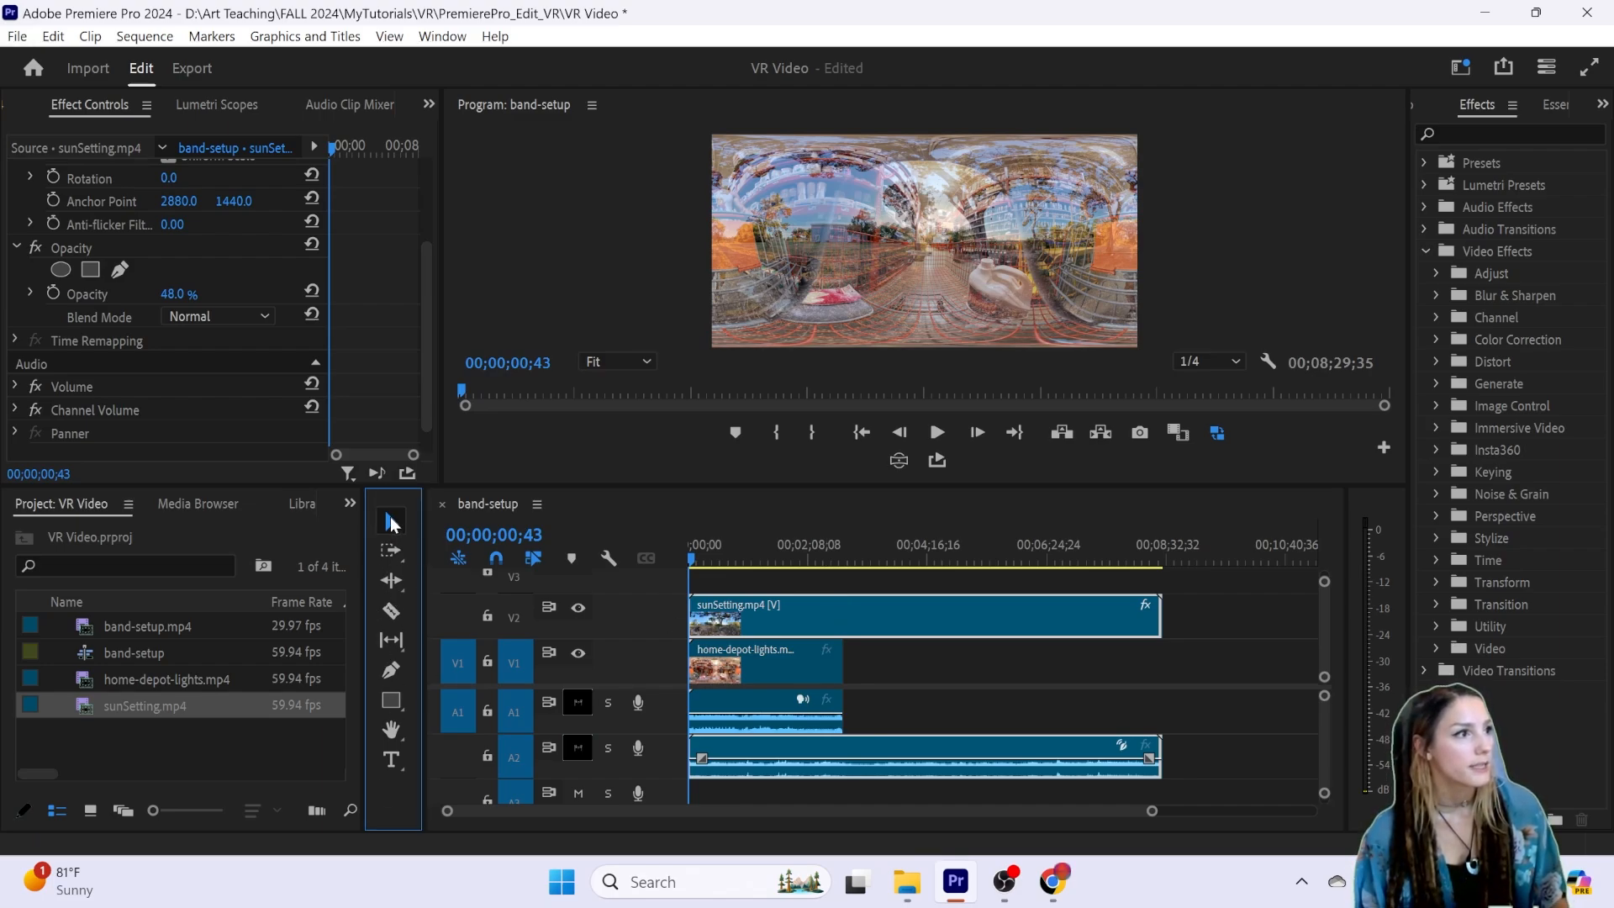
left_click(391, 611)
left_click(844, 616)
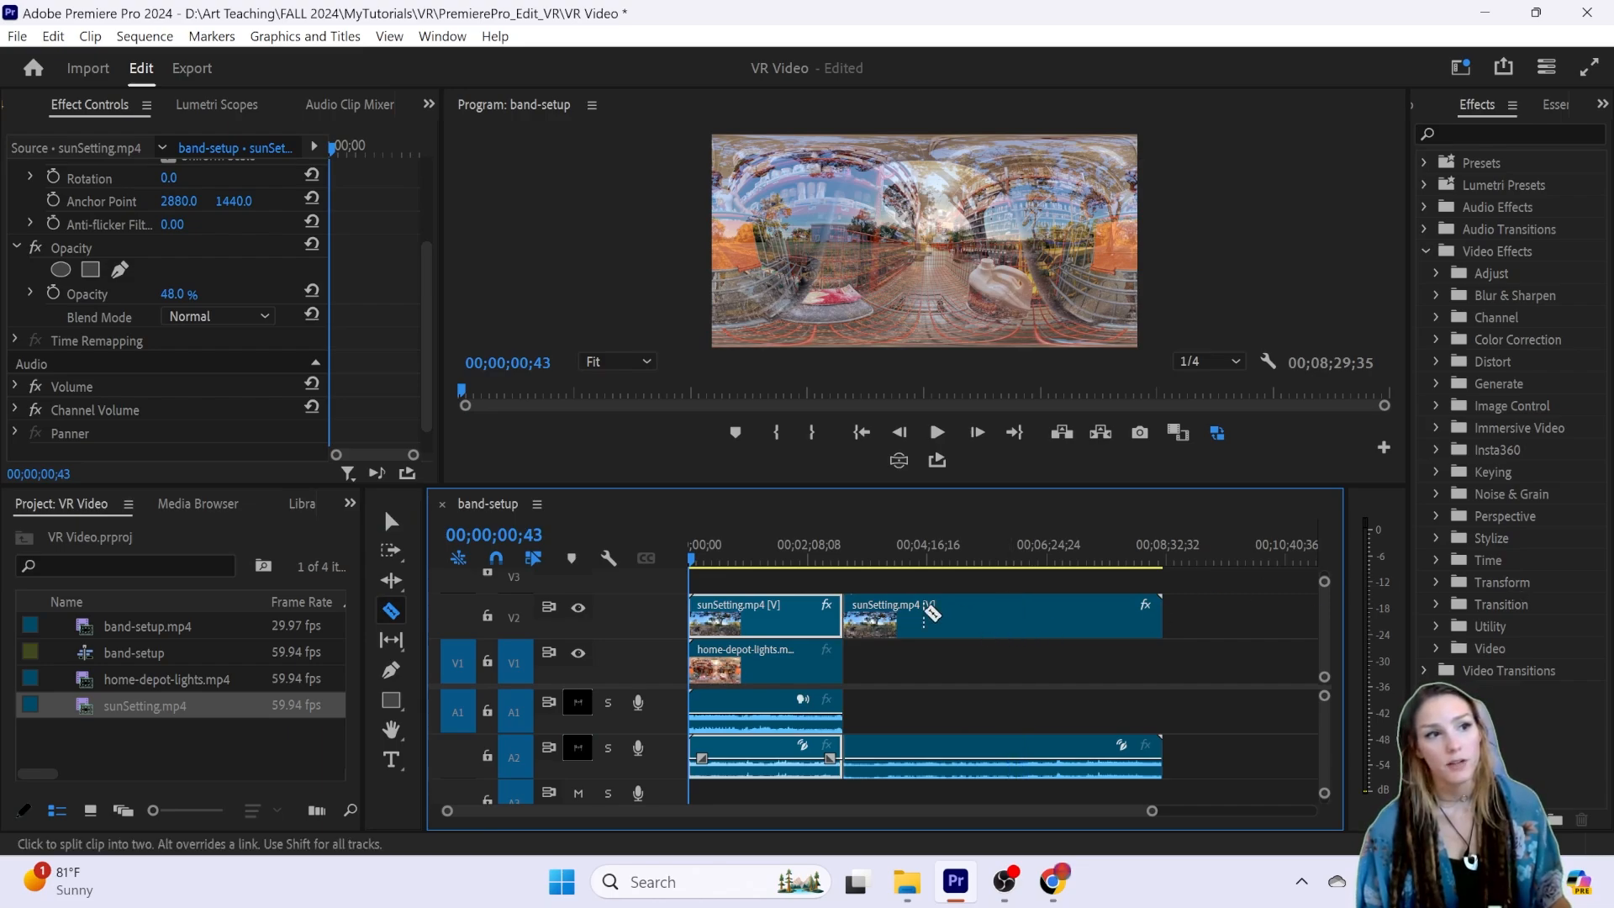
Step: Make four more razor cuts along the part of sunSetting.mp4 beyond the end of home-depot-lights.mp4
left_click(920, 616)
left_click(1003, 616)
left_click(1077, 616)
left_click(1113, 616)
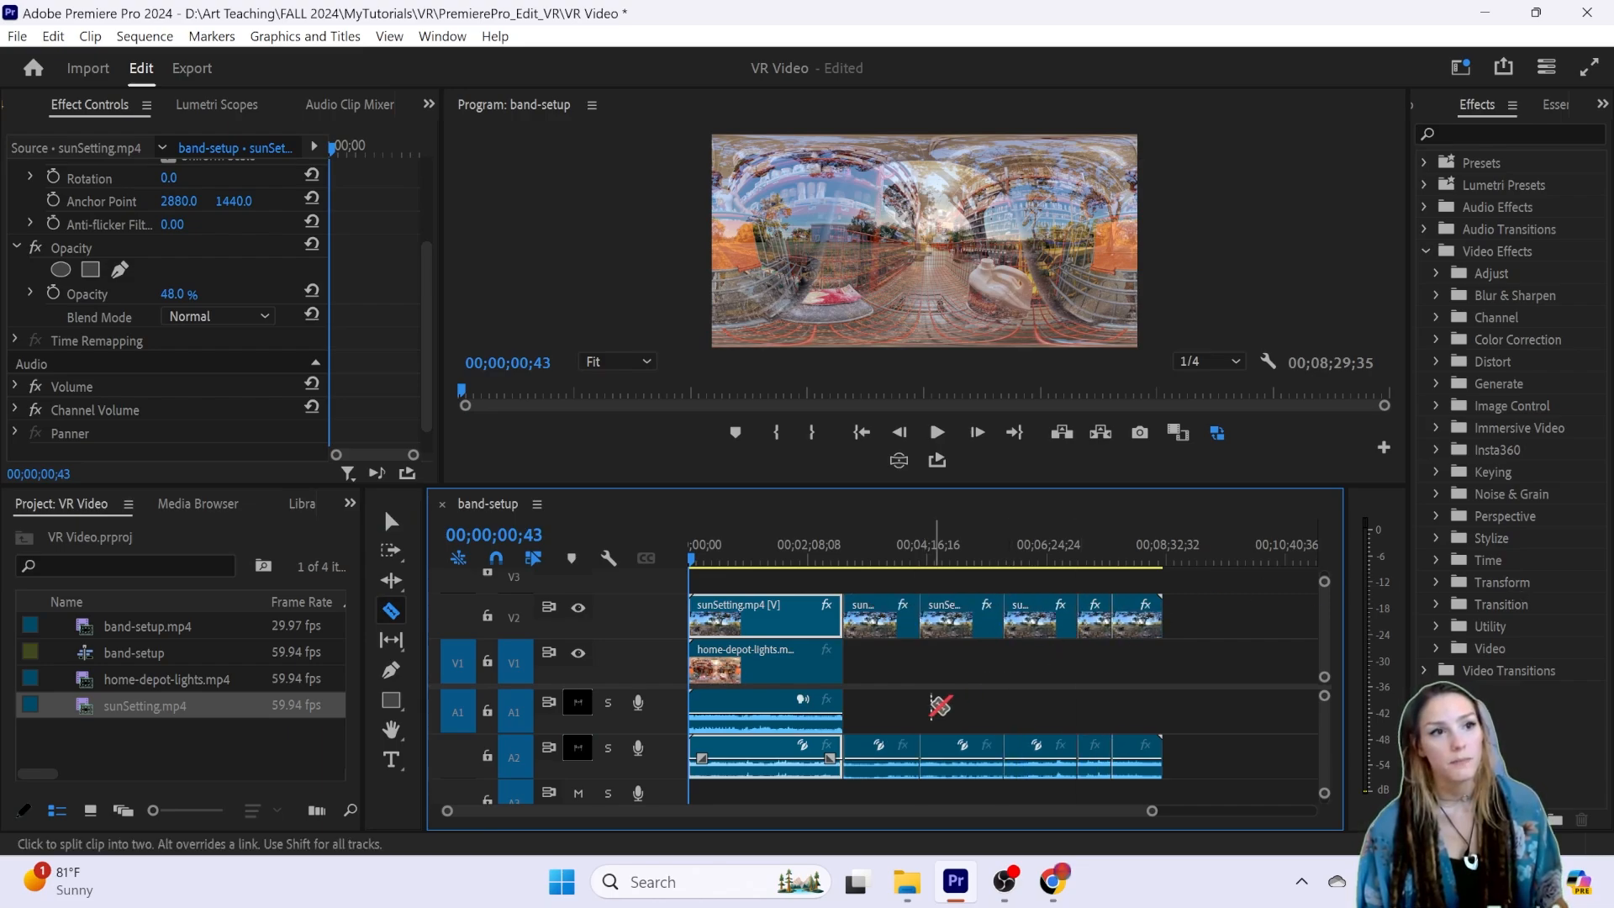
left_click(989, 711)
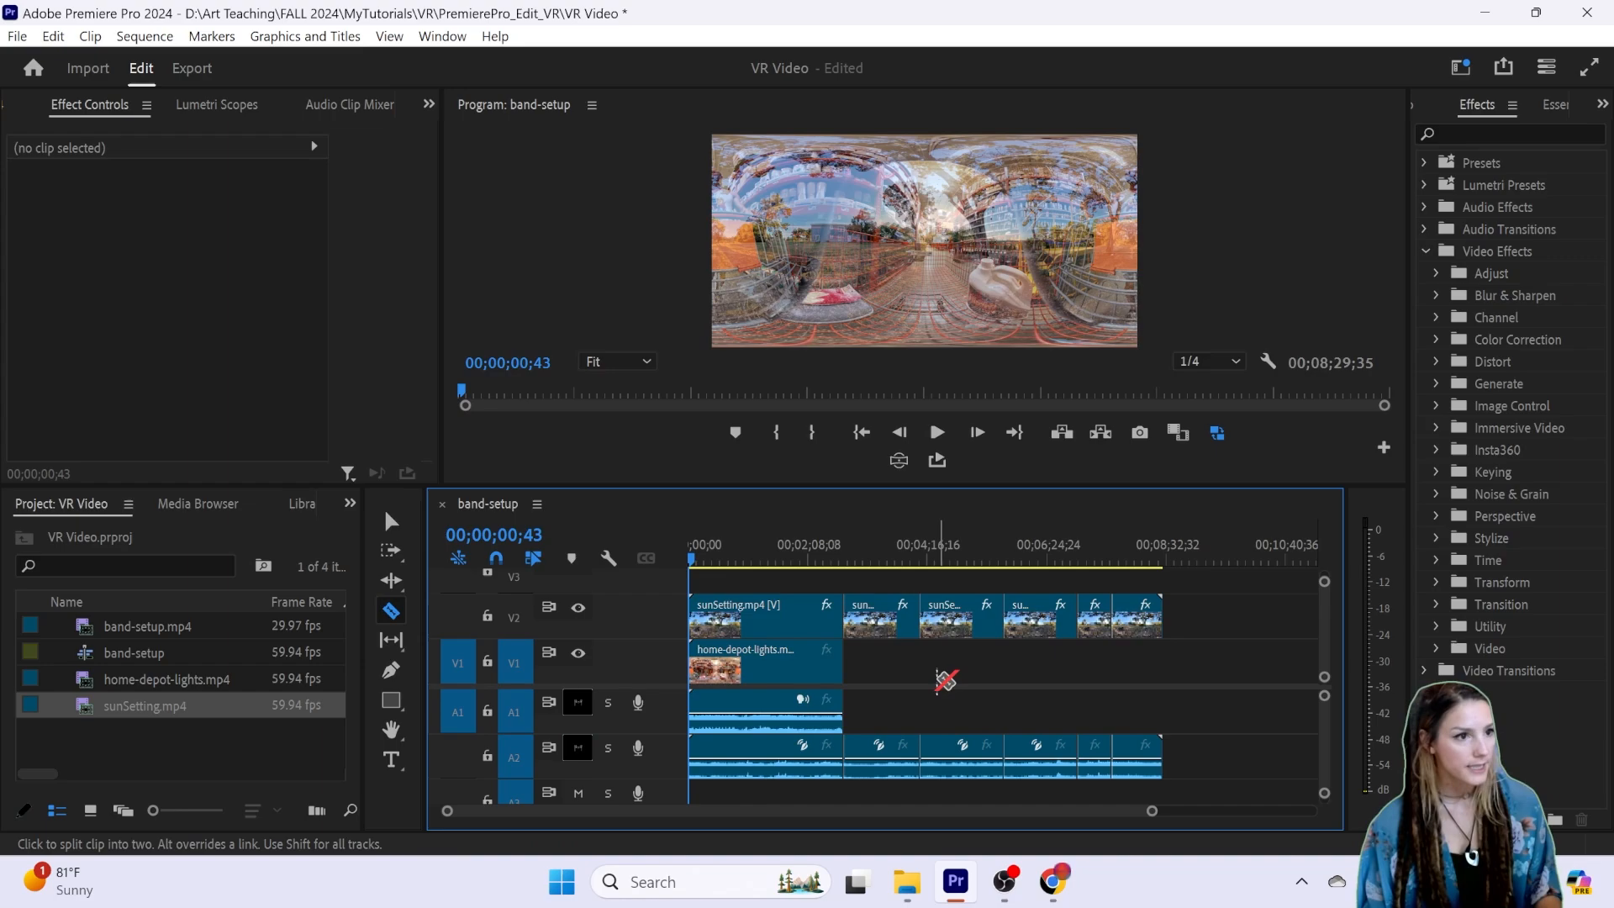
Step: Delete all sunSetting.mp4 pieces that extend past the end of home-depot-lights.mp4
key("v")
key("c")
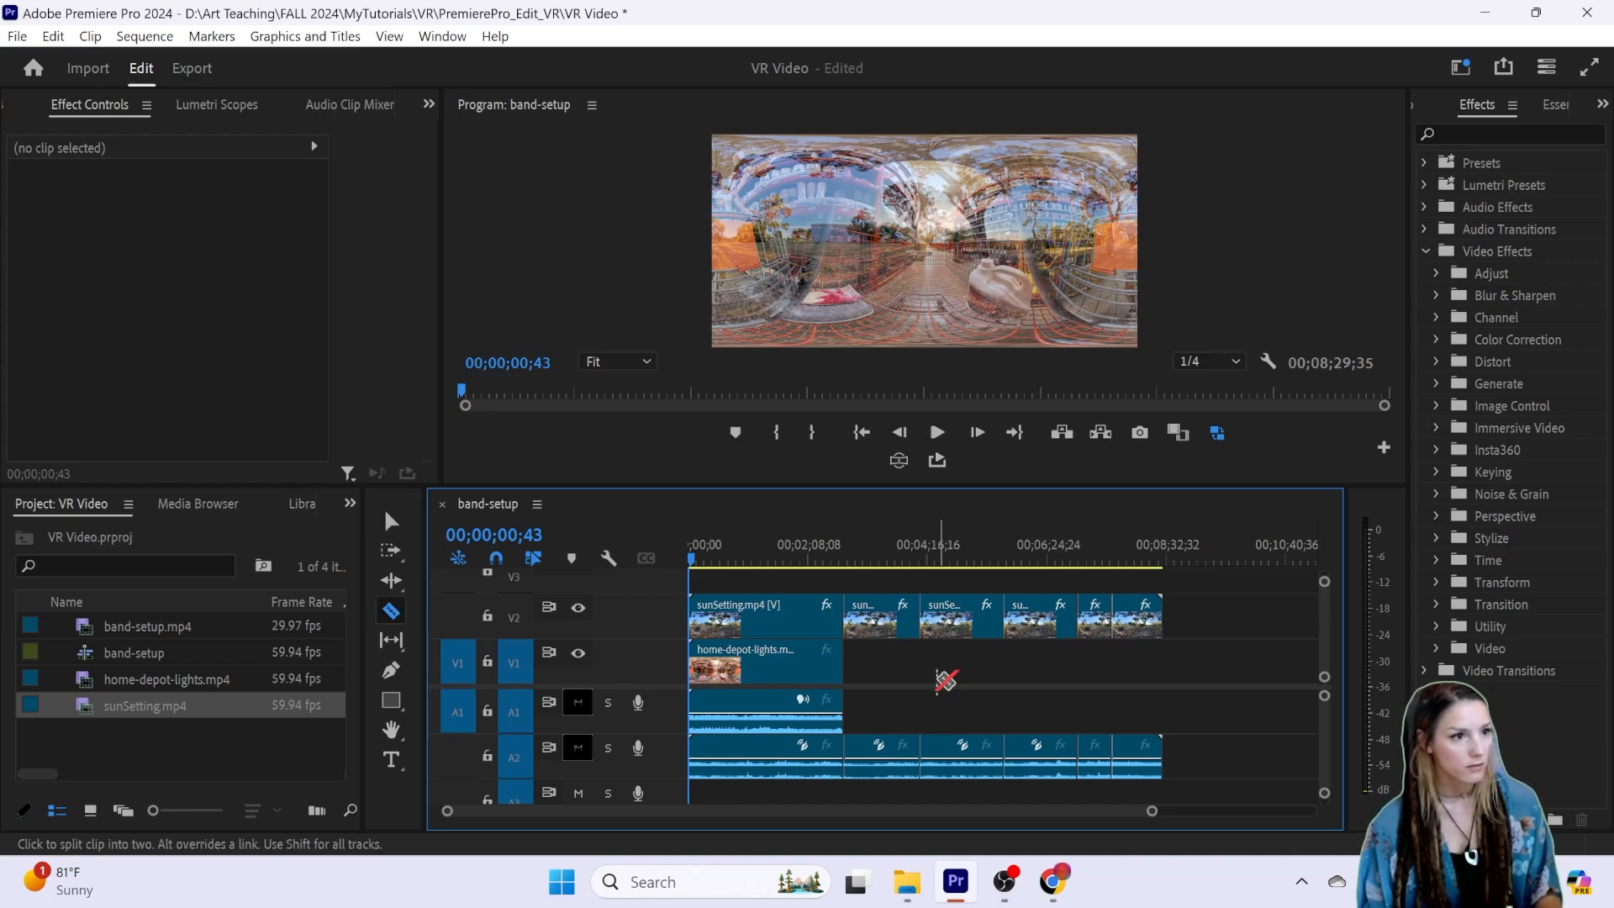
key("v")
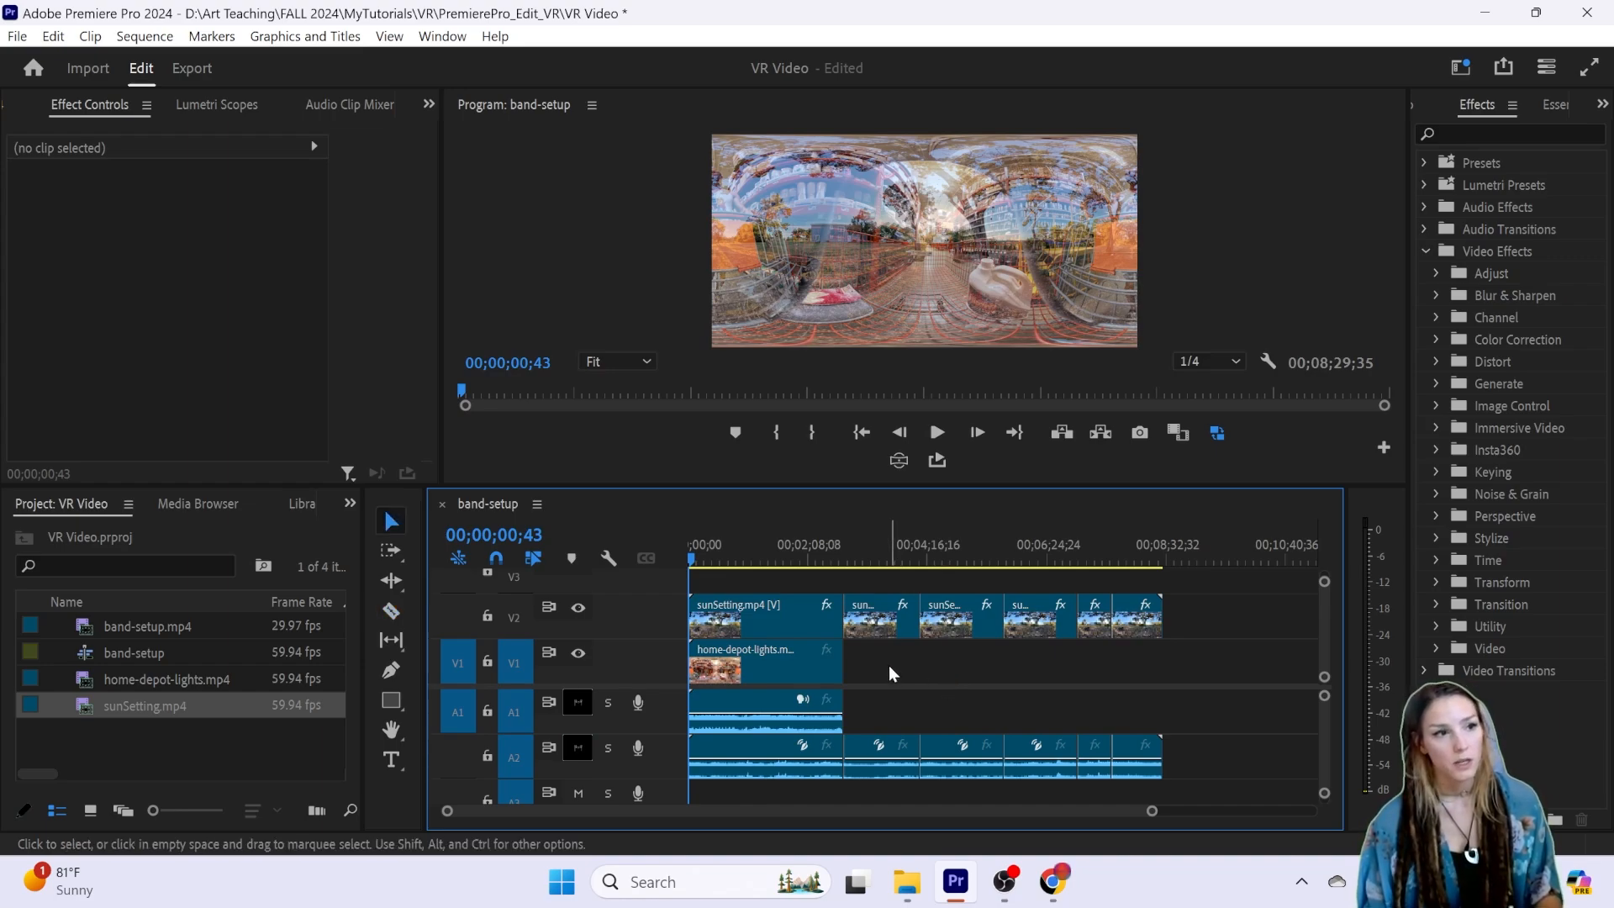
left_click_drag(890, 664, 1185, 618)
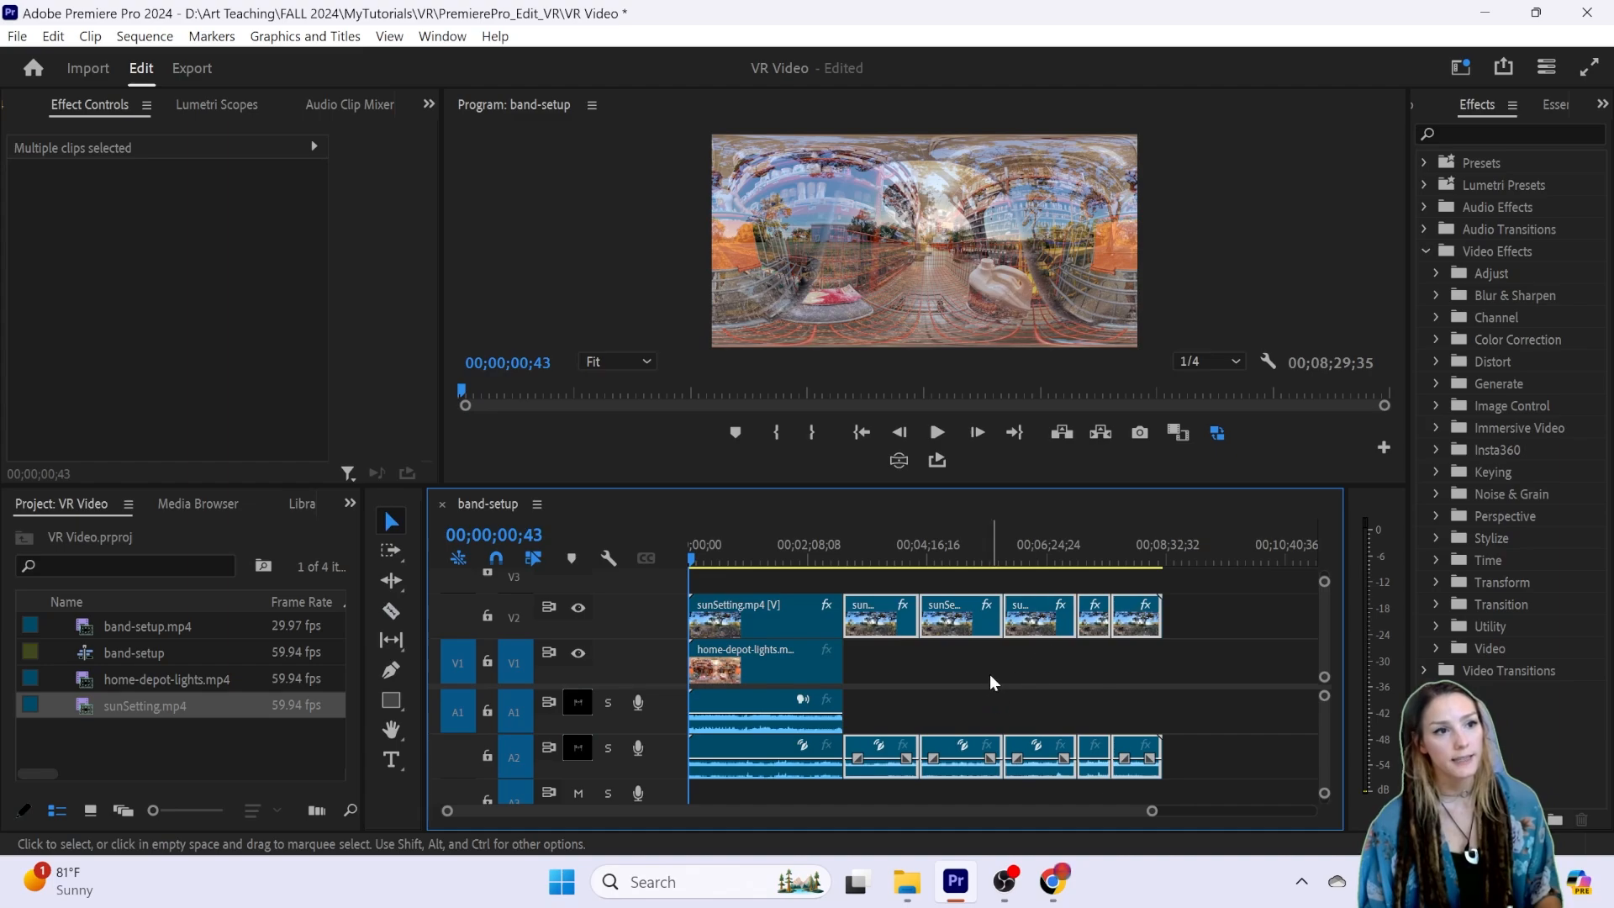
key("Delete")
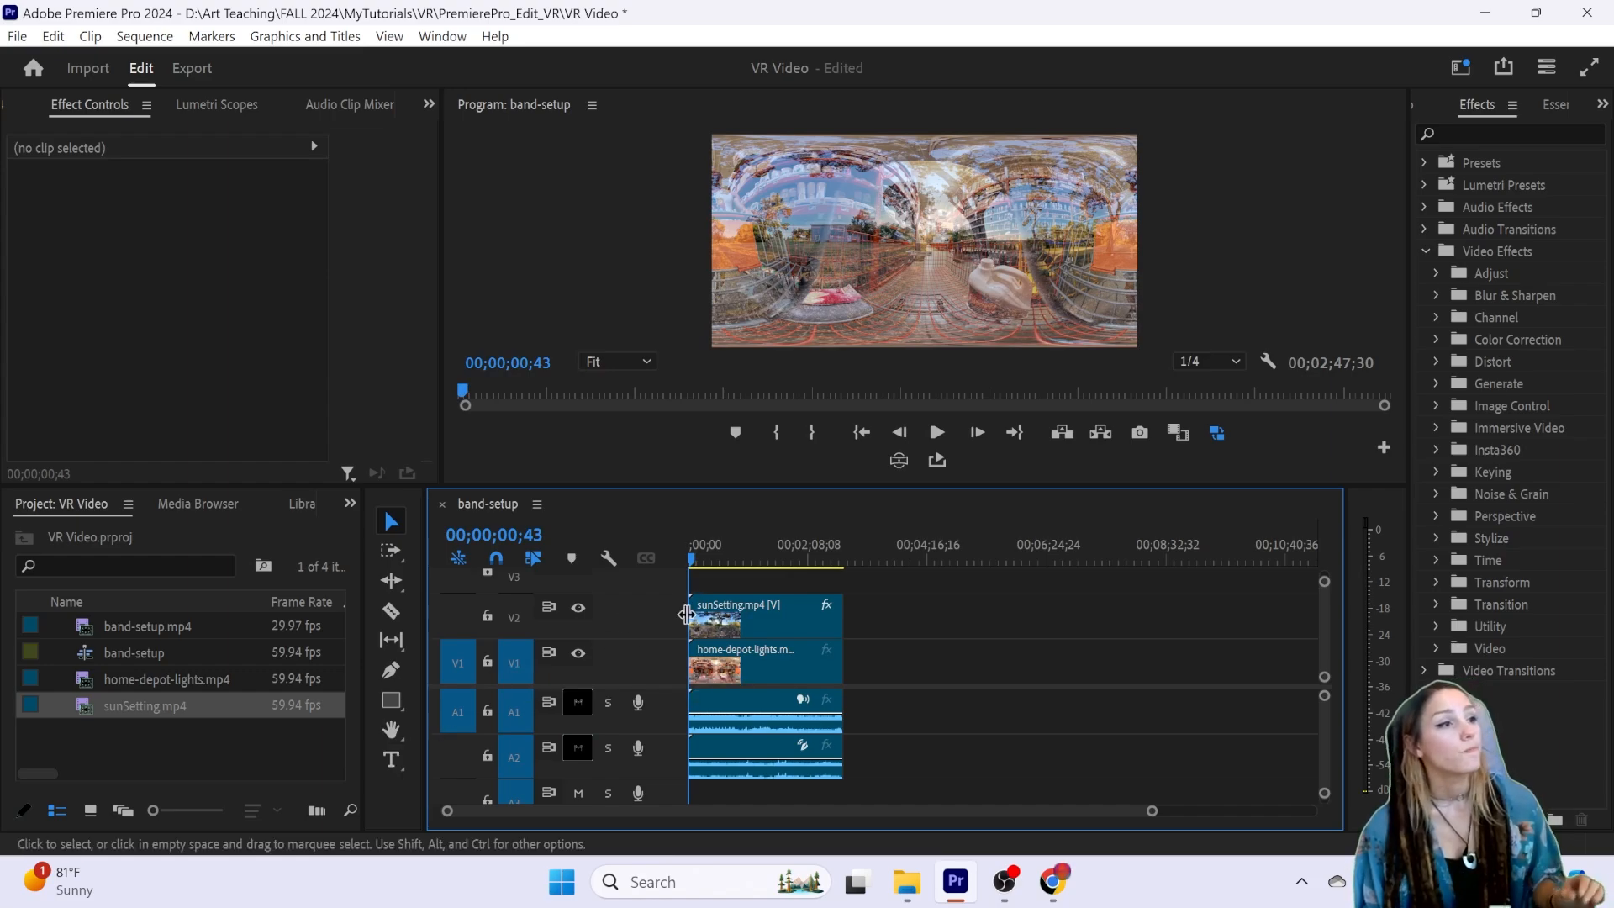
Step: Enable opacity animation on the sunSetting.mp4 clip with a 0% keyframe at 00;00;00;00
left_click(754, 630)
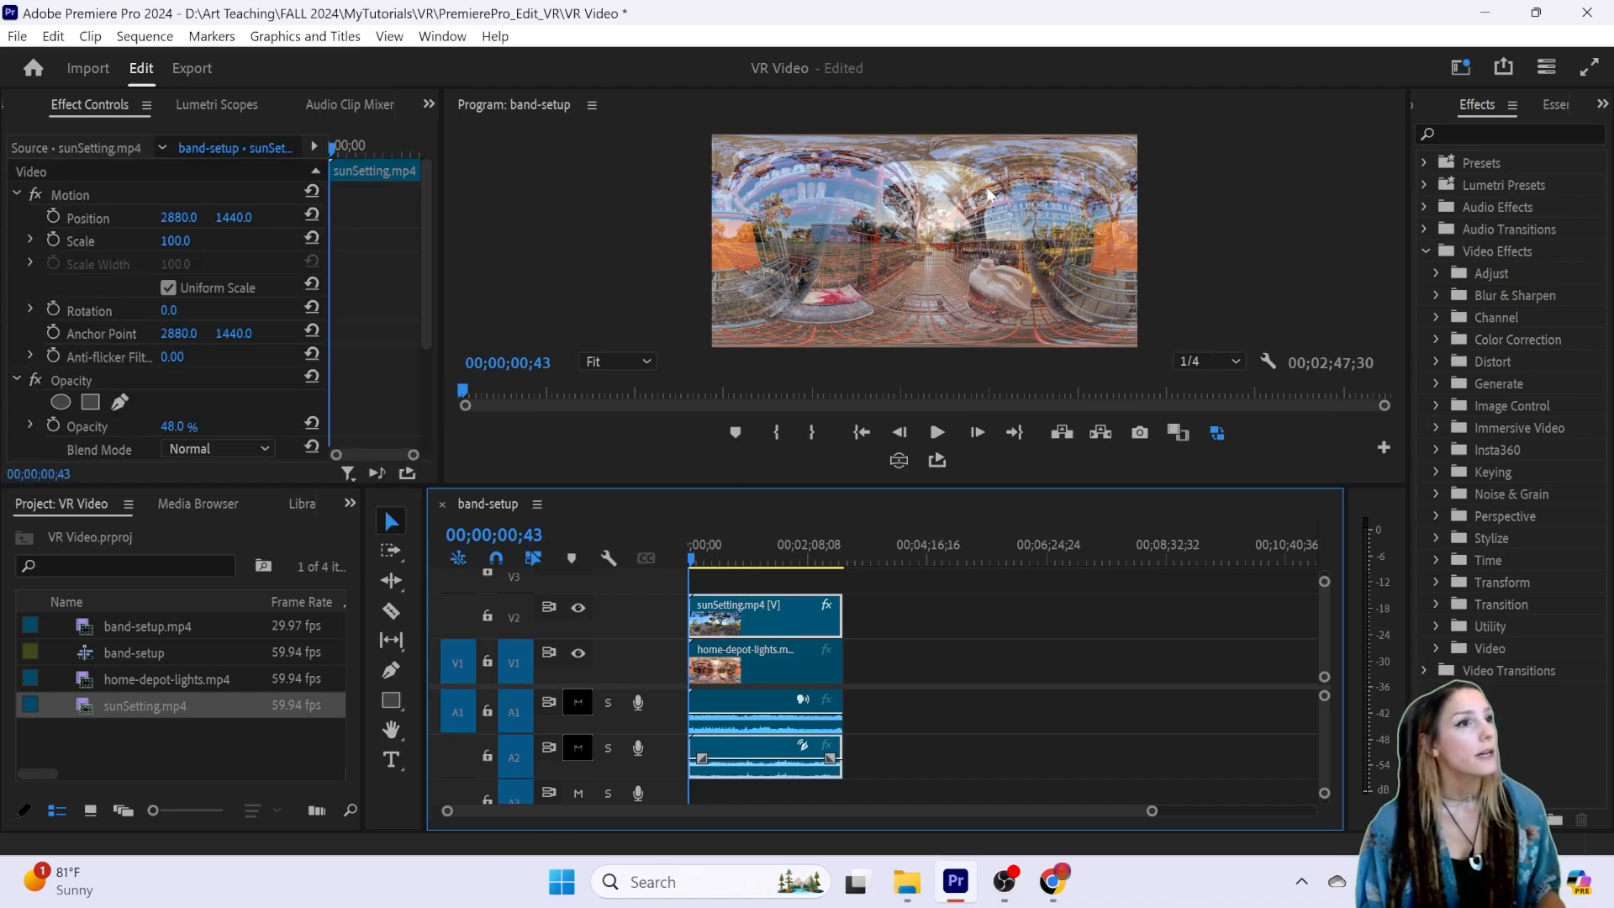
left_click_drag(698, 557, 669, 560)
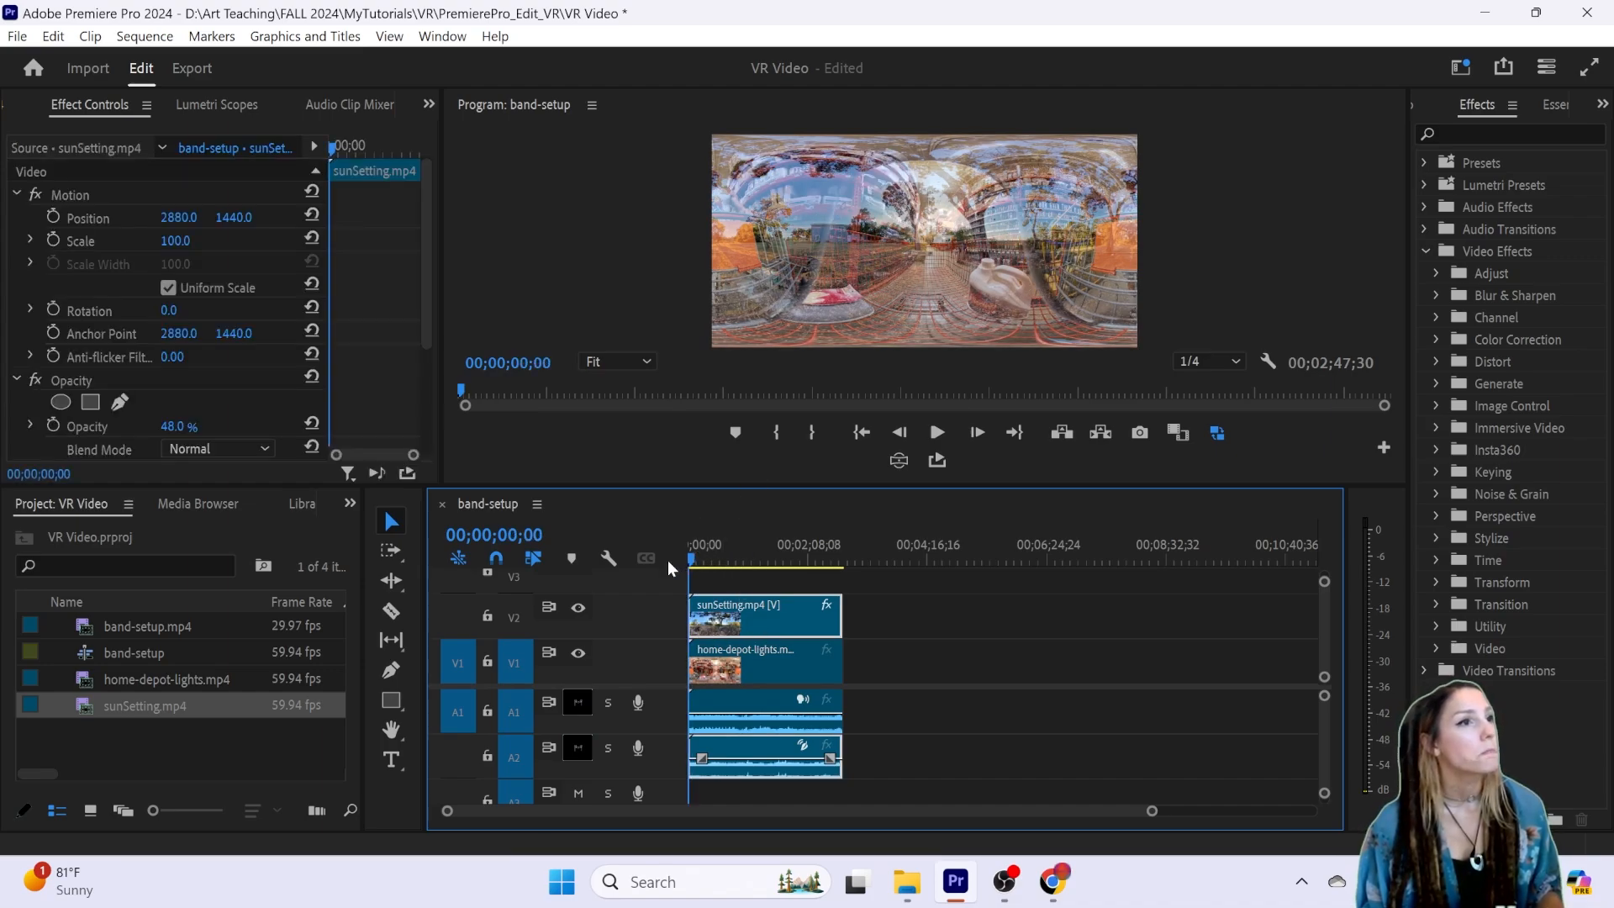
left_click(762, 662)
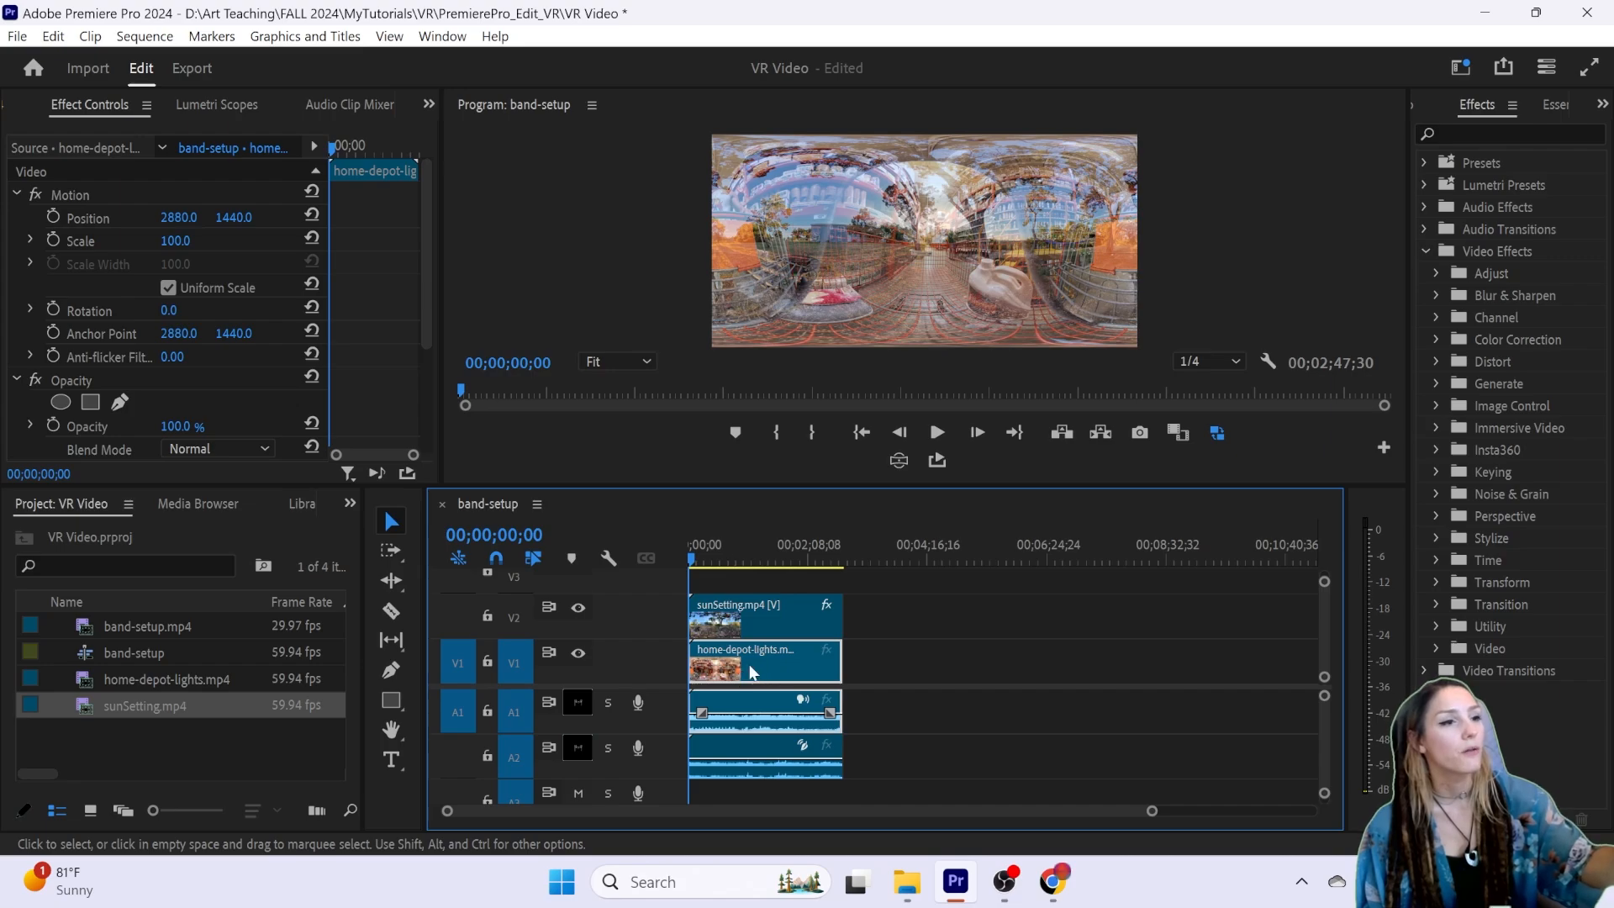
left_click(757, 621)
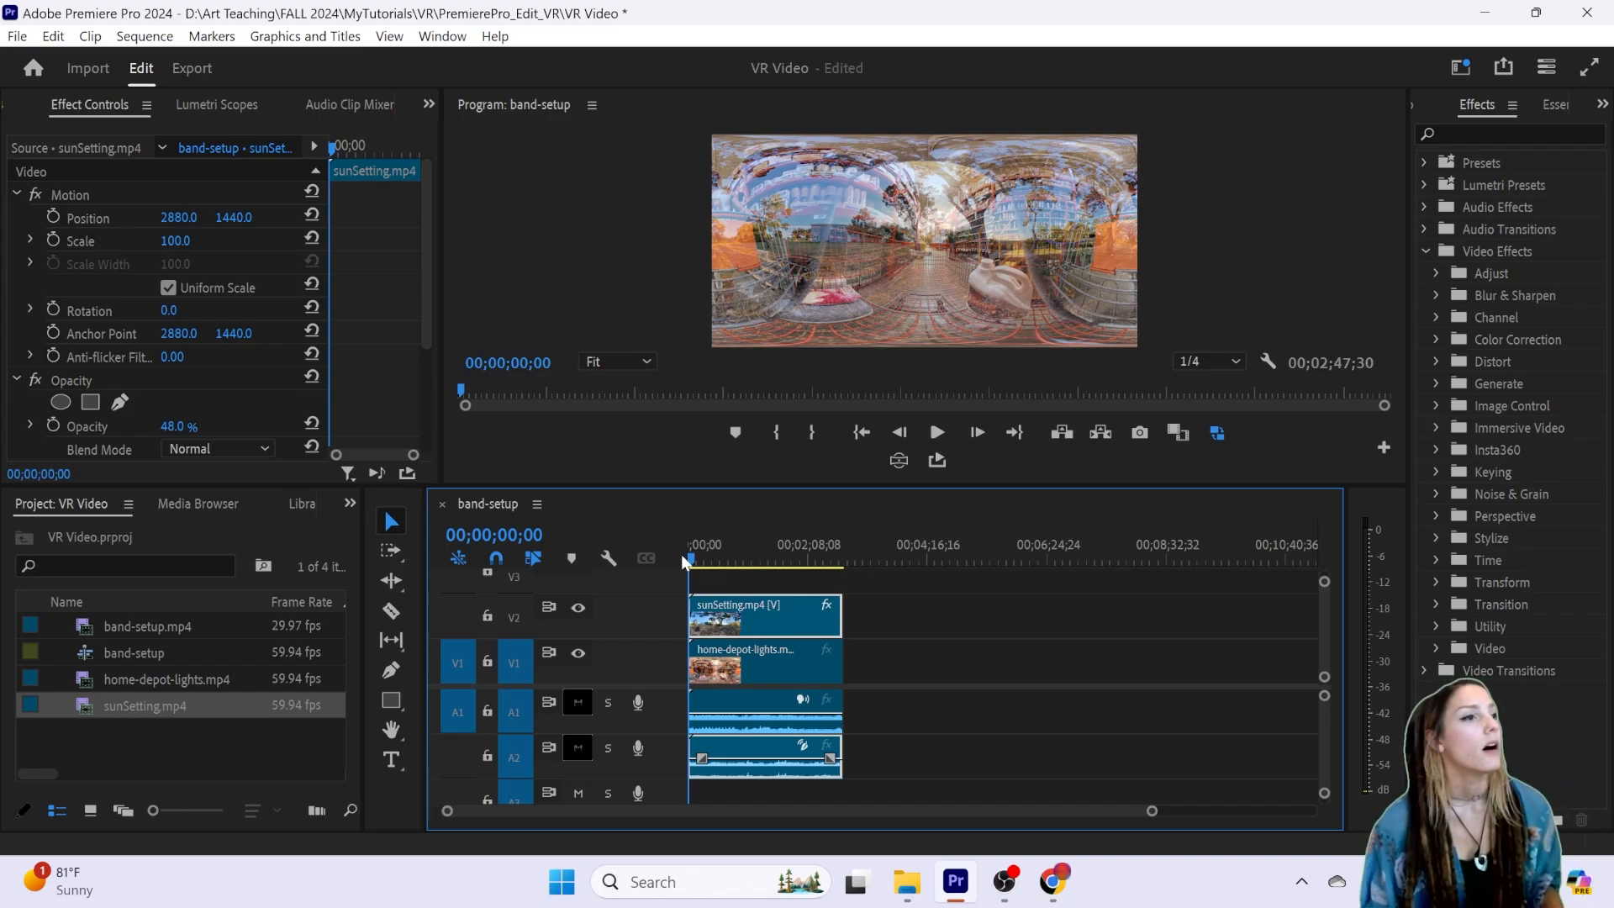
scroll(70, 348, "down", 1)
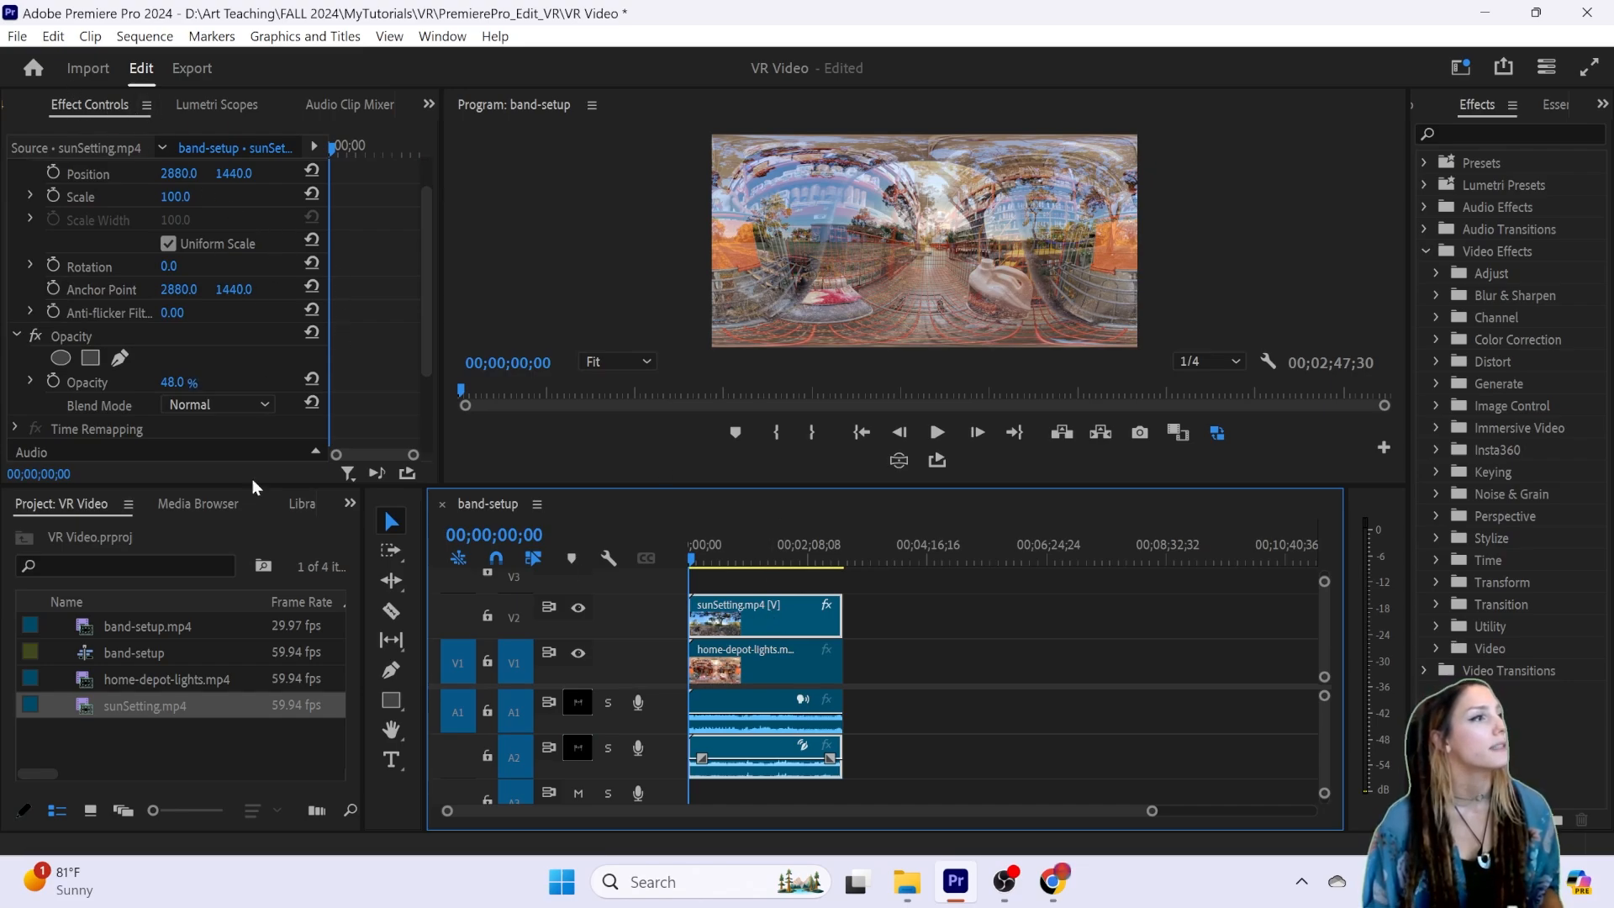
scroll(88, 342, "down", 1)
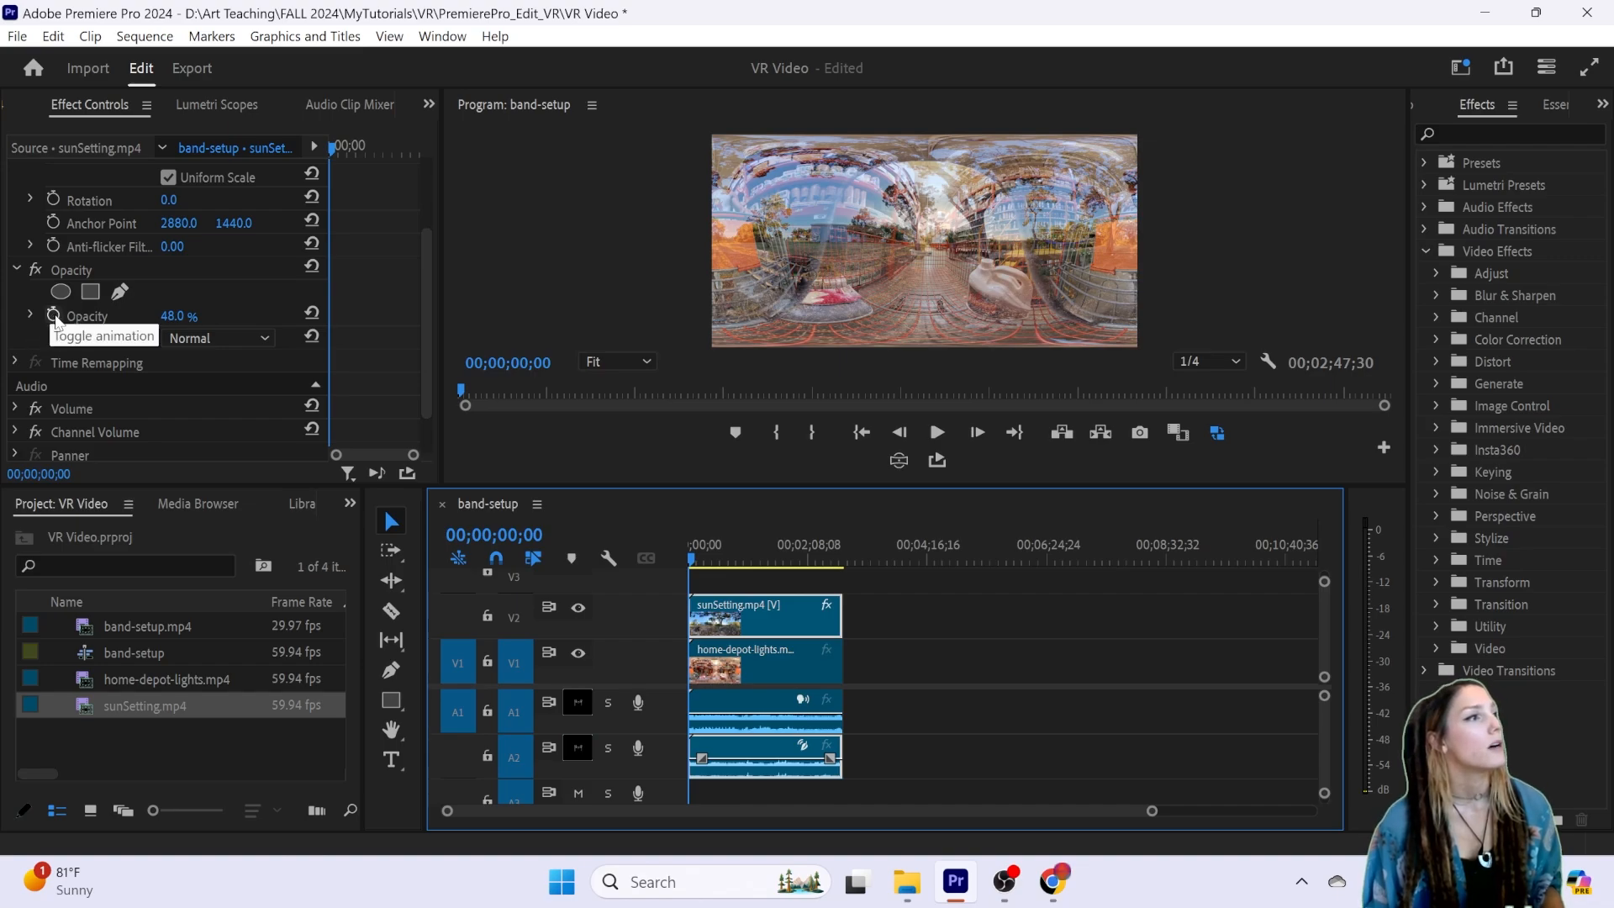
left_click(54, 316)
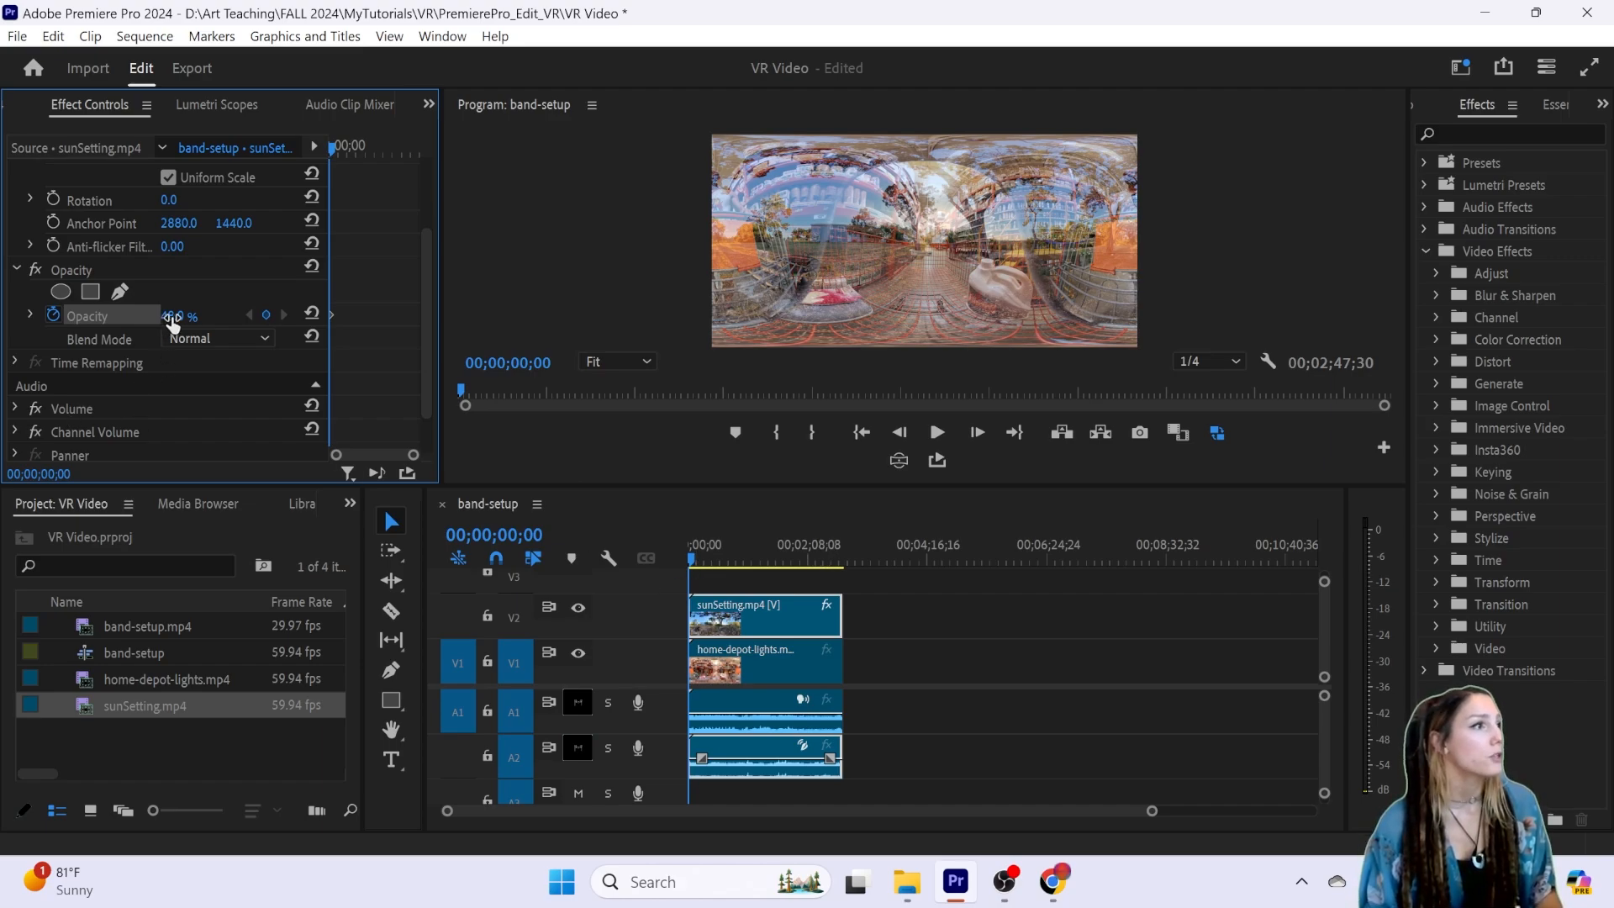
left_click_drag(175, 315, 140, 315)
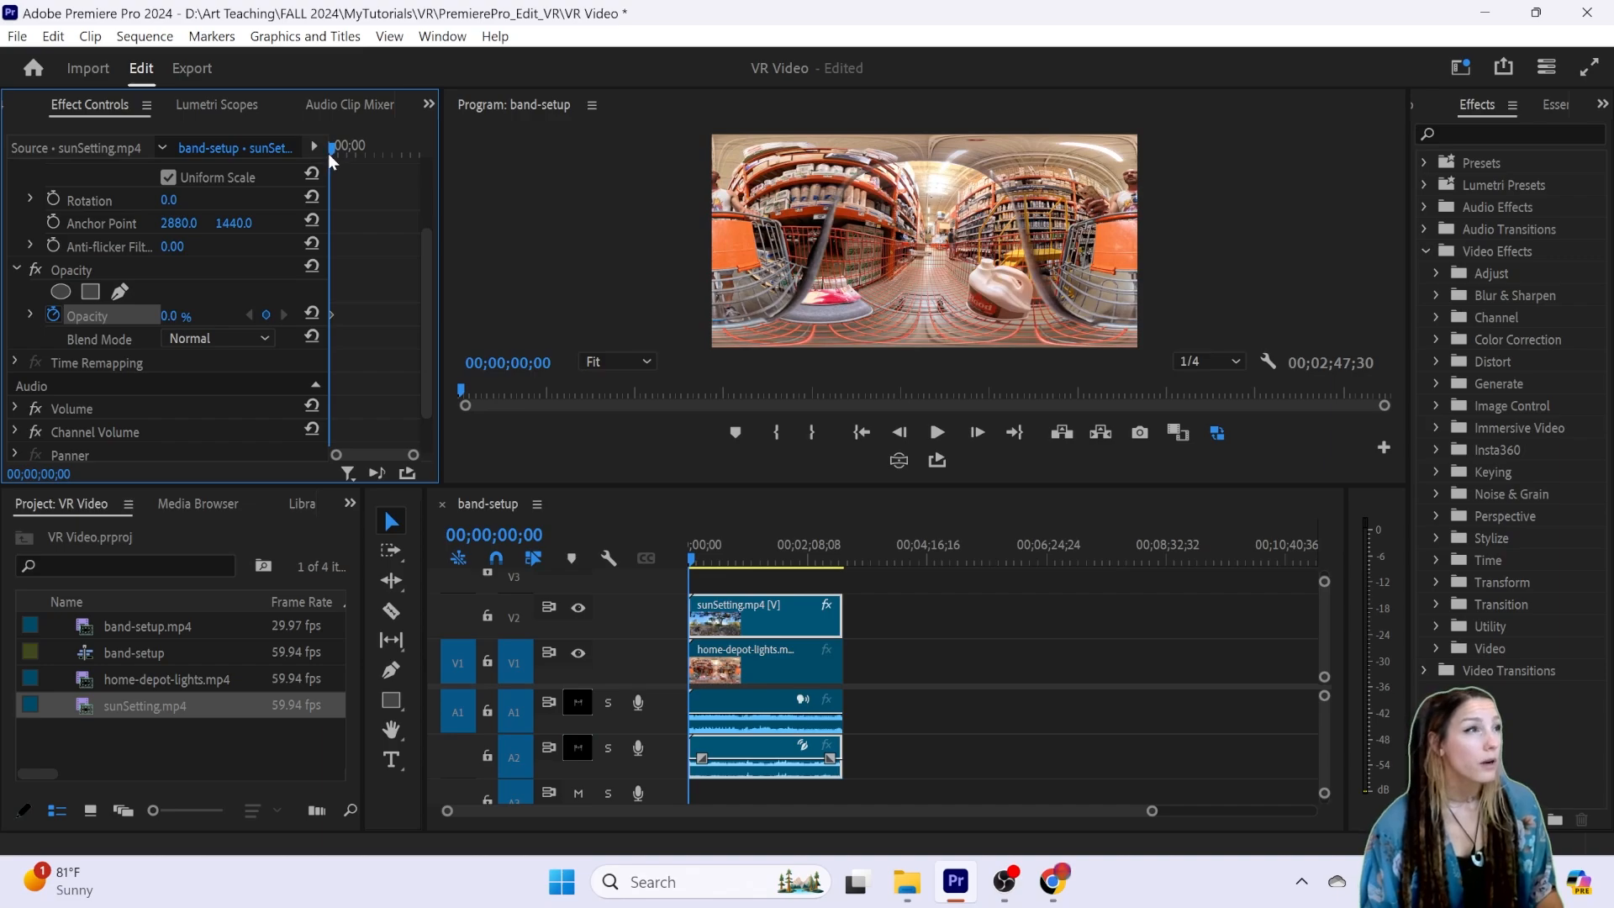
Step: Add a 100% opacity keyframe to sunSetting.mp4 at 00;02;47;30 and move that keyframe somewhat earlier
left_click_drag(331, 153, 431, 158)
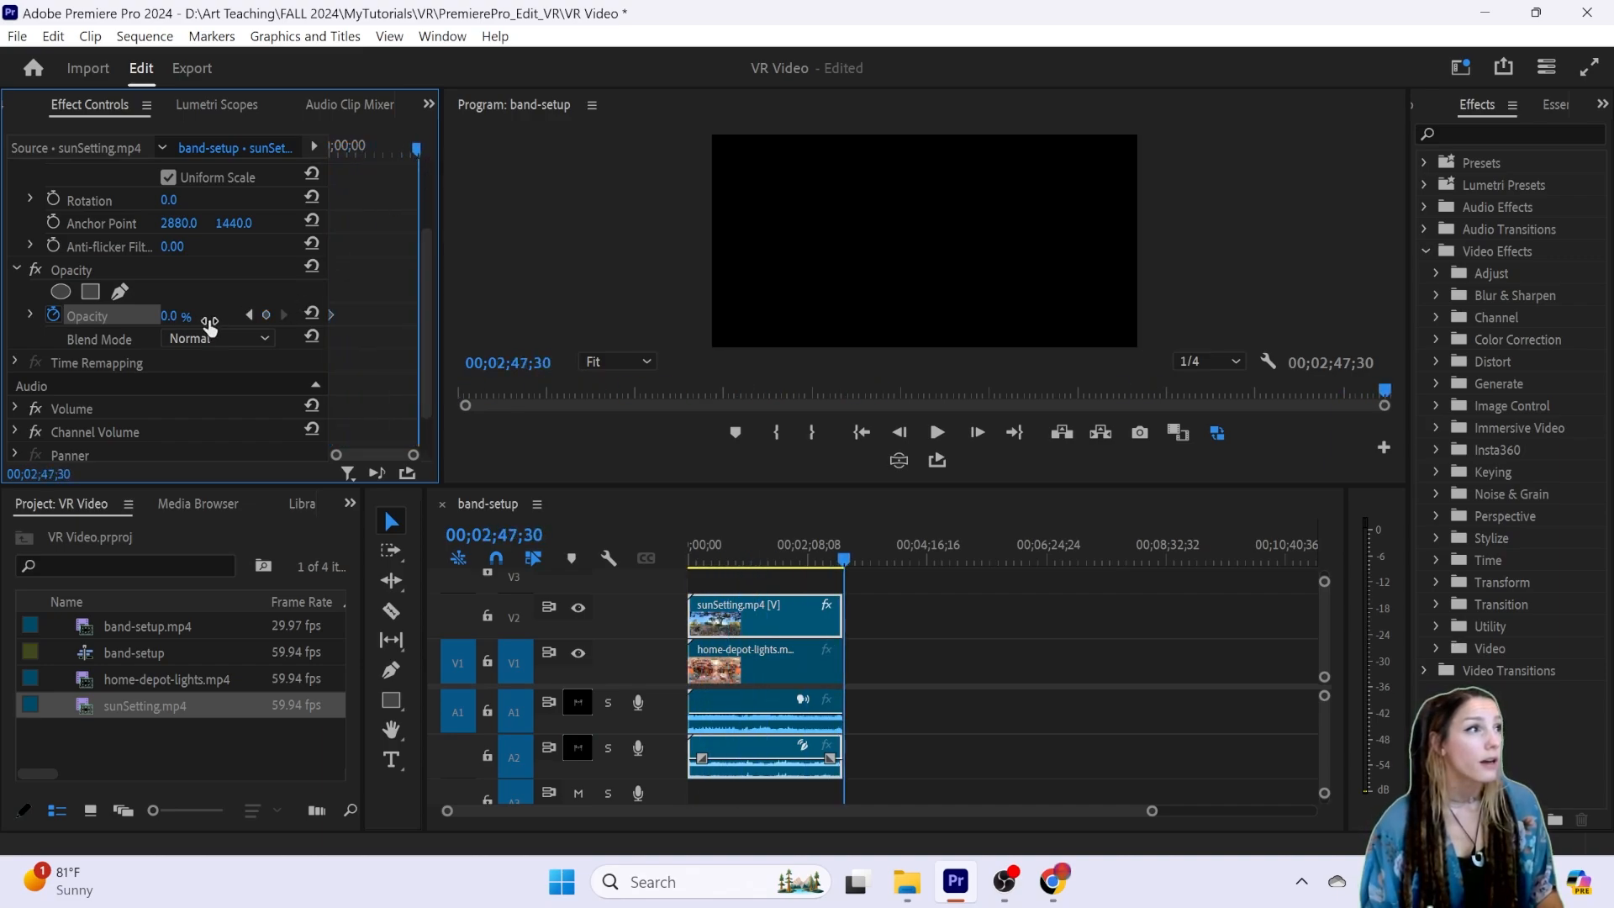
mouse_move(176, 318)
left_mouse_down()
mouse_move(261, 318)
mouse_move(195, 318)
left_mouse_up()
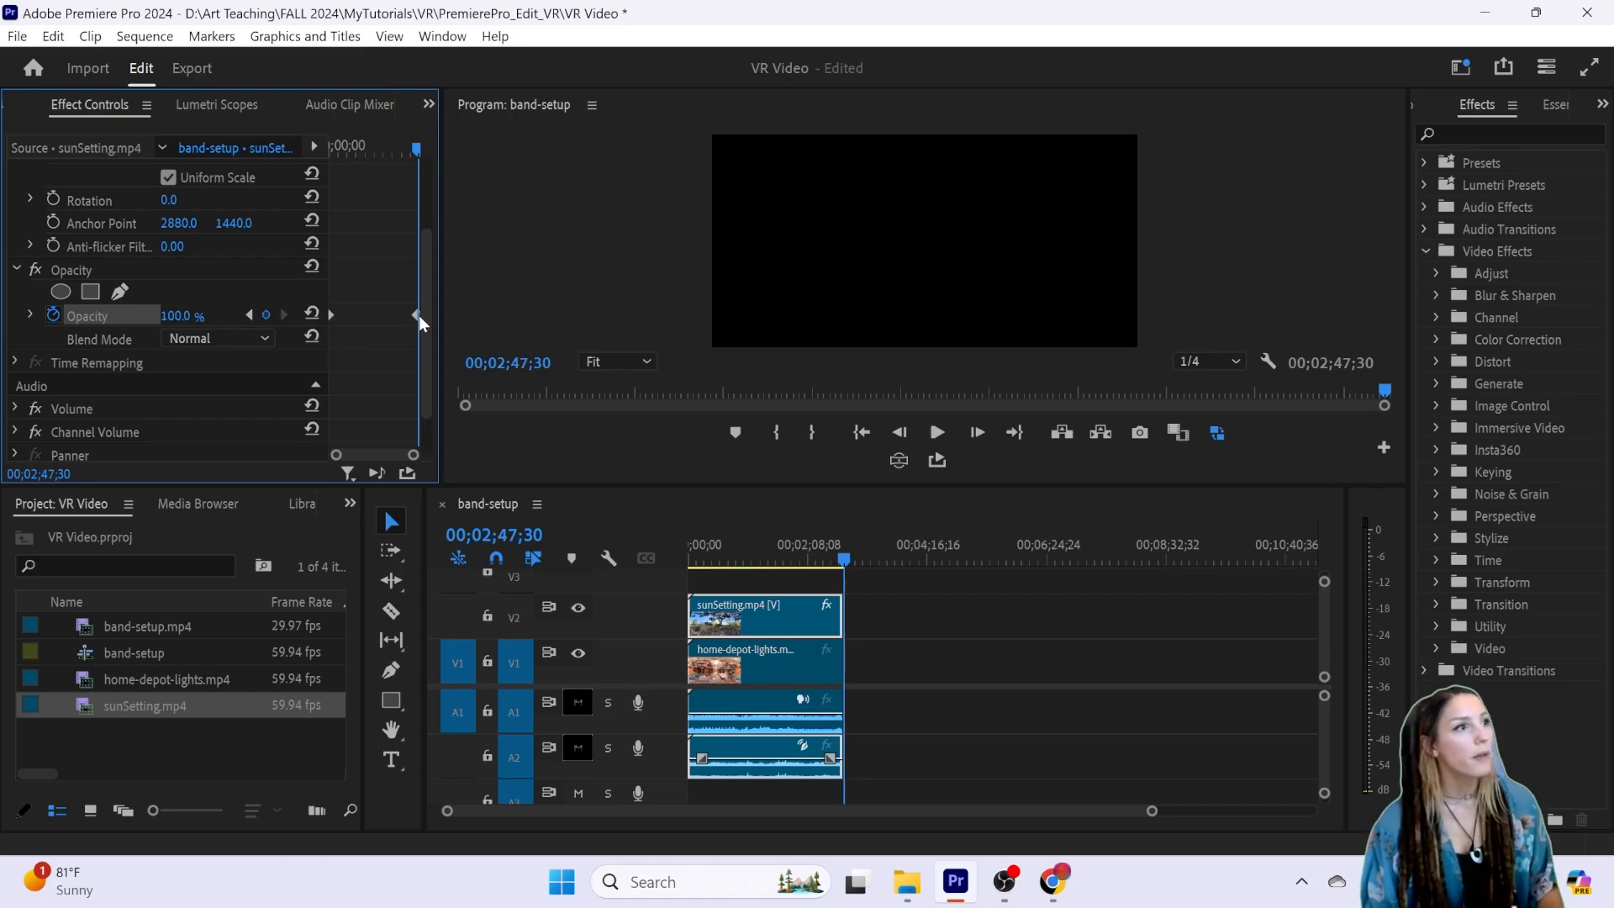
left_click_drag(415, 315, 393, 325)
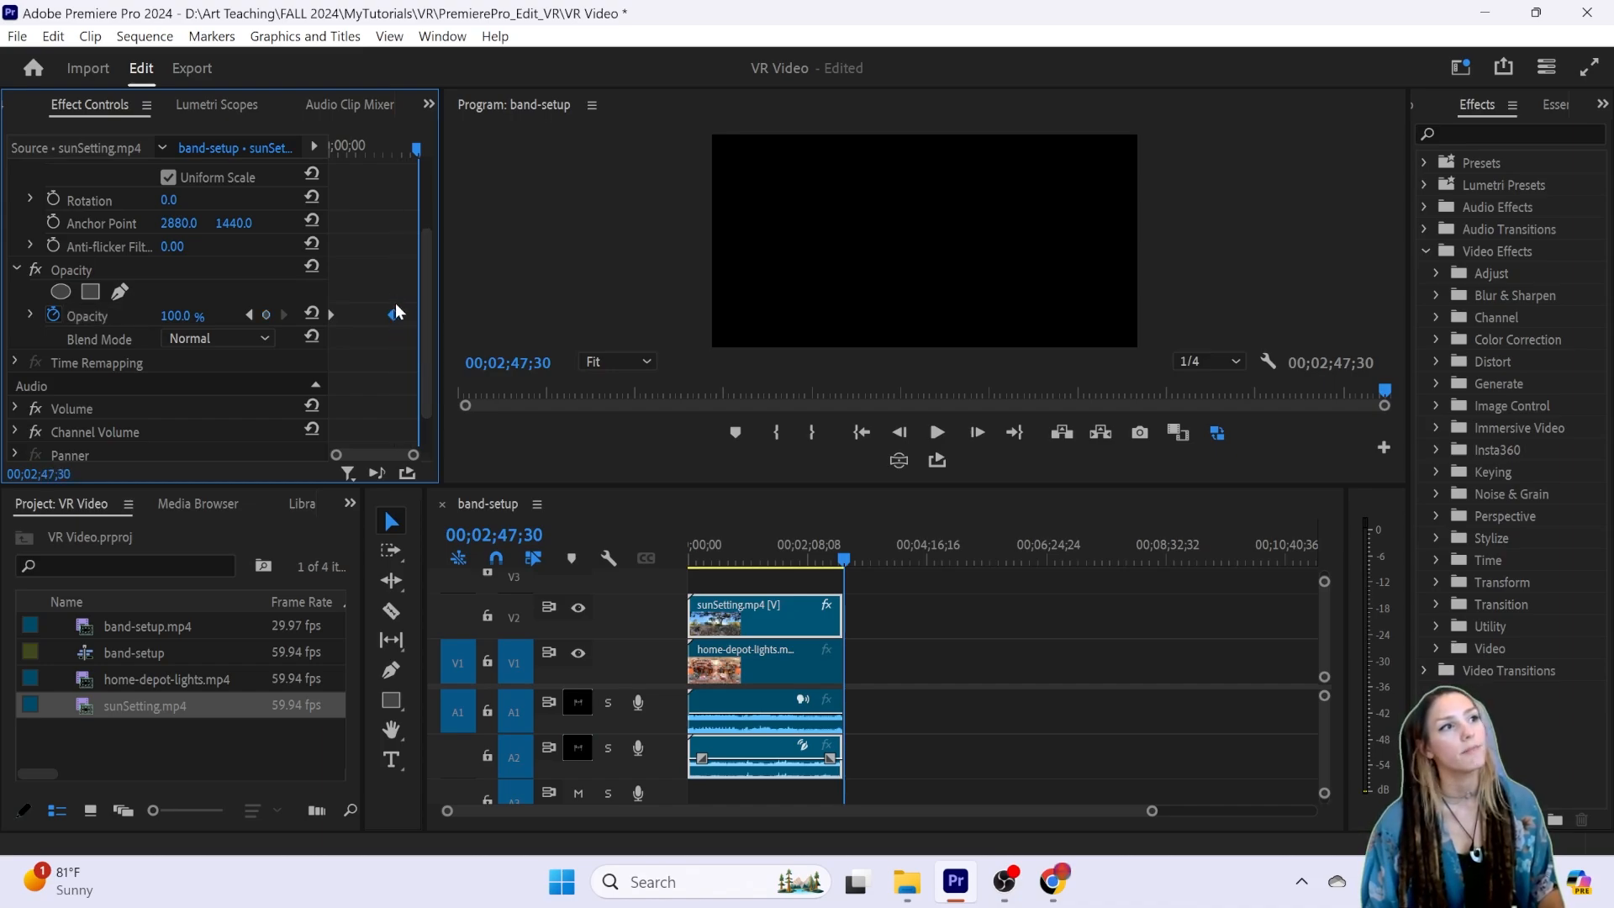
Step: Play the sequence briefly from its beginning to preview the opacity fade
left_click_drag(841, 560, 658, 573)
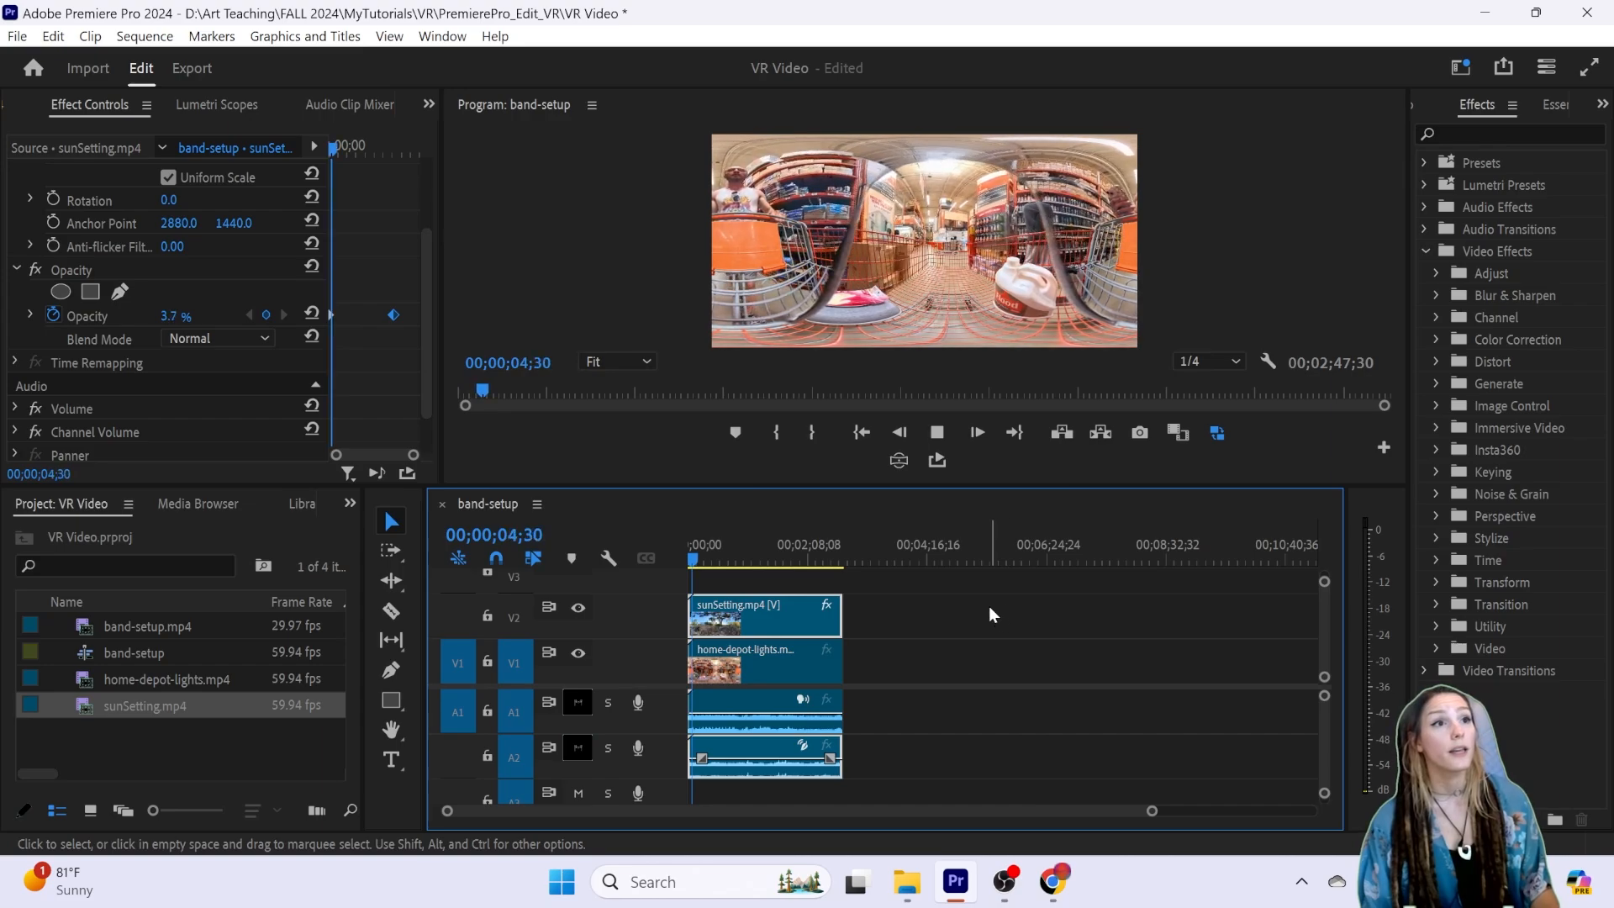
key("space")
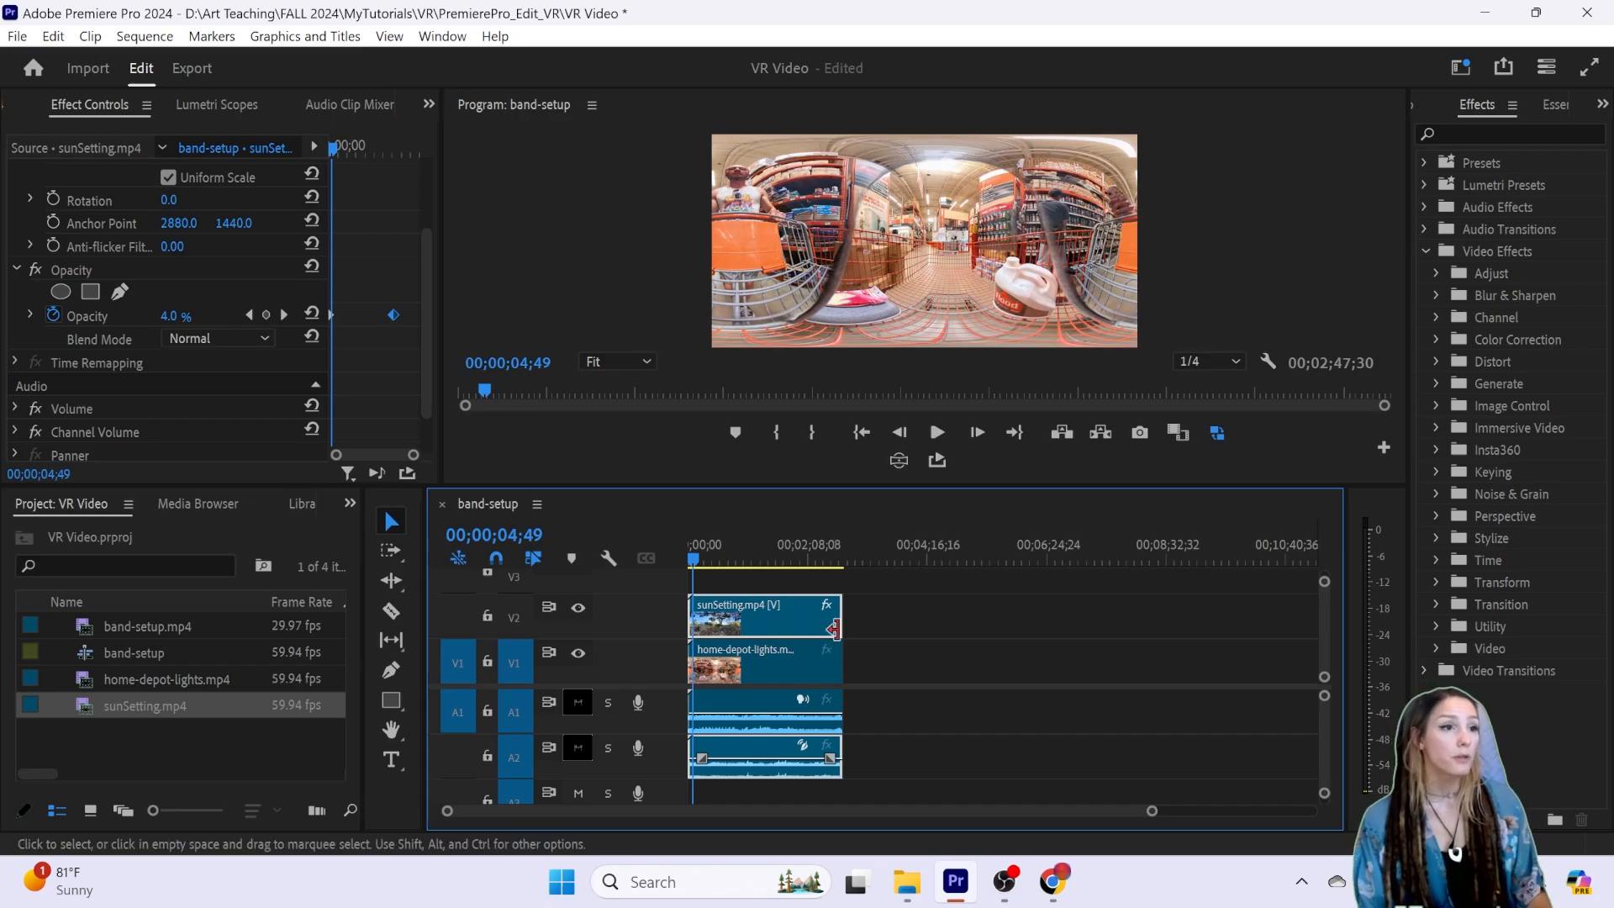
Step: Open the speed and duration settings for both layered clips and try a speed of 74.6%
left_click_drag(889, 610, 737, 679)
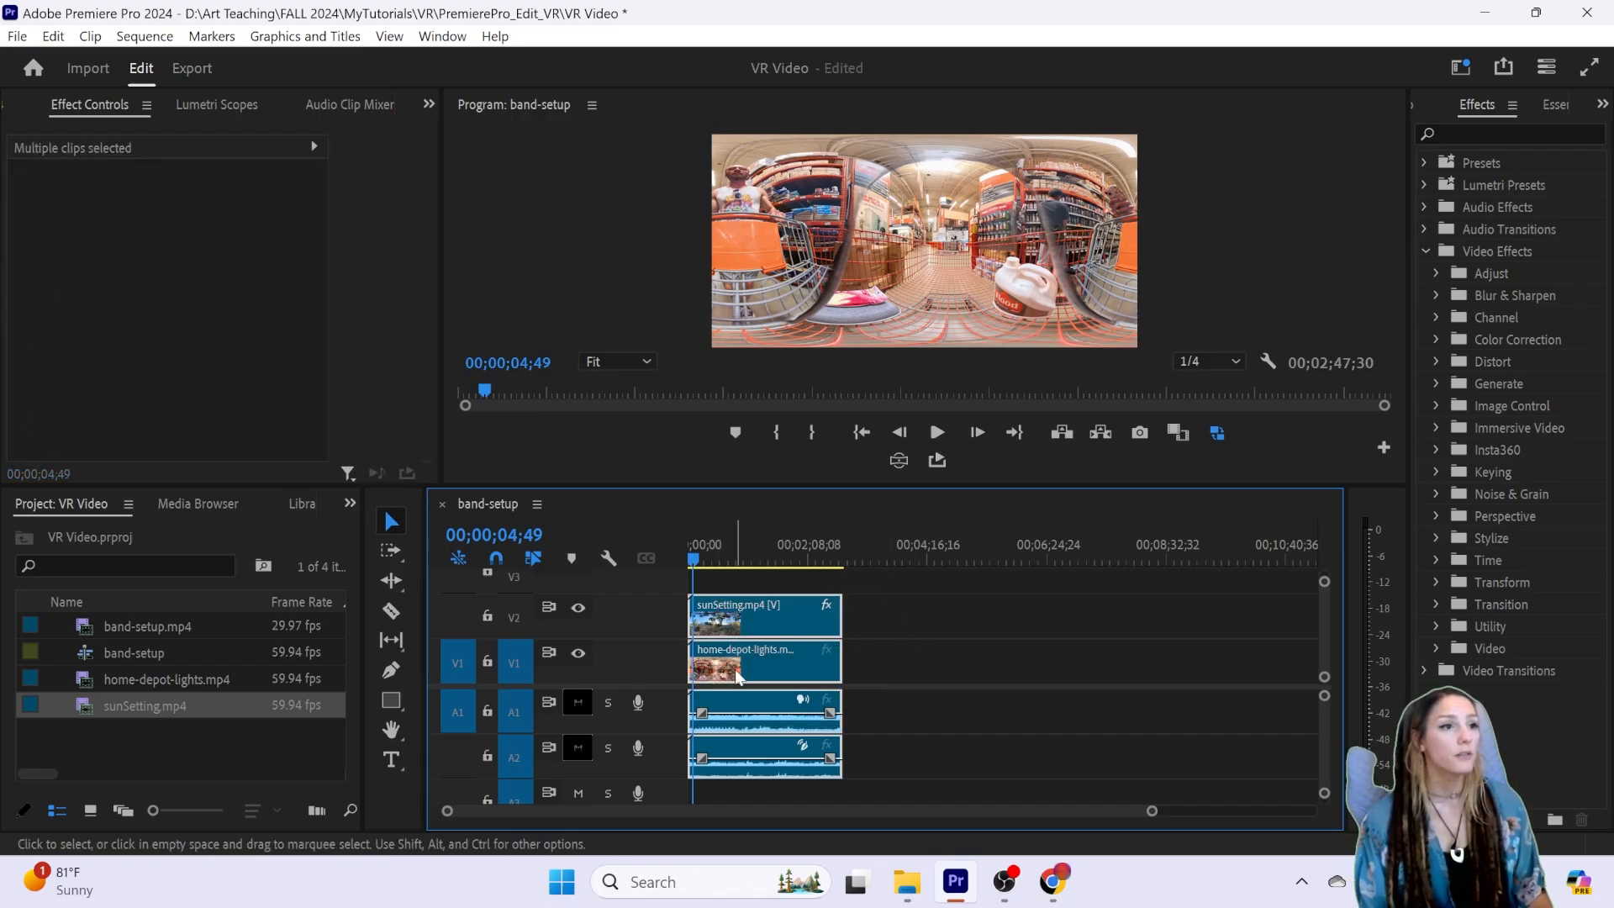
right_click(760, 617)
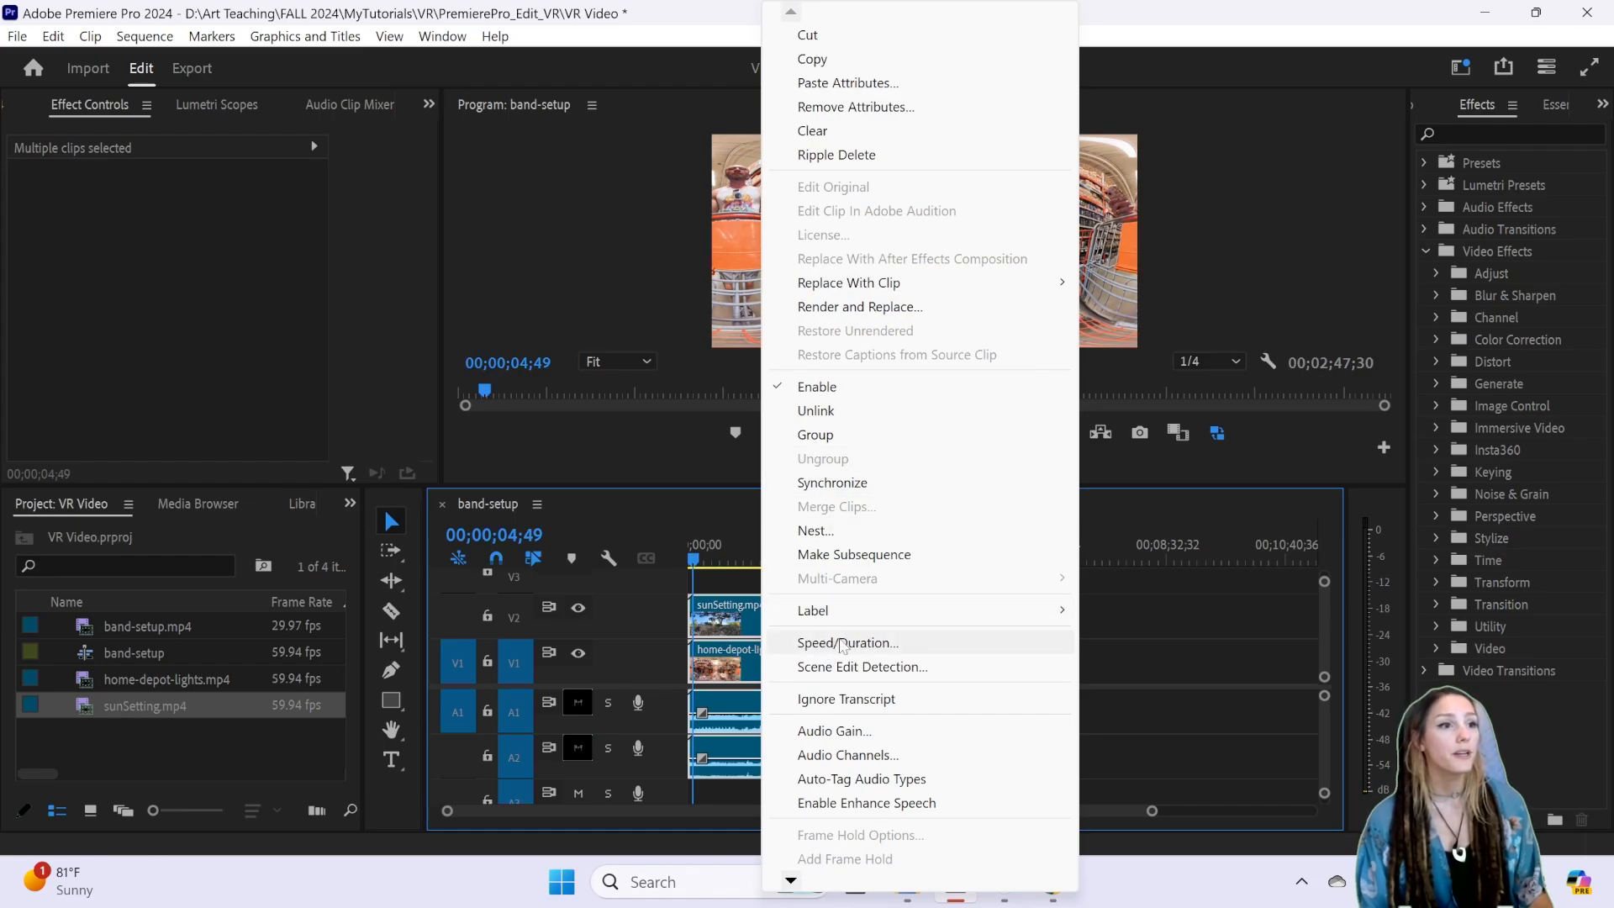
left_click(843, 644)
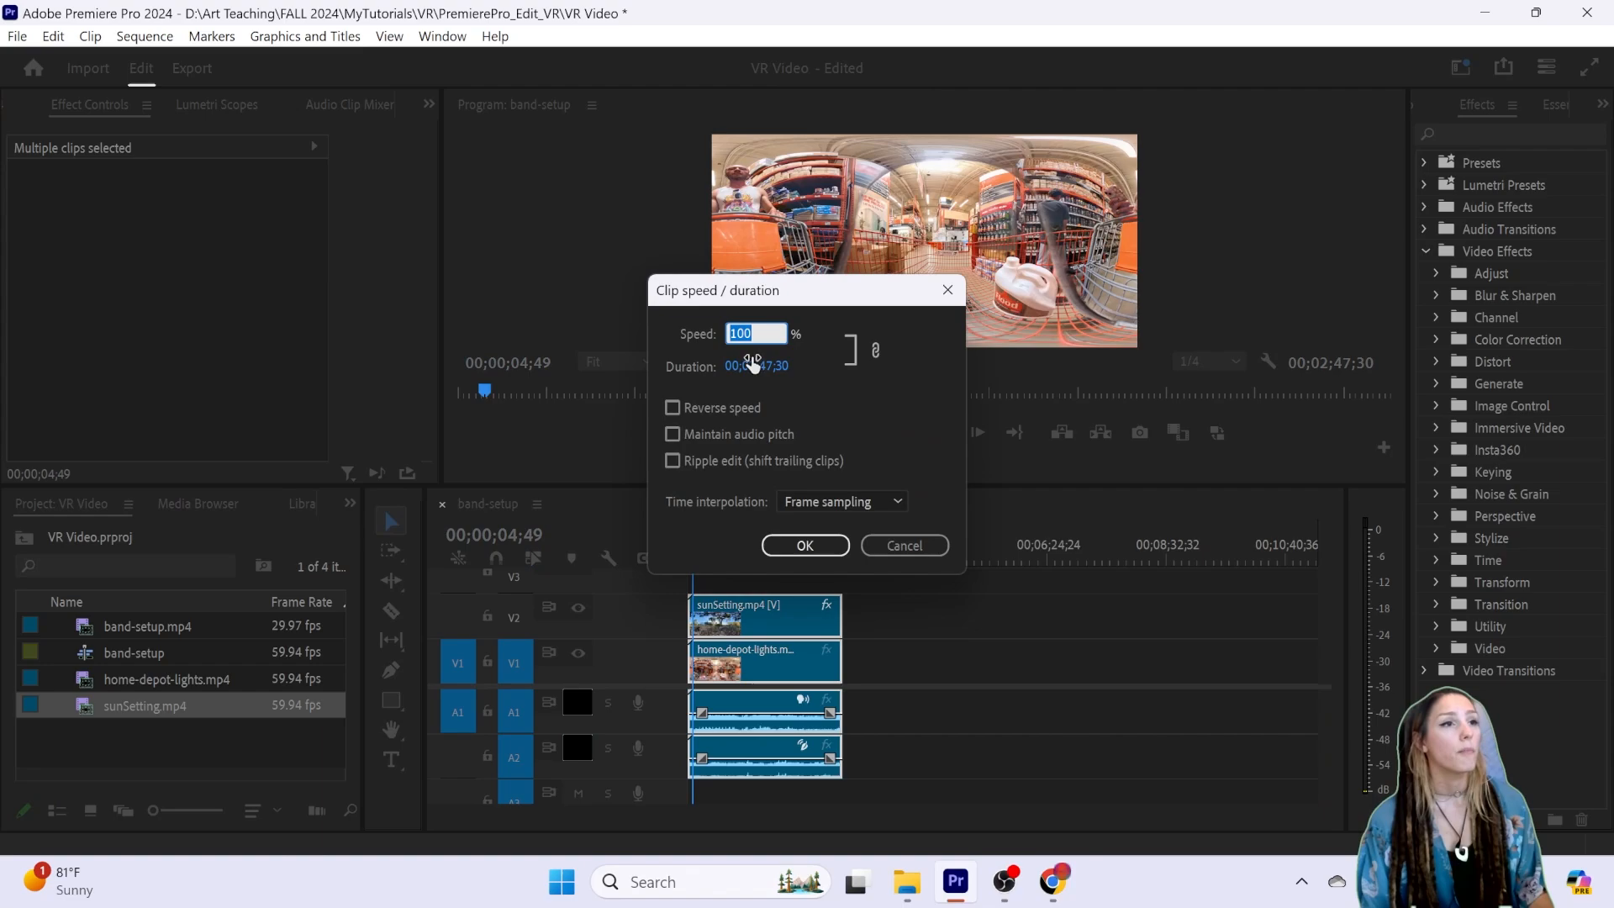
left_click_drag(752, 364, 749, 366)
left_click(751, 368)
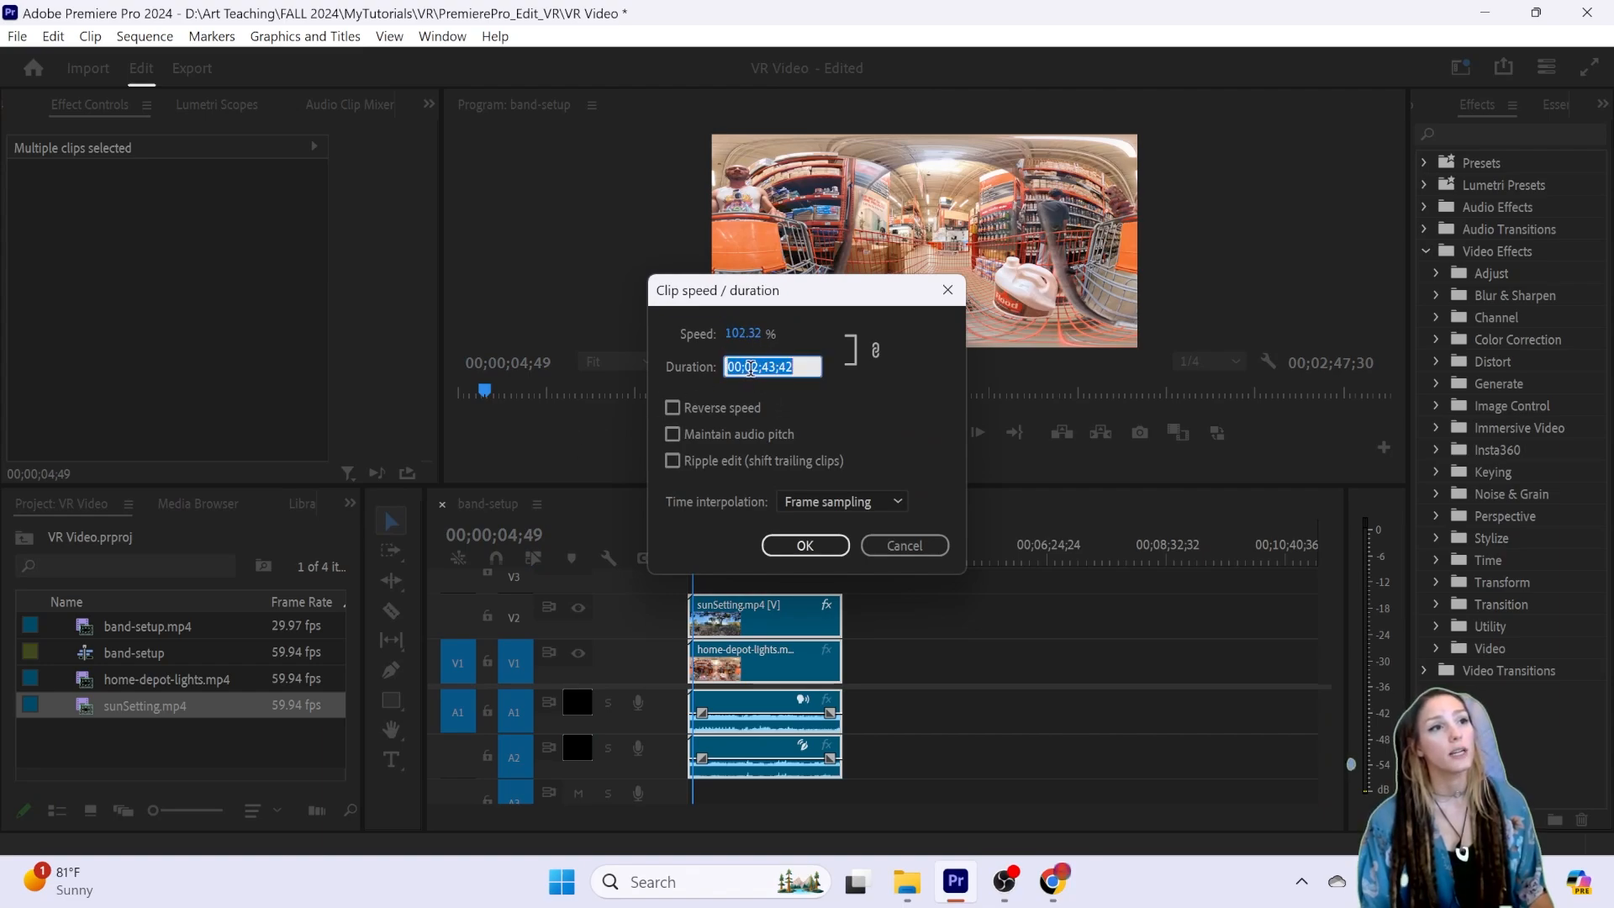
left_click(755, 368)
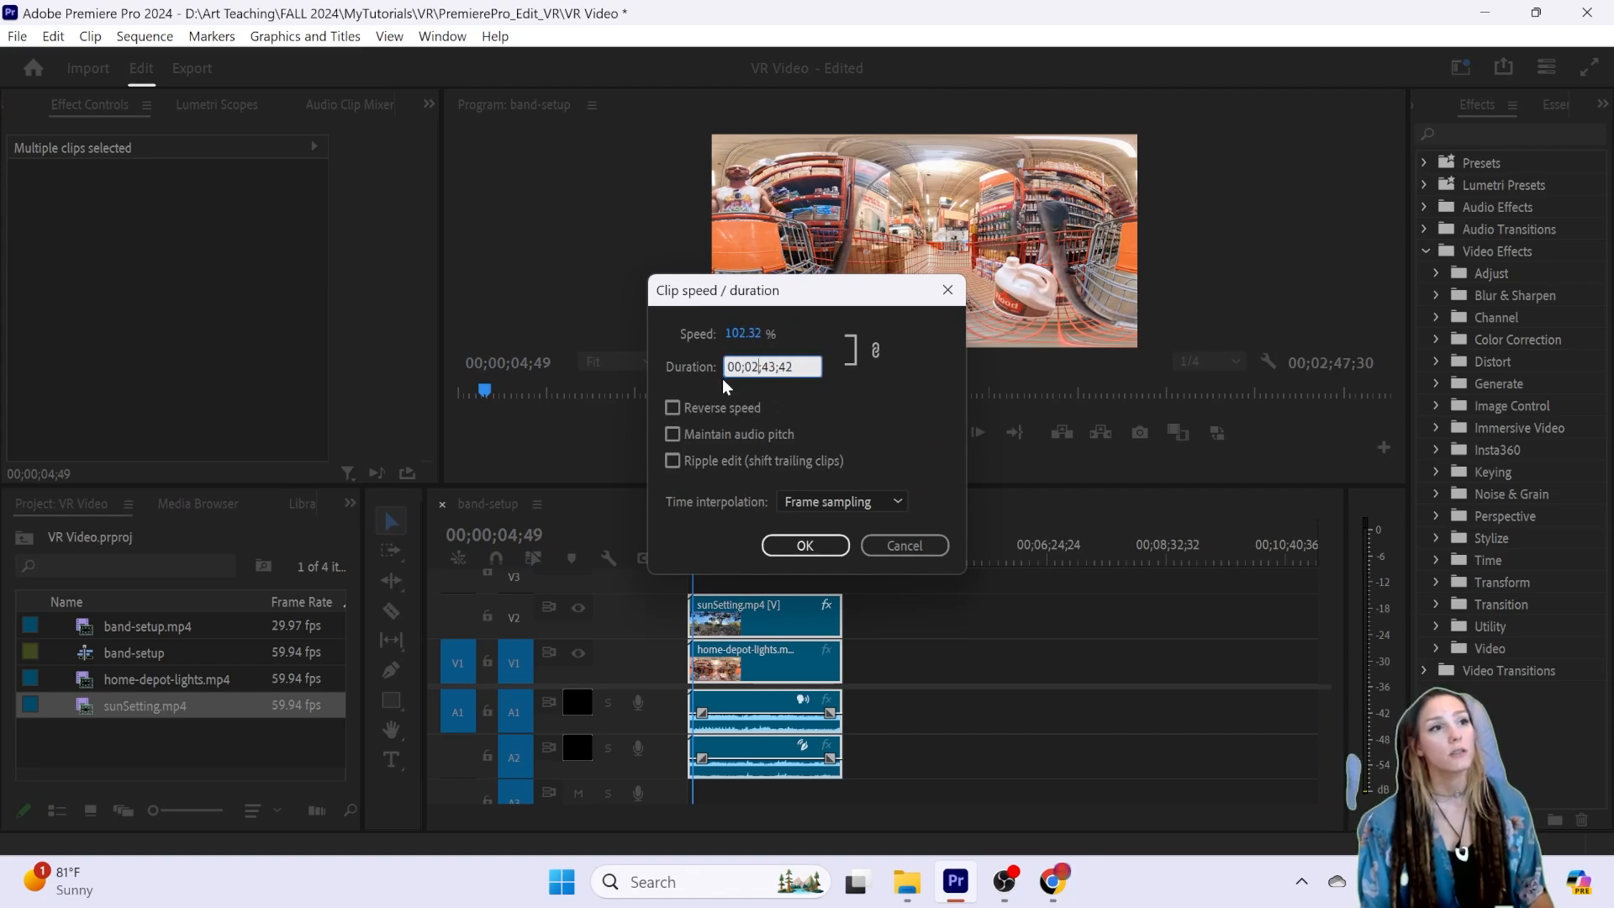
left_click_drag(753, 336, 603, 368)
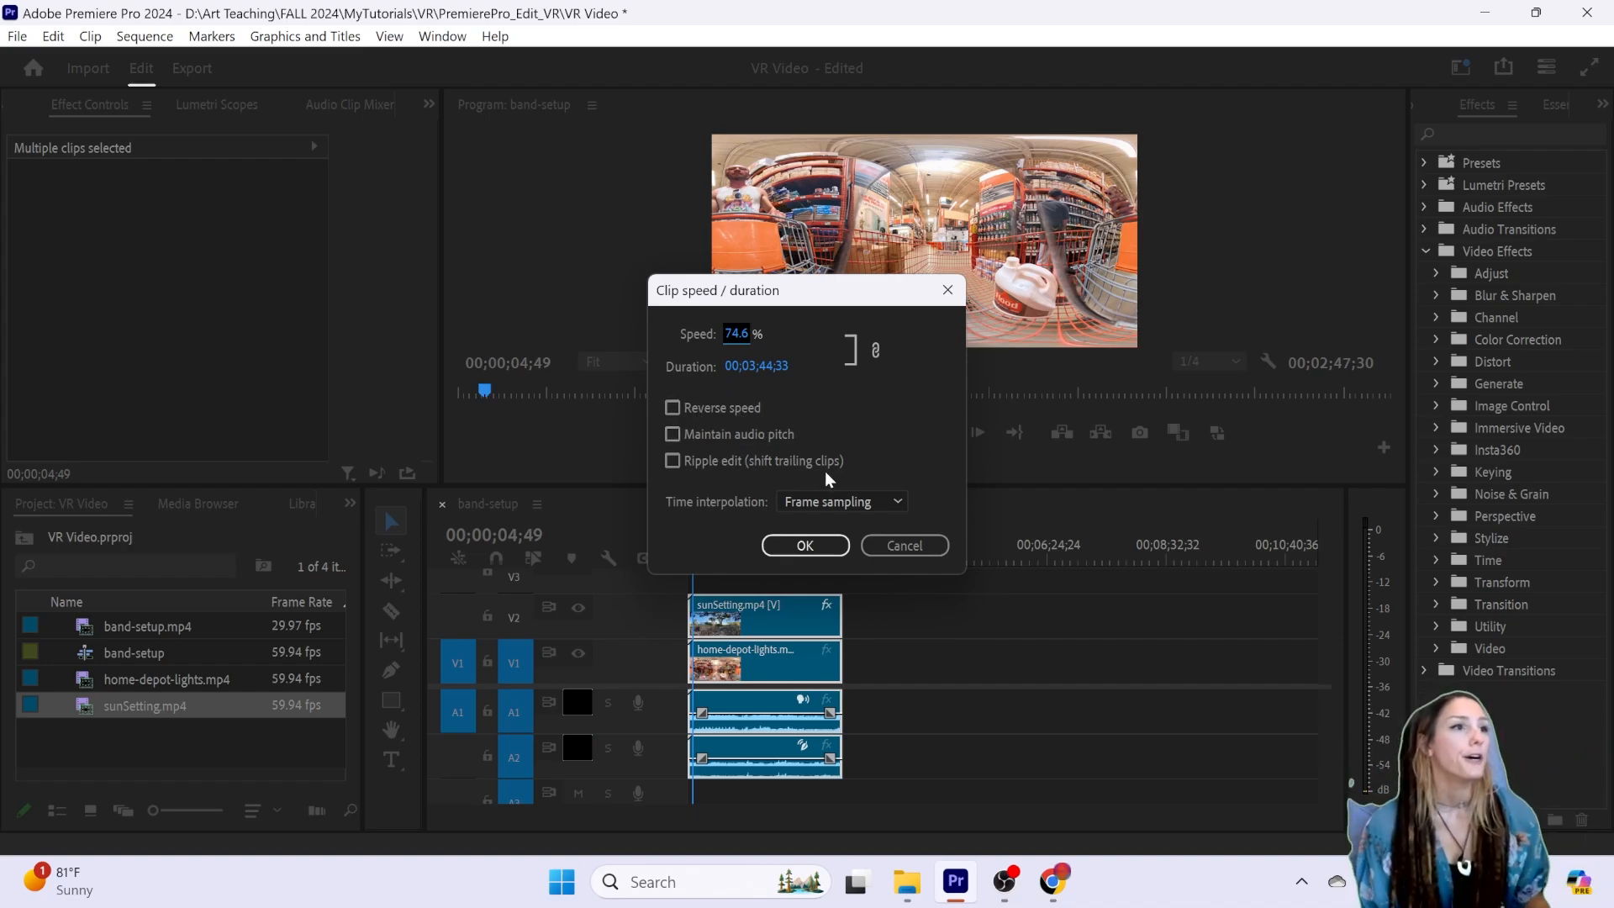
Step: Set the duration of both layered clips to 00;00;20;33 and apply the change
left_click(754, 374)
left_click(761, 370)
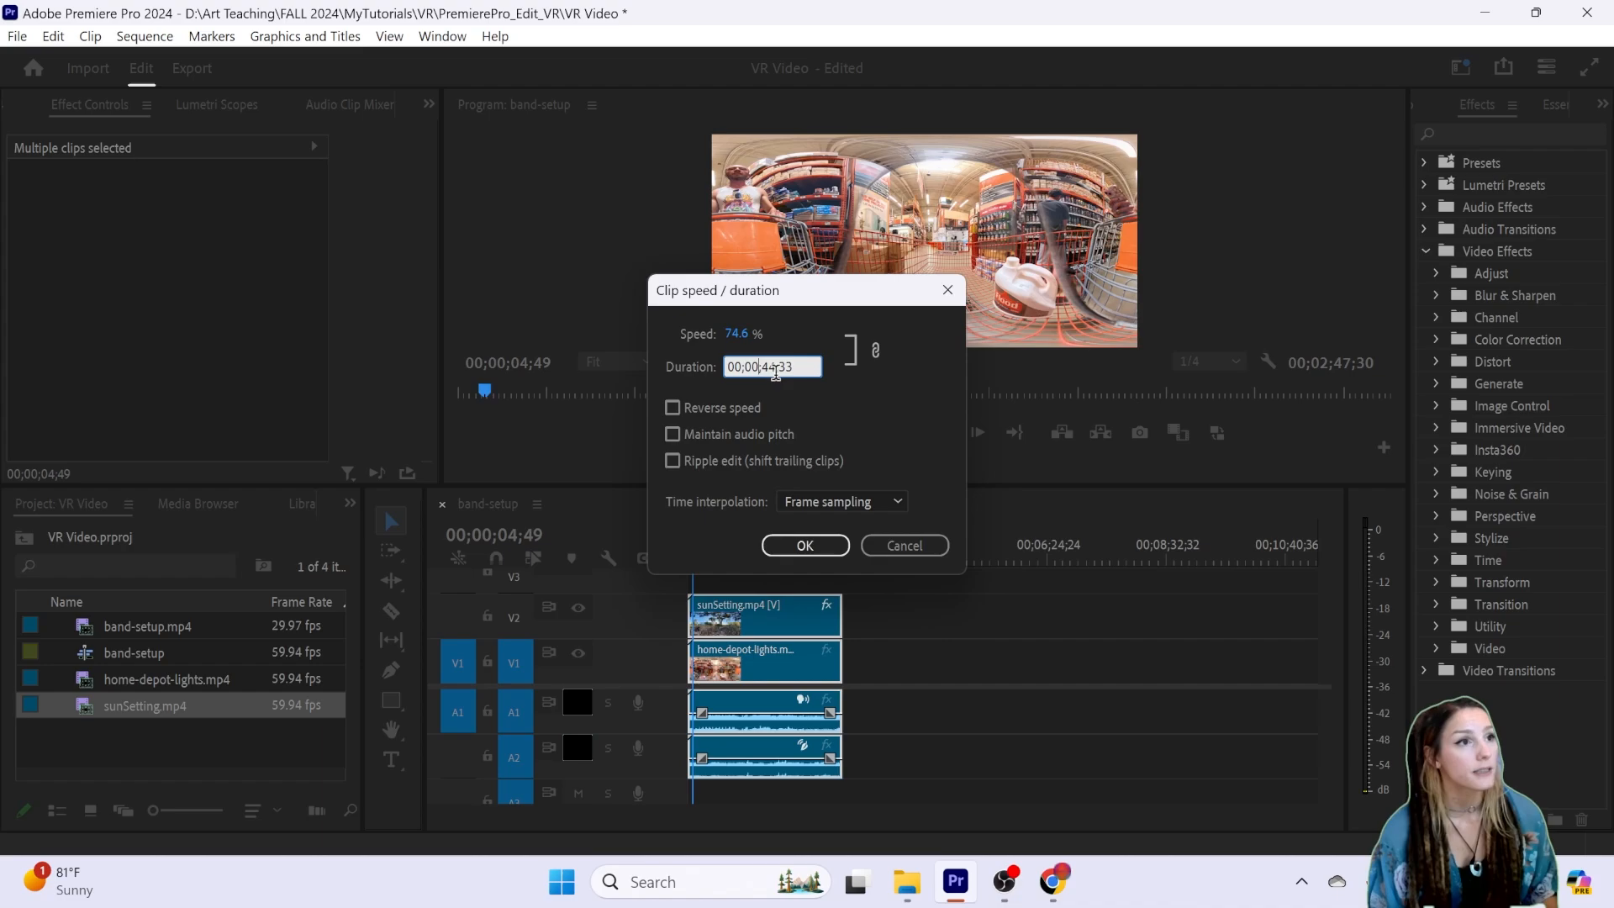
double_click(766, 370)
left_click(766, 368)
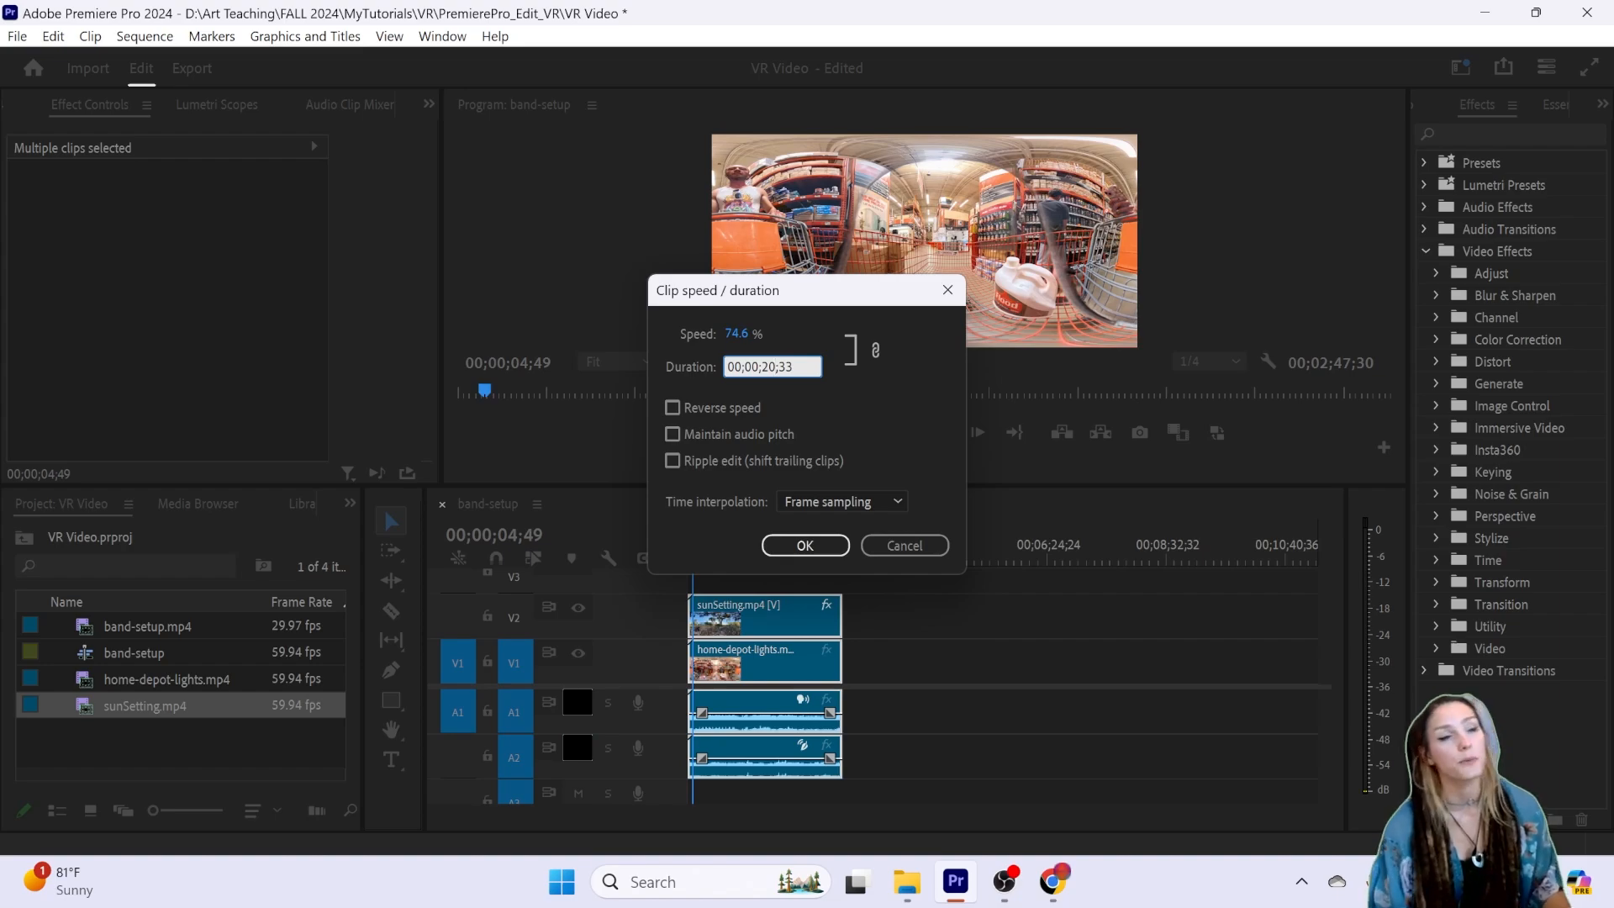
left_click(812, 547)
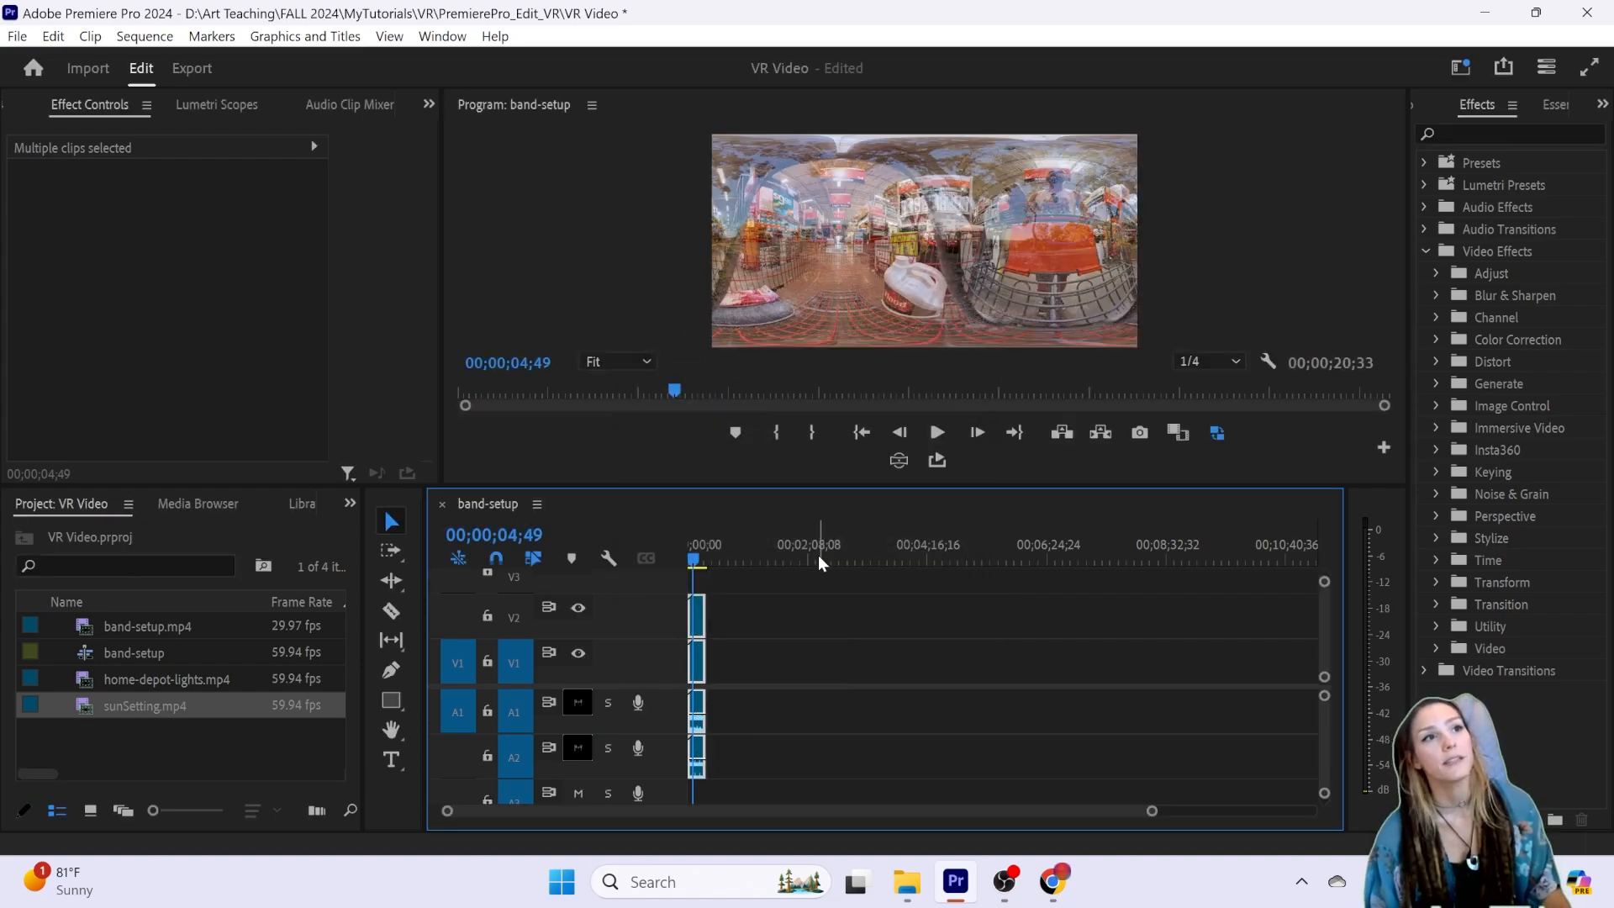
Step: Preview the sped-up sequence from its beginning in short bursts and undo the speed/duration change on both clips
scroll(911, 659, "up", 5)
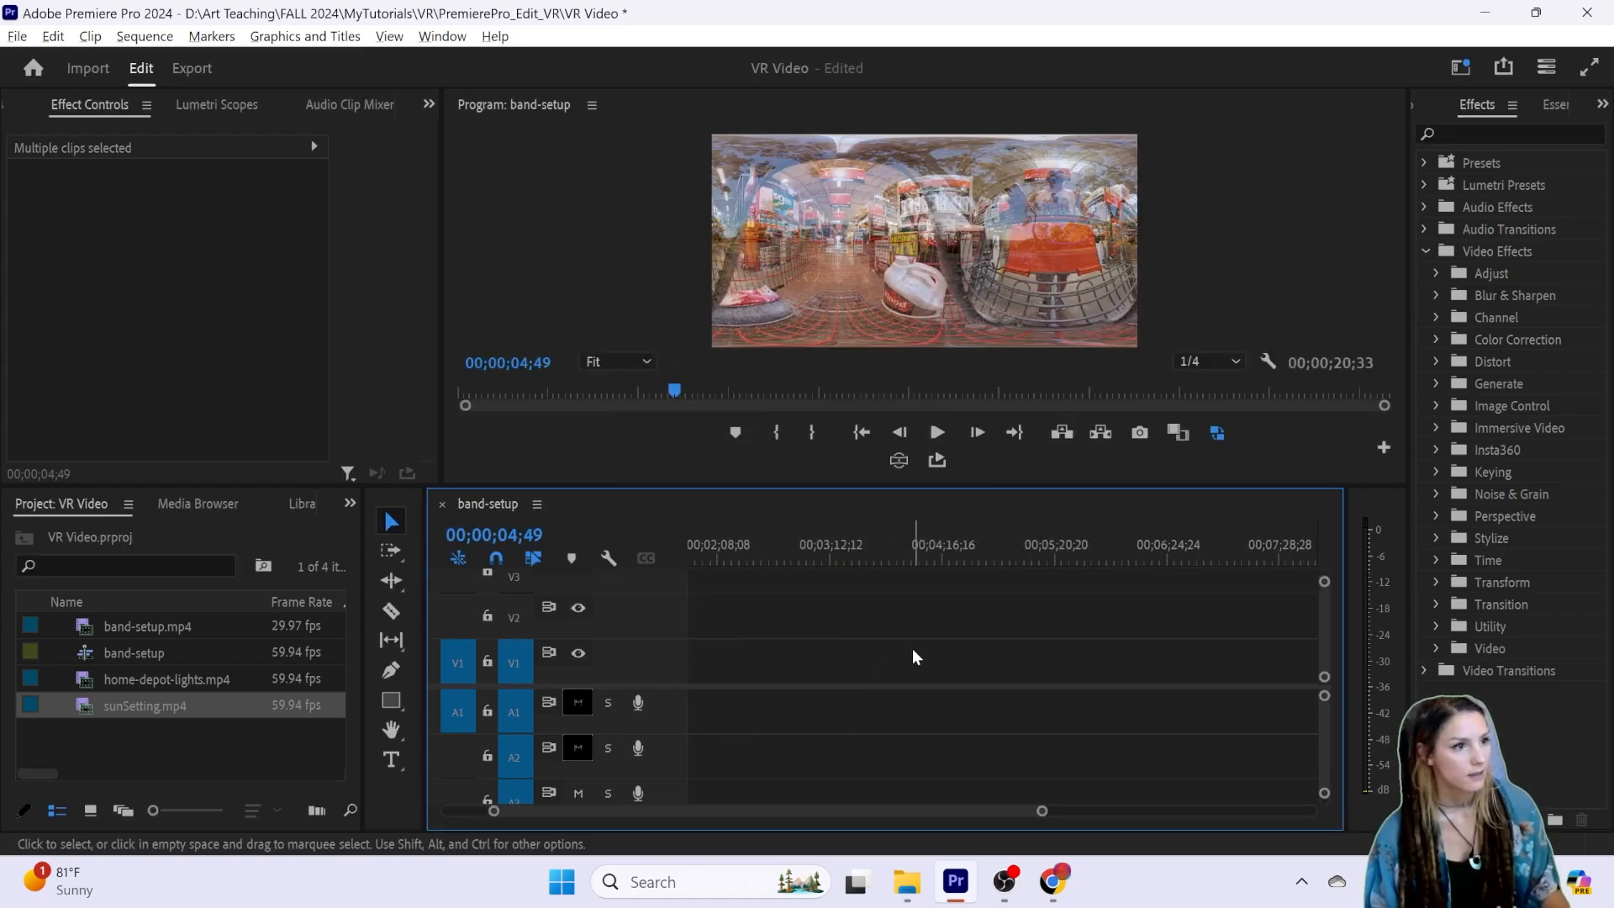
scroll(905, 669, "up", 5)
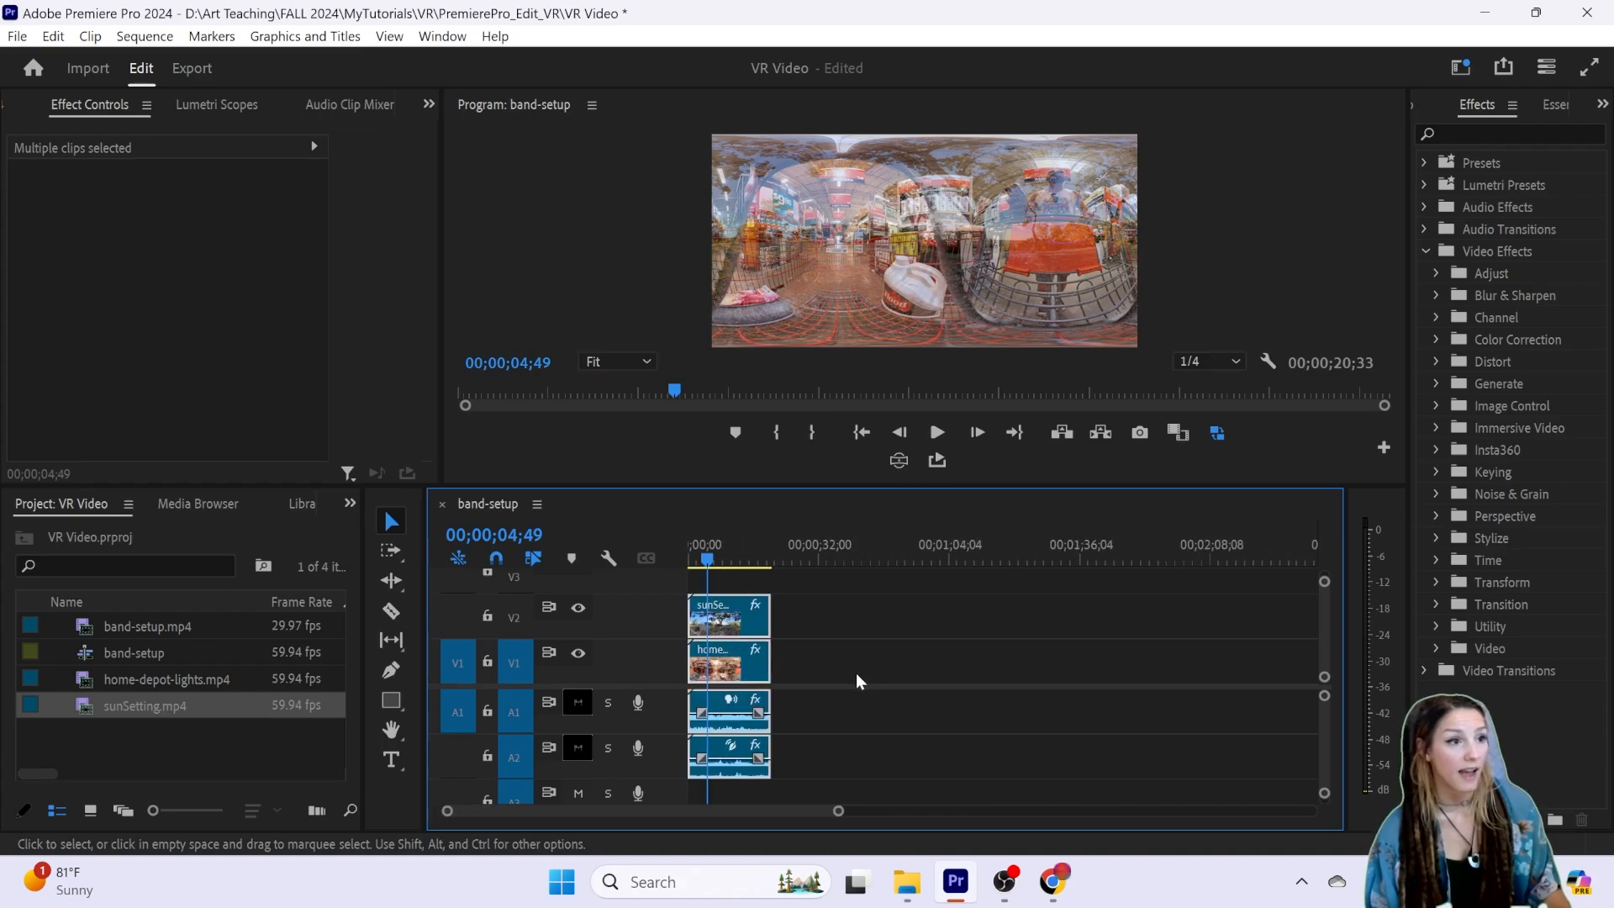
scroll(854, 675, "up", 5)
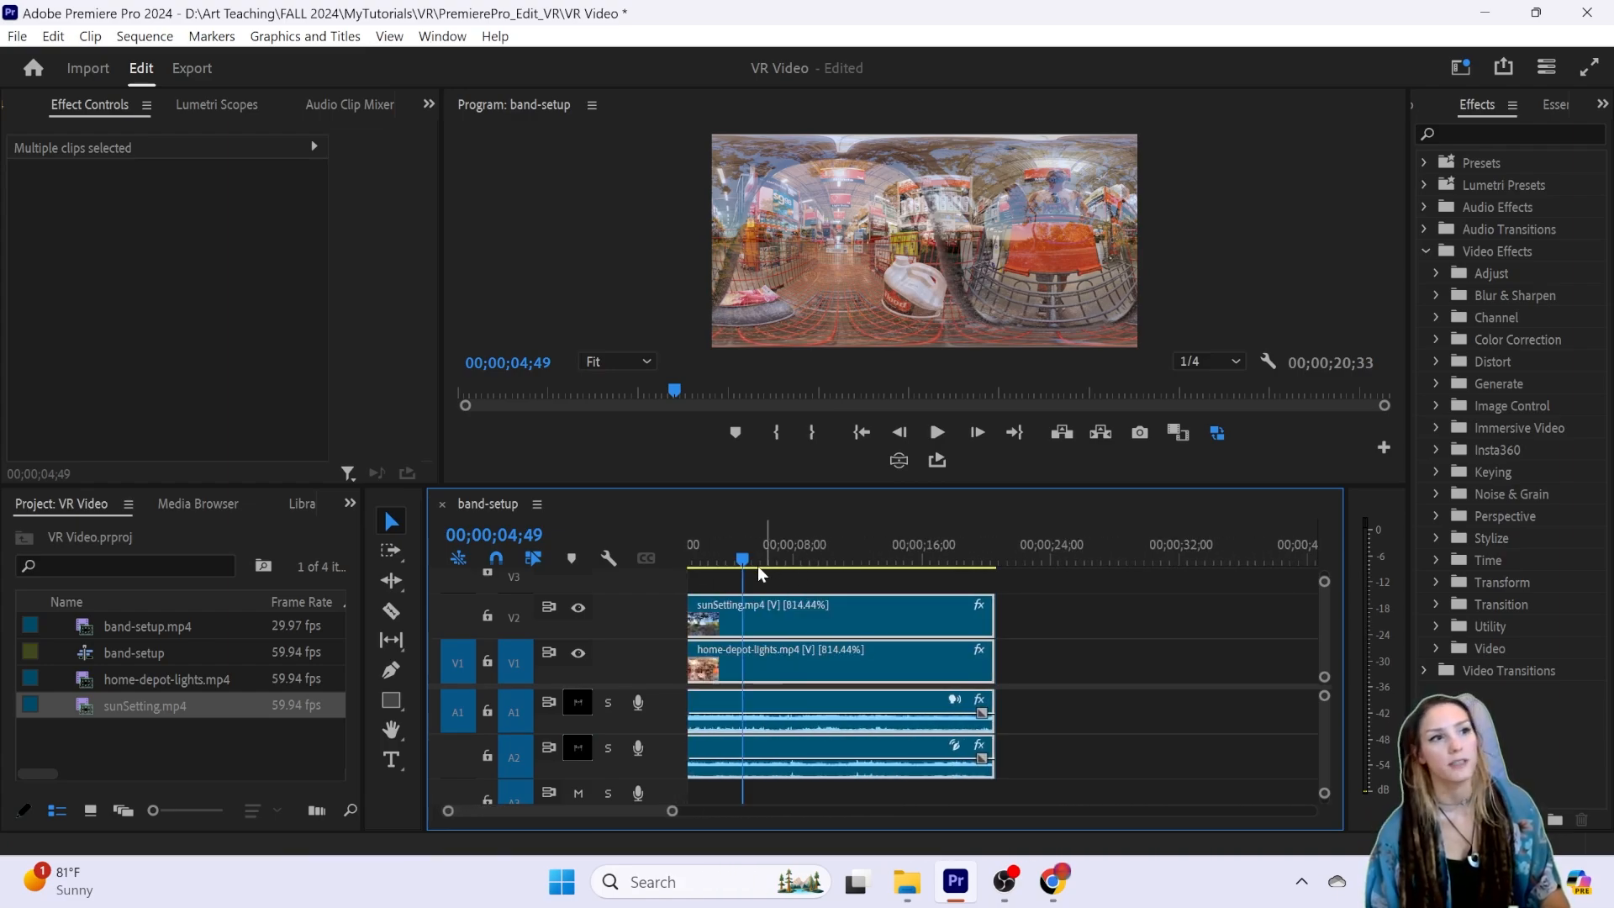
left_click_drag(758, 565, 685, 559)
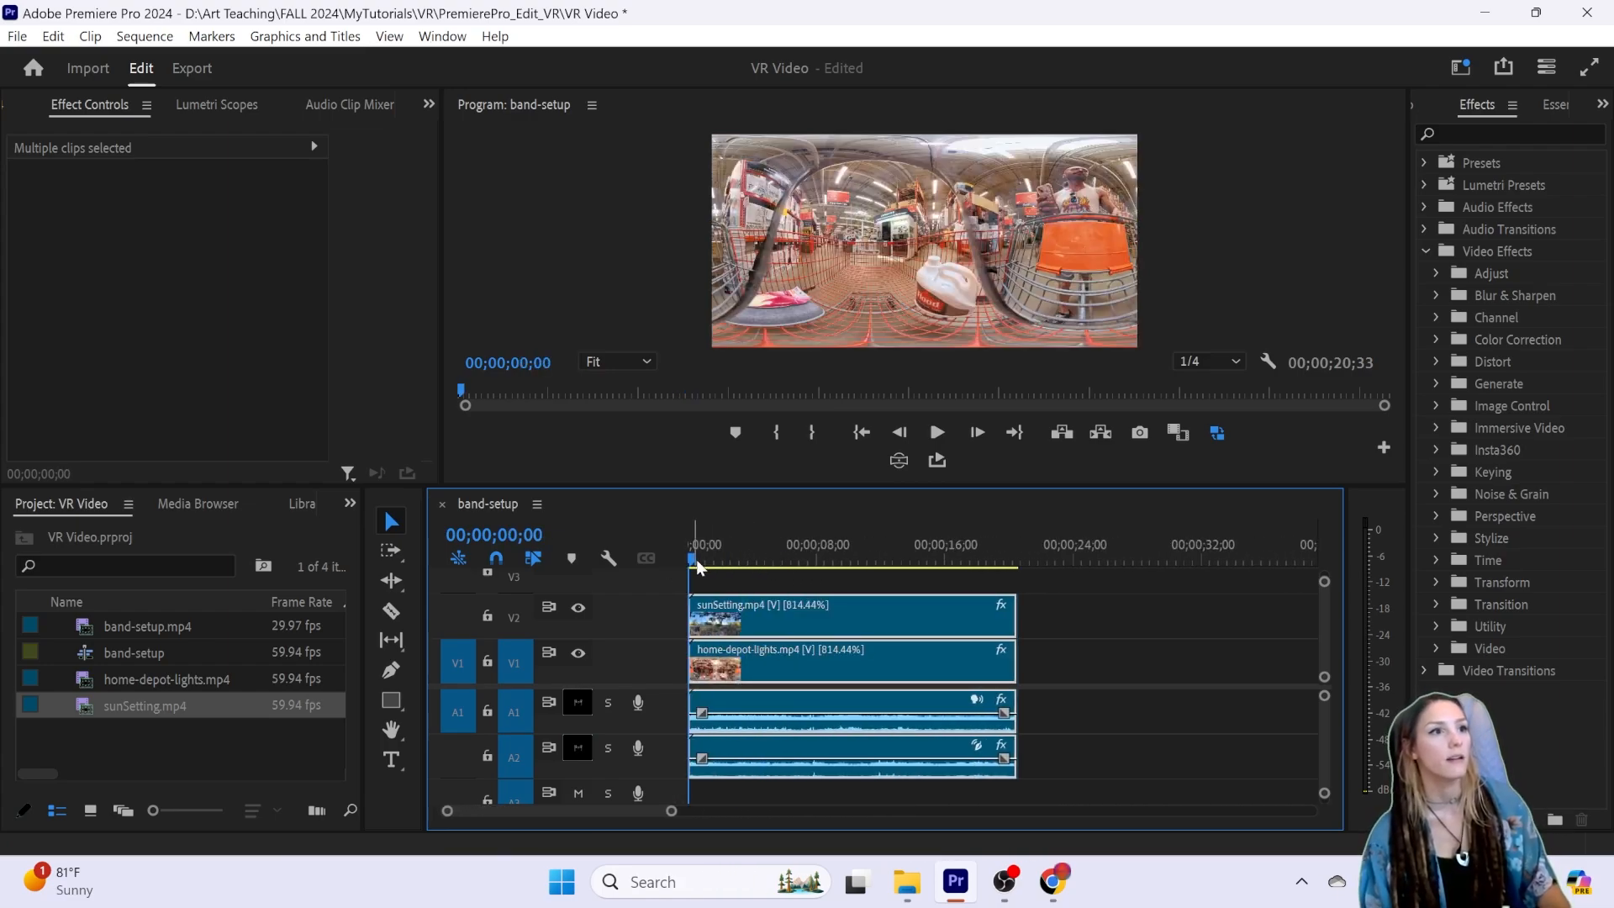
key("space")
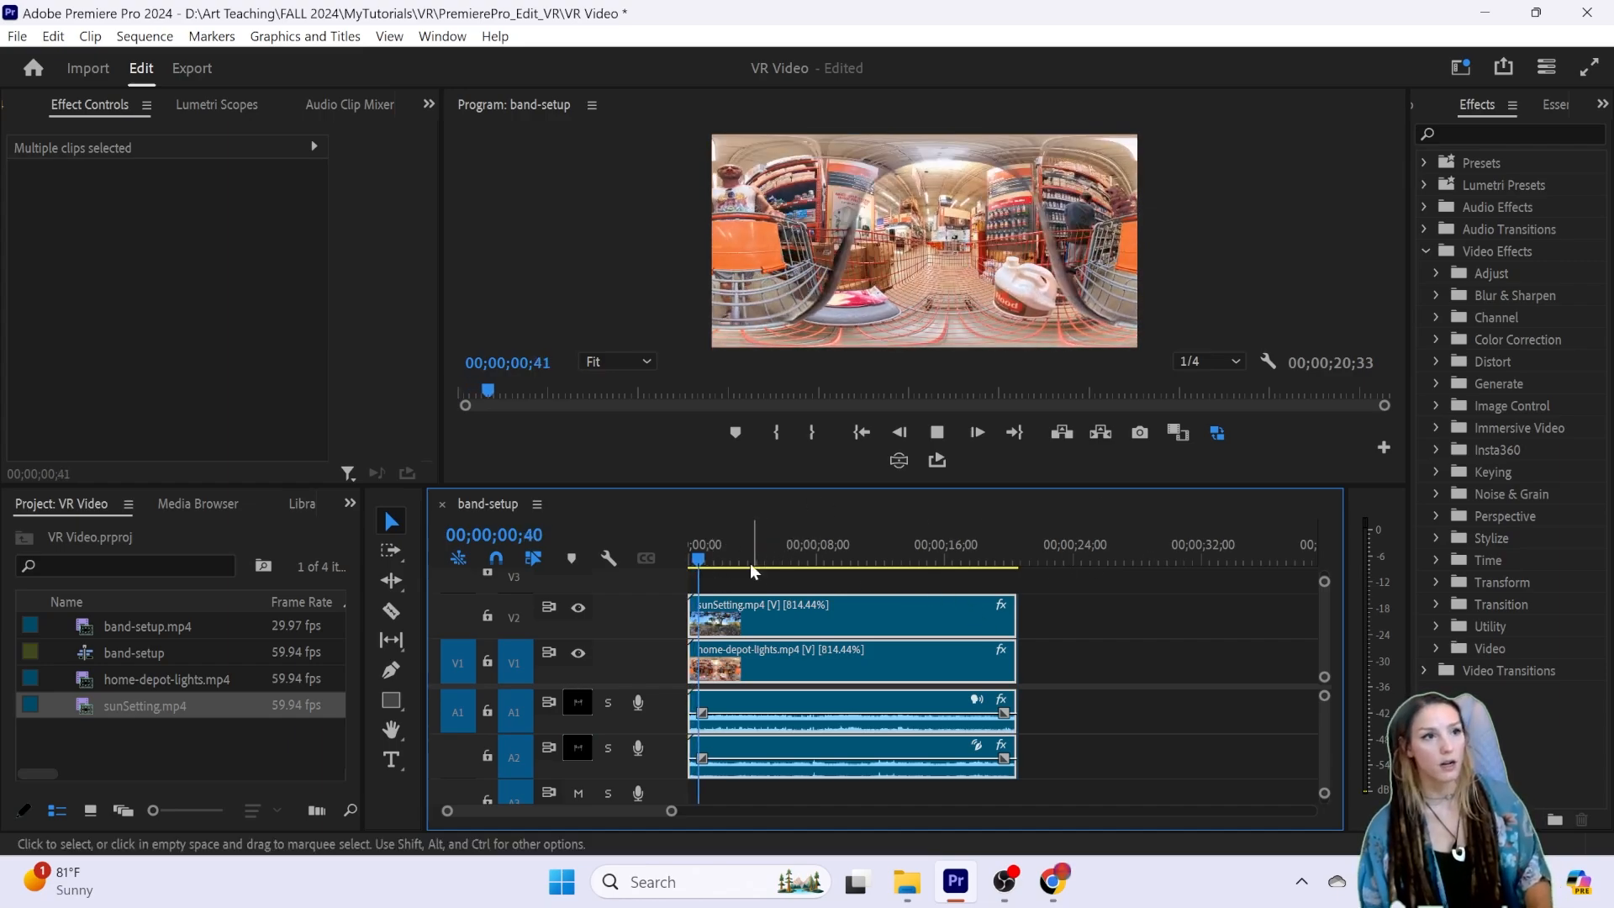
key("space")
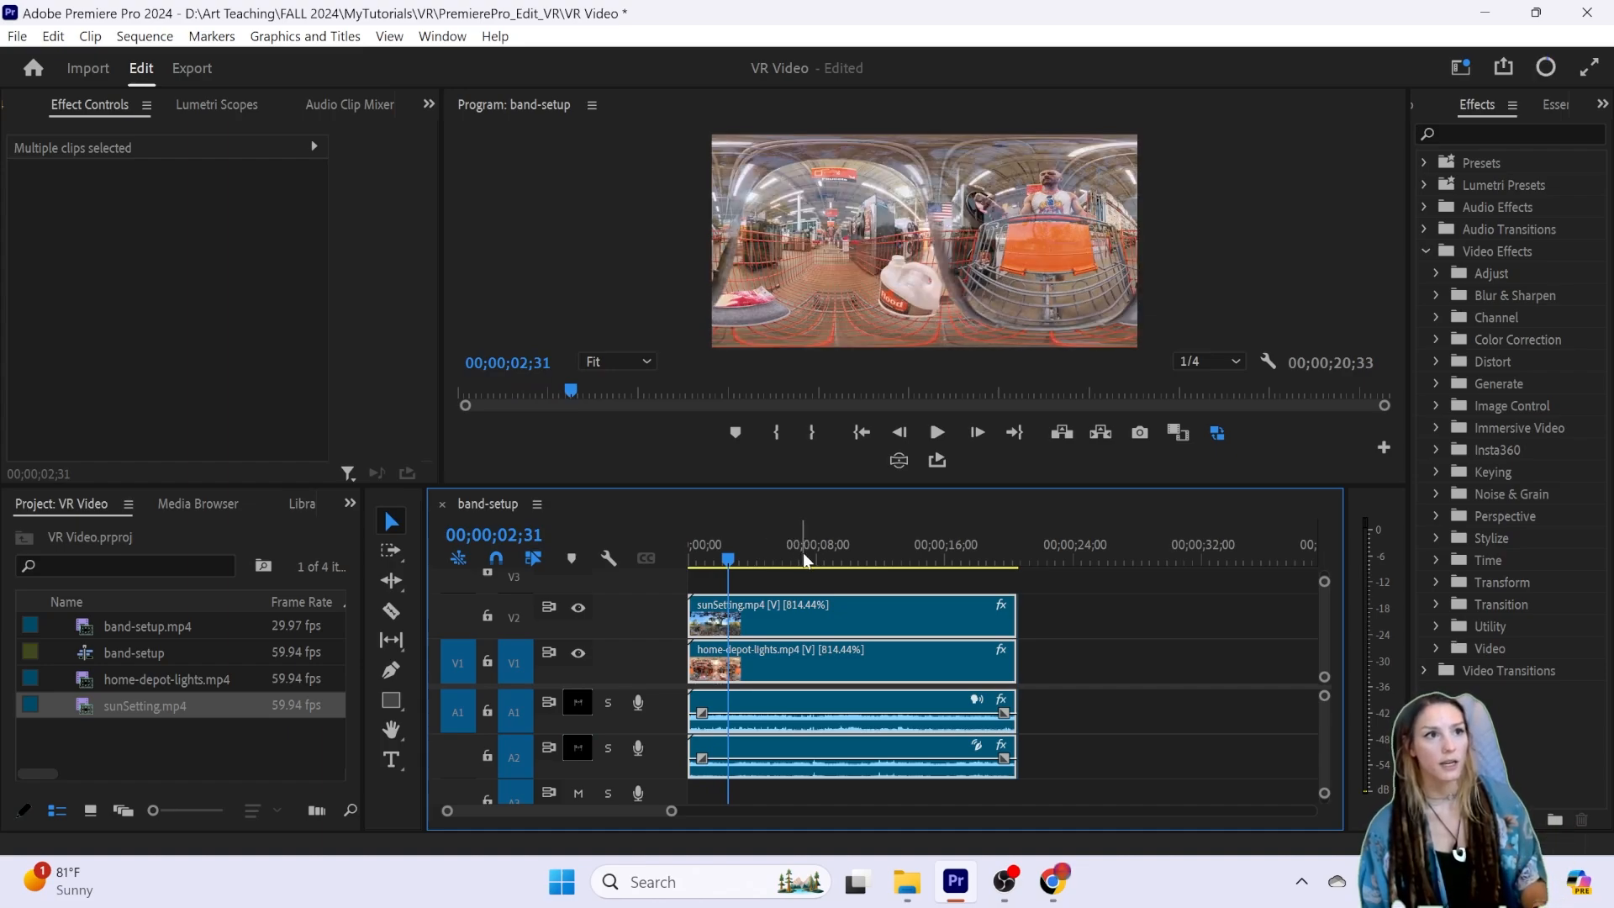
key("space")
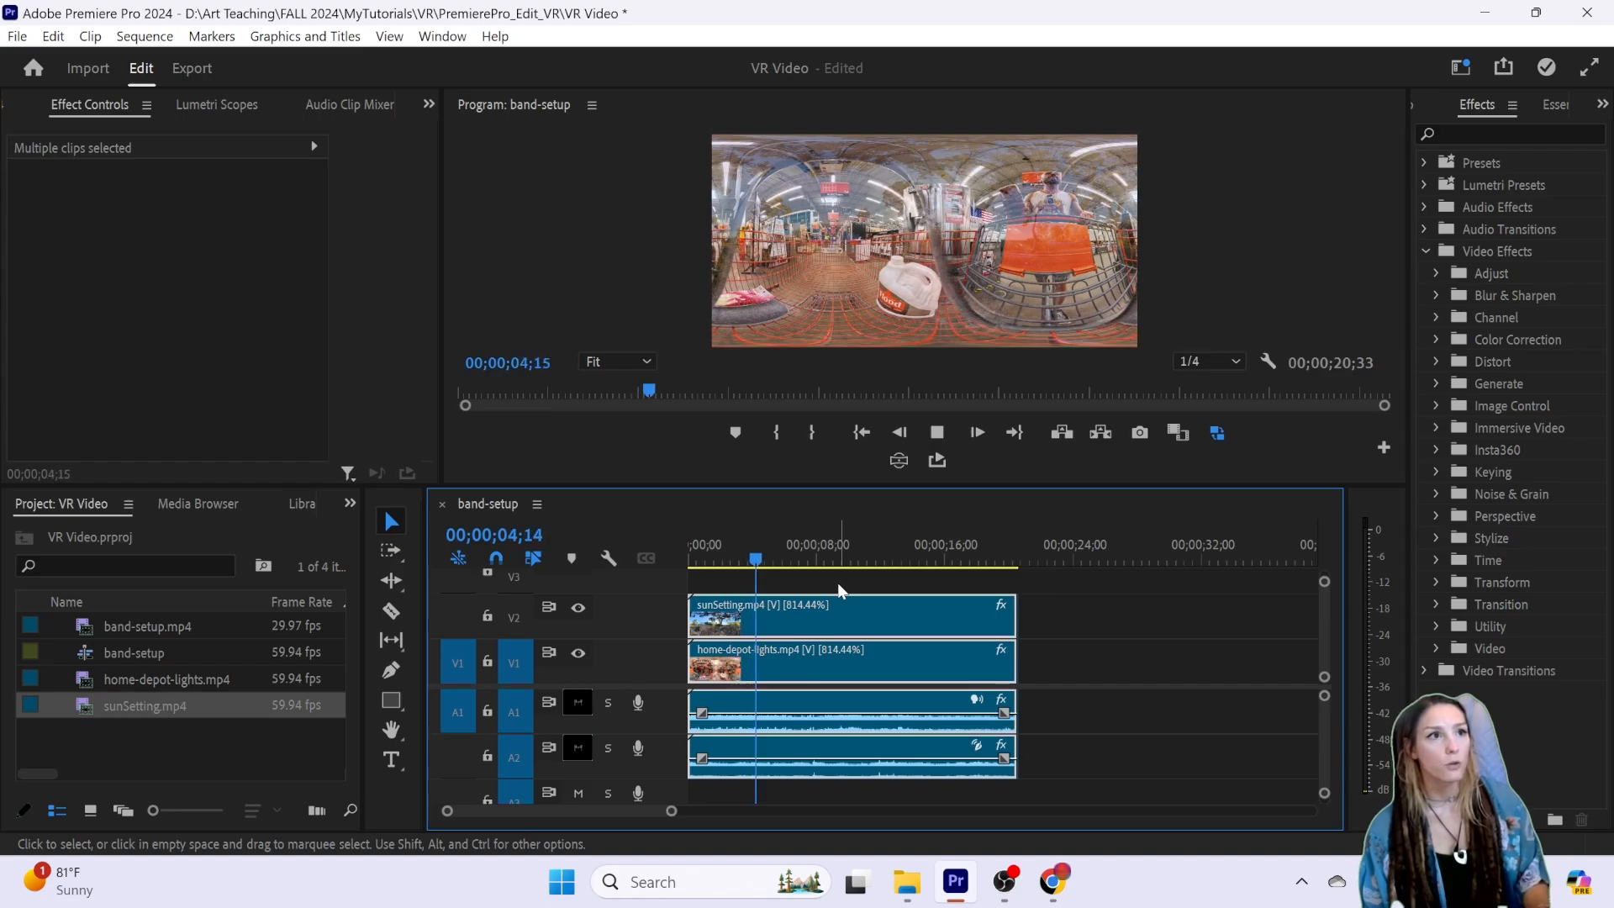
key("space")
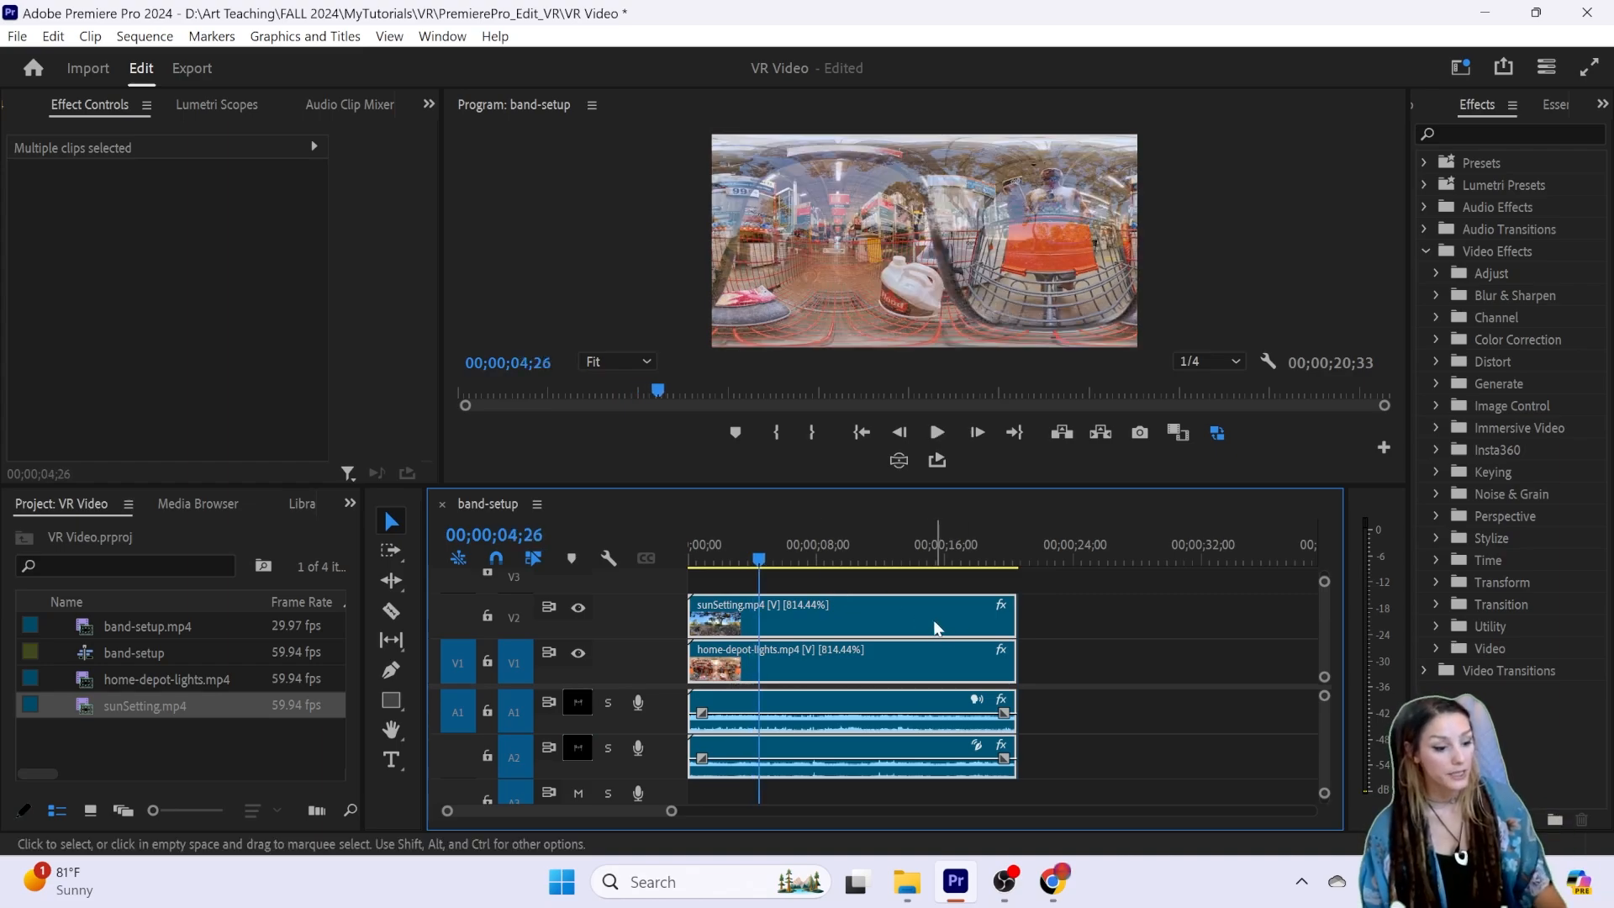
key("ctrl+z")
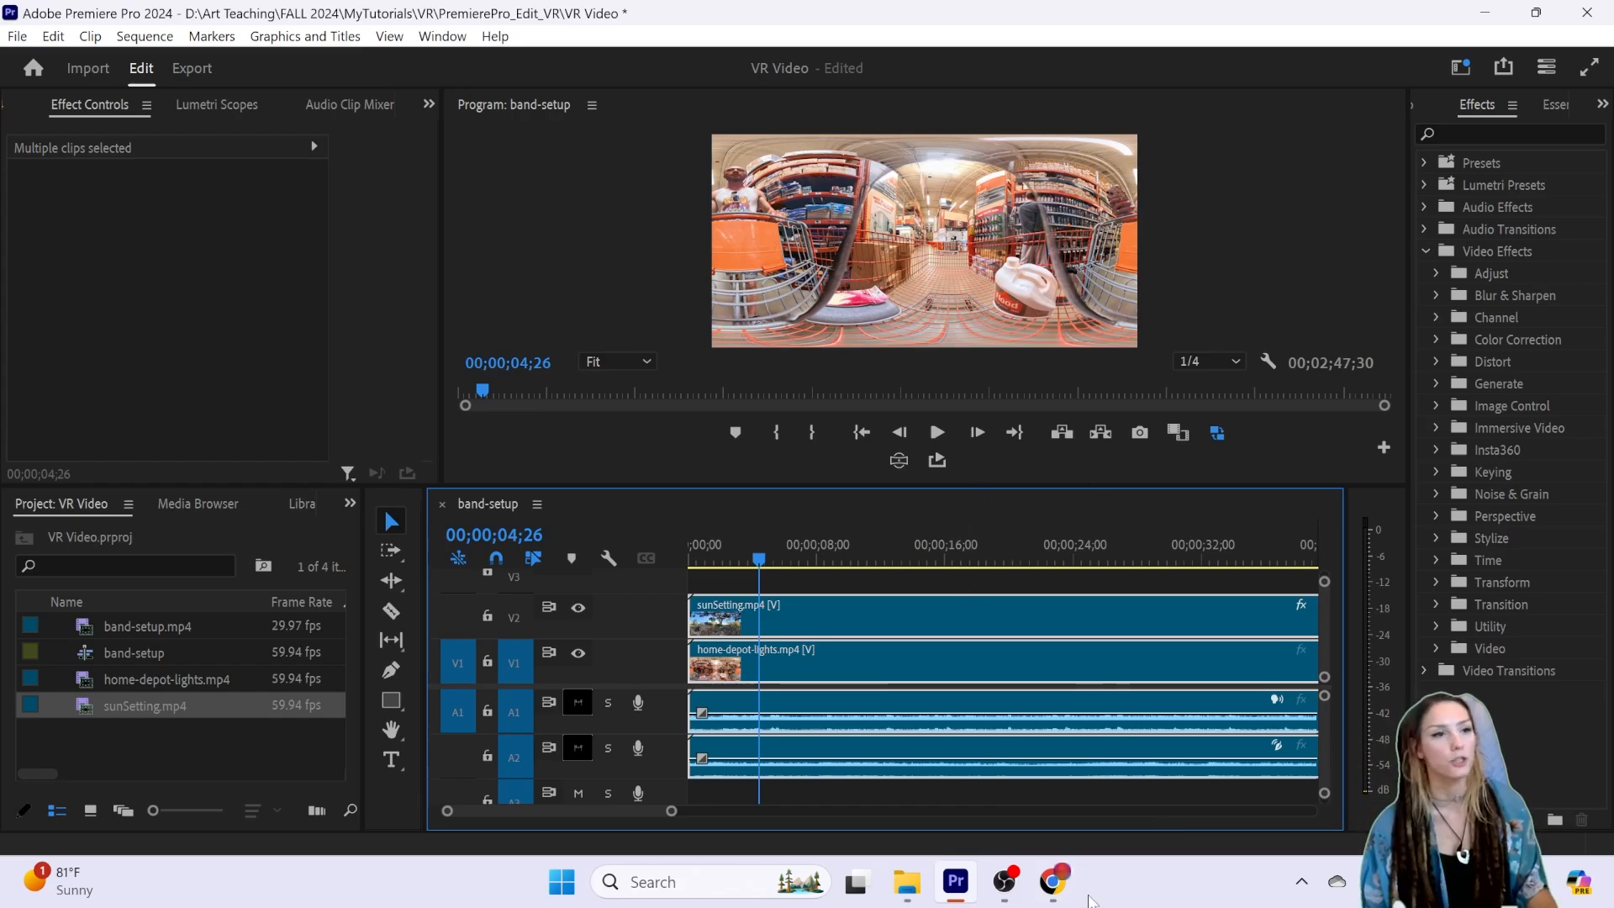
Step: Cut sunSetting.mp4 and home-depot-lights.mp4 at about 00;00;27;02 and delete everything after the cut
scroll(919, 681, "down", 6)
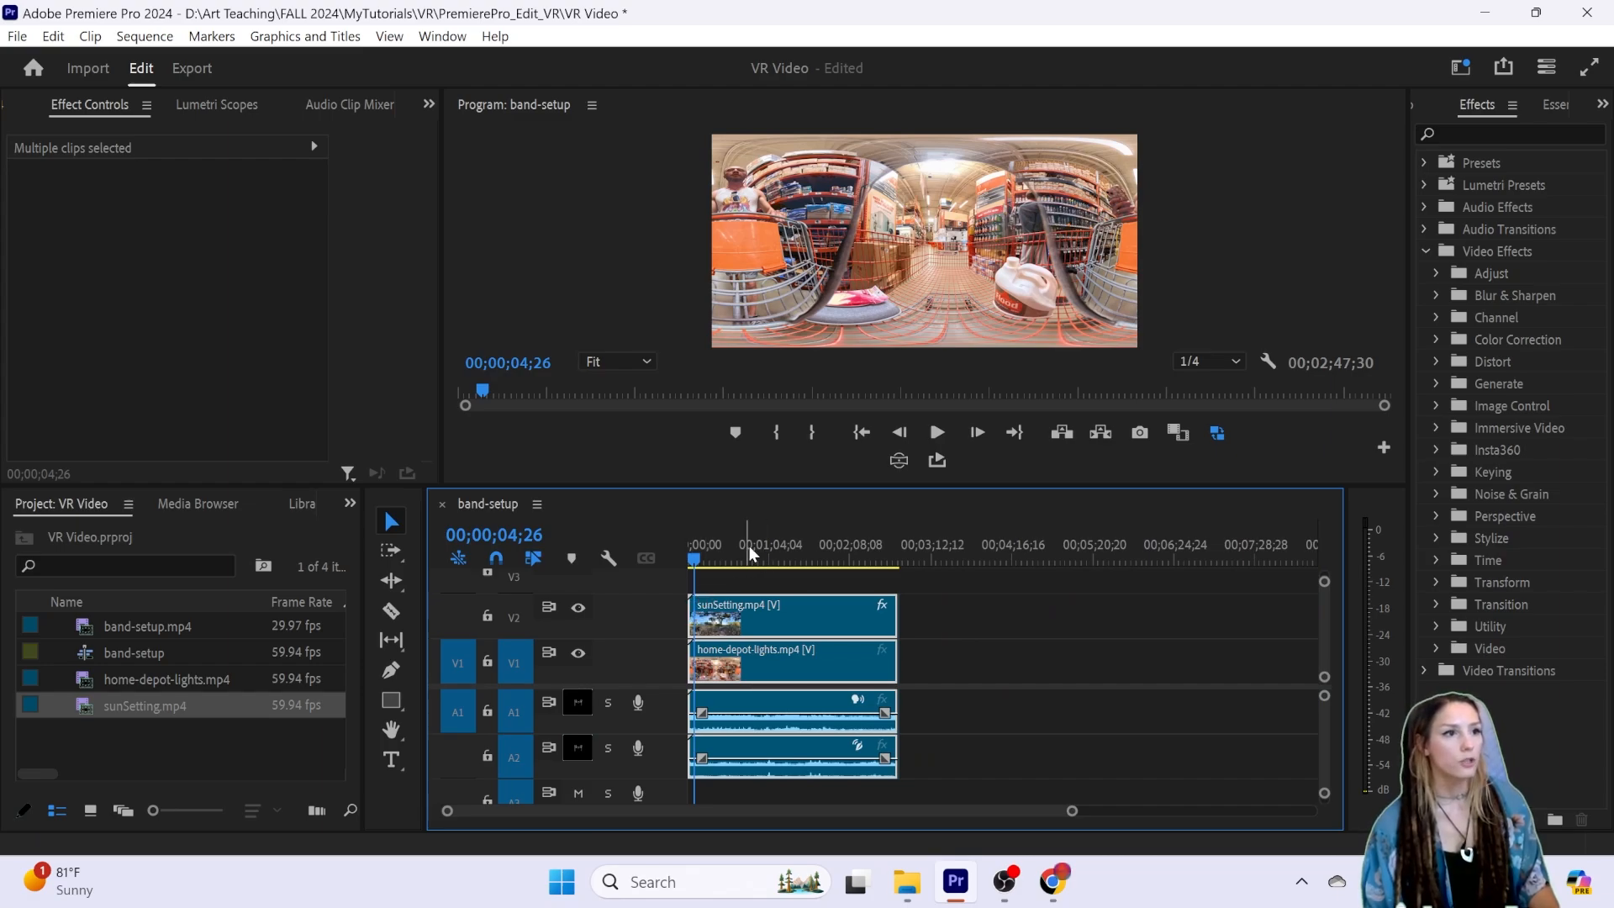
left_click(391, 611)
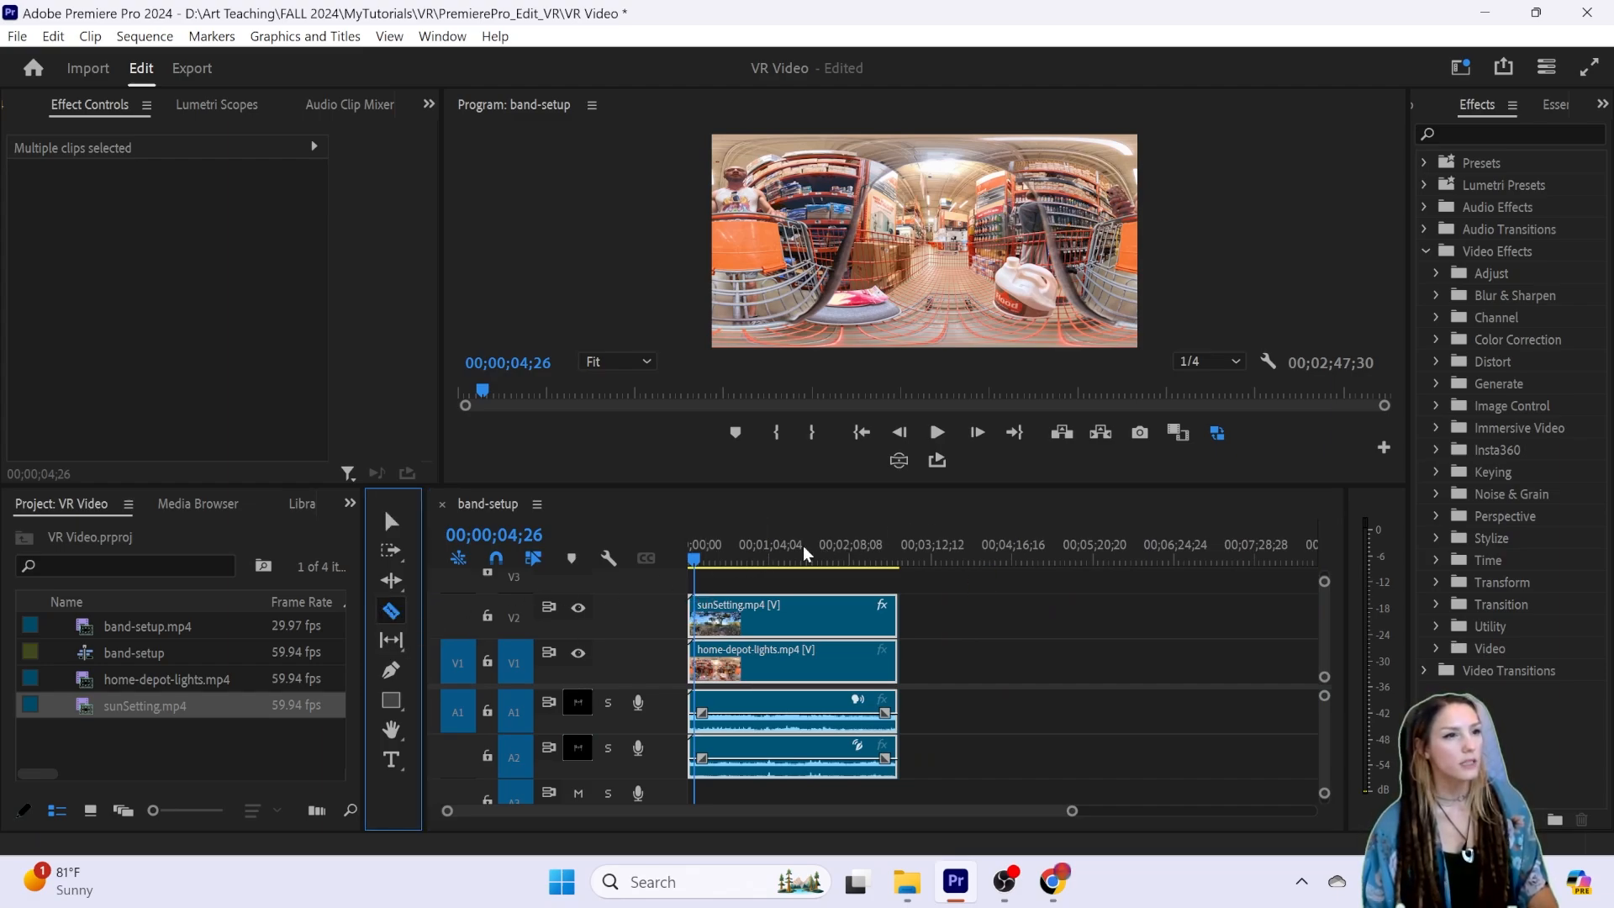
left_click(724, 618)
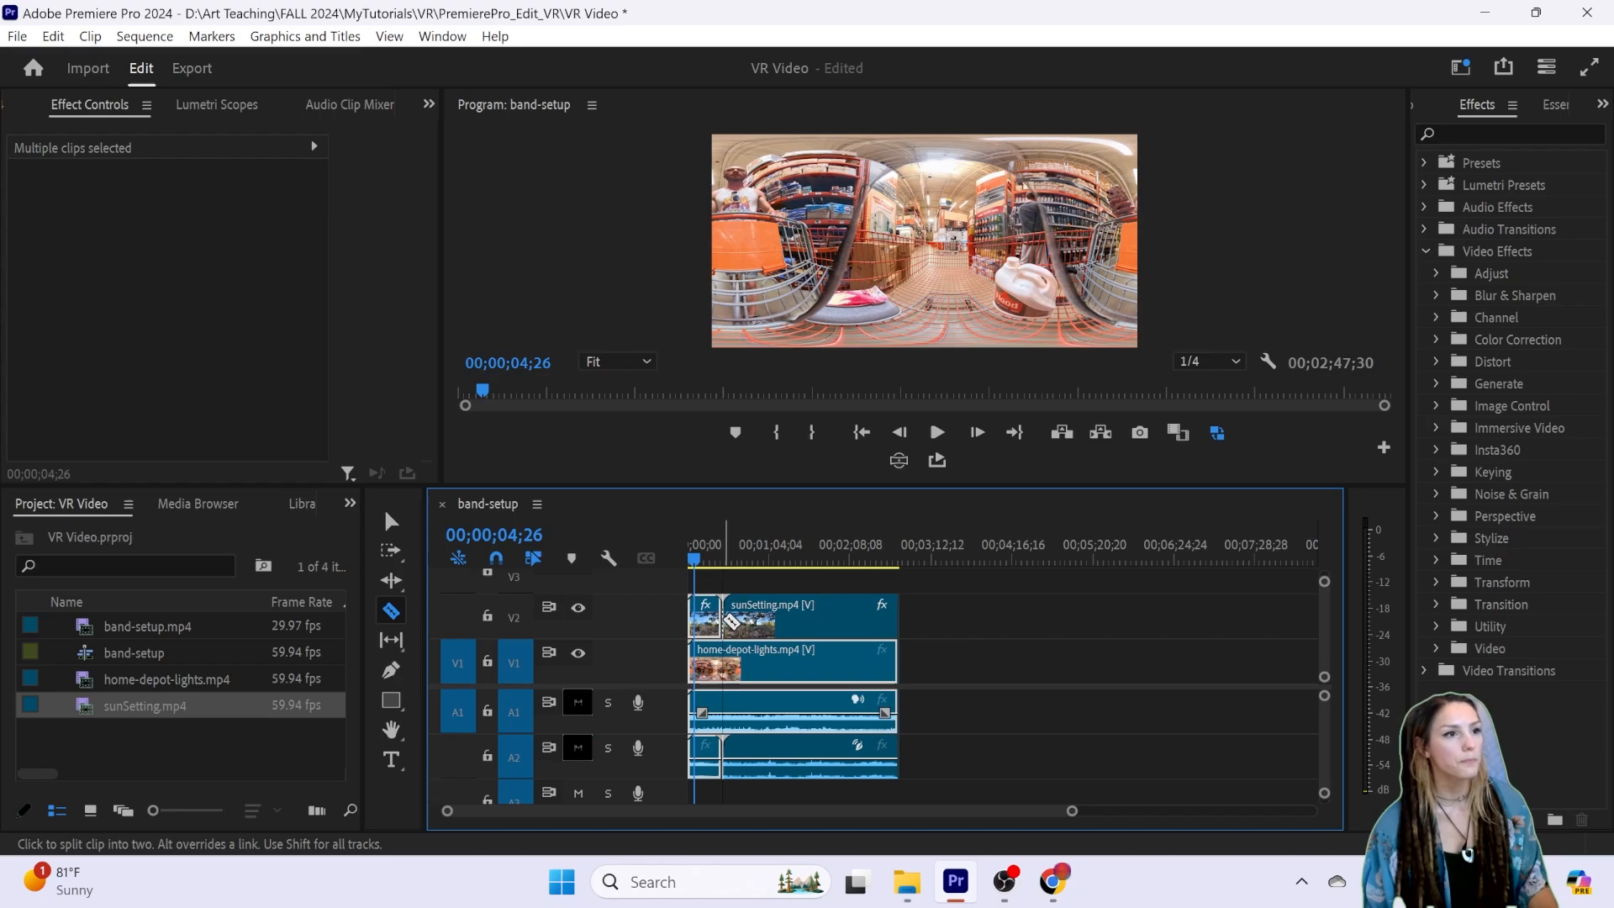
key("v")
left_click_drag(966, 588, 834, 775)
key("Delete")
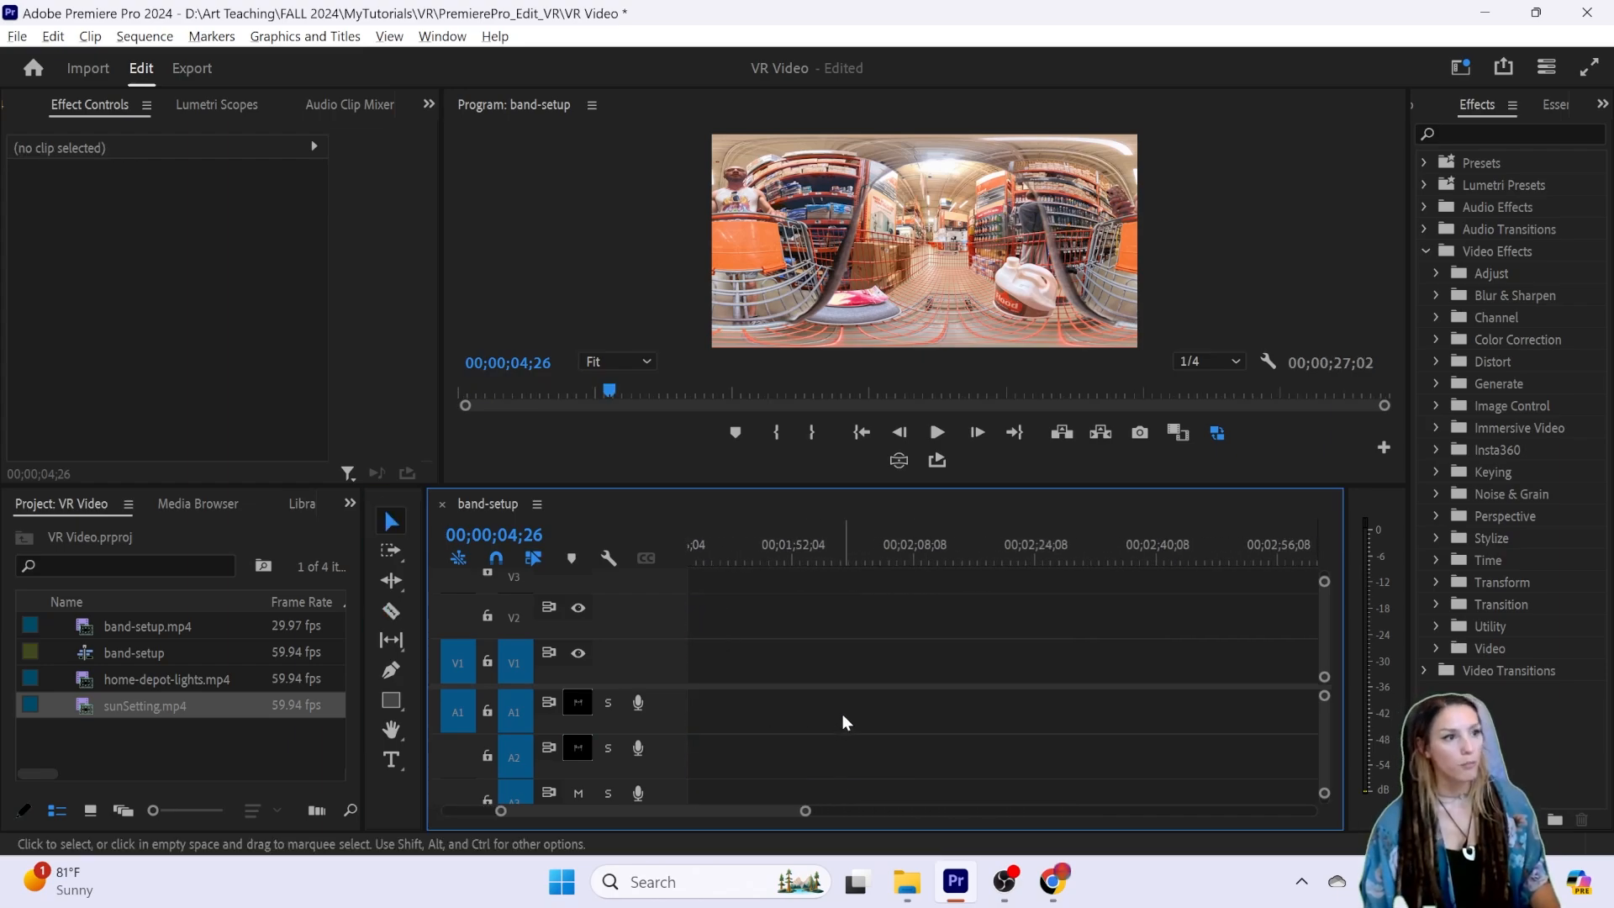
Step: Play the trimmed sequence from its beginning to check the opacity fade
scroll(843, 714, "up", 20)
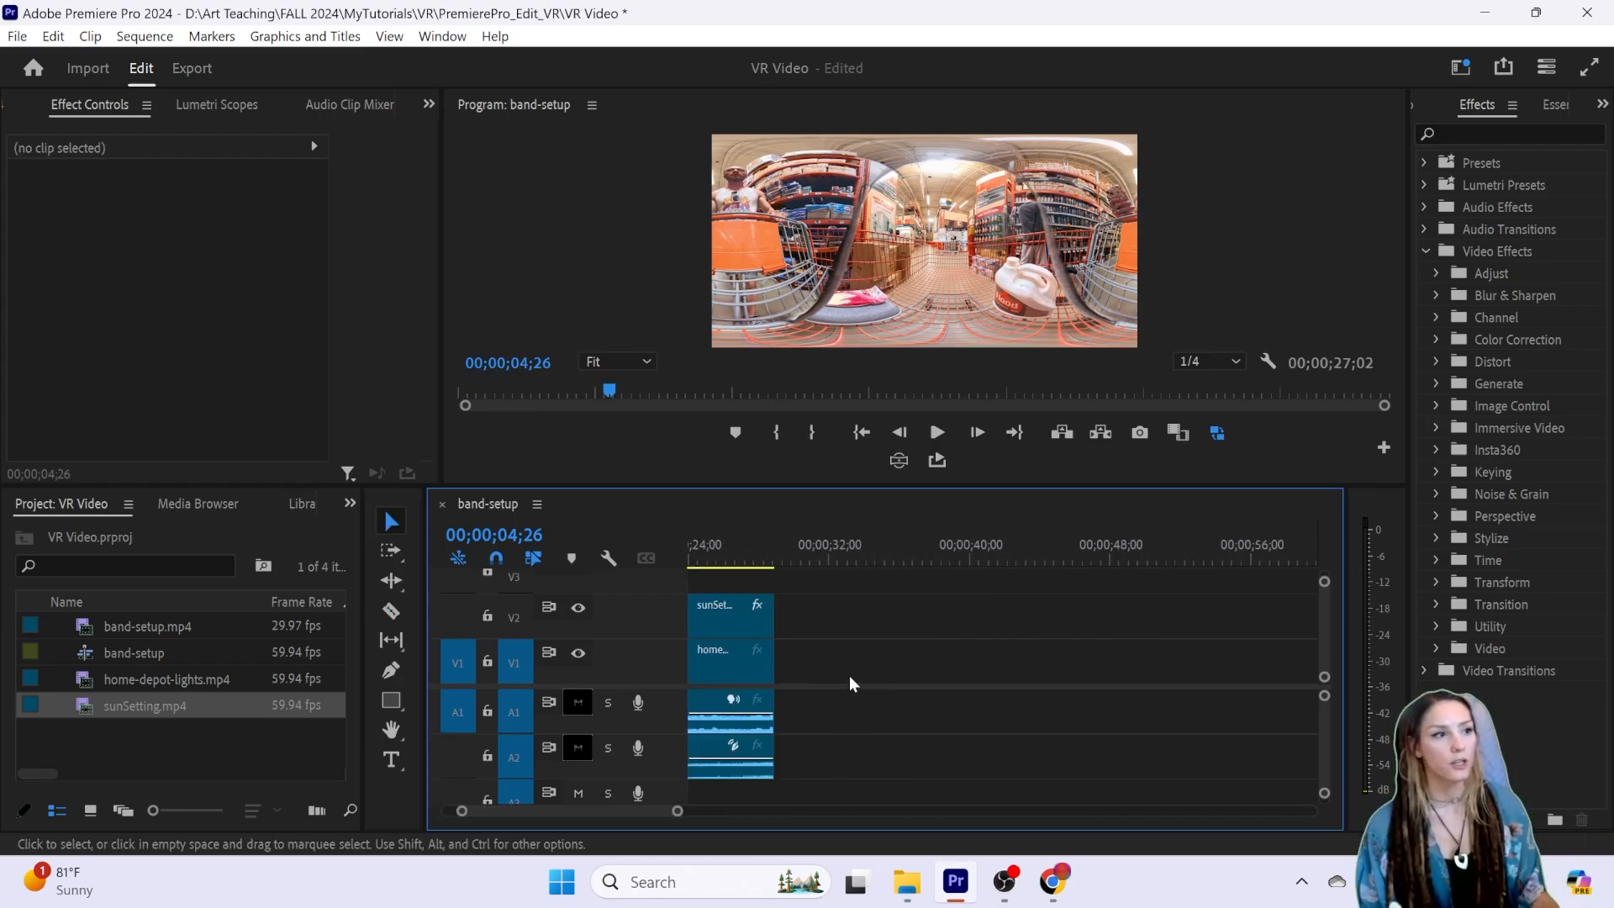
scroll(849, 674, "up", 5)
left_click_drag(744, 555, 638, 550)
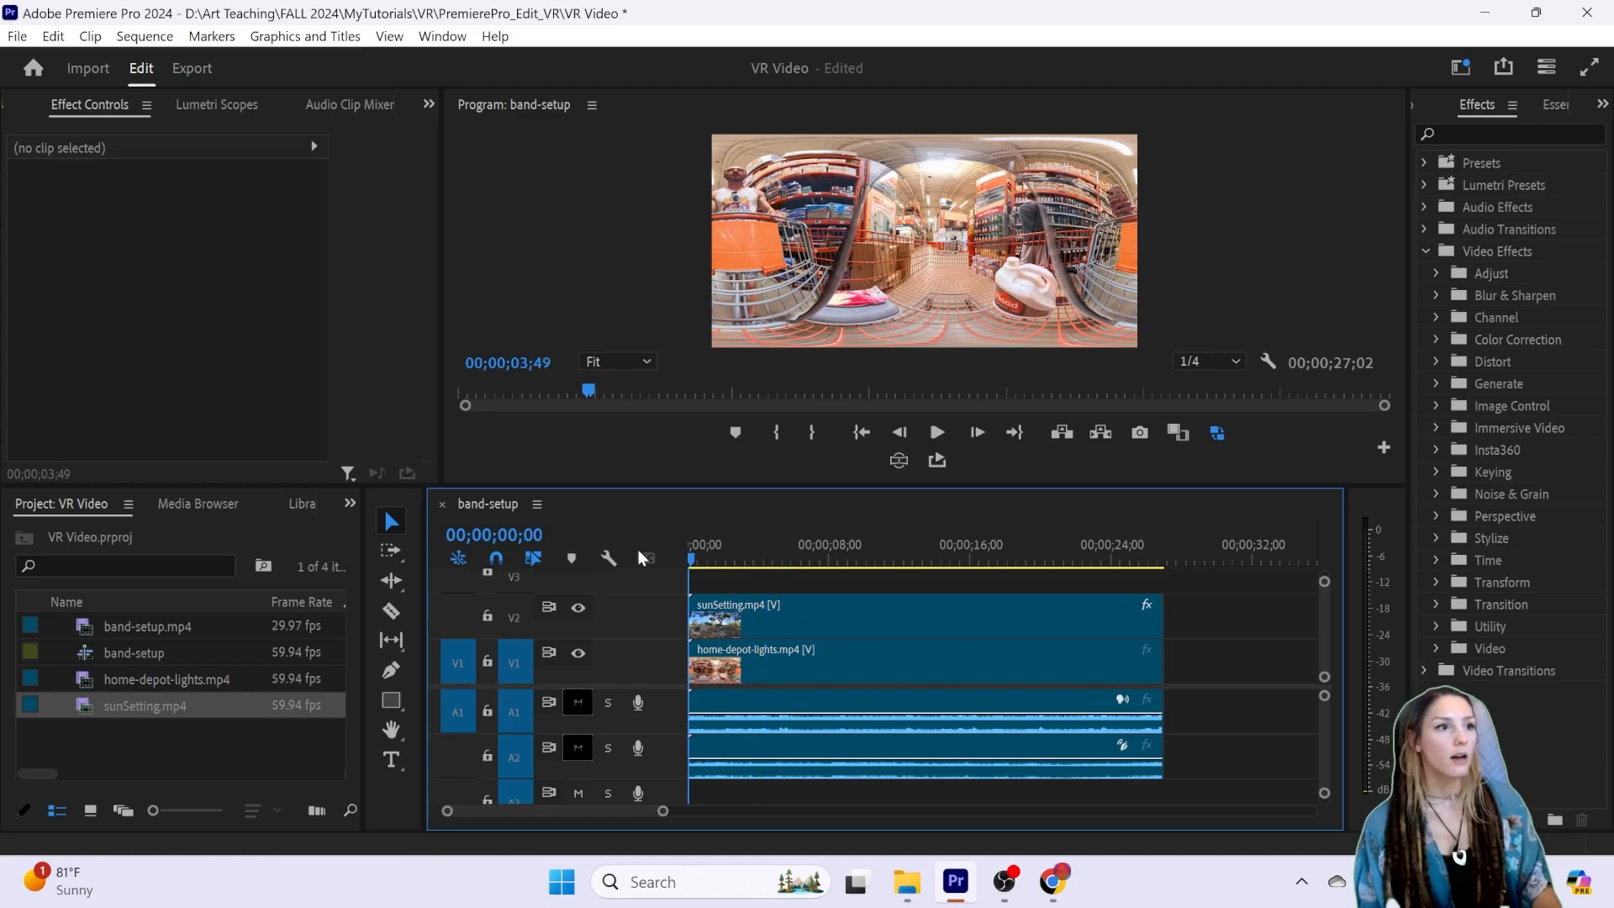
key("space")
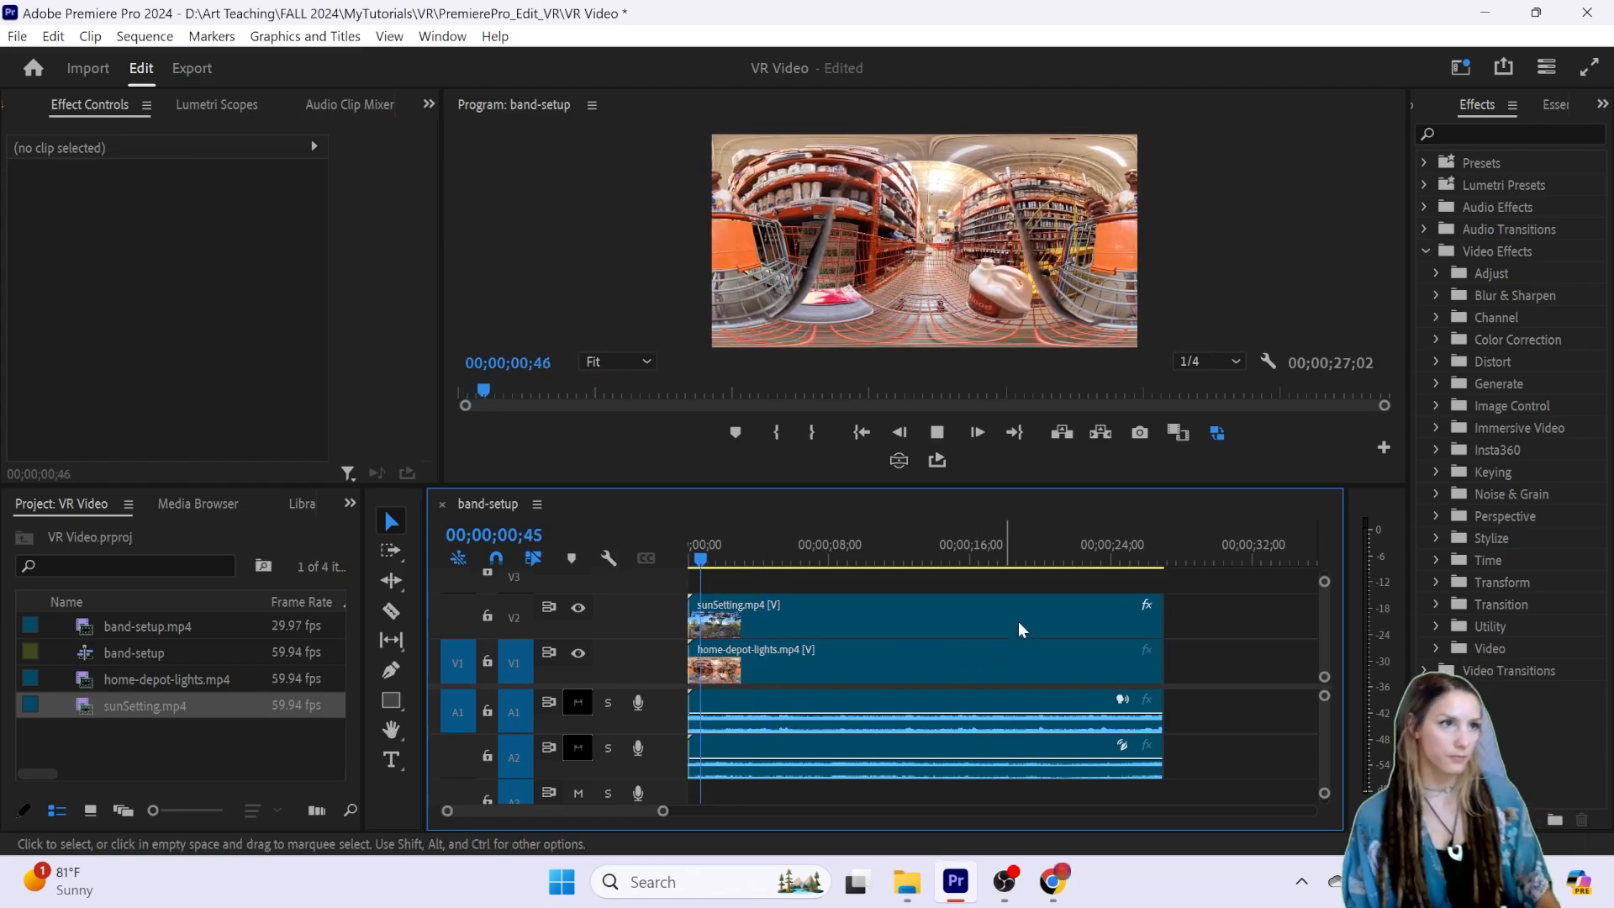
Step: Stop playback and add a 100% opacity keyframe to the sunSetting.mp4 clip at 00;00;18;09
left_click(803, 608)
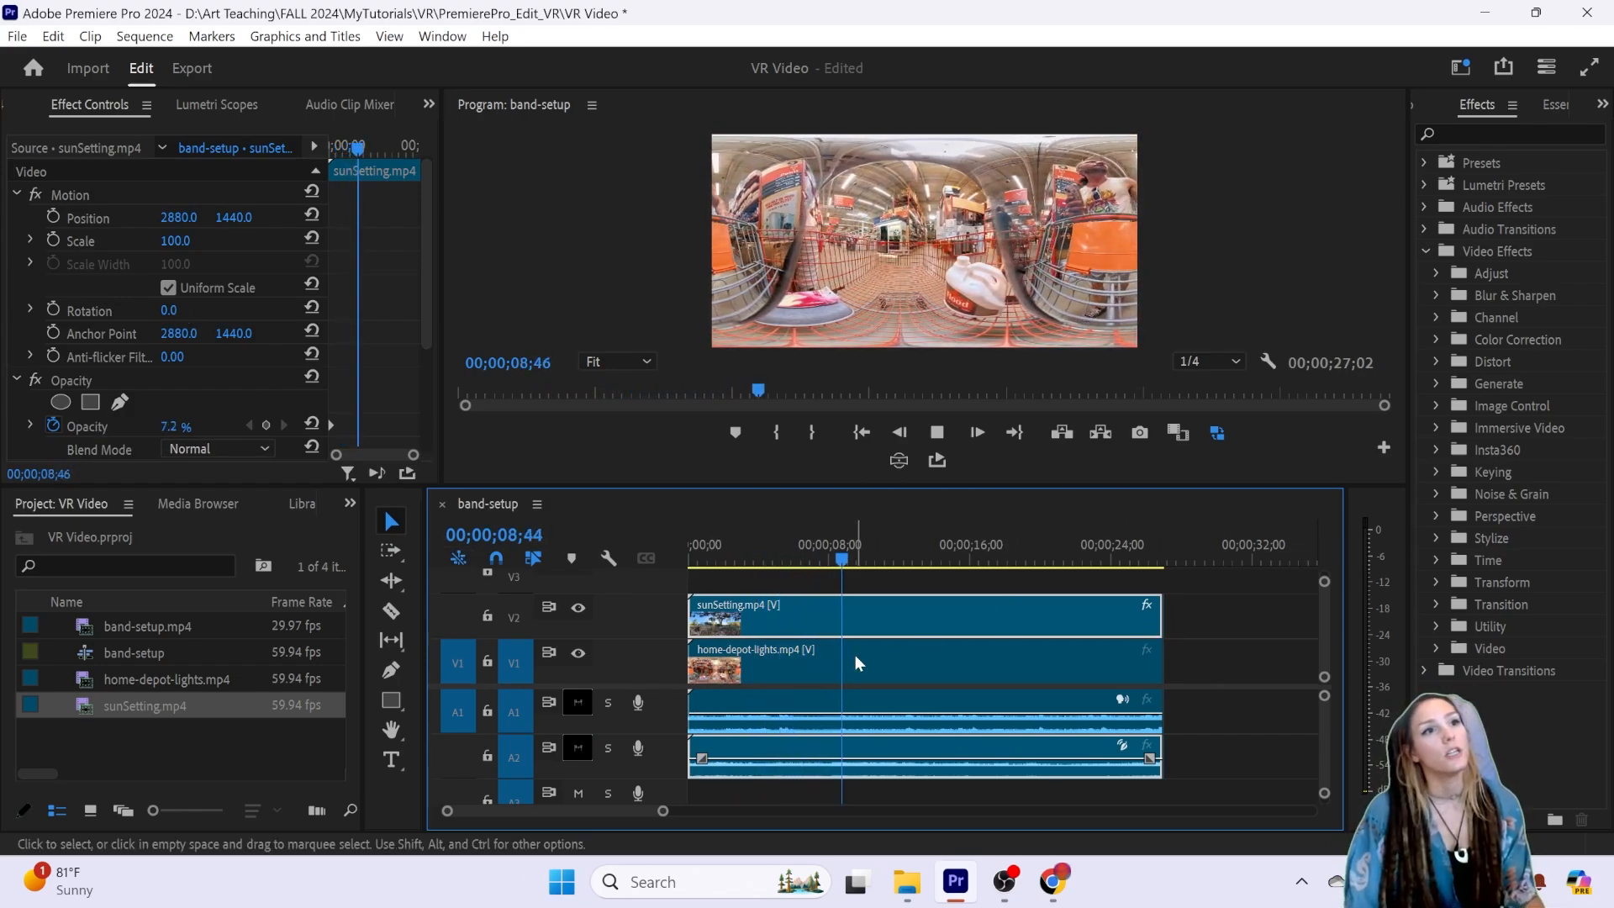
key("space")
left_click_drag(859, 574, 1012, 602)
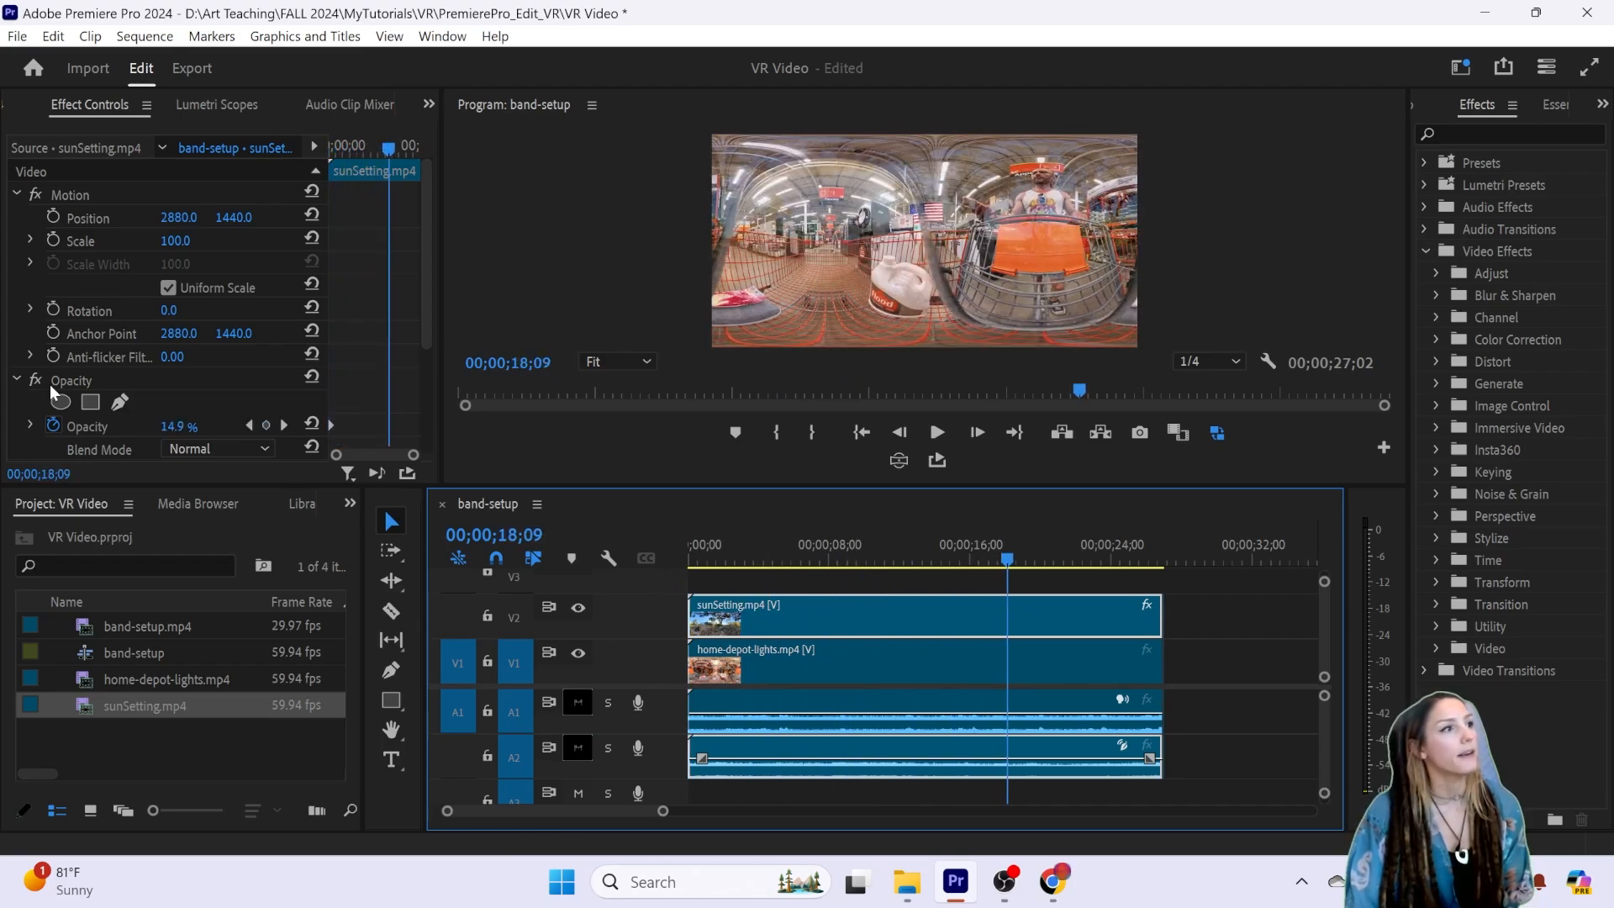
left_click_drag(172, 427, 239, 426)
Step: Play the sequence from its beginning until past the new opacity keyframe to preview the complete fade
left_click_drag(1002, 565, 605, 565)
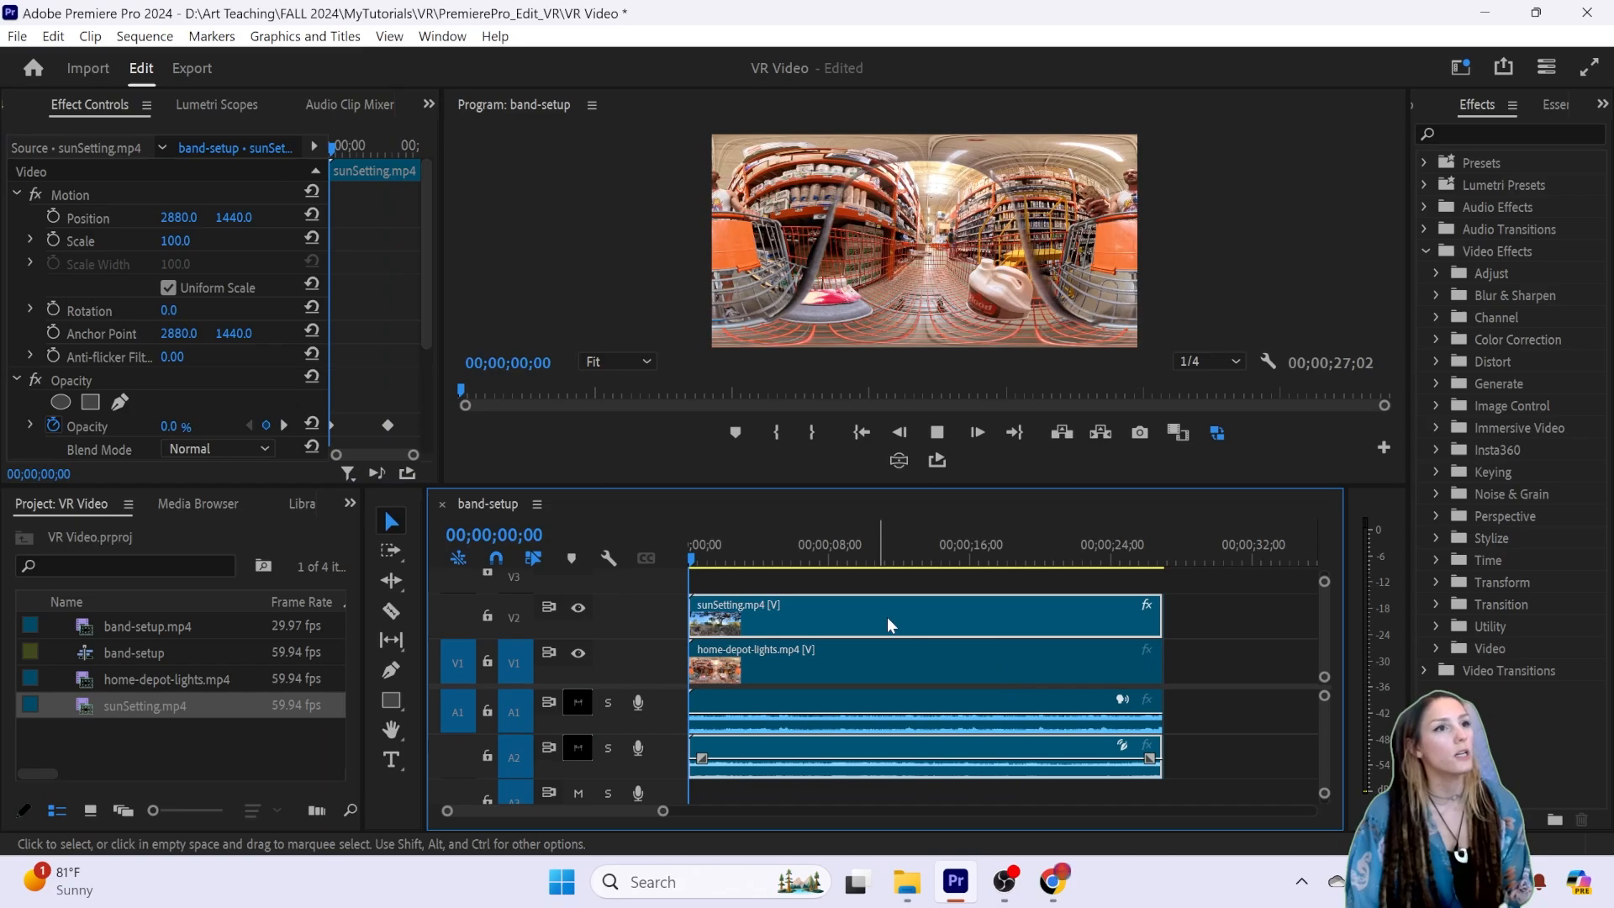
key("space")
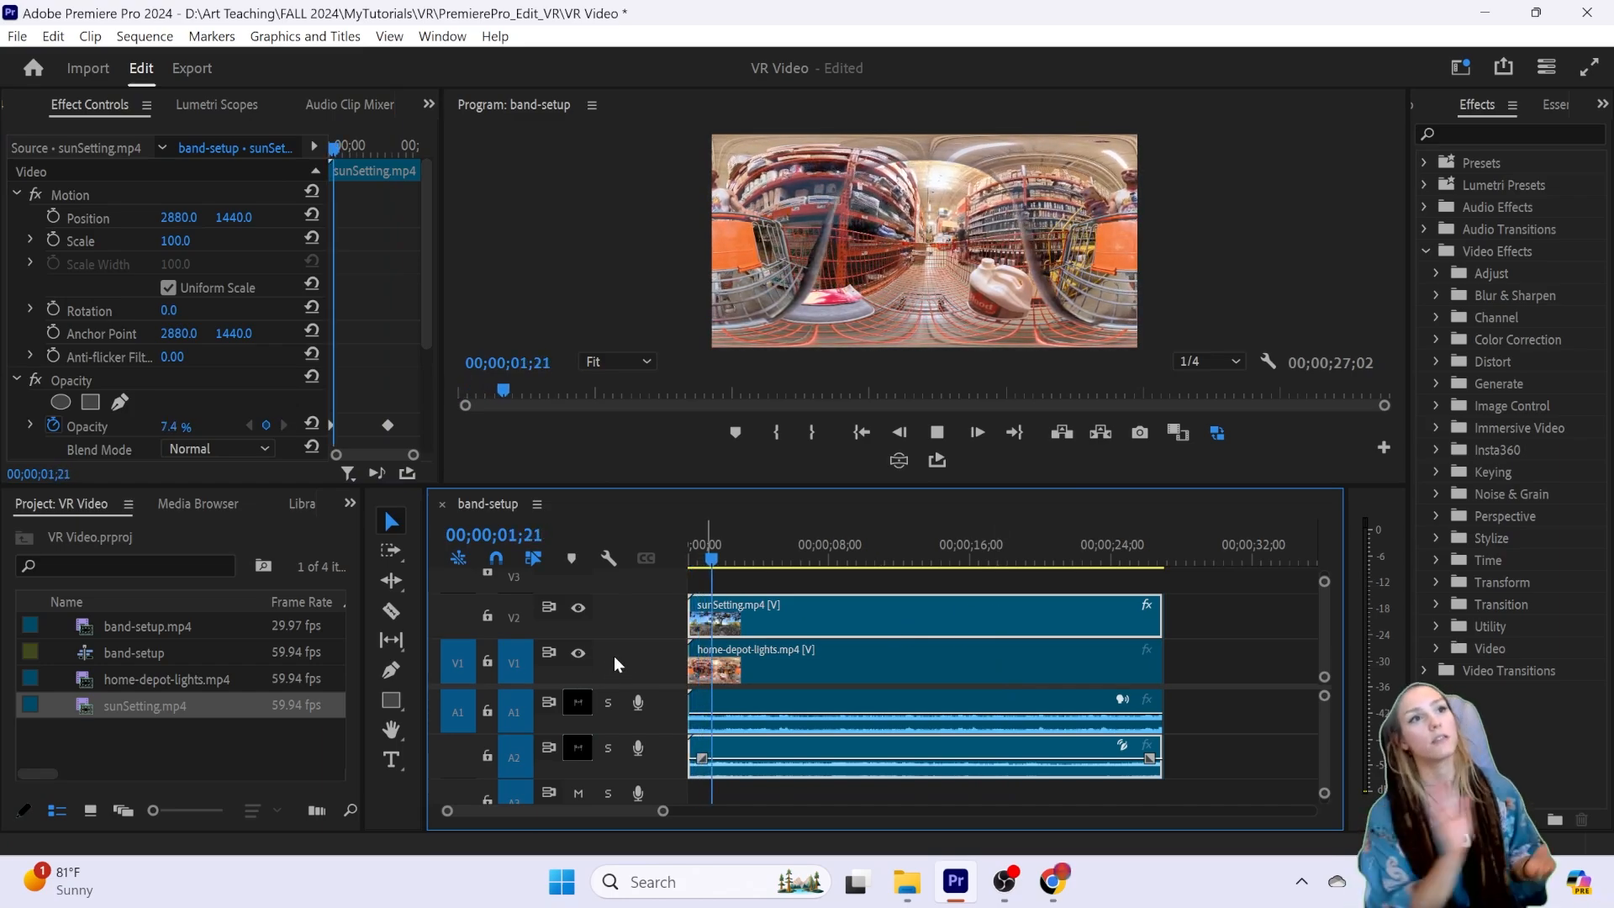
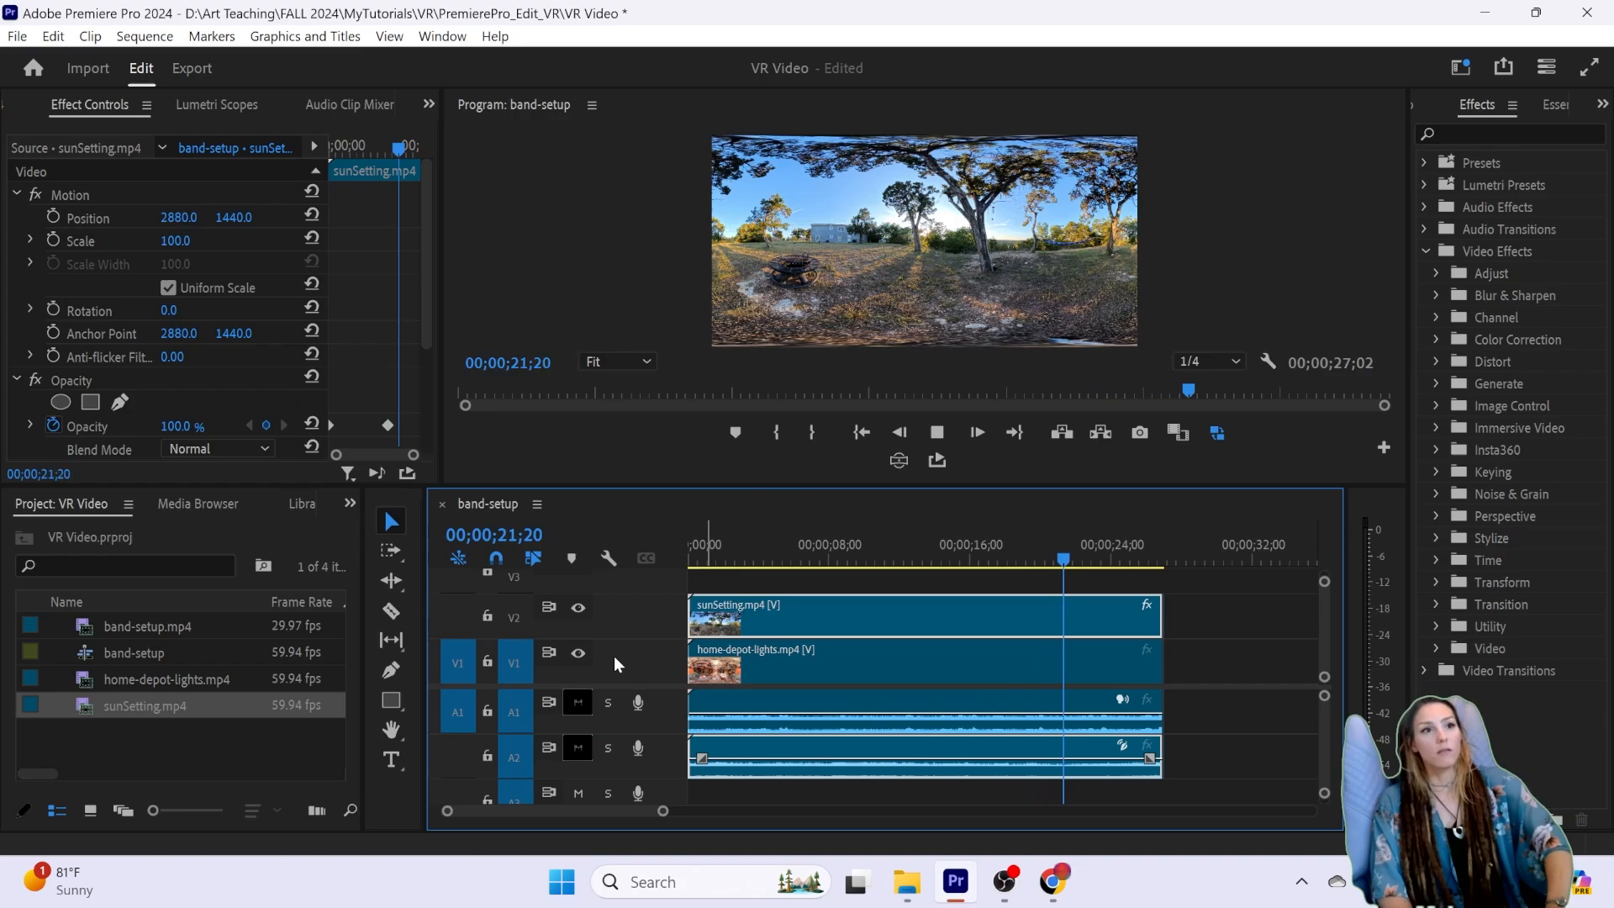
key("space")
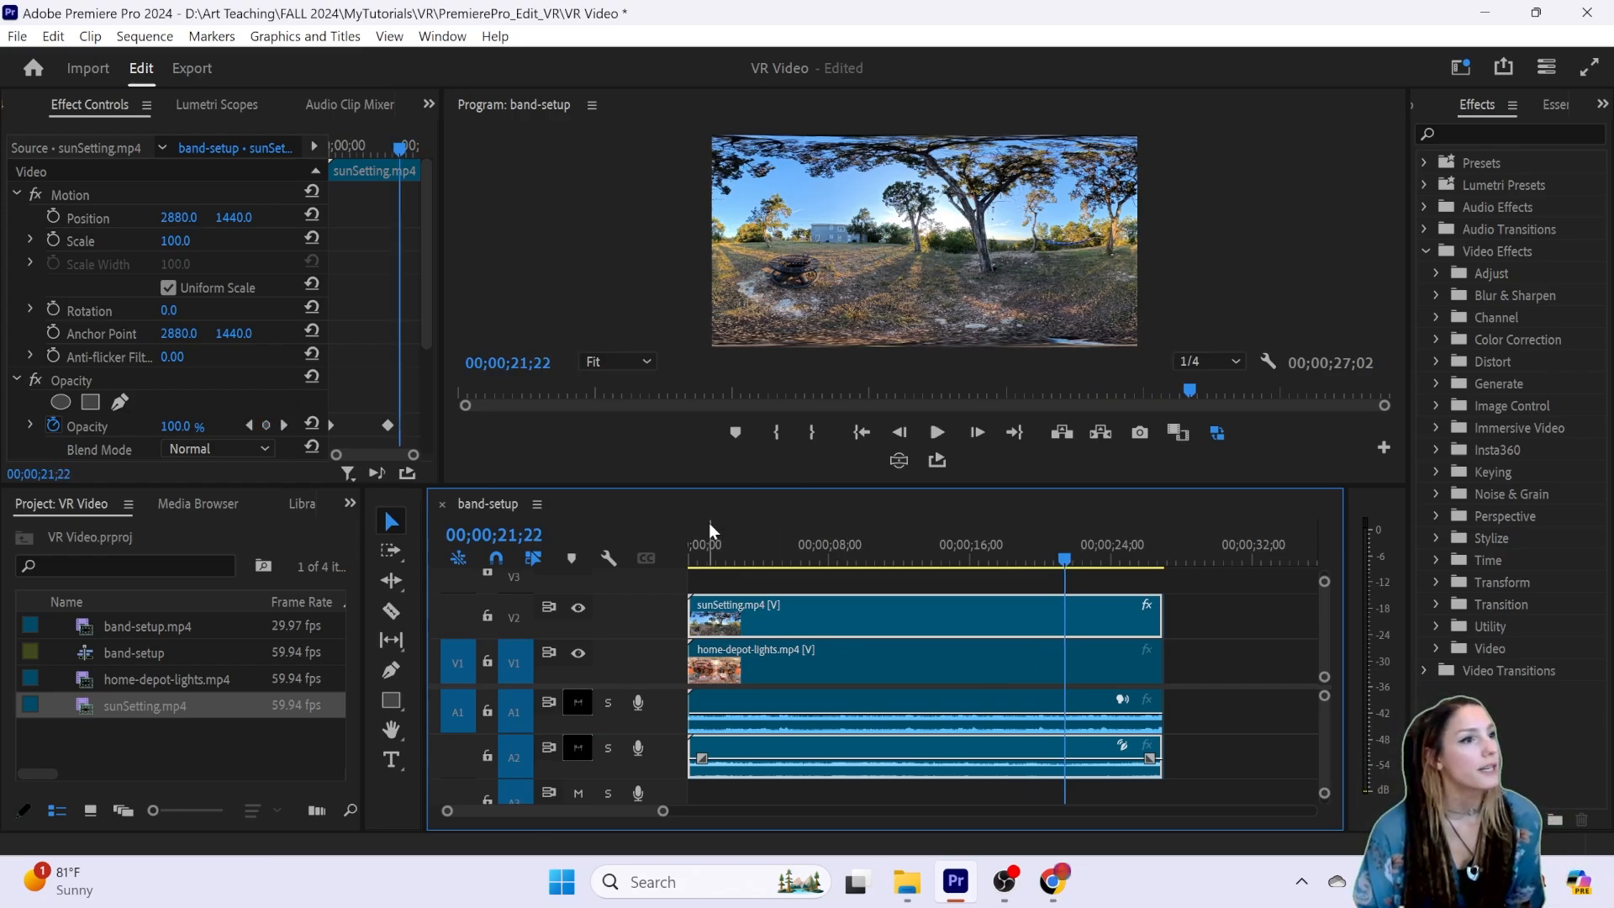
Step: Save the project and enlarge the timeline area so that more tracks fit
left_click_drag(724, 487, 723, 484)
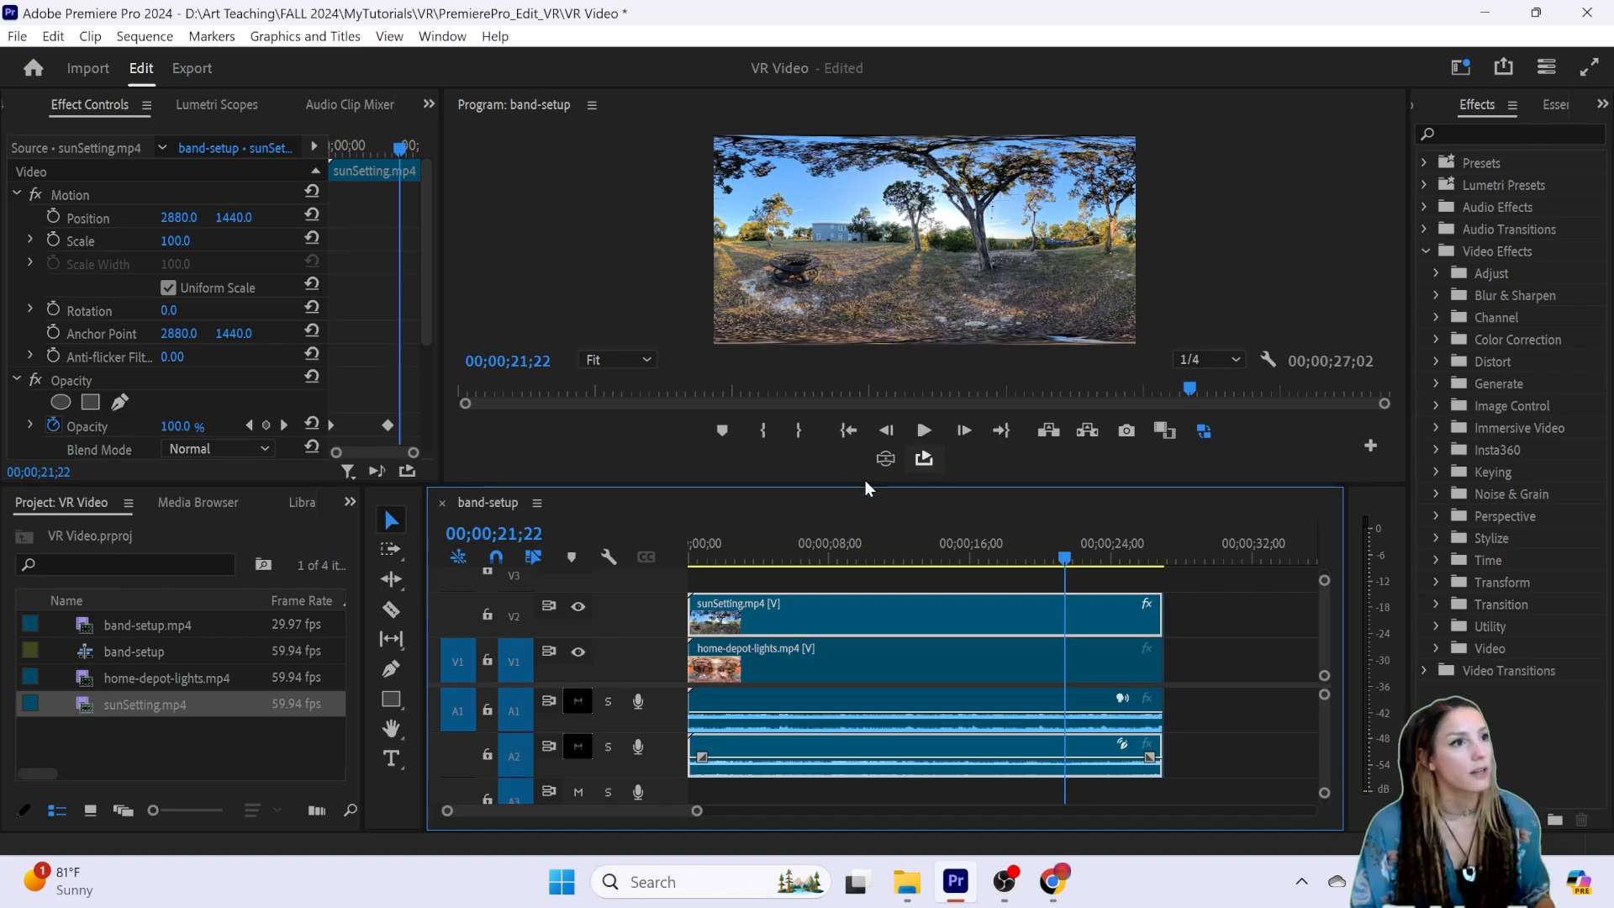
key("ctrl+s")
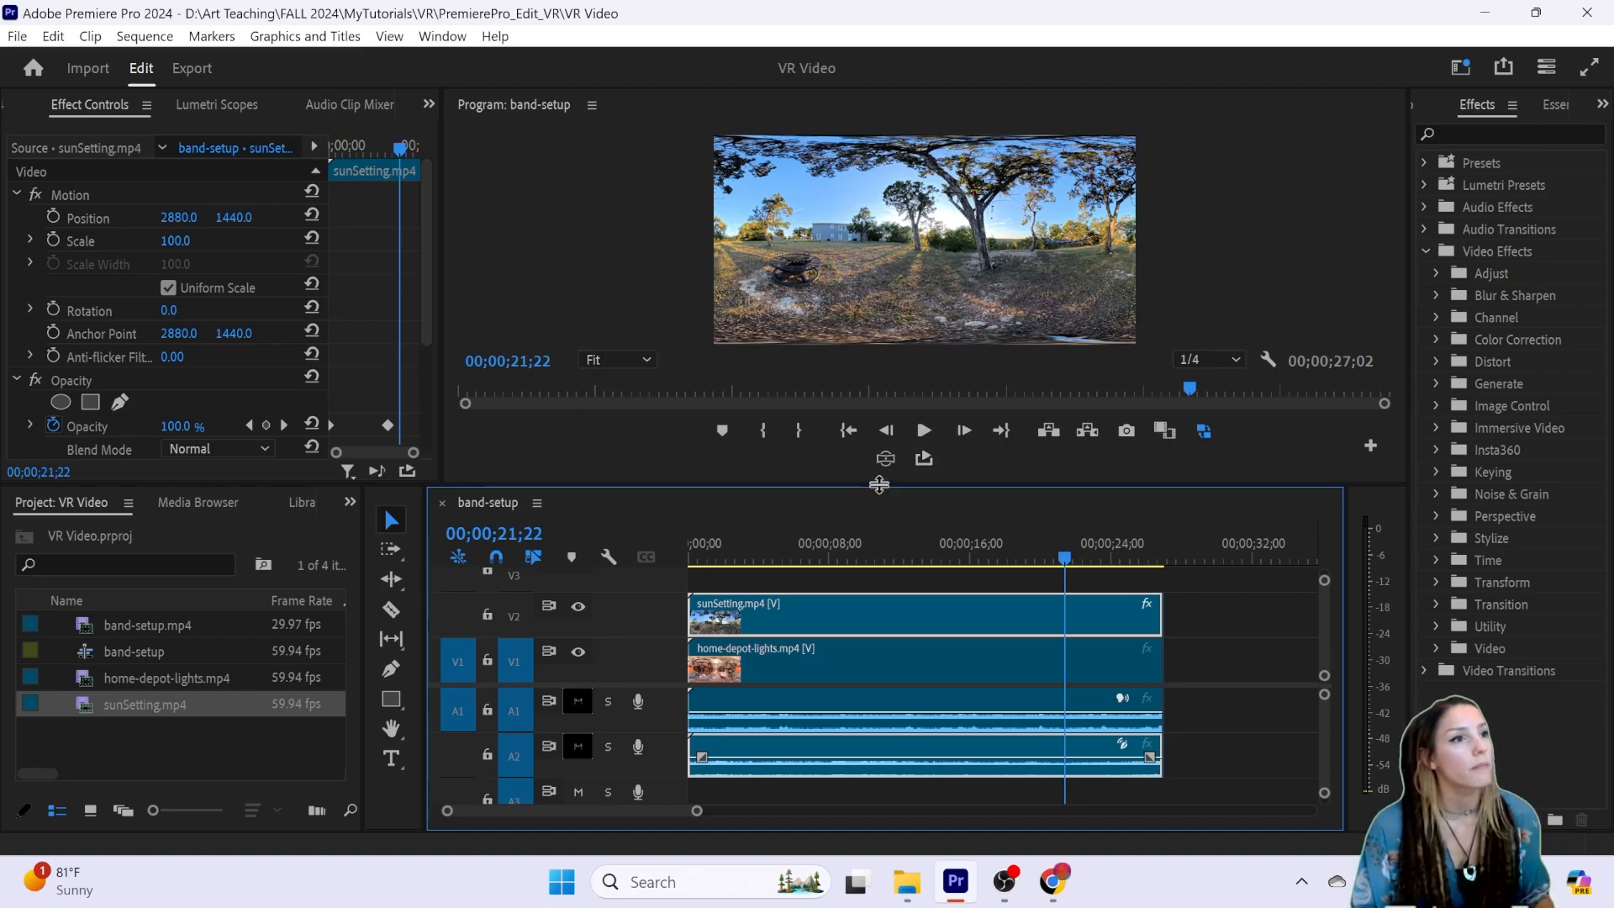
left_click_drag(872, 485, 879, 409)
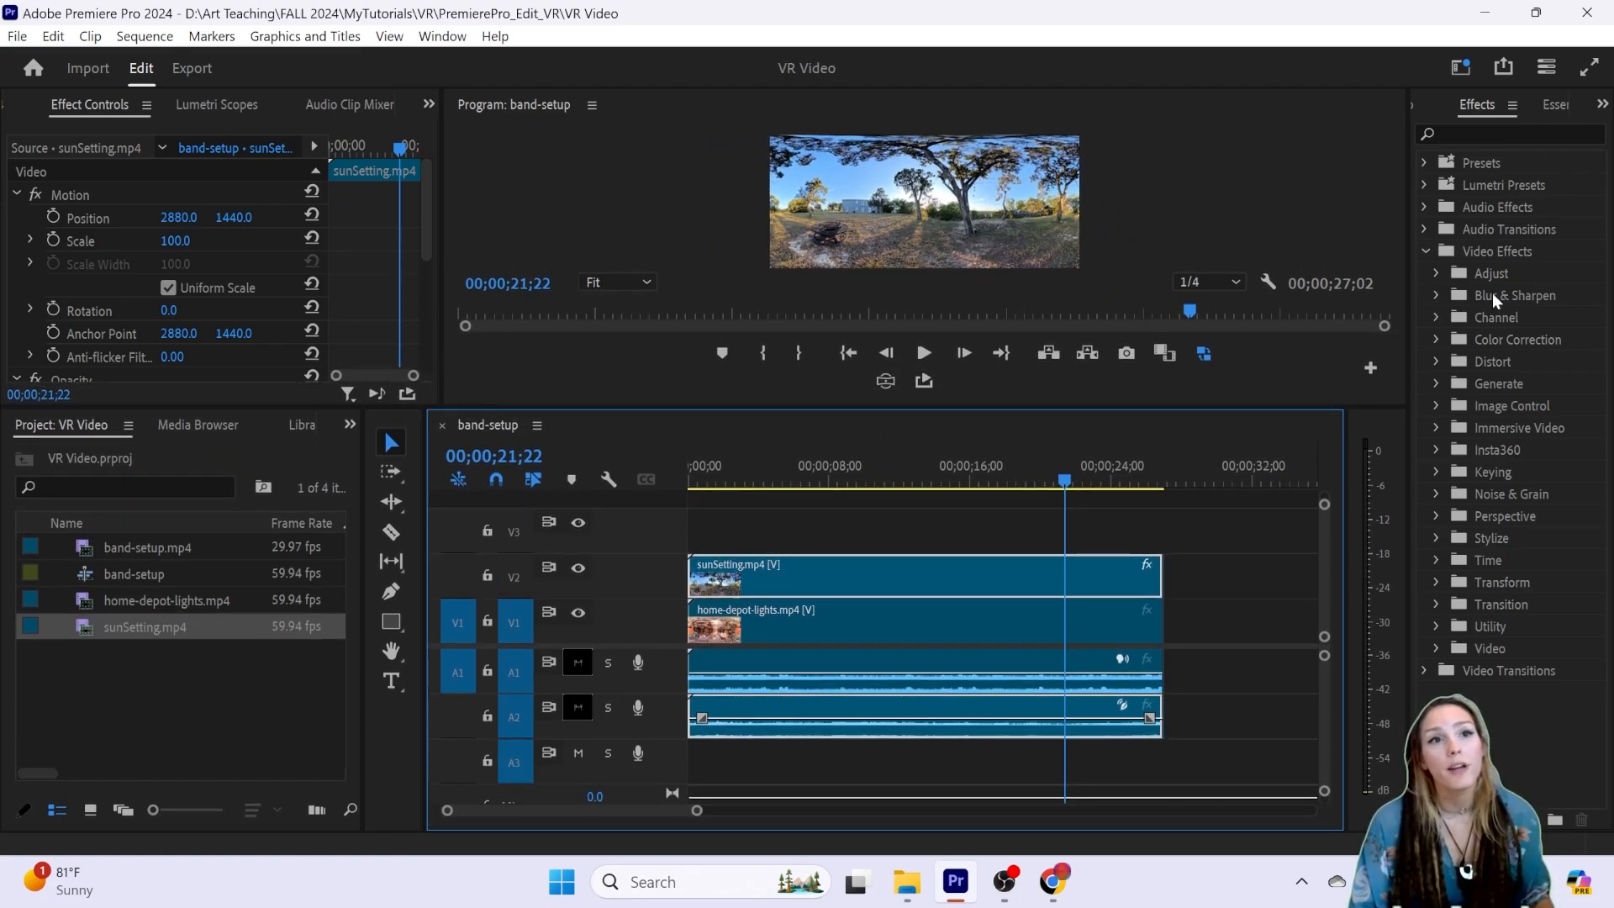
Step: Browse the Color Correction and Distort video effects as far as Turbulent Displace
left_click(1481, 341)
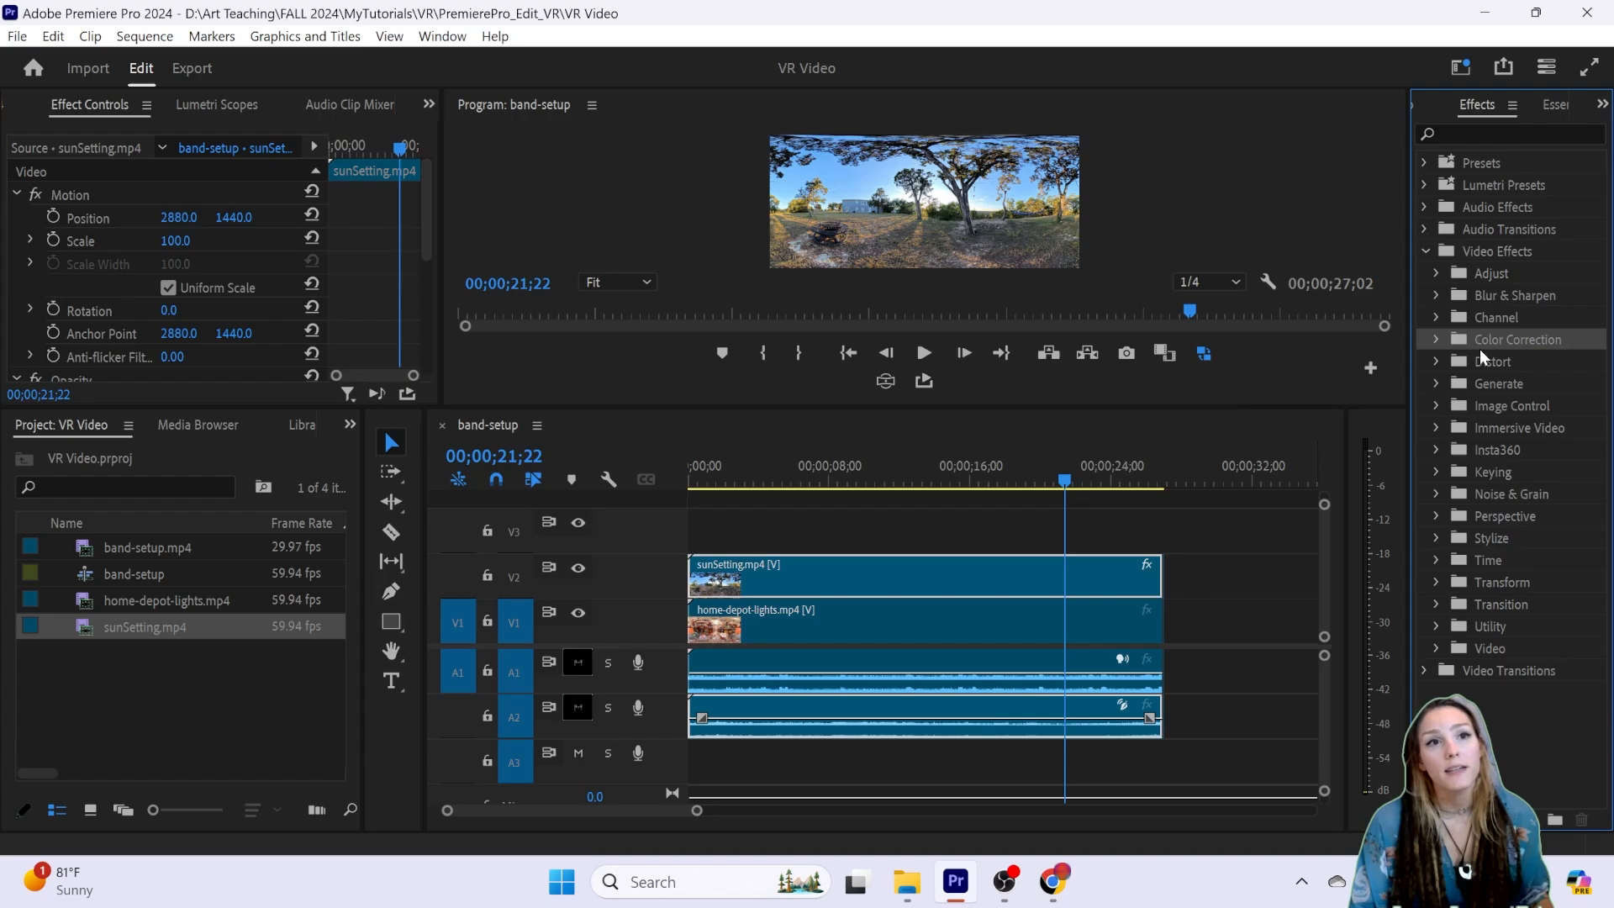
left_click(1436, 339)
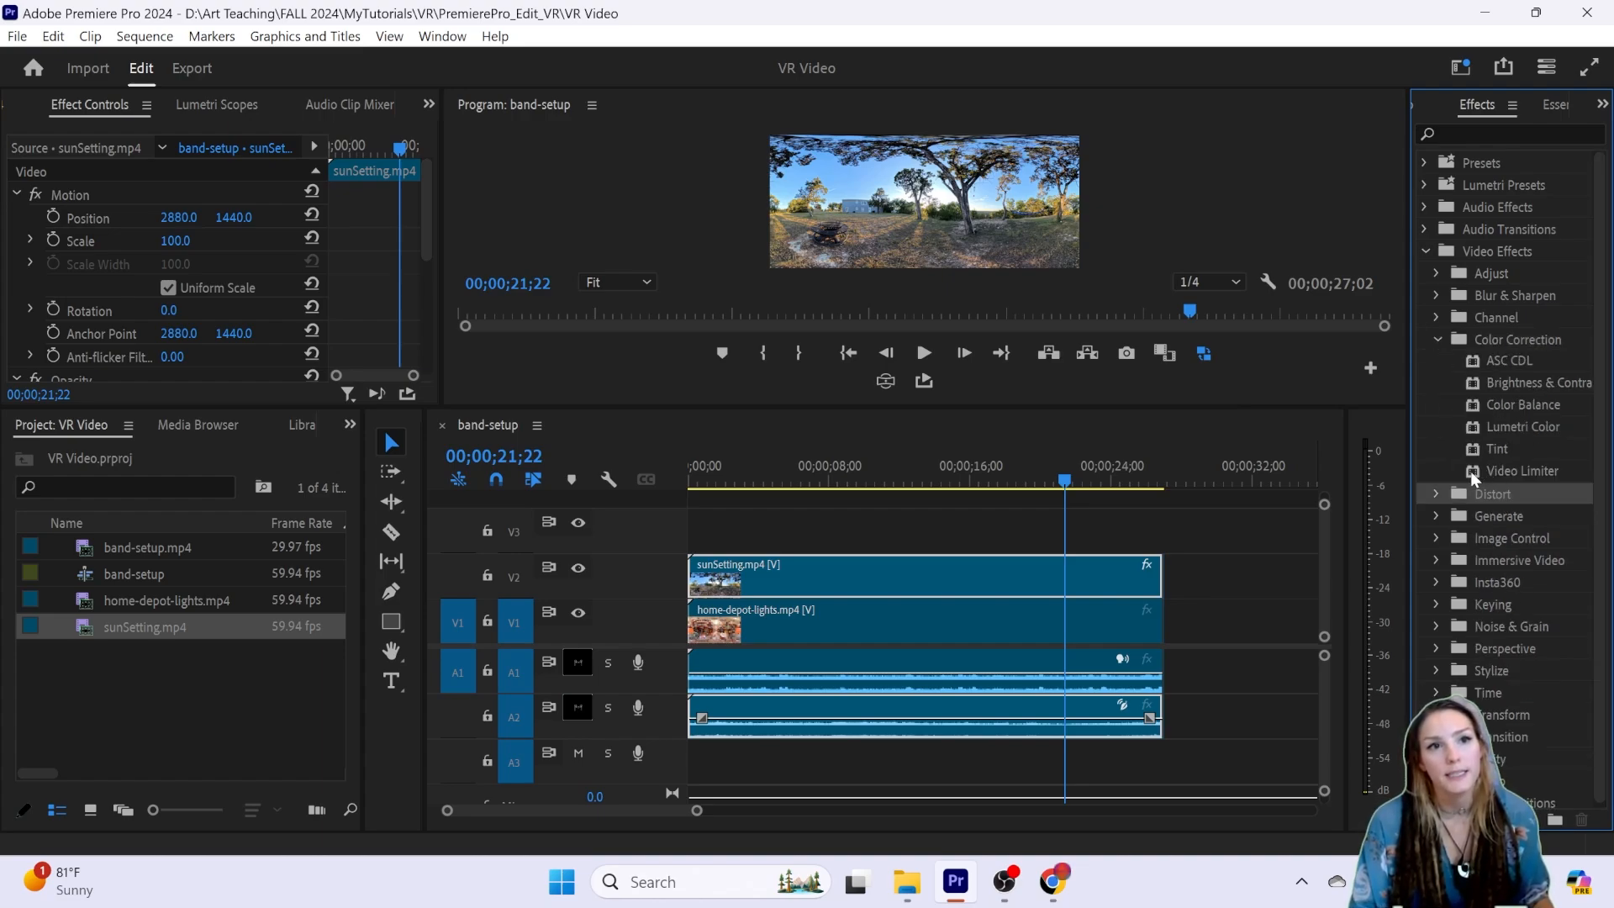
left_click(1438, 494)
left_click(1522, 562)
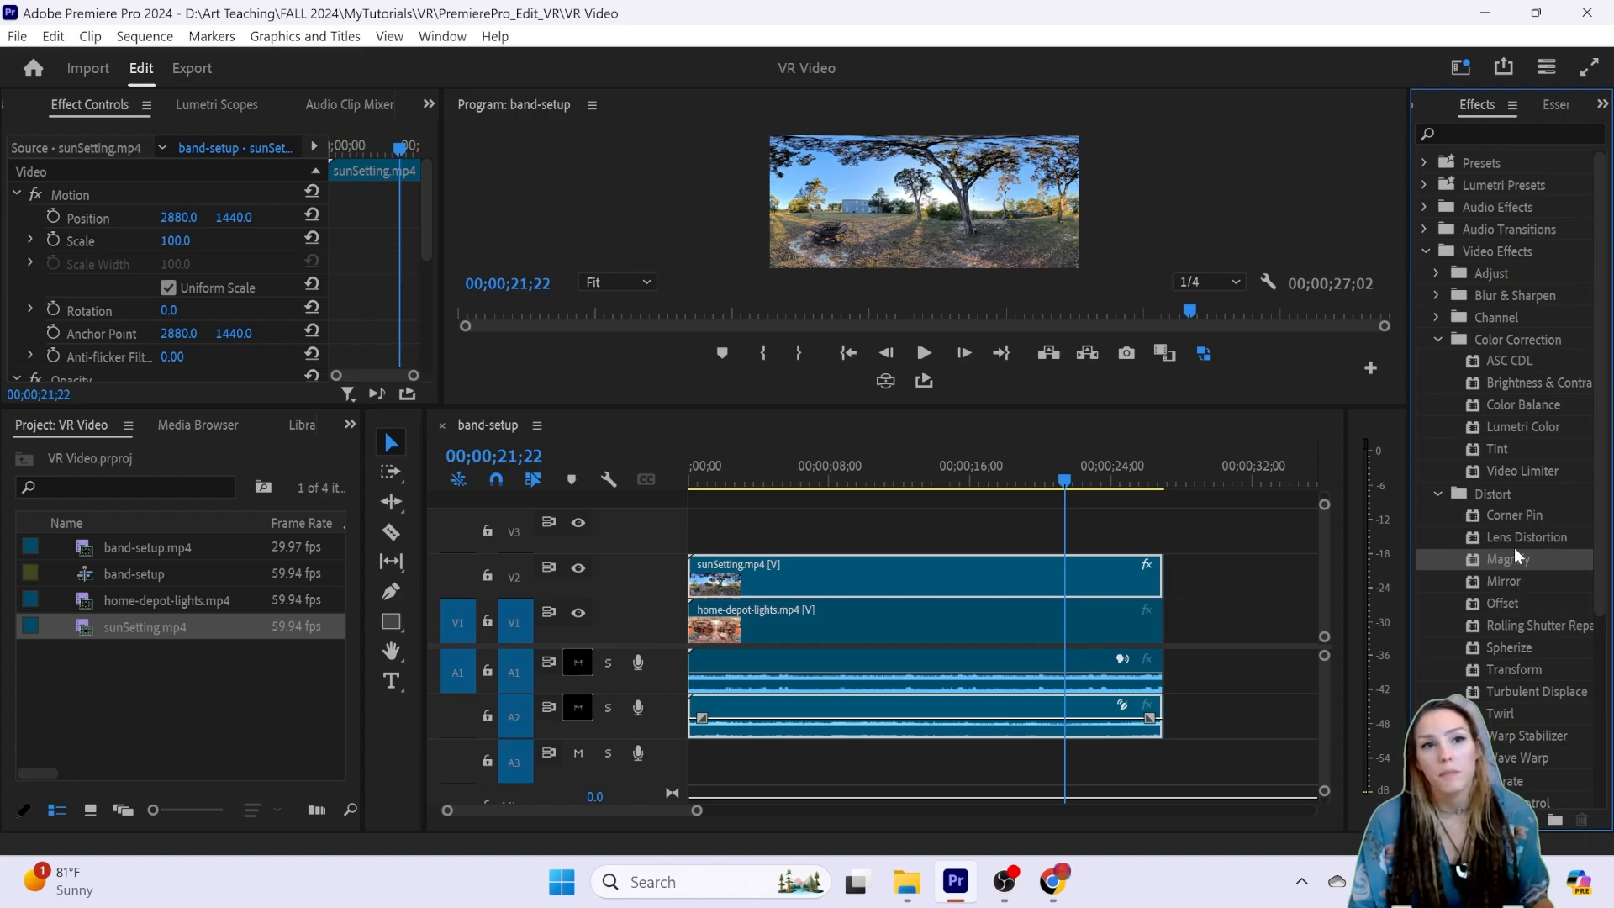
left_click(1534, 541)
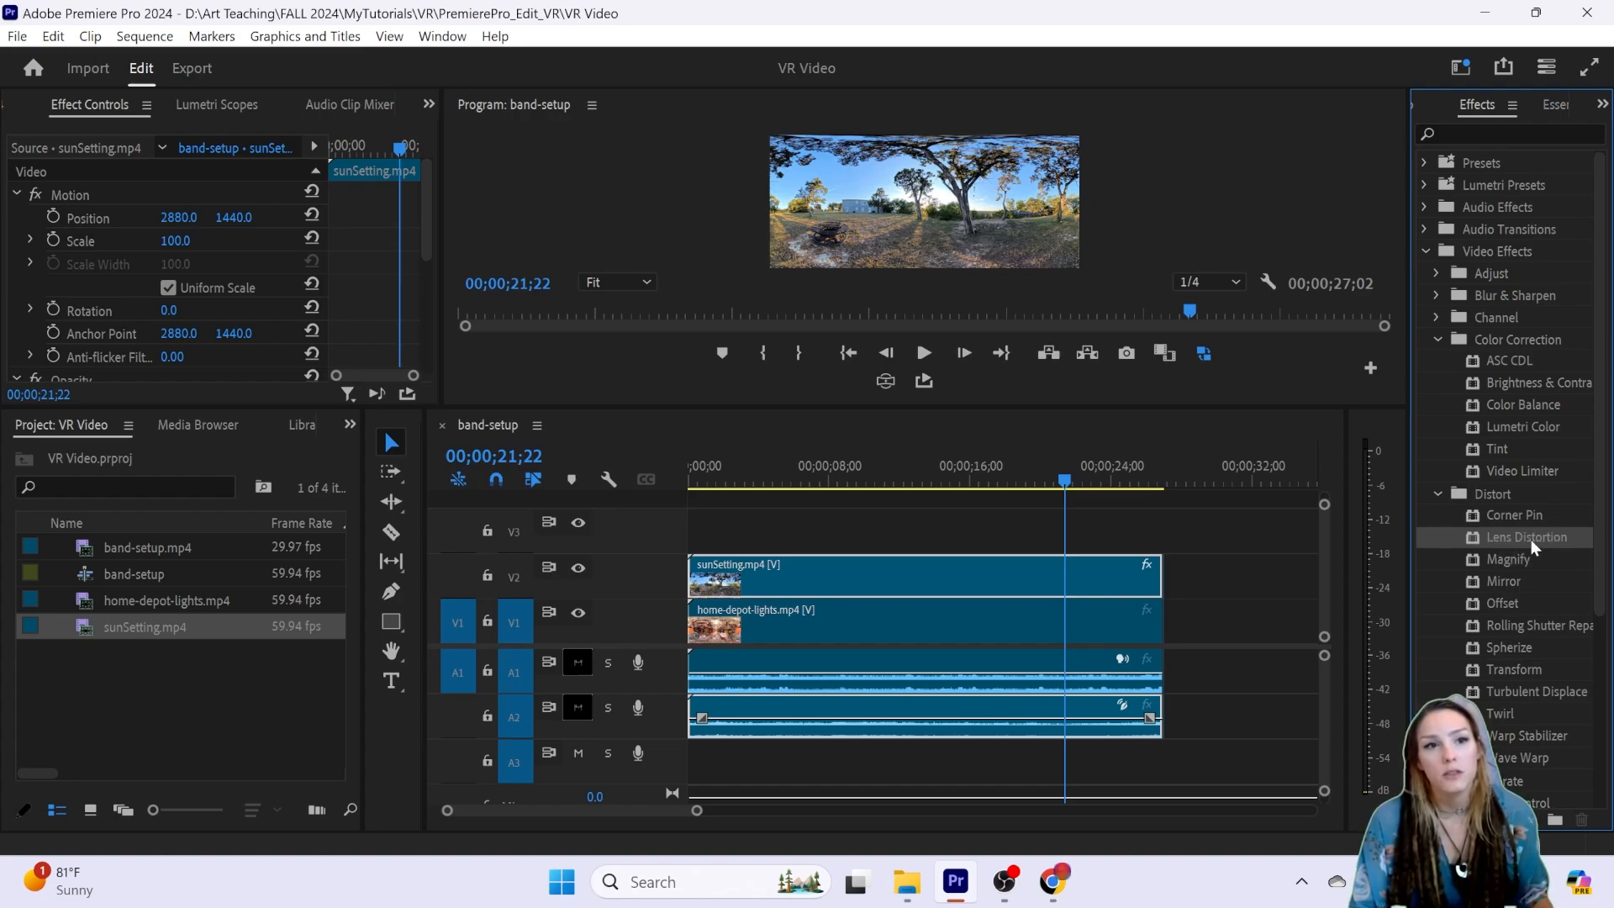
left_click(1503, 581)
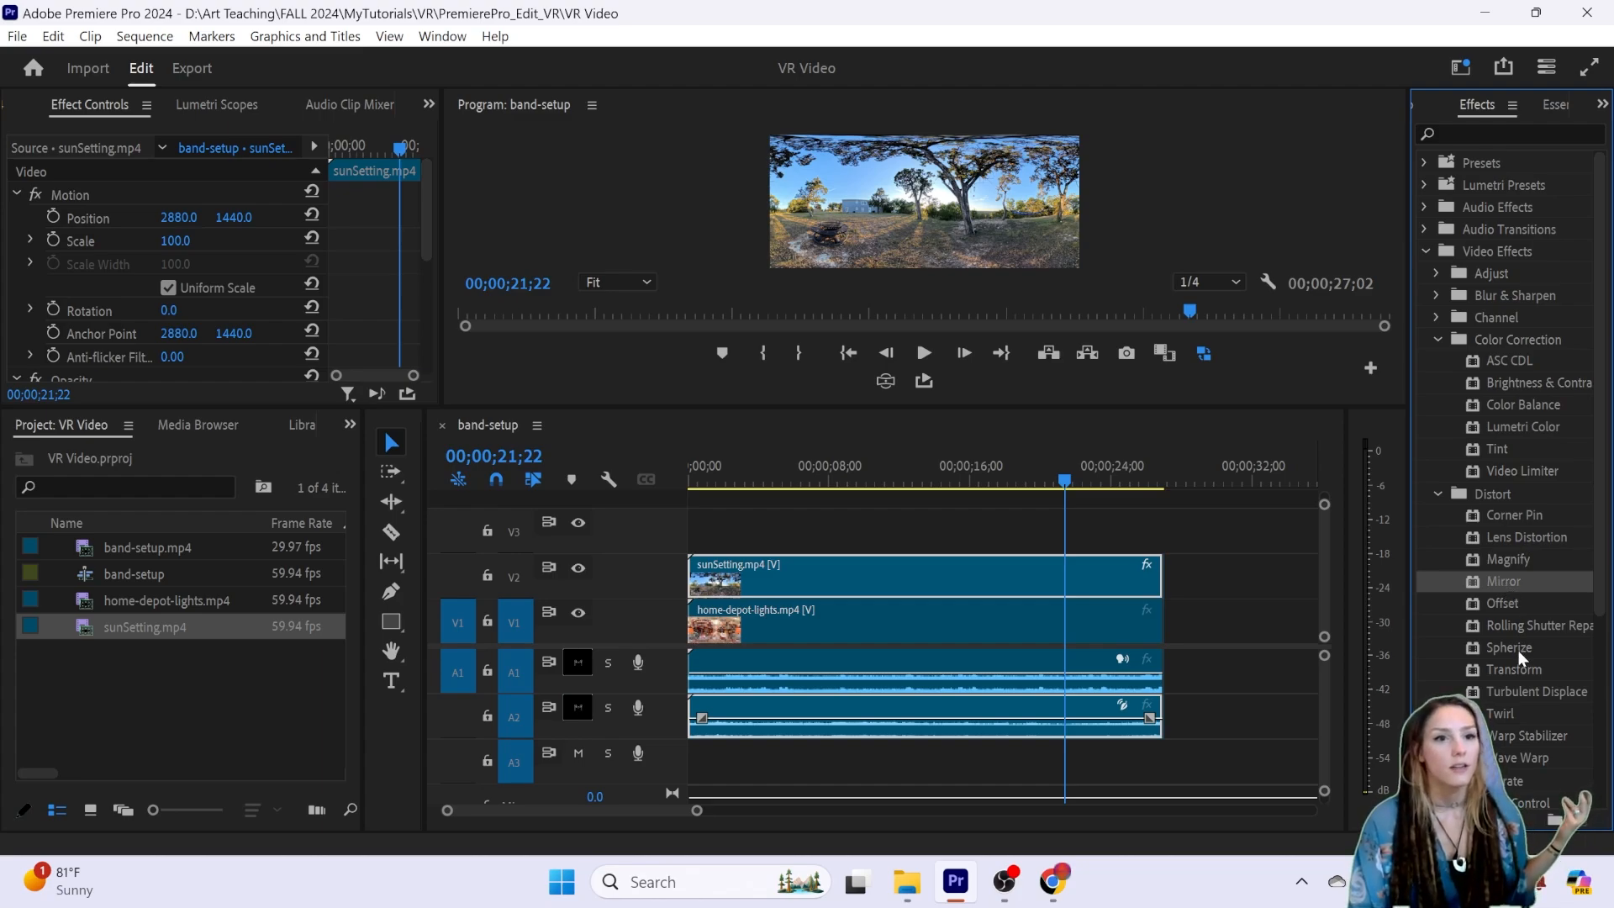
left_click(1511, 692)
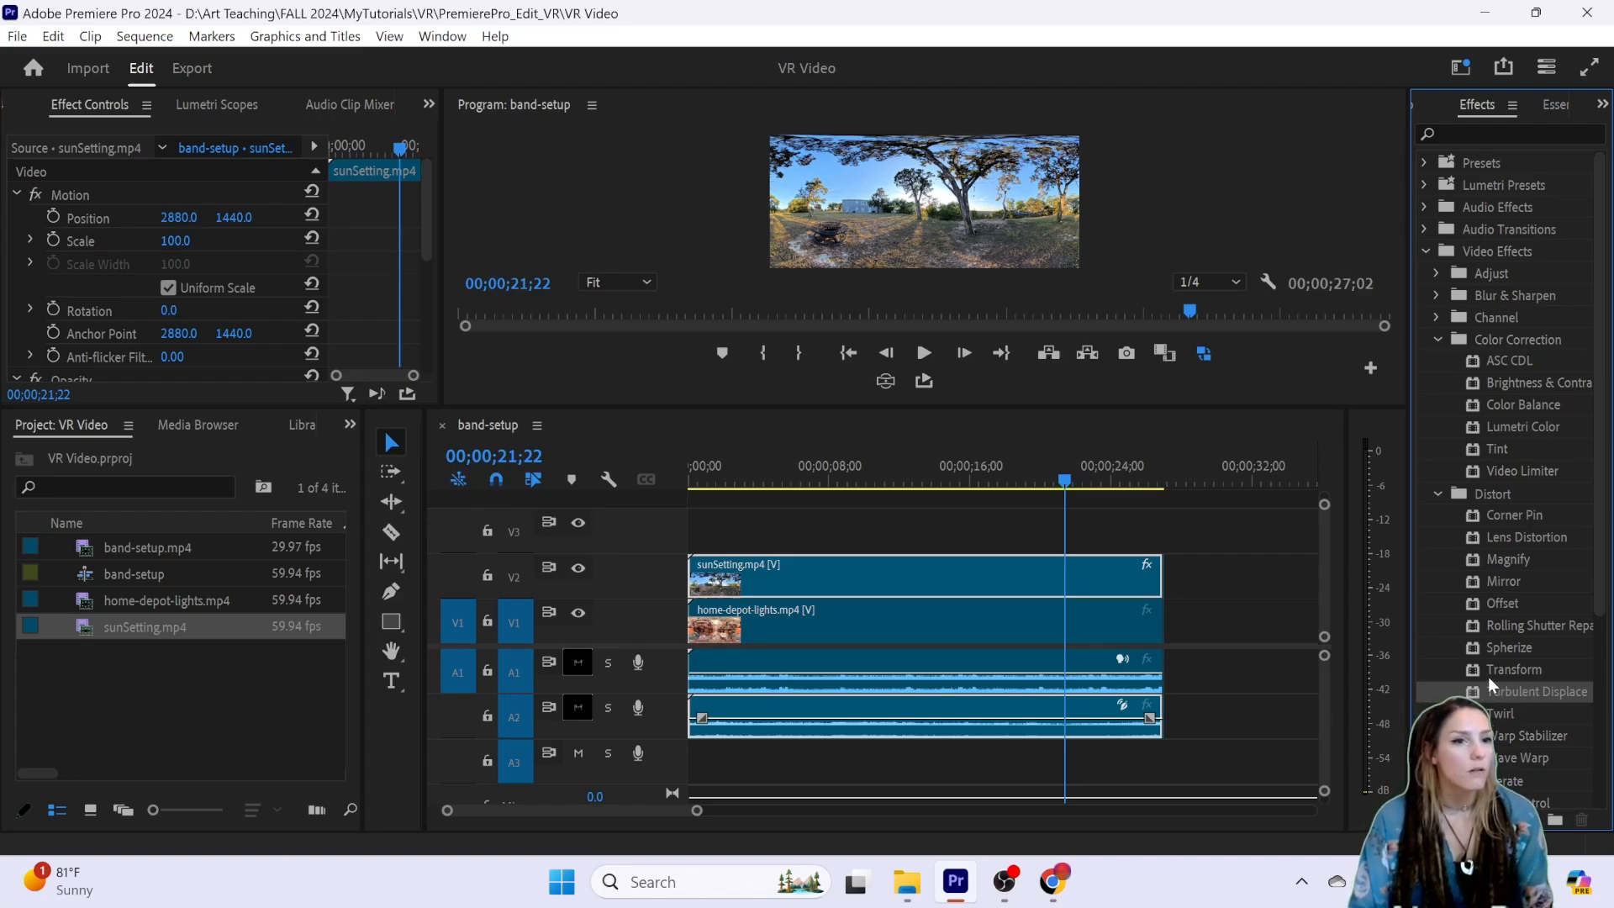
Step: Try the Turbulent Displace effect directly on the sunSetting.mp4 clip and examine its settings
left_click_drag(1495, 694, 879, 583)
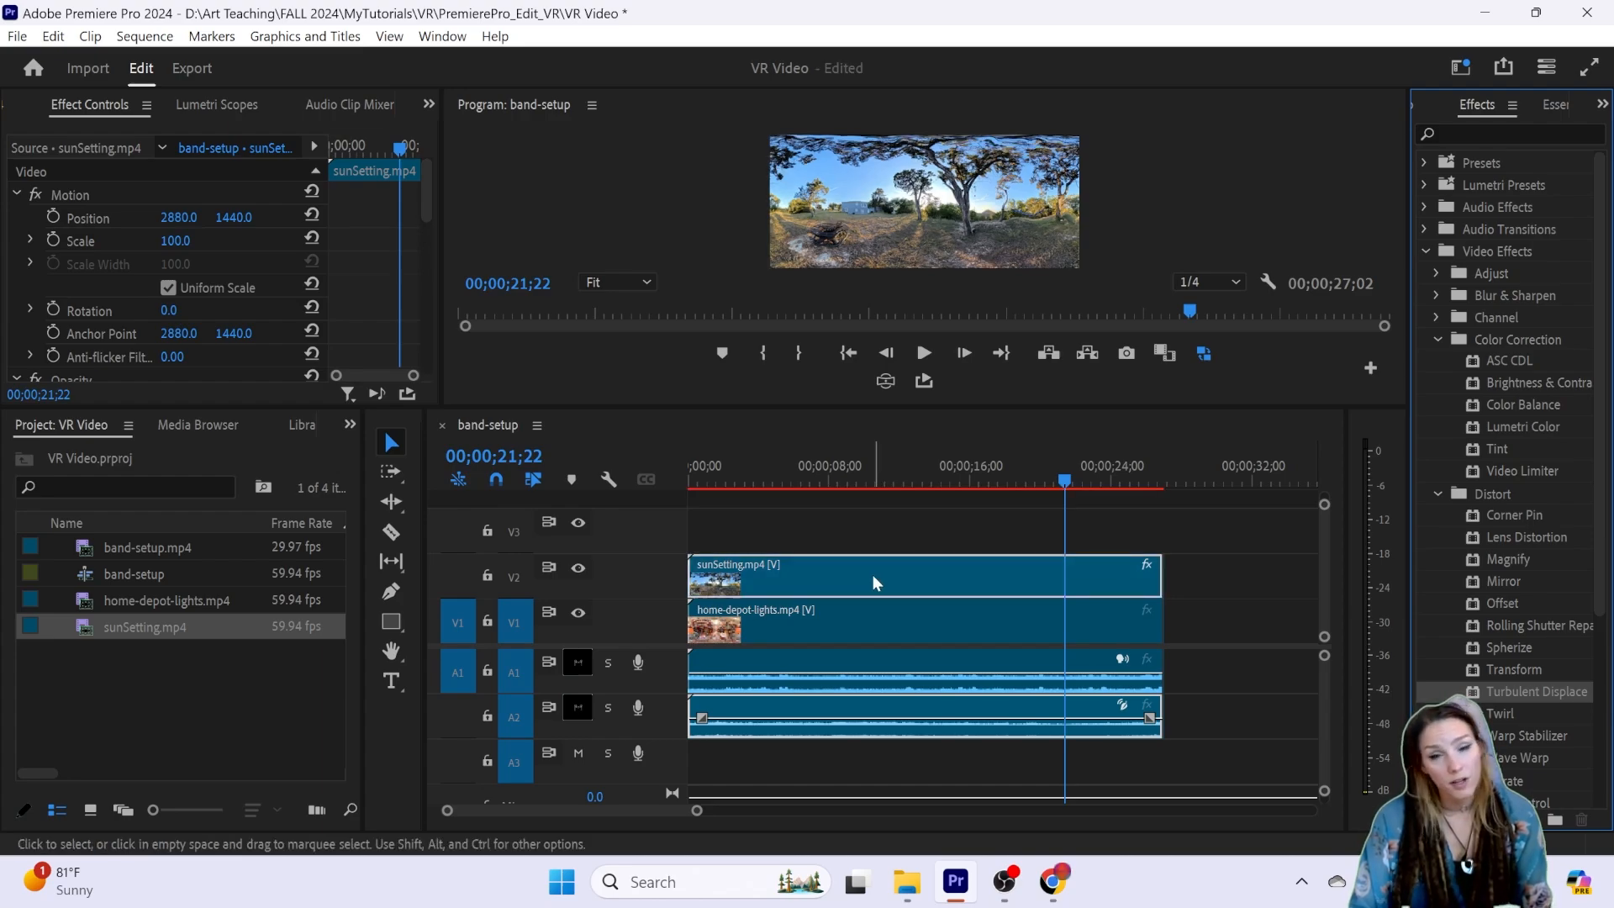
left_click(832, 582)
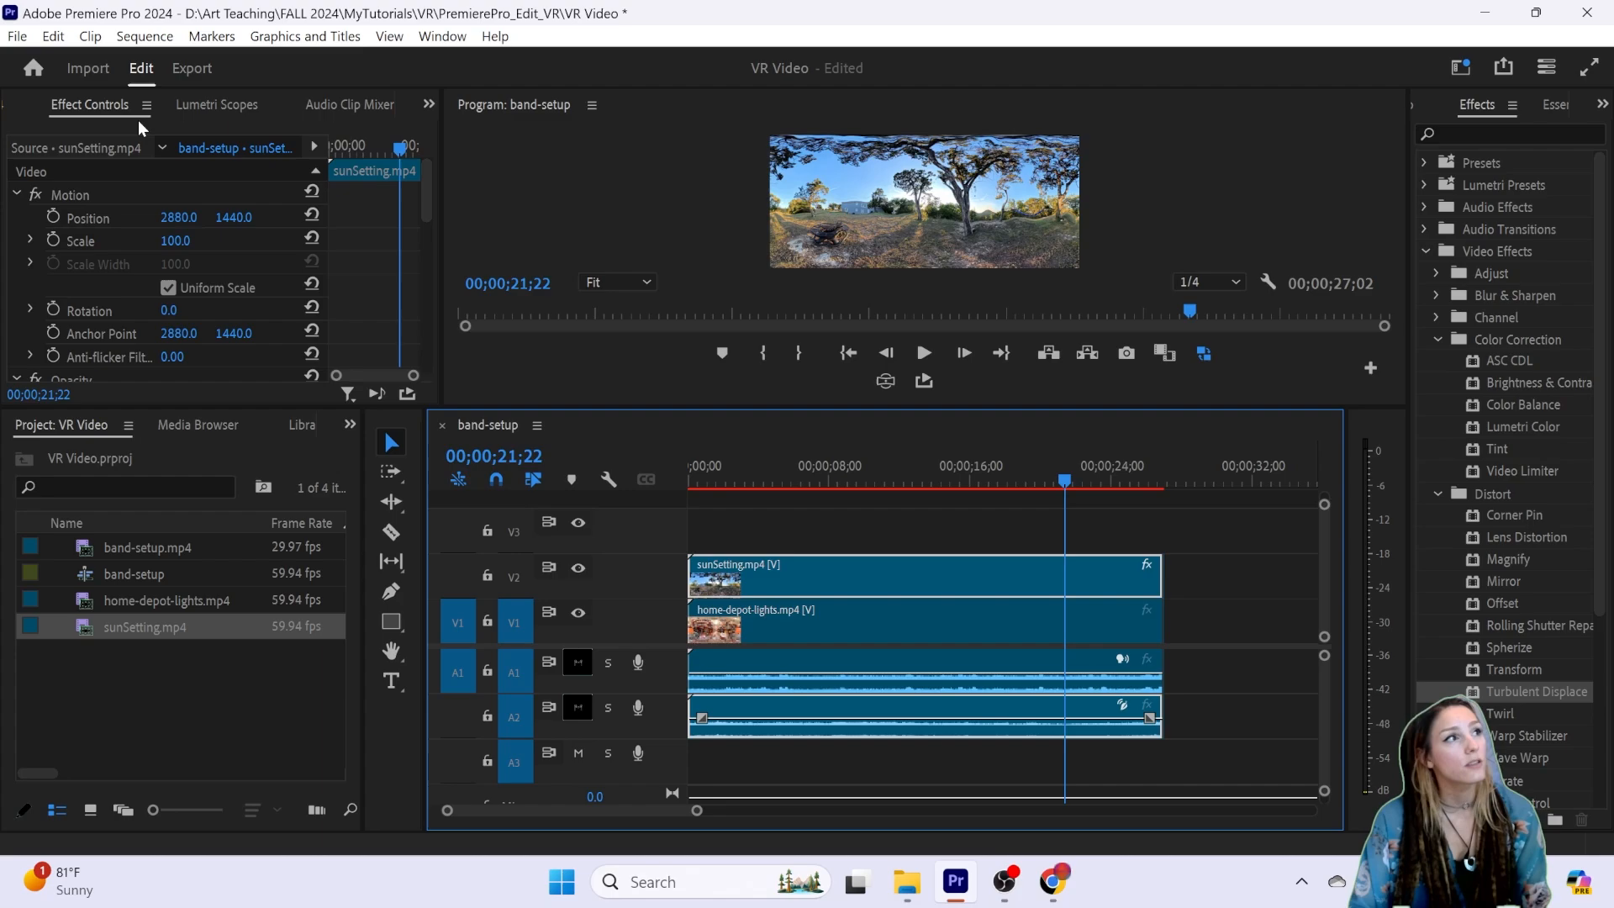
scroll(133, 285, "down", 5)
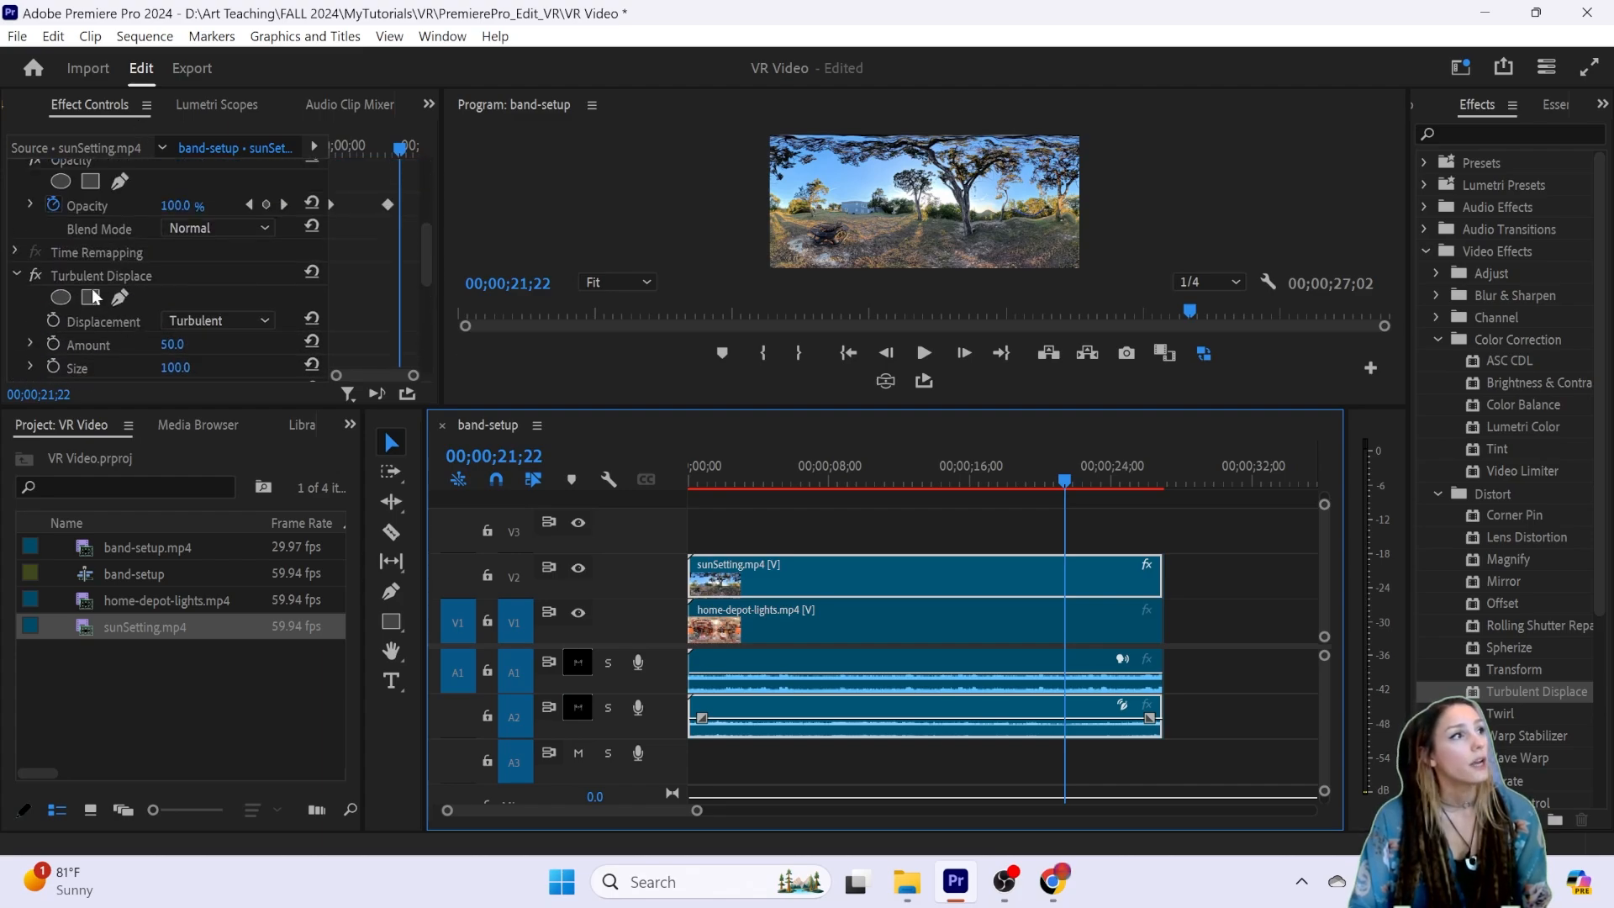
left_click(93, 271)
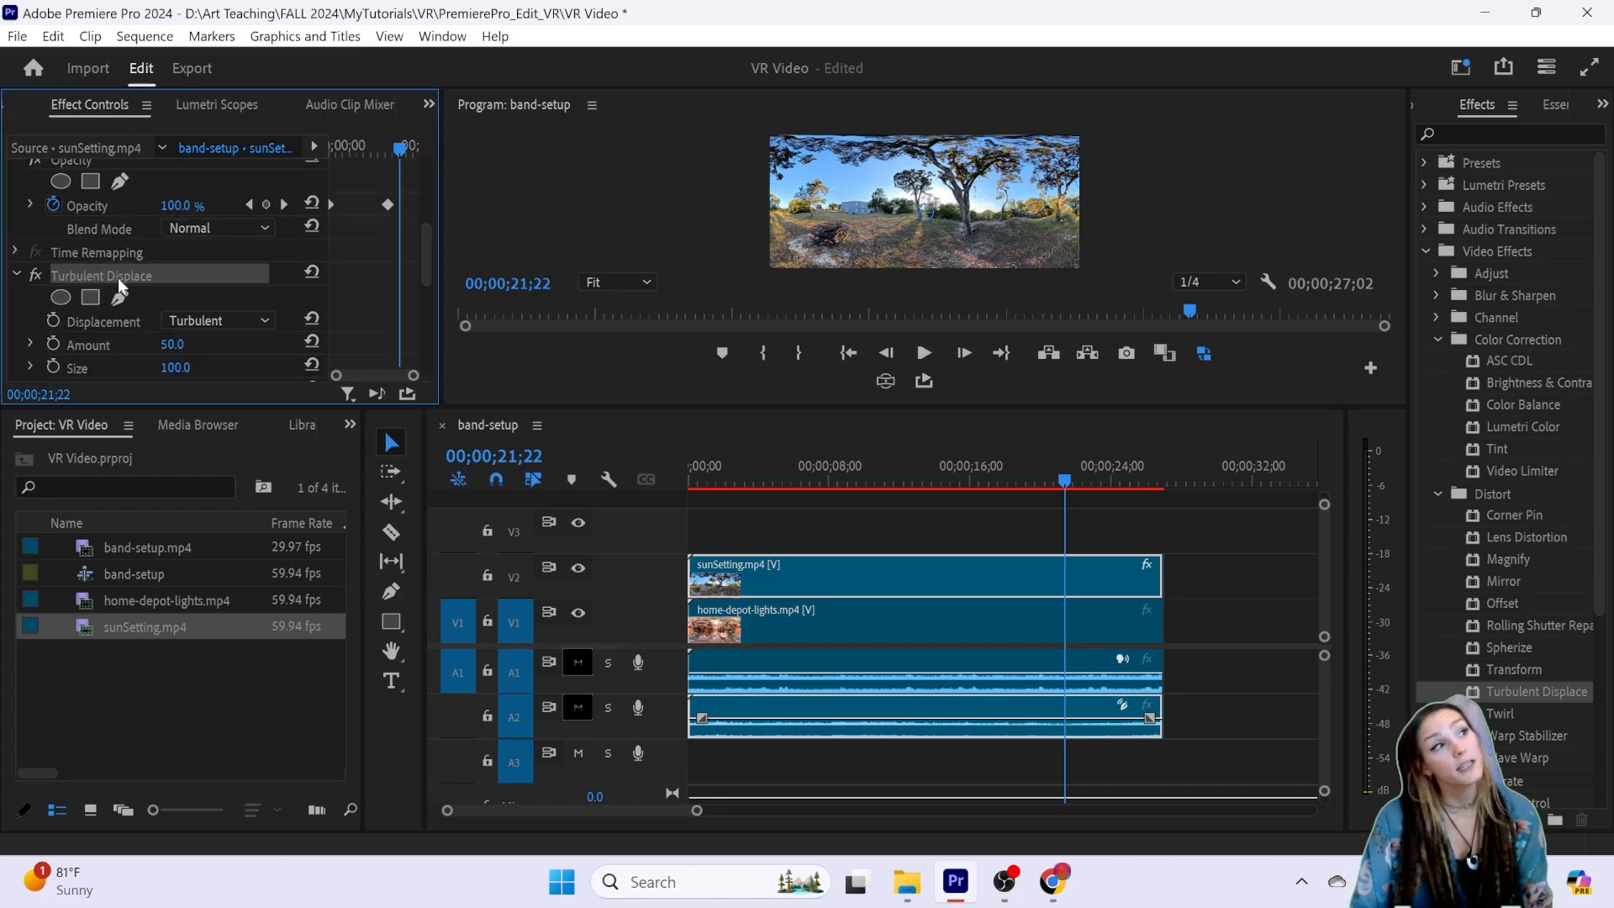
scroll(117, 282, "down", 3)
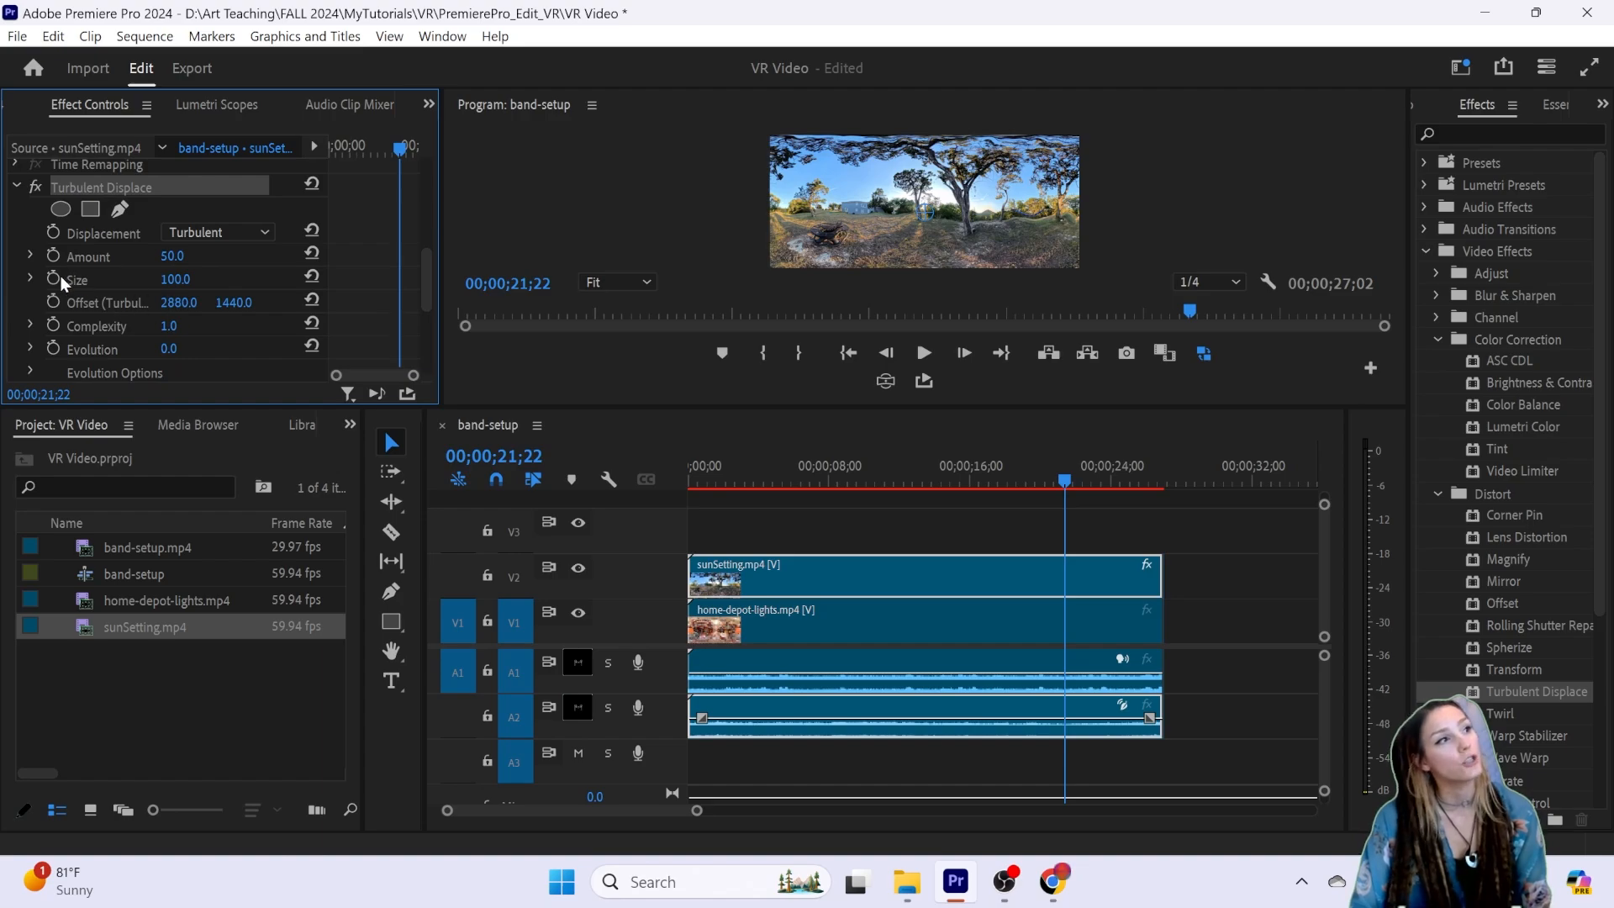
scroll(118, 286, "down", 2)
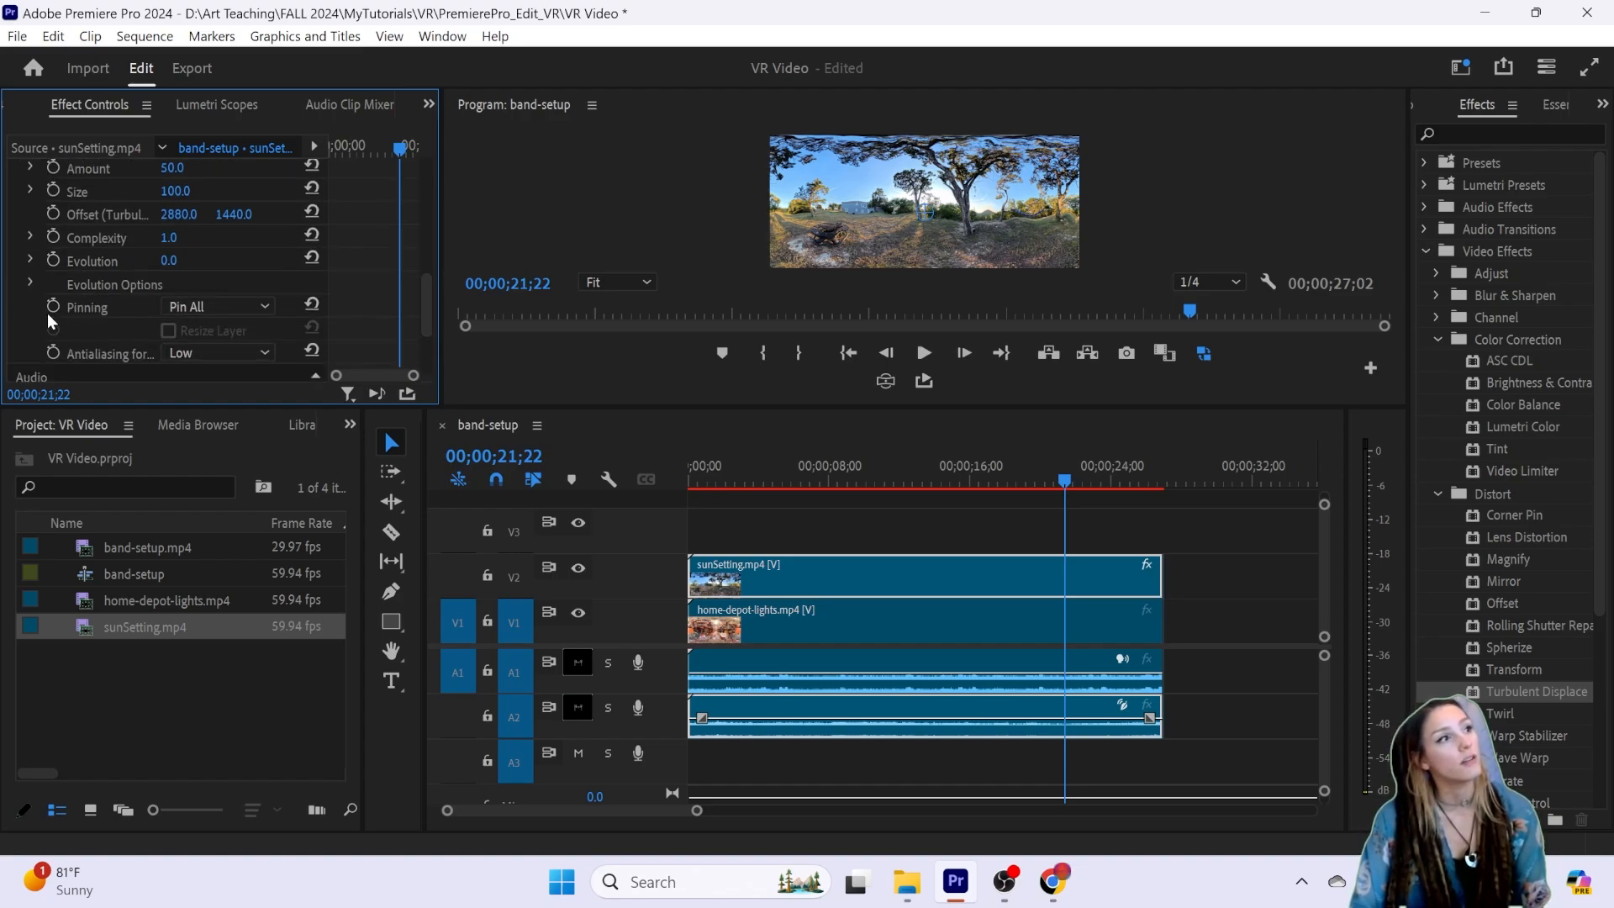
scroll(76, 300, "up", 5)
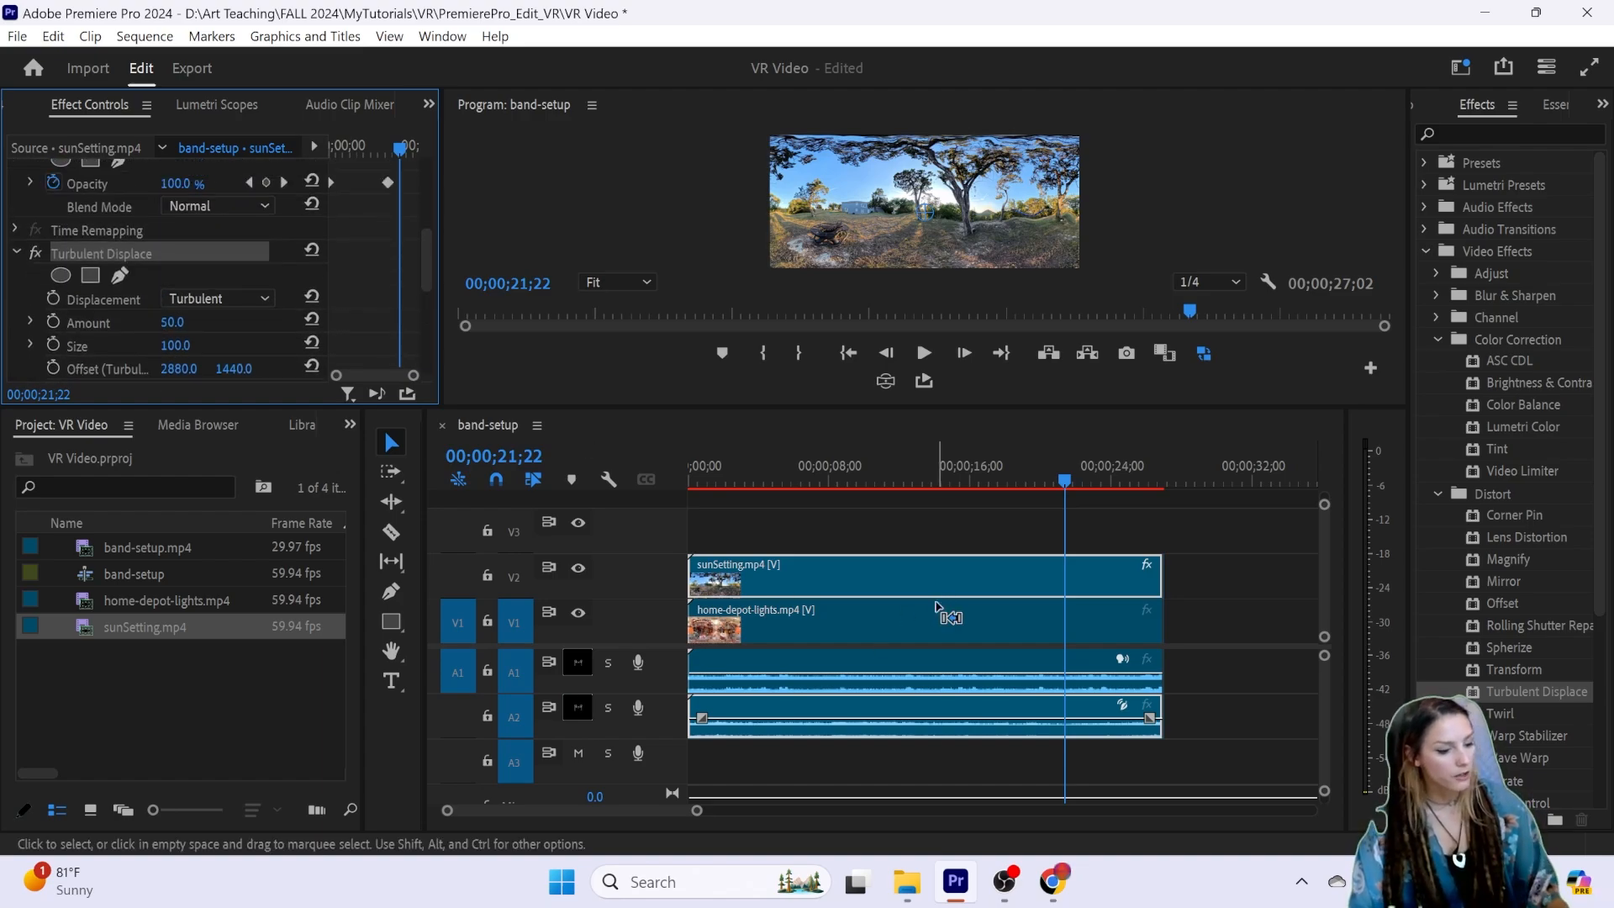
key("ctrl+z")
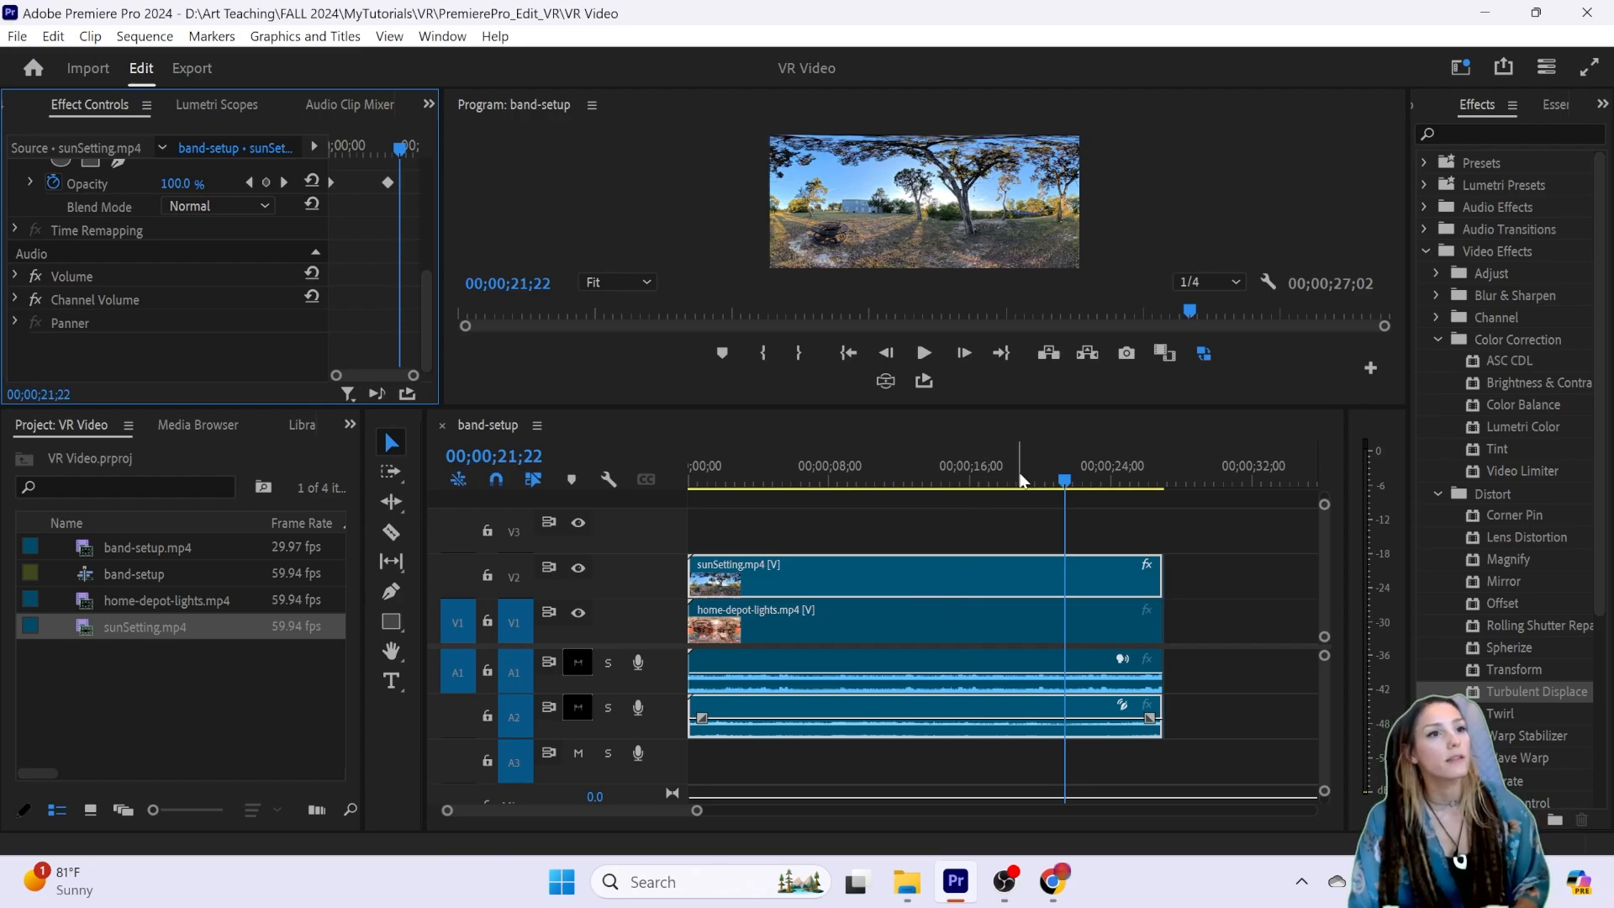
Step: Return the playhead to the sequence start and create a 5760 × 2880 adjustment layer at 59.94 fps in the project
left_click_drag(1057, 480, 664, 486)
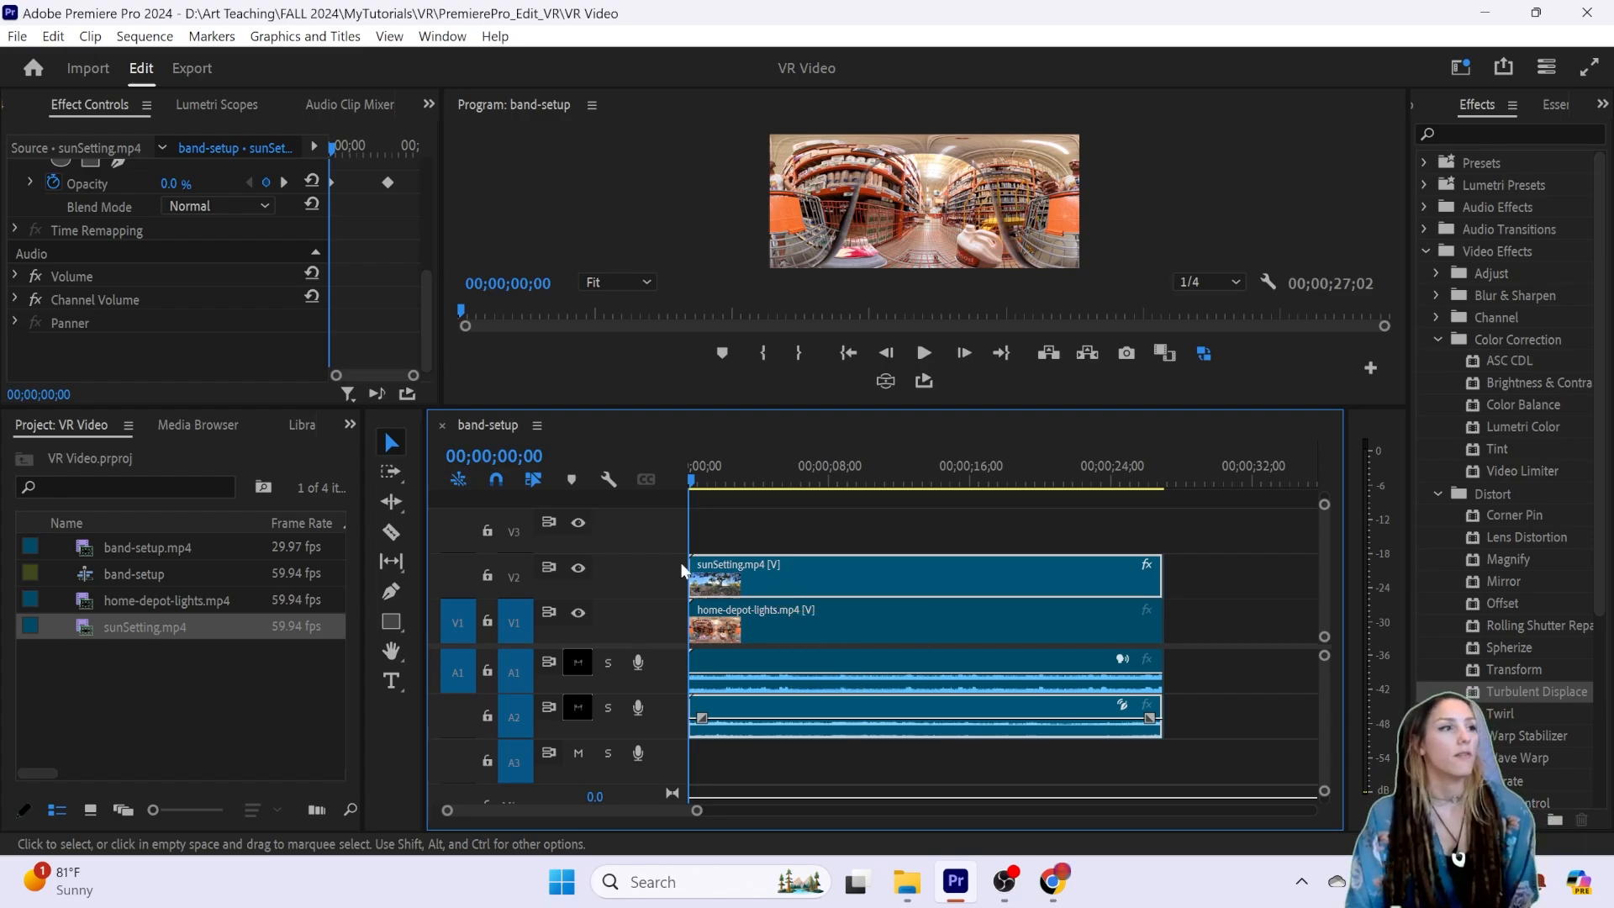
left_click_drag(361, 715, 509, 715)
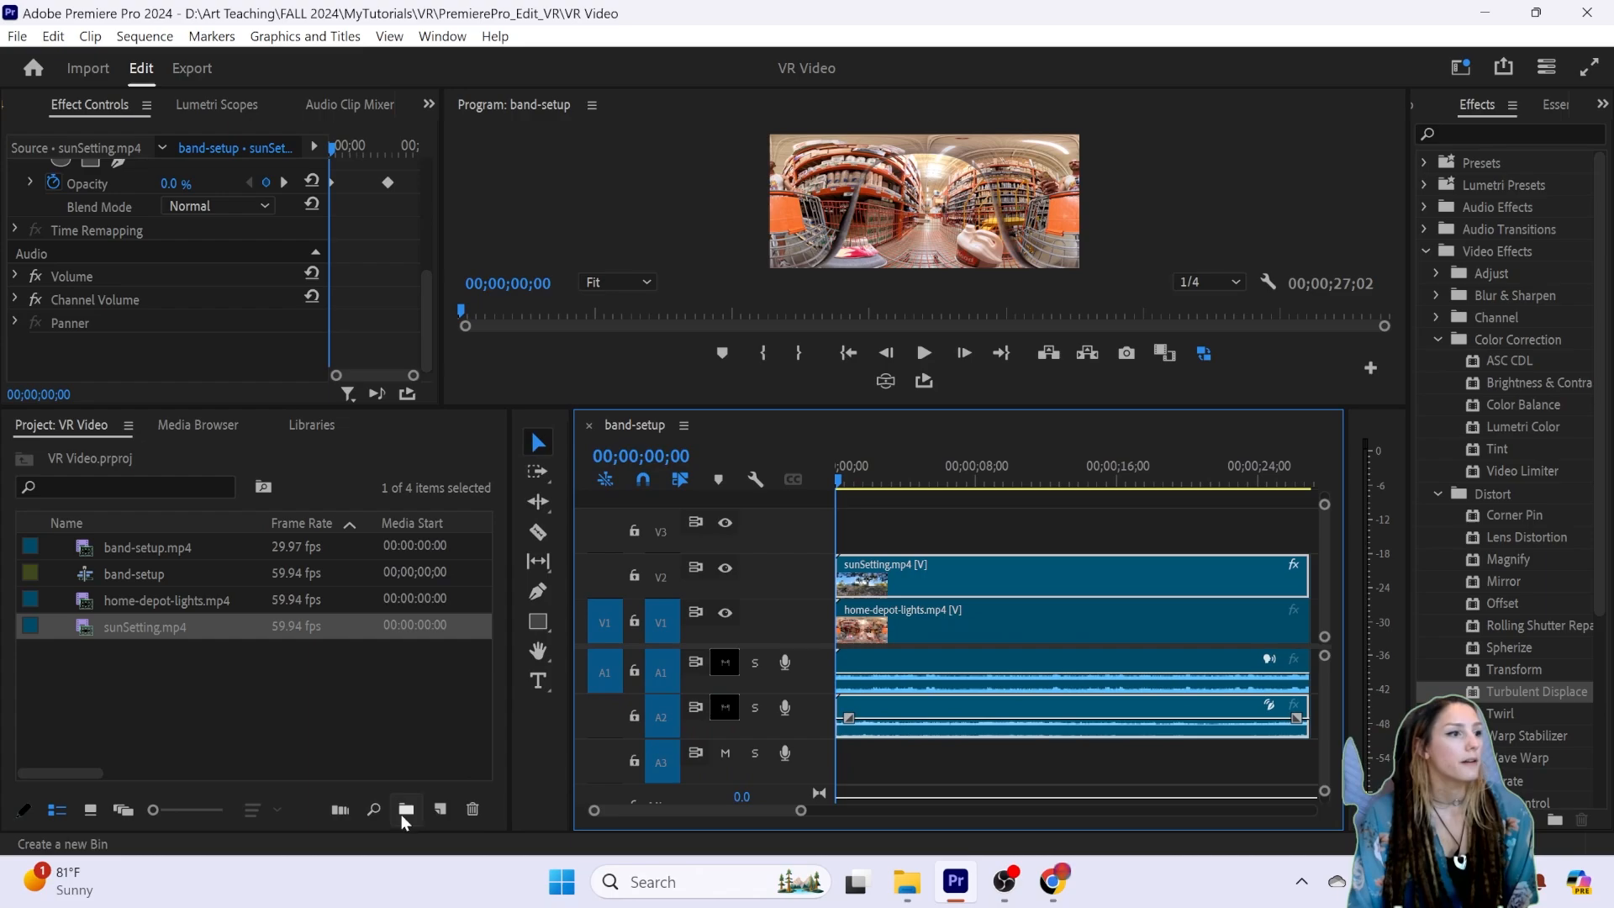
left_click(441, 811)
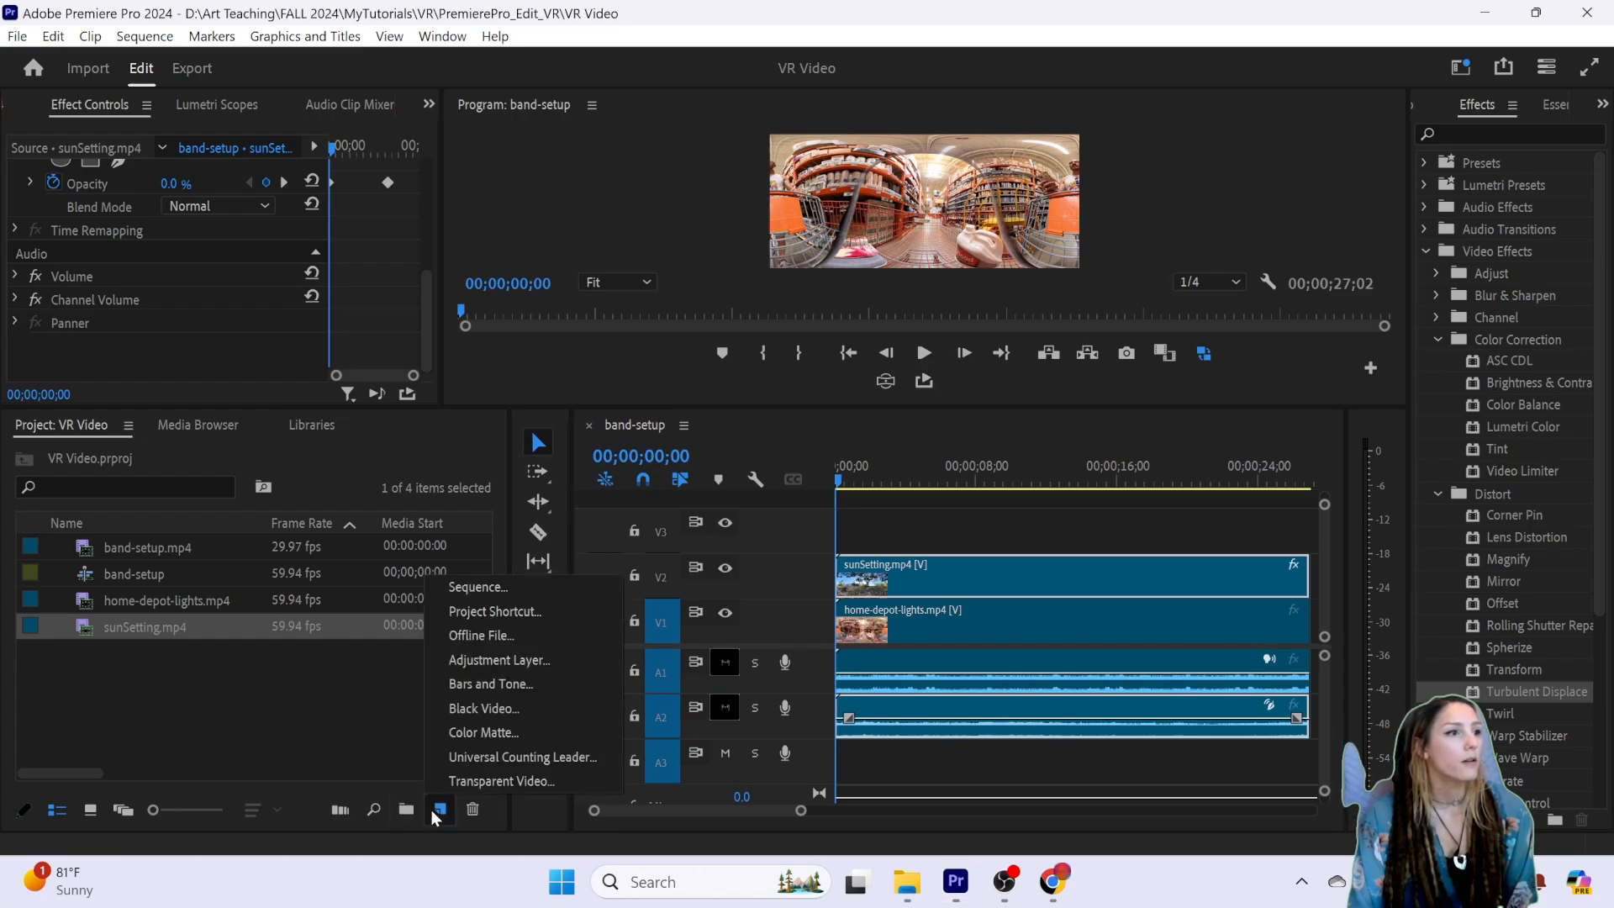
left_click(492, 659)
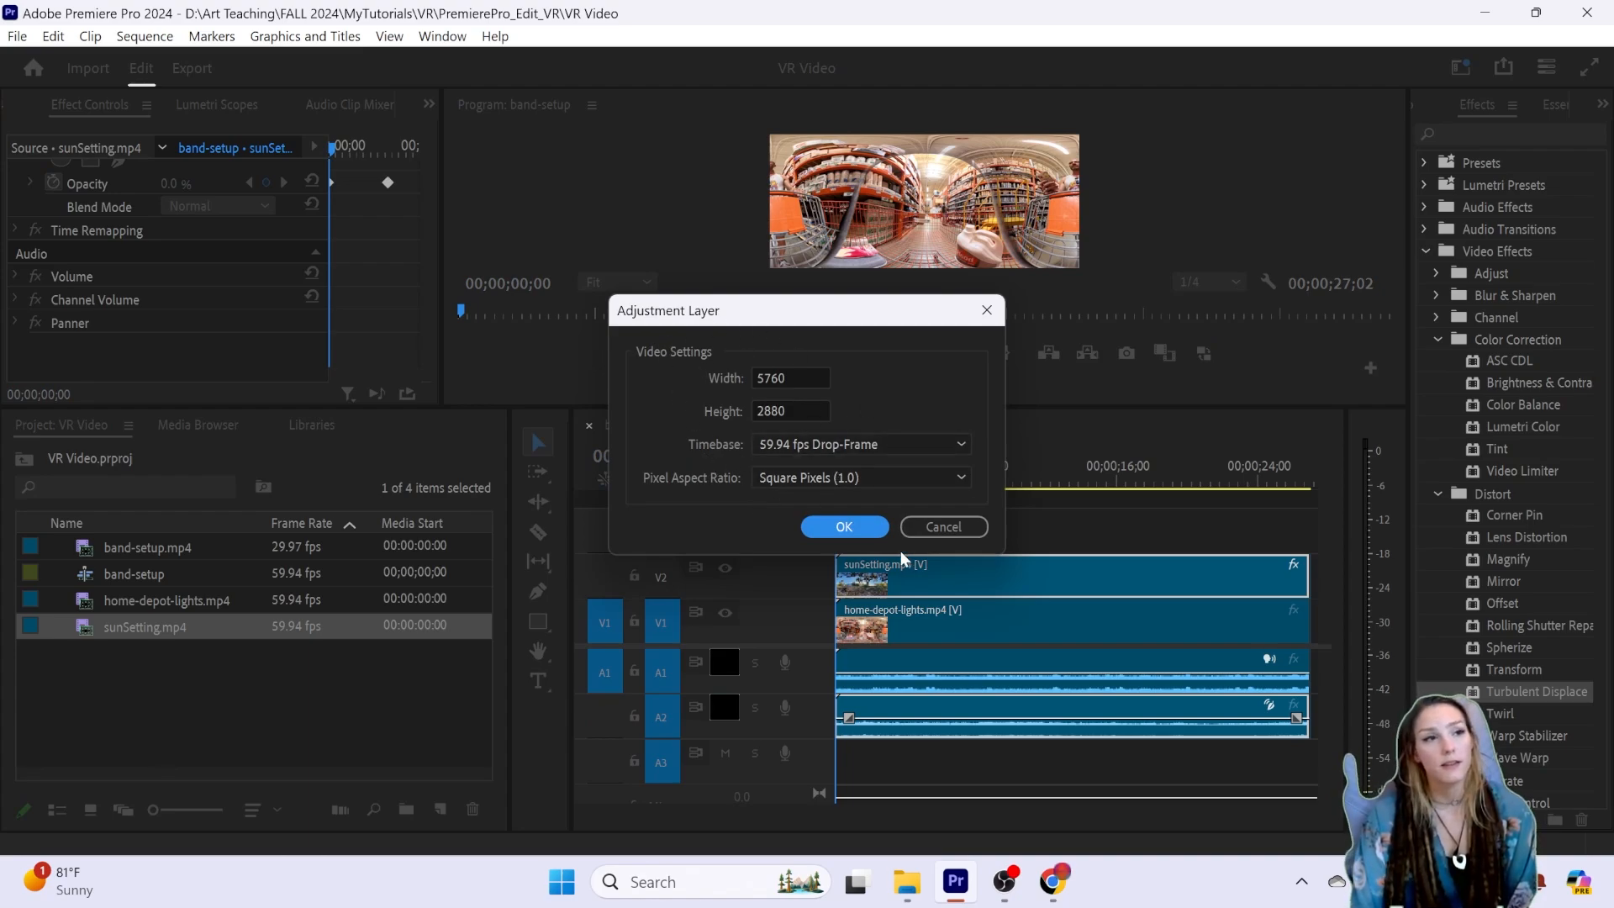
left_click(841, 527)
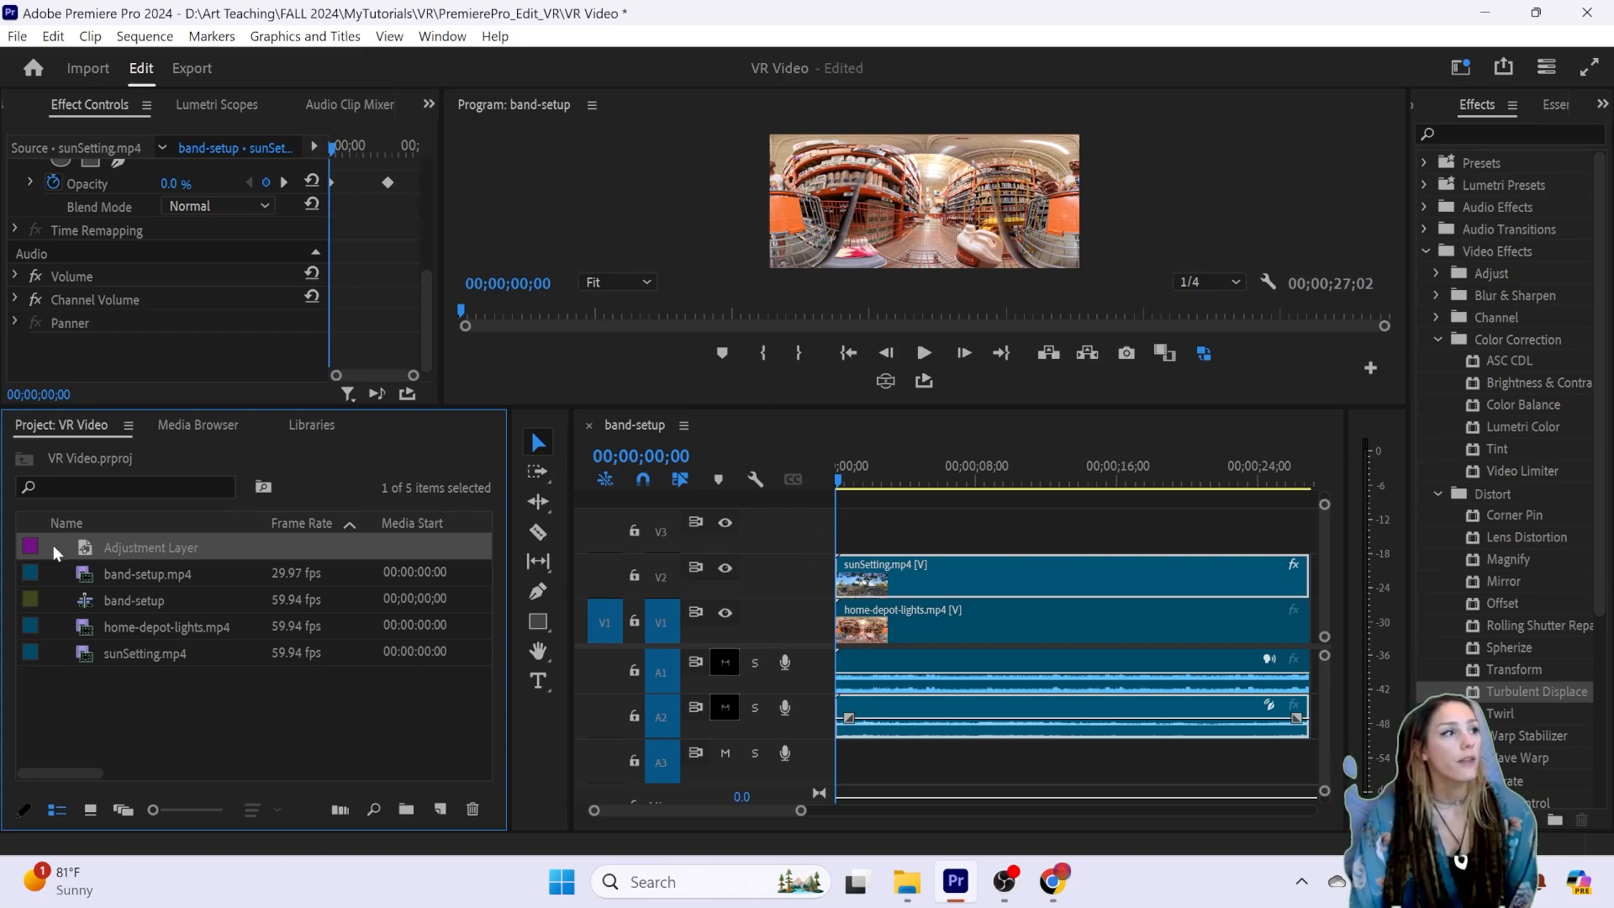
Step: Place the adjustment layer on V2 between the two clips, moving sunSetting.mp4 to V3, and extend it to the clips' full length
left_click_drag(31, 555, 899, 518)
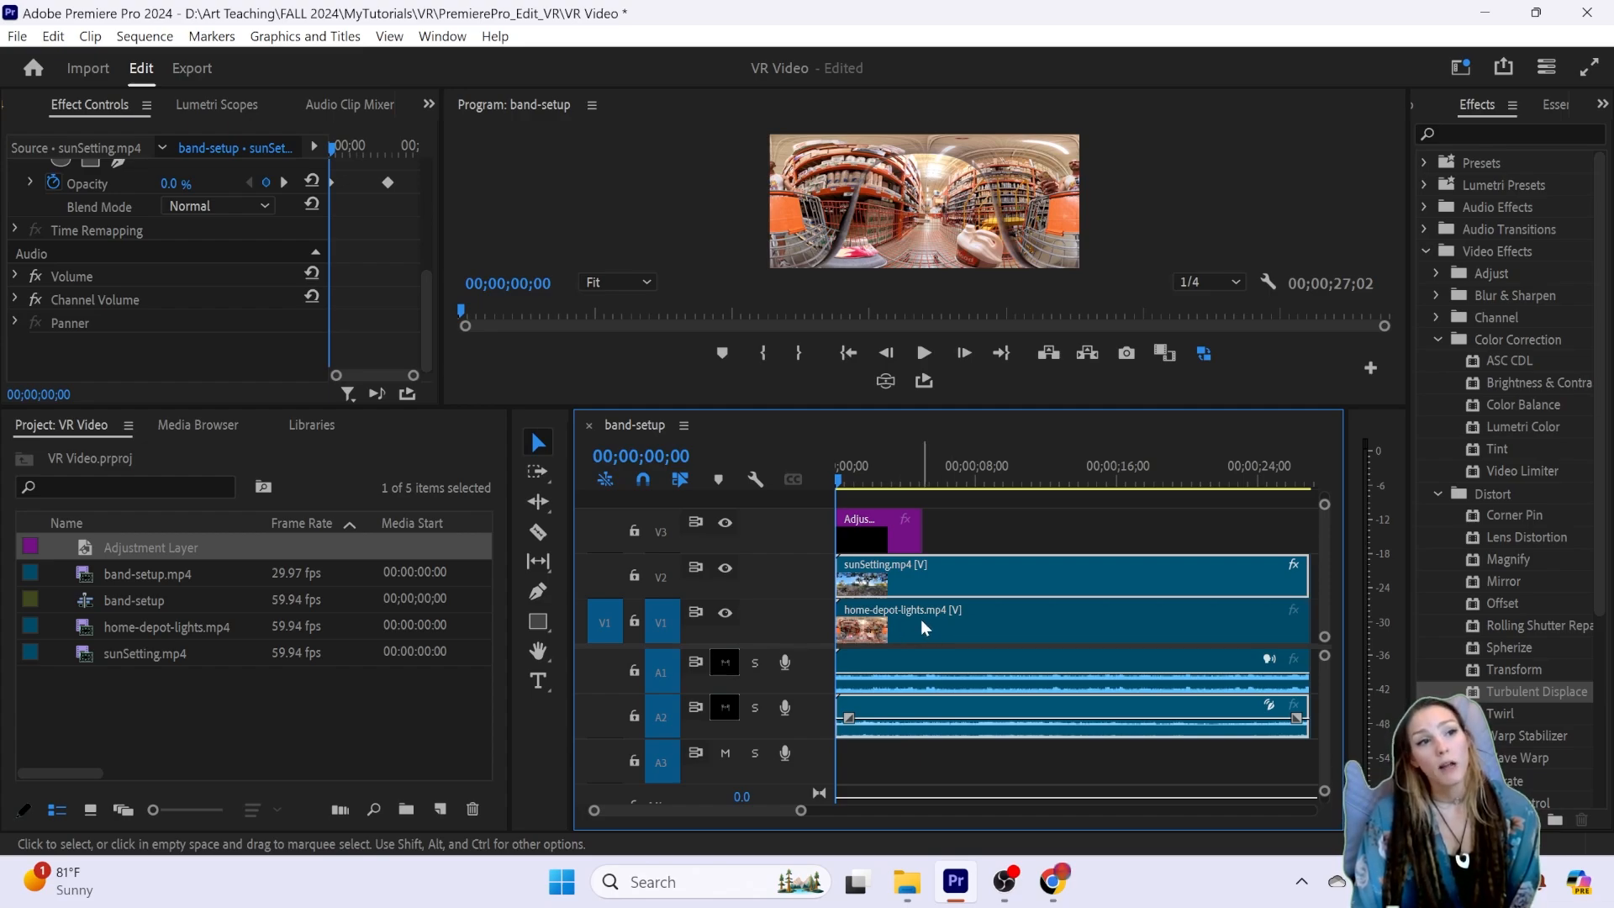
left_click(895, 538)
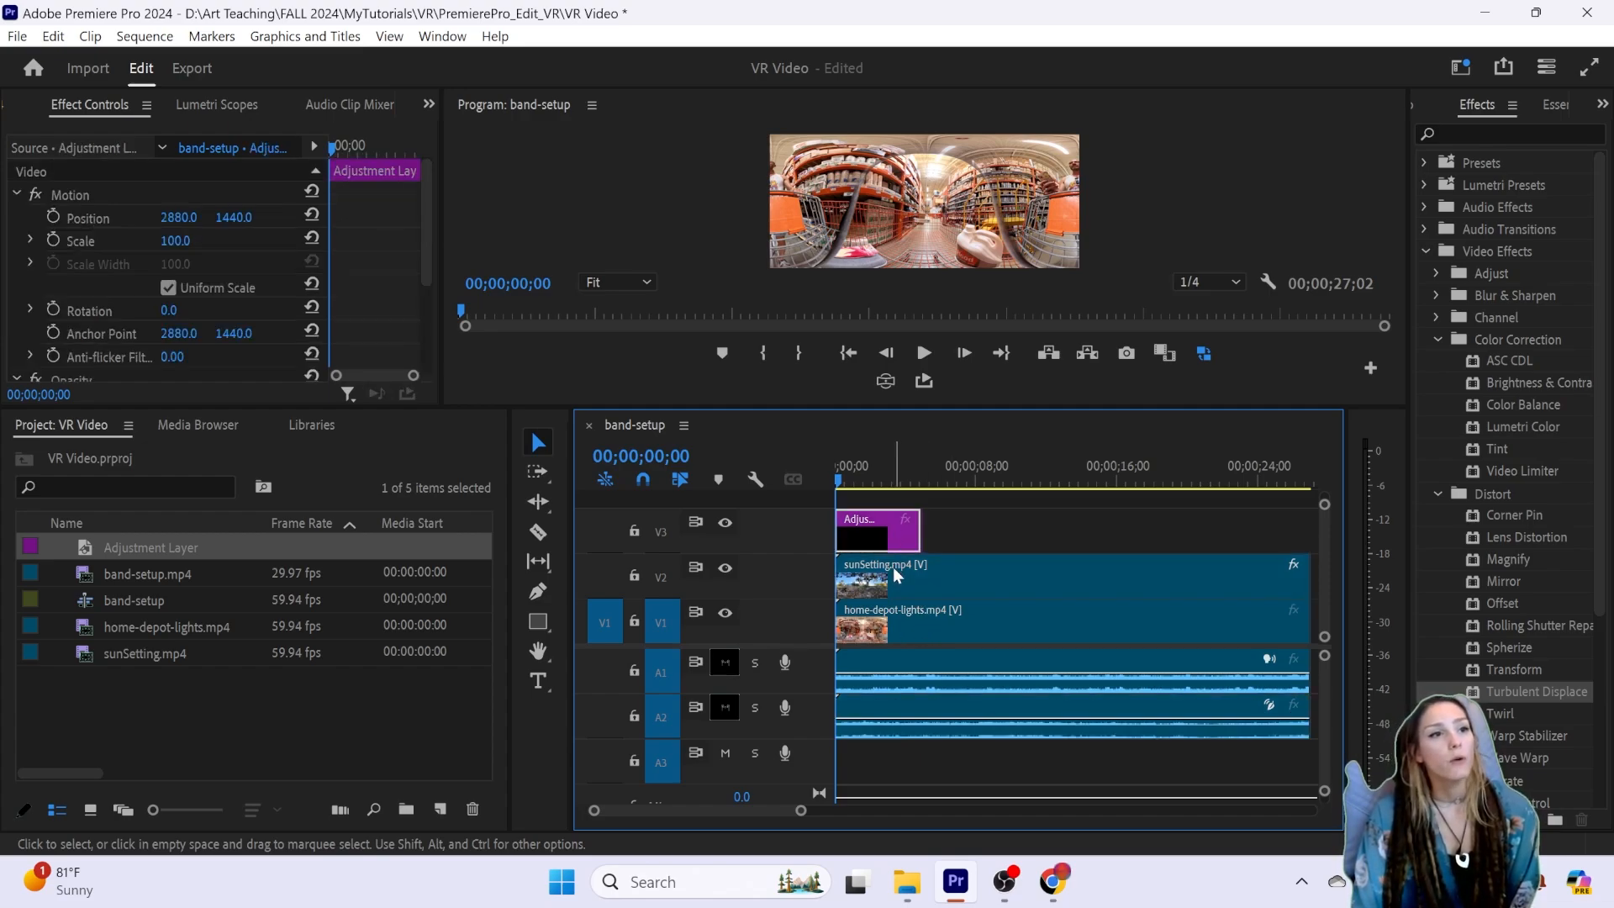
left_click_drag(893, 567, 1024, 531)
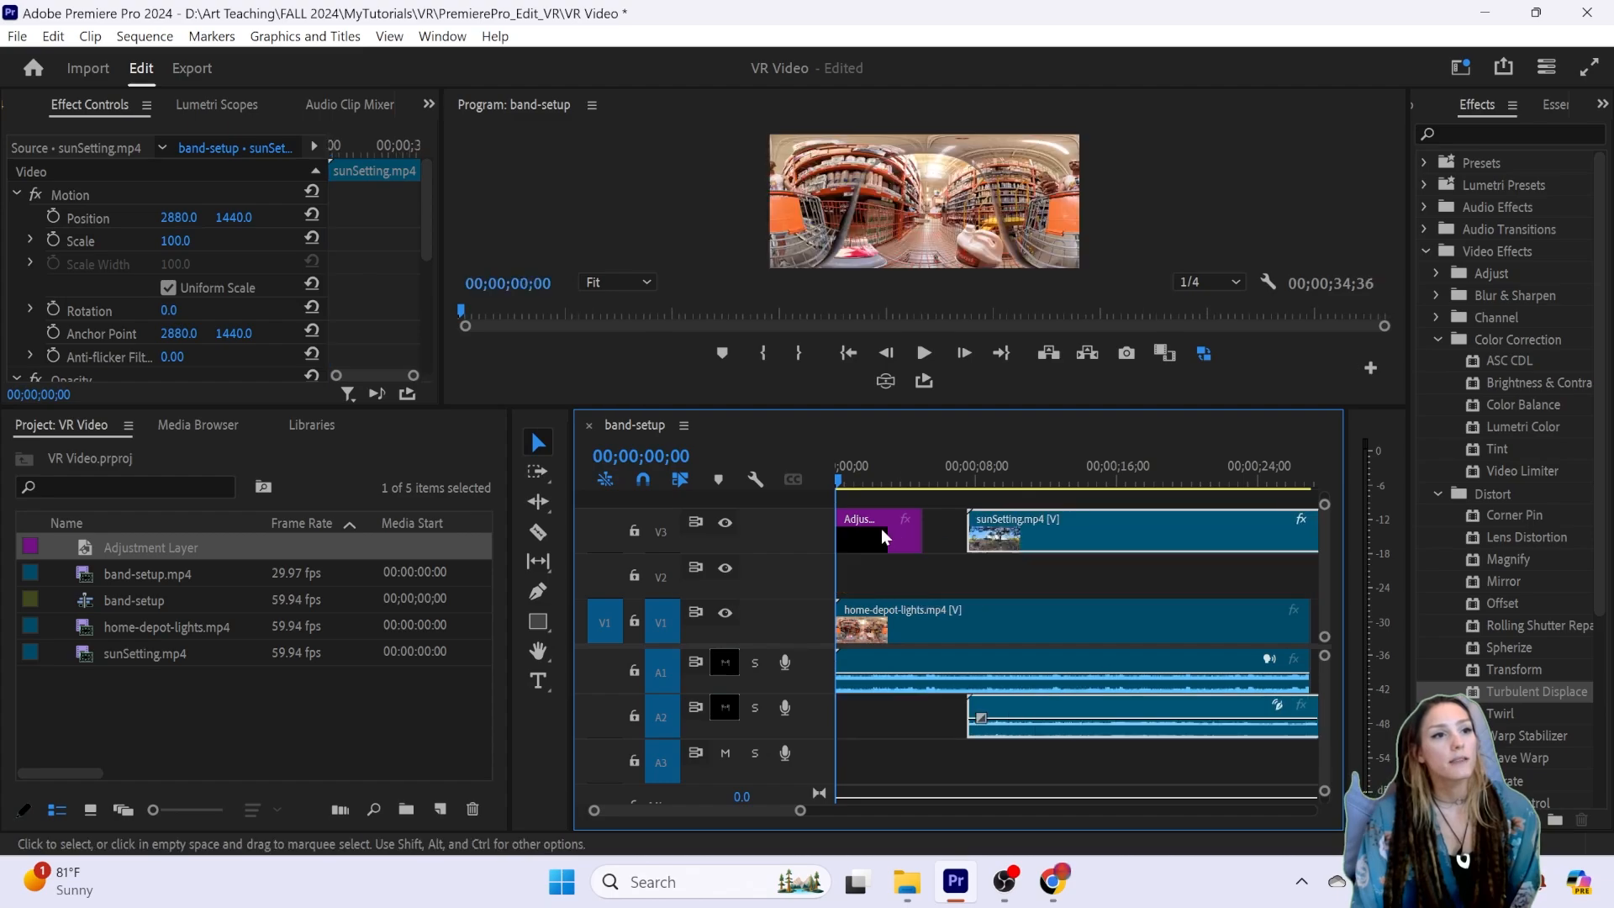
left_click_drag(883, 536, 883, 577)
left_click_drag(1063, 538, 869, 543)
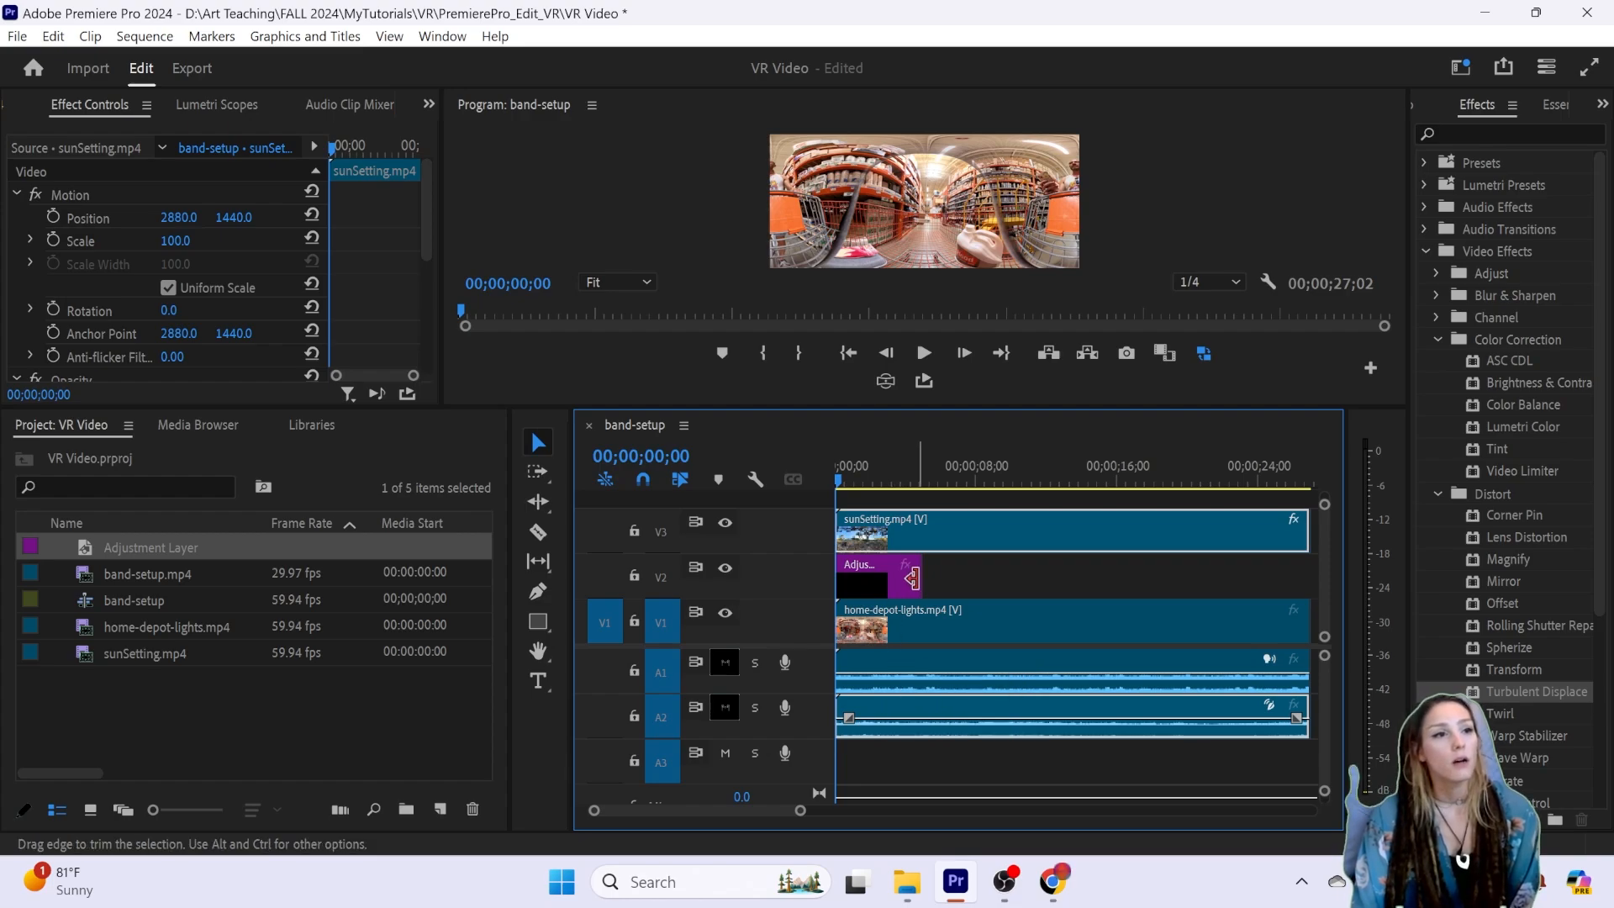
left_click_drag(913, 579, 1056, 587)
scroll(1044, 590, "up", 3)
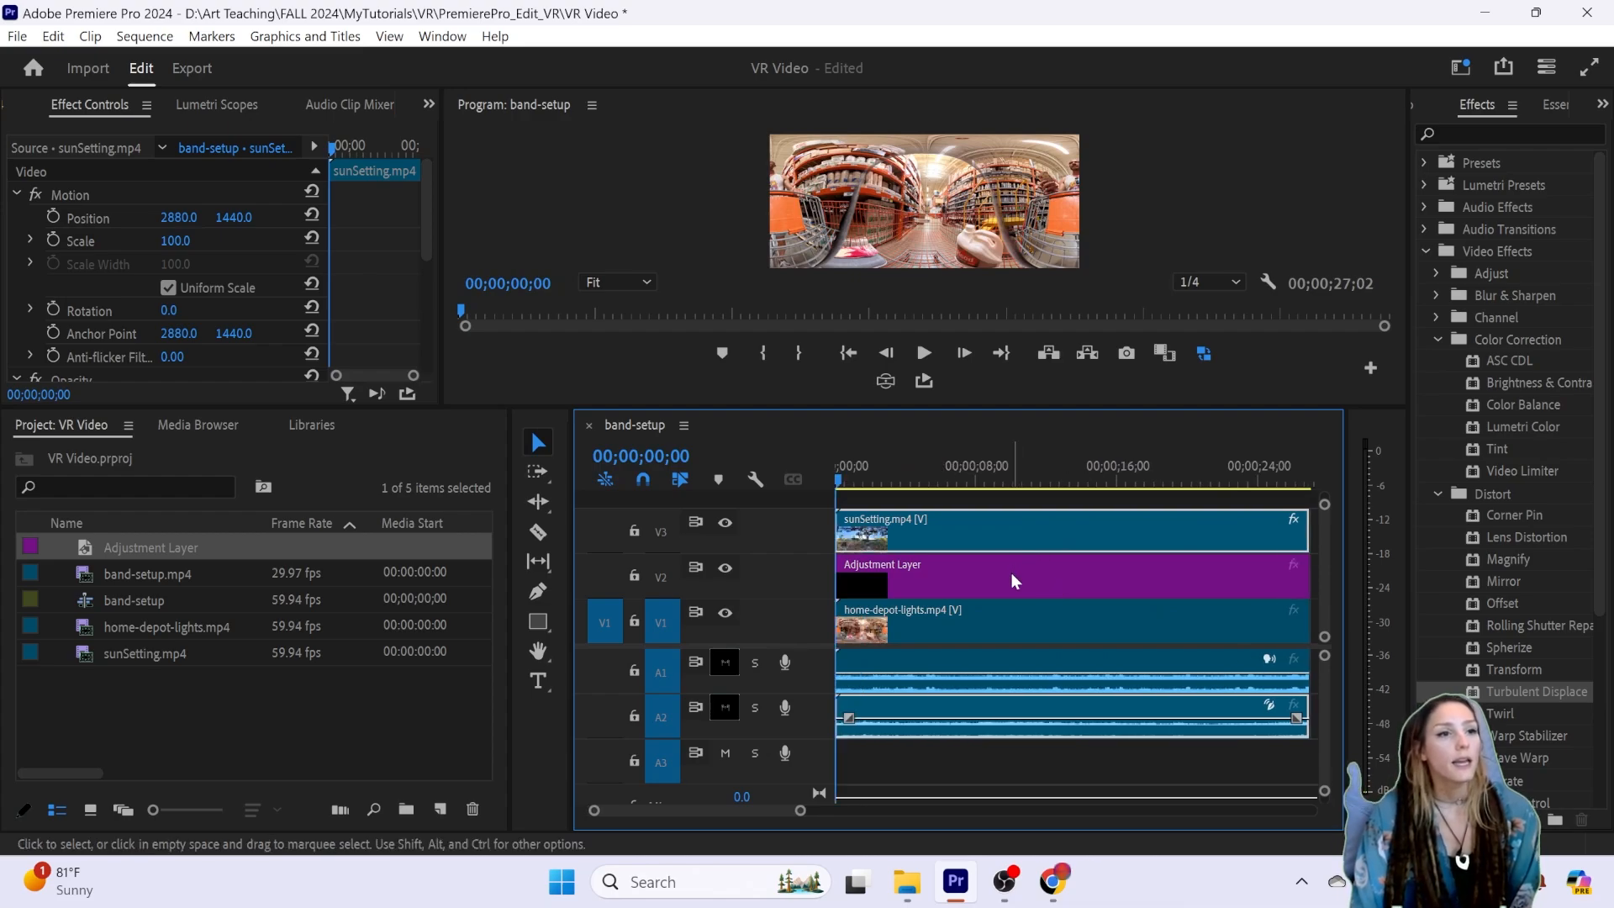
Step: Apply Turbulent Displace to the adjustment layer and compare the picture with track V2 hidden and shown
left_click(1013, 577)
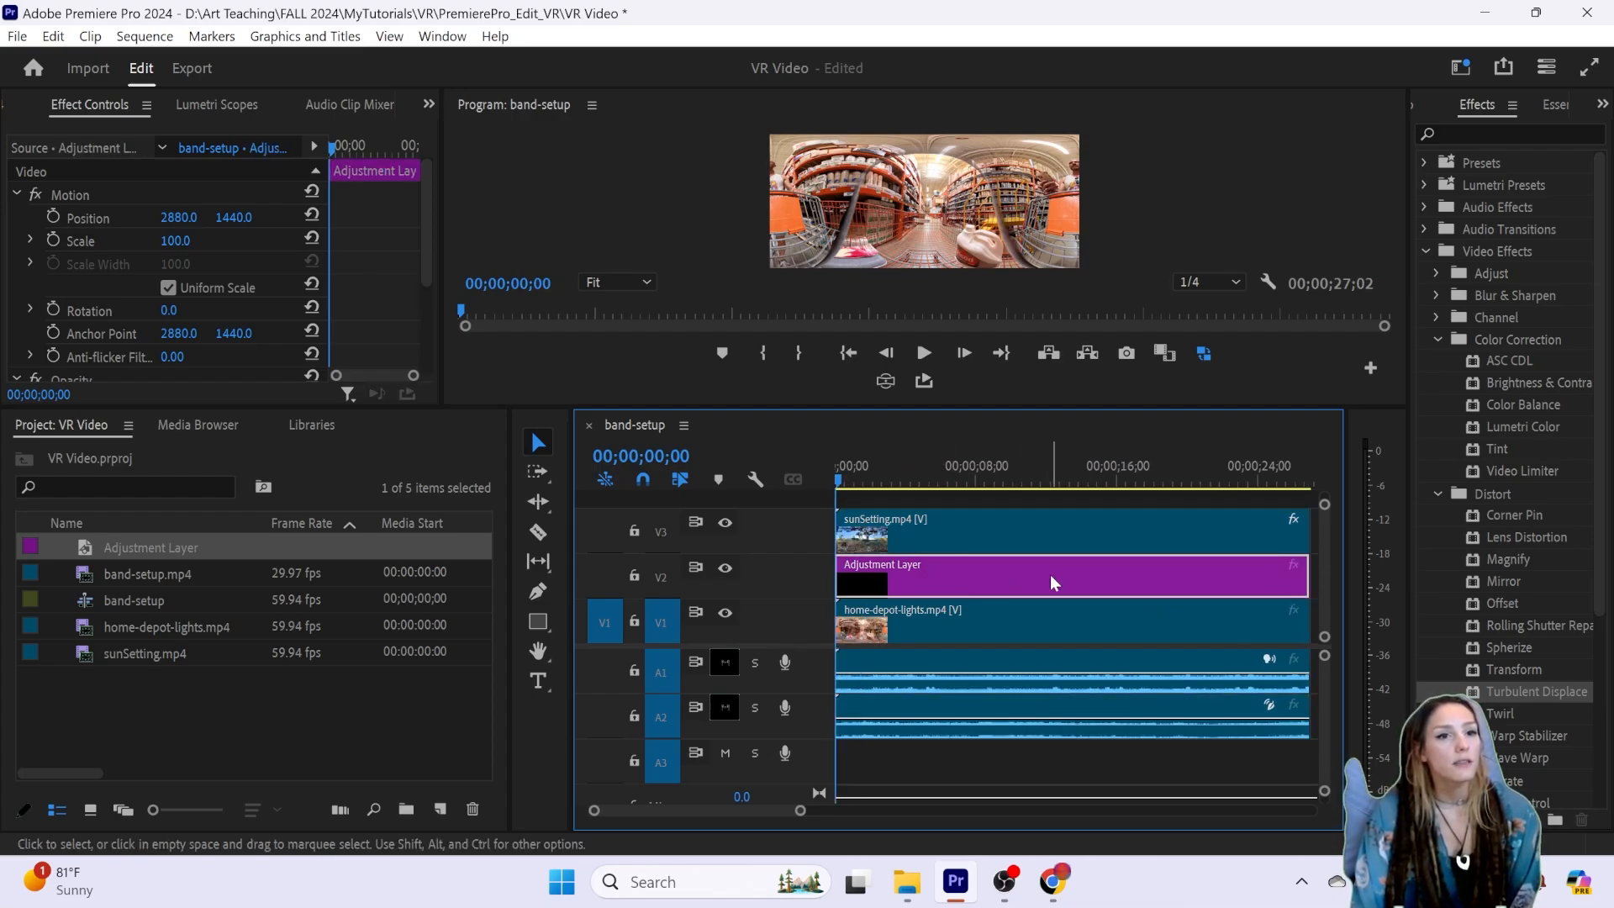
left_click_drag(1500, 693, 1063, 575)
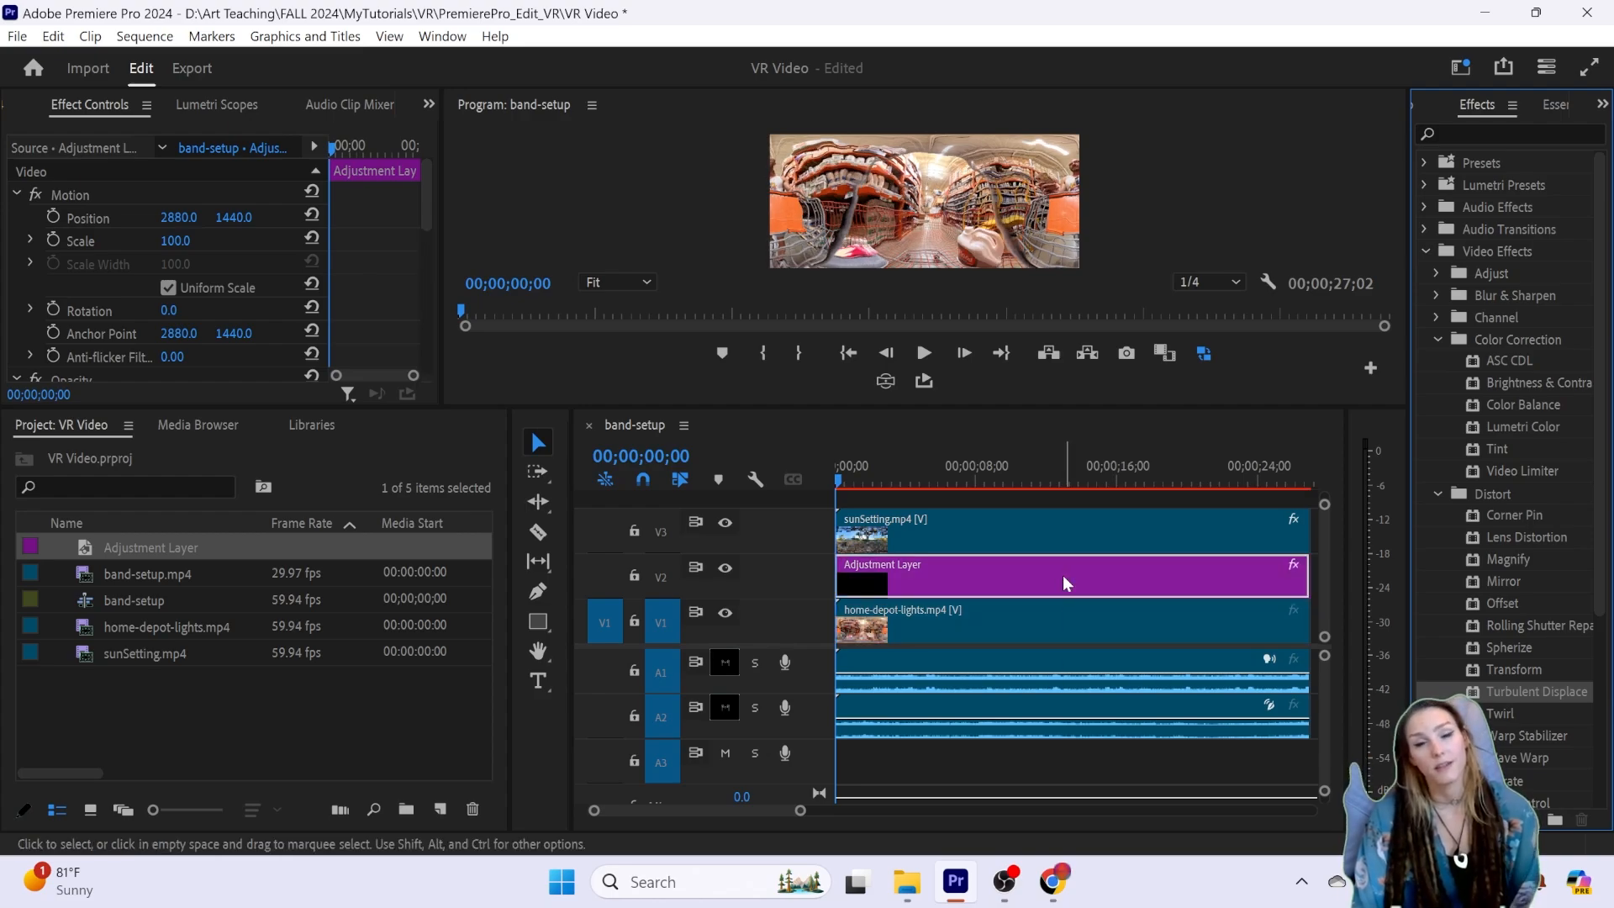
left_click(726, 572)
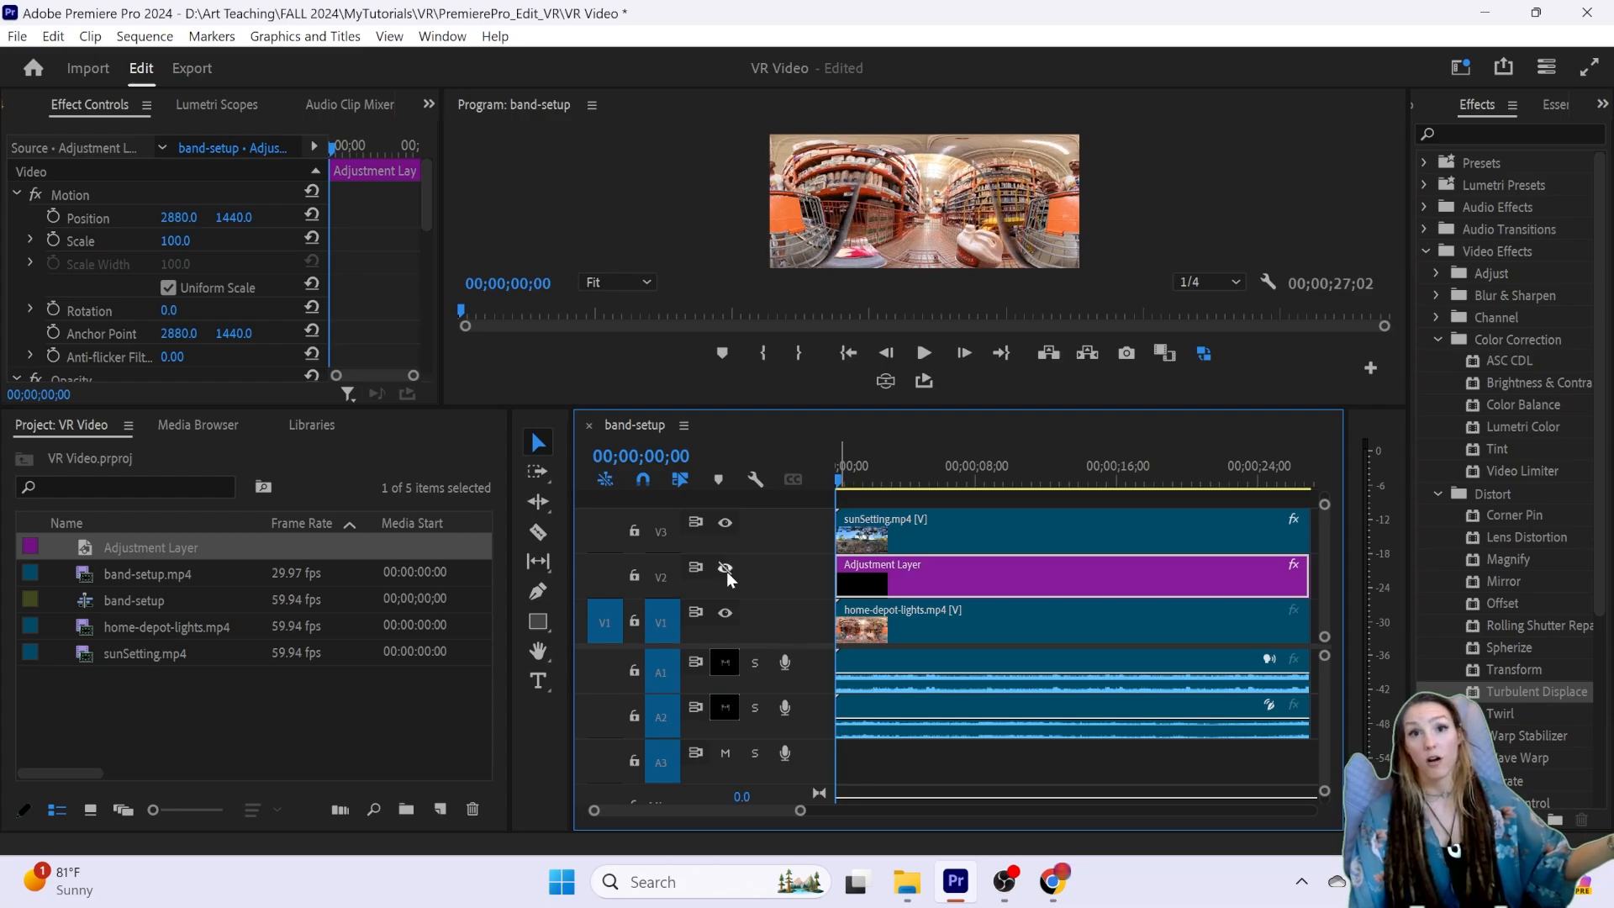
left_click(726, 572)
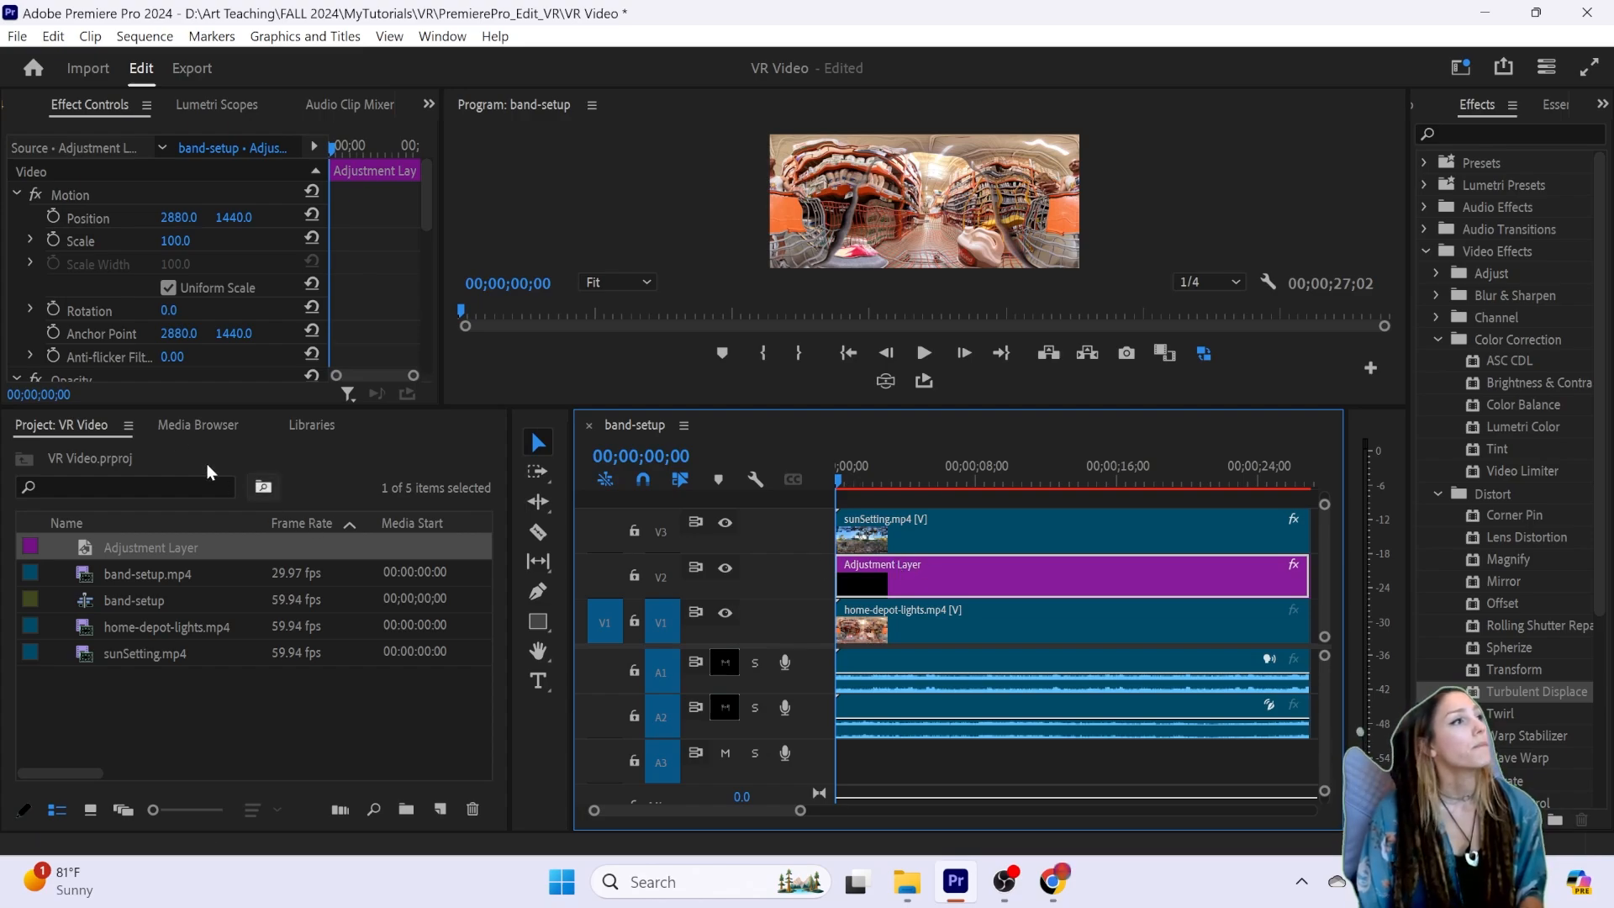
Step: Enlarge the program preview area and set the adjustment layer's Turbulent Displace Amount to 1211
scroll(69, 291, "down", 5)
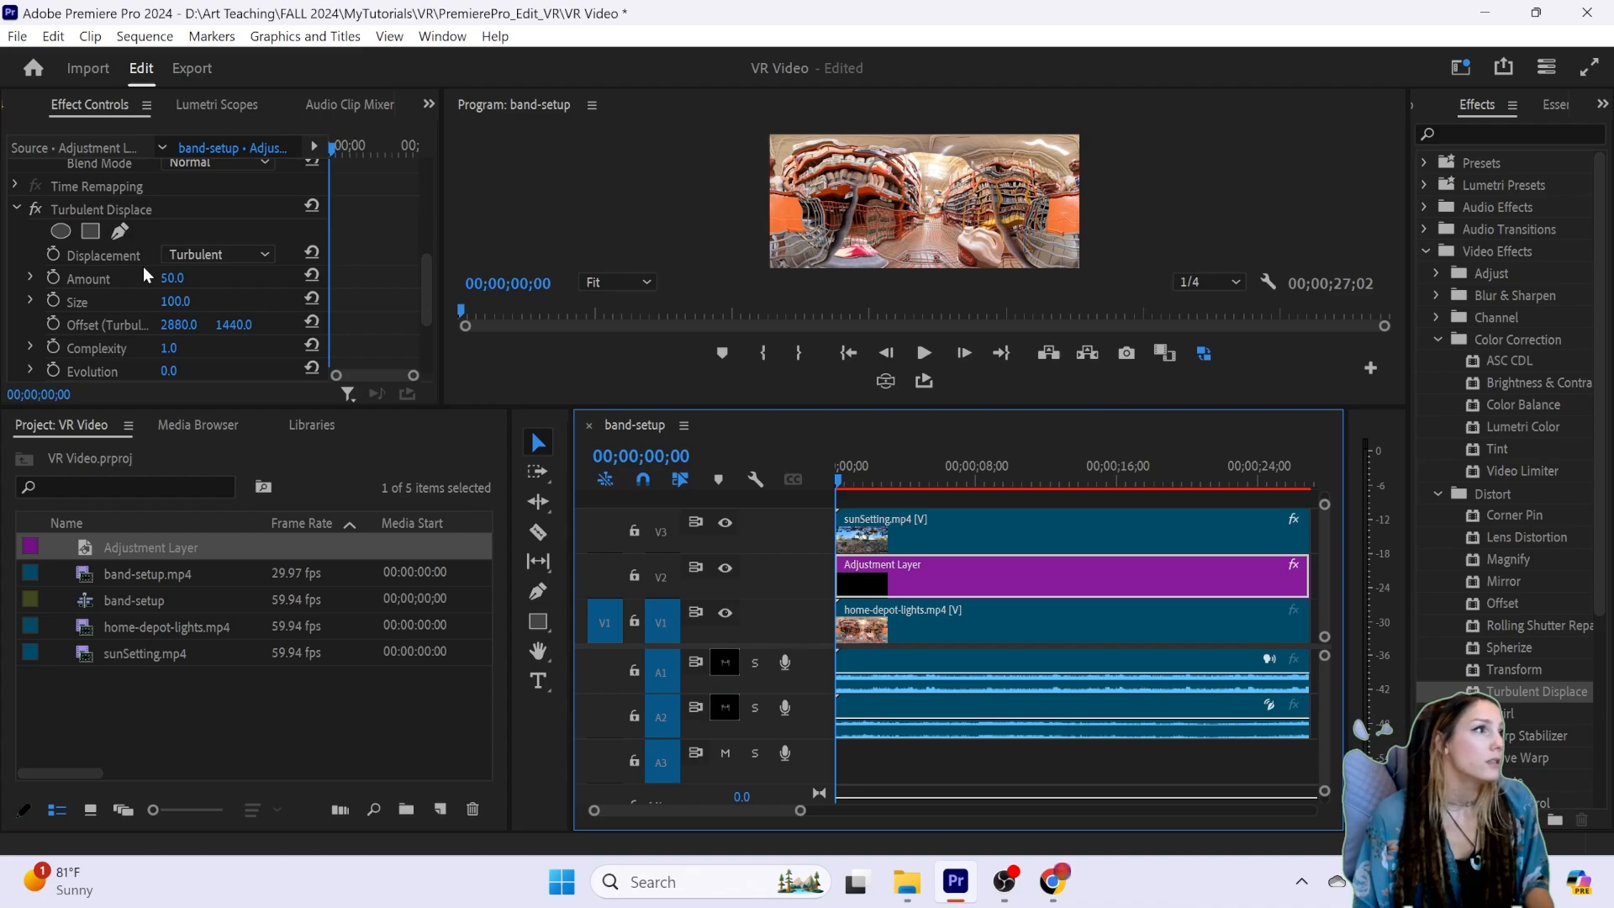
left_click(199, 252)
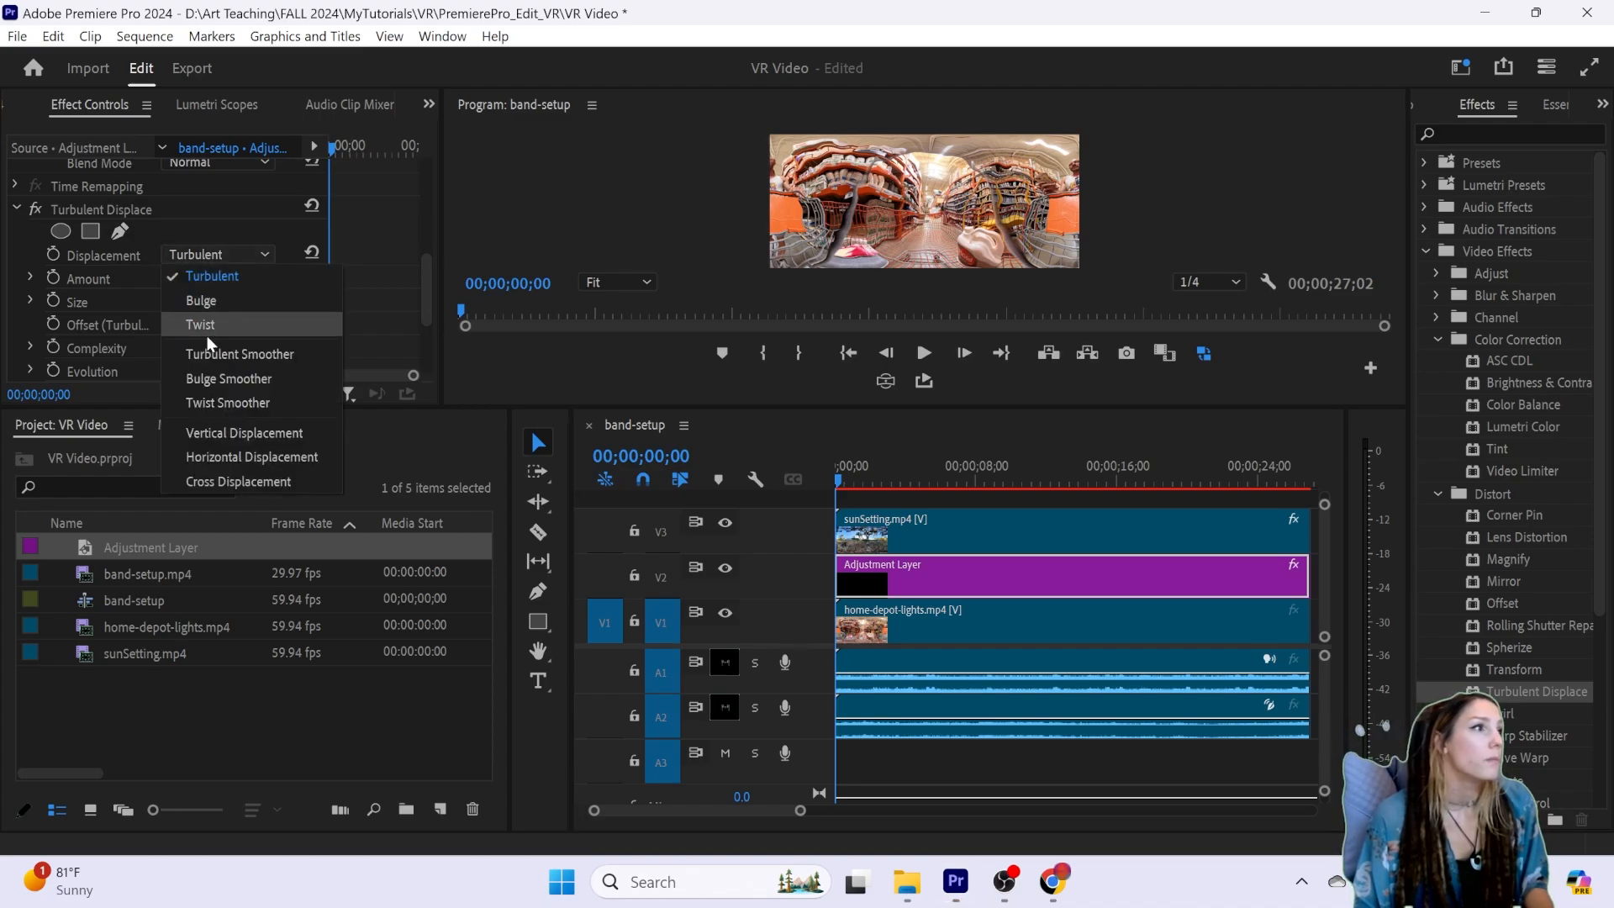
left_click(214, 264)
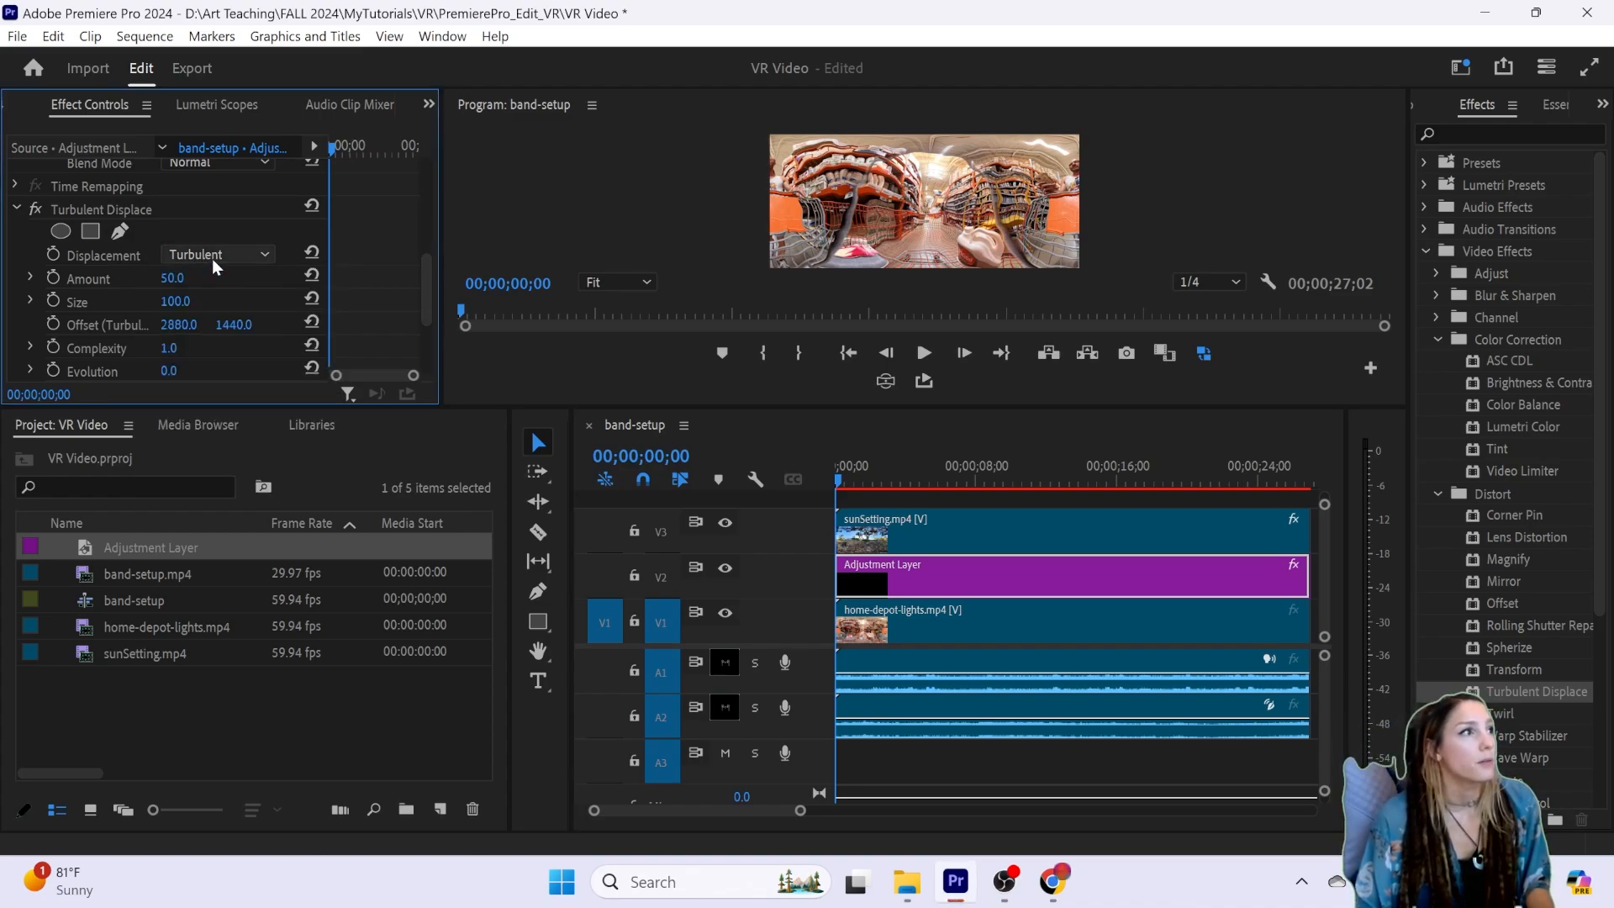
left_click_drag(172, 277, 511, 366)
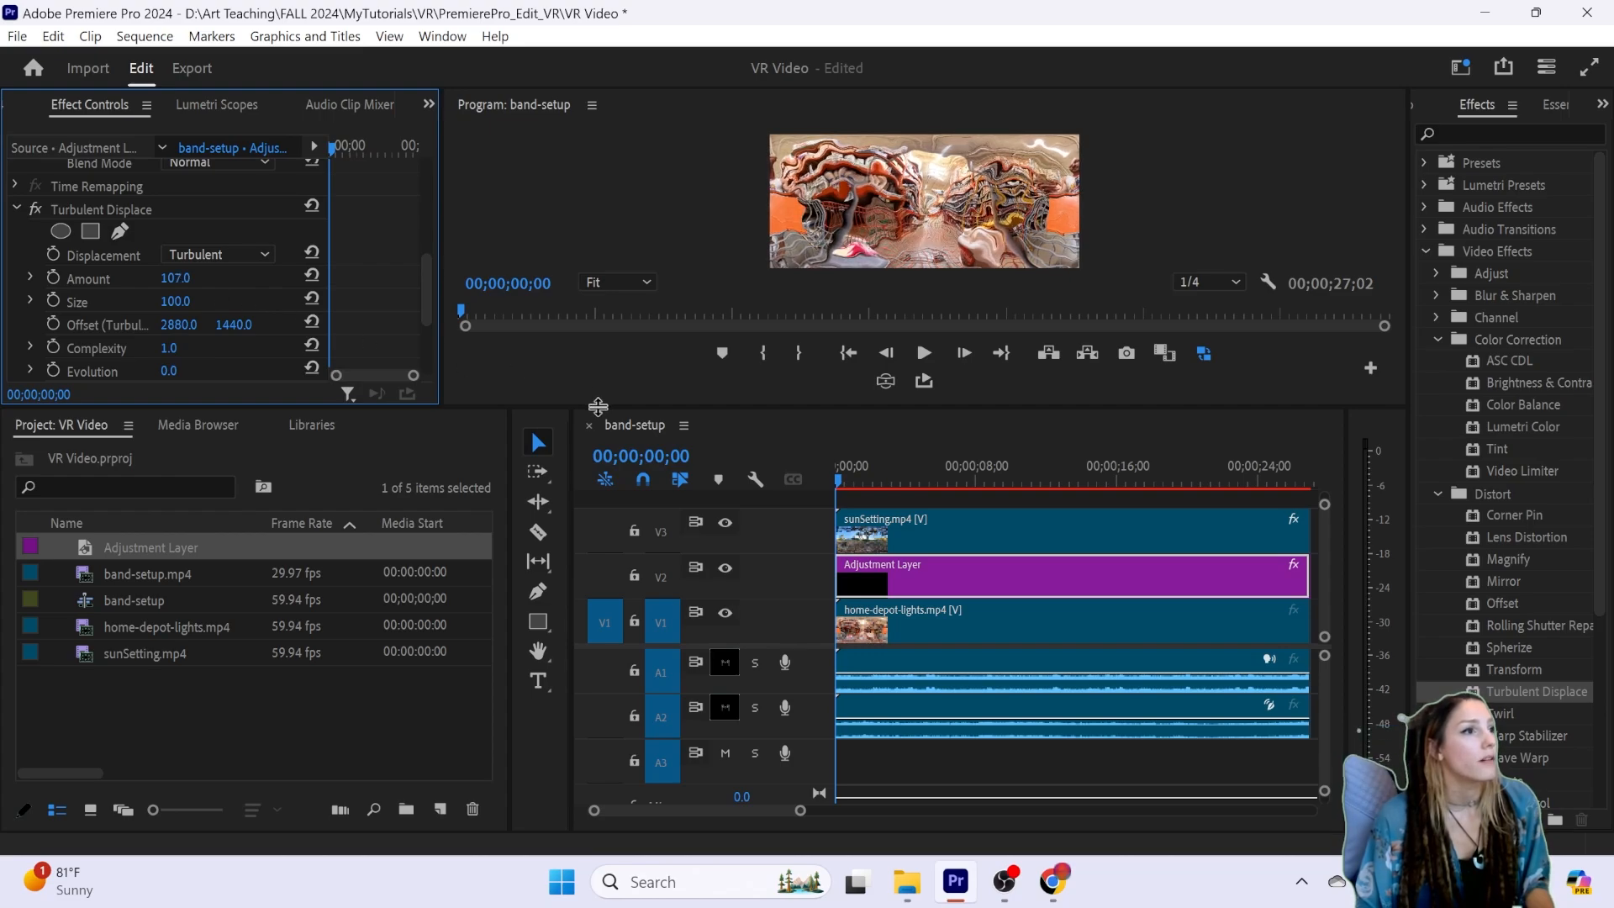
left_click_drag(598, 409, 599, 678)
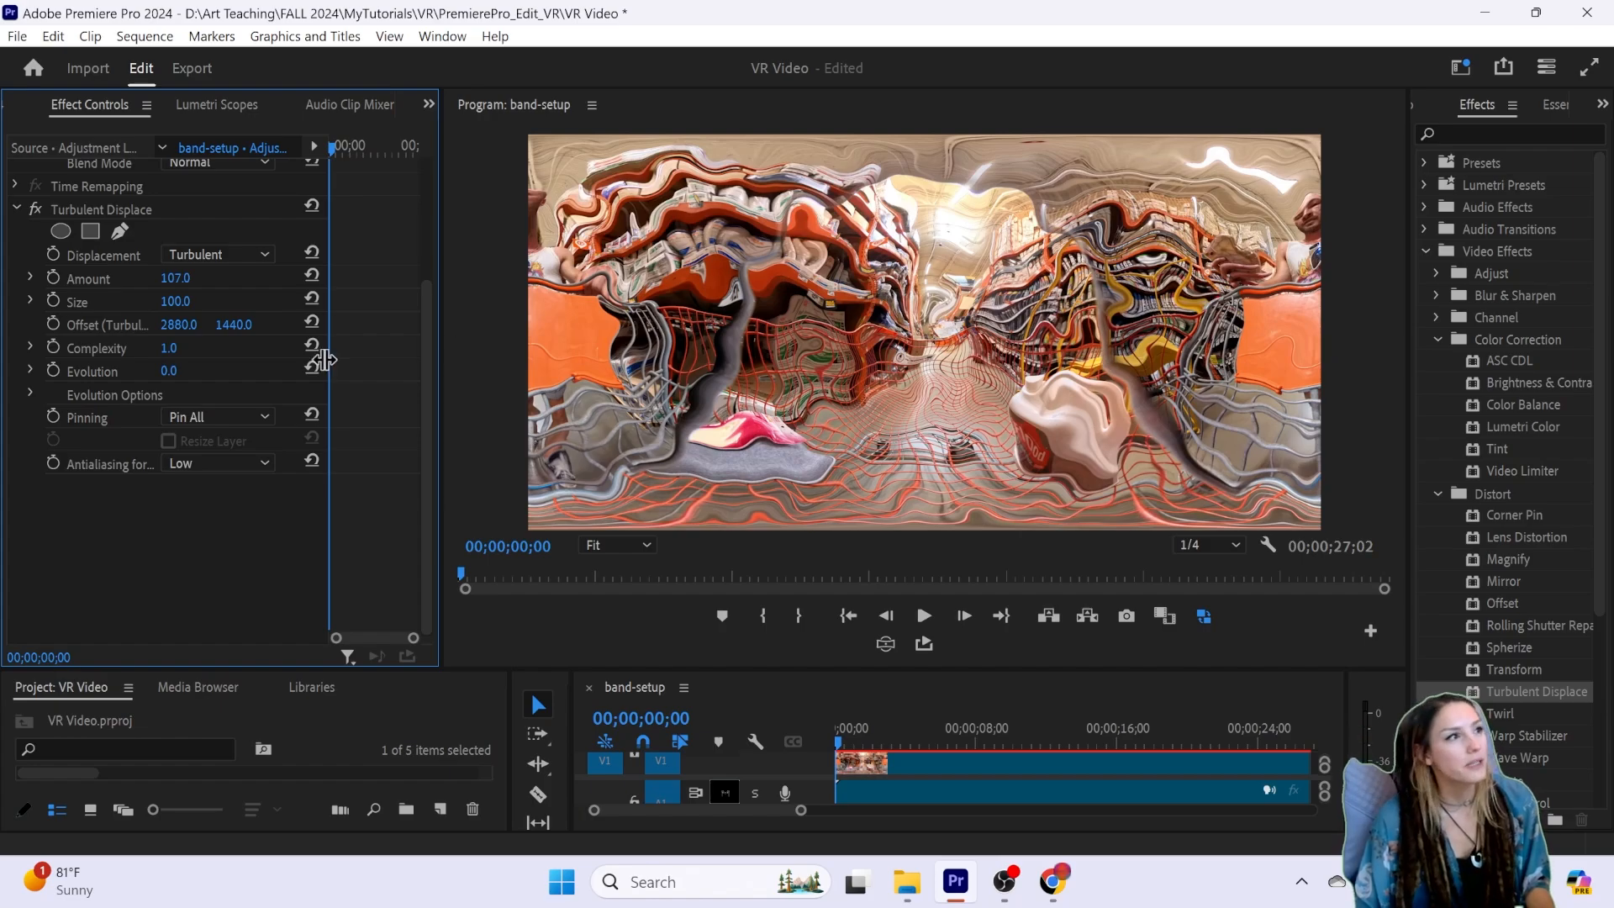
key("ctrl+z")
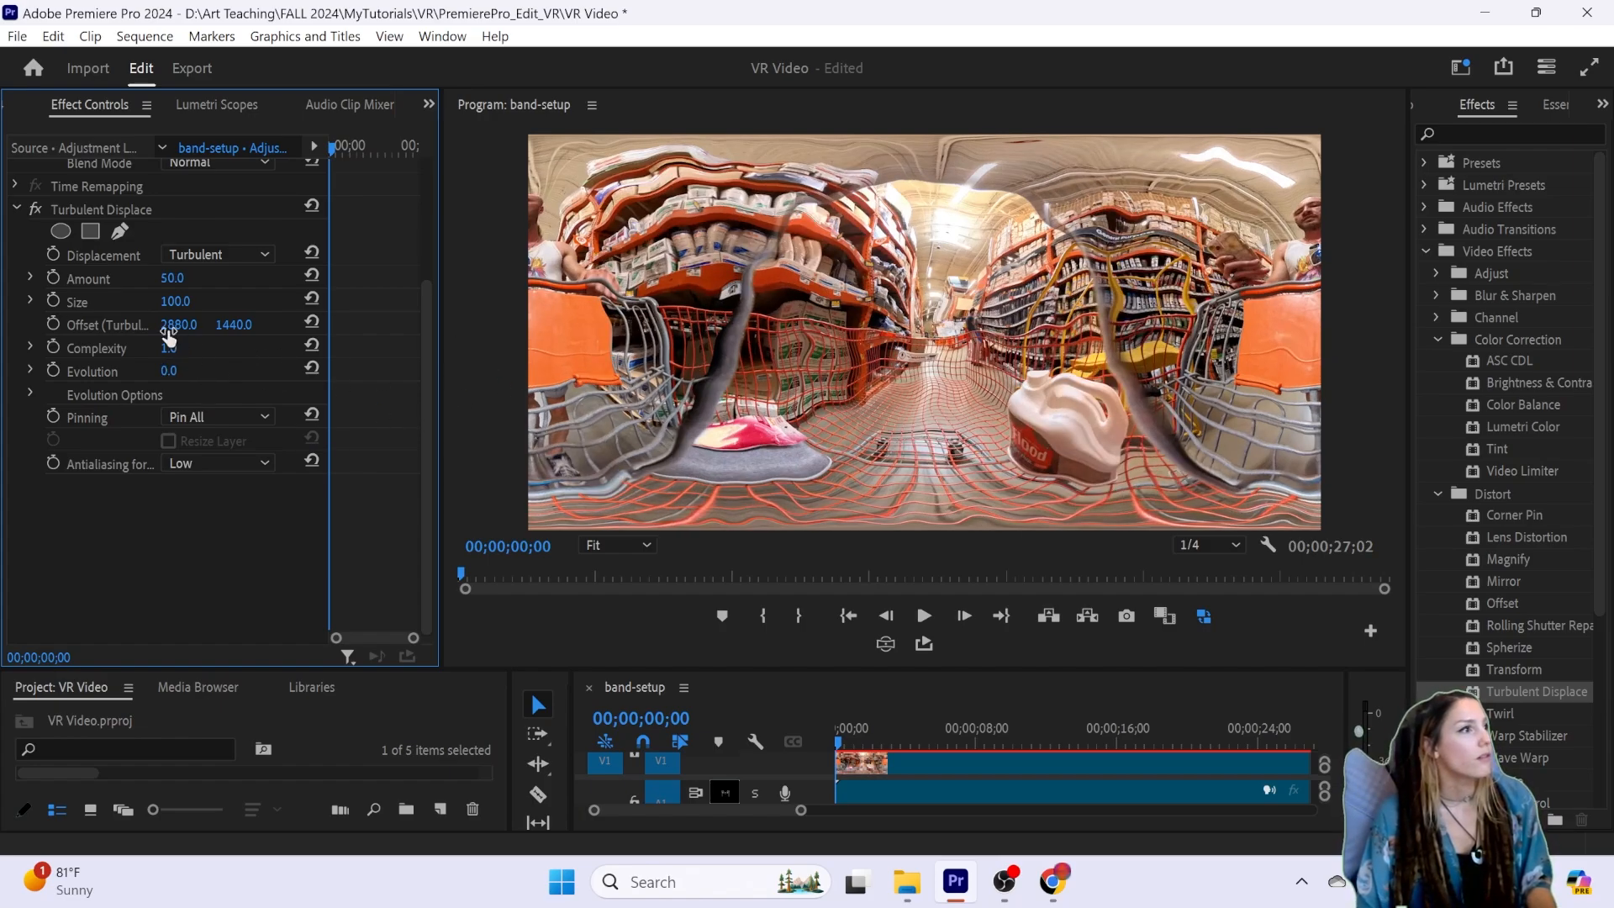
left_click_drag(175, 281, 522, 281)
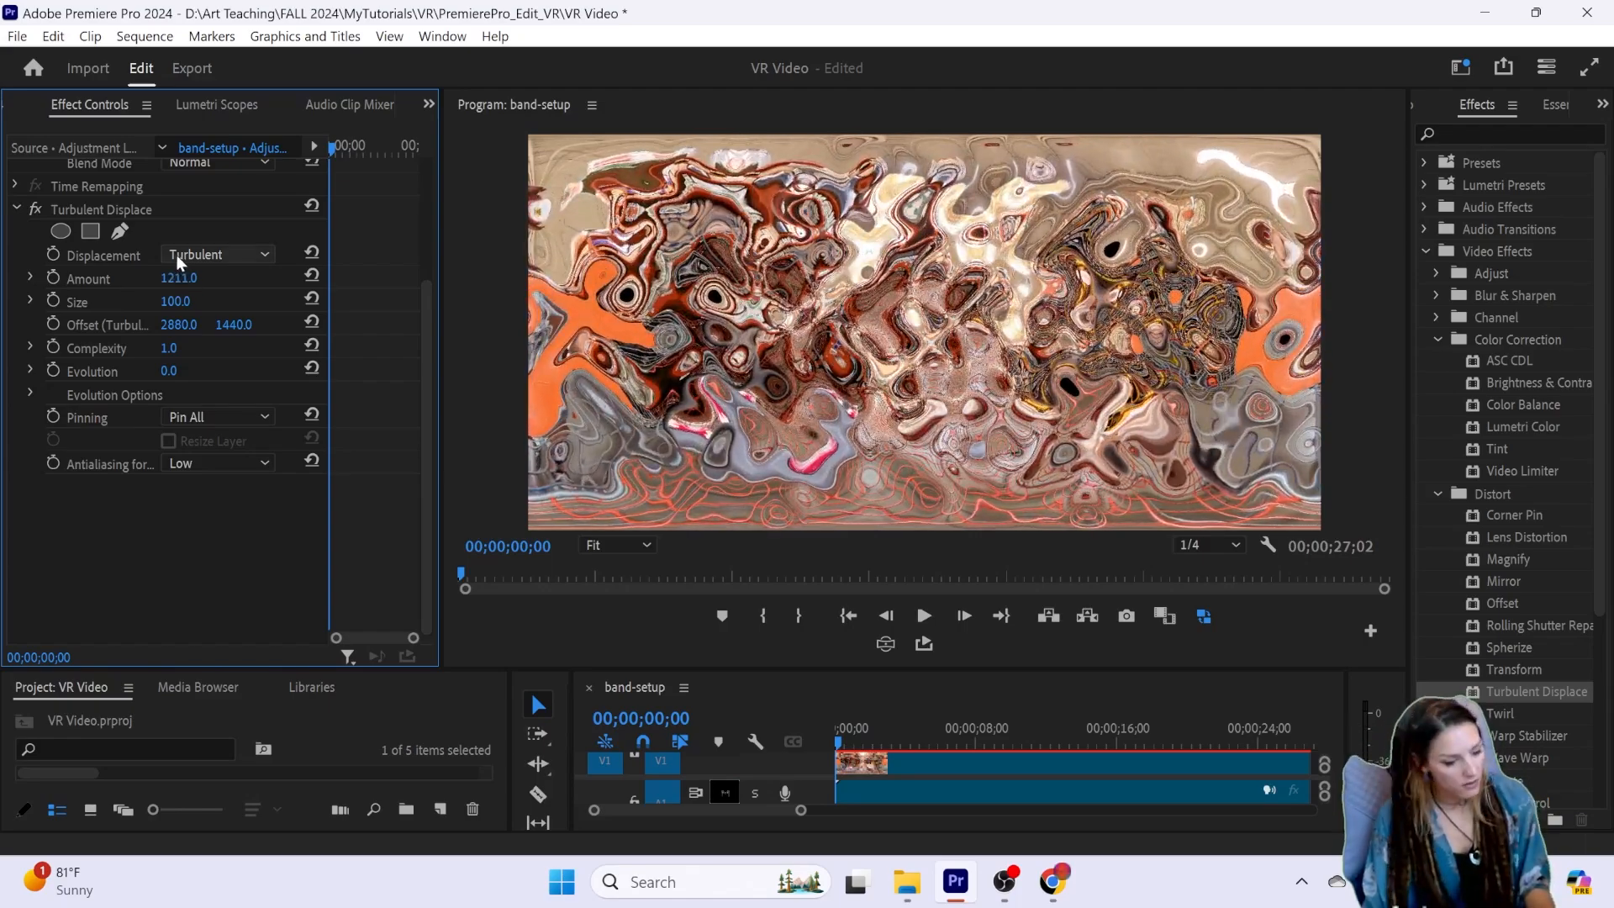
Step: Undo the last Turbulent Displace Amount change and look around the distorted scene in VR video display
key("ctrl+z")
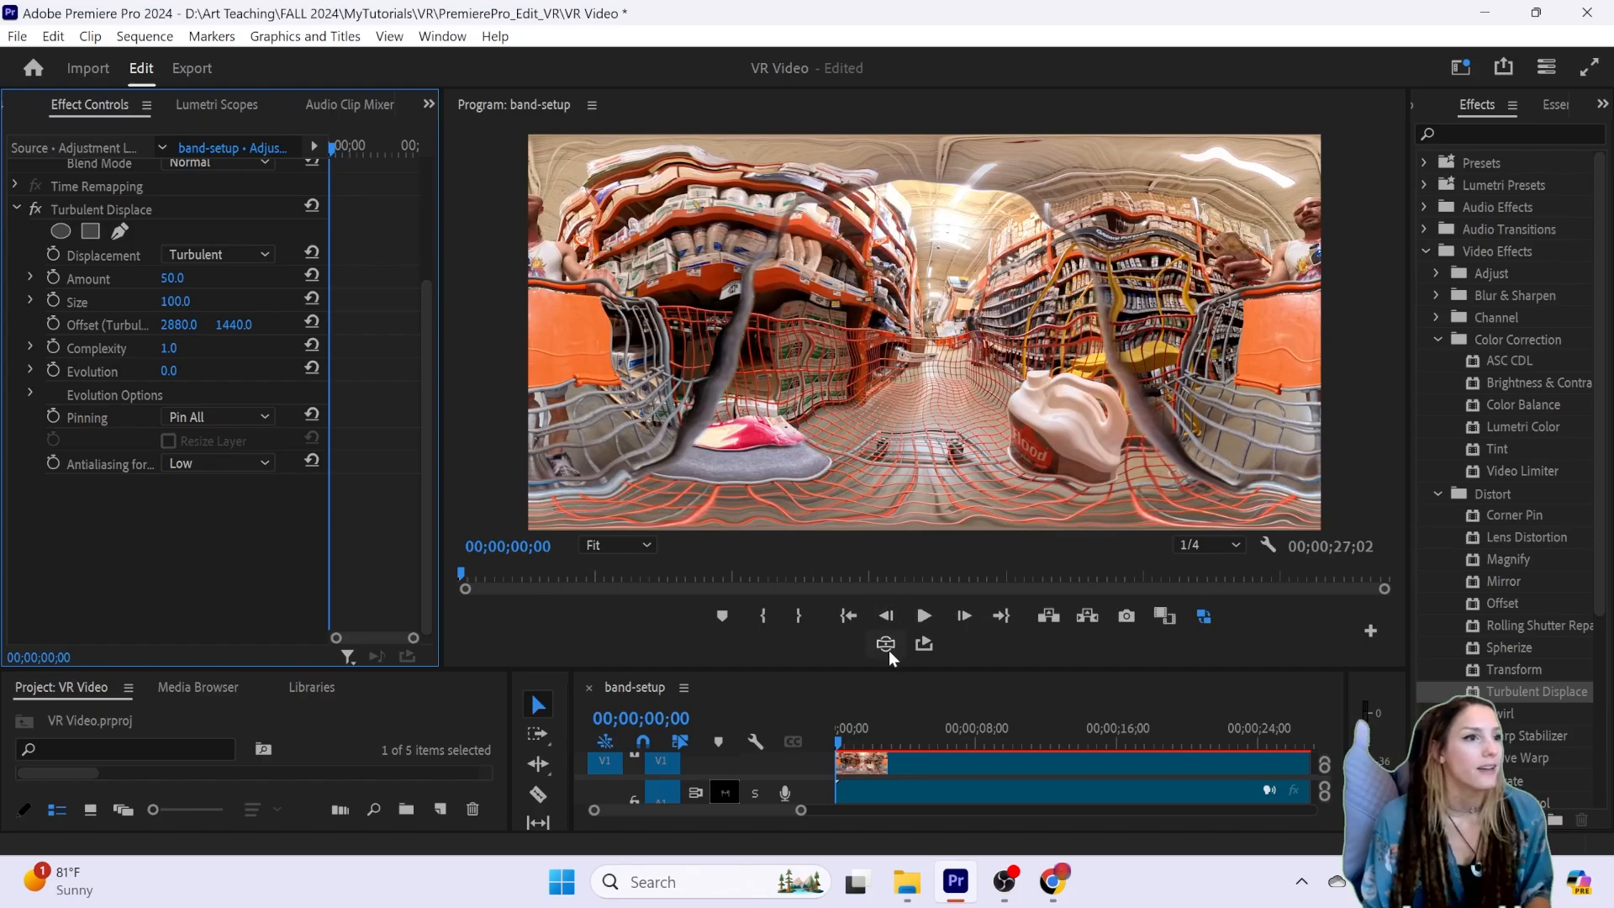
left_click(886, 644)
left_click_drag(848, 360, 751, 364)
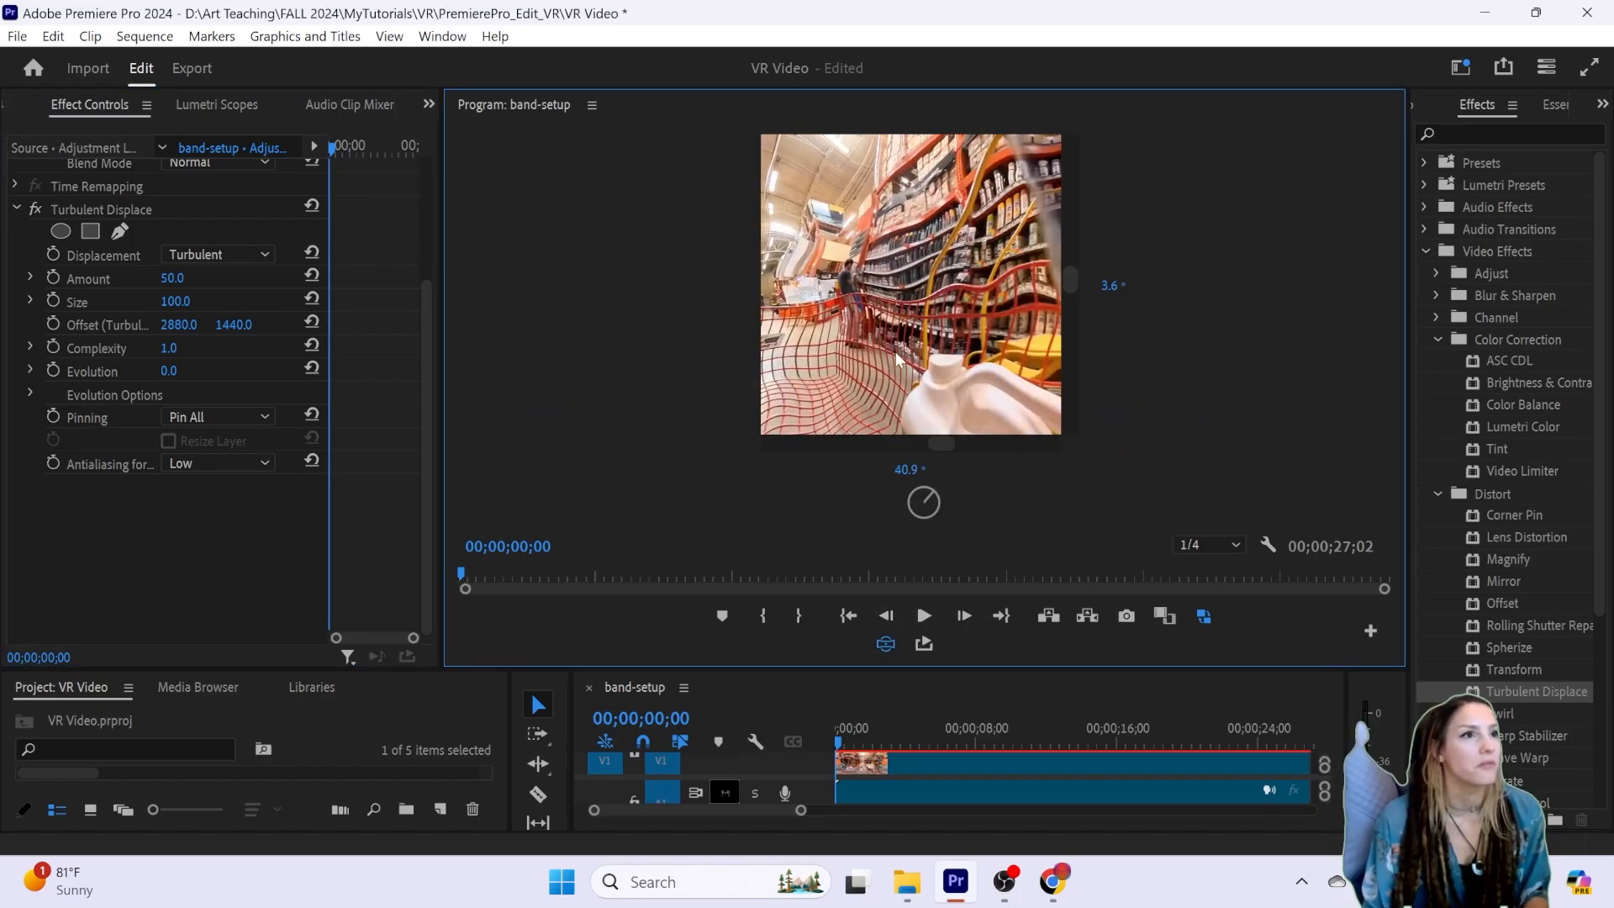
left_click_drag(898, 356, 809, 350)
left_click_drag(958, 341, 897, 299)
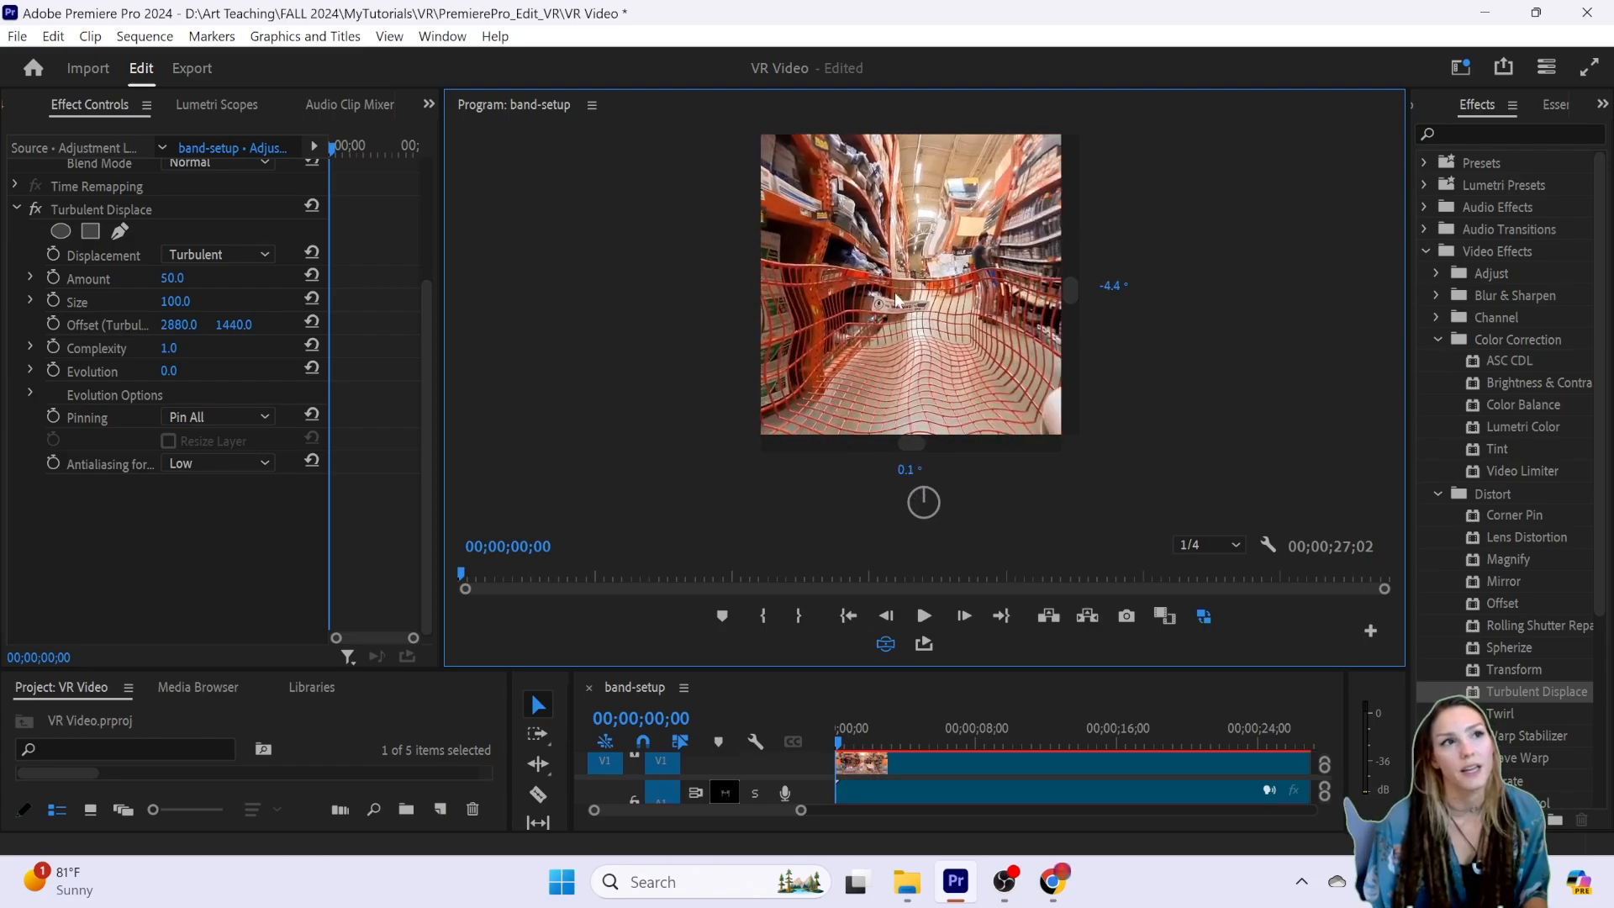
Step: Set the adjustment layer's Turbulent Displace Amount to 0 and look around the undistorted scene in the VR view
left_click(172, 279)
type("0")
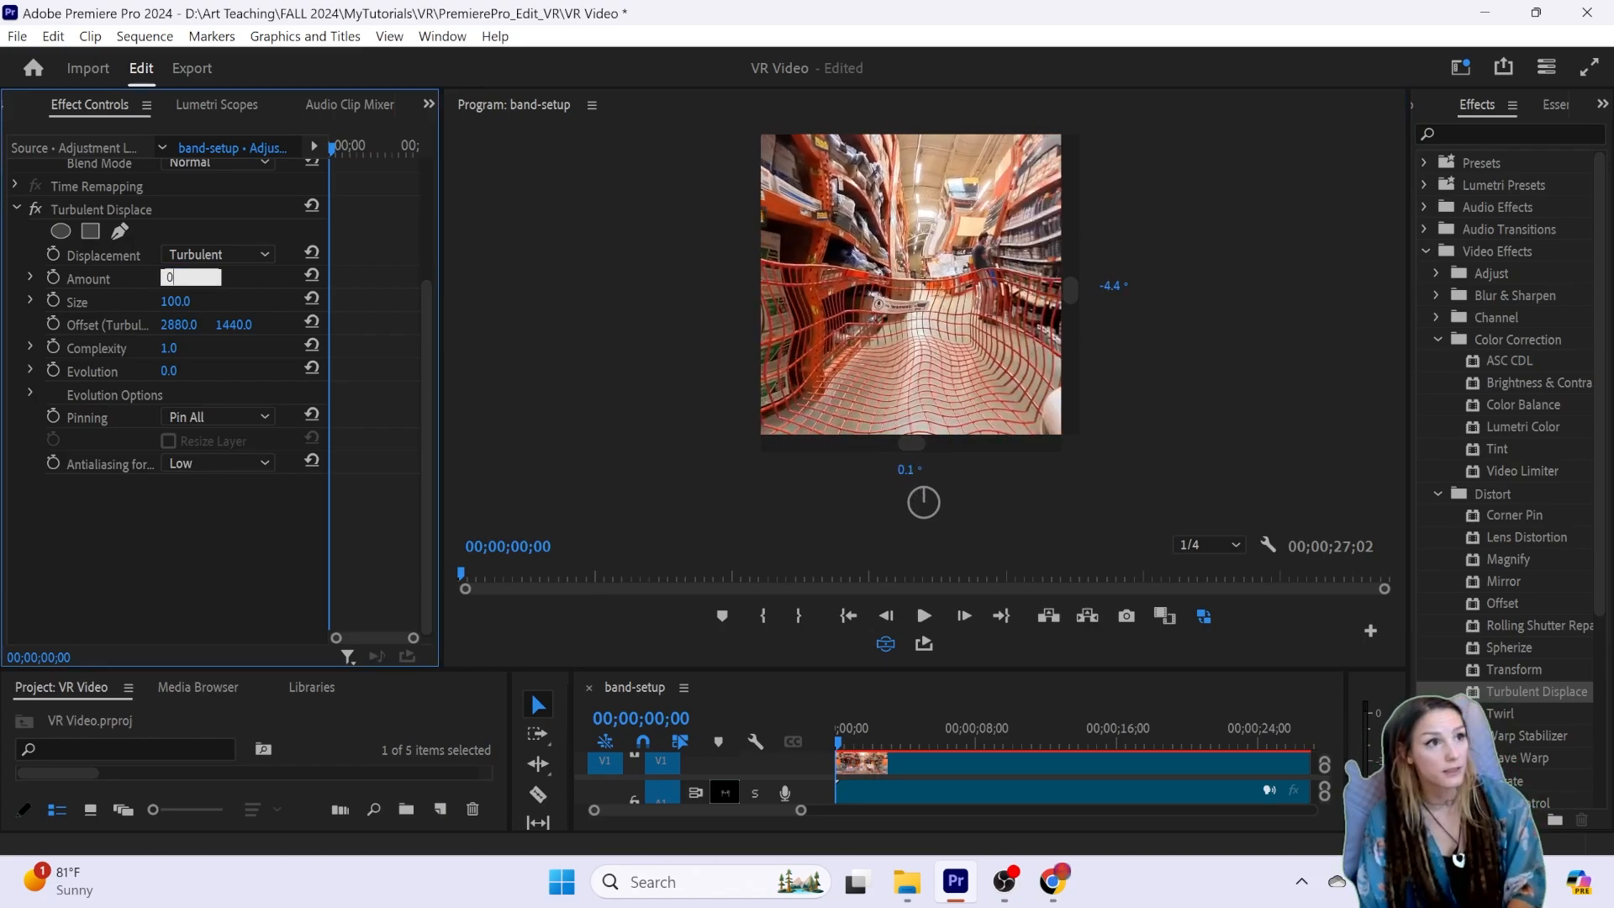
key("Return")
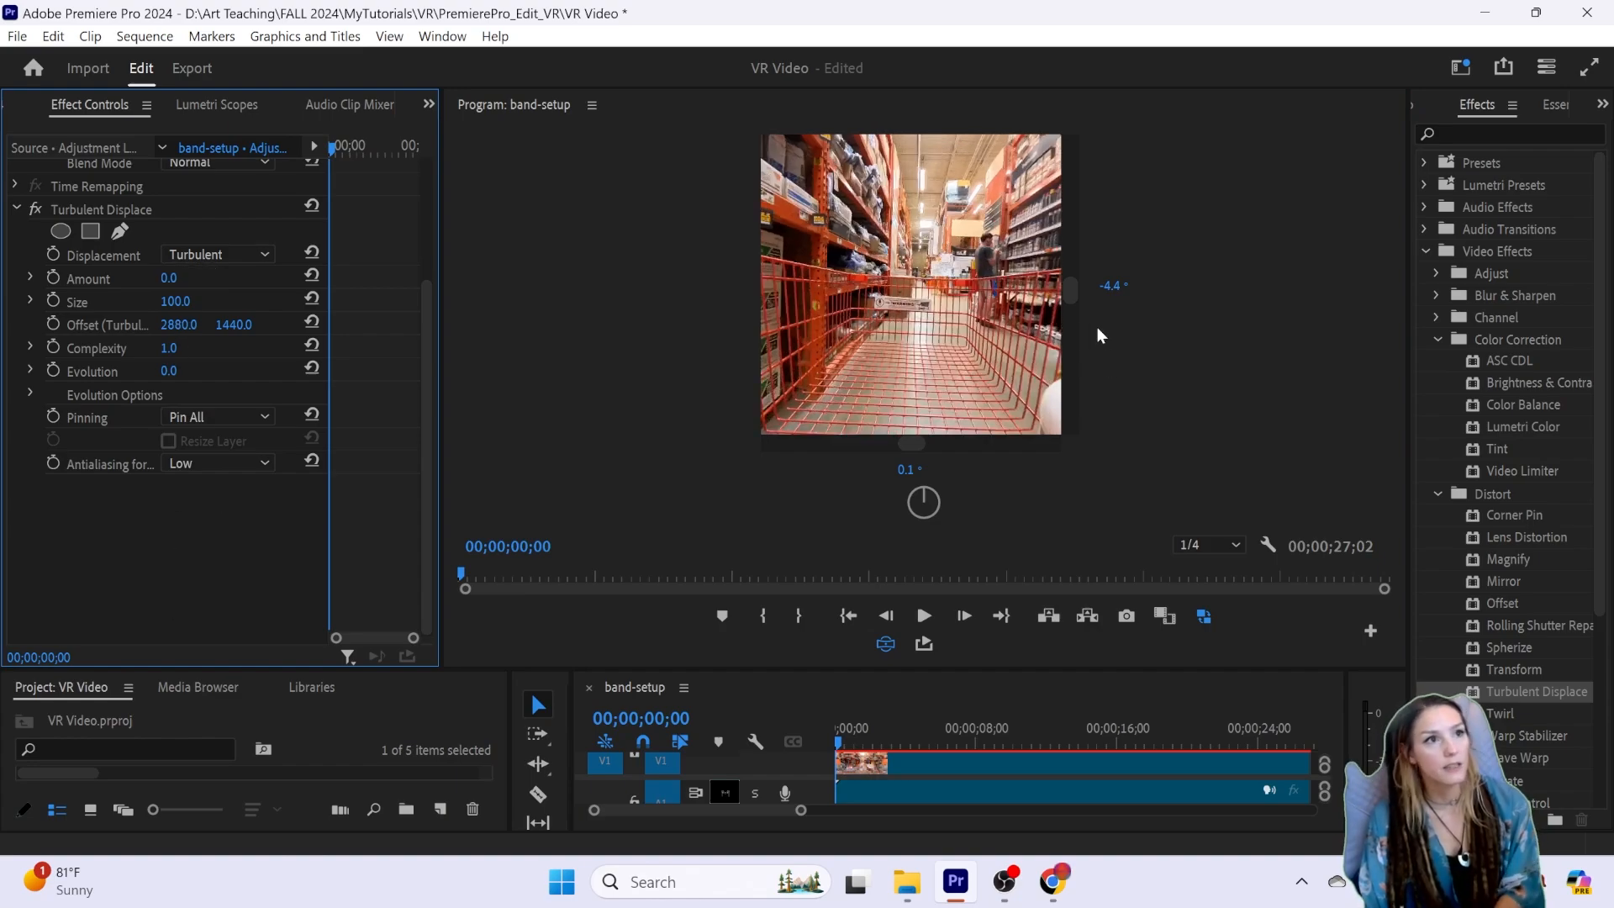
left_click_drag(935, 289, 849, 351)
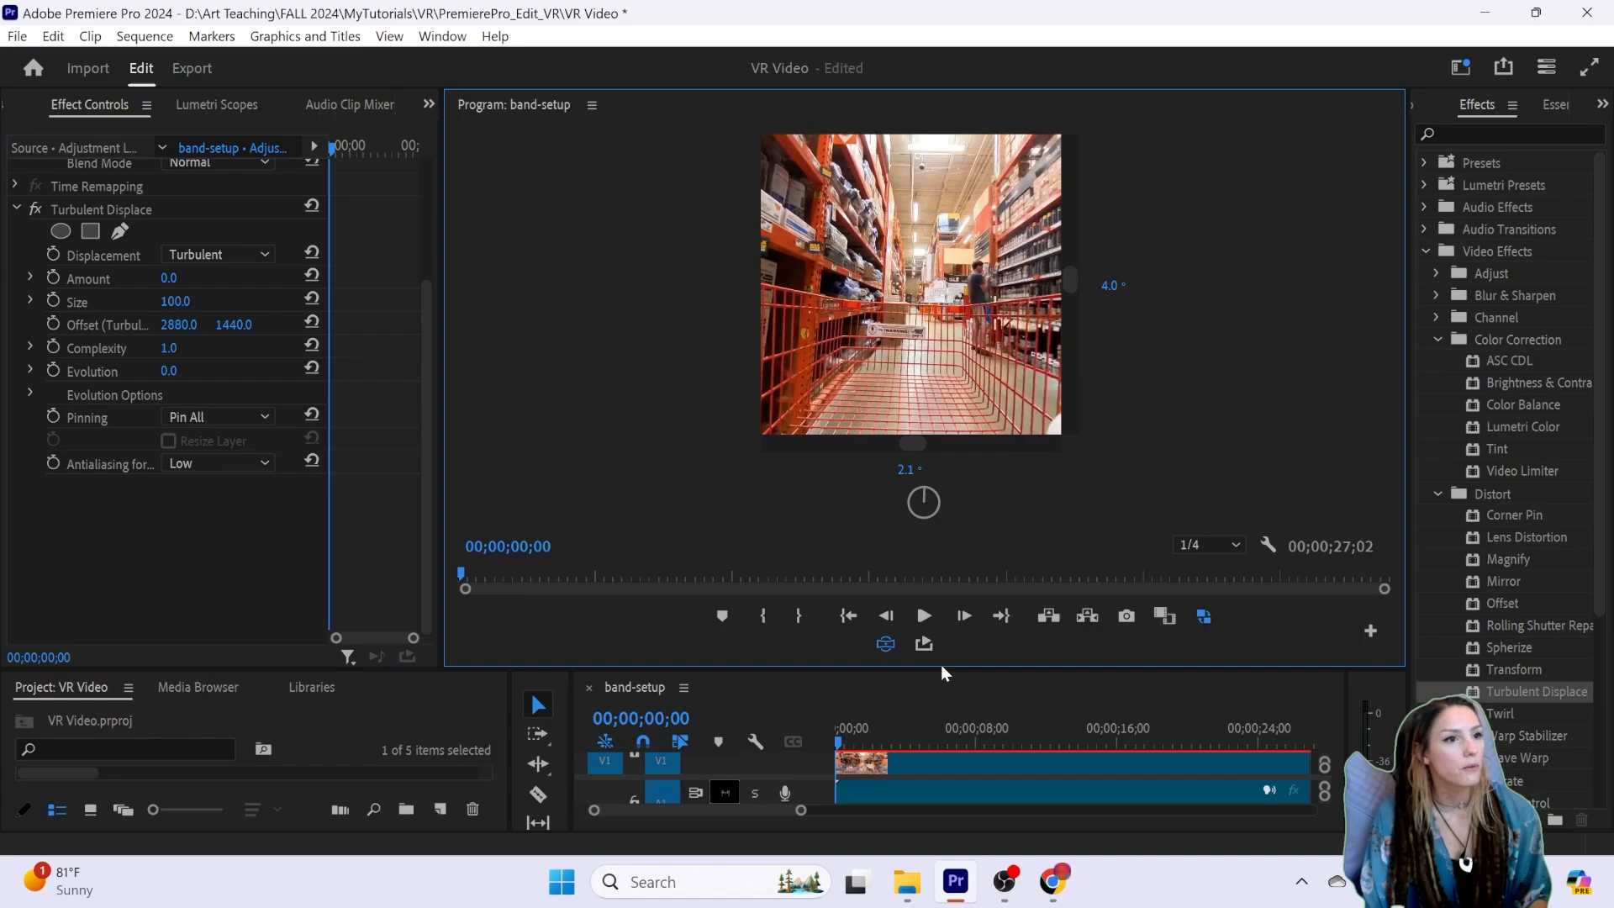
Step: Enlarge the timeline area and start keyframing Turbulent Displace Amount and Complexity at the sequence start
left_click_drag(941, 669, 942, 540)
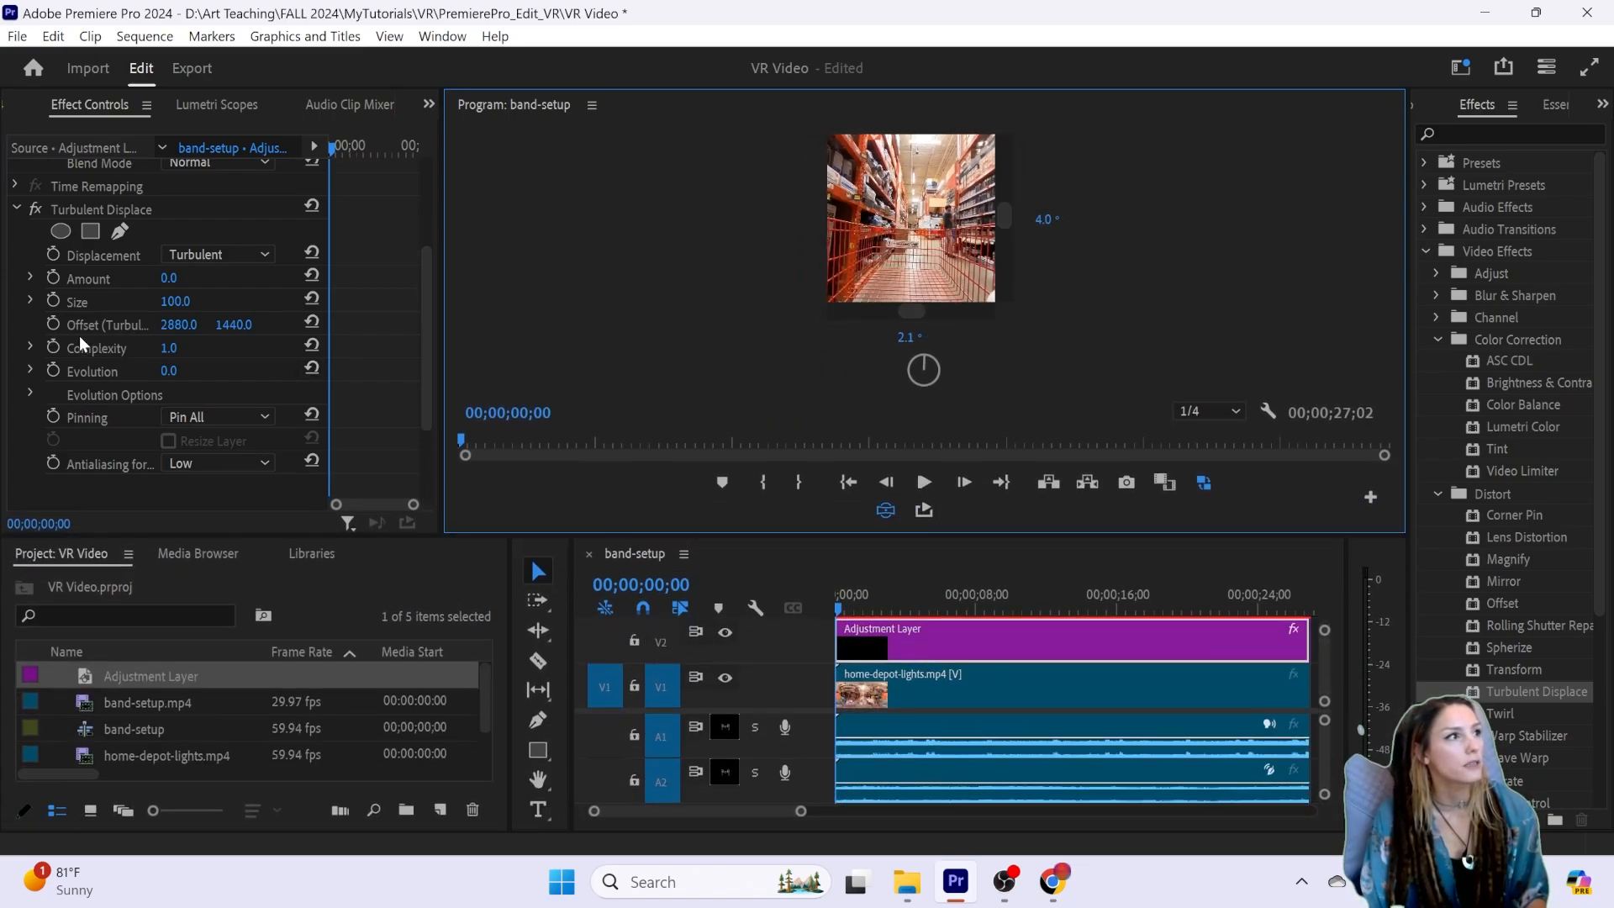
left_click(53, 278)
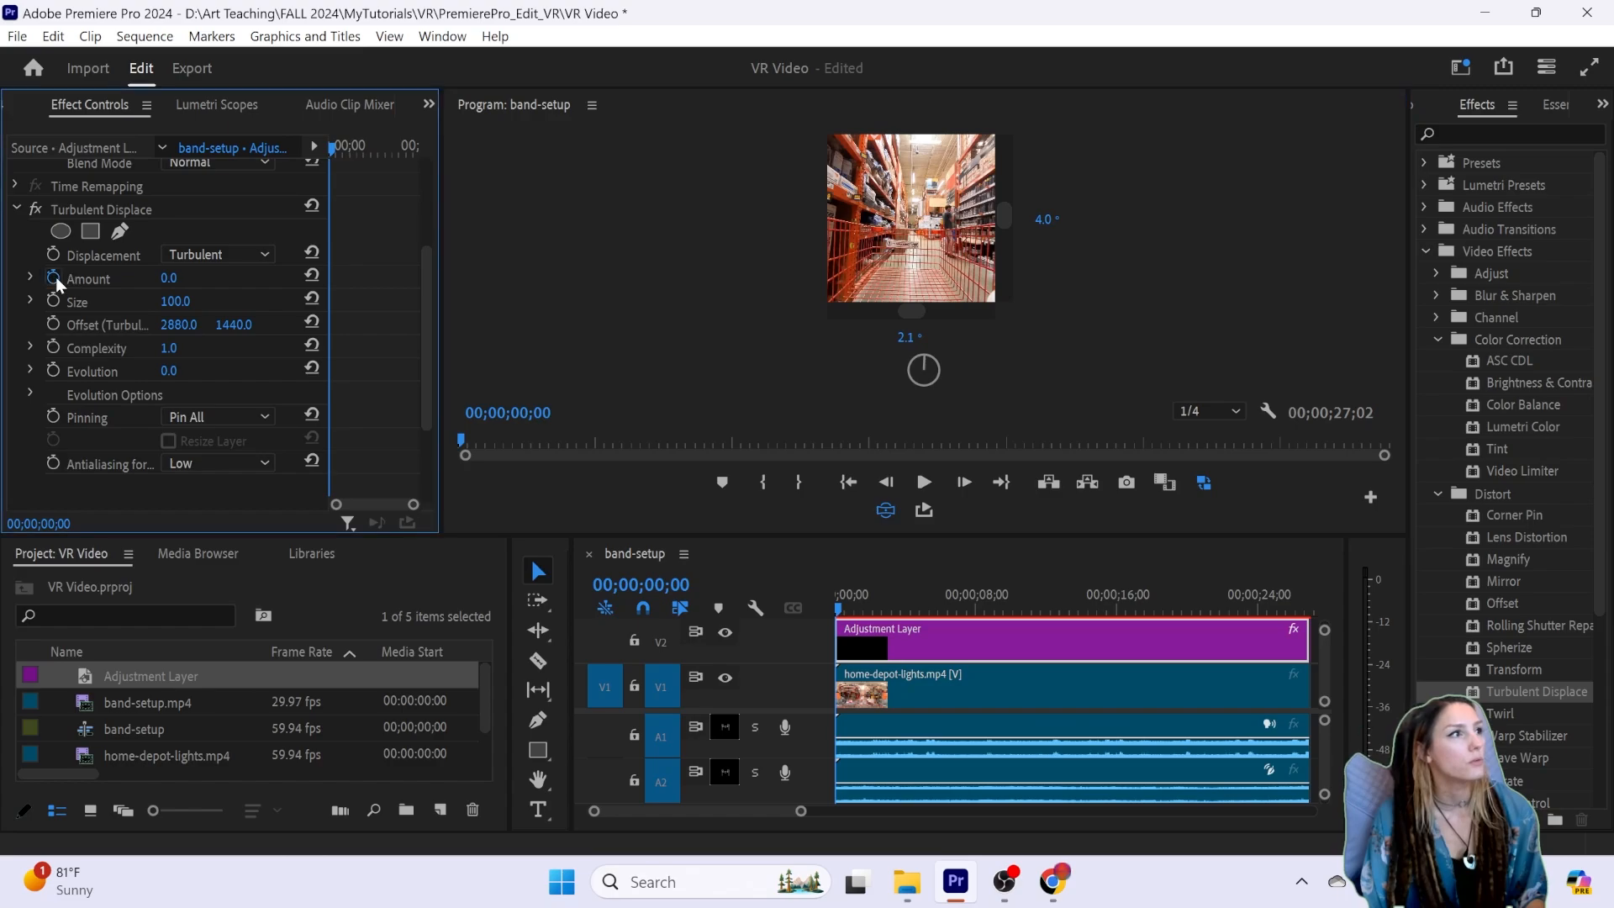
scroll(176, 430, "up", 2)
scroll(122, 411, "down", 1)
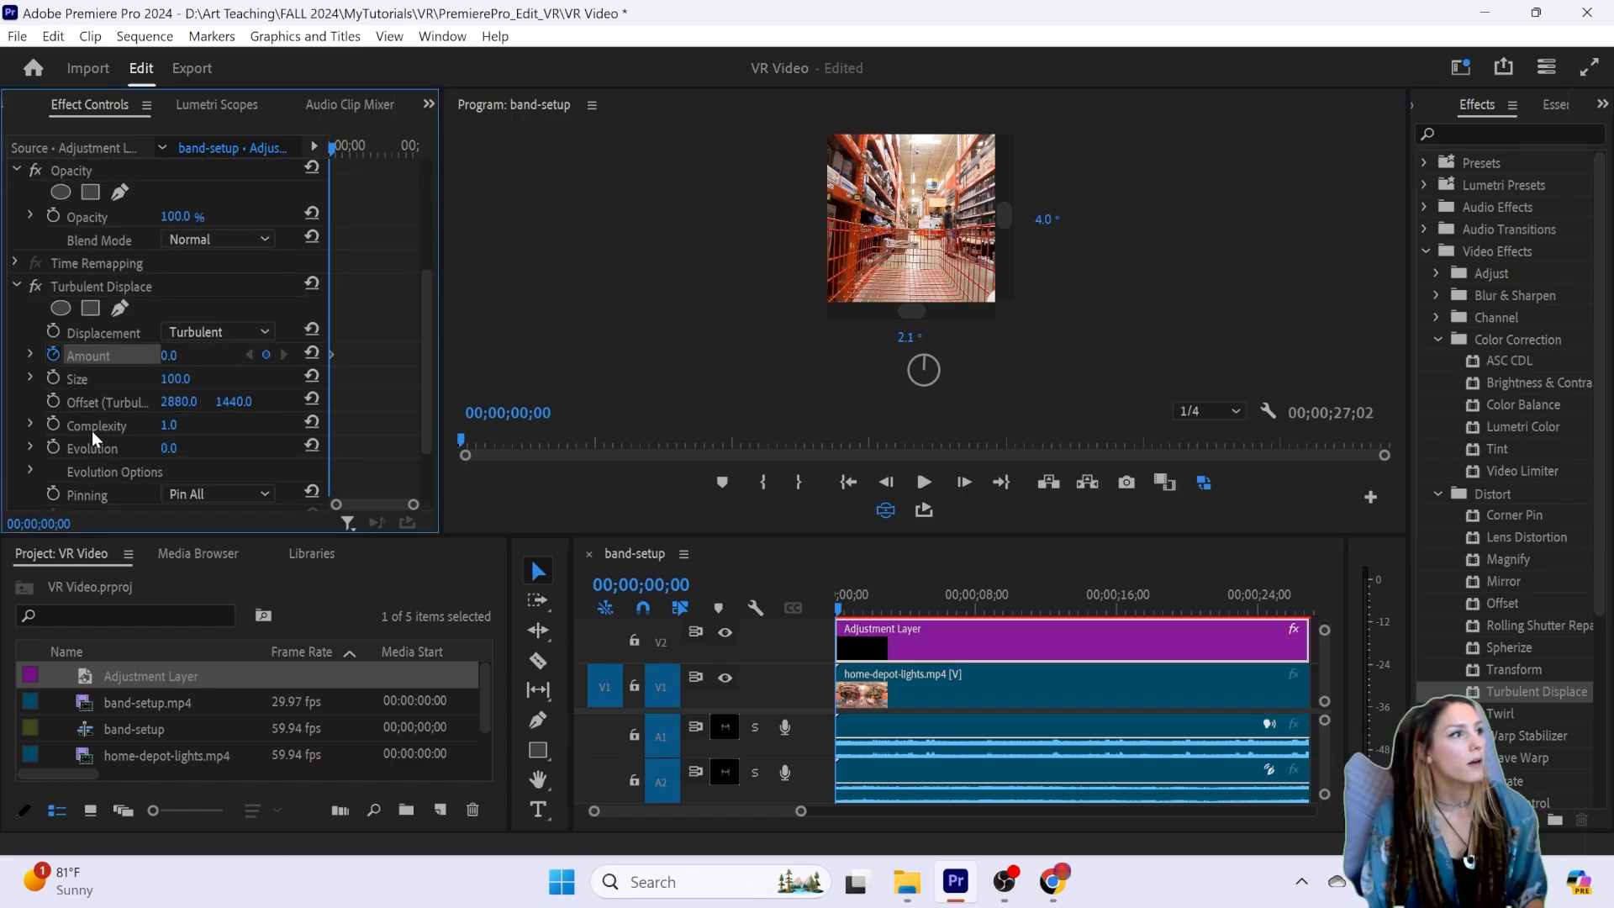
left_click(52, 424)
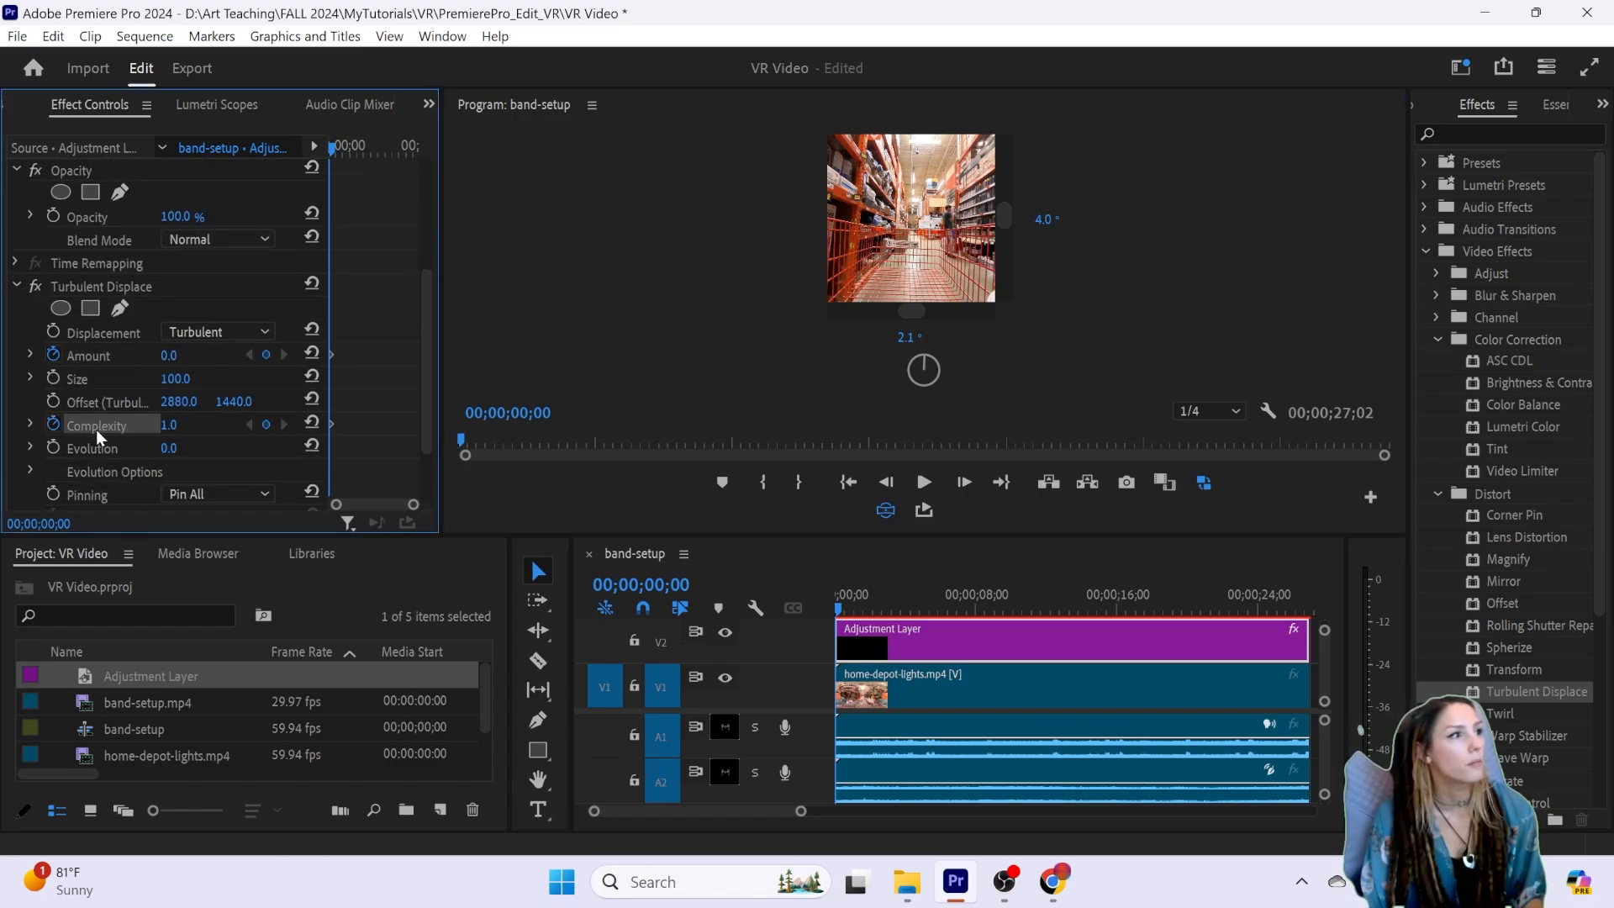
scroll(96, 431, "down", 2)
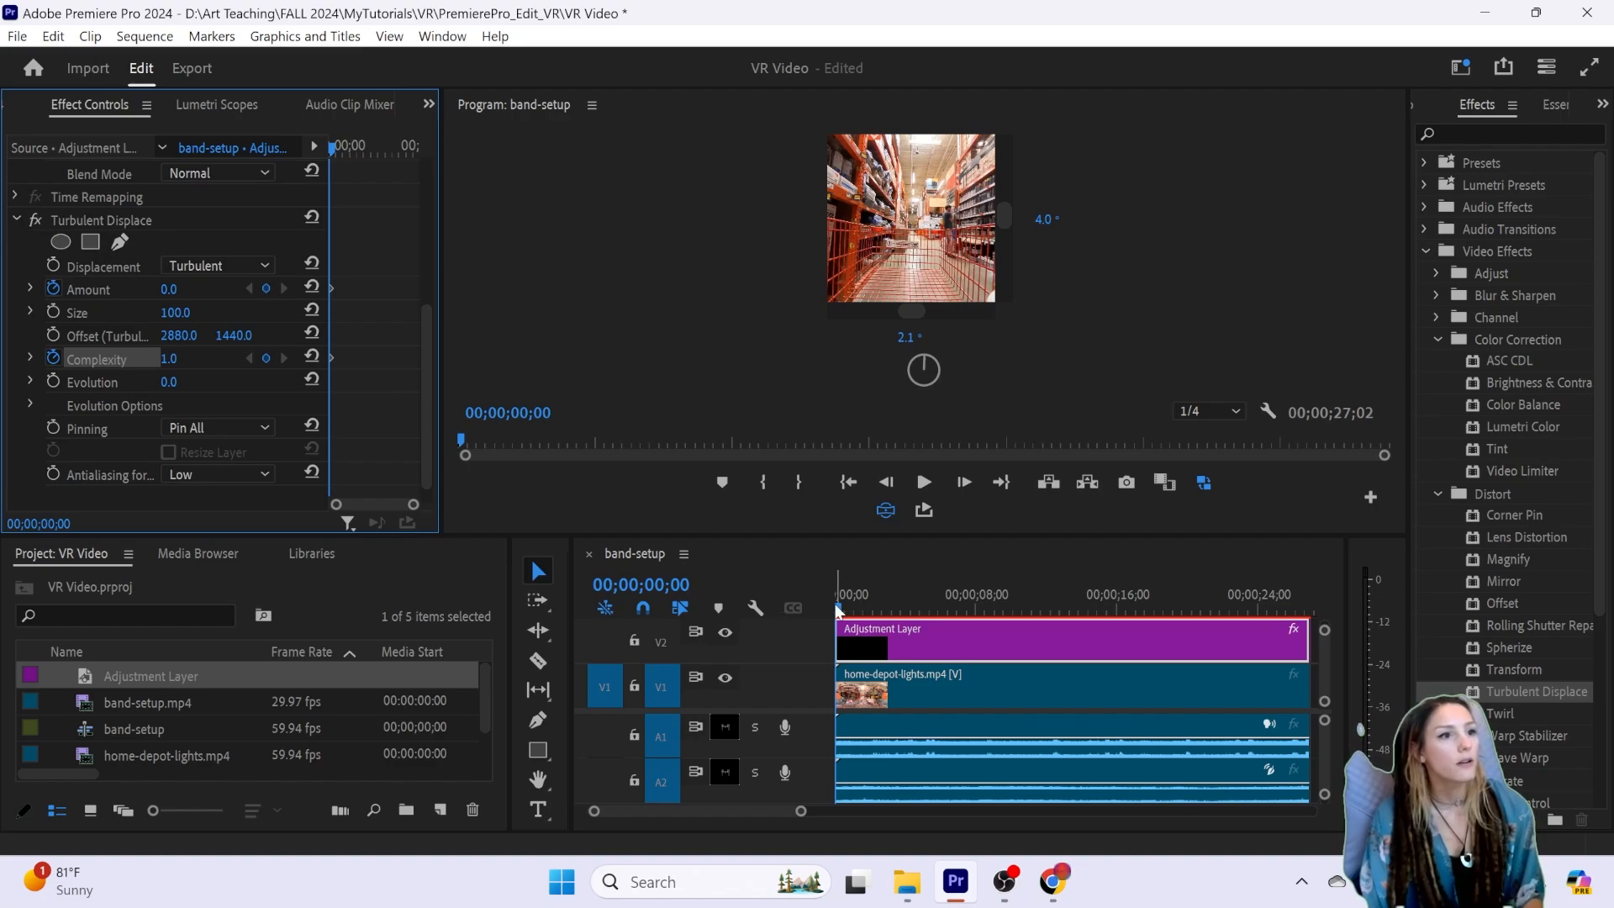
Step: Add keyframes at 00;00;03;57 that hold the current Turbulent Displace Amount and Complexity values
left_click_drag(886, 606, 899, 608)
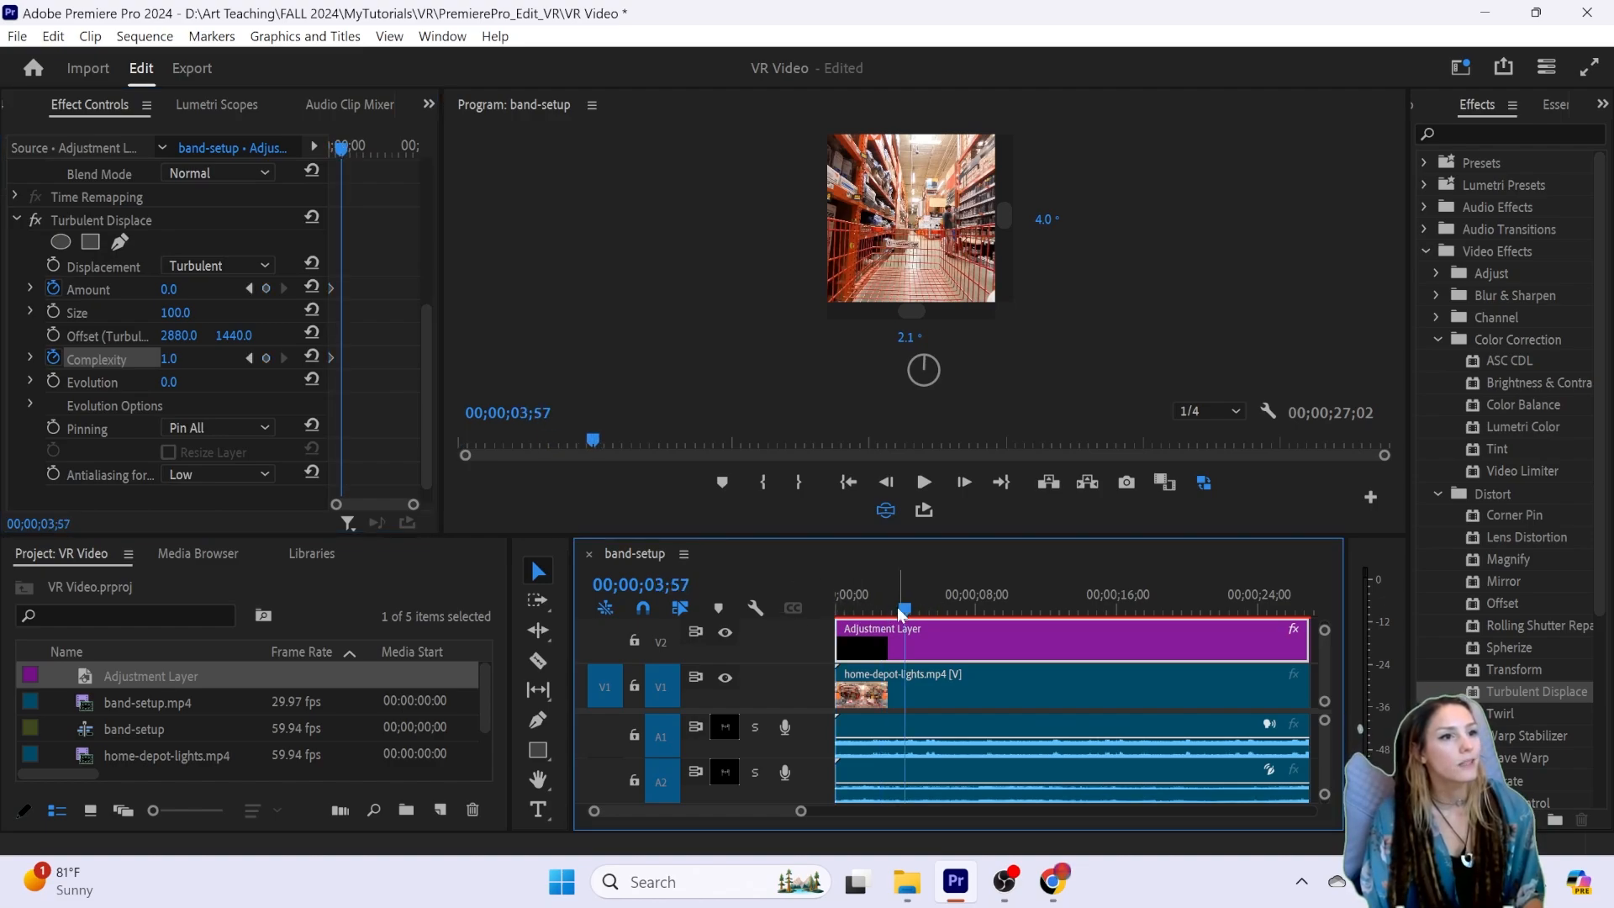
left_click(266, 359)
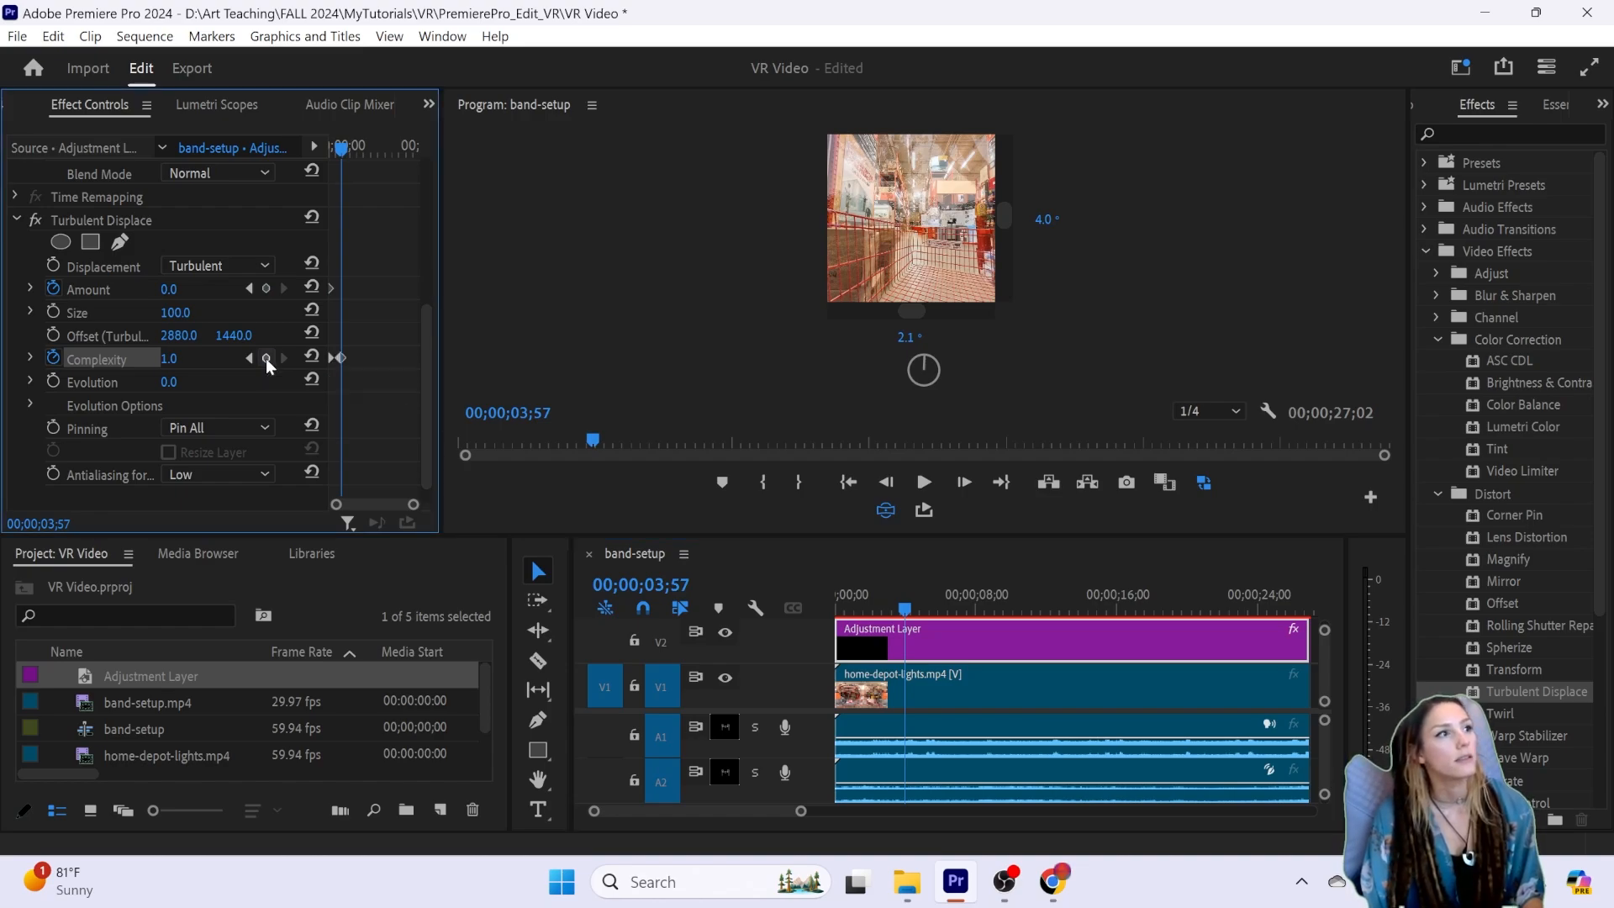
left_click(268, 288)
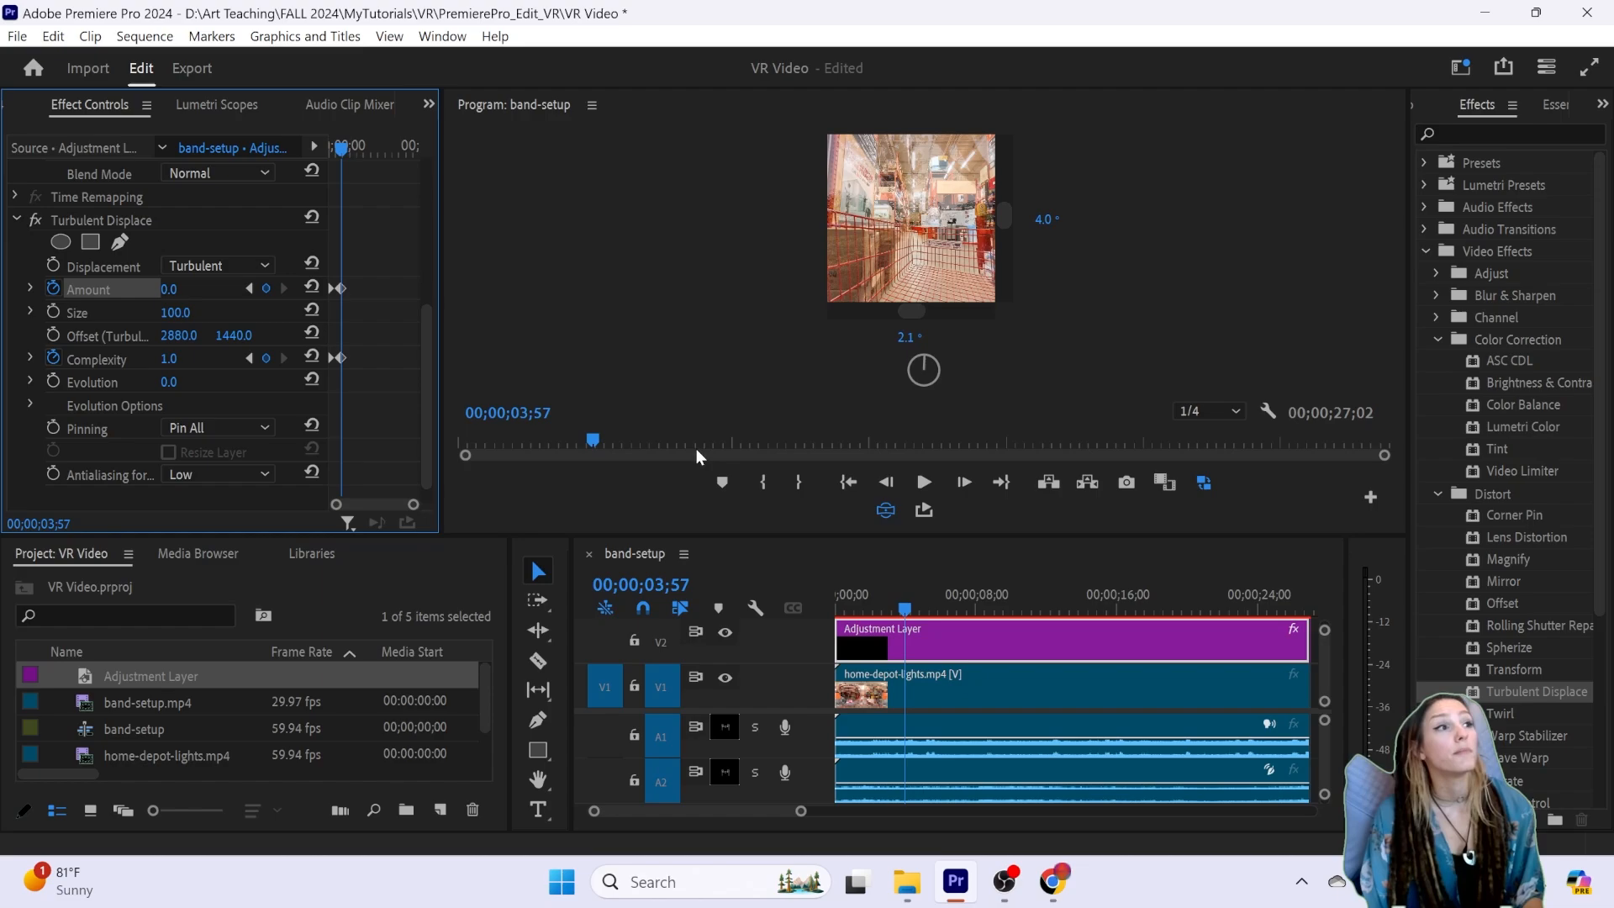
Step: Keyframe Turbulent Displace Amount at 73 and Complexity at 3.3 at the sequence end, 00;00;27;02
key("minus")
key("minus")
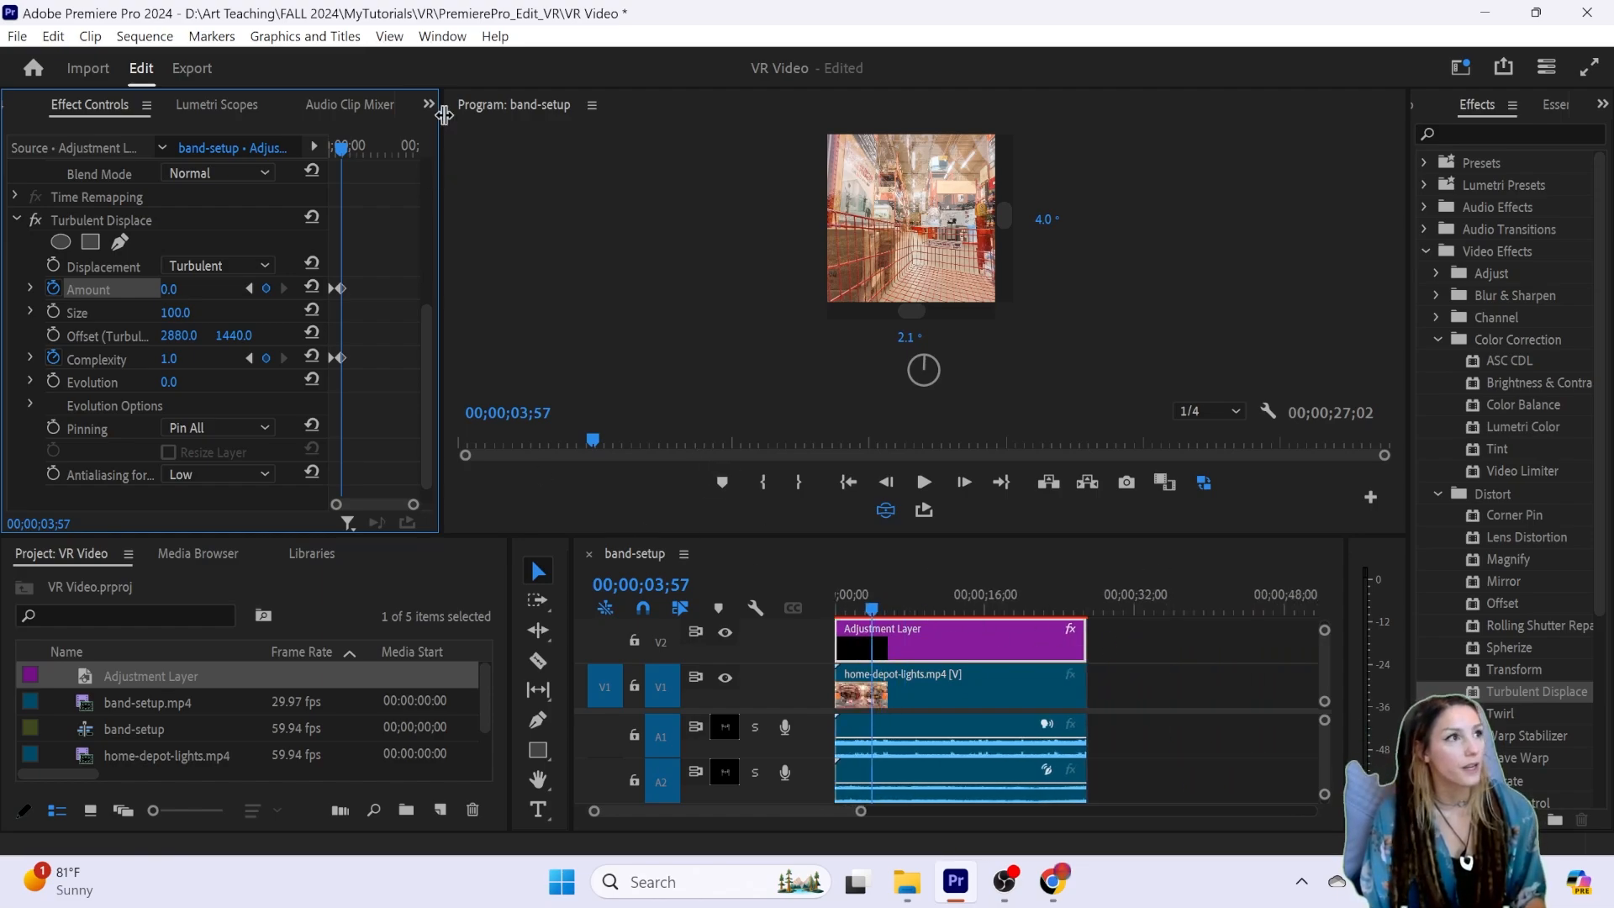
left_click_drag(342, 155, 447, 180)
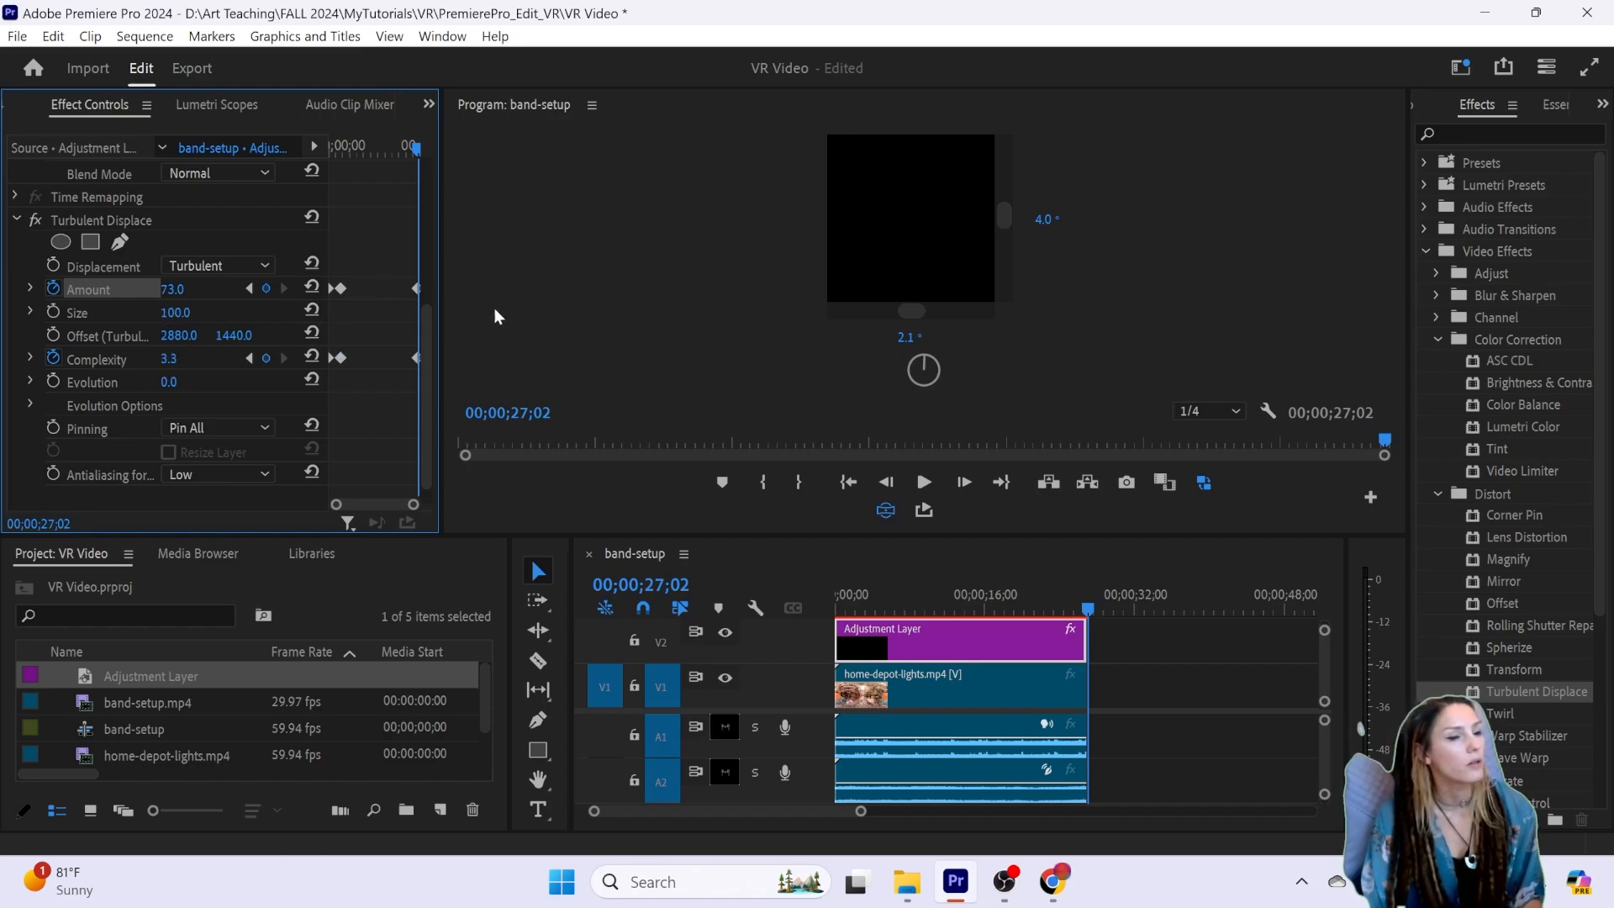
Step: Play the sequence from the start in the flat 360° view to about 00;00;12;18 to check the animated distortion
left_click_drag(1009, 602, 759, 598)
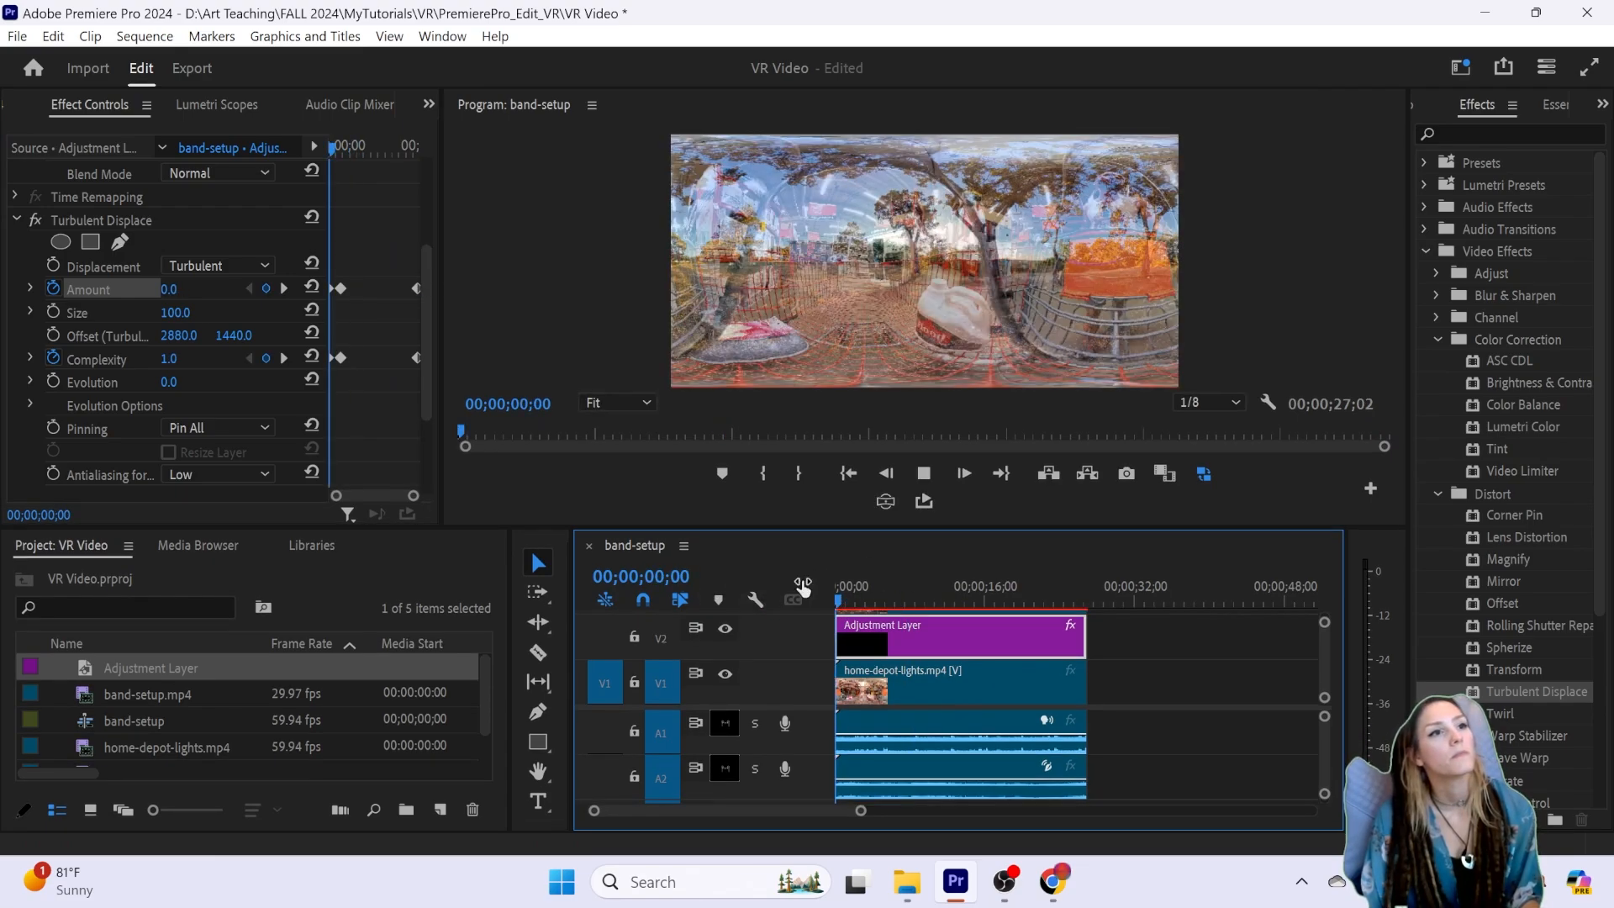
key("space")
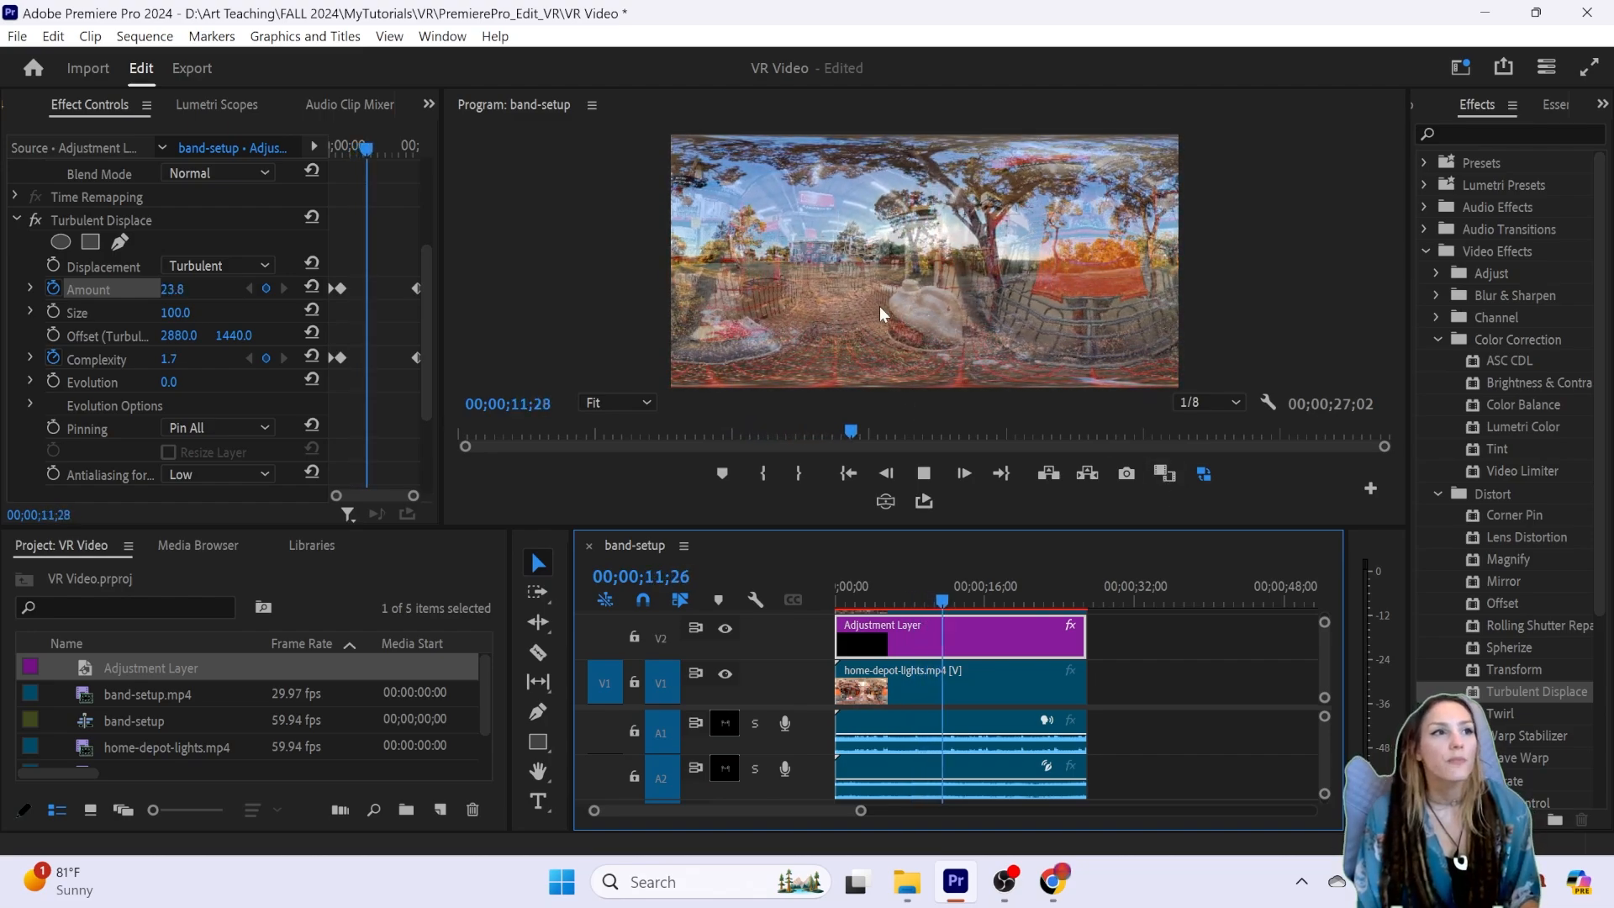
key("space")
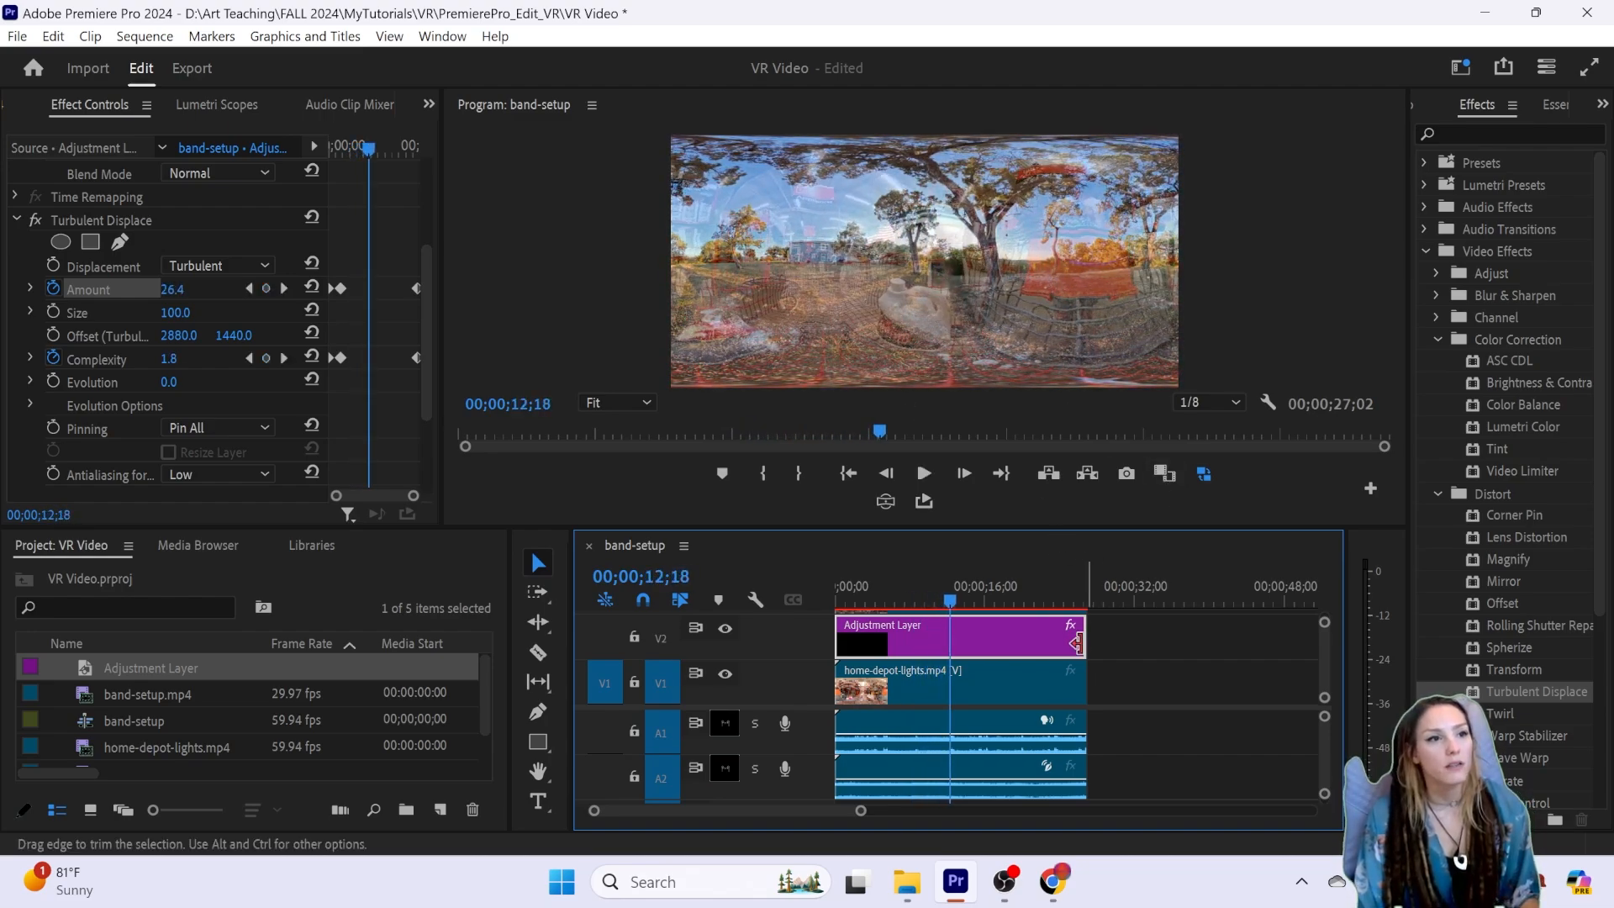
left_click(994, 531)
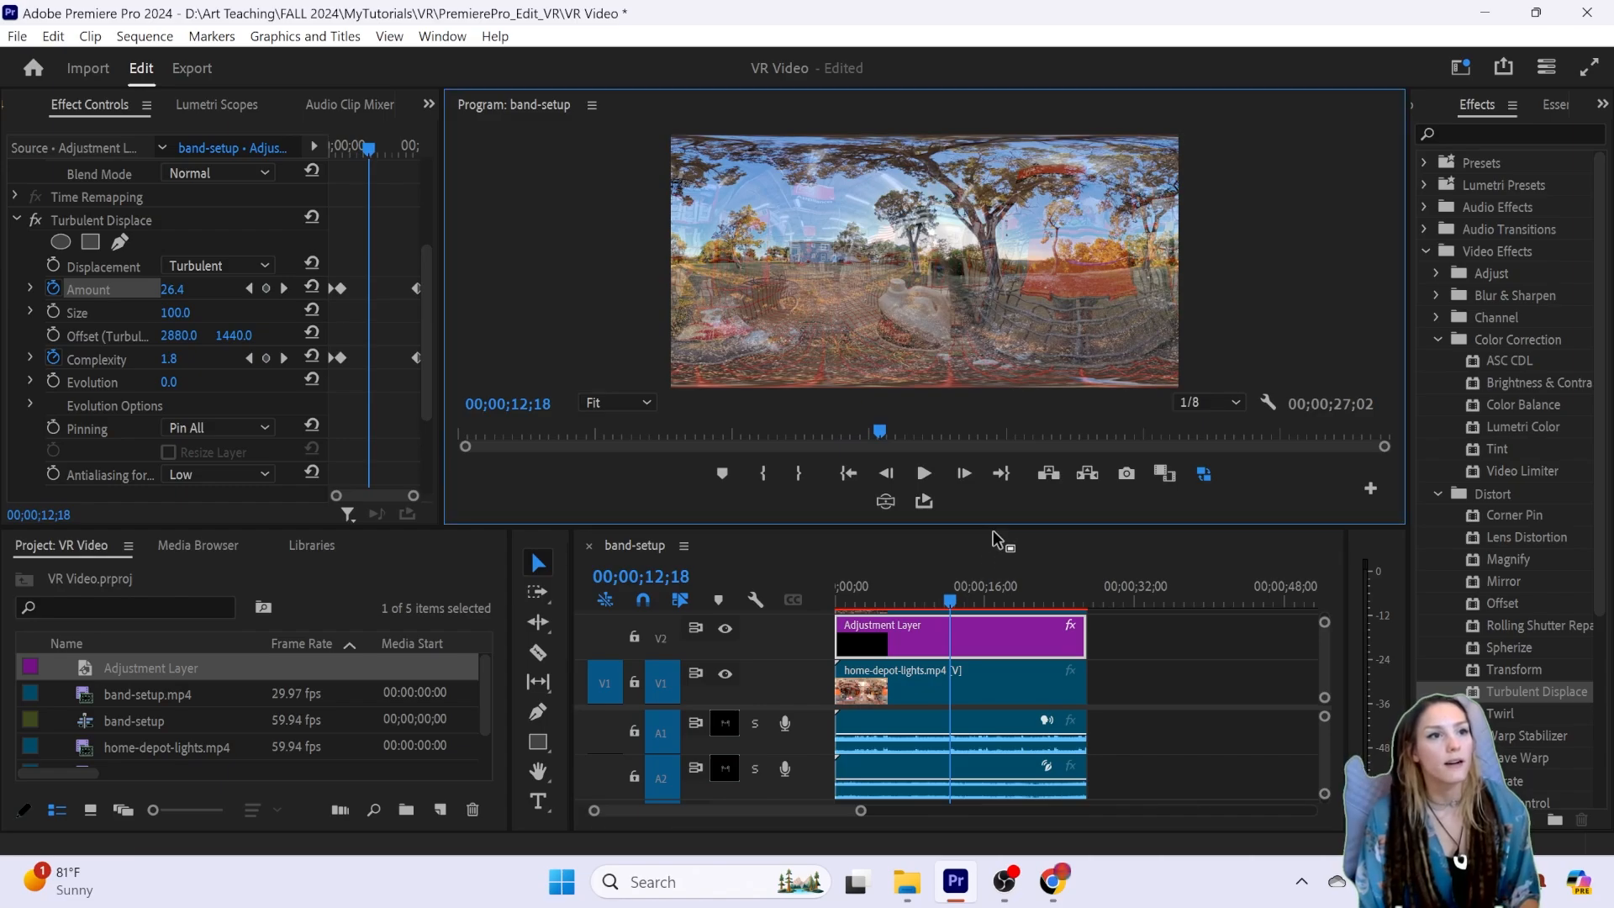
Step: Enlarge the timeline area and swap the upper tracks so sunSetting.mp4 is on V2 and the adjustment layer on V3
left_click_drag(998, 526, 998, 385)
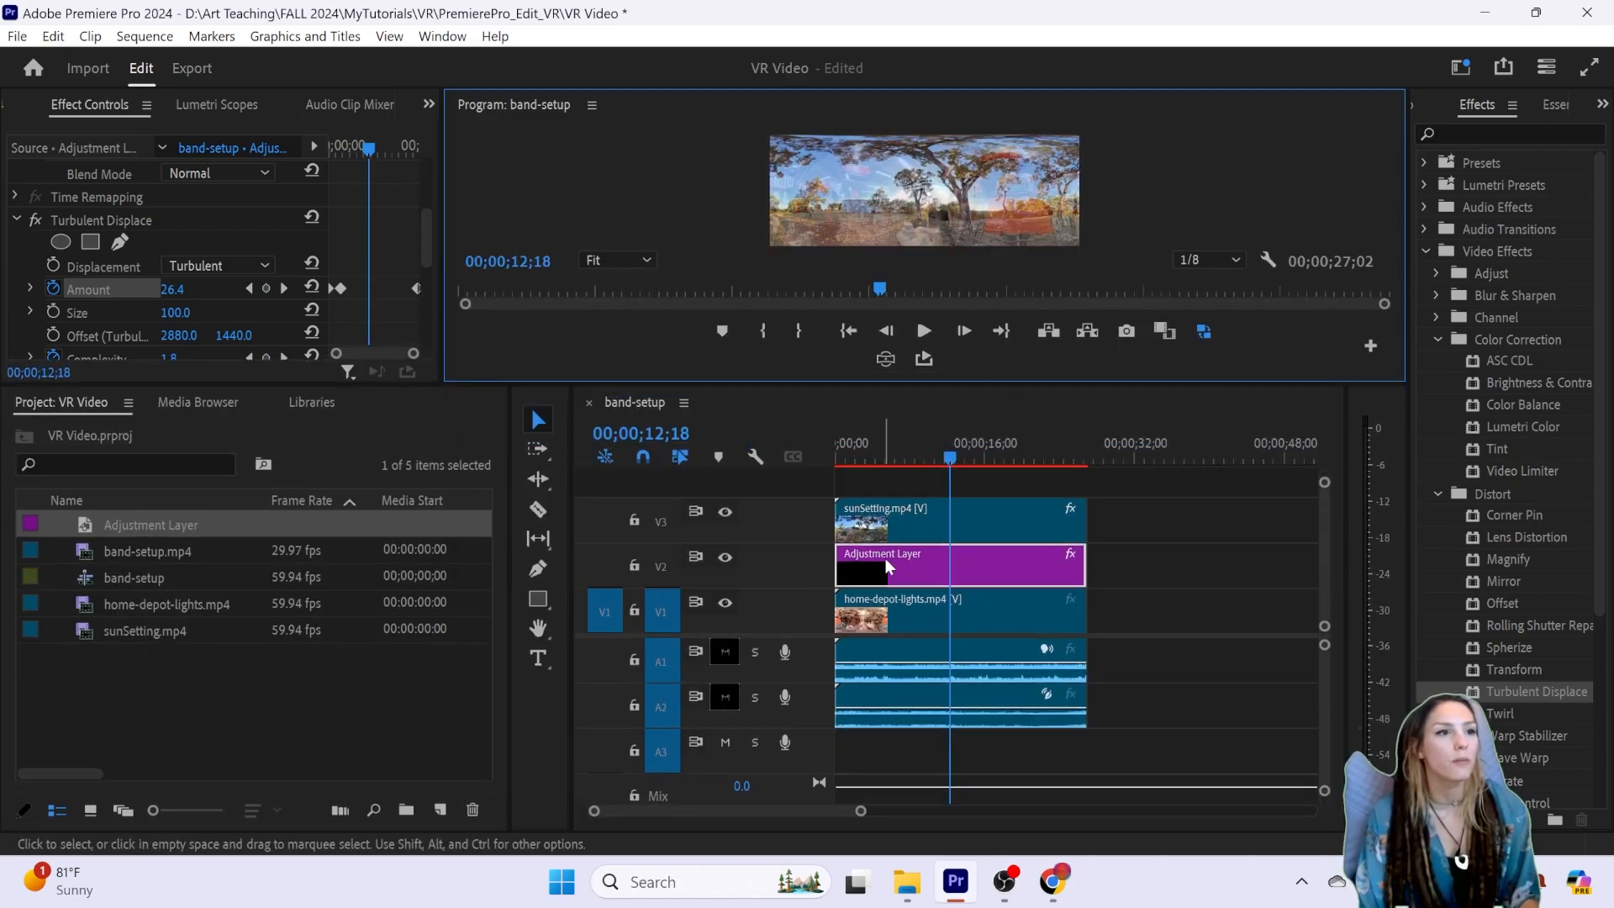
left_click_drag(916, 567, 1193, 567)
left_click_drag(1021, 523, 1019, 559)
left_click_drag(1172, 562, 895, 532)
Step: Play the sequence from the start in an enlarged program preview, then inspect the frame at 00;00;03;53
left_click_drag(909, 446, 773, 455)
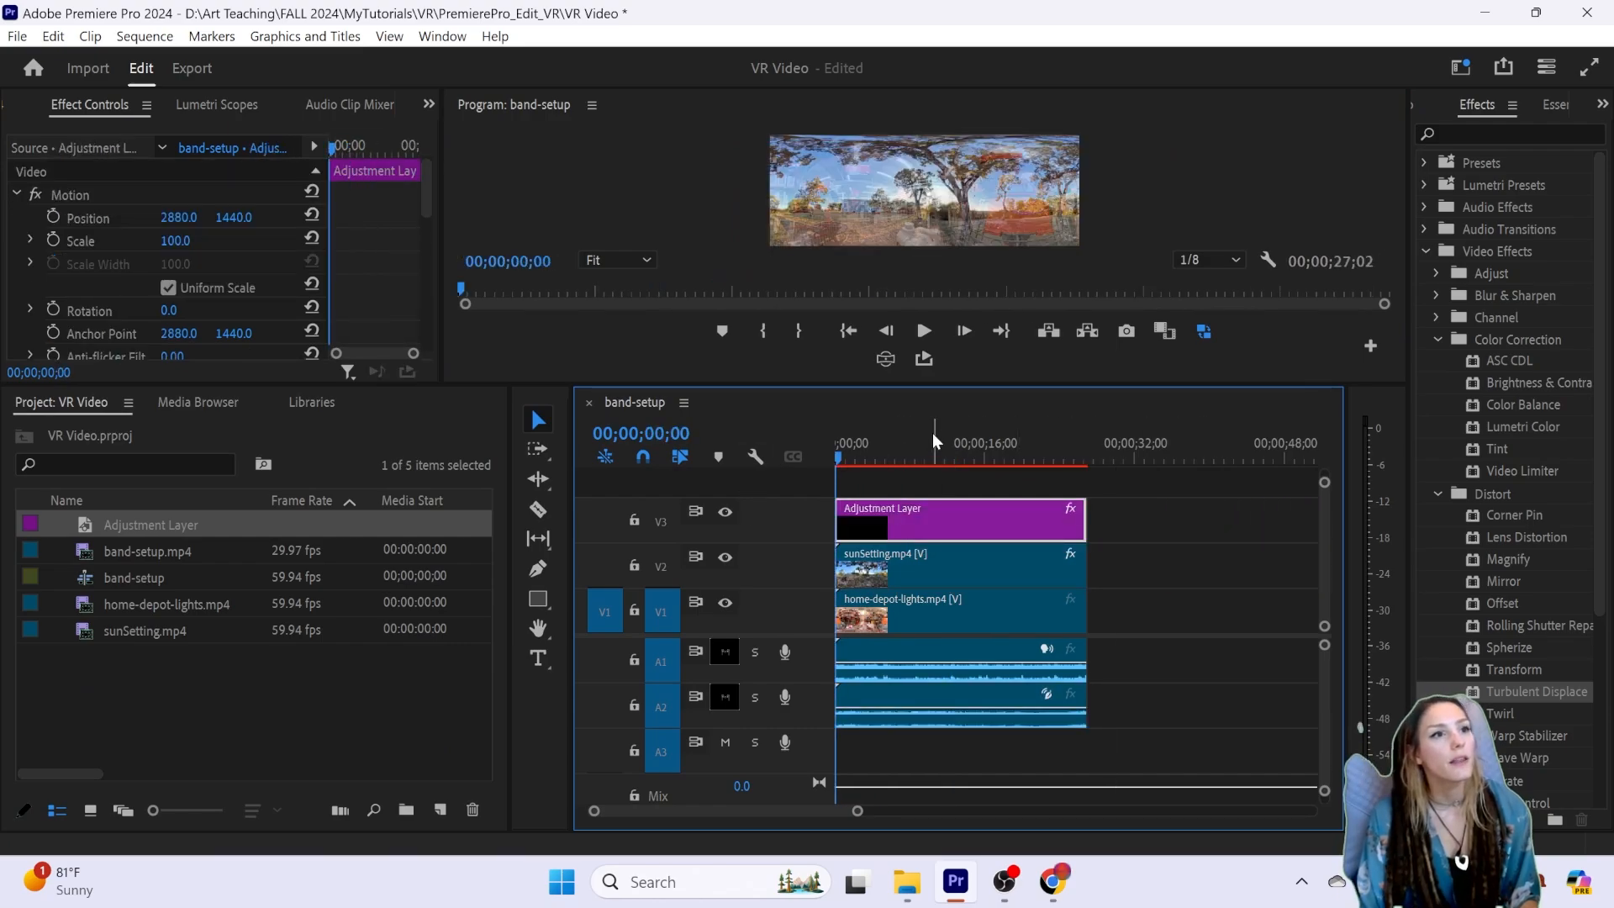
left_click_drag(933, 383, 951, 548)
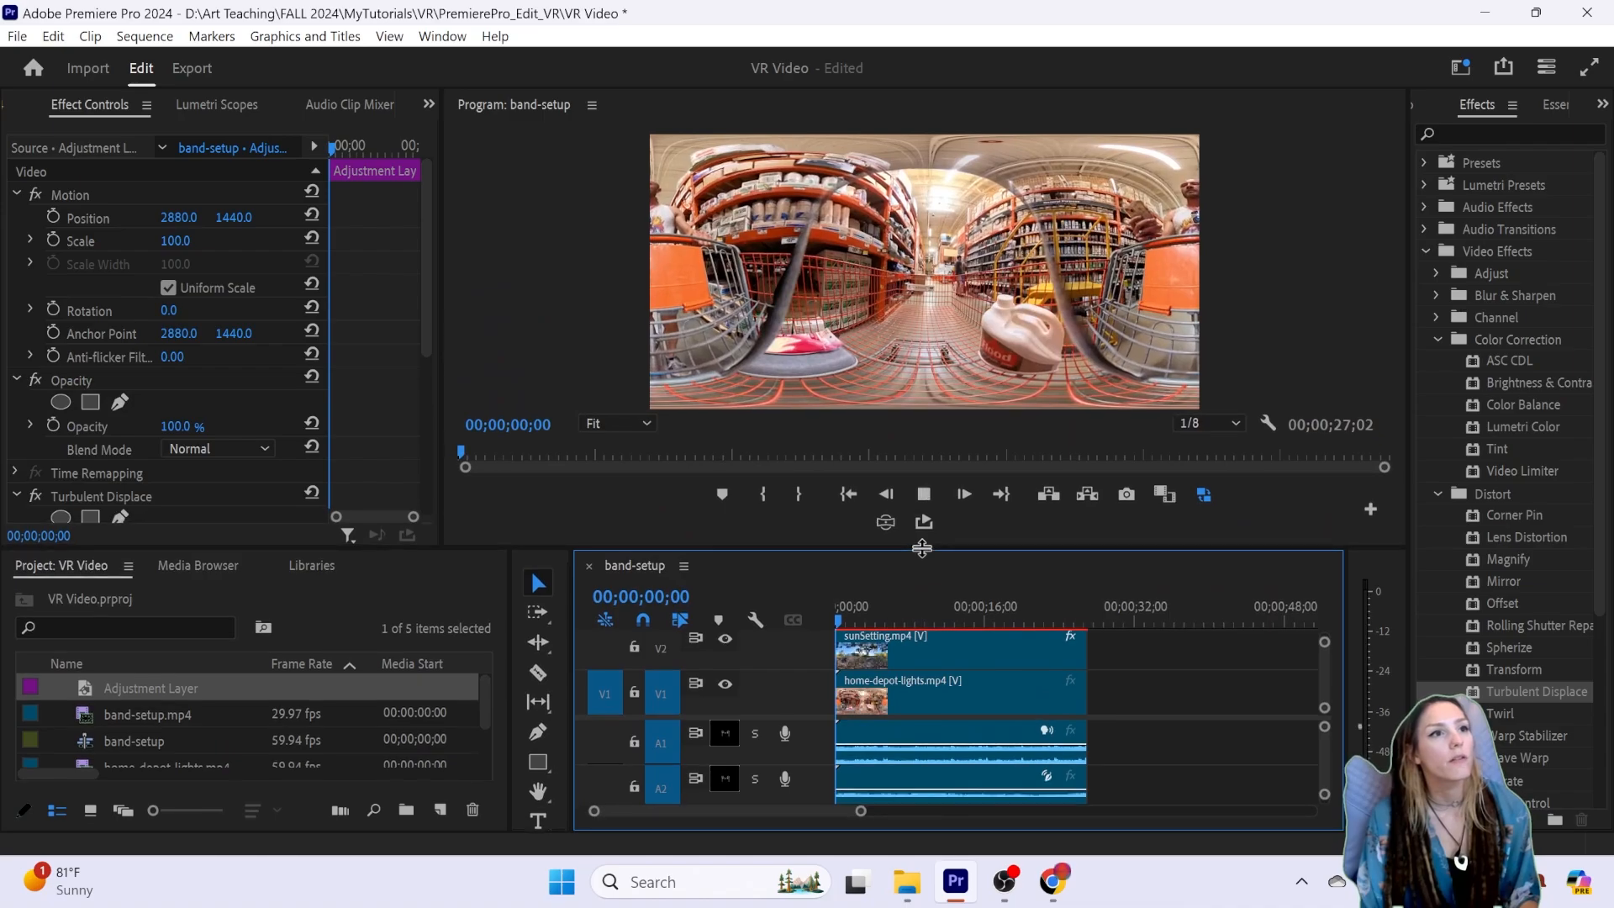
key("space")
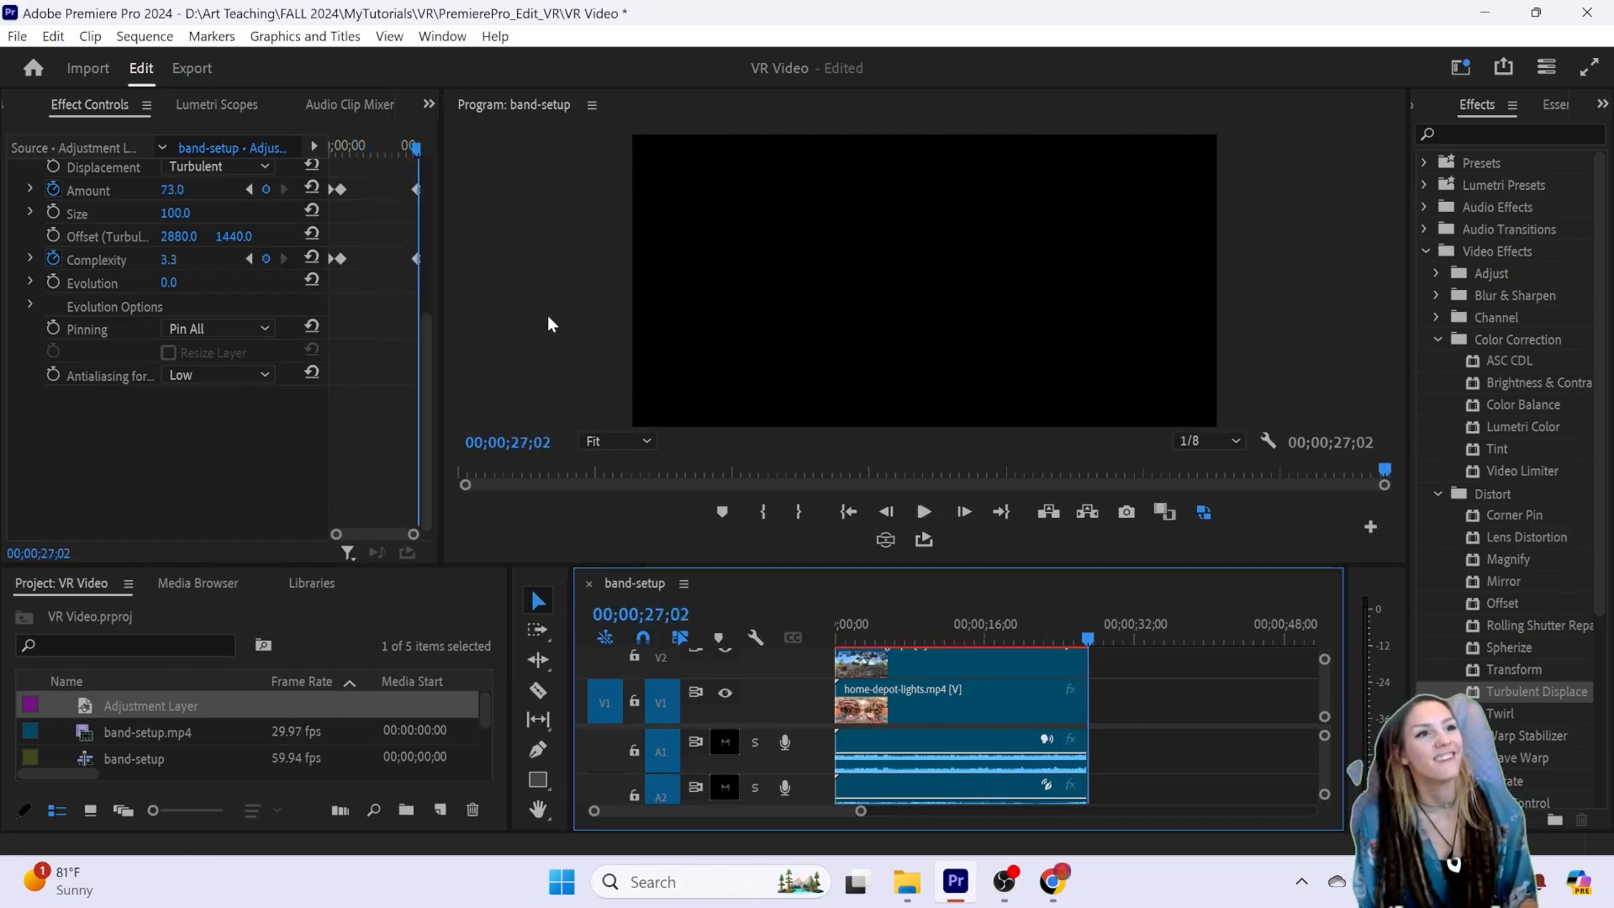
left_click_drag(1033, 643, 901, 624)
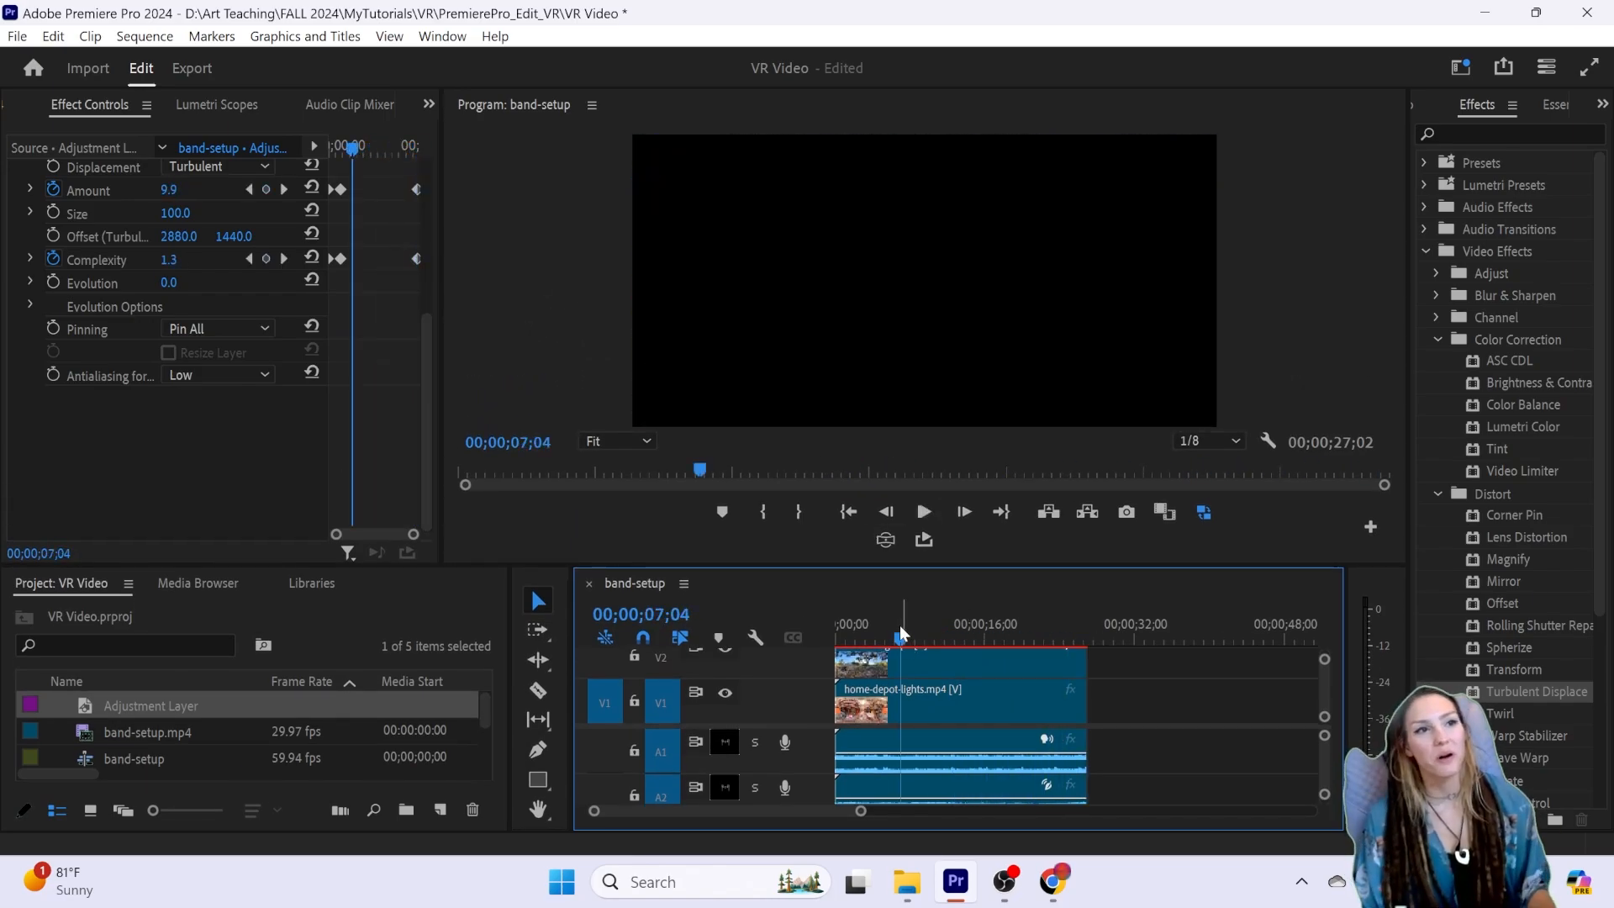
left_click(873, 643)
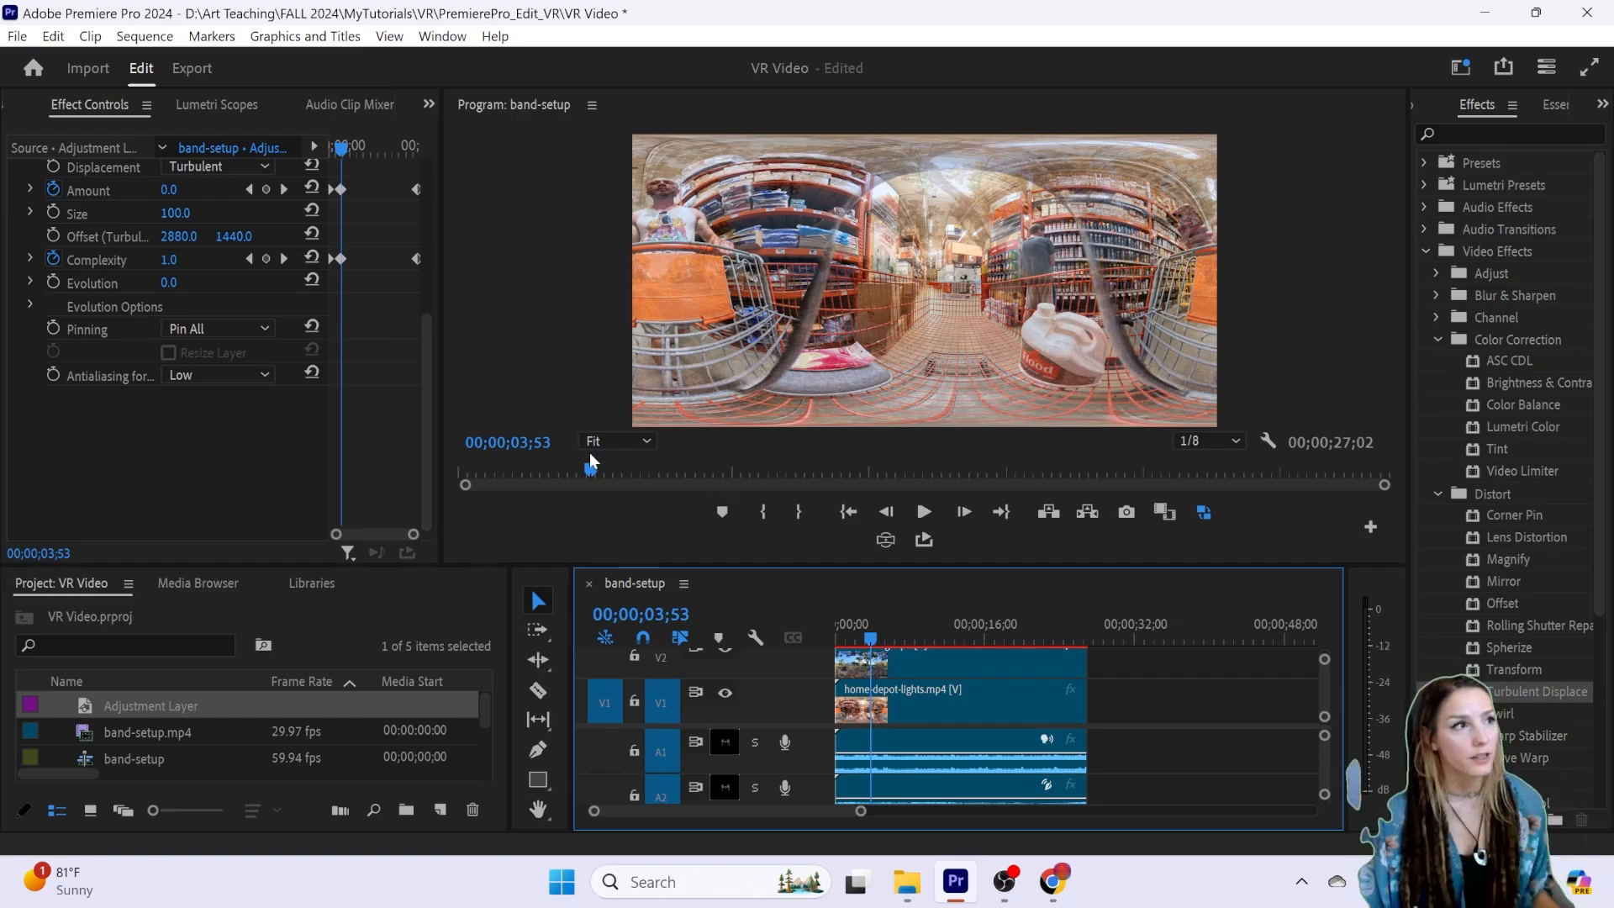
Step: Widen the effect settings area and compare the picture with Turbulent Displace off and on at 00;00;03;53 and 00;00;19;12
left_click_drag(451, 380, 555, 437)
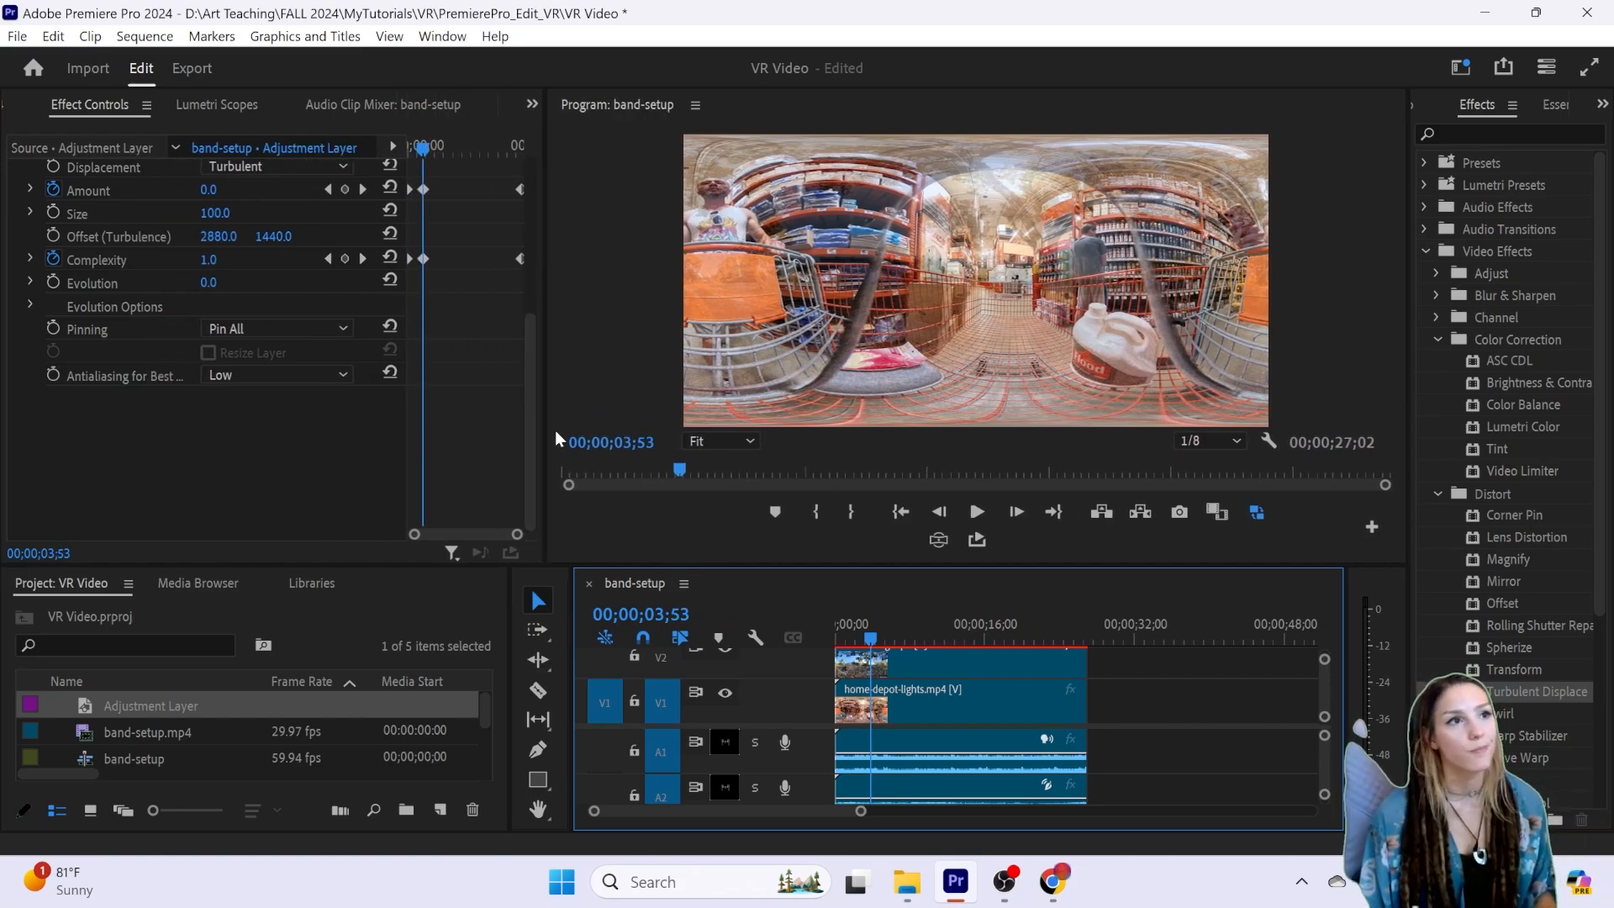
scroll(288, 383, "up", 5)
scroll(99, 384, "down", 3)
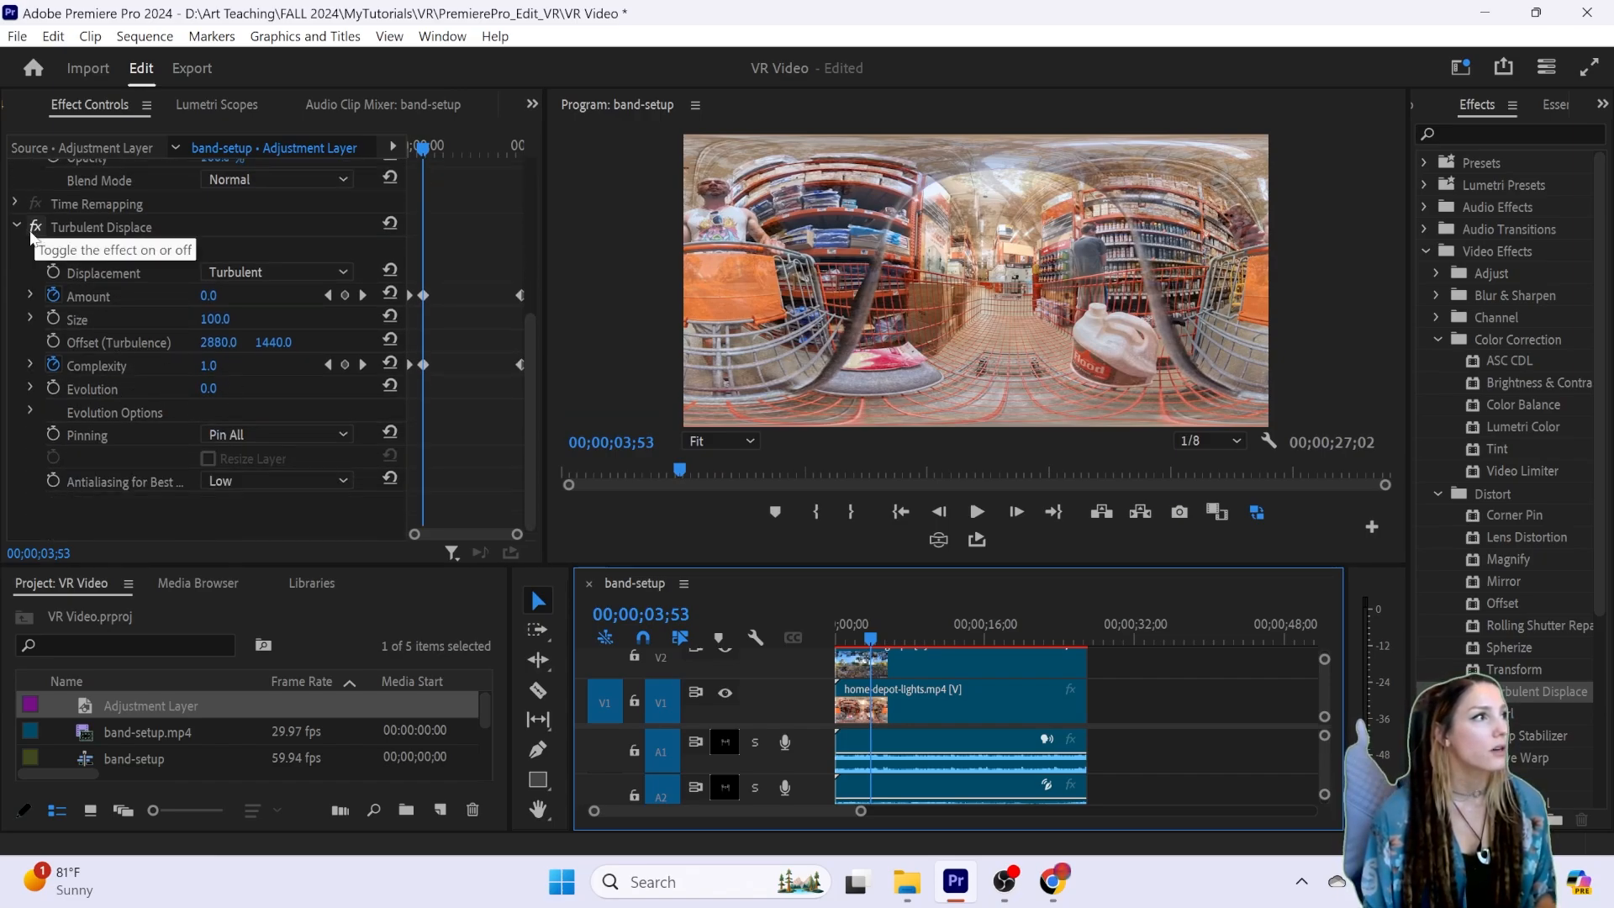
left_click(35, 227)
left_click(35, 227)
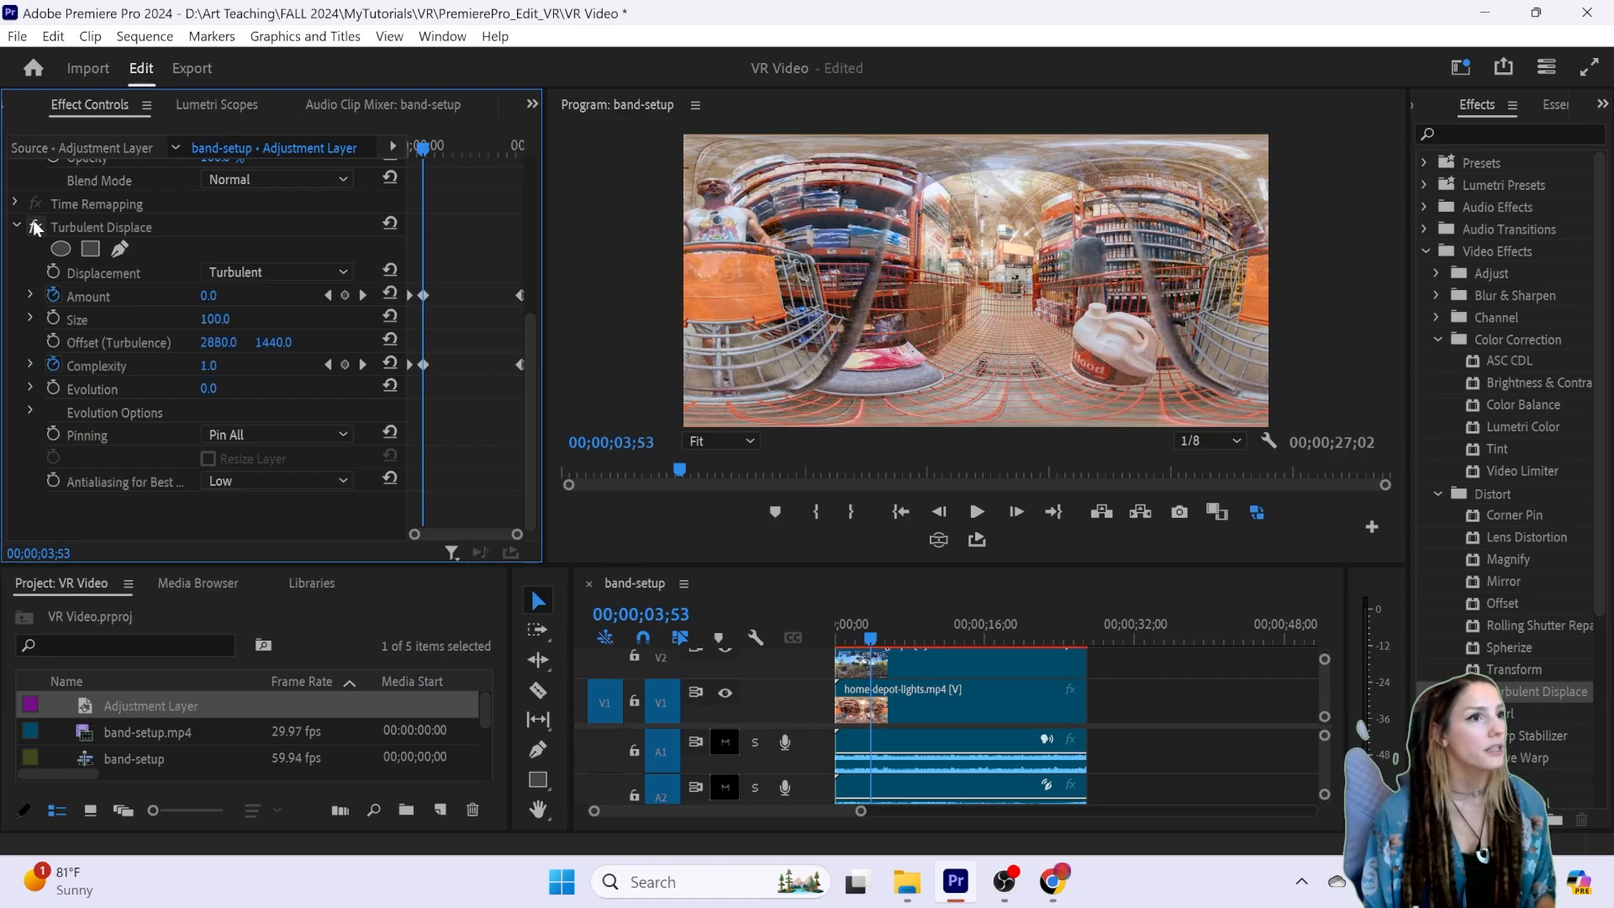
left_click(36, 227)
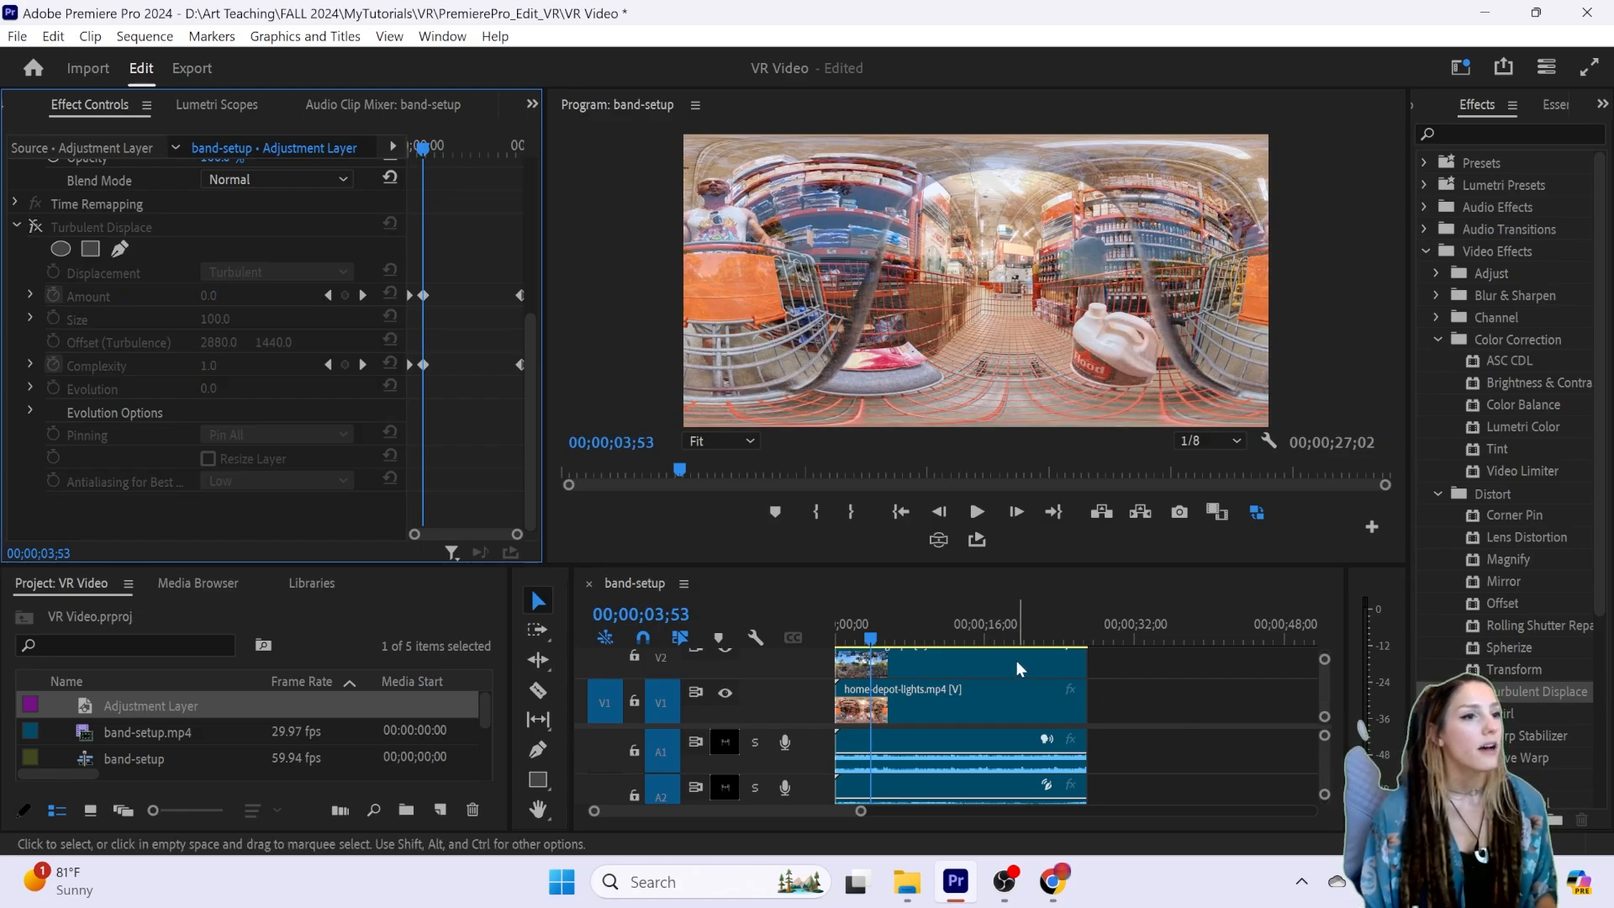
left_click(1016, 637)
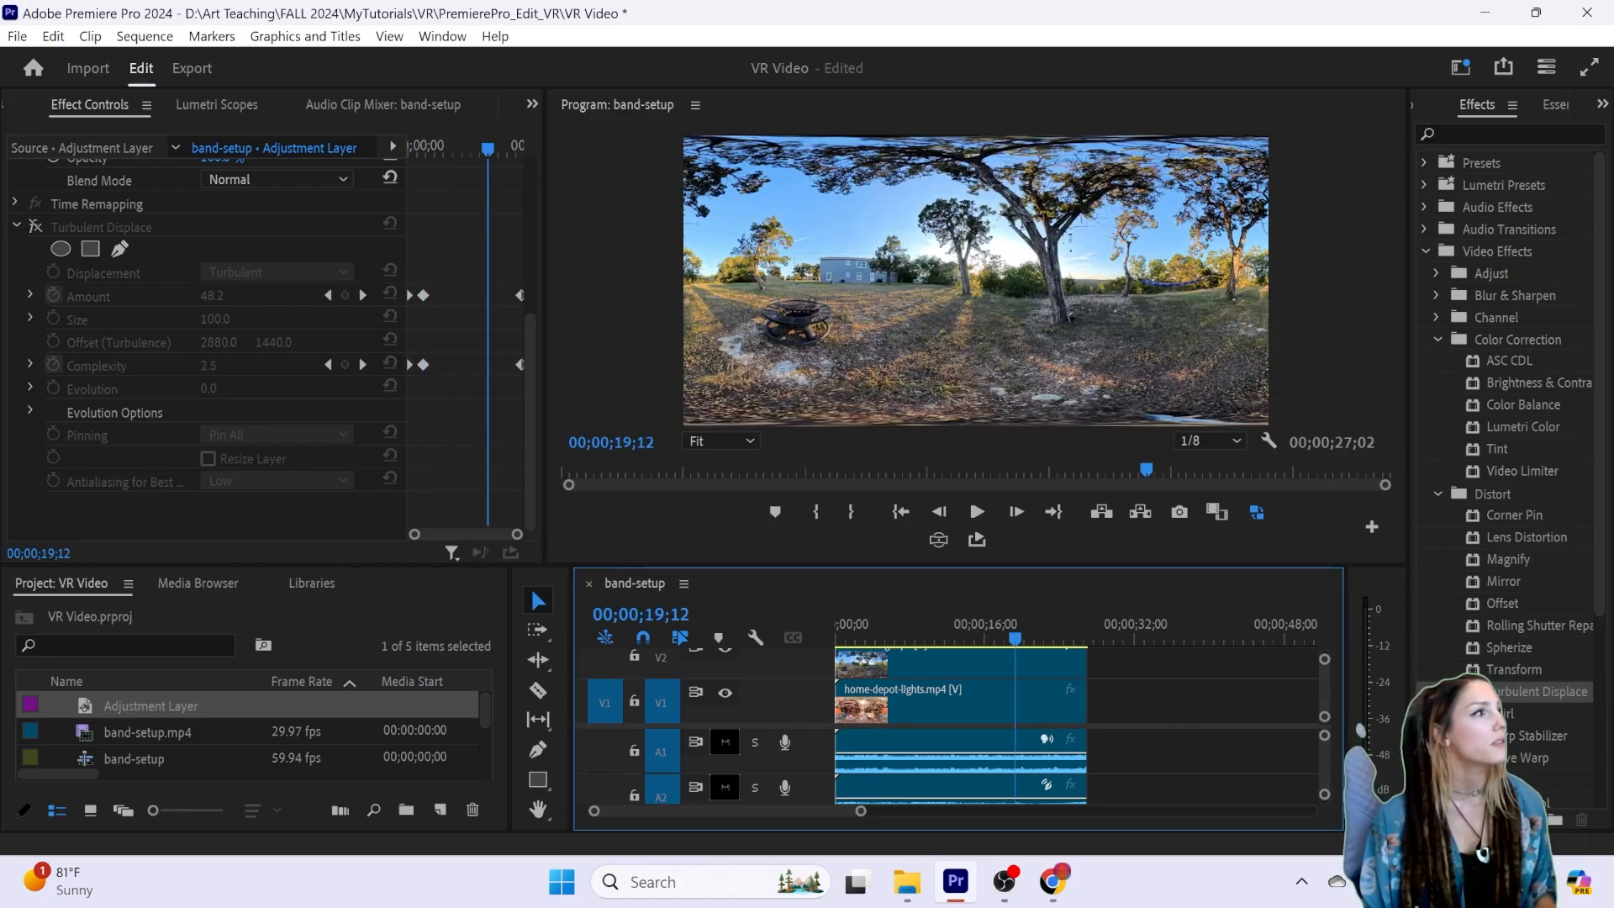
left_click(41, 224)
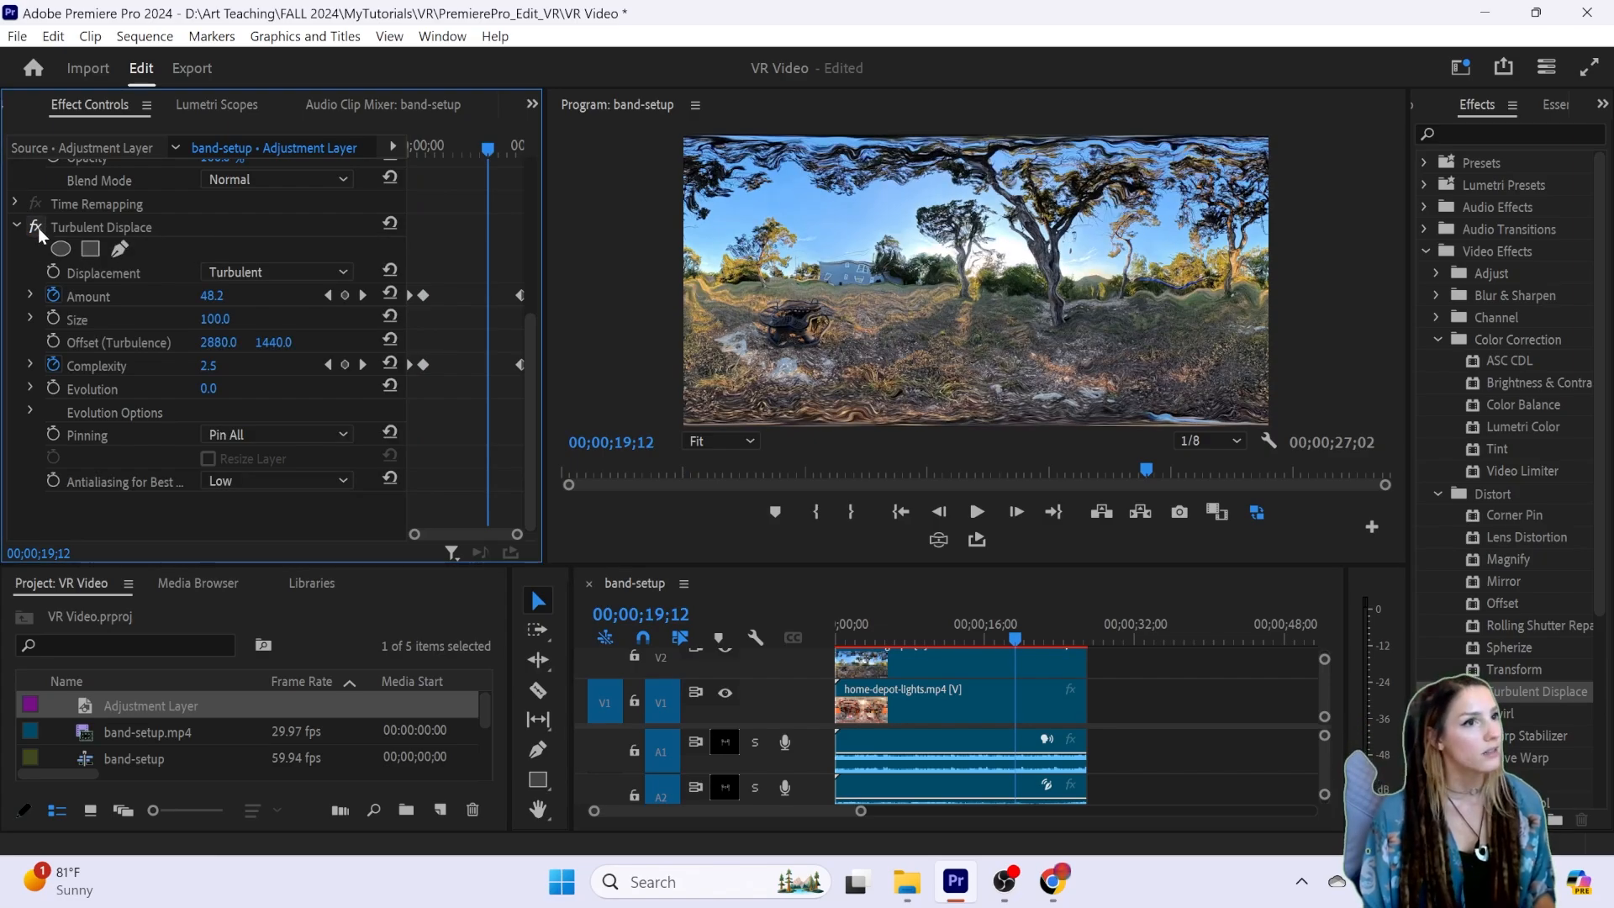
left_click(38, 229)
left_click(37, 229)
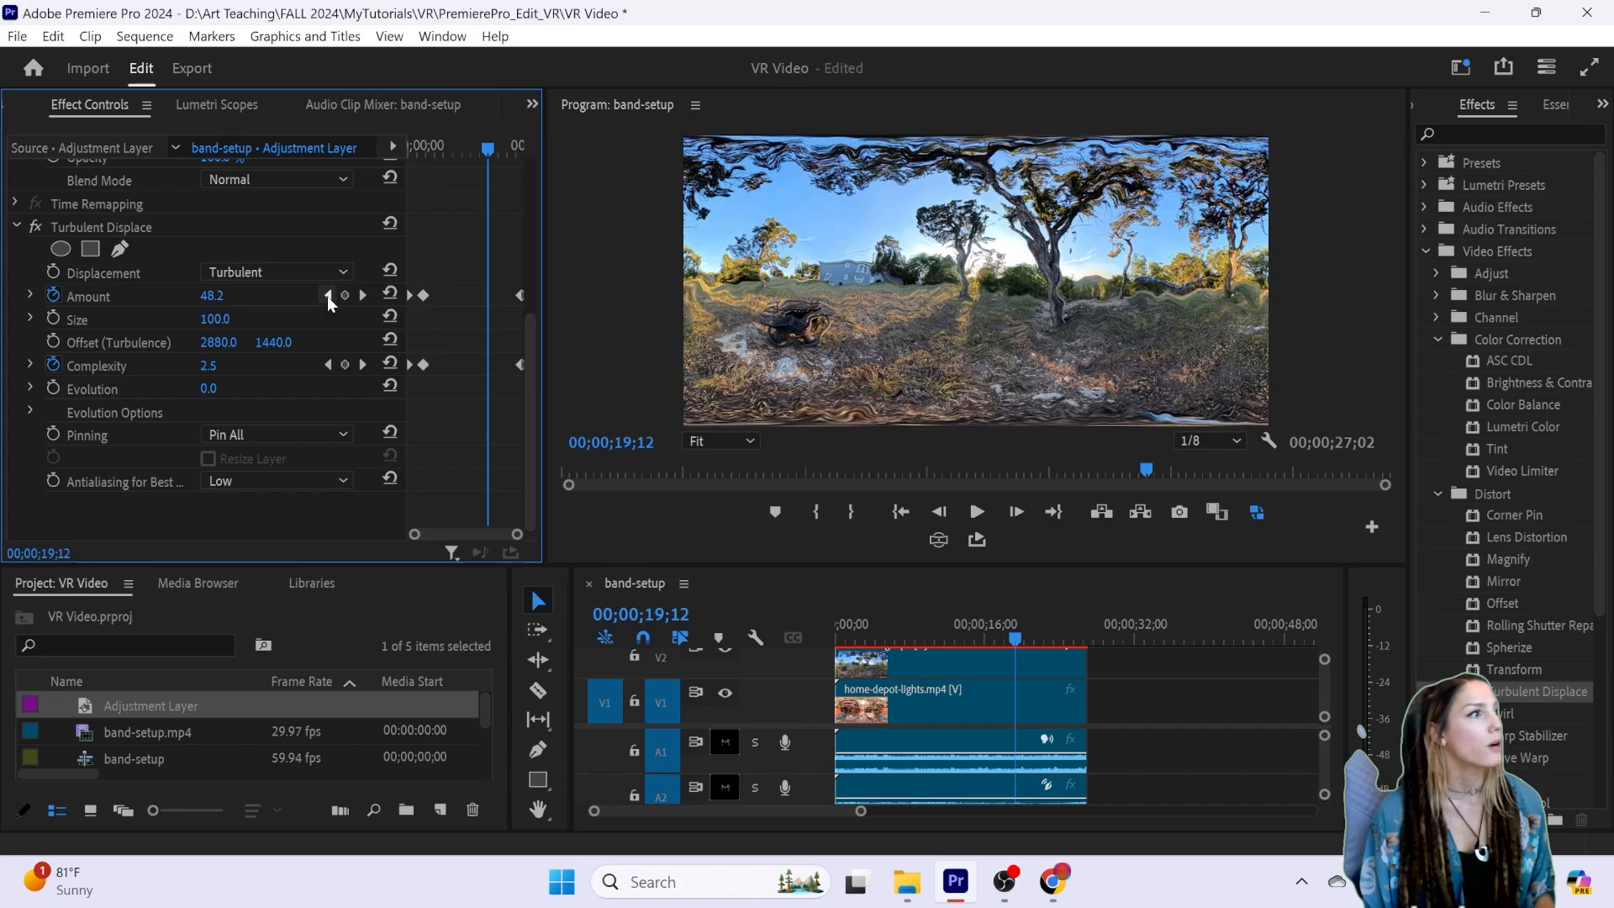
Step: Add a much higher Turbulent Displace Amount keyframe at 00;00;19;12 and play the sequence from the start
left_click_drag(203, 295, 441, 295)
left_click(976, 641)
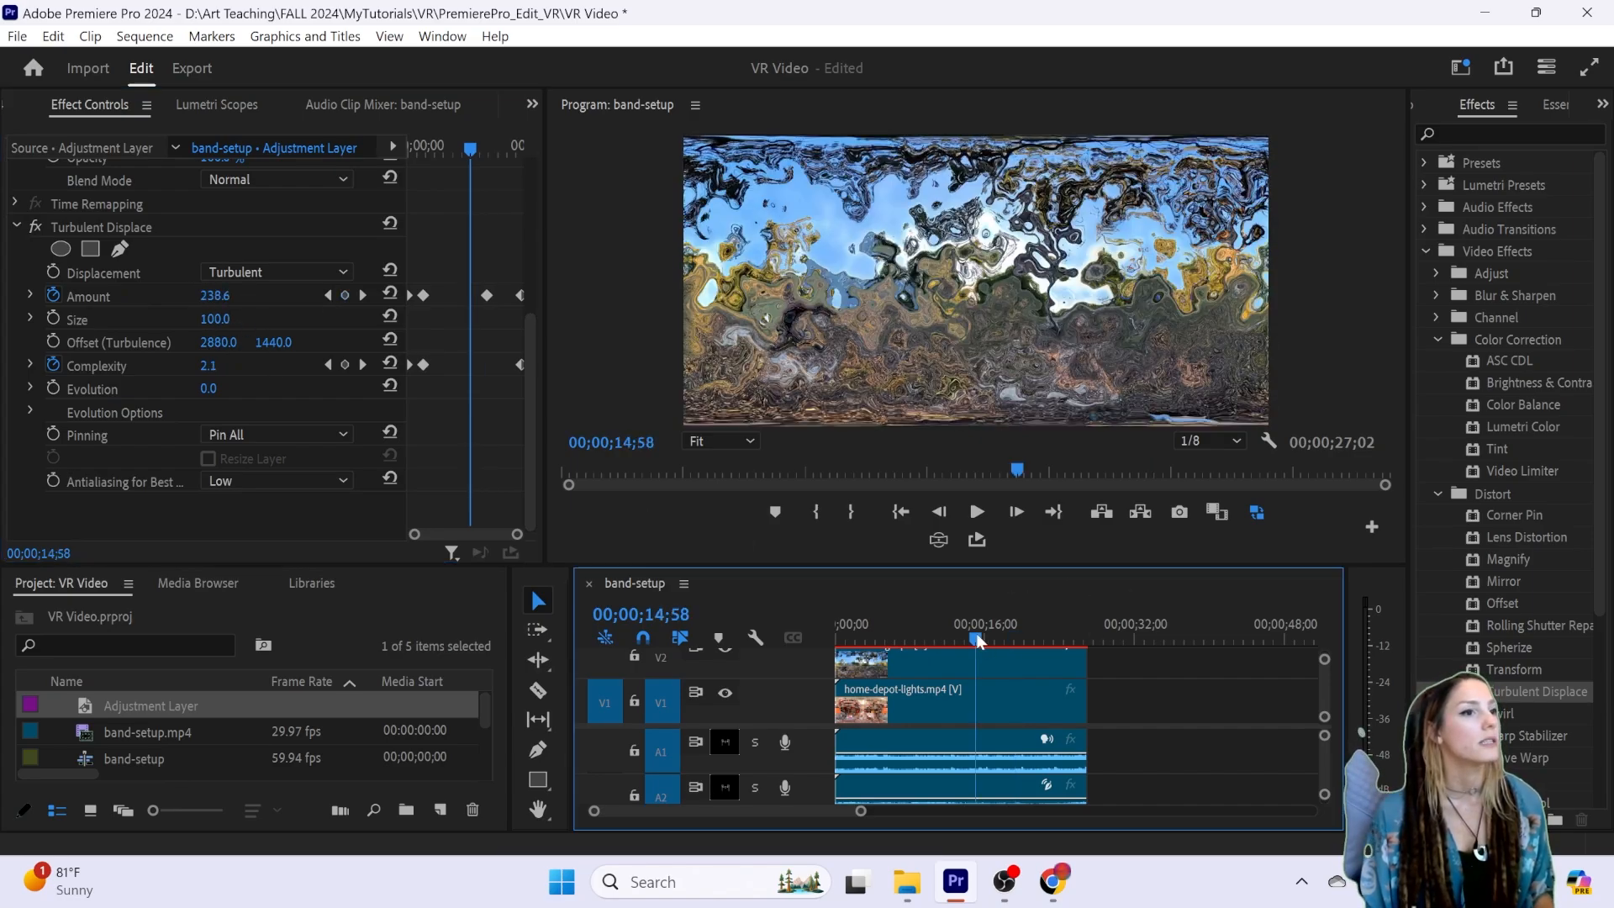
key("space")
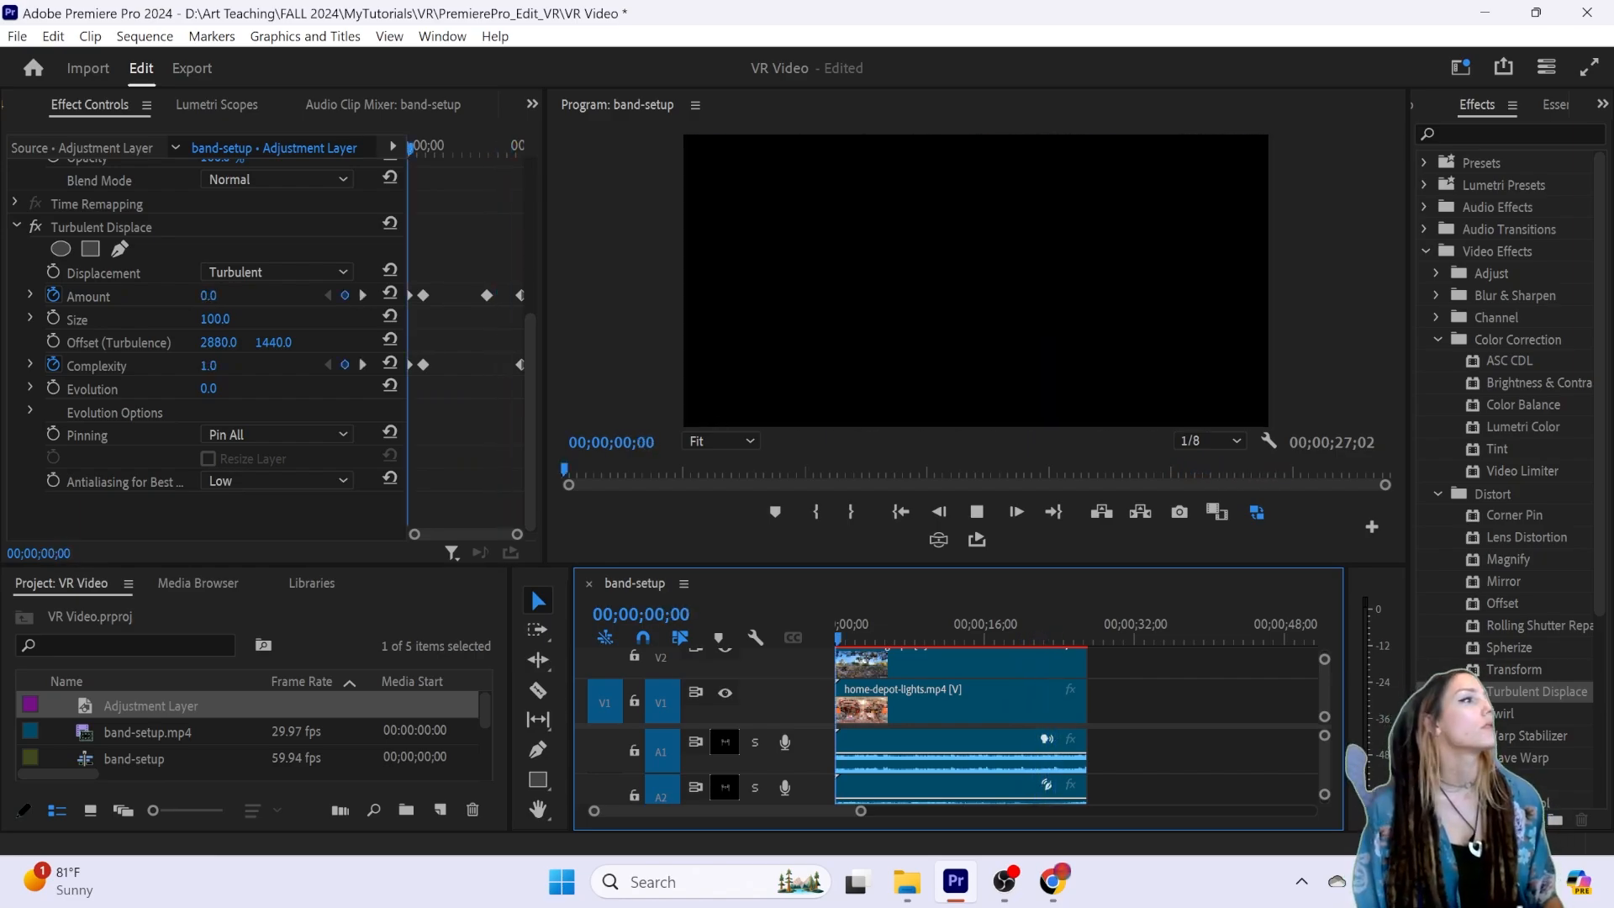
Step: Stop playback, turn off Turbulent Displace on the adjustment layer and collapse the open video effect folders
key("space")
left_click(35, 227)
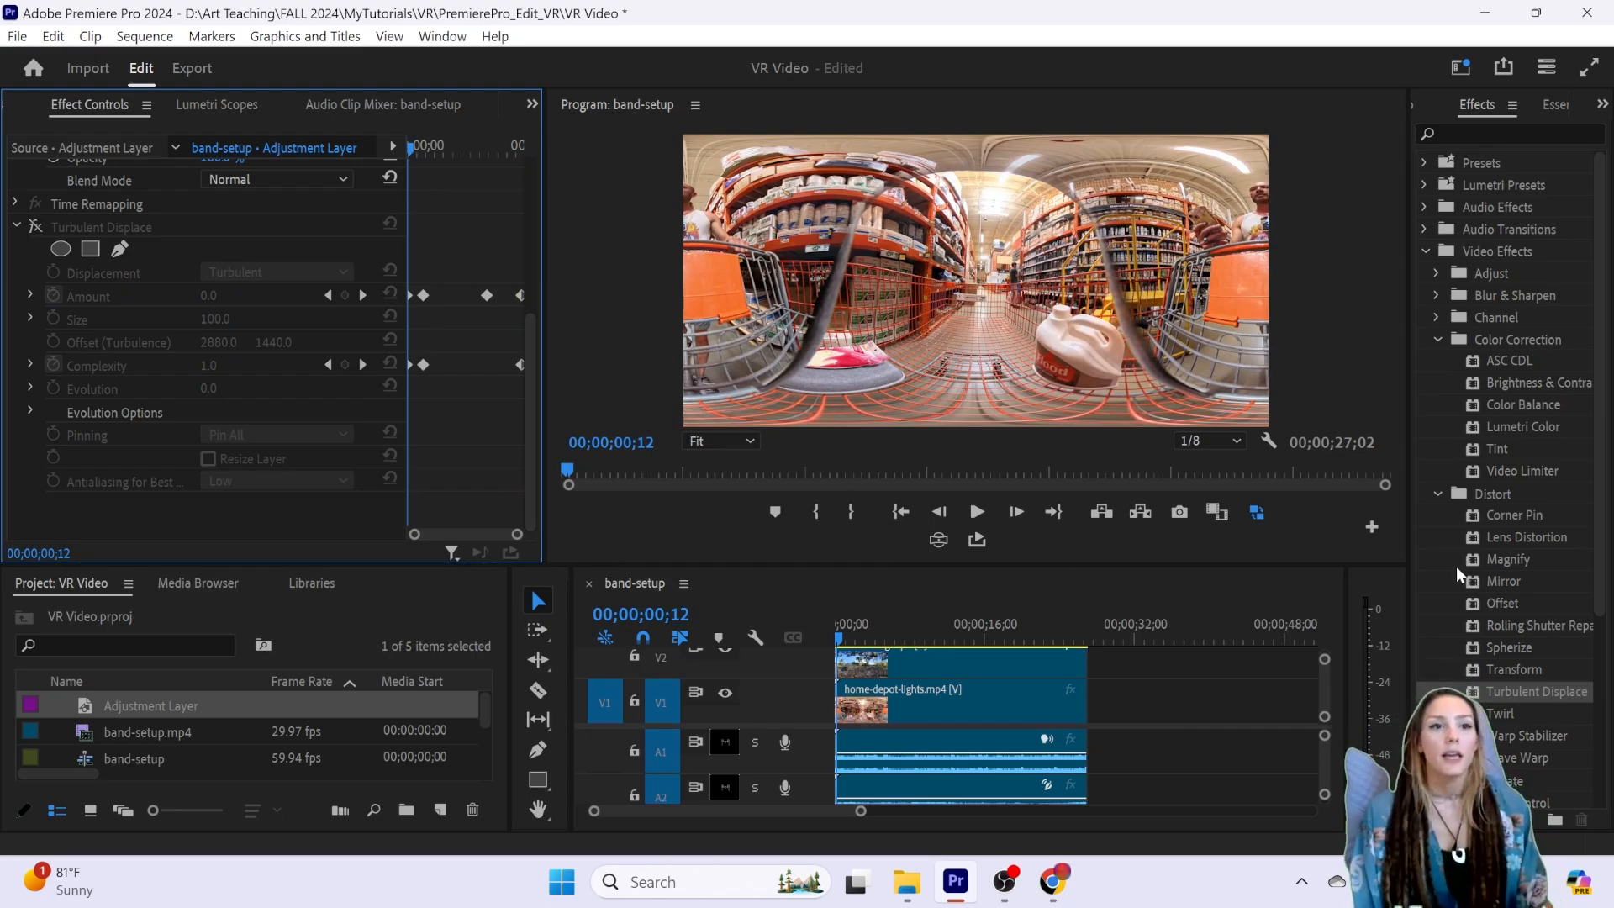
left_click(1439, 495)
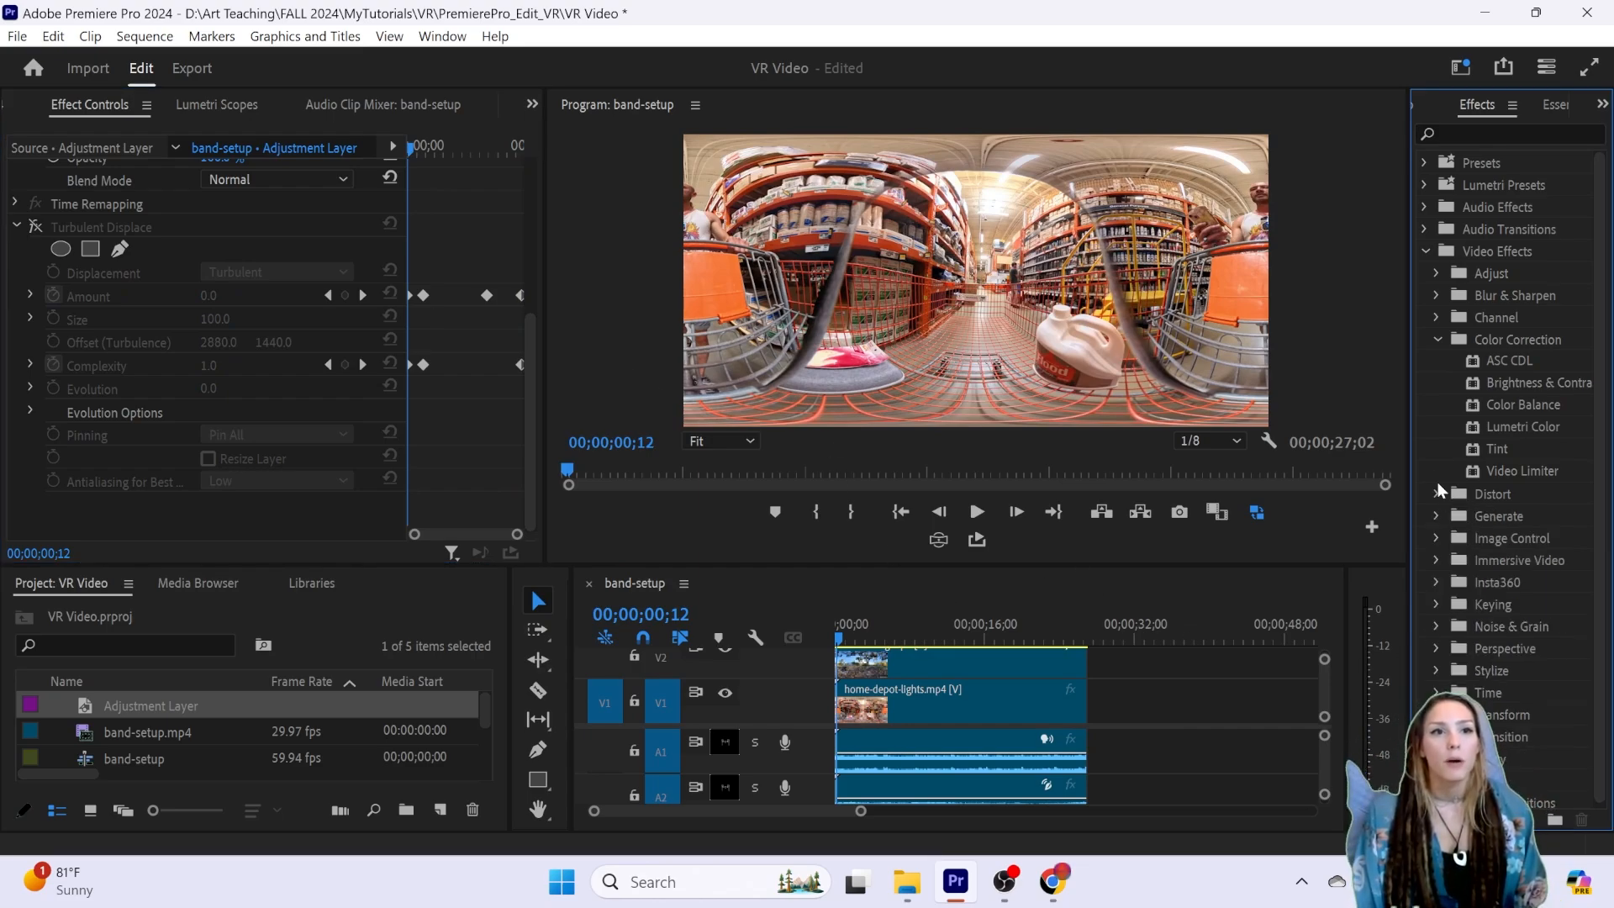
left_click(1438, 339)
left_click(1427, 251)
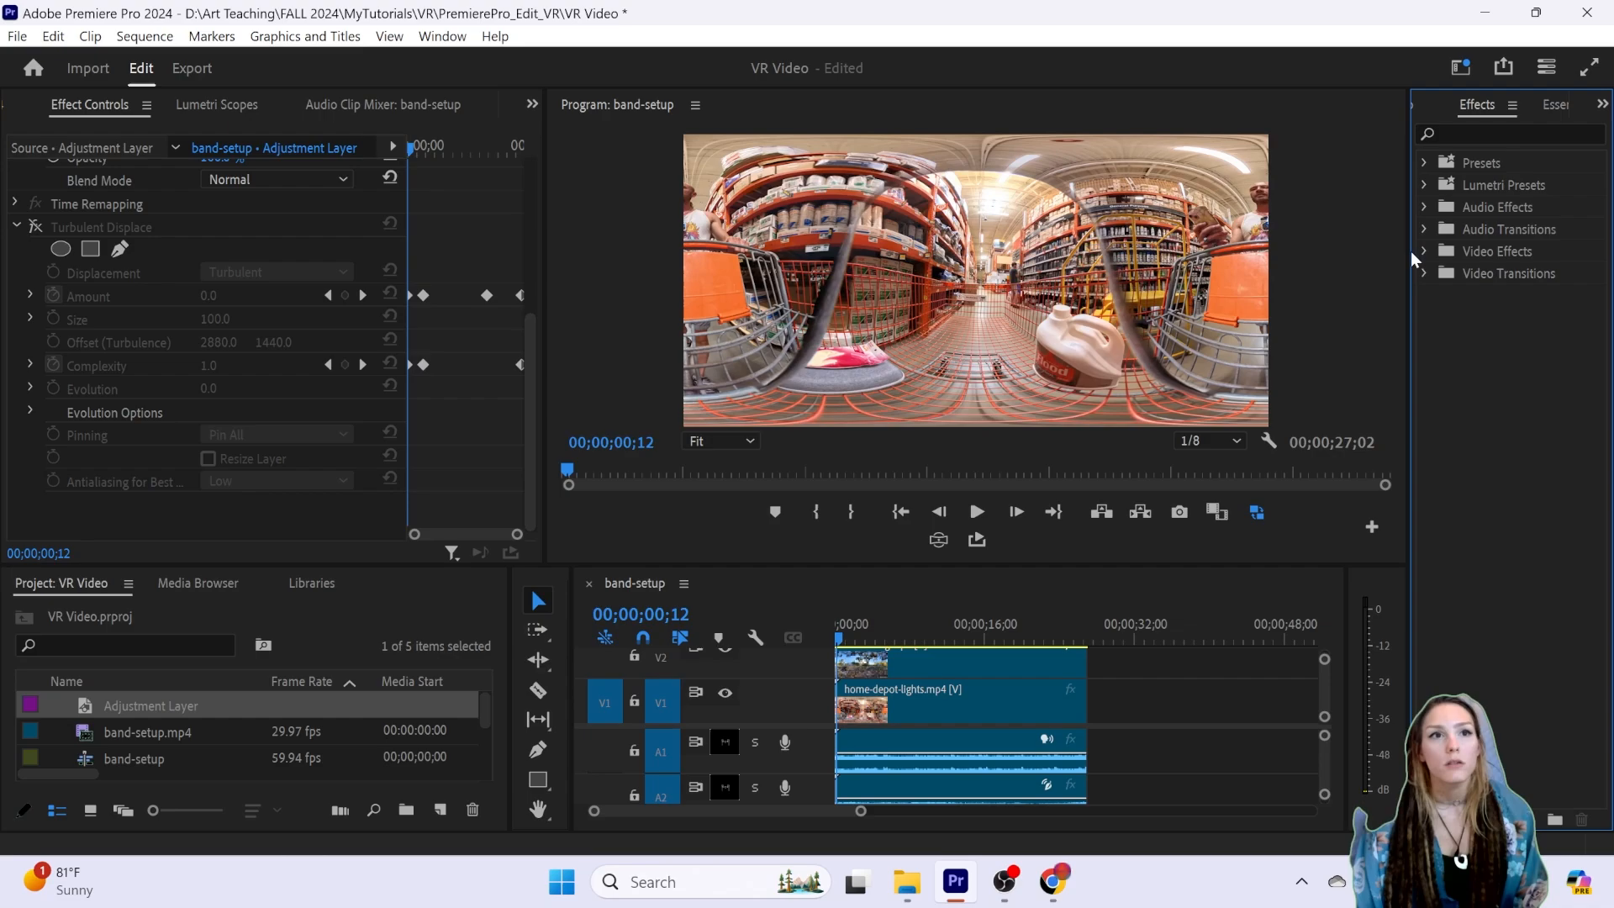
Step: Widen the effects area and bring up the Lumetri Color settings for the adjustment layer
left_click_drag(1410, 252, 1216, 278)
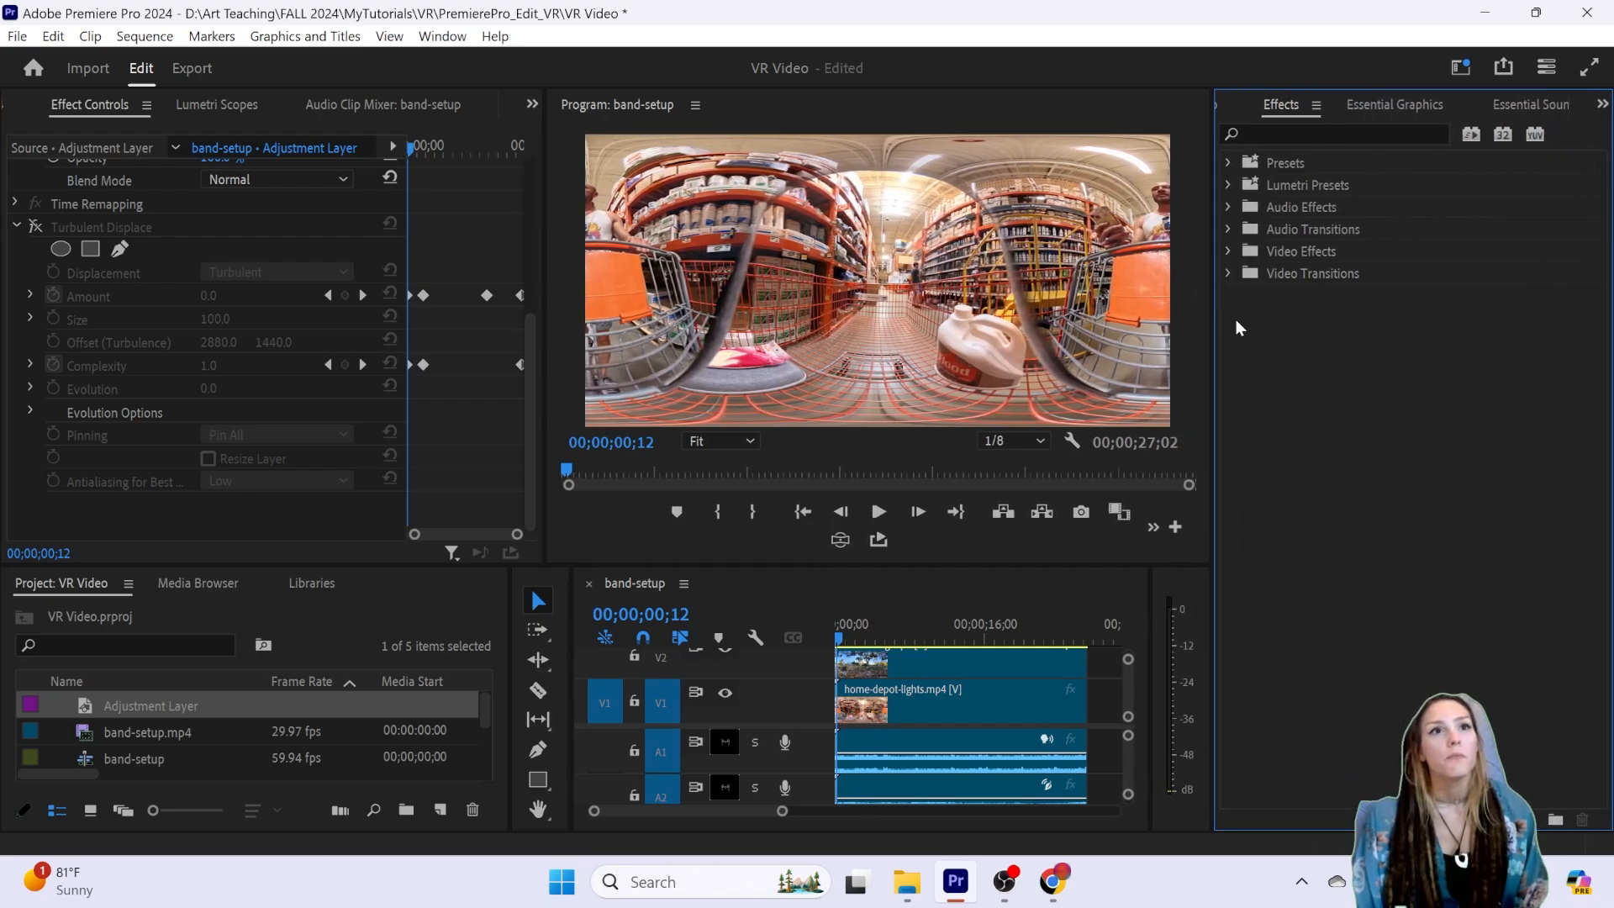
left_click(1517, 107)
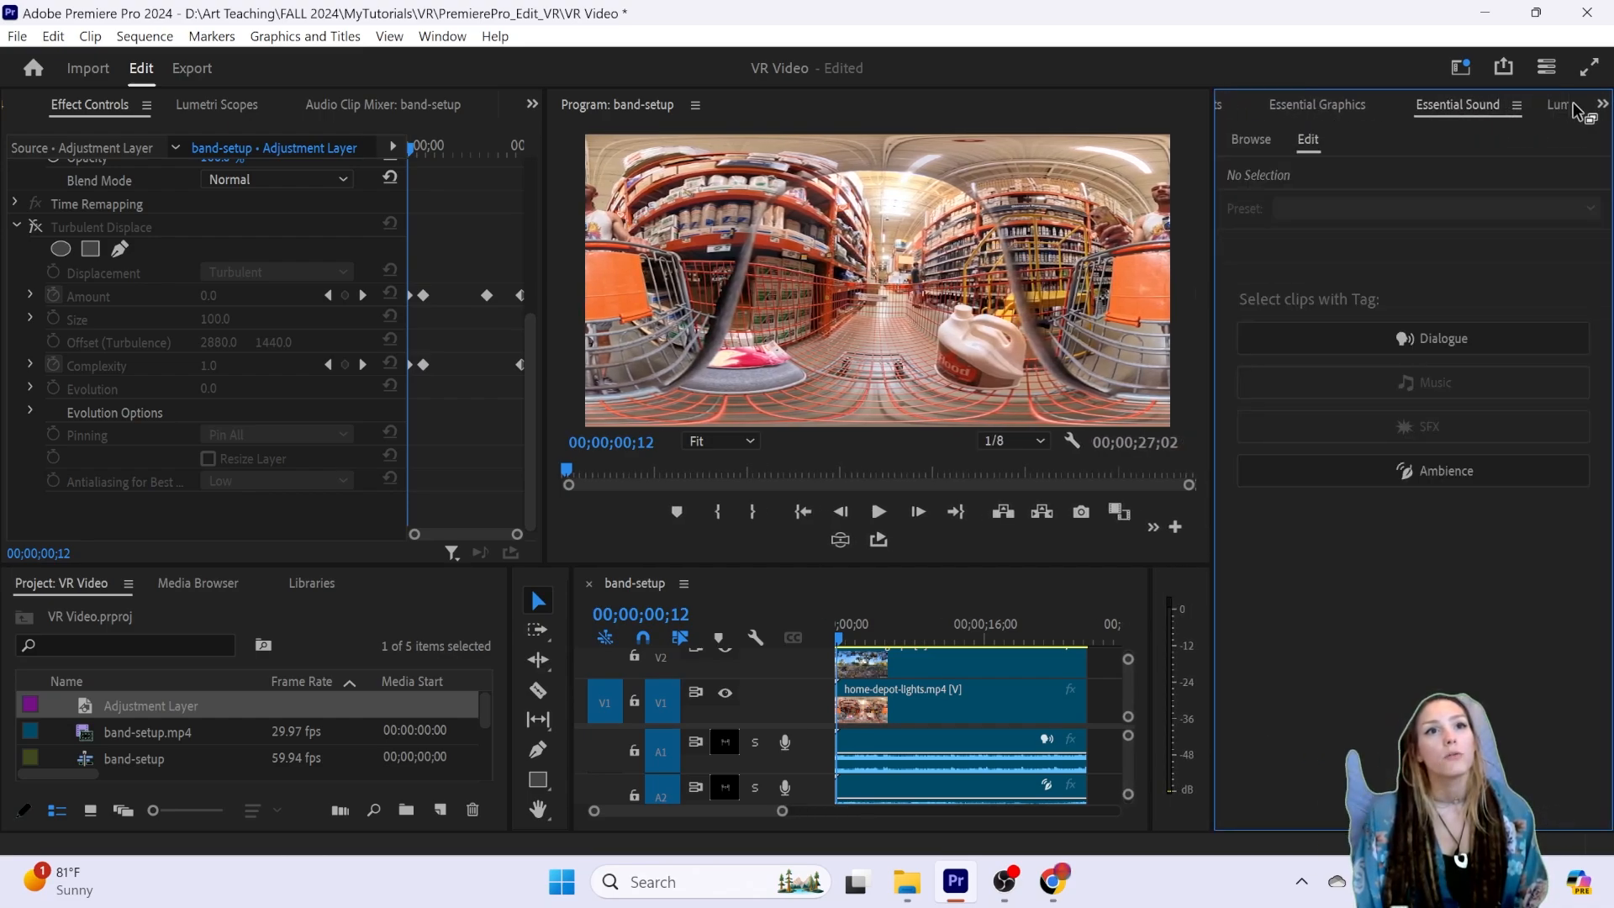
left_click(1557, 107)
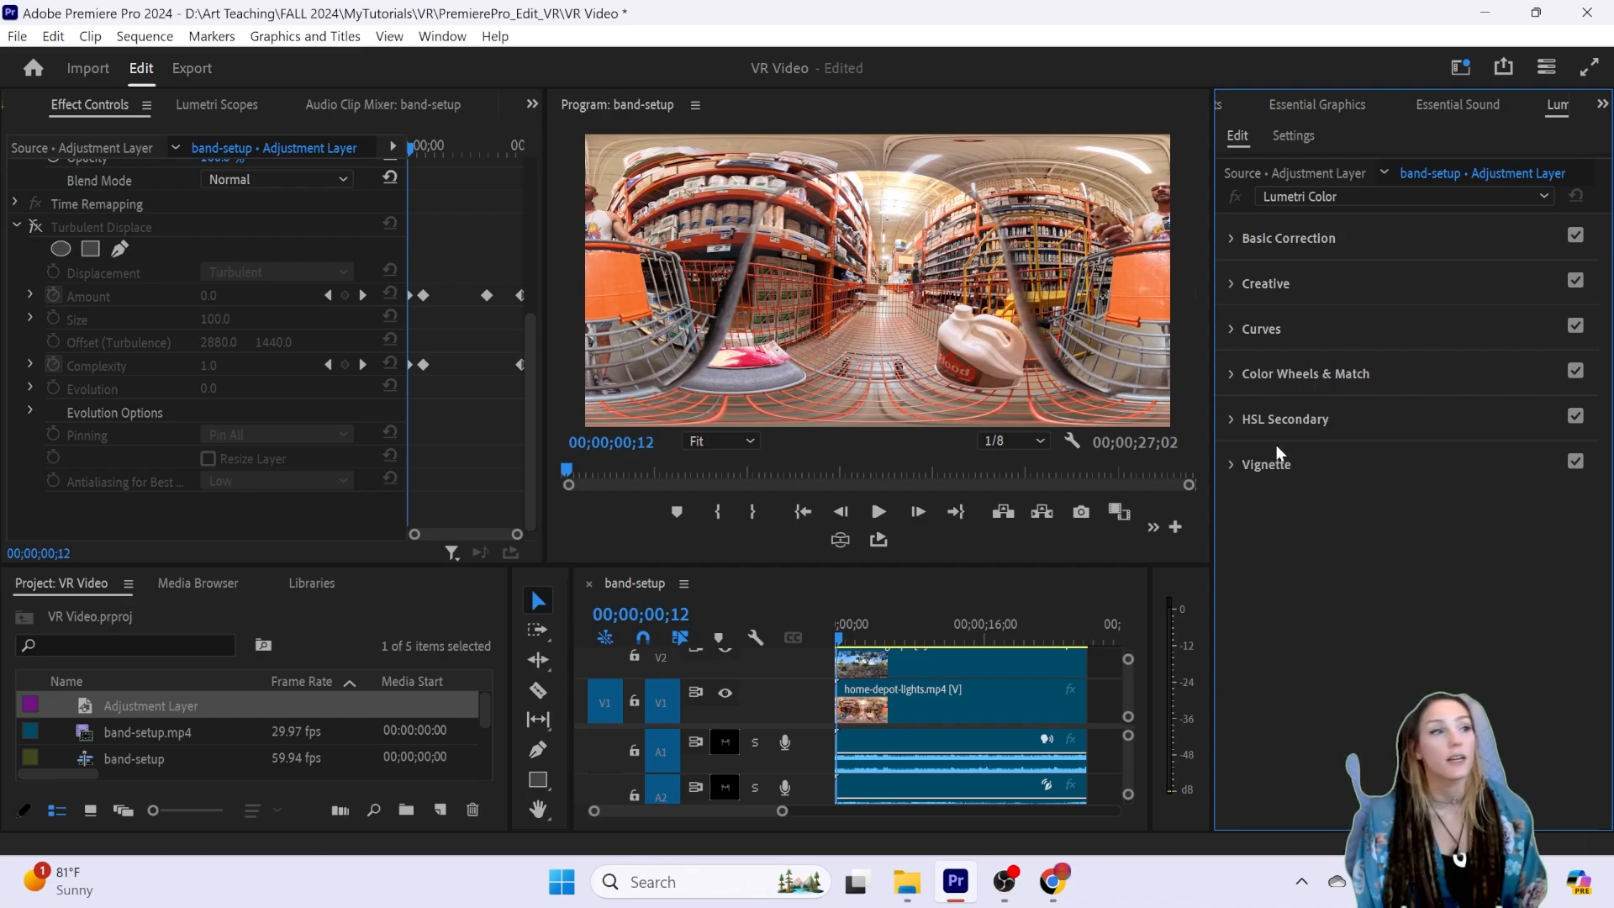
Step: Try a Saturation of 0 in Lumetri Basic Correction, then reset it to its default
left_click(1229, 239)
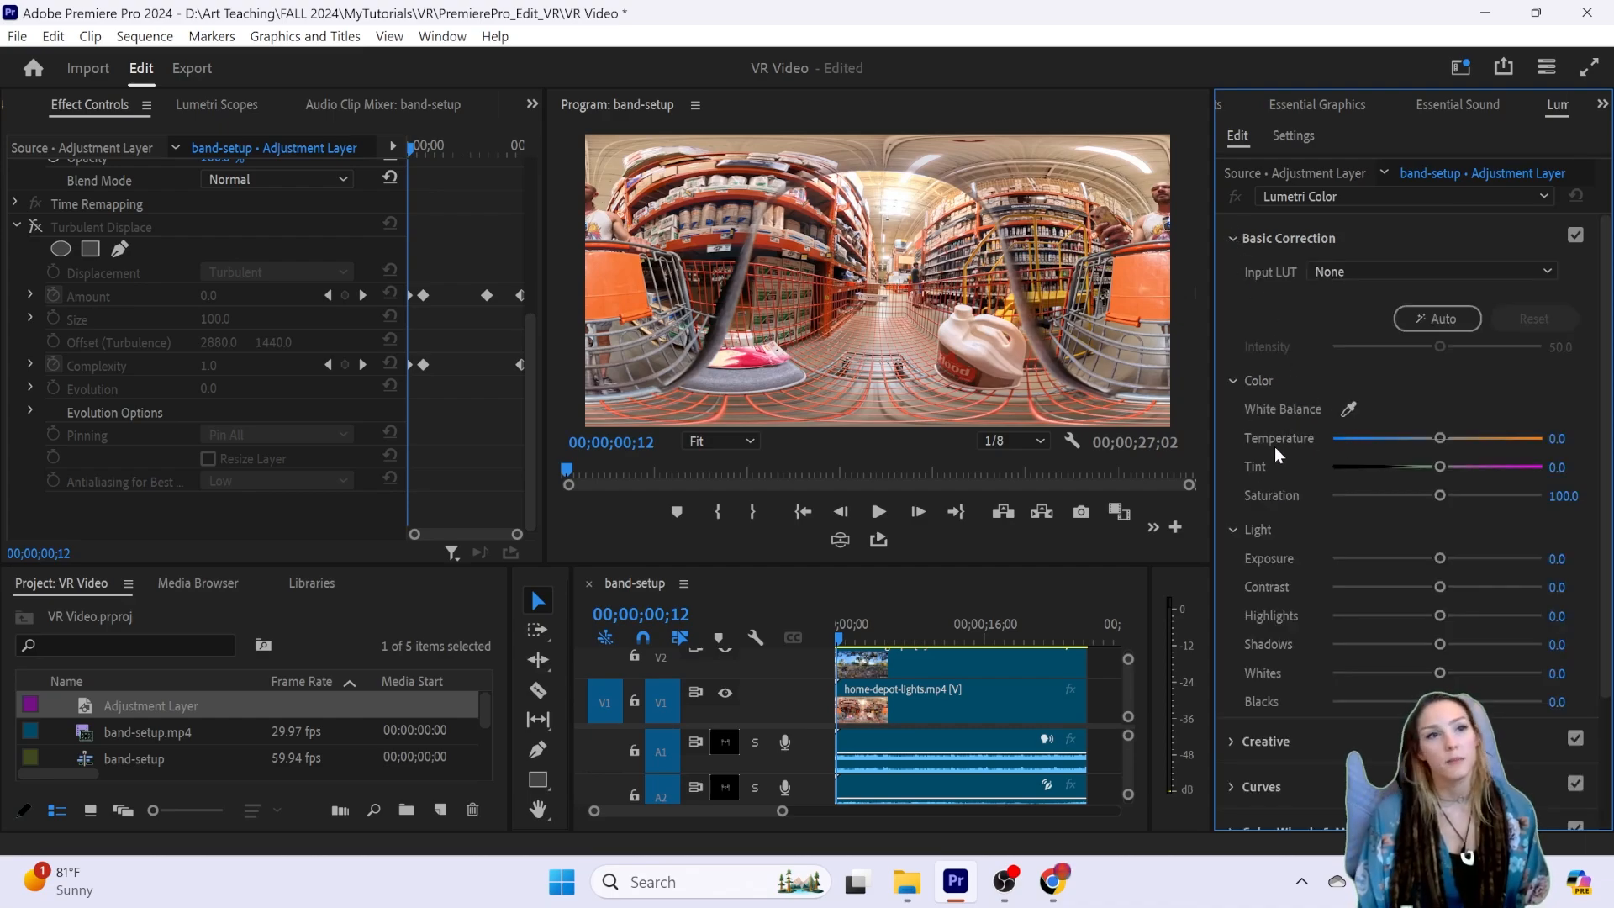
left_click_drag(1440, 496, 1247, 489)
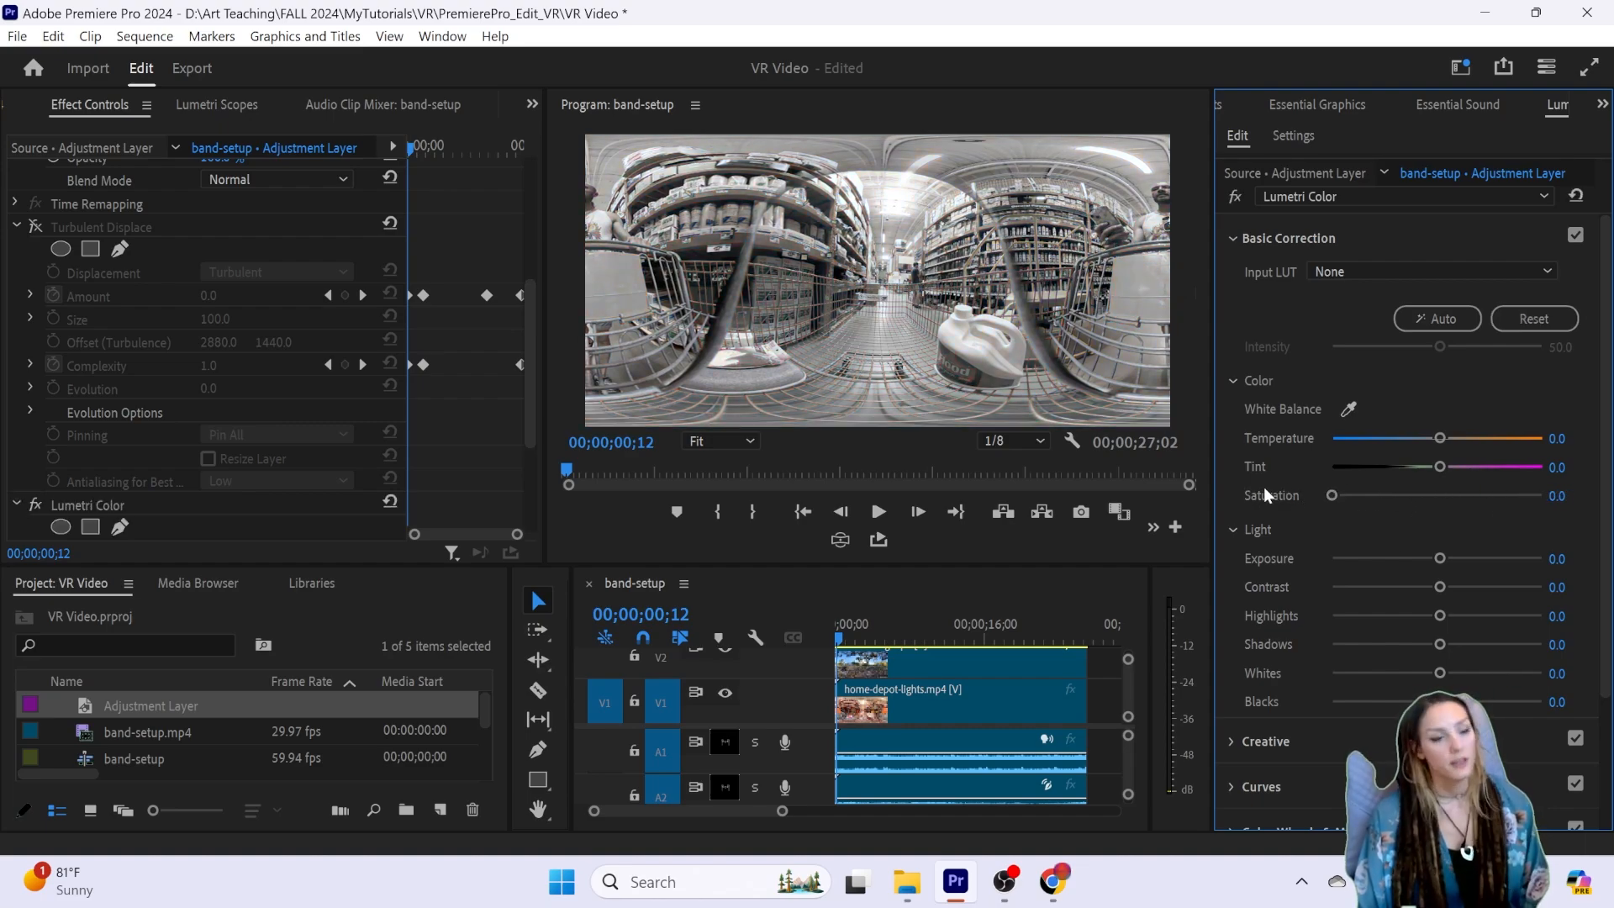
double_click(1266, 495)
Step: Try the Creative look Monochrome Kodak 5205 Fuji 3510 (by Adobe) on the adjustment layer
scroll(1278, 442, "down", 3)
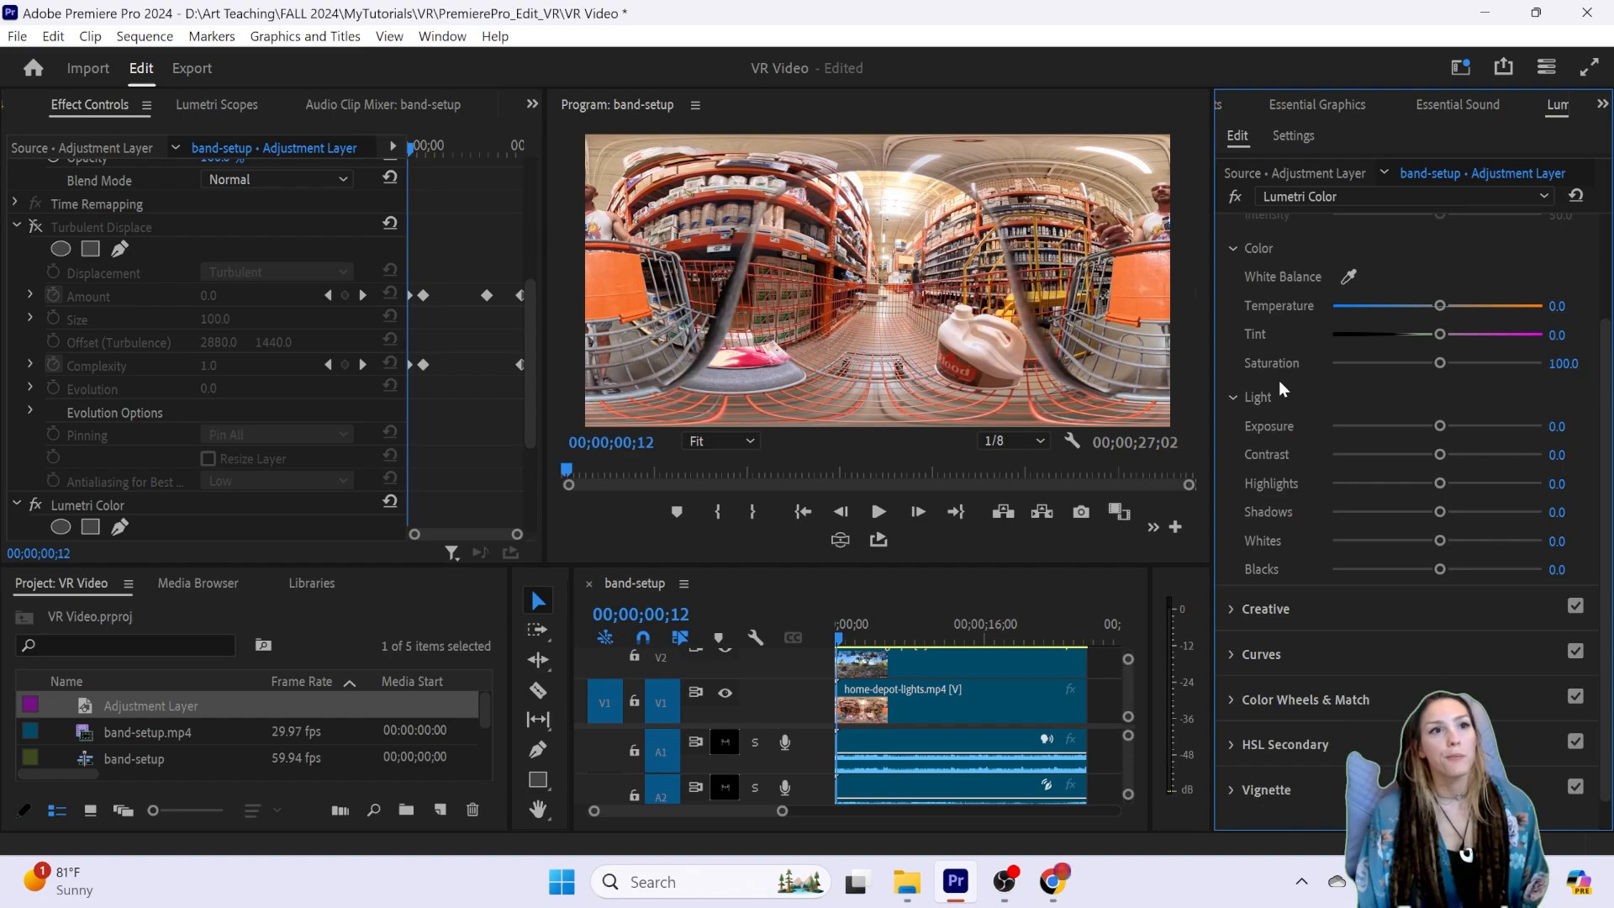
scroll(1253, 437, "down", 1)
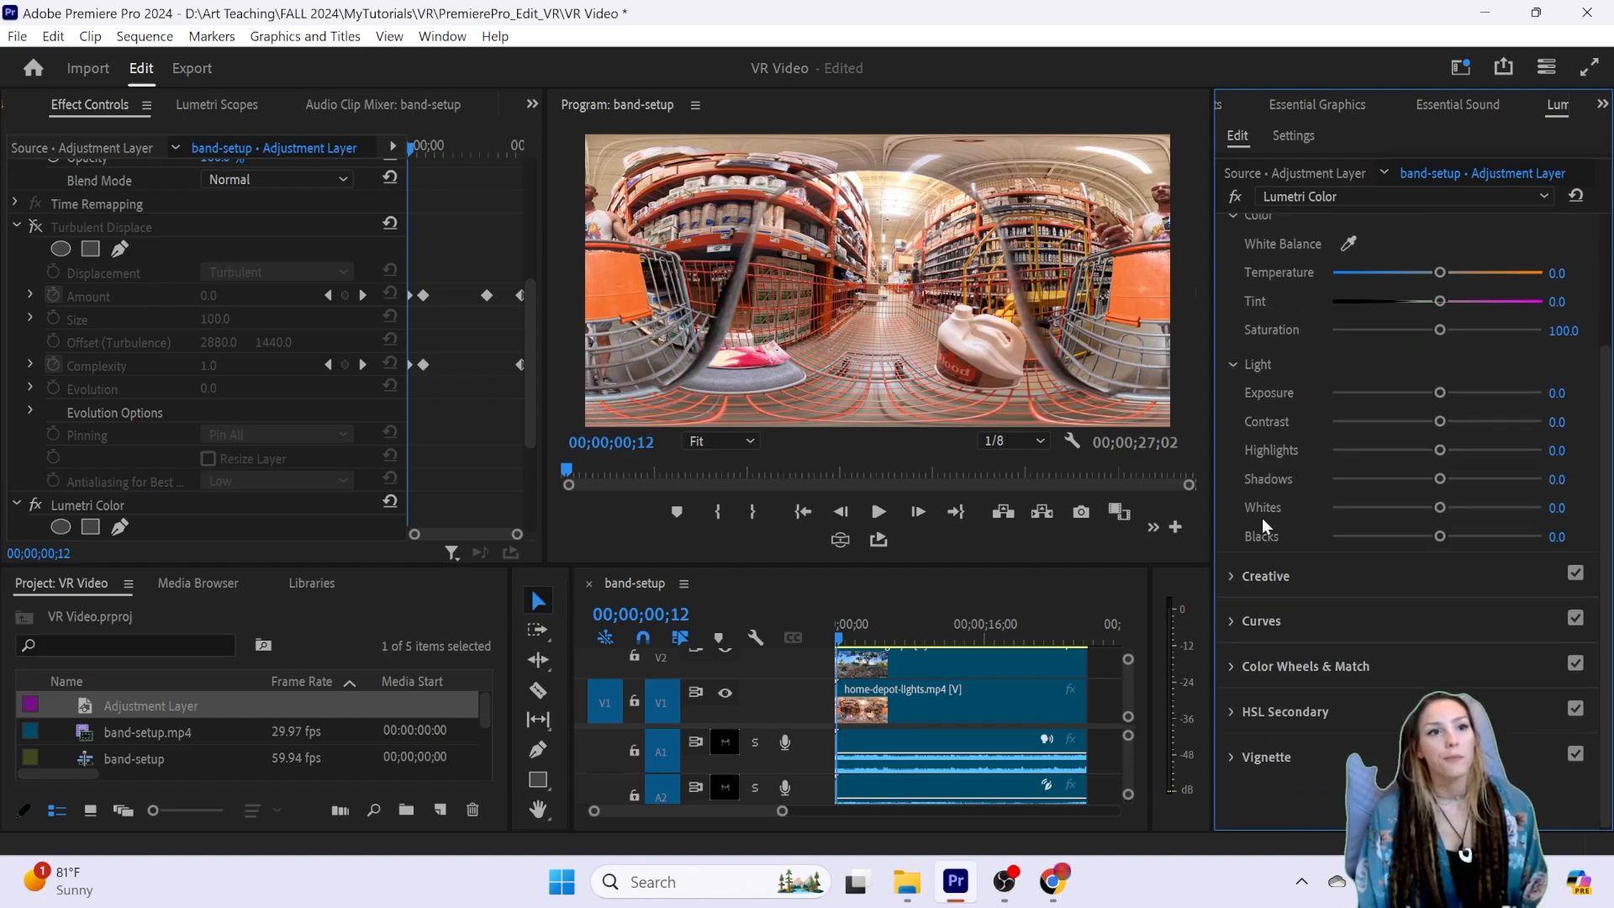
left_click(1230, 576)
scroll(1227, 513, "down", 2)
scroll(1271, 457, "up", 2)
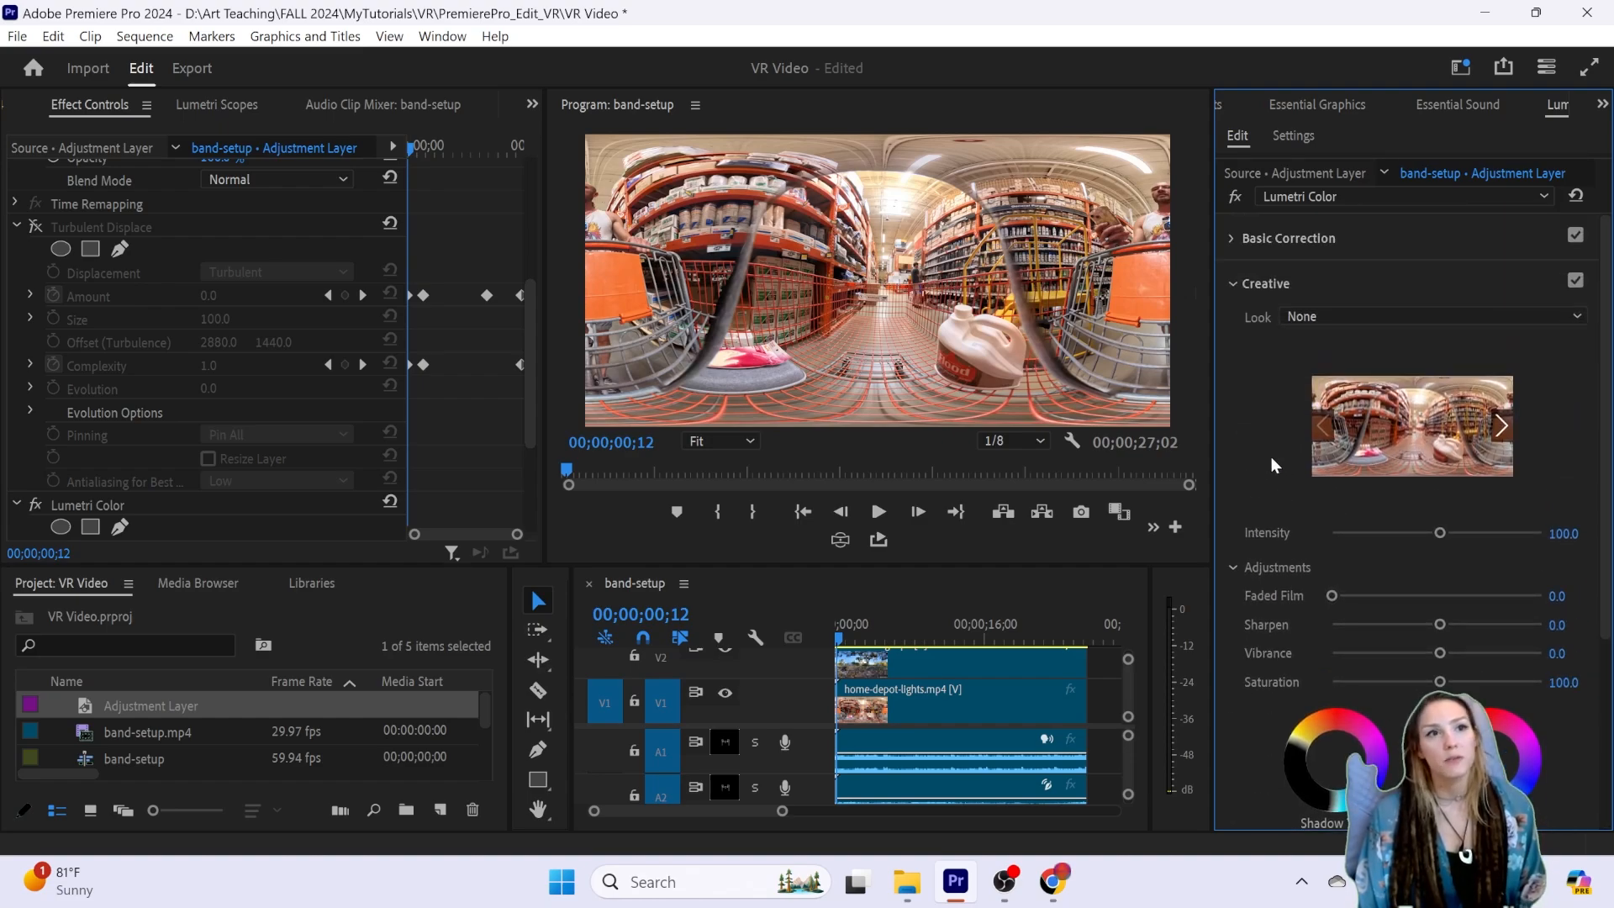
left_click(1446, 317)
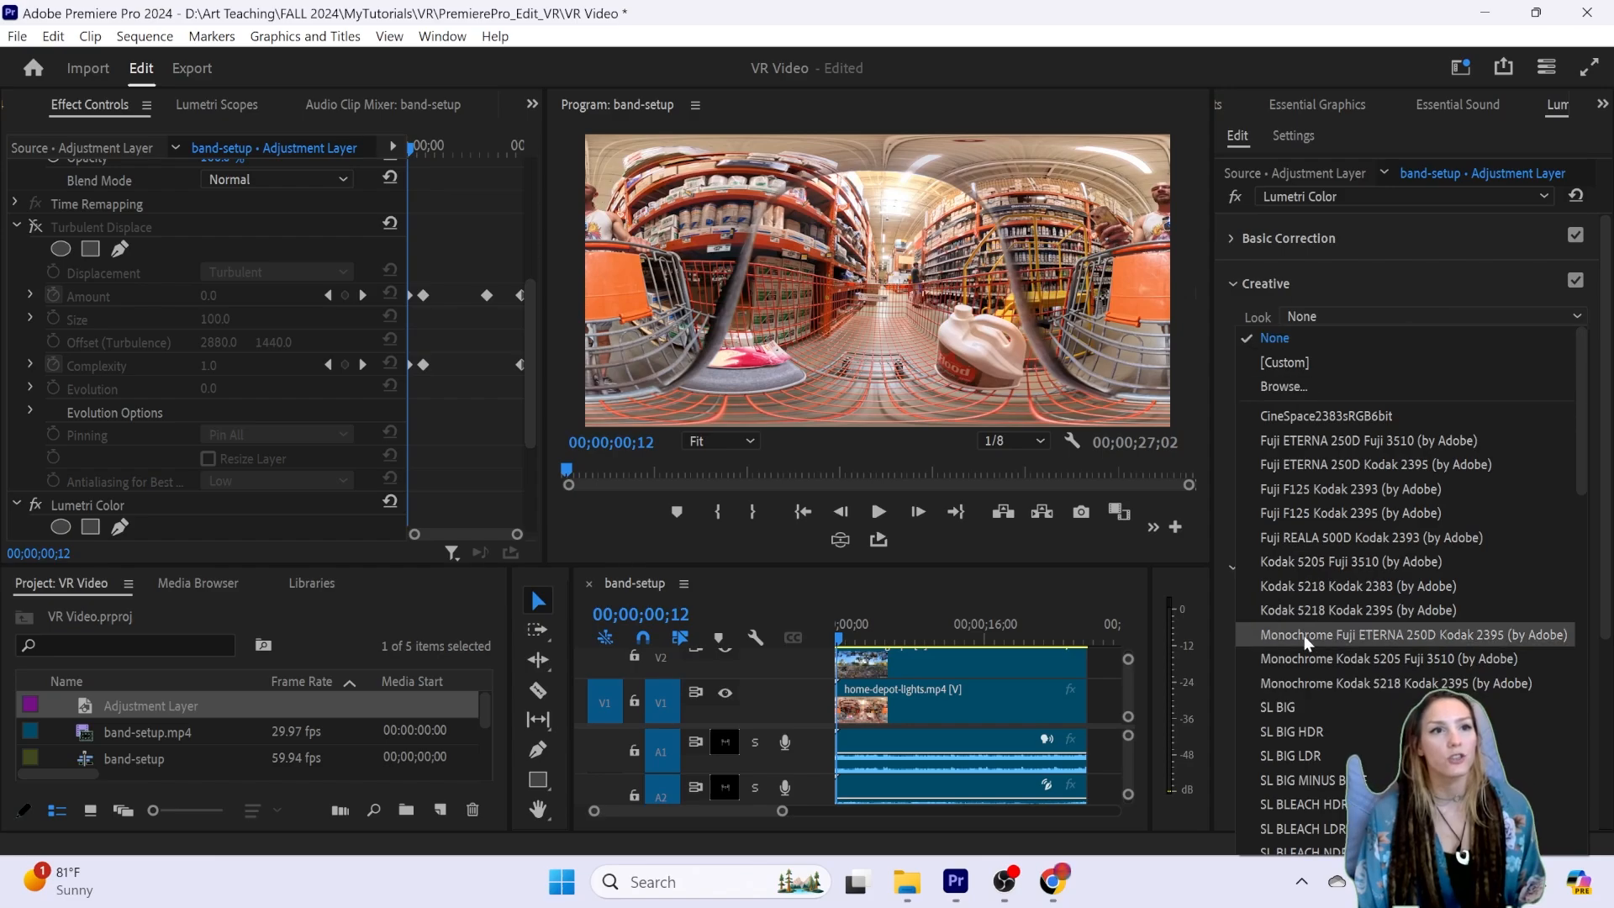
left_click(1429, 632)
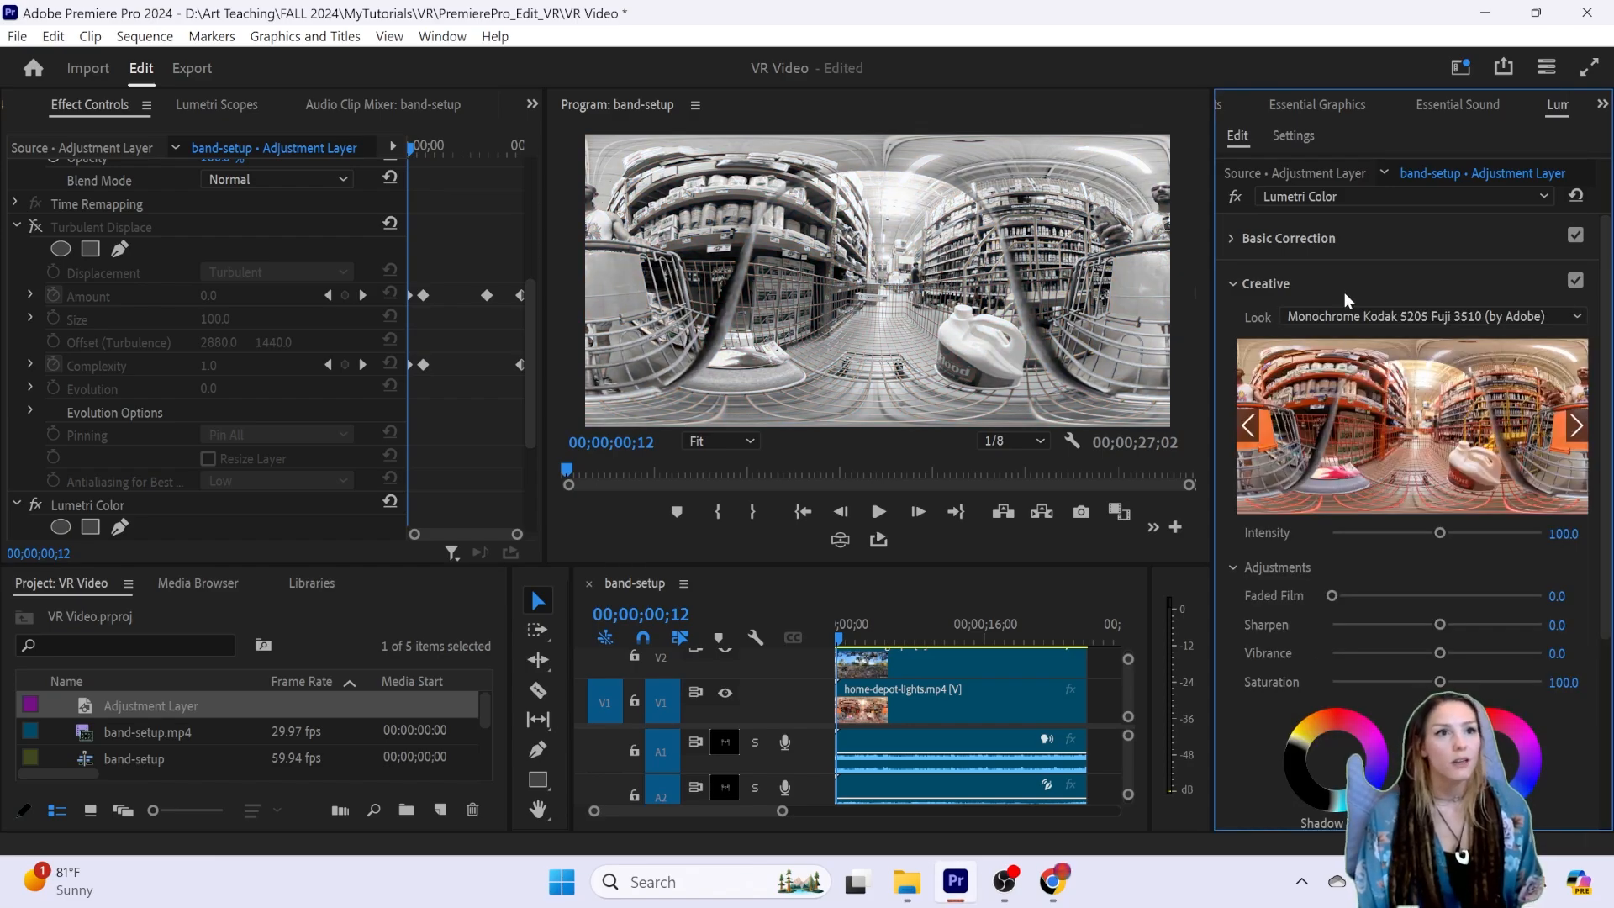
Step: Try the SL BLEACH NDR look, preview it in playback up to 00;00;03;00 and undo both look changes
left_click(1413, 317)
left_click(1358, 530)
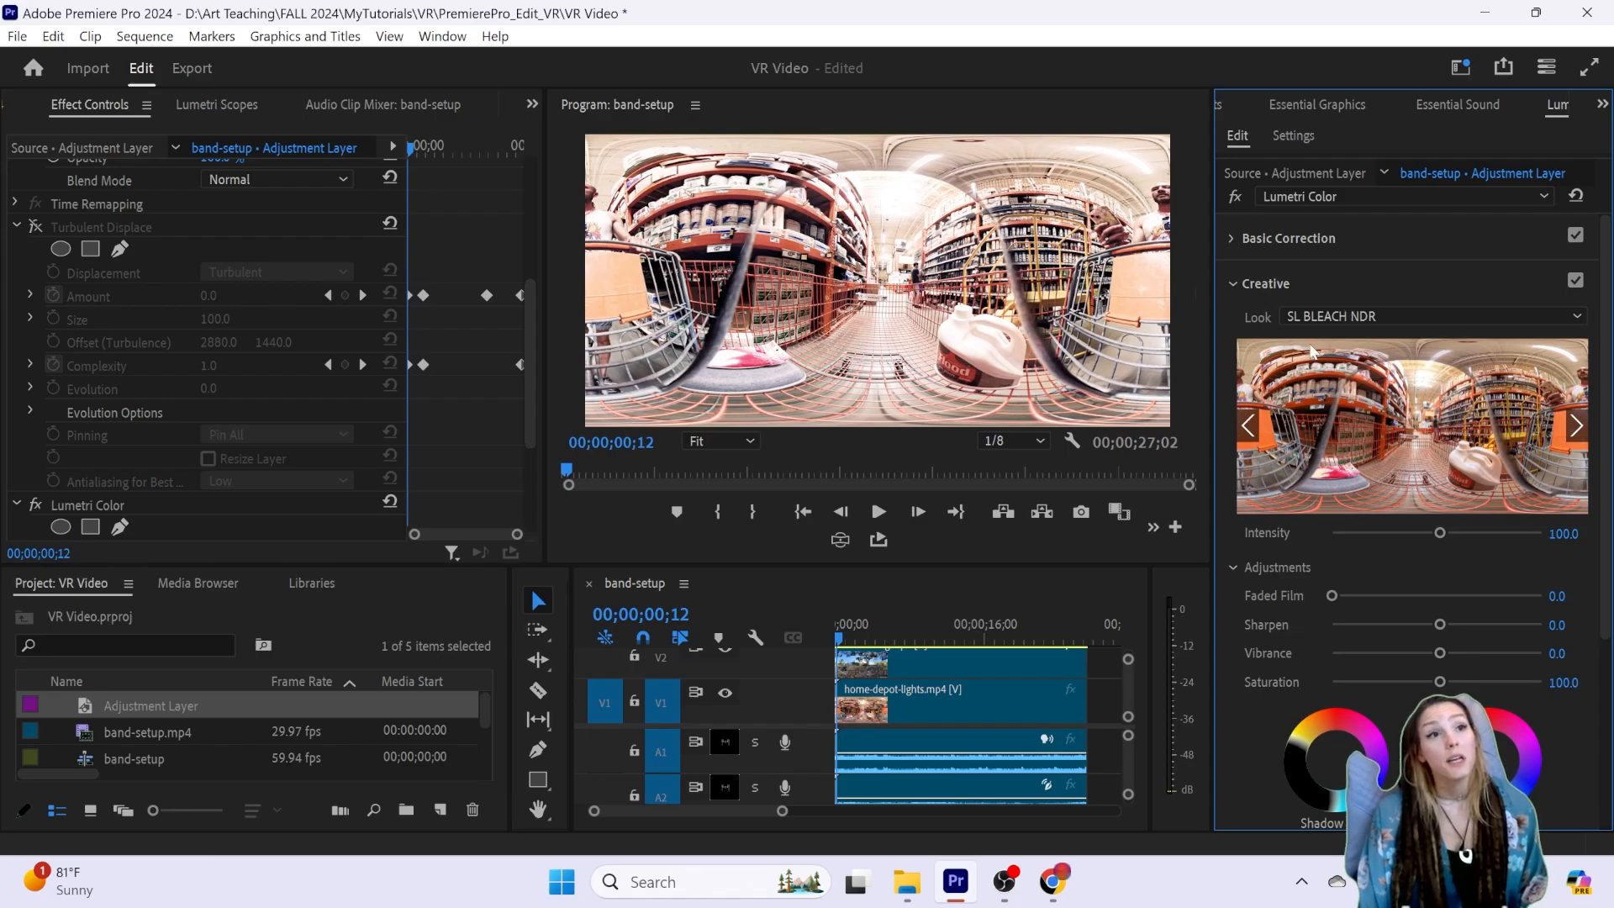
key("space")
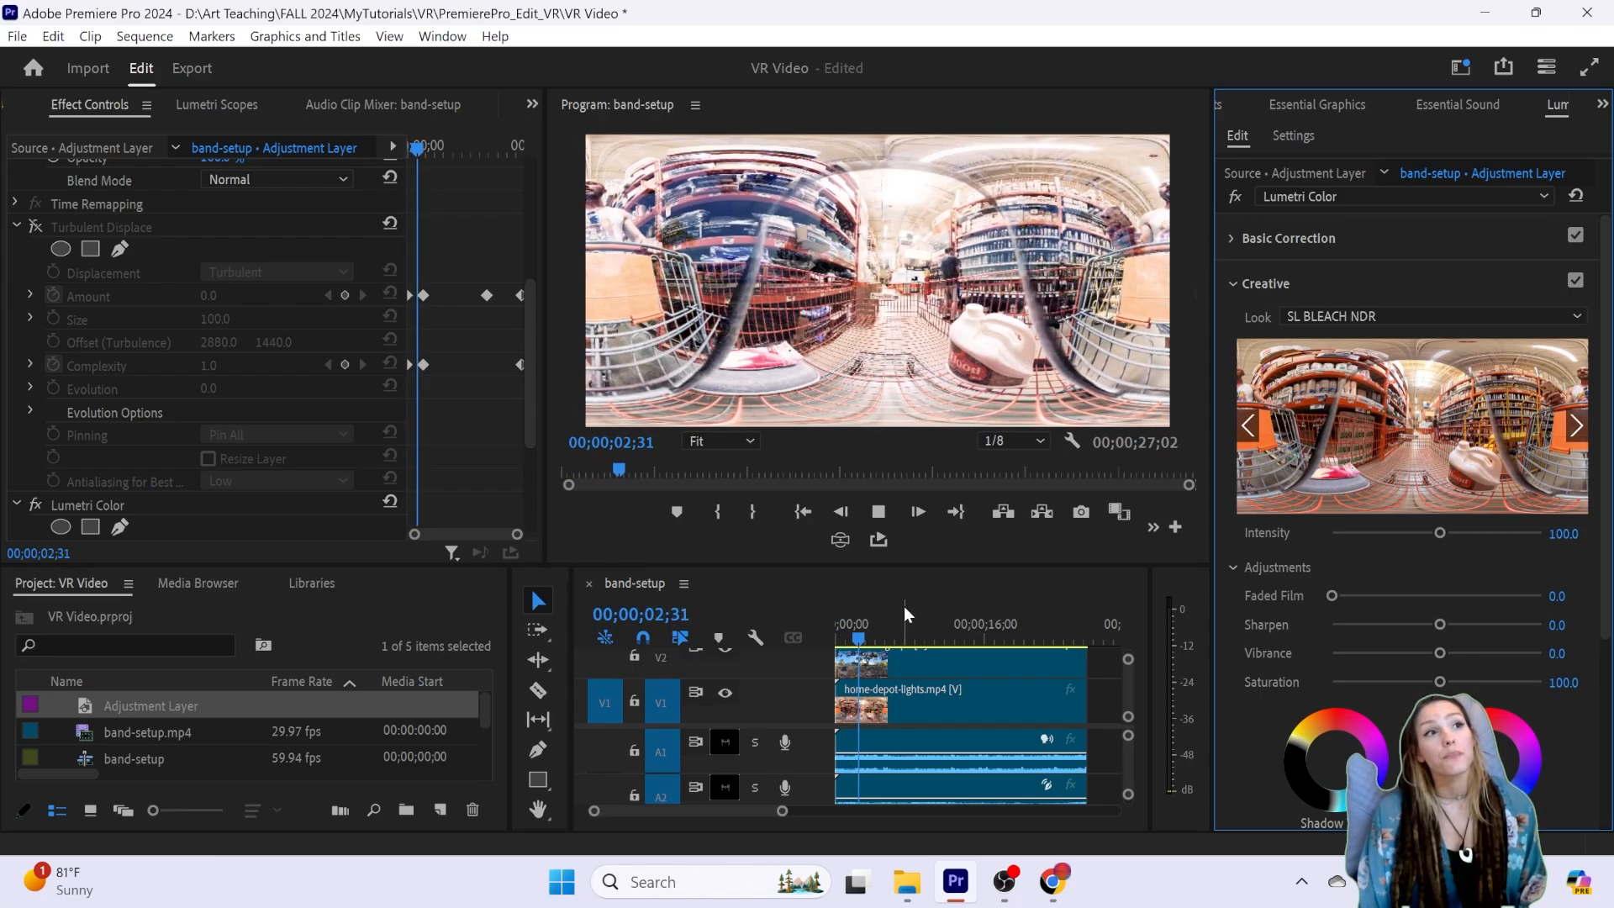
key("space")
key("ctrl+z")
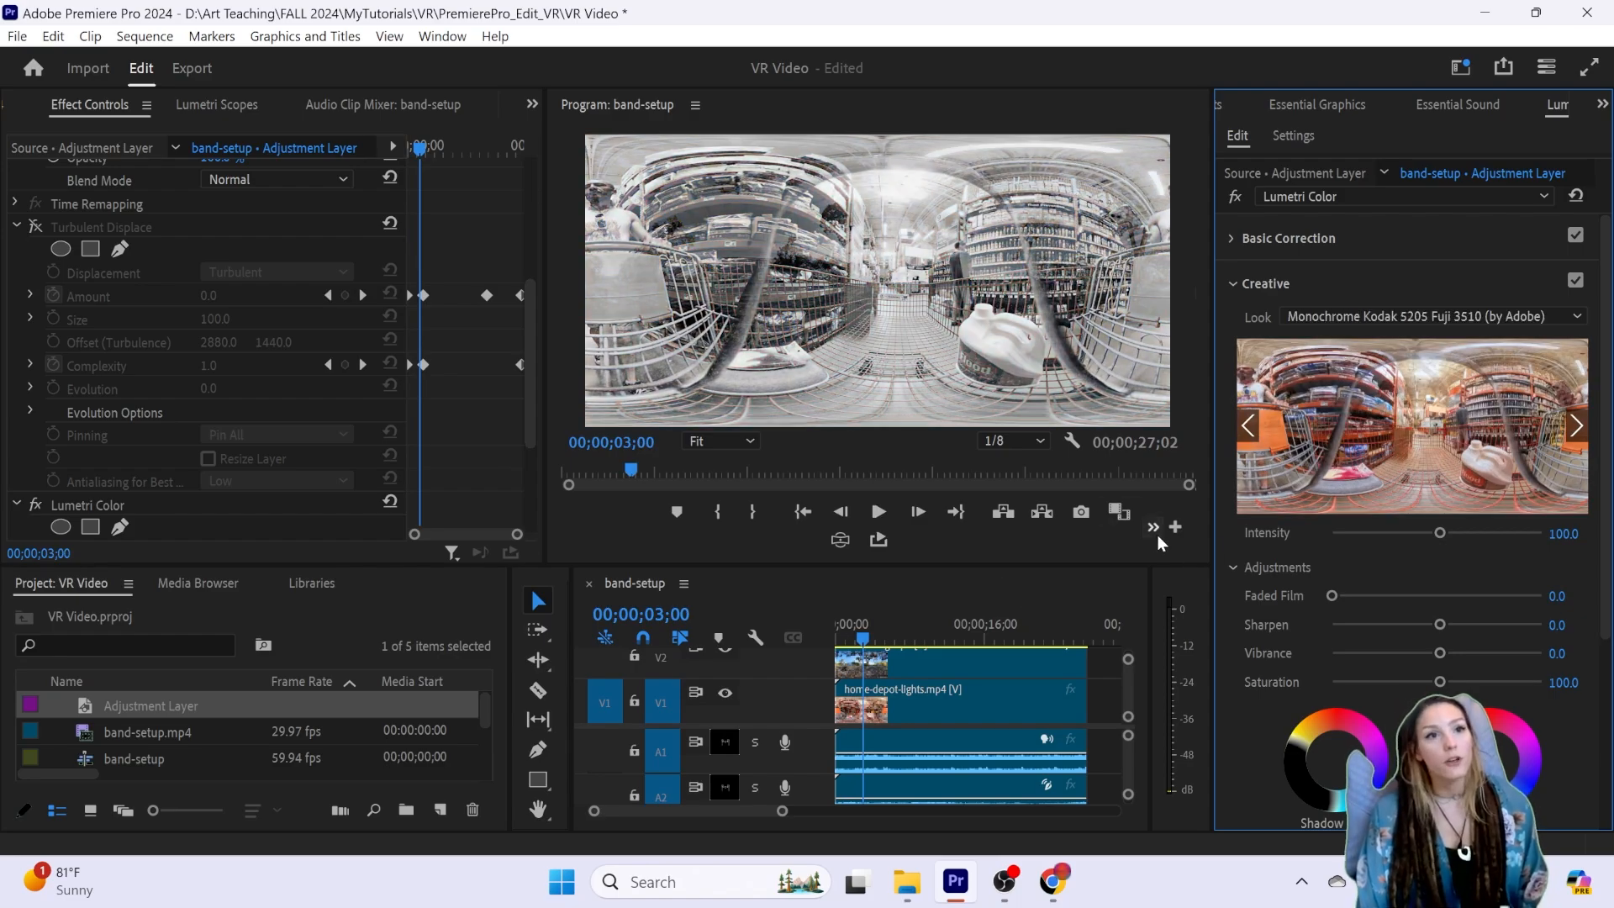
key("ctrl+z")
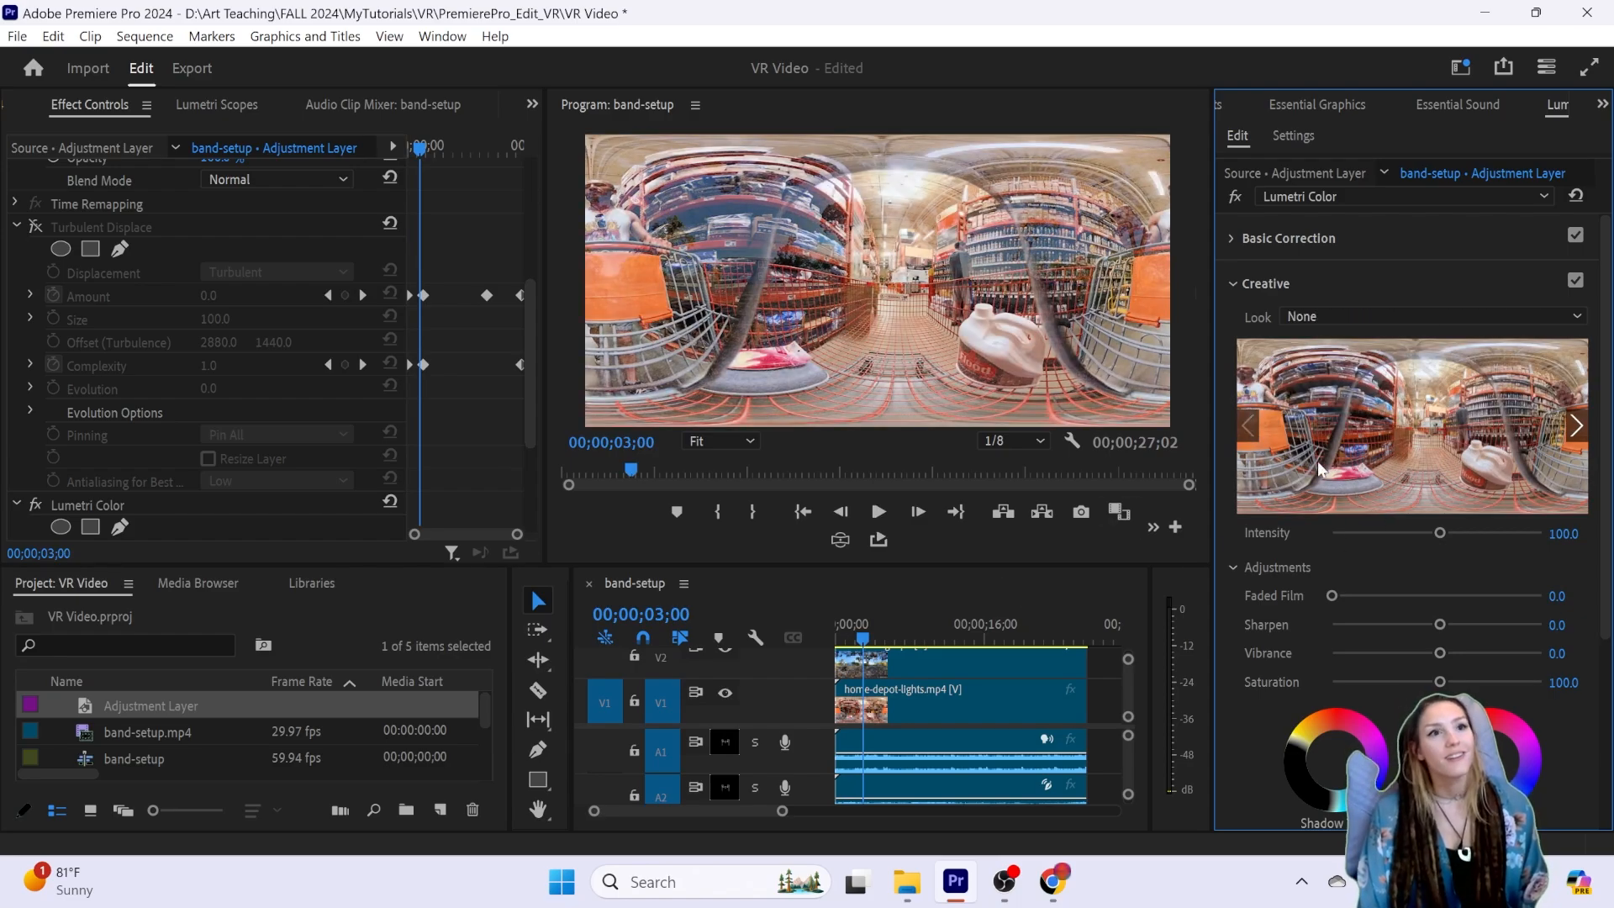
Step: Shift all hues on the adjustment layer by raising the Lumetri Hue vs Hue curve to its upper limit
left_click(1229, 284)
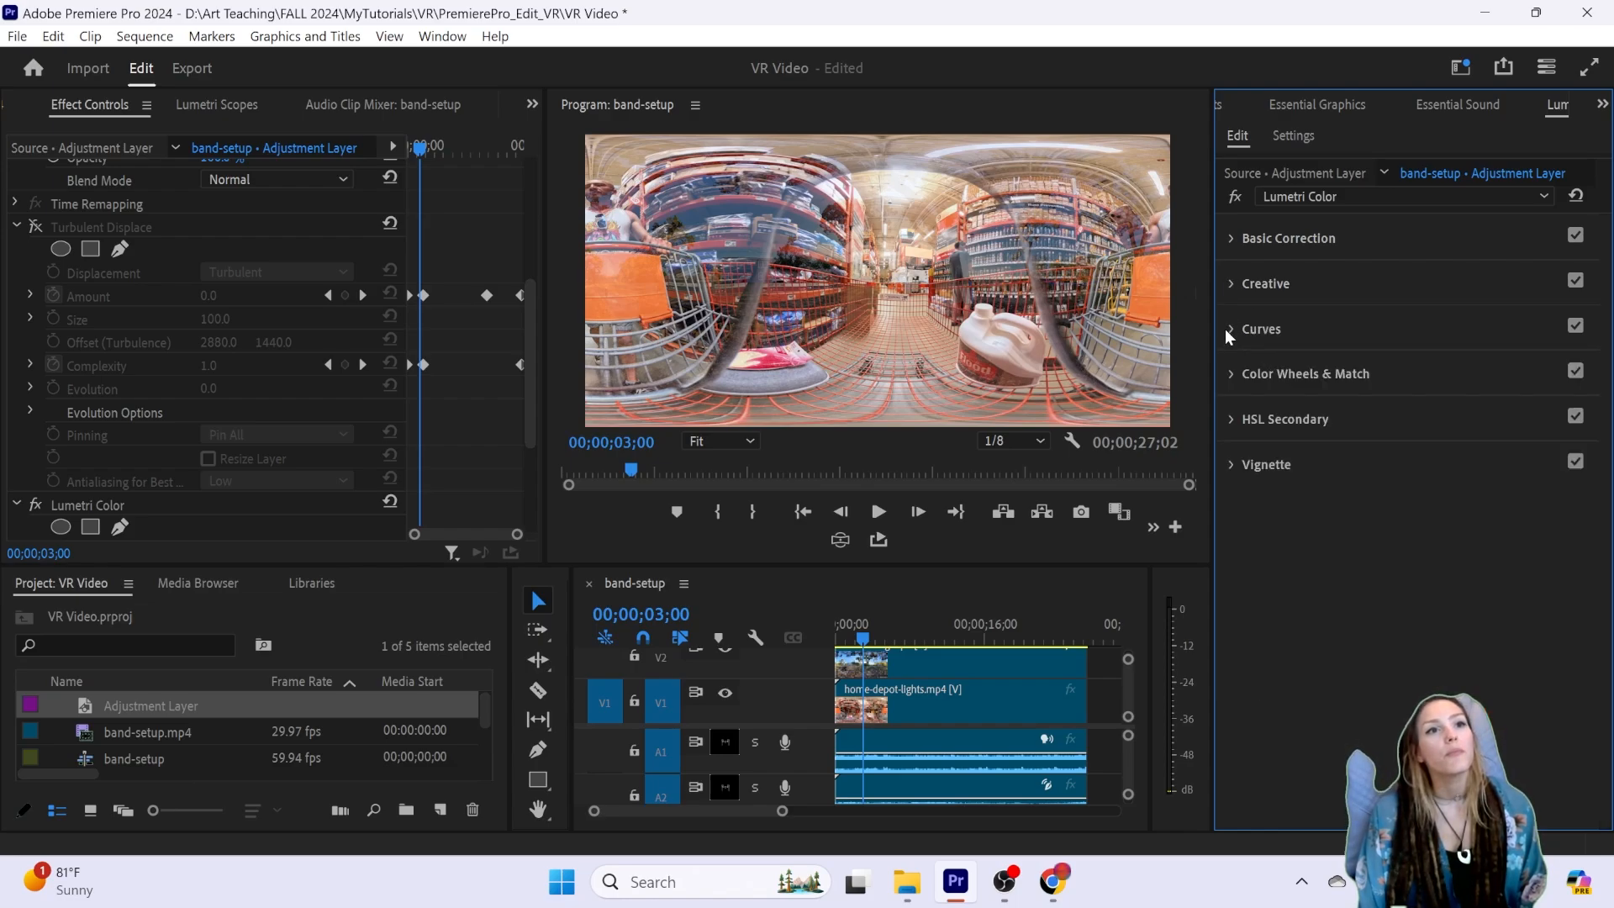
left_click(1230, 329)
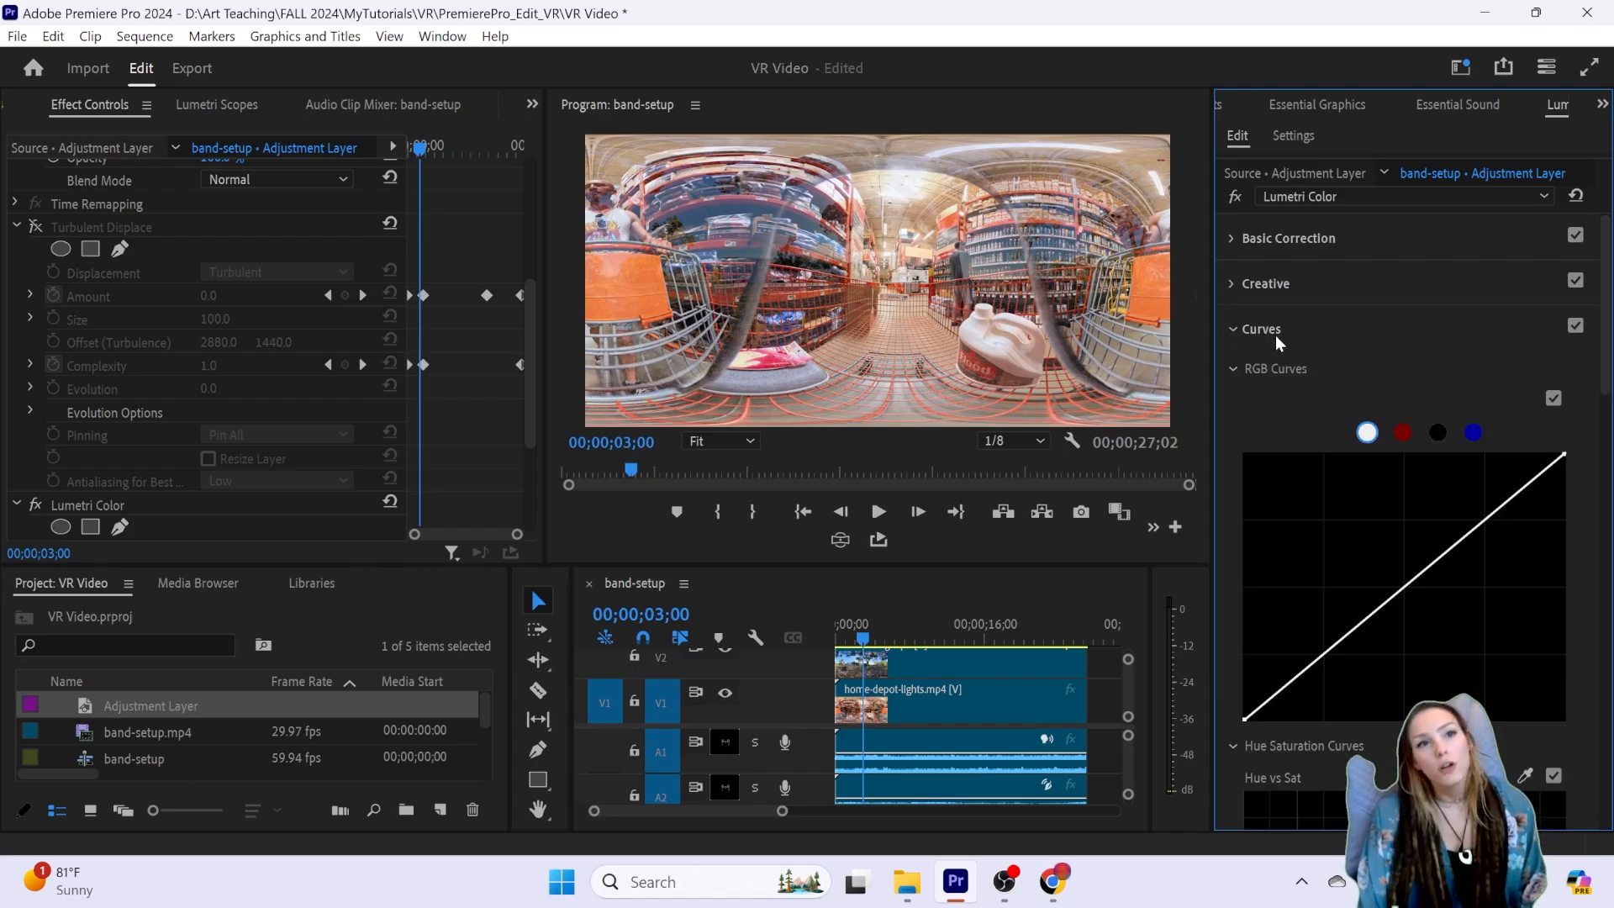
scroll(1256, 345, "down", 2)
scroll(1242, 361, "down", 2)
scroll(1362, 512, "down", 5)
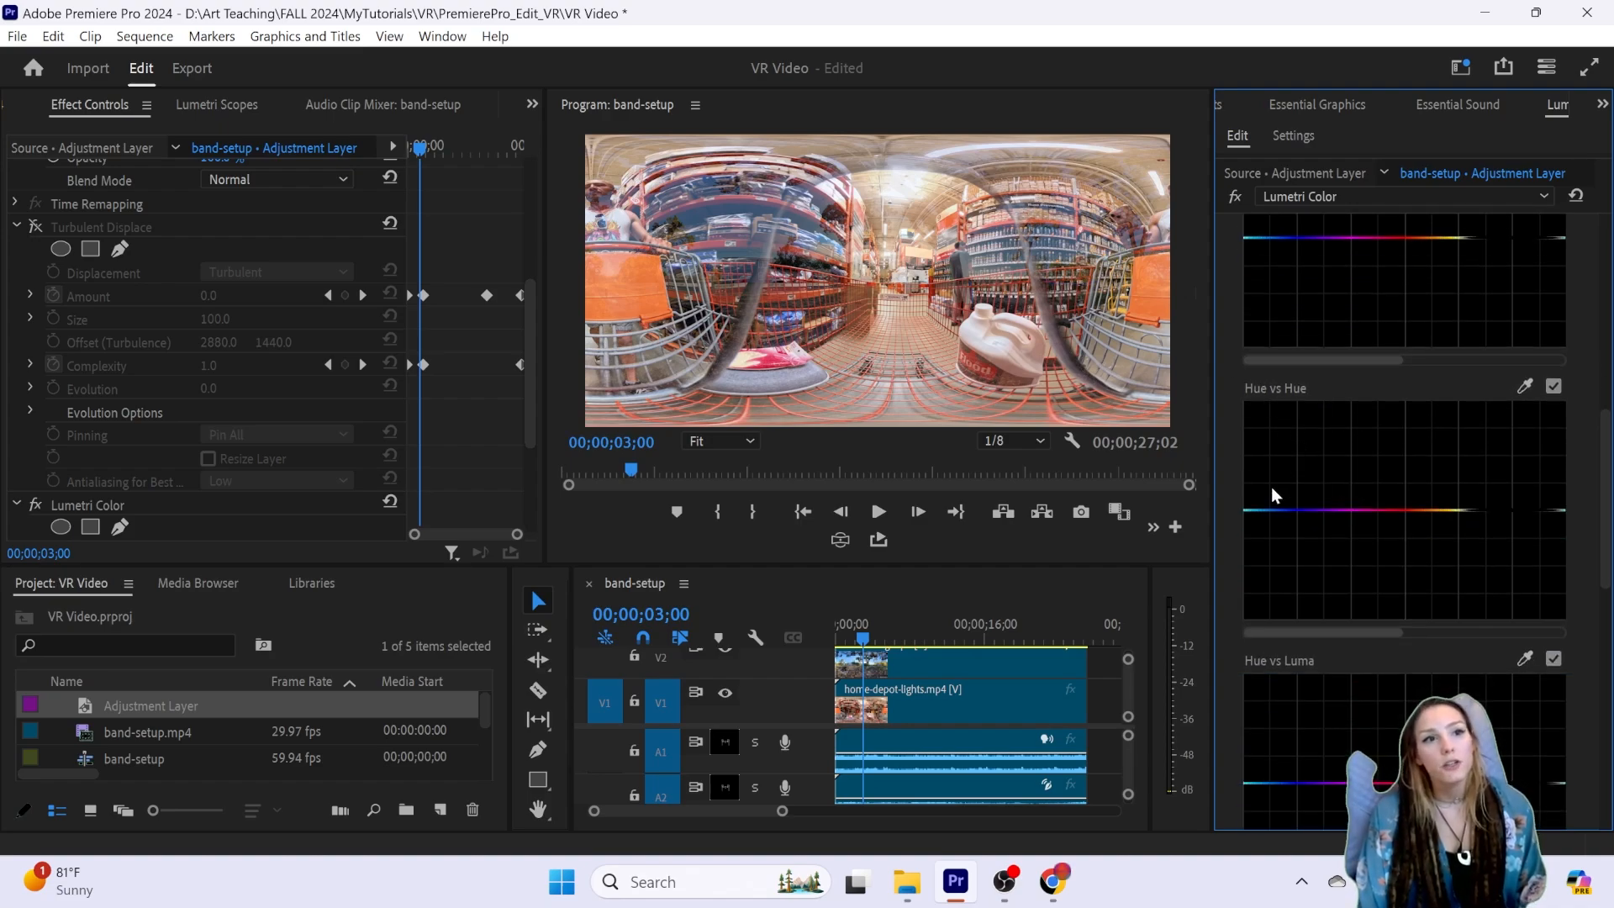
left_click(1293, 510)
left_click_drag(1293, 510, 1302, 402)
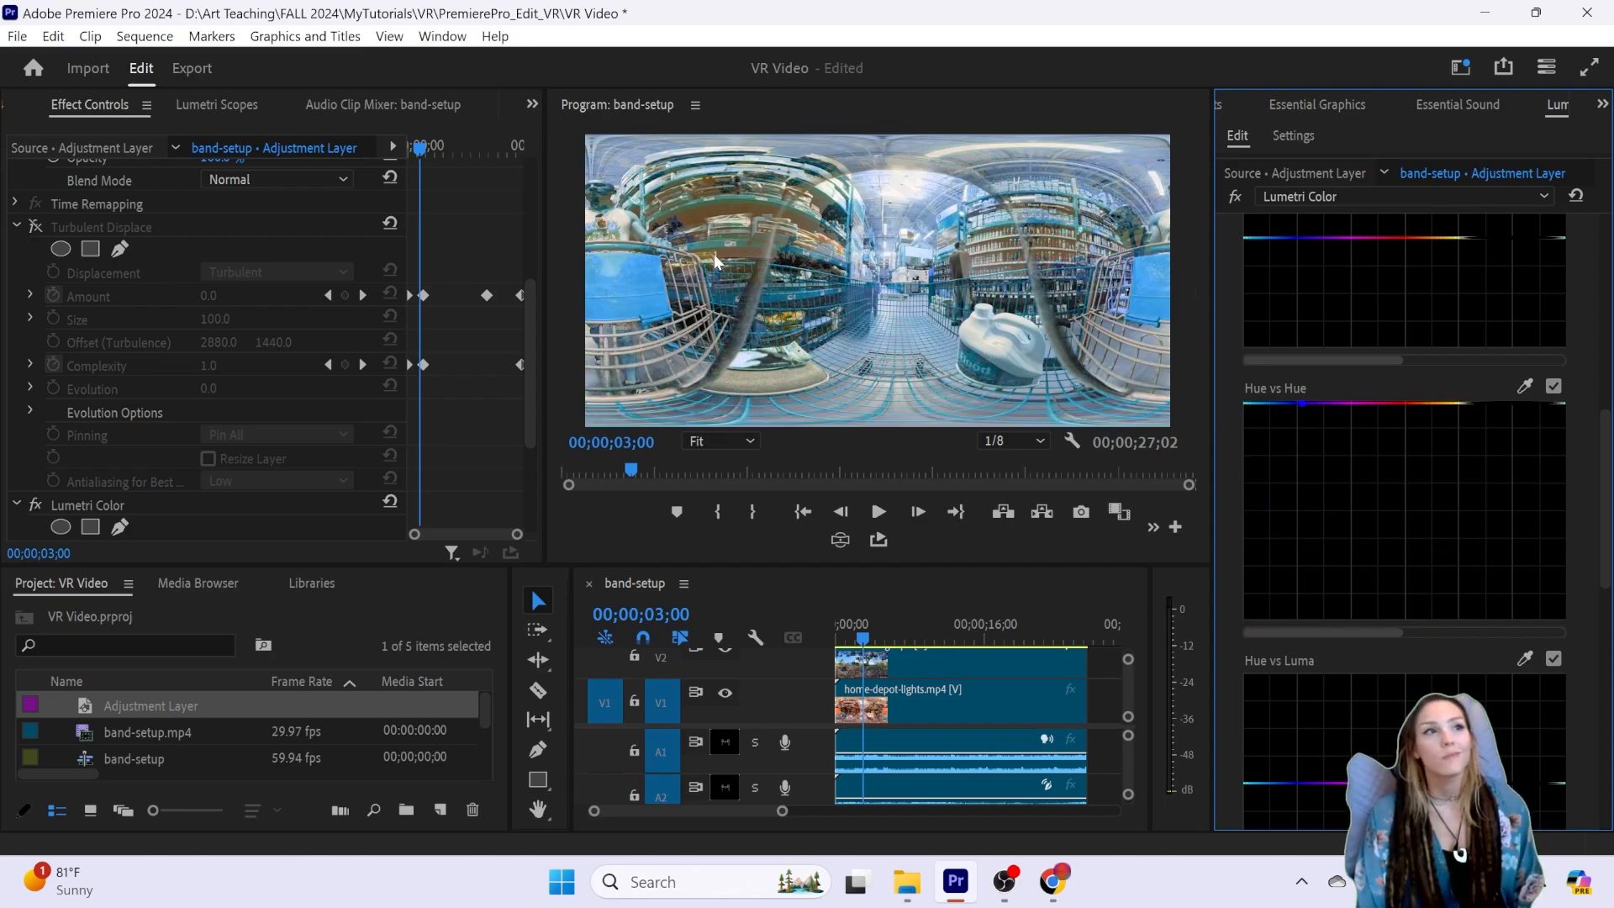
Step: Play the hue-shifted sequence from 00;00;03;00 to 00;00;20;06 while looking through the remaining curves and Color Wheels & Match
key("space")
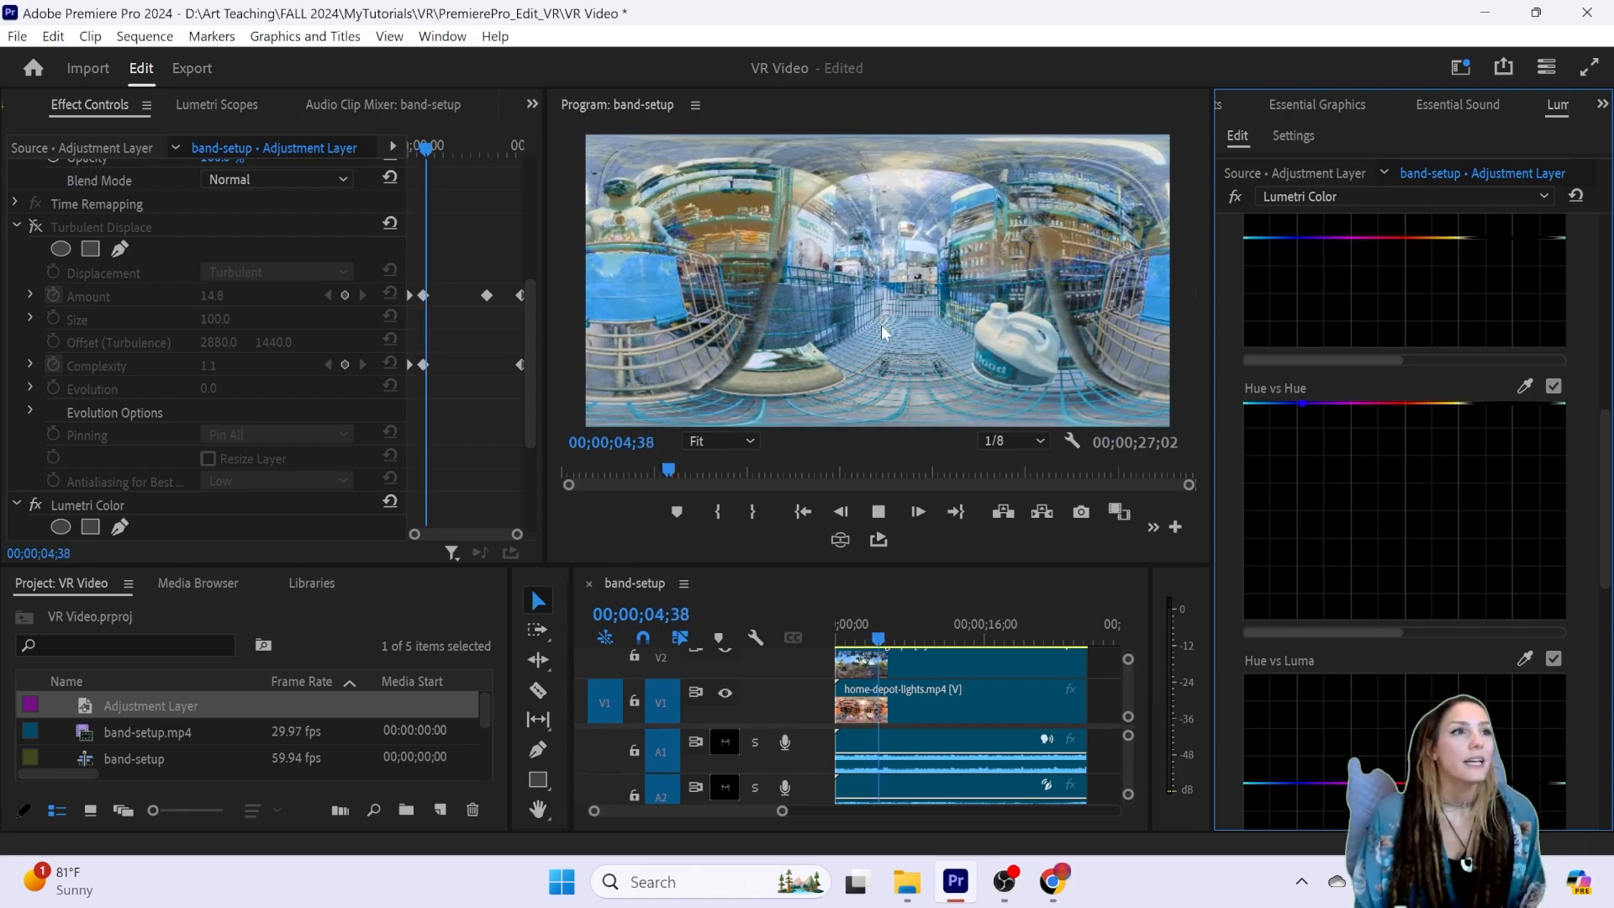
scroll(1311, 589, "down", 6)
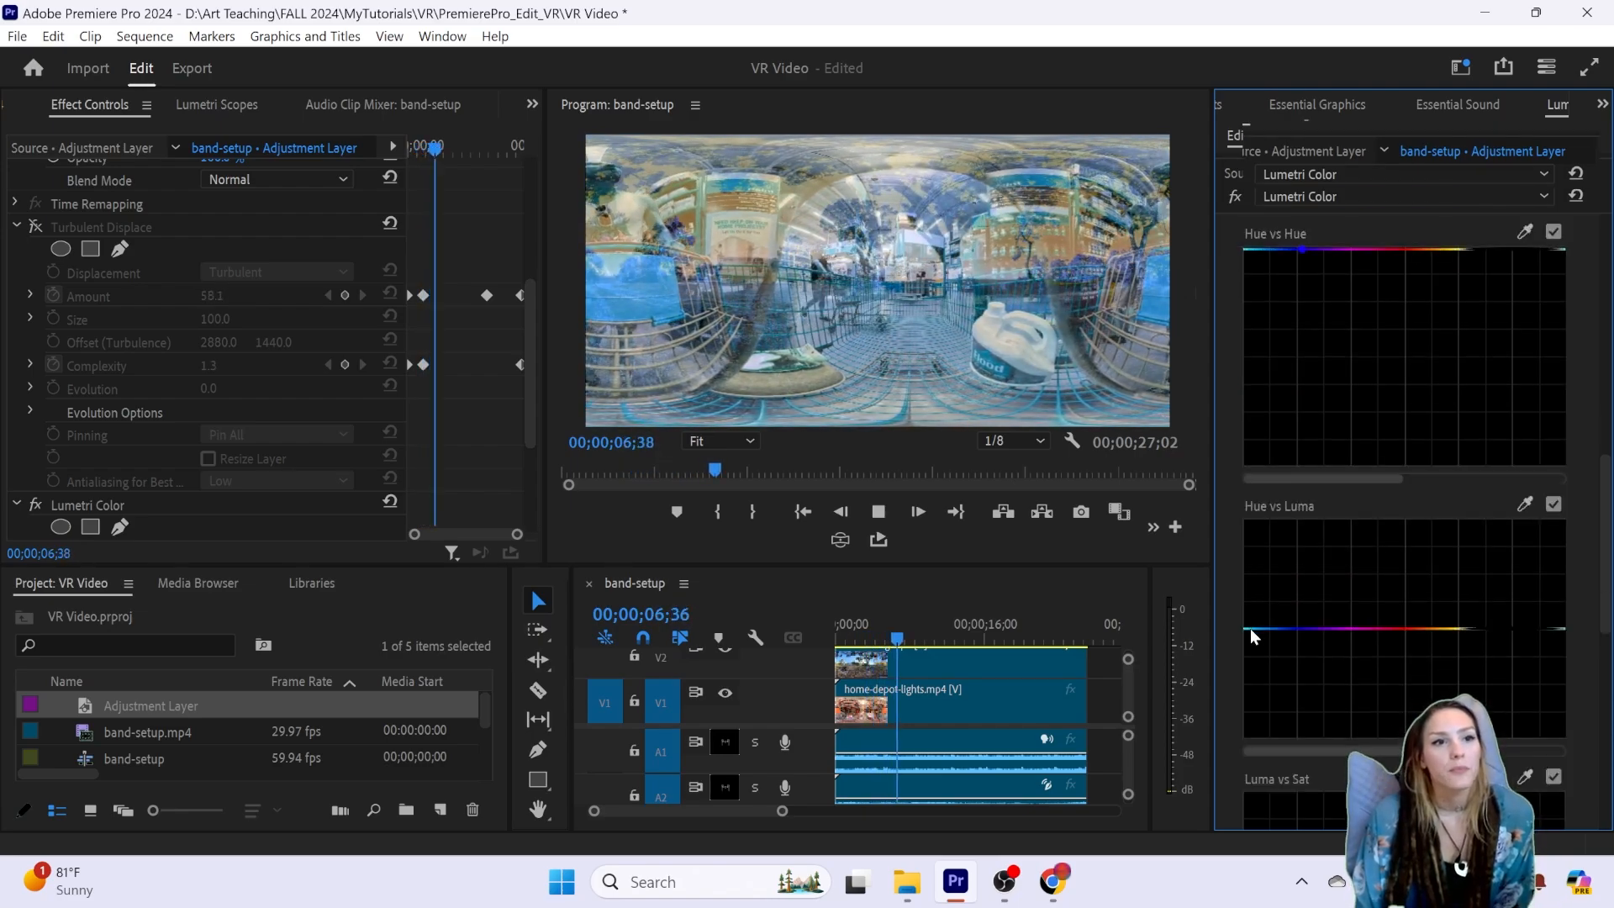
scroll(1253, 647, "down", 5)
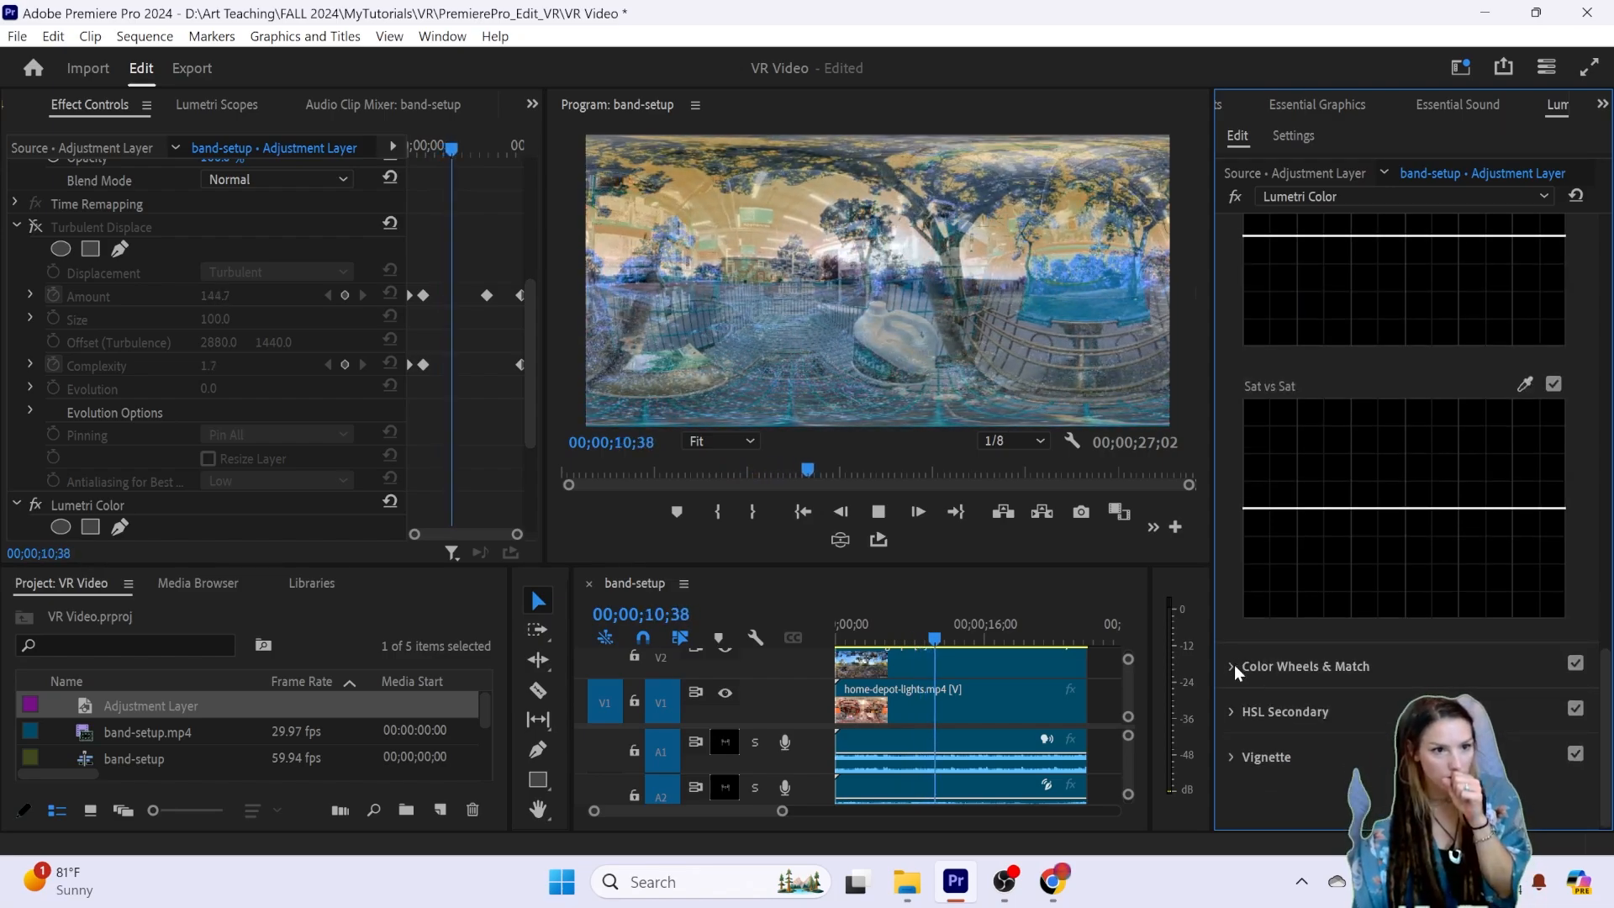
left_click(1234, 667)
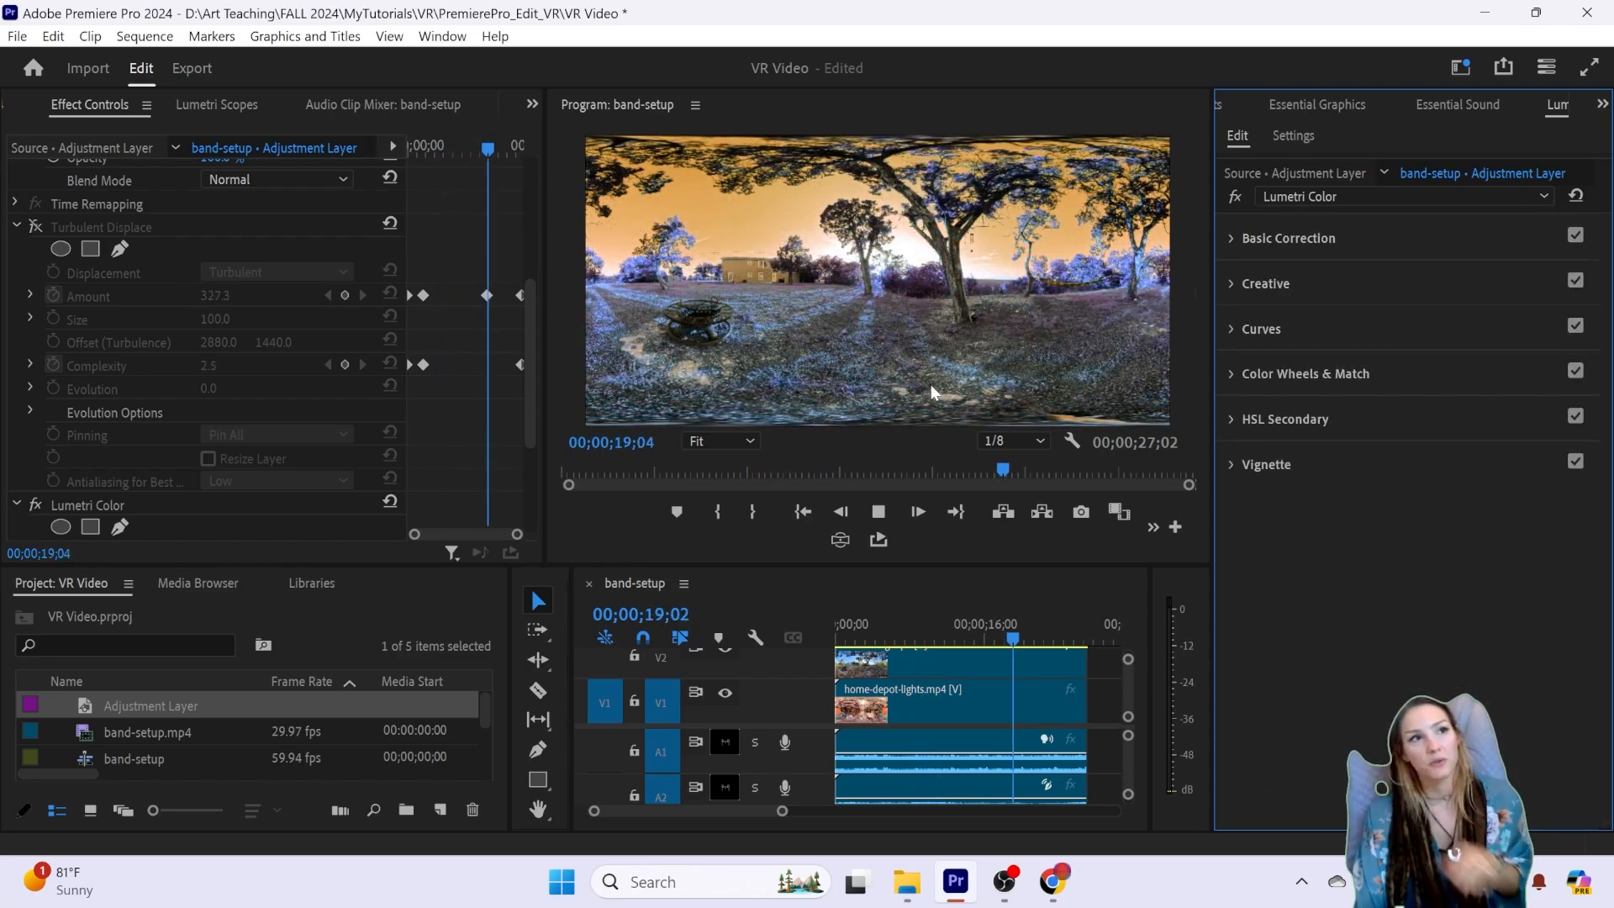
key("space")
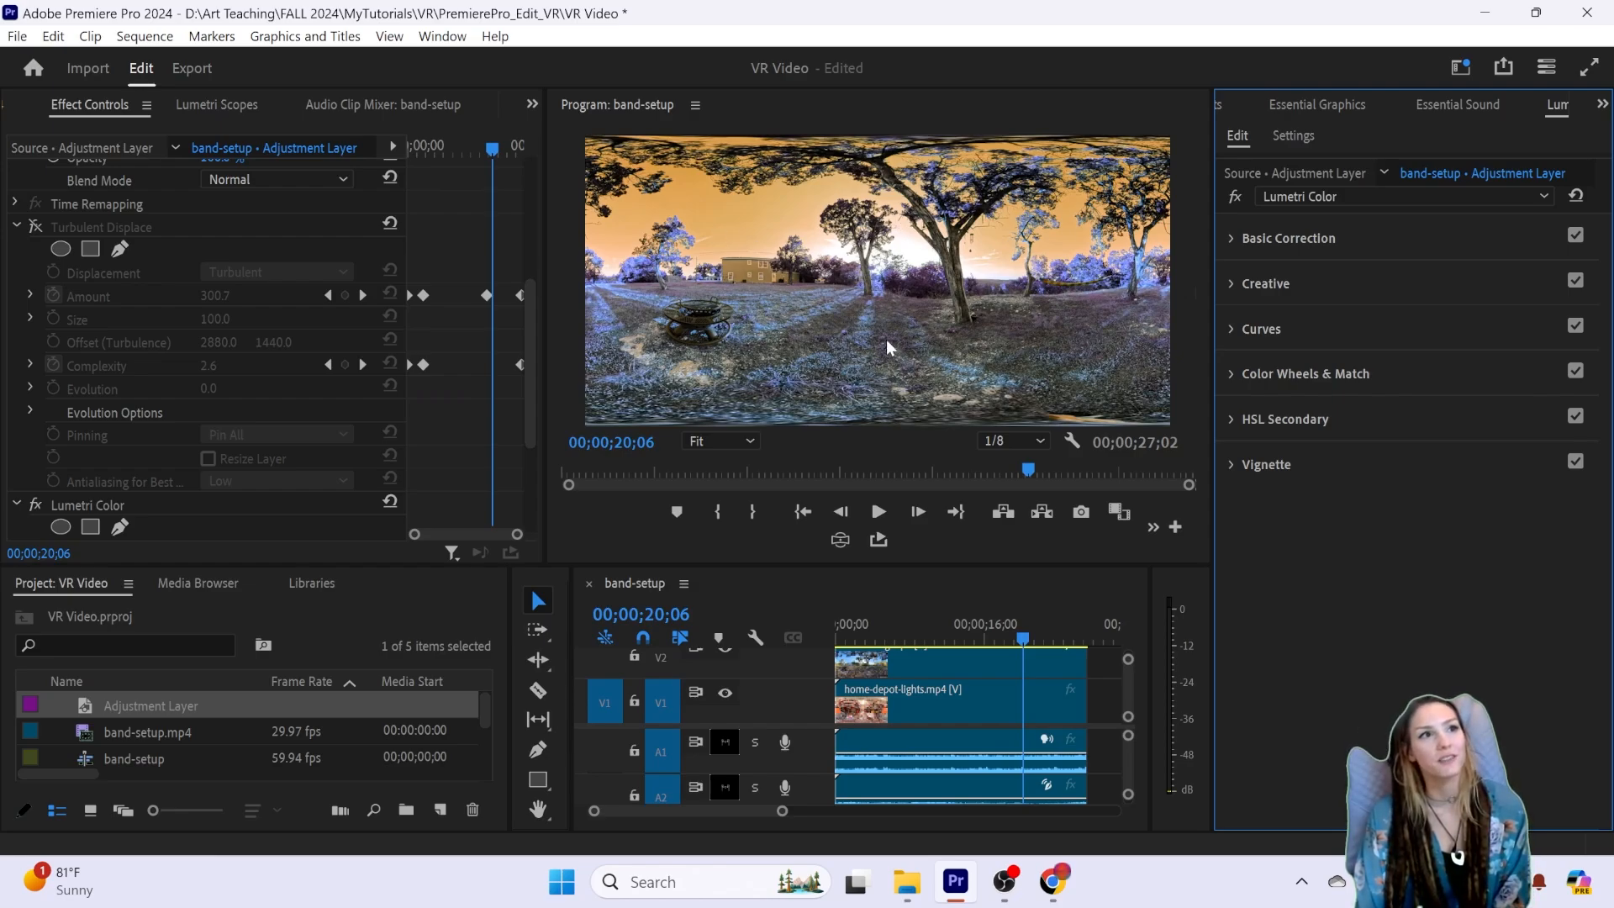
Step: Try keying the orange sky in HSL Secondary and lowering the key's saturation range, then undo both changes
left_click(1231, 418)
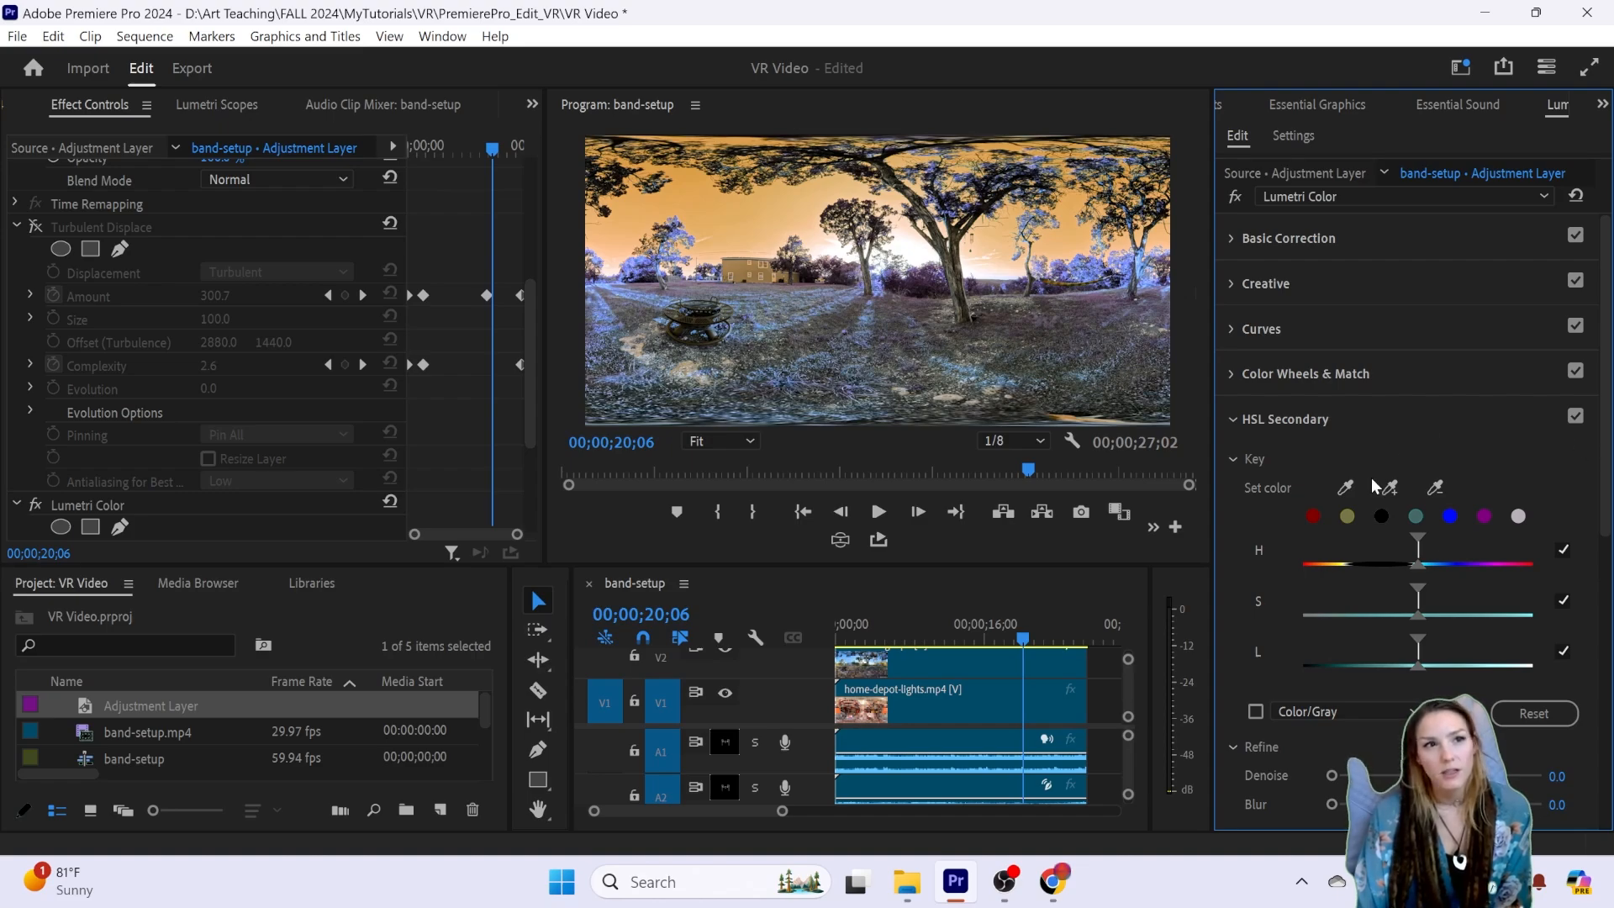
left_click(1346, 488)
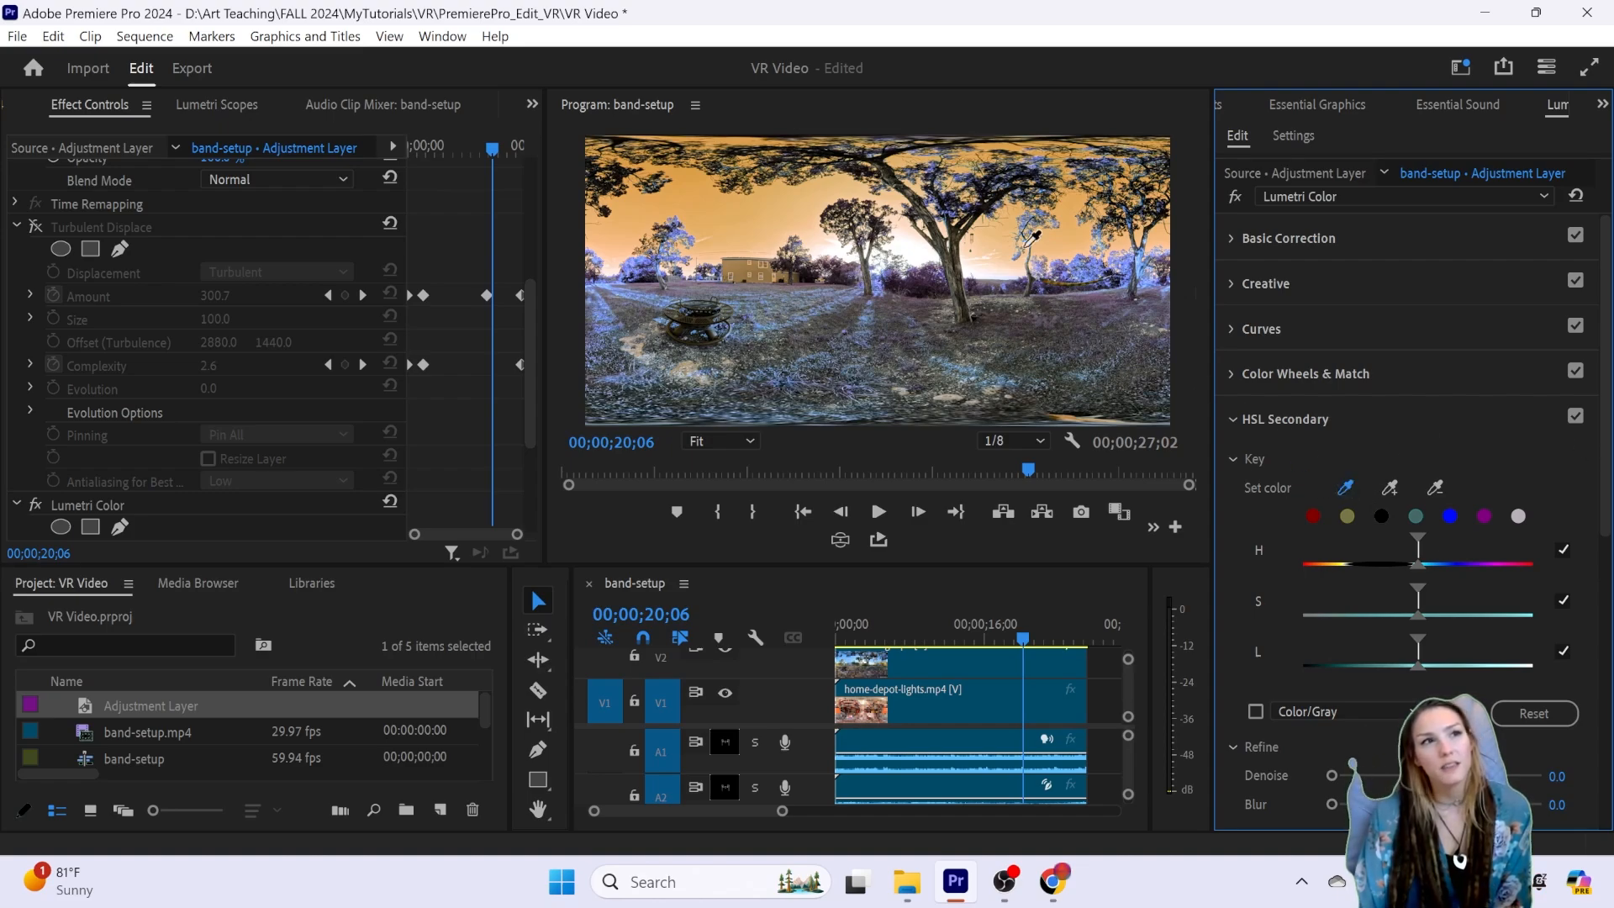
left_click(799, 220)
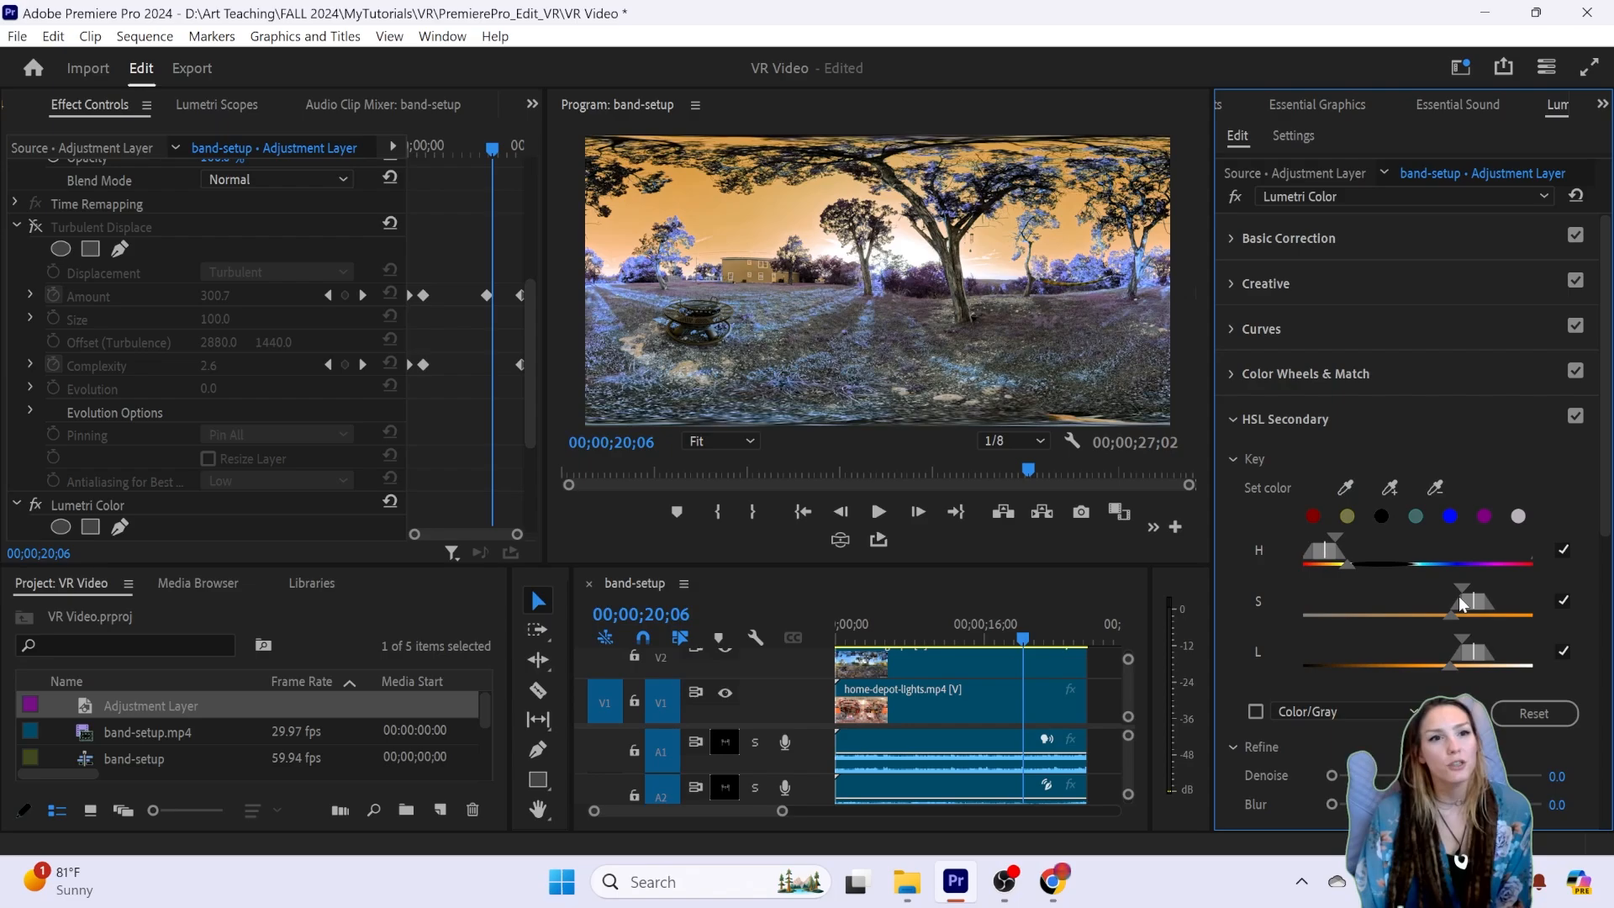
mouse_move(1490, 608)
left_mouse_down()
mouse_move(1388, 612)
mouse_move(1480, 613)
left_mouse_up()
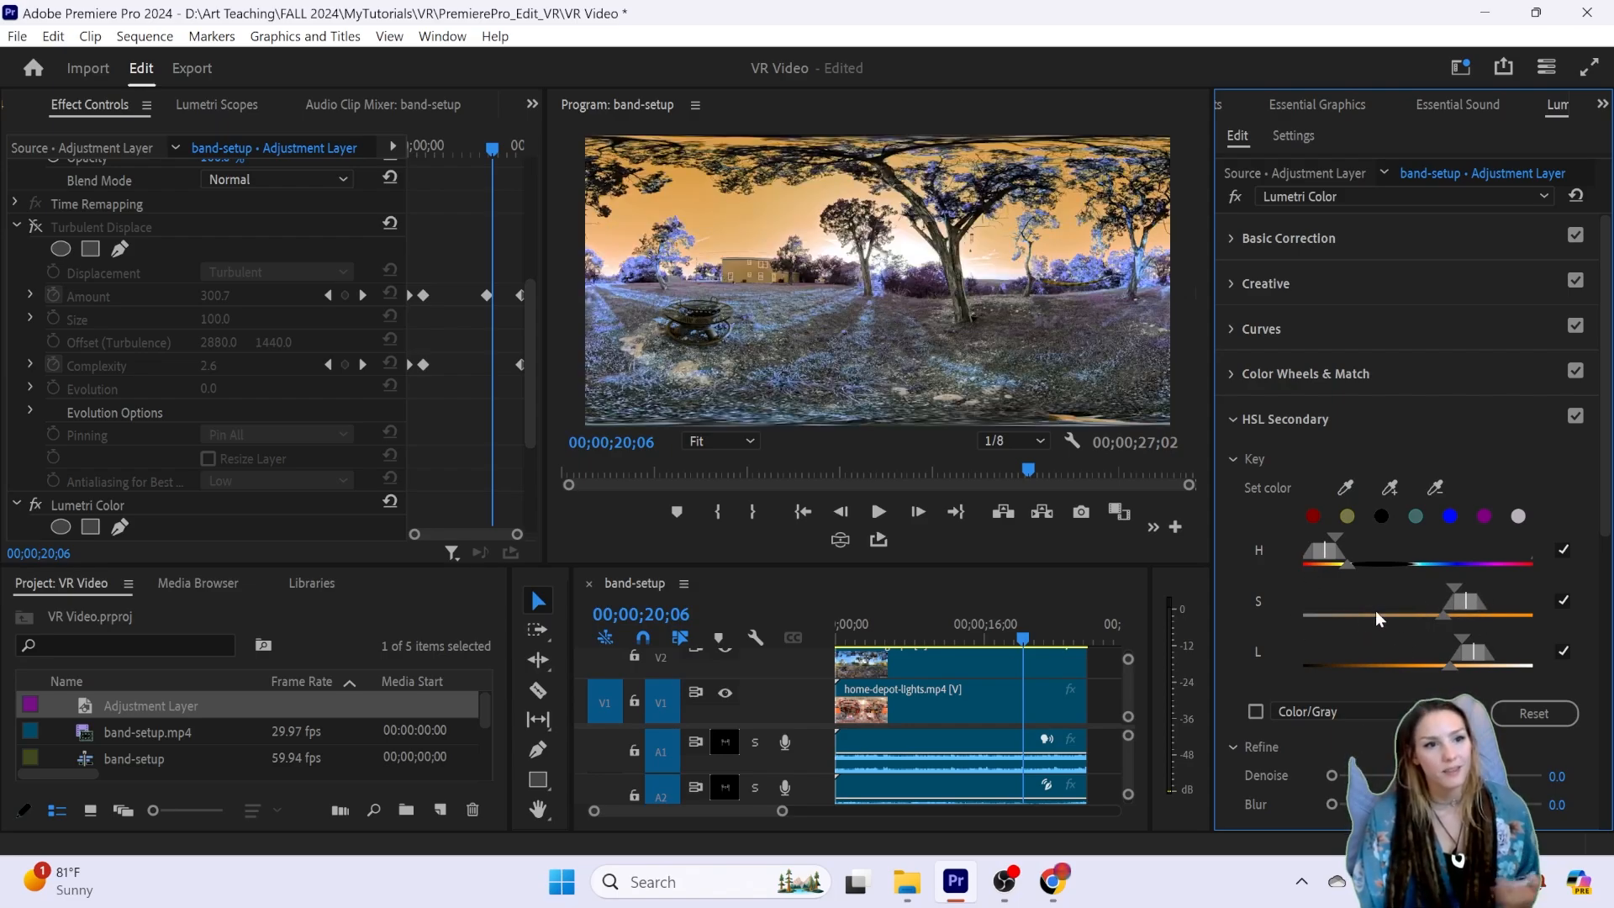
key("ctrl+z")
key("ctrl+z")
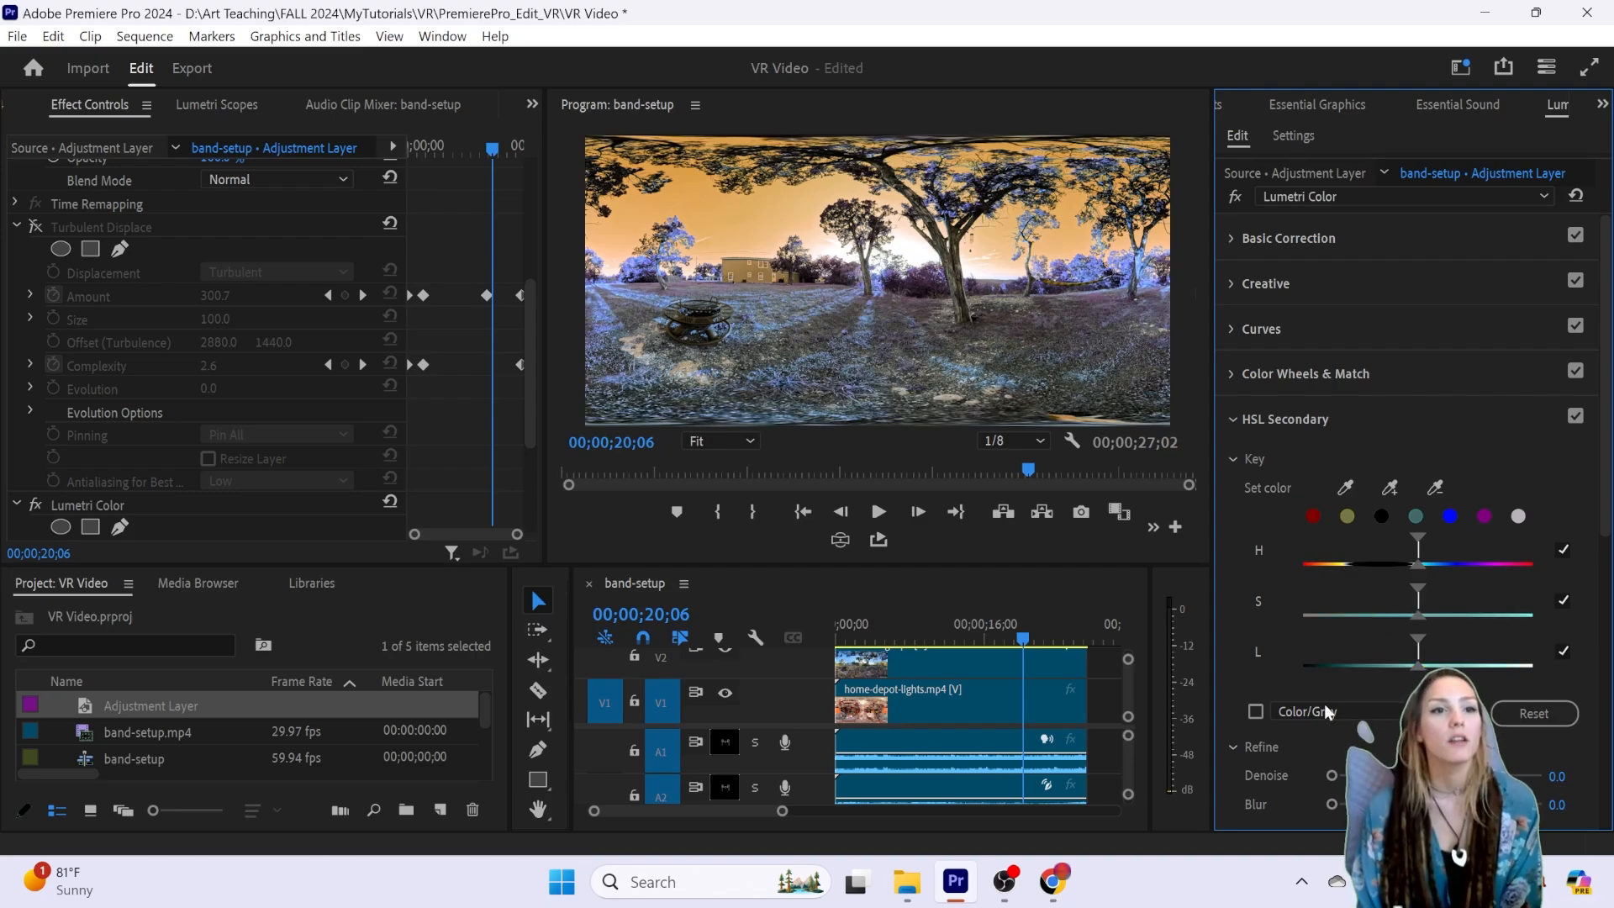
Step: Add a hard-edged Lumetri vignette with Amount -1.0, Midpoint 37.7, Roundness 18.3 and Feather 0.0
scroll(1345, 547, "down", 3)
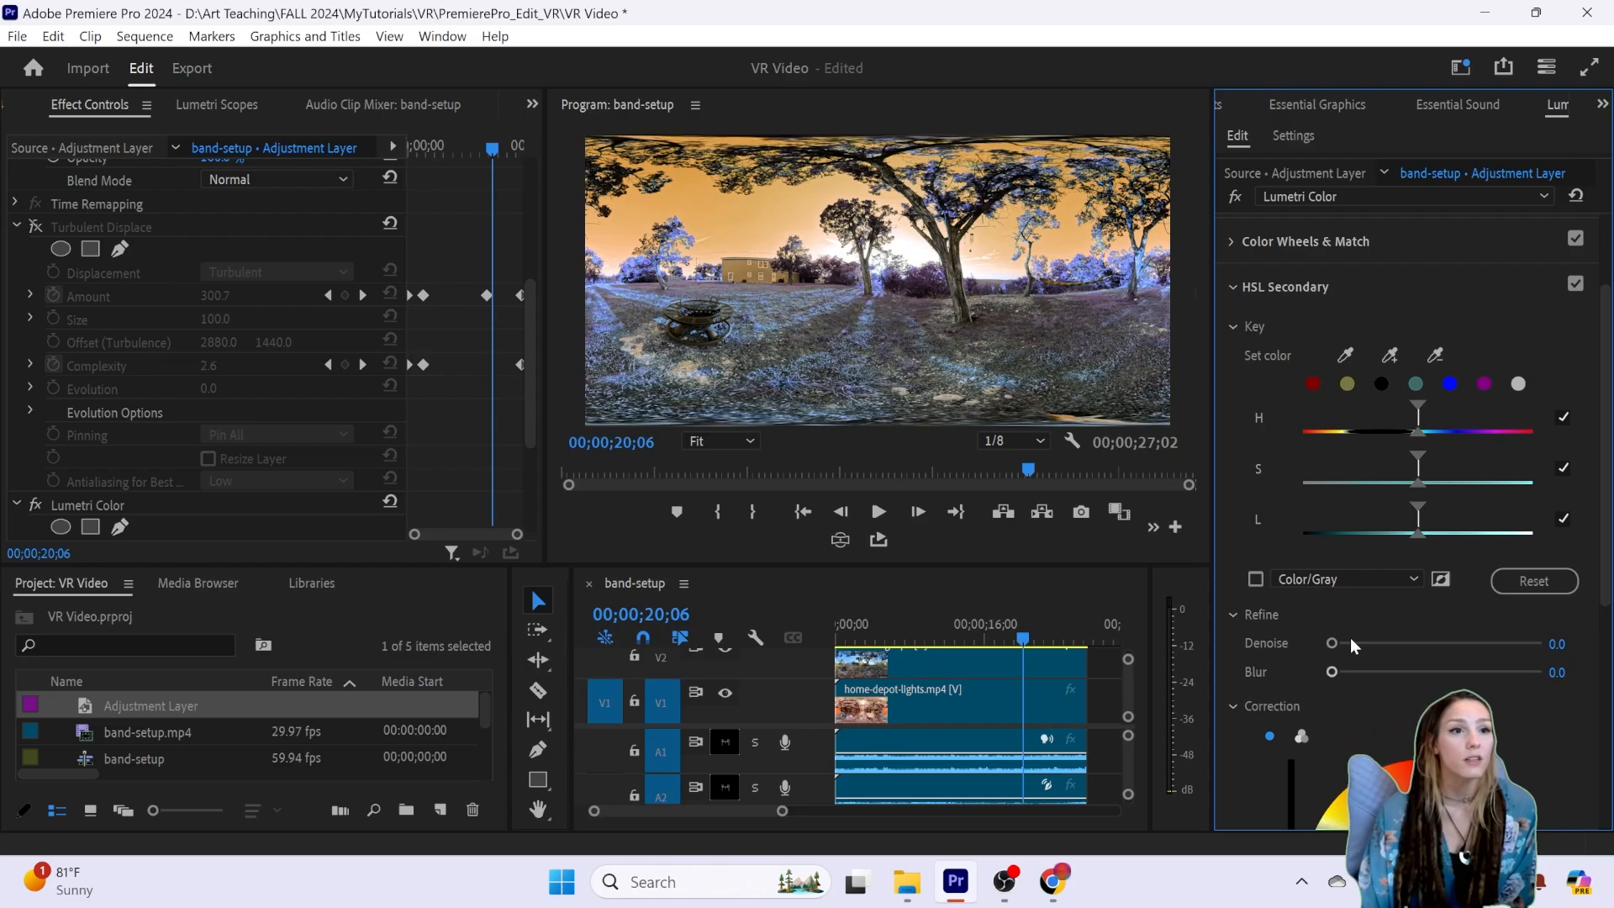
scroll(1269, 496, "down", 4)
scroll(1267, 505, "down", 2)
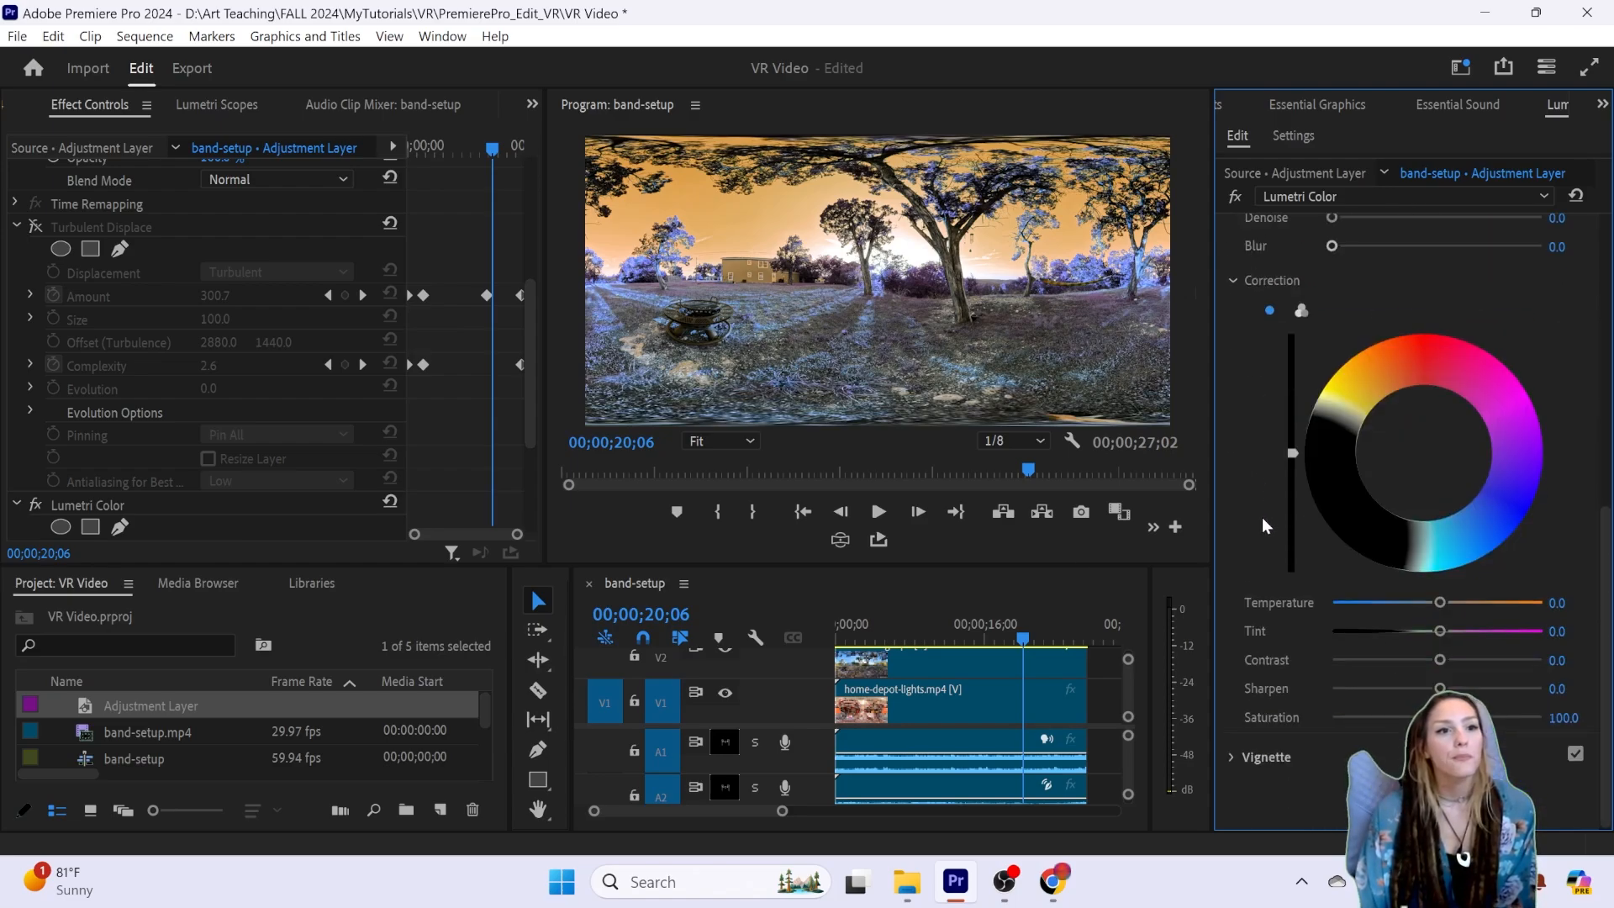
left_click(1234, 755)
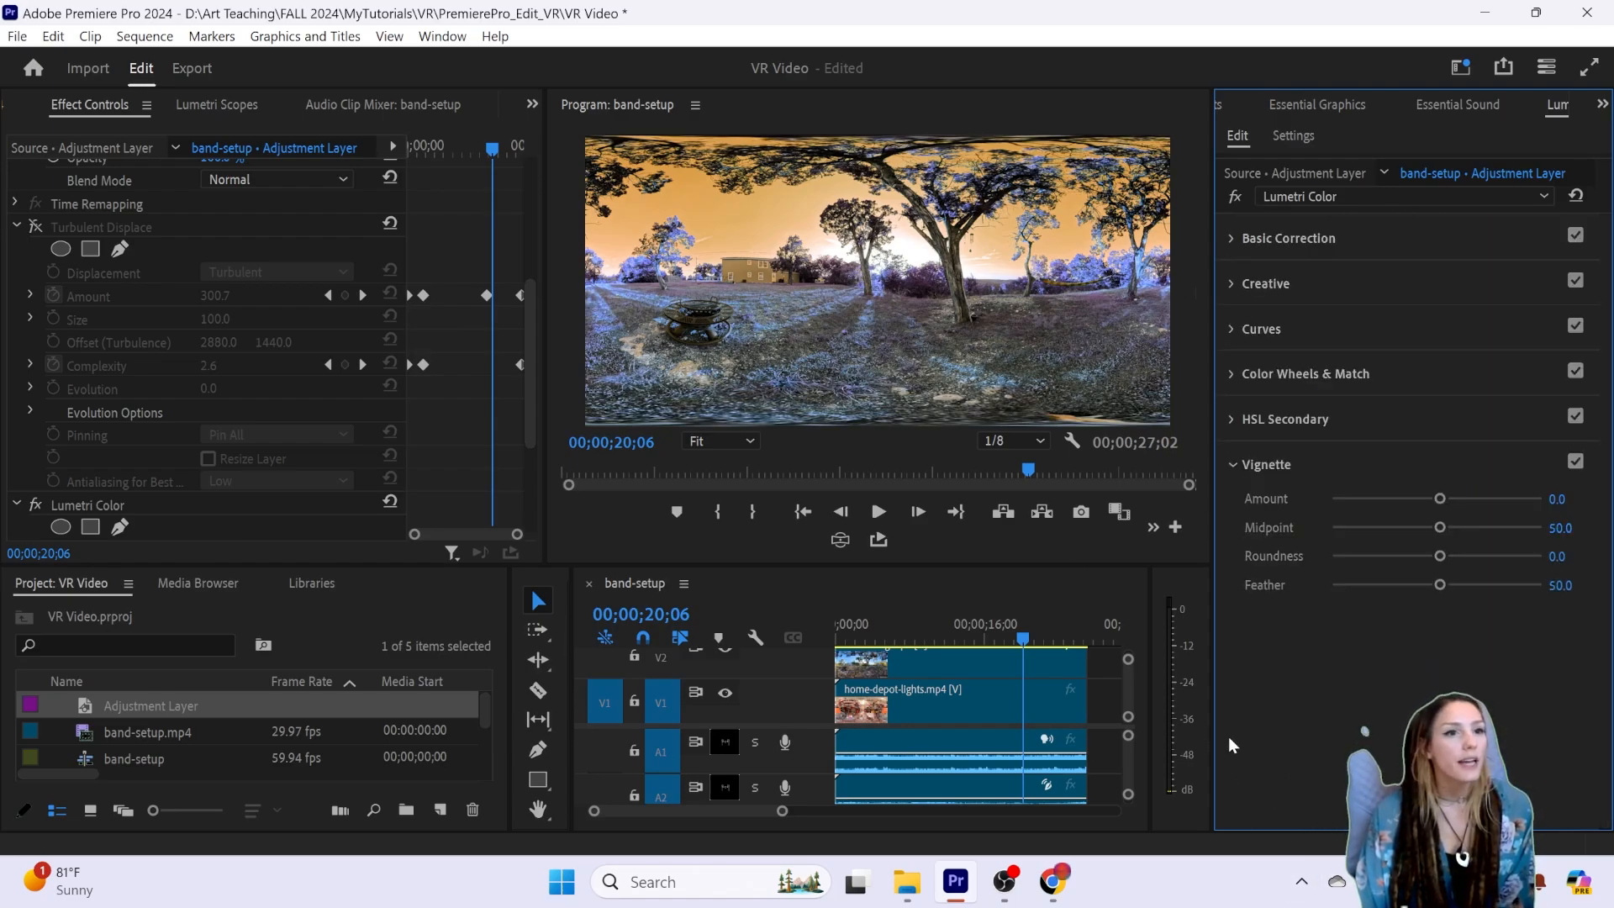
left_click_drag(1440, 499, 1390, 550)
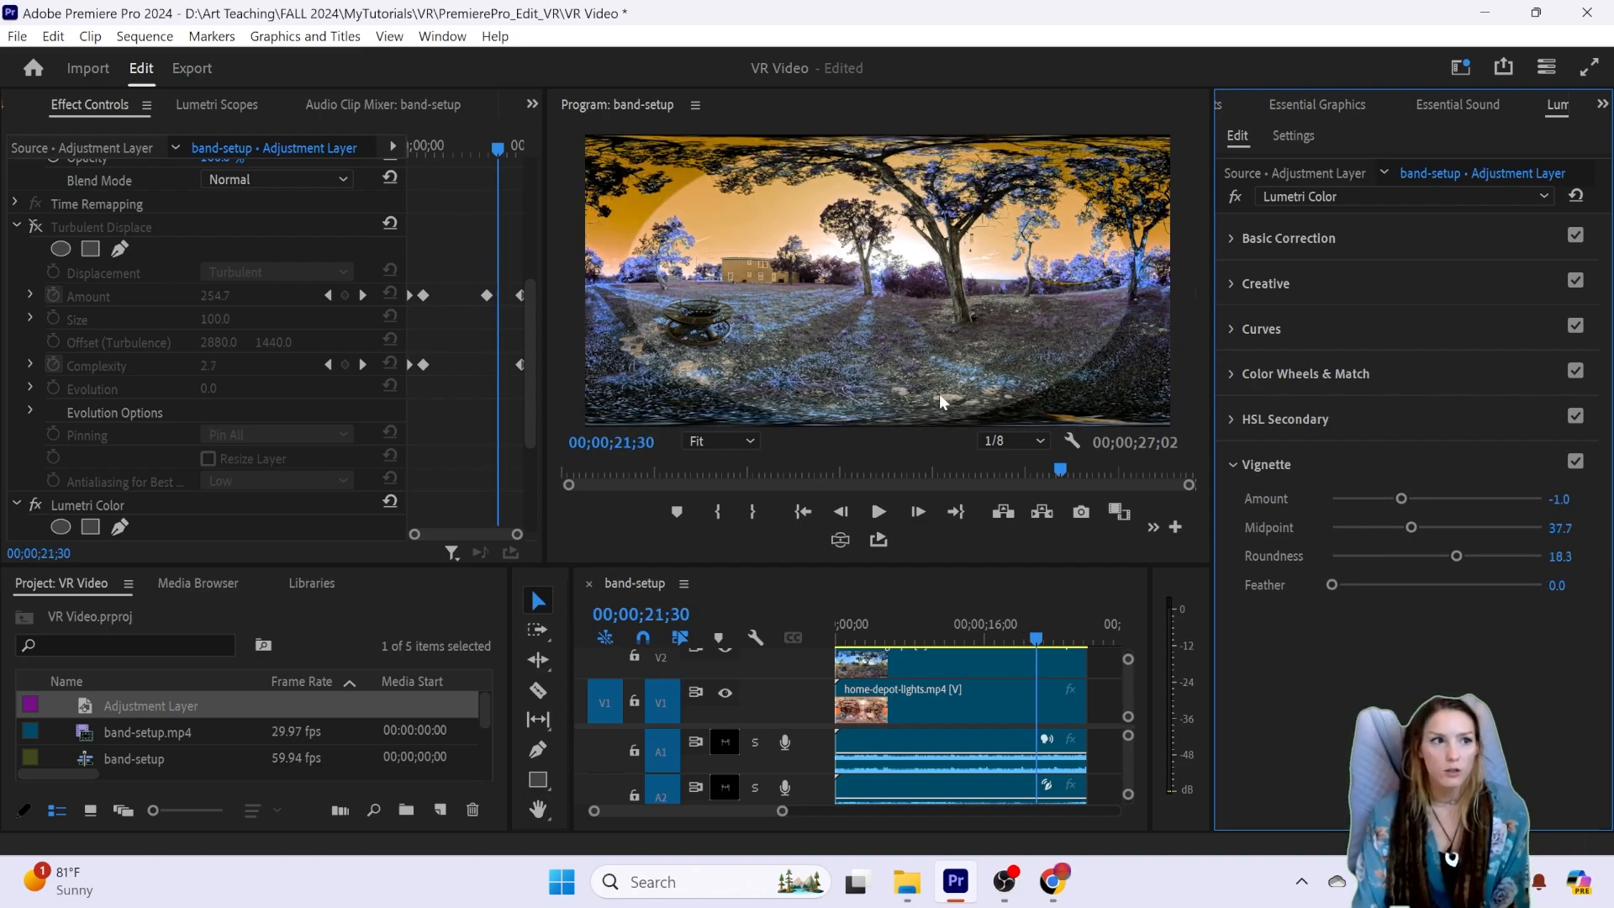
Step: Look around the hard-edged vignette in the 360° VR preview at 00;00;21;30, then return to the flat view
left_click(840, 540)
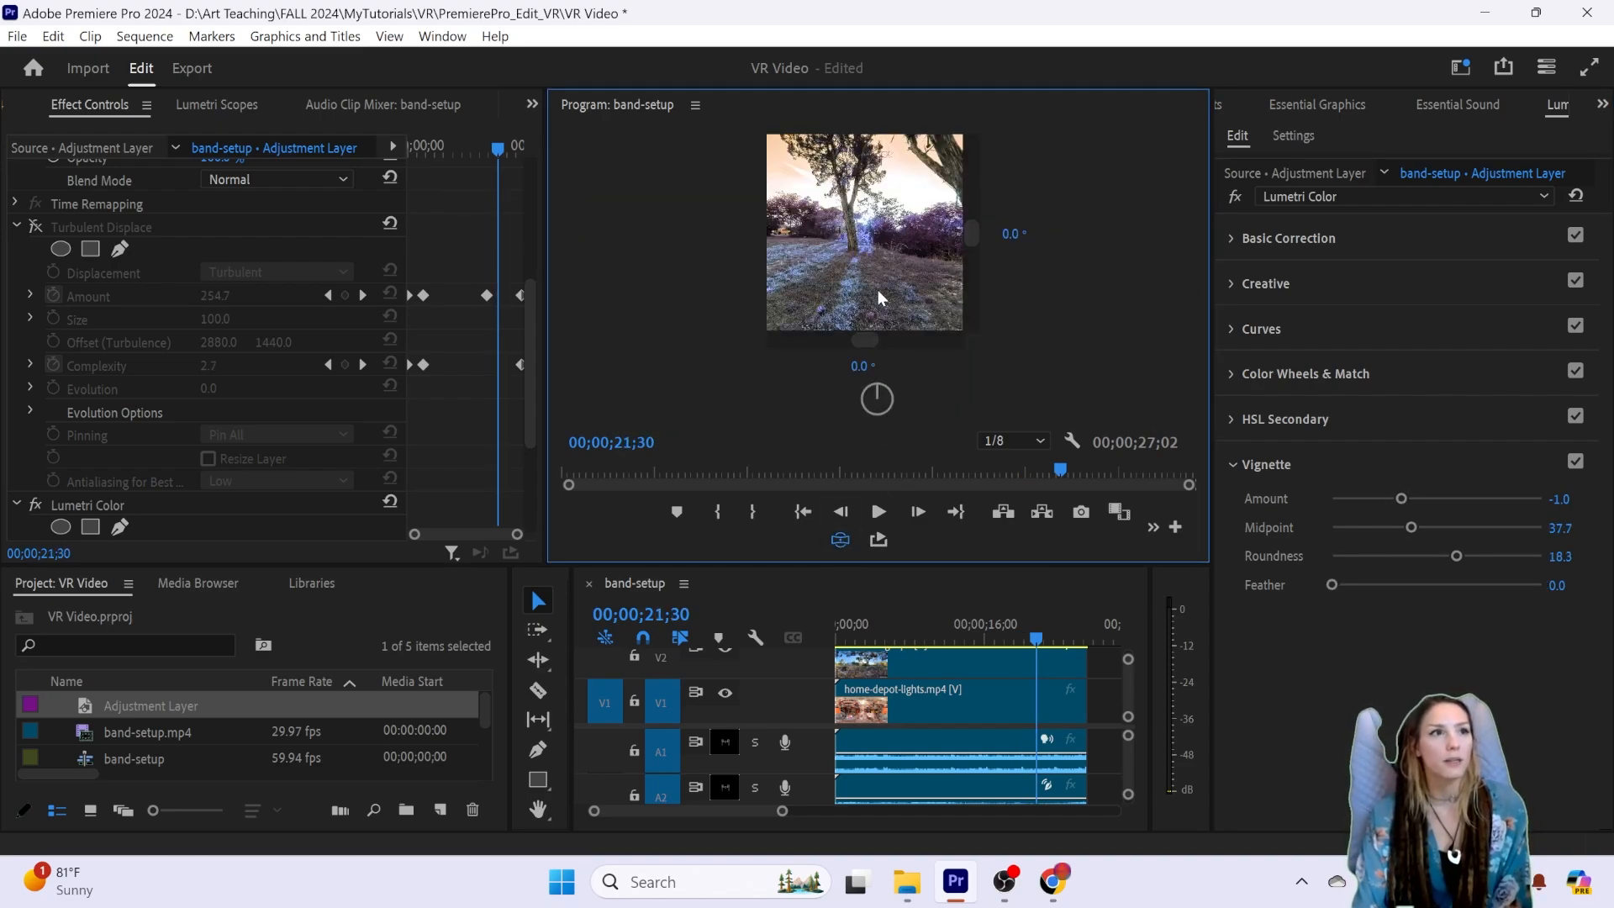
left_click_drag(877, 290, 799, 278)
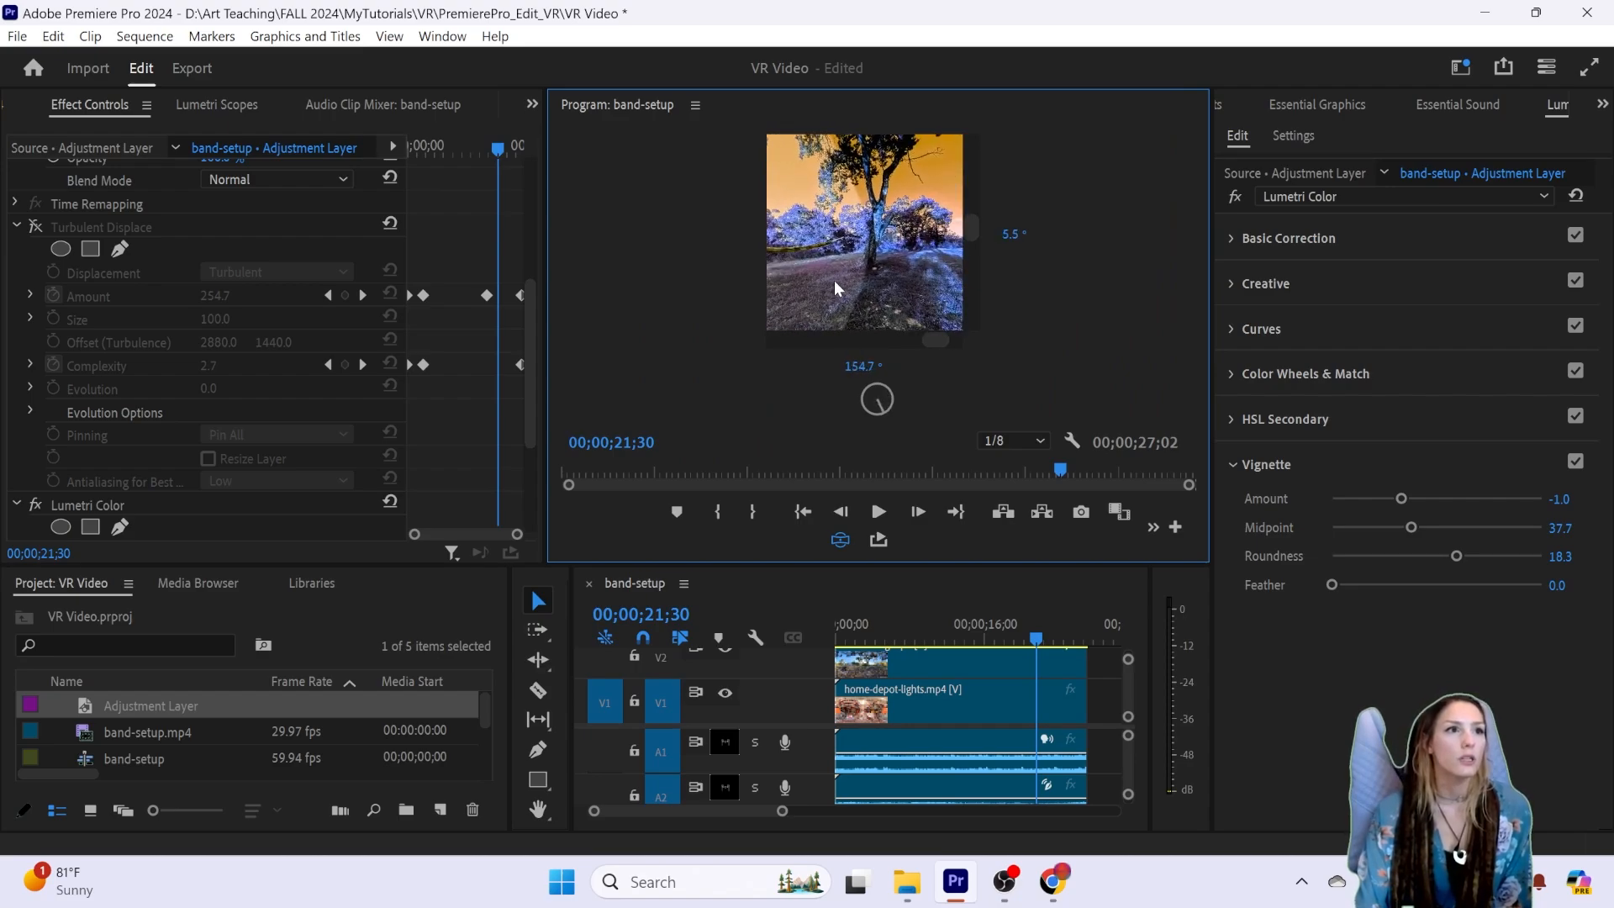
left_click_drag(893, 294, 761, 332)
left_click(840, 539)
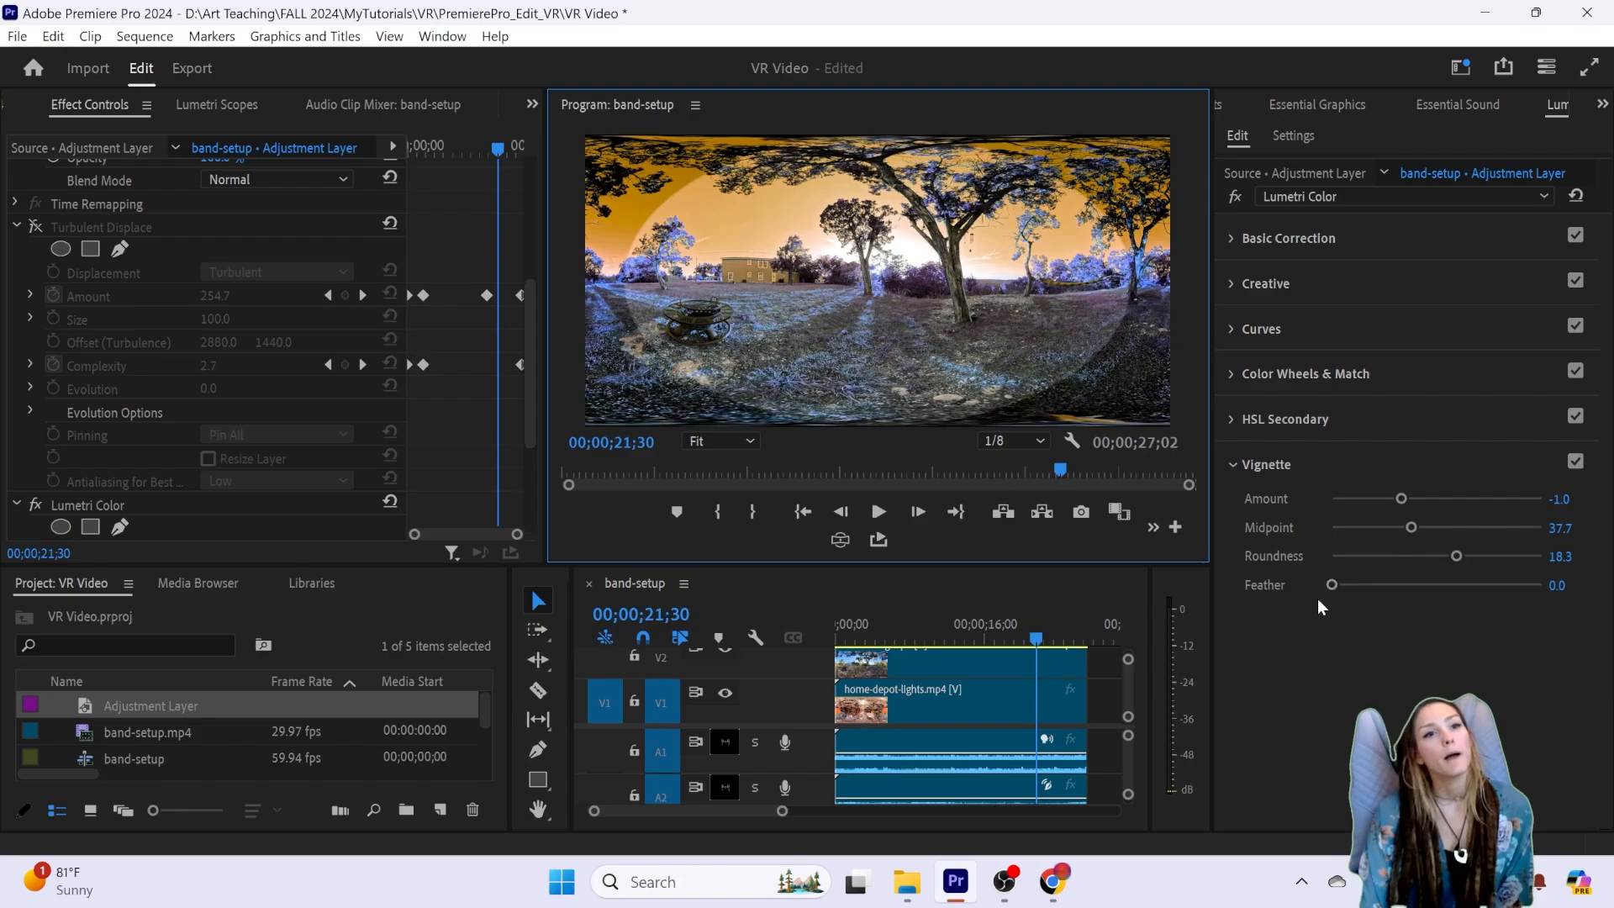
Step: Soften the Lumetri vignette by setting Feather to 56.0 and check it by looking around in the VR preview
left_click_drag(1334, 585, 1450, 599)
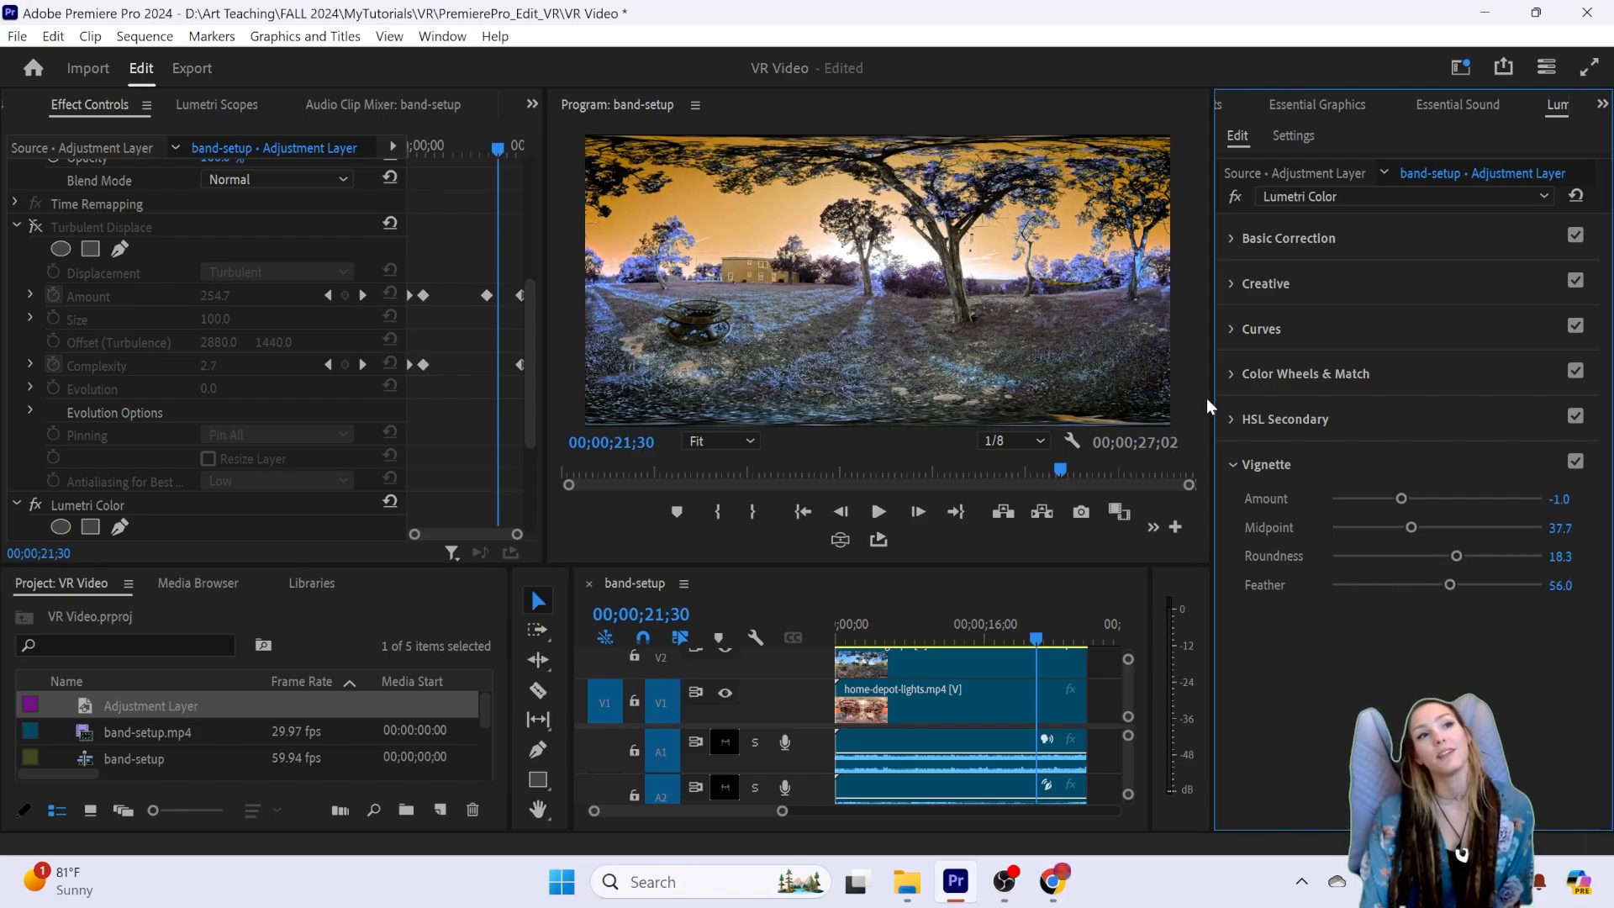
left_click(840, 539)
left_click_drag(866, 253, 825, 266)
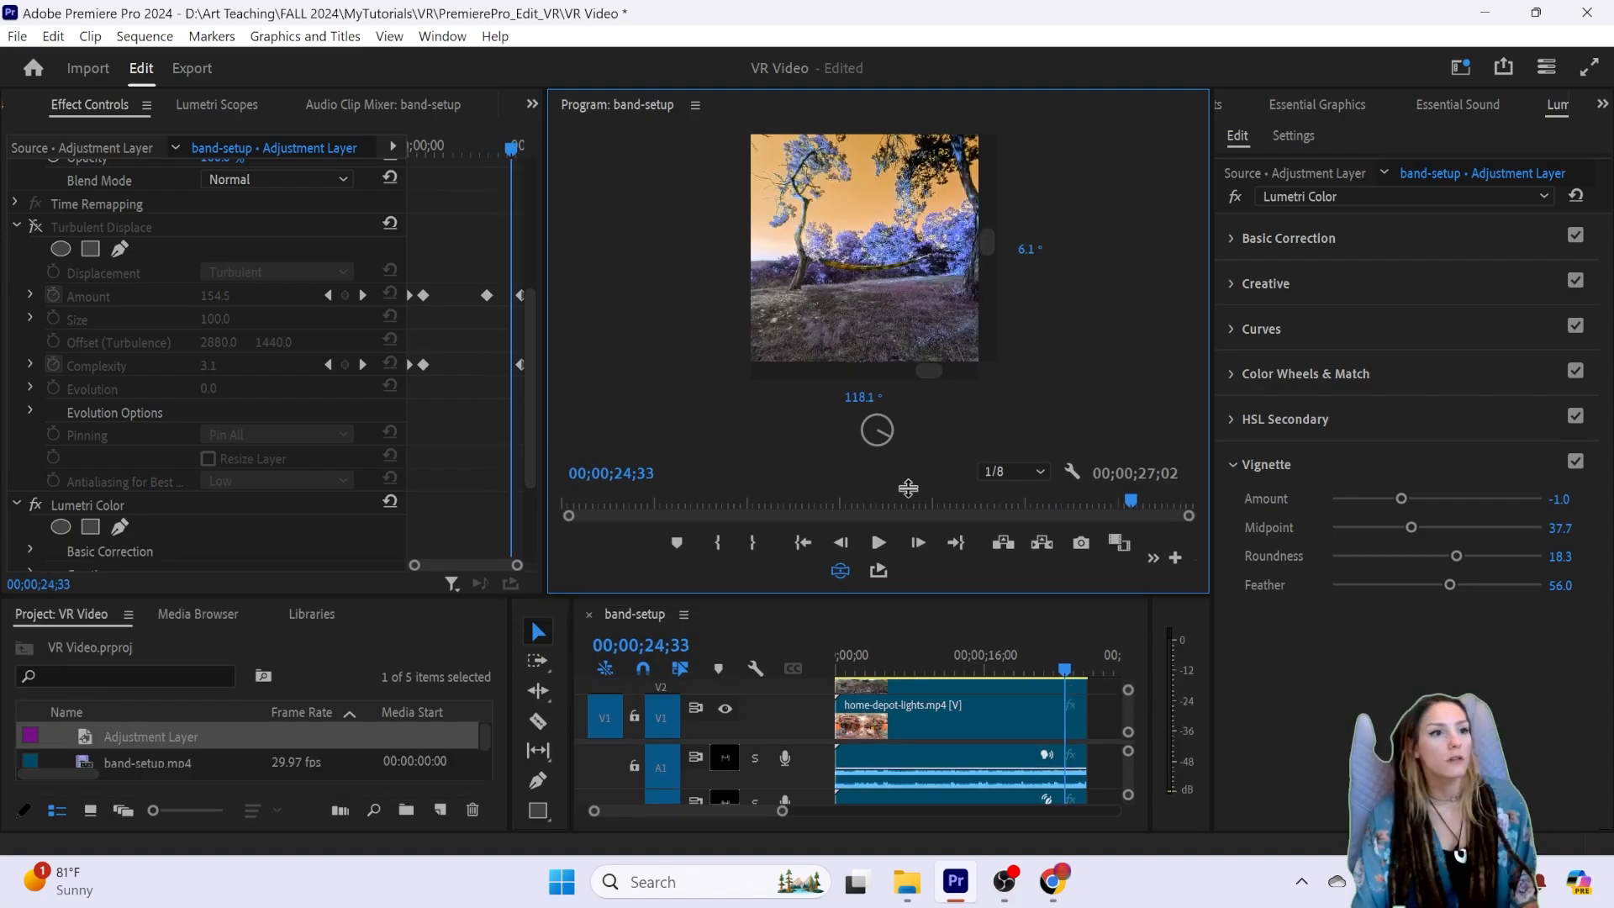
Step: Return the preview to the flat view and resize the workspace to give the timeline more height and width
left_click_drag(905, 563, 904, 416)
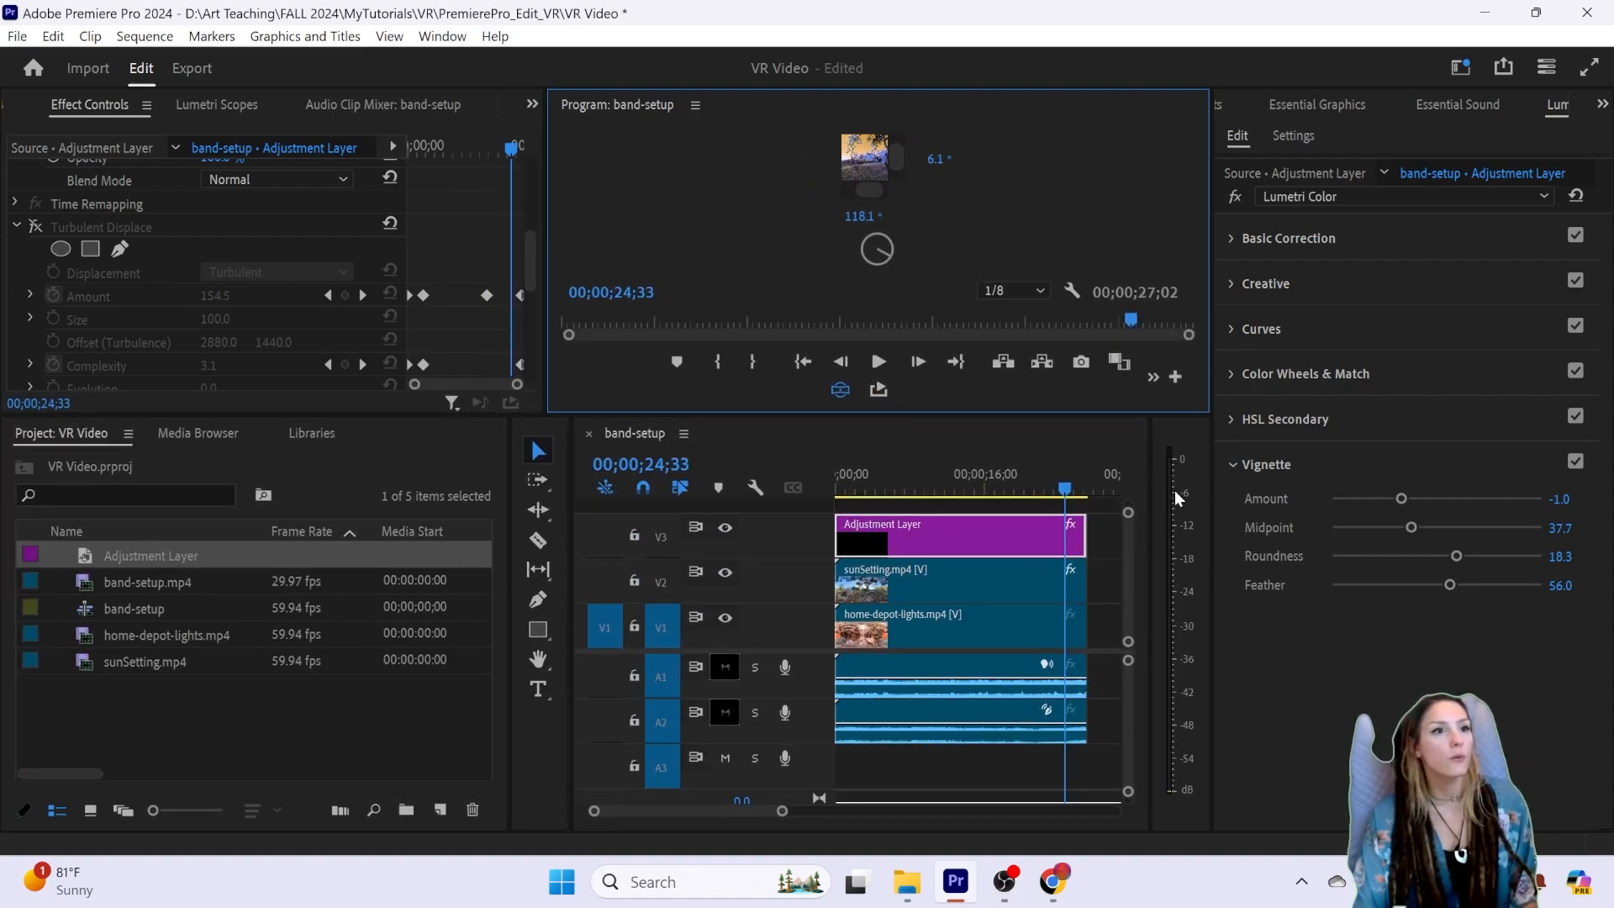
left_click_drag(1211, 386, 1293, 386)
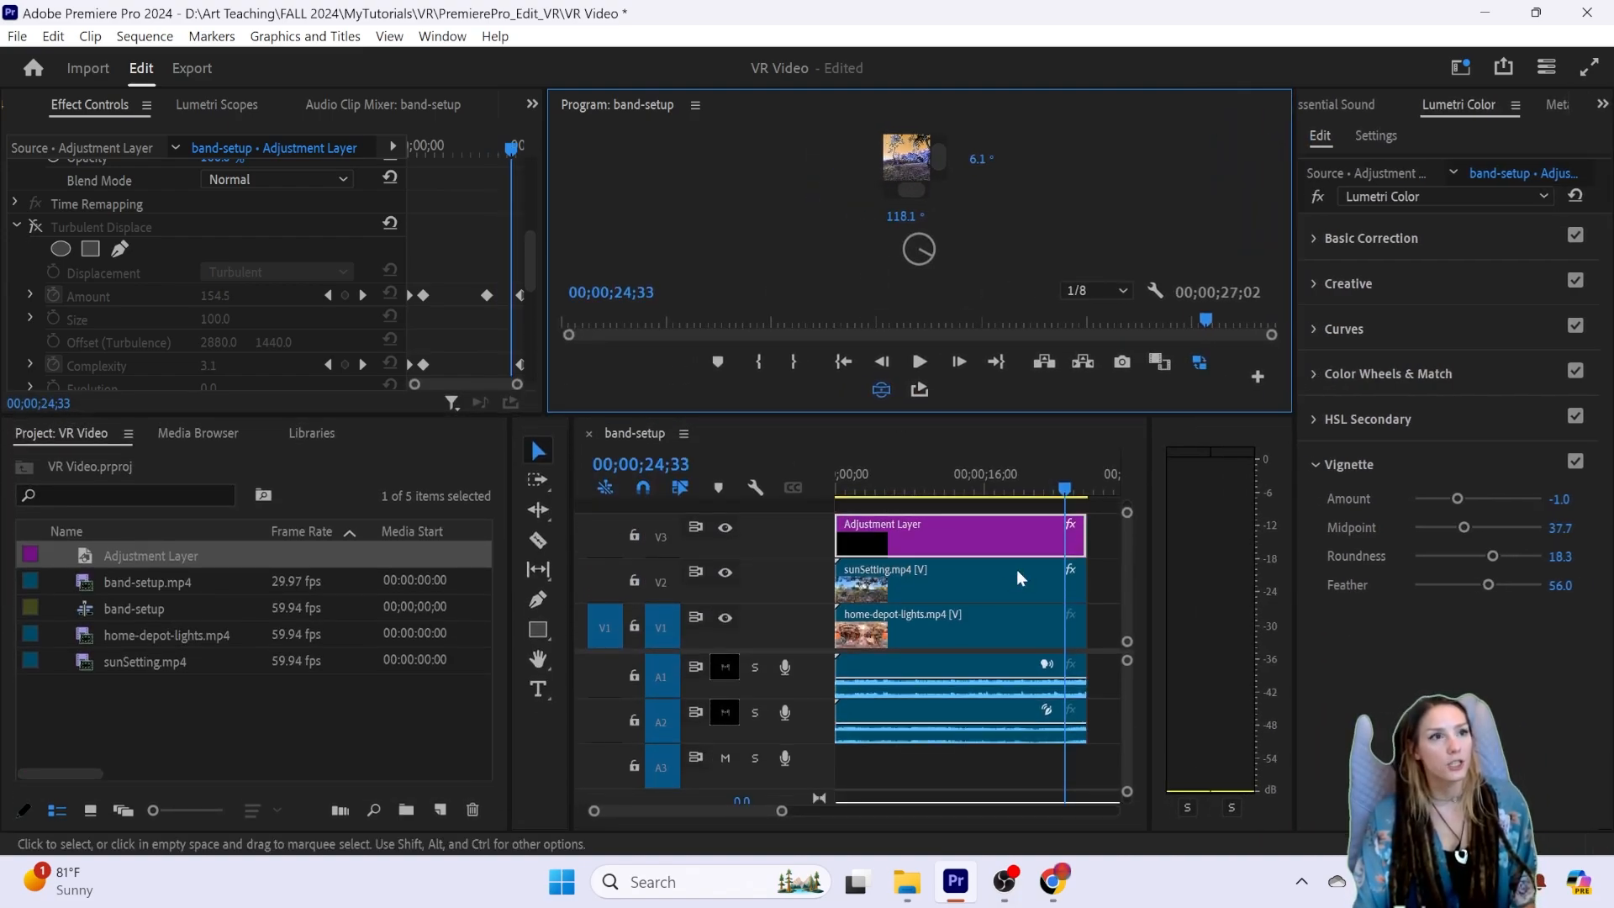
left_click(881, 390)
scroll(905, 579, "down", 5)
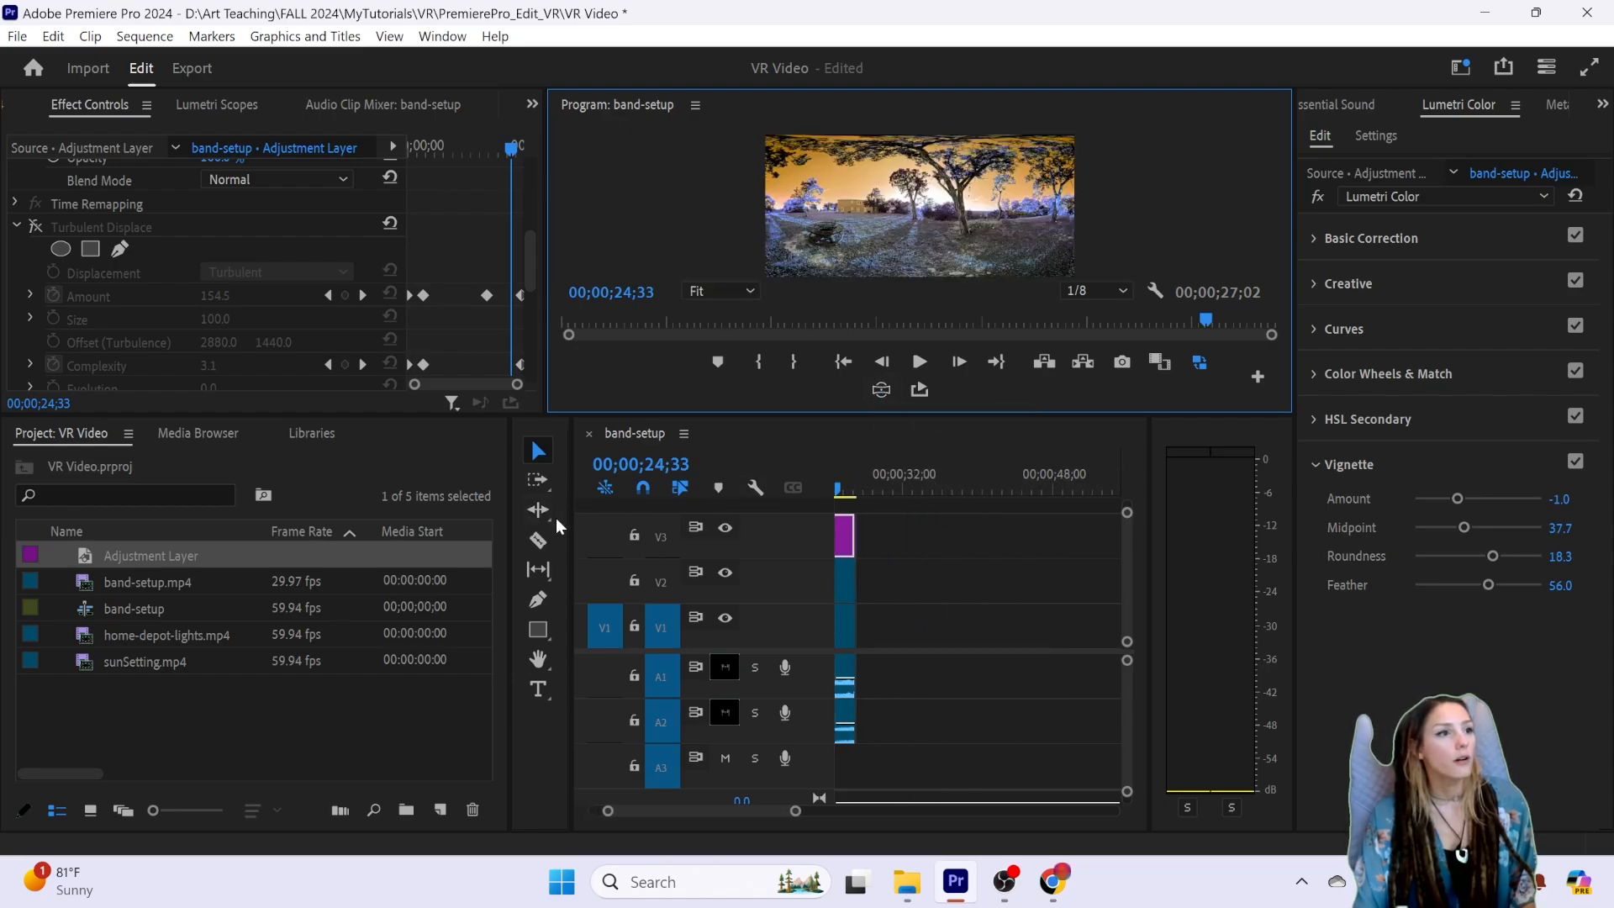
left_click_drag(570, 519, 463, 521)
left_click_drag(658, 416, 659, 461)
scroll(913, 641, "up", 5)
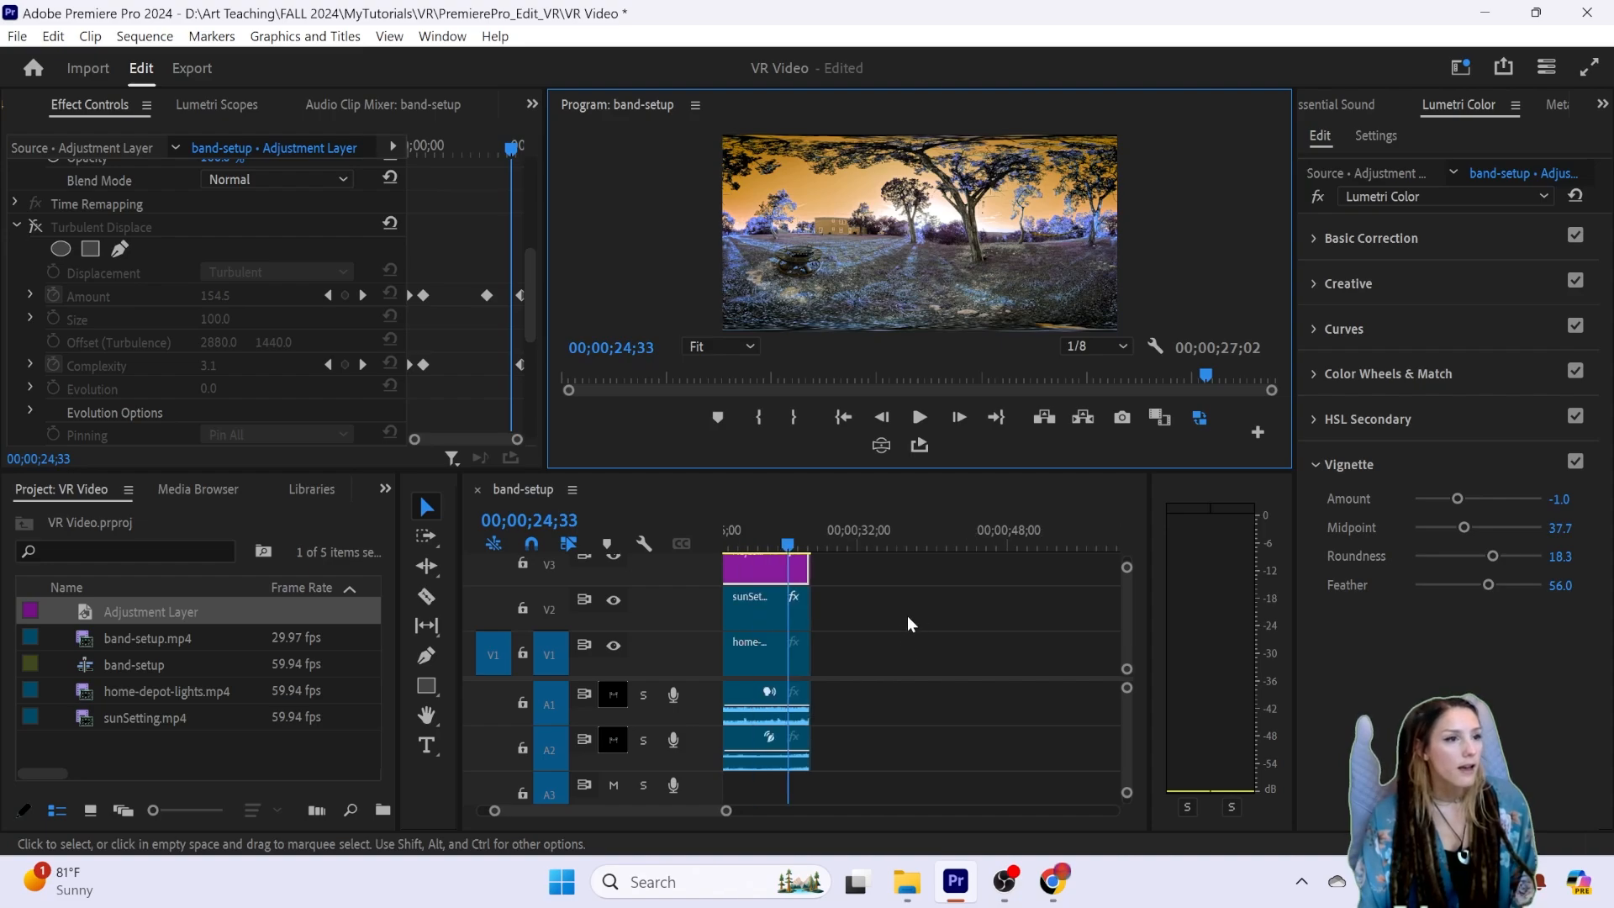
scroll(916, 616, "down", 3)
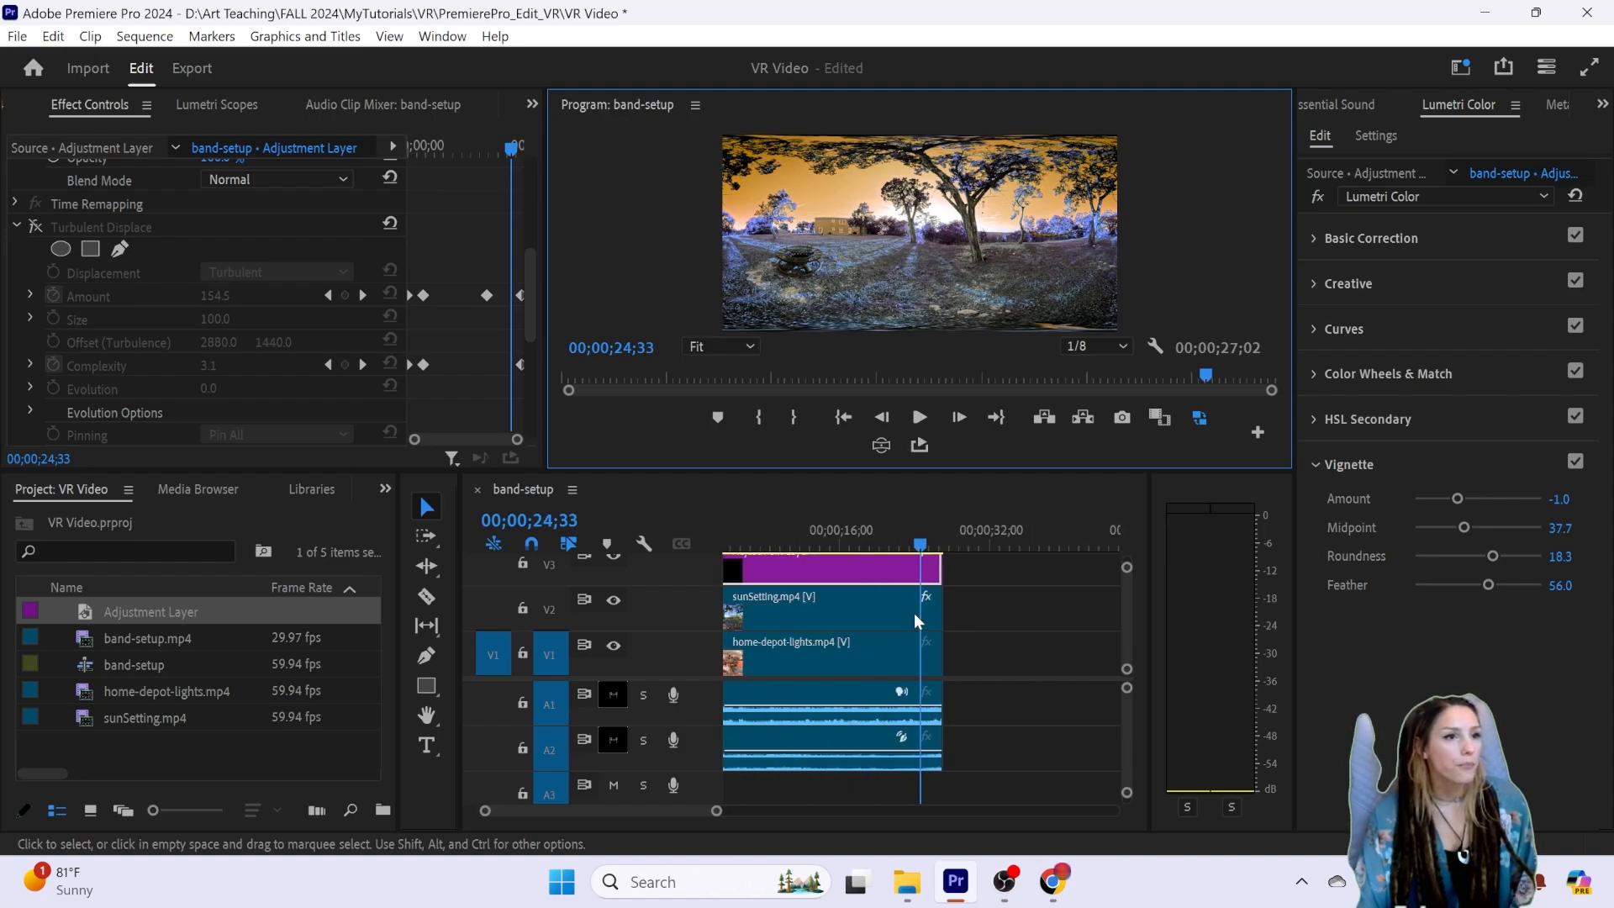
Step: Add band-setup.mp4 to track V1 directly after home-depot-lights.mp4 and play across the cut
left_click(133, 717)
double_click(136, 691)
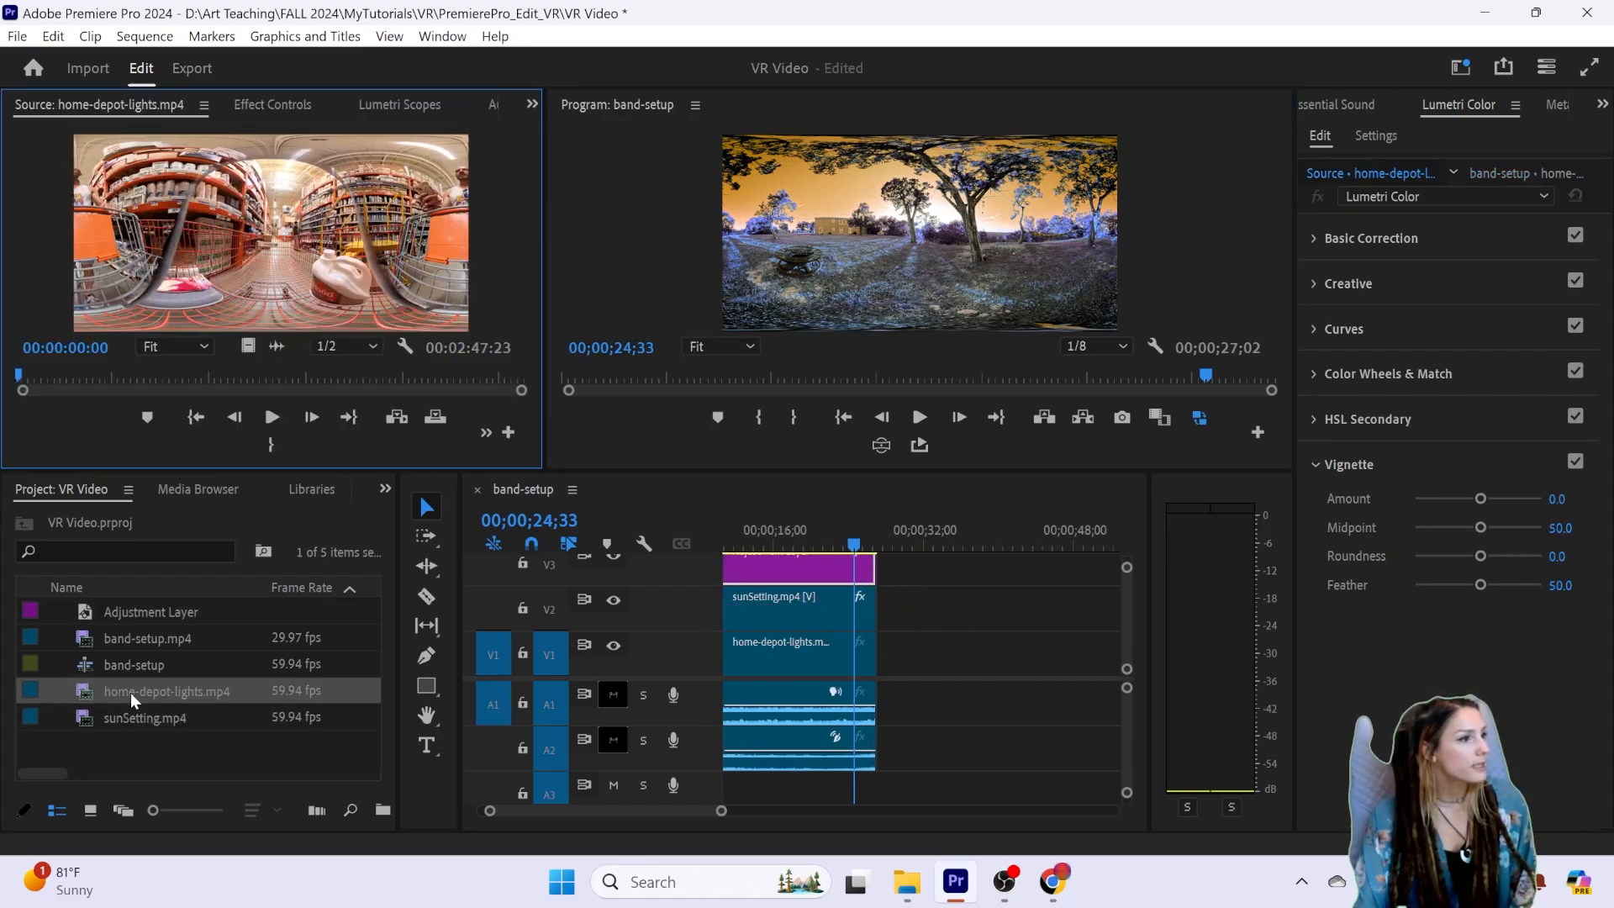
left_click(134, 664)
left_click(53, 659)
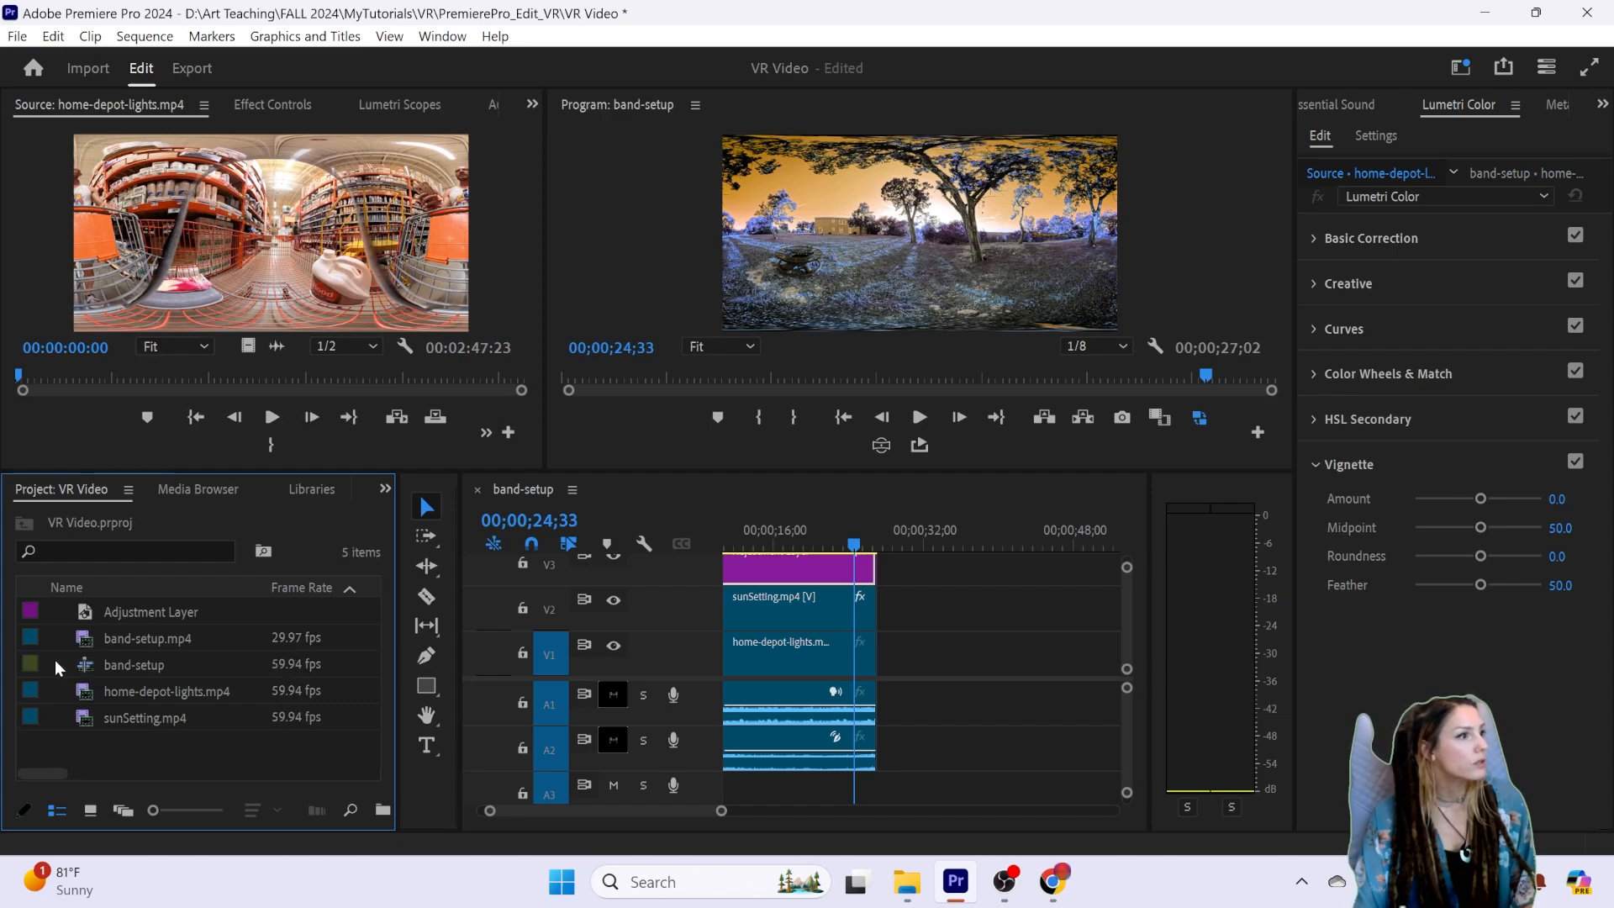
left_click(31, 666)
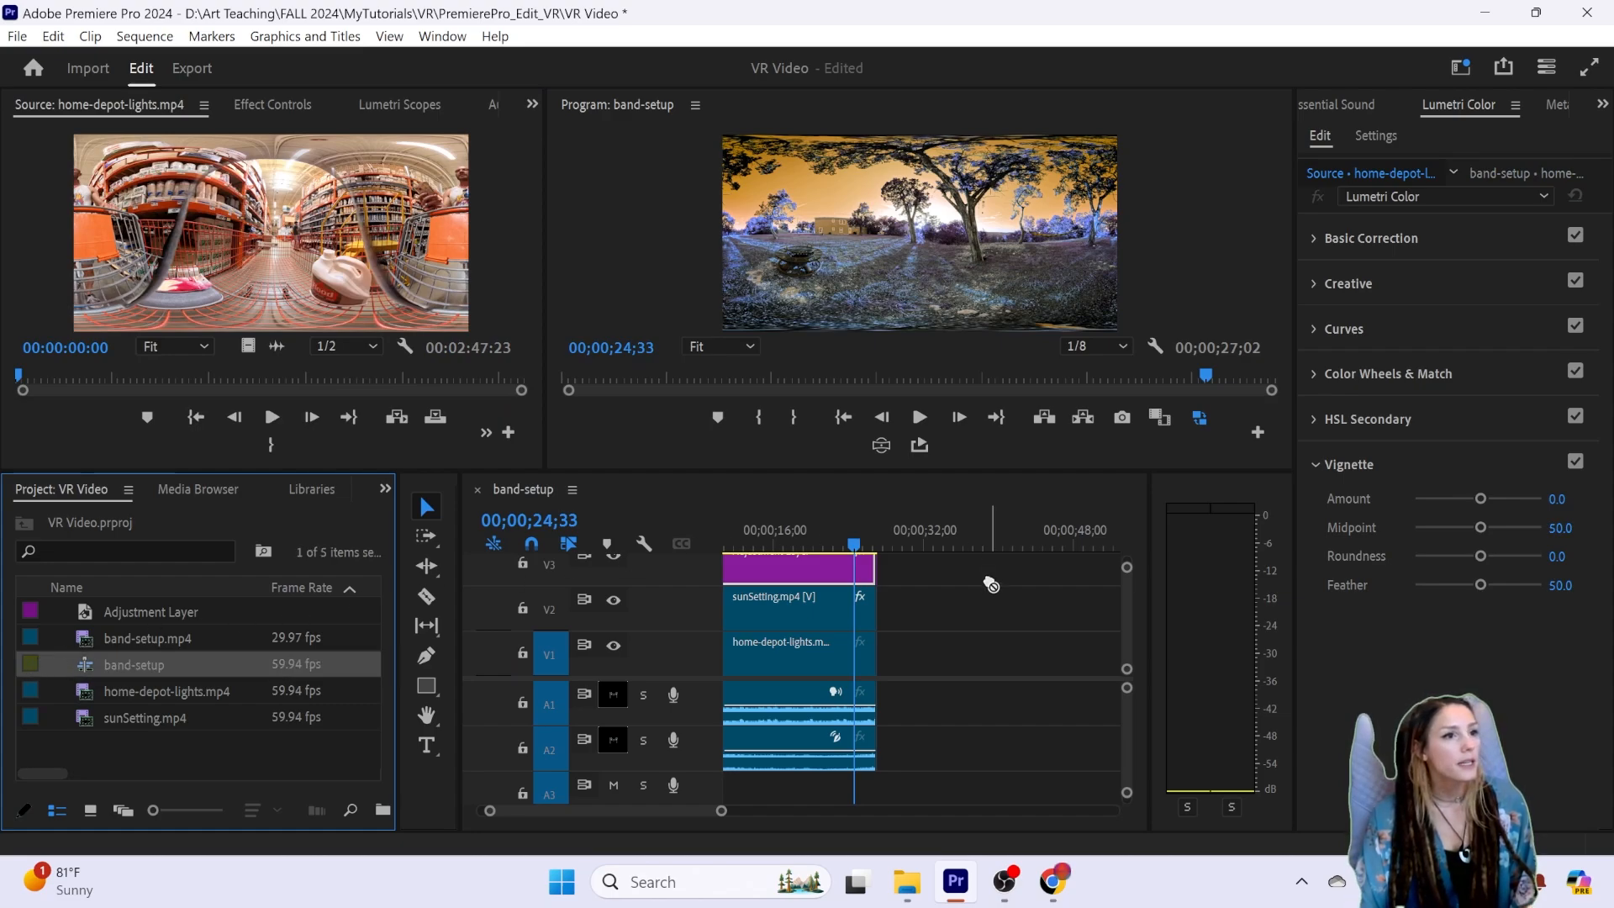
double_click(160, 639)
left_click_drag(159, 638, 881, 653)
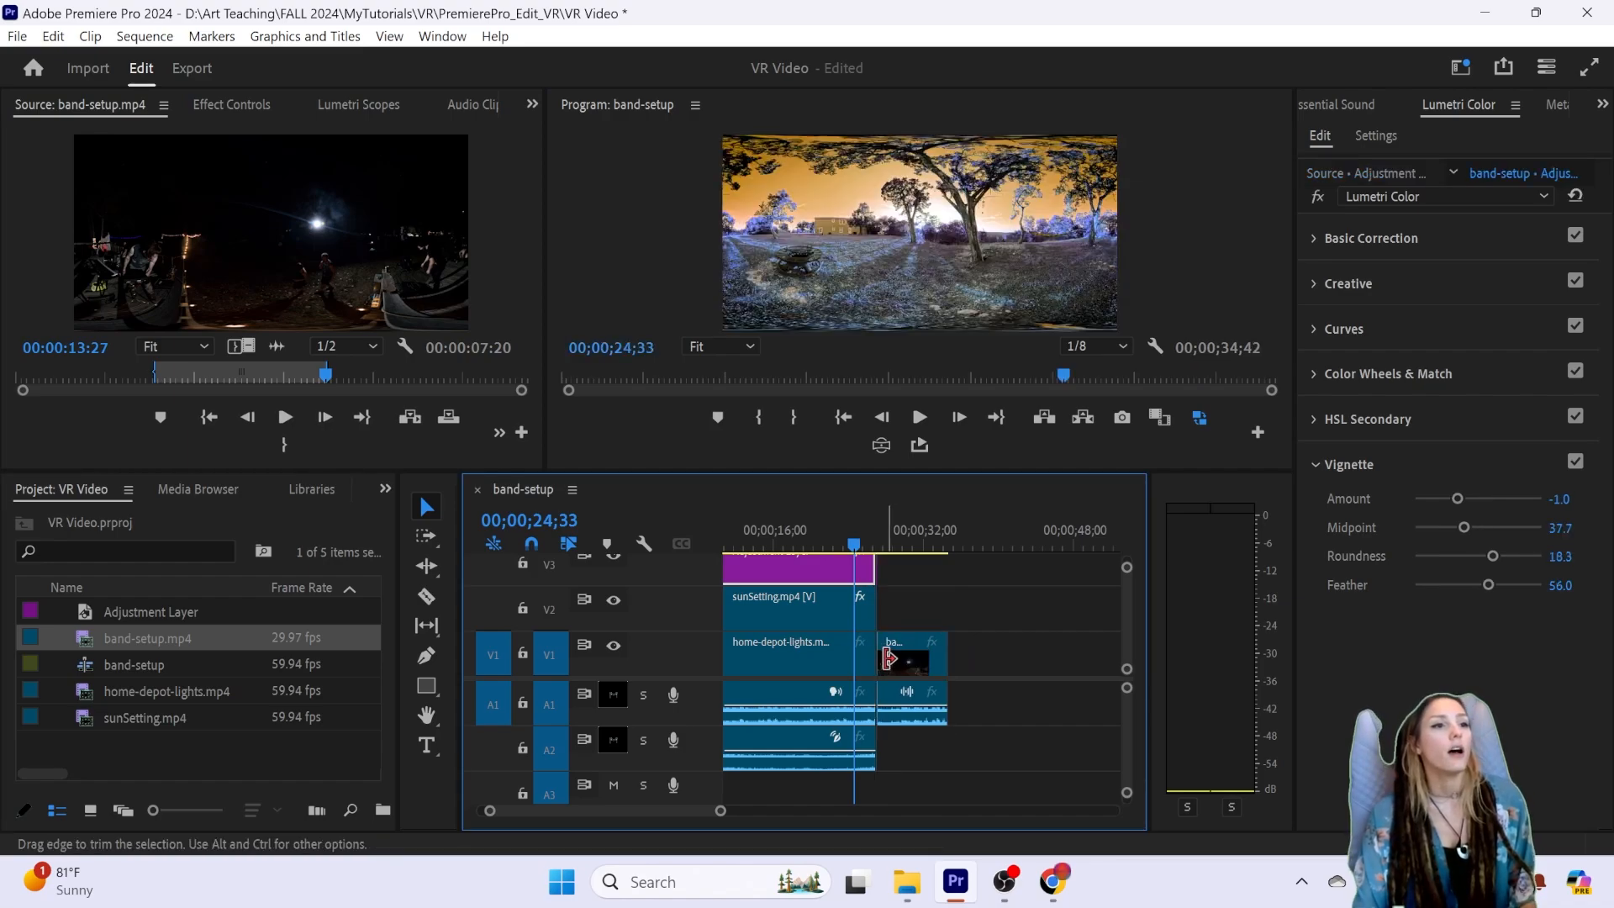
key("space")
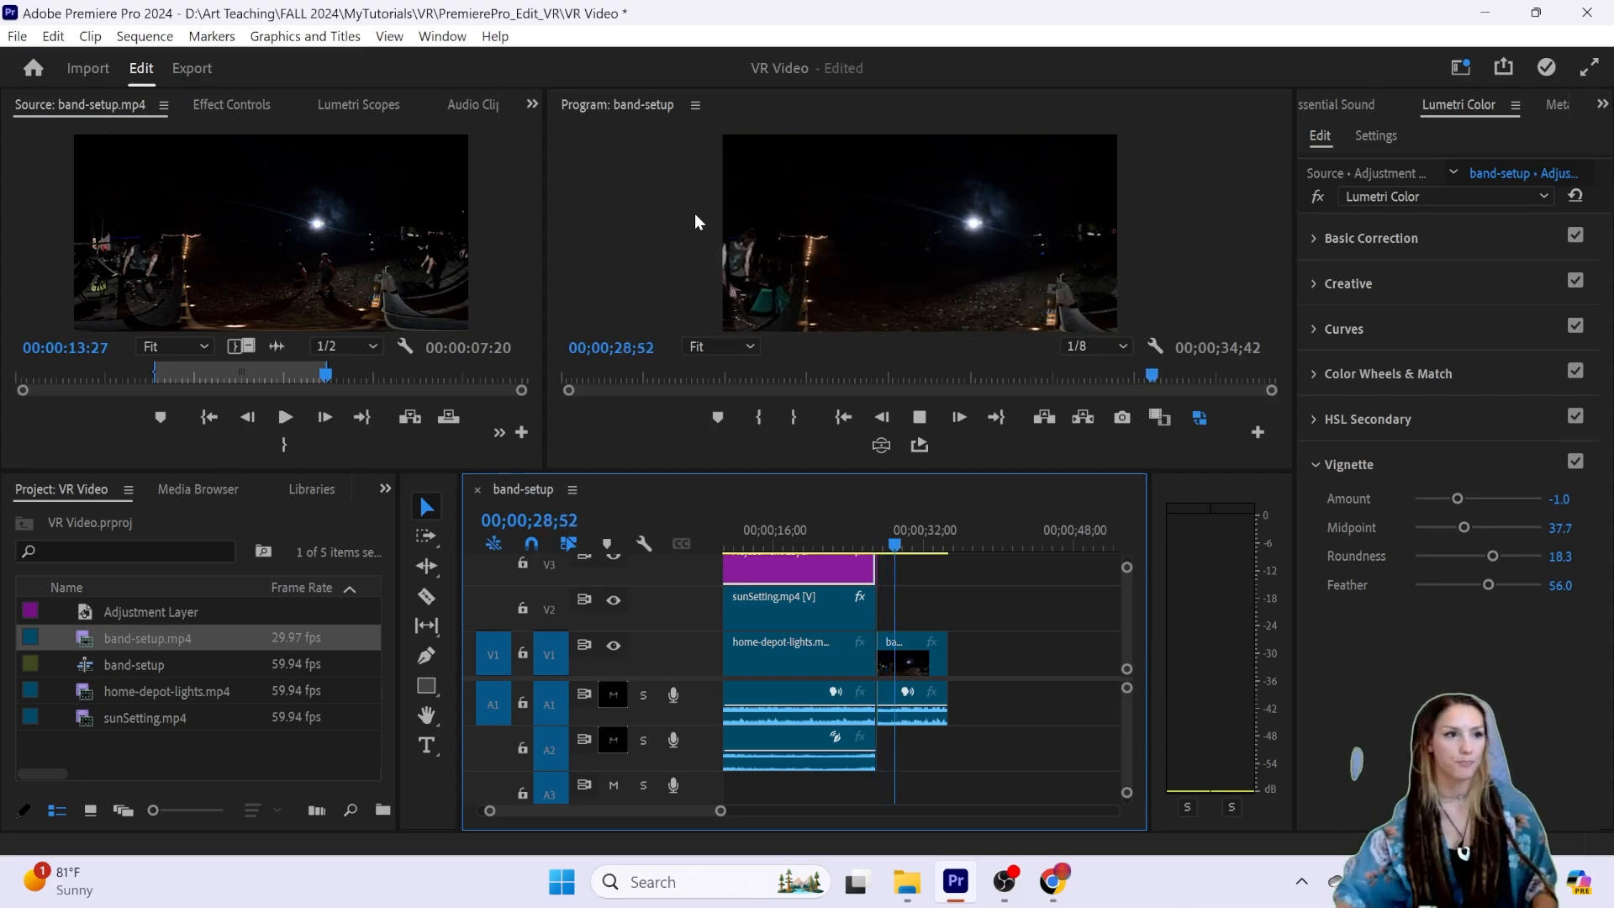
key("space")
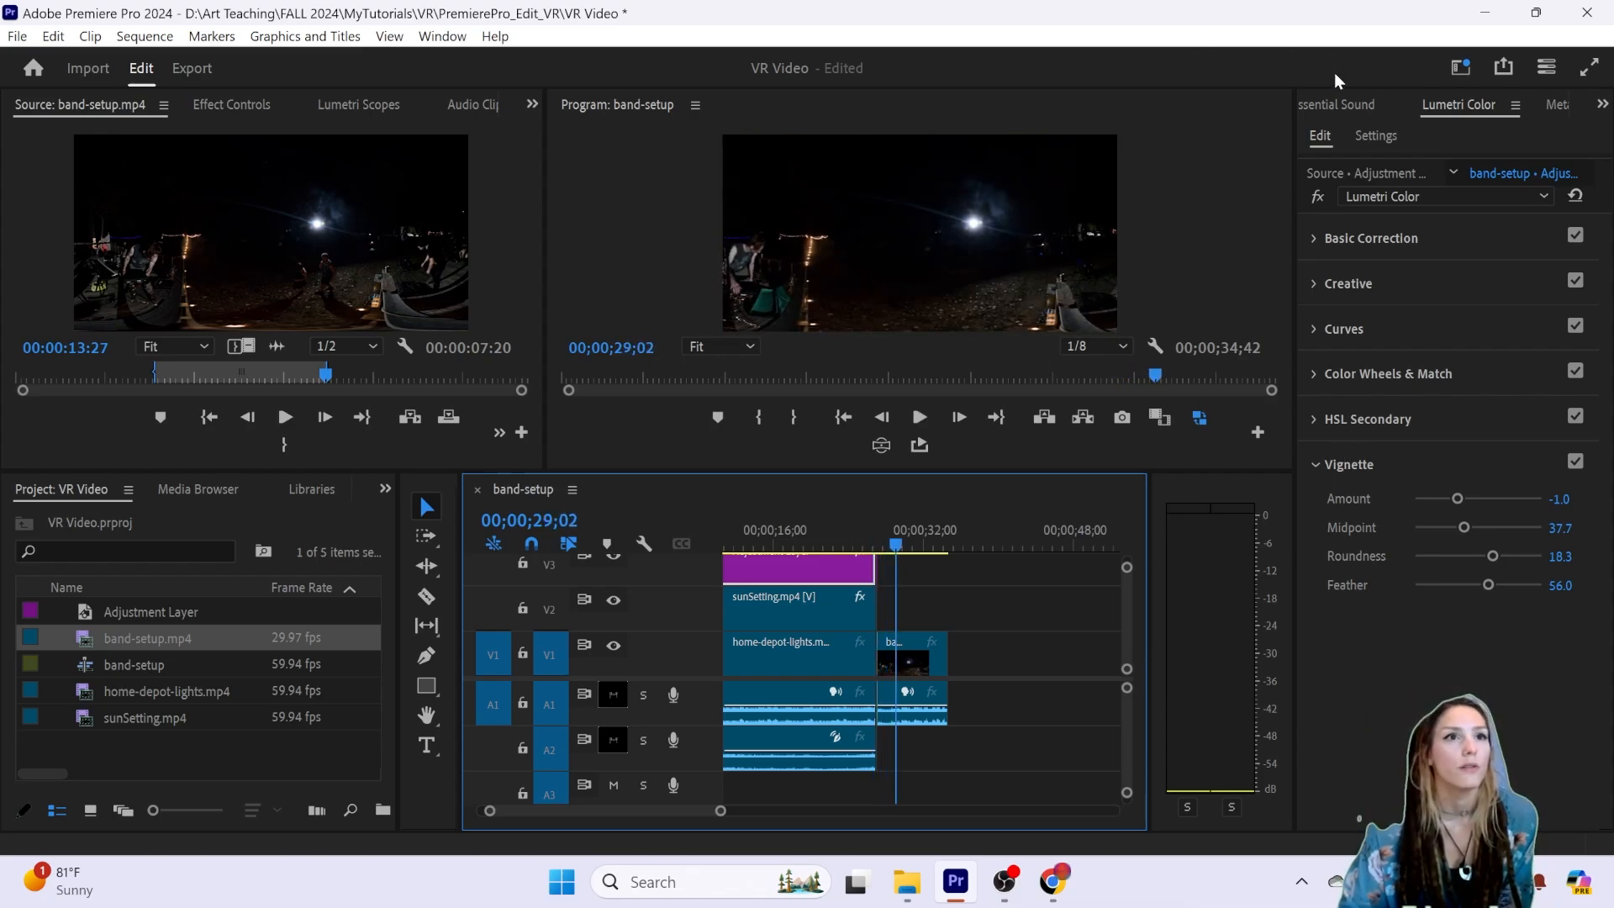
Step: Apply the Film Dissolve video transition to the cut between home-depot-lights.mp4 and band-setup.mp4 on V1
left_click(1602, 107)
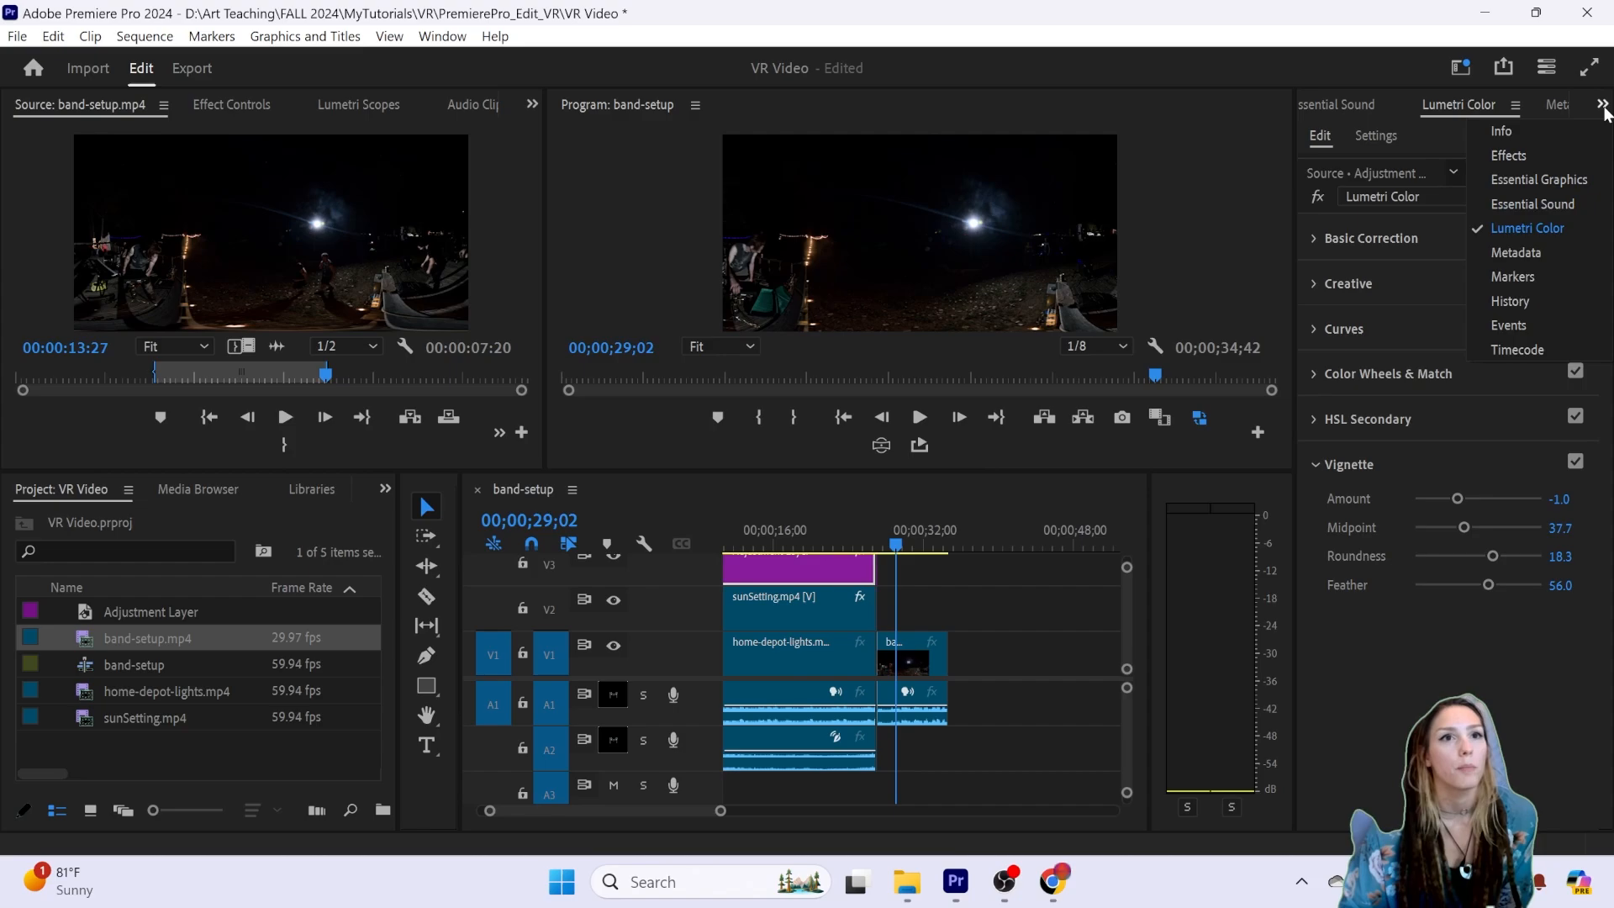
left_click(1539, 154)
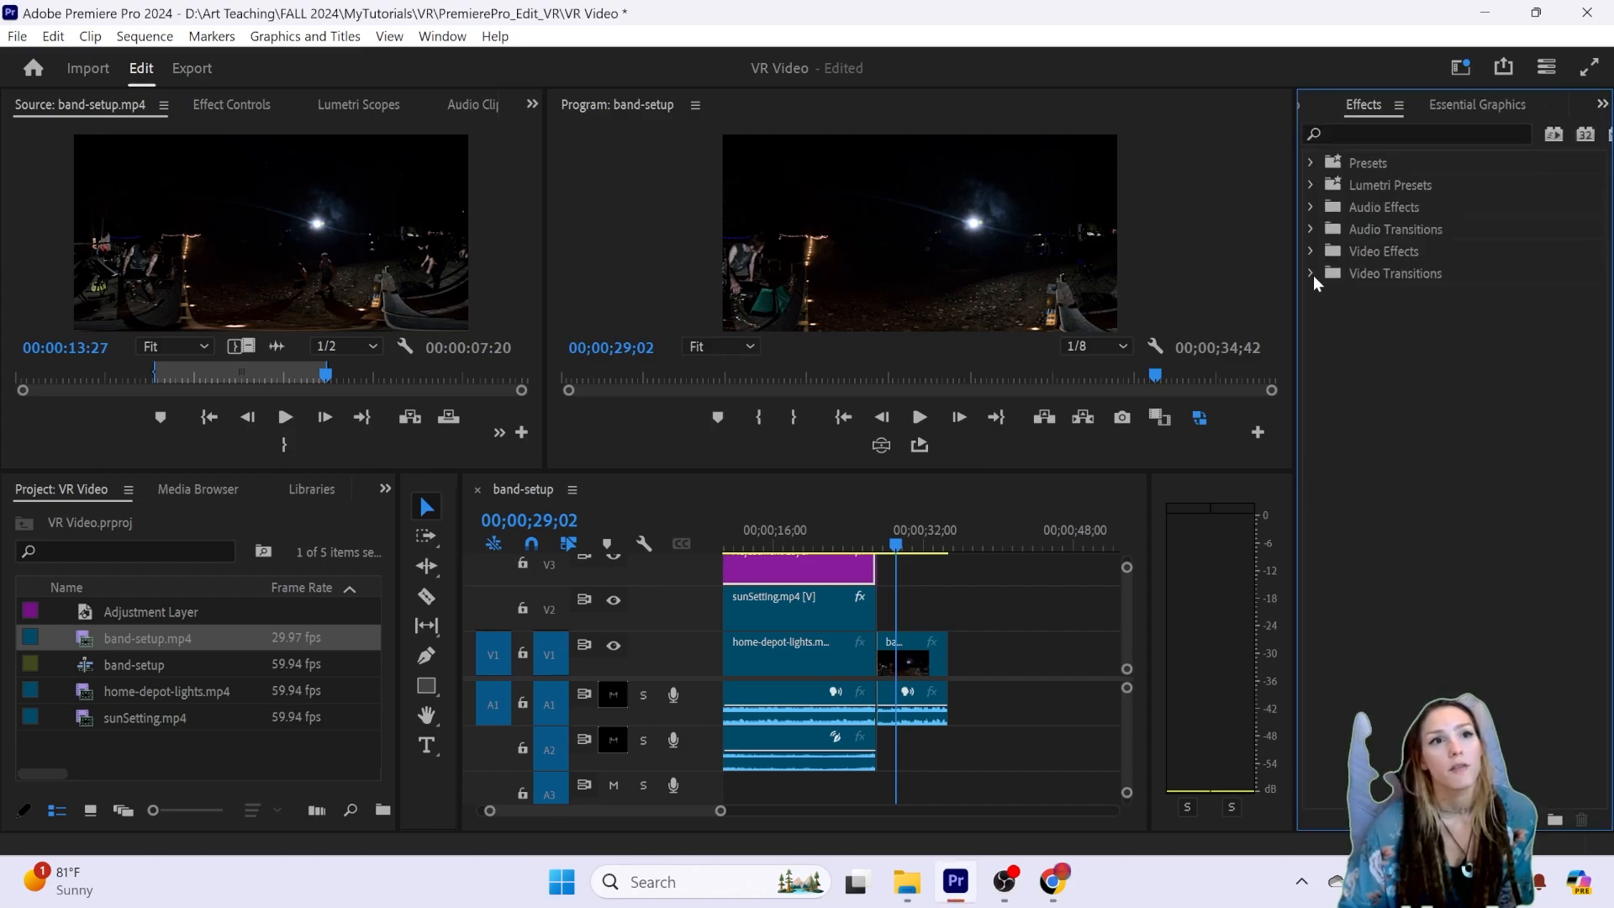
left_click(1312, 274)
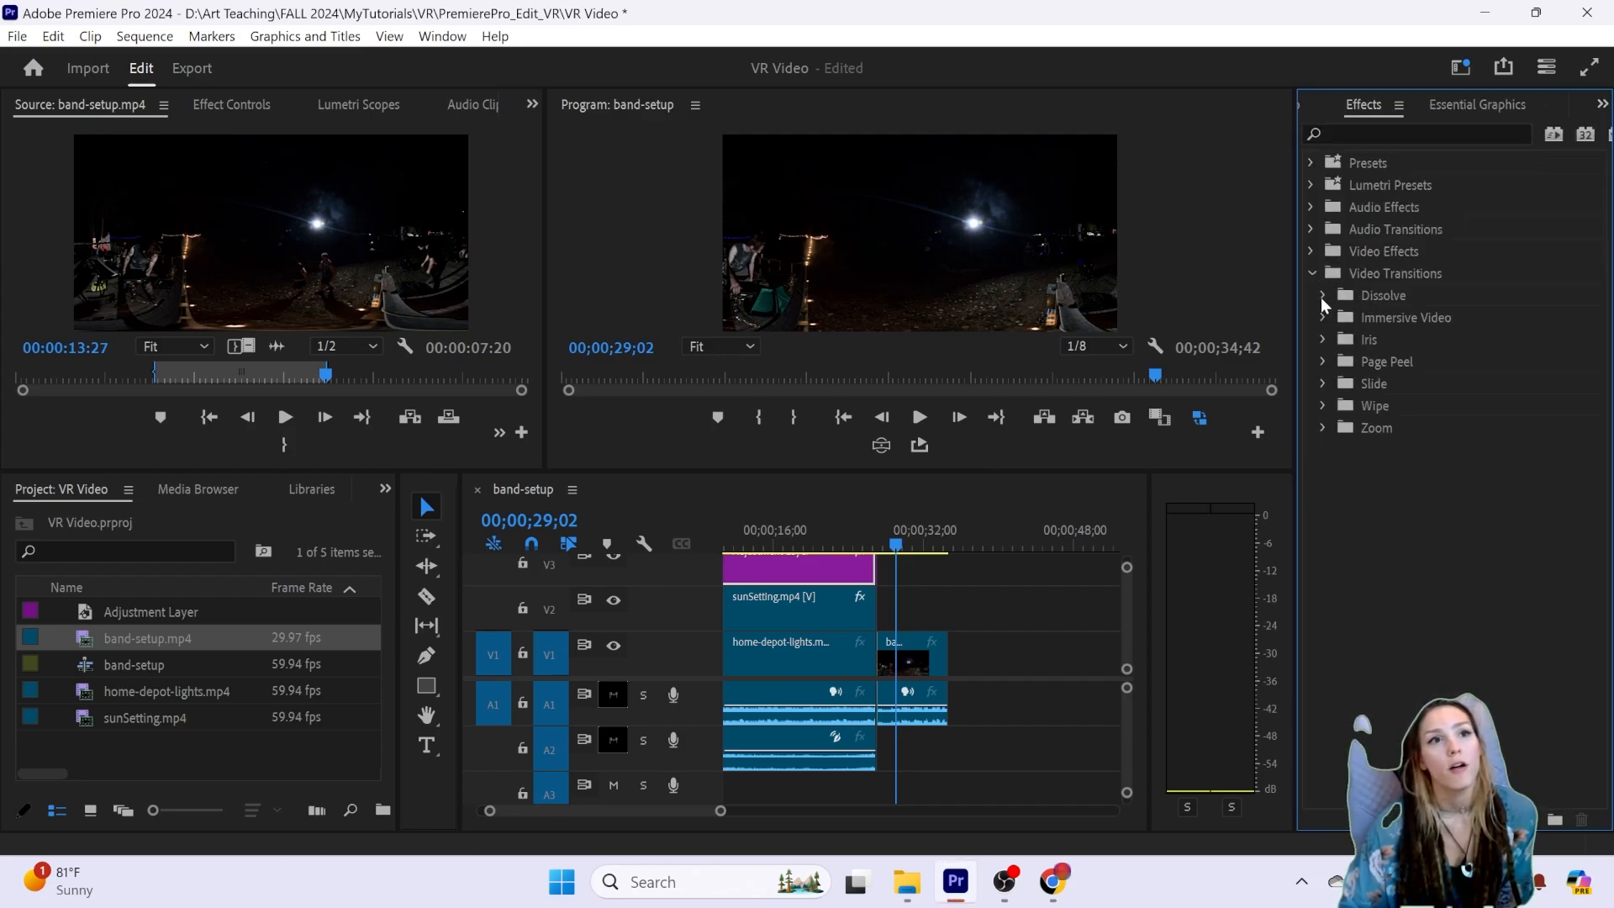
left_click(1321, 295)
left_click_drag(1410, 401, 948, 660)
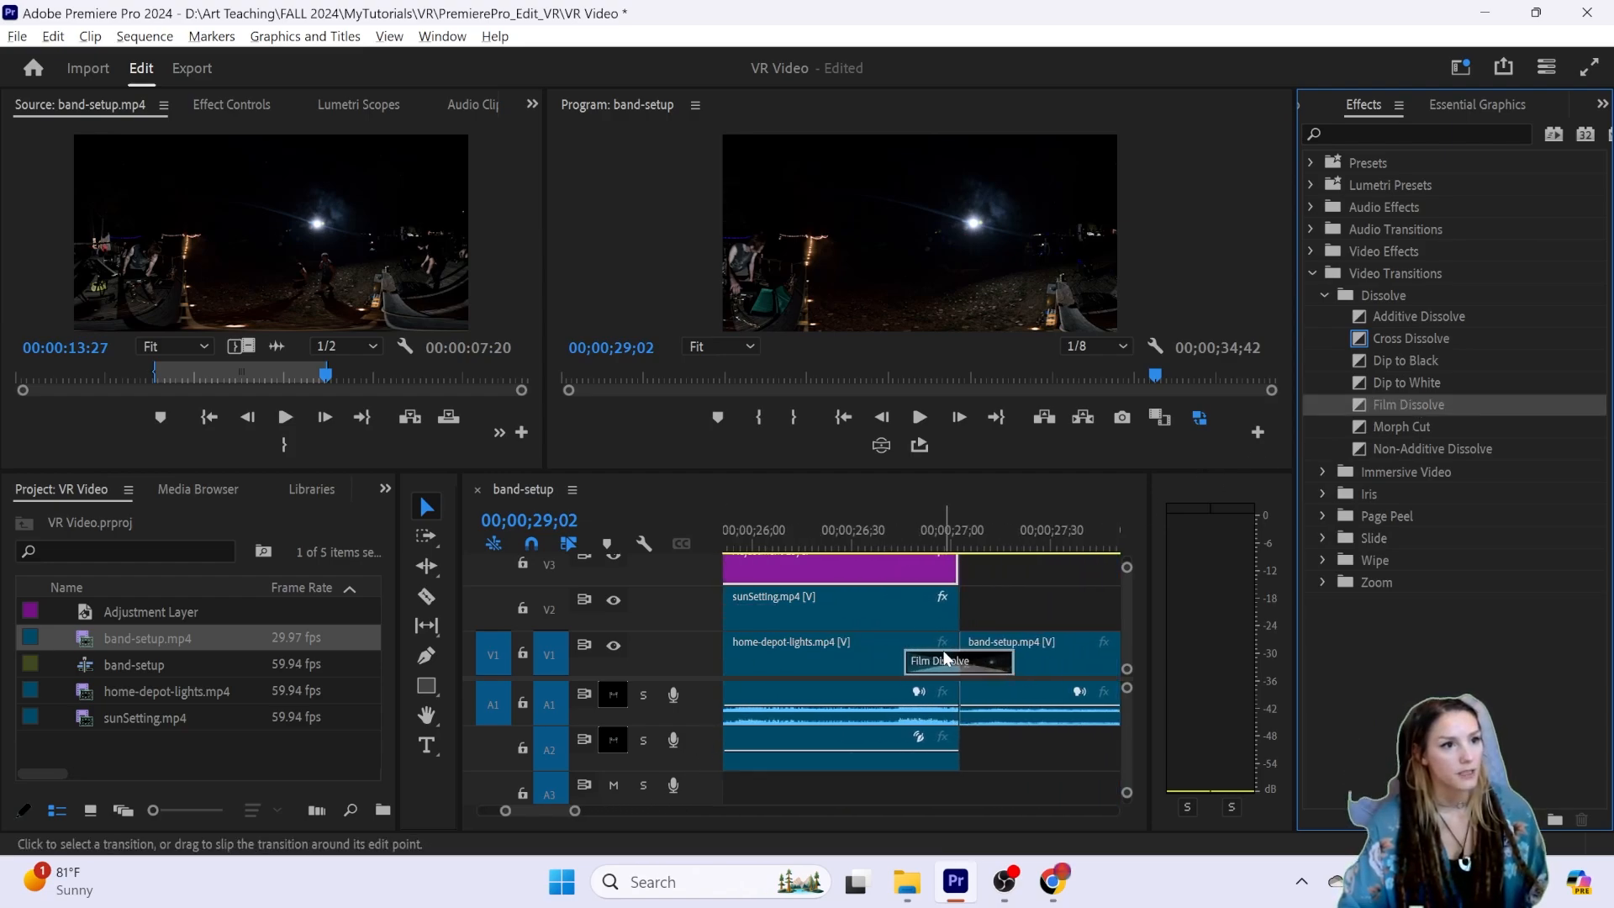
scroll(944, 660, "up", 1)
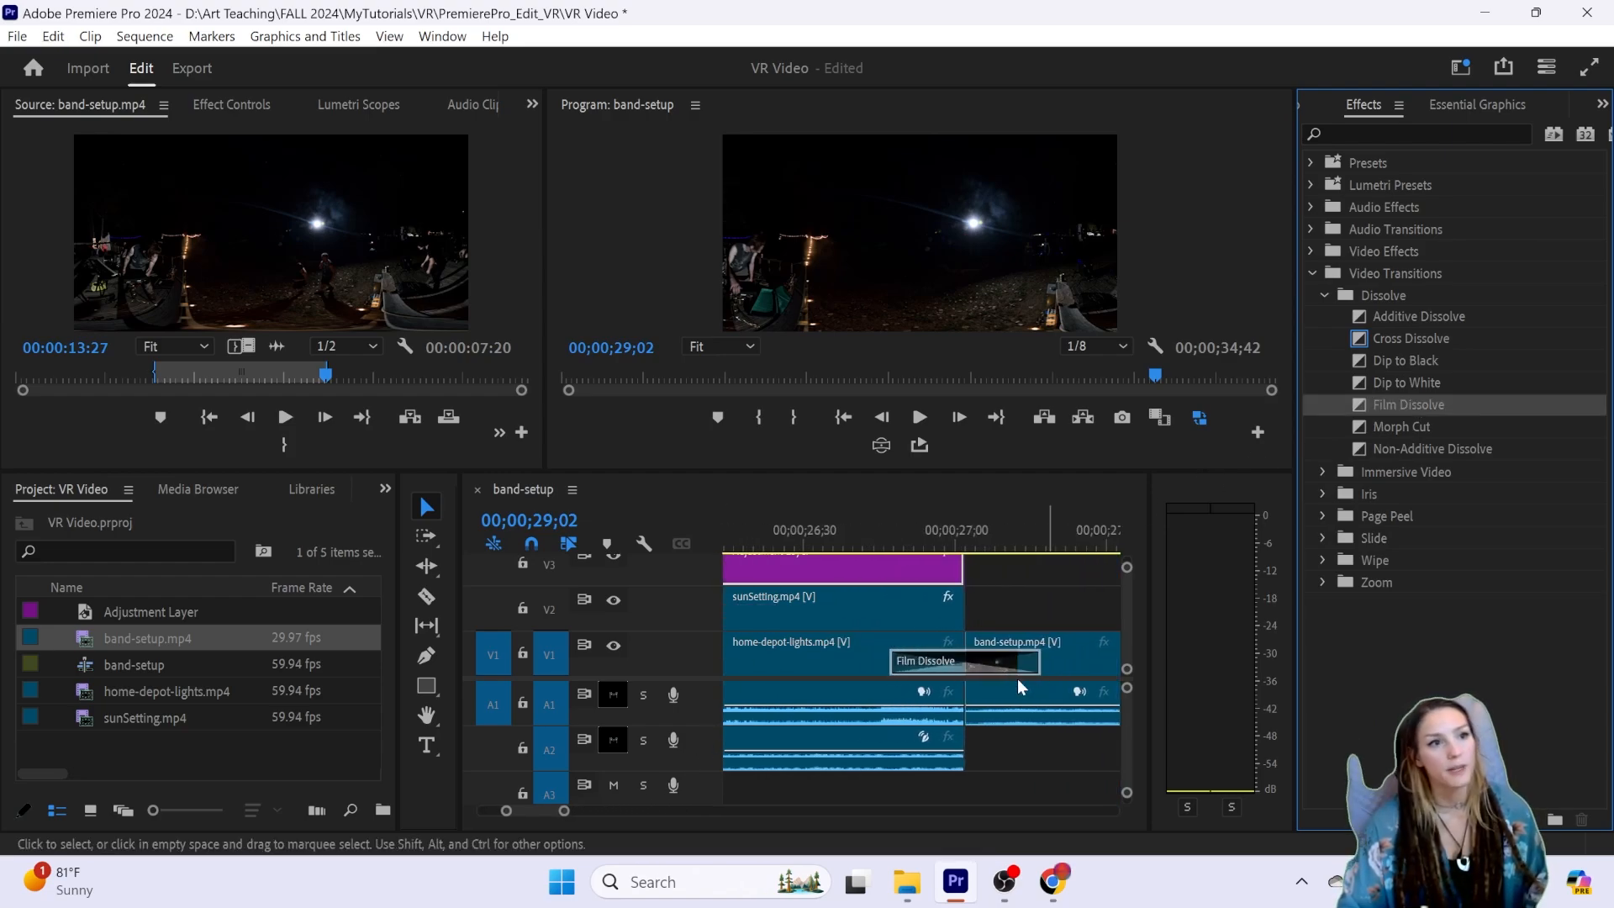
left_click(994, 668)
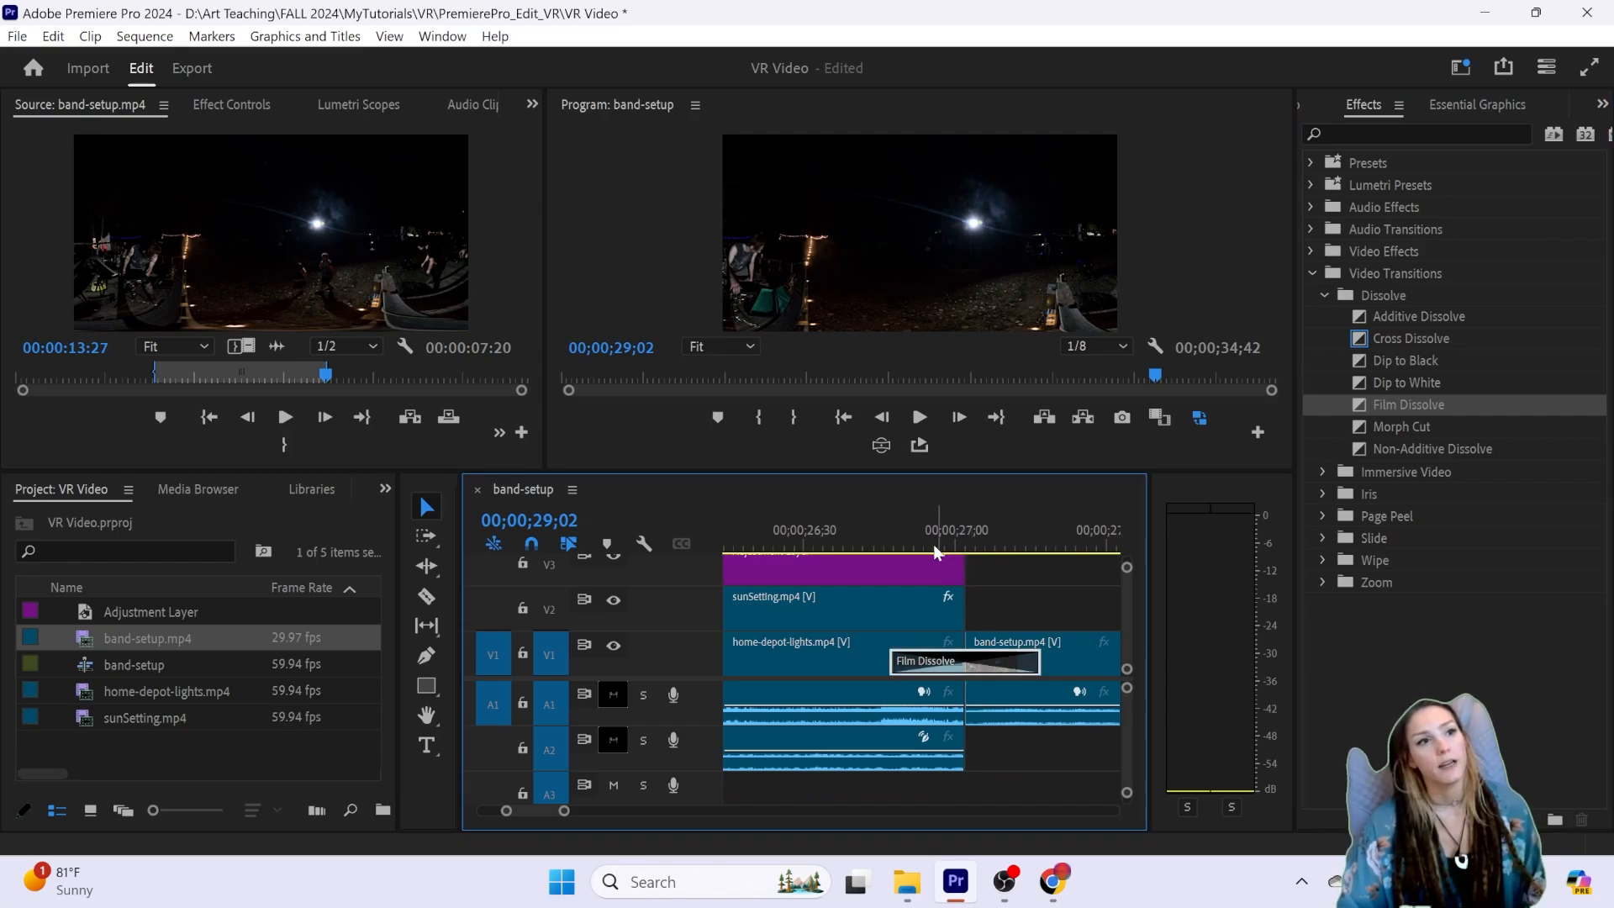
Step: Play the sequence through the Film Dissolve to check the change into band-setup.mp4
left_click_drag(941, 543, 872, 545)
key("space")
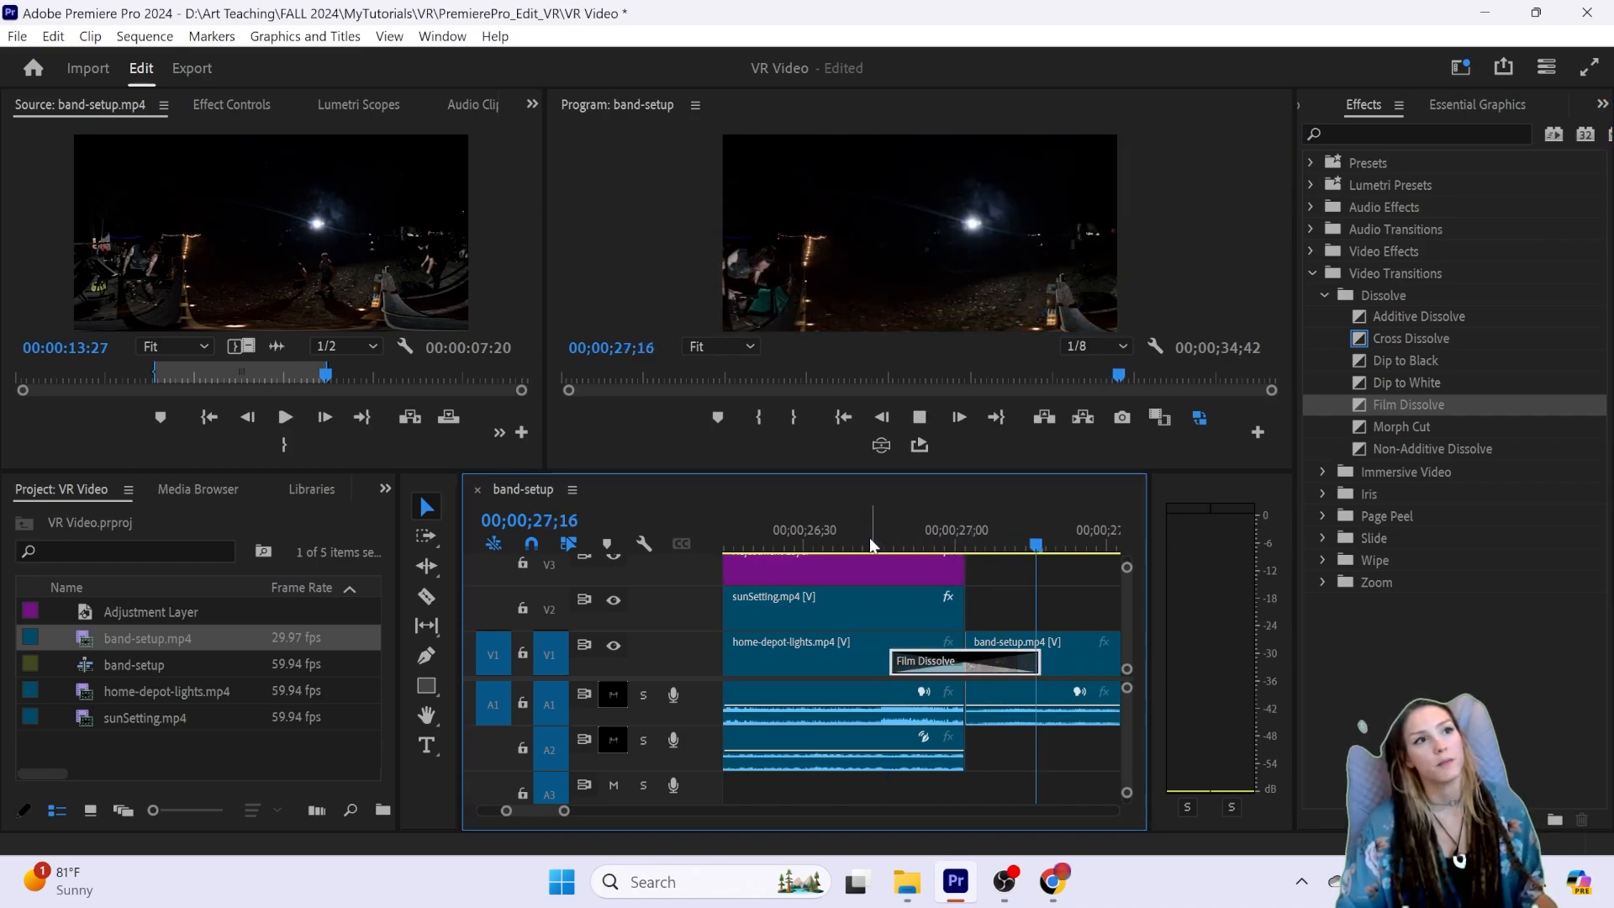
key("space")
scroll(933, 789, "up", 1)
scroll(933, 789, "up", 3)
left_click_drag(1013, 545, 864, 583)
scroll(900, 633, "up", 5)
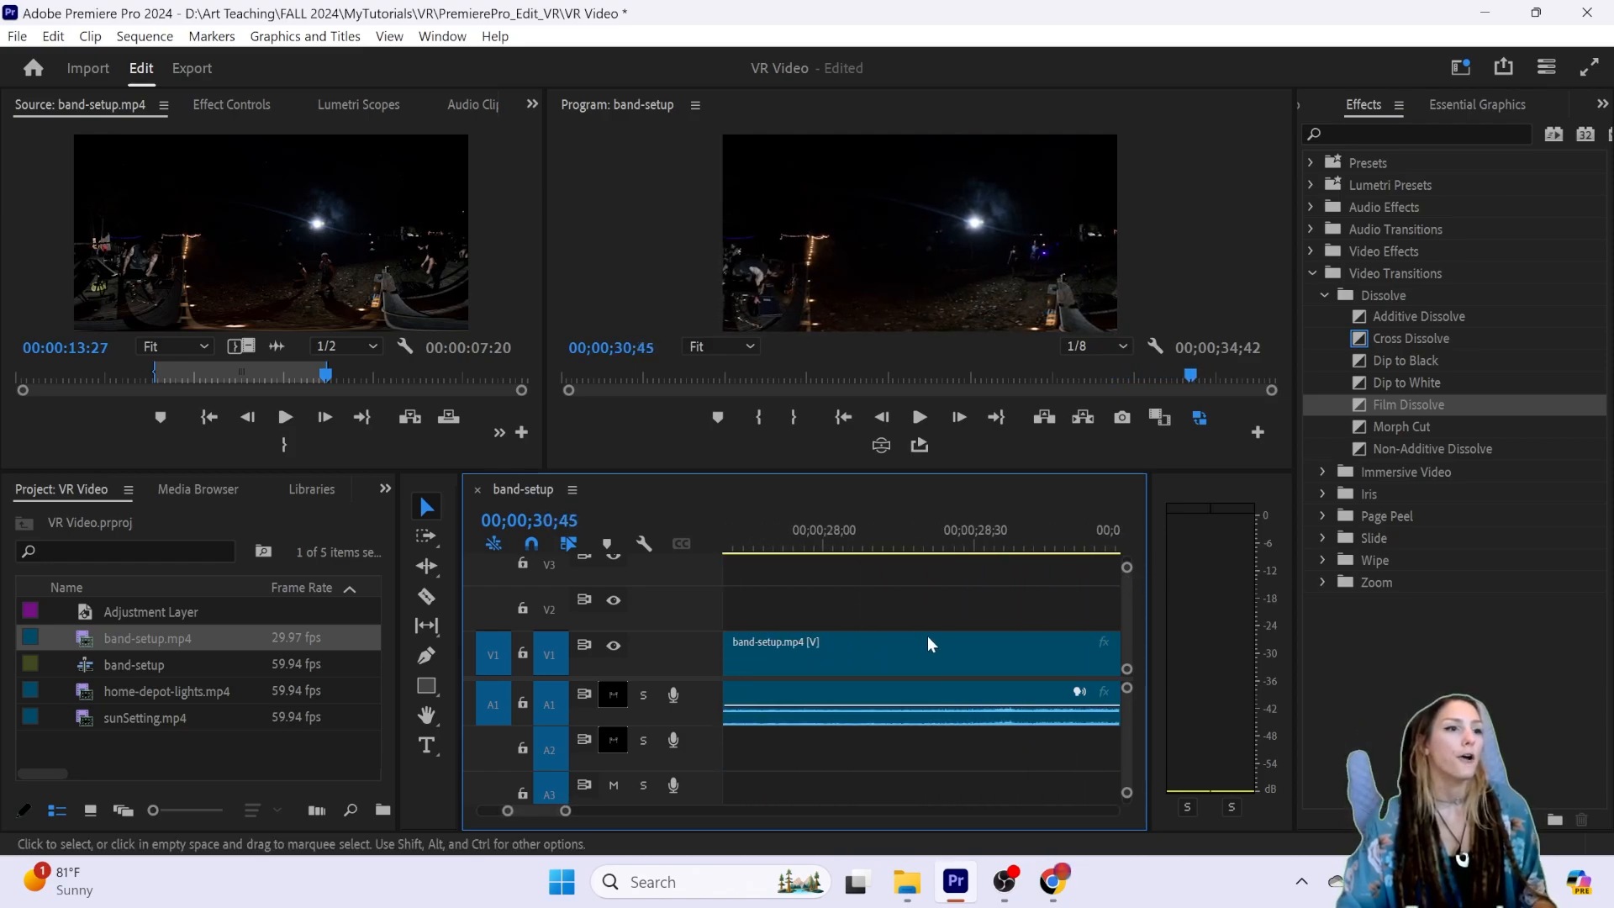
Step: Lengthen the Film Dissolve on V1 to about 6 seconds across the cut into band-setup.mp4
scroll(930, 642, "down", 3, "alt")
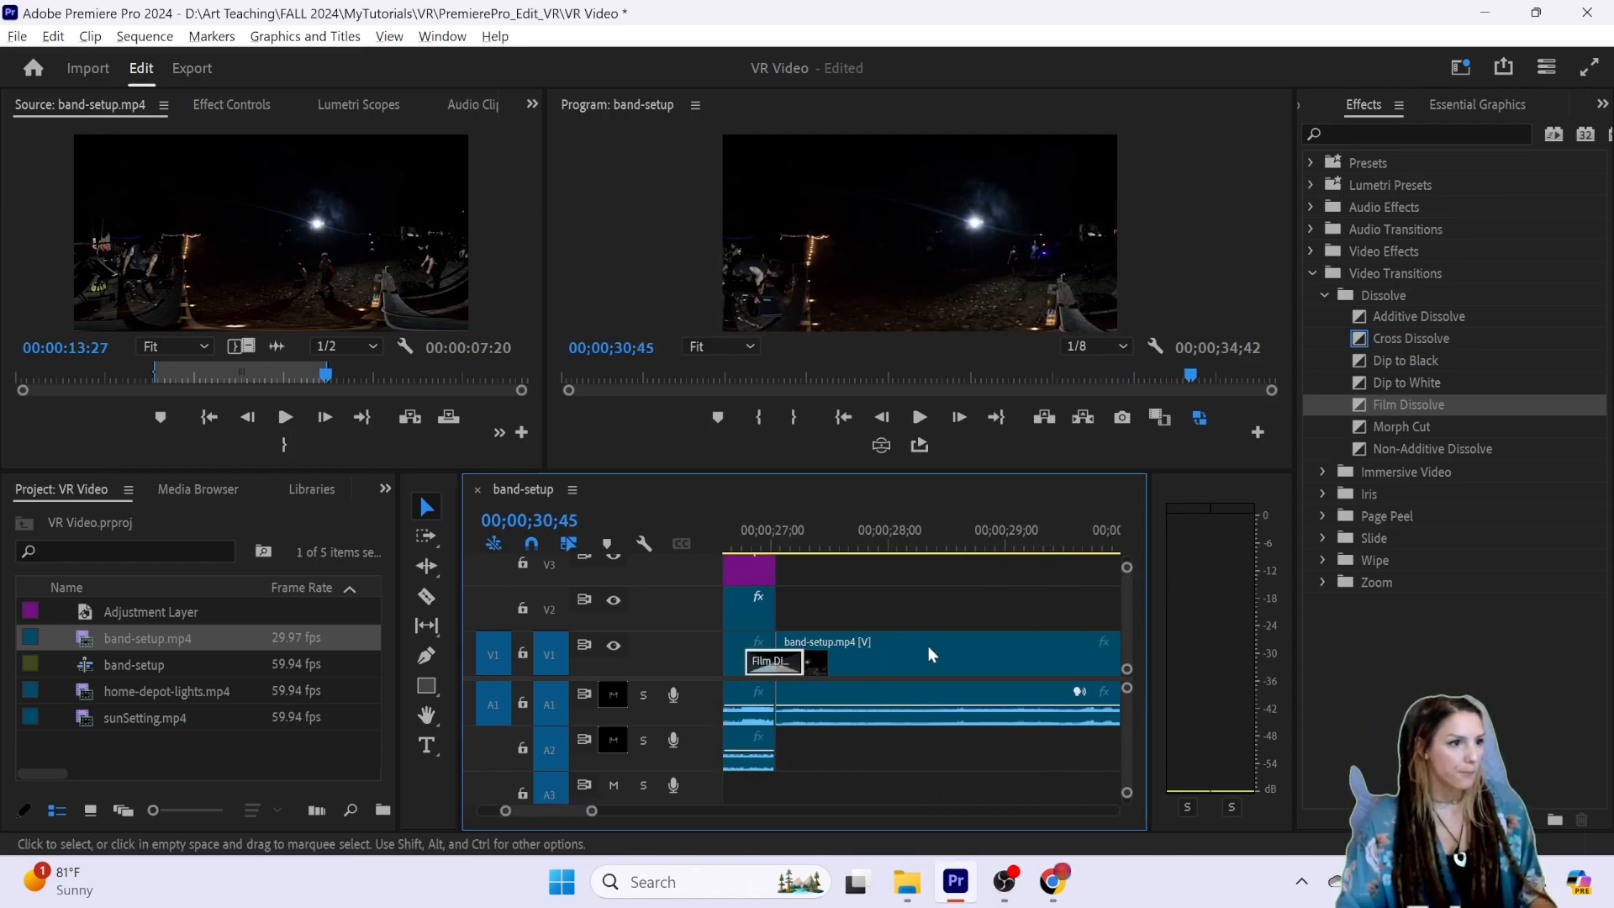
scroll(930, 654, "up", 2)
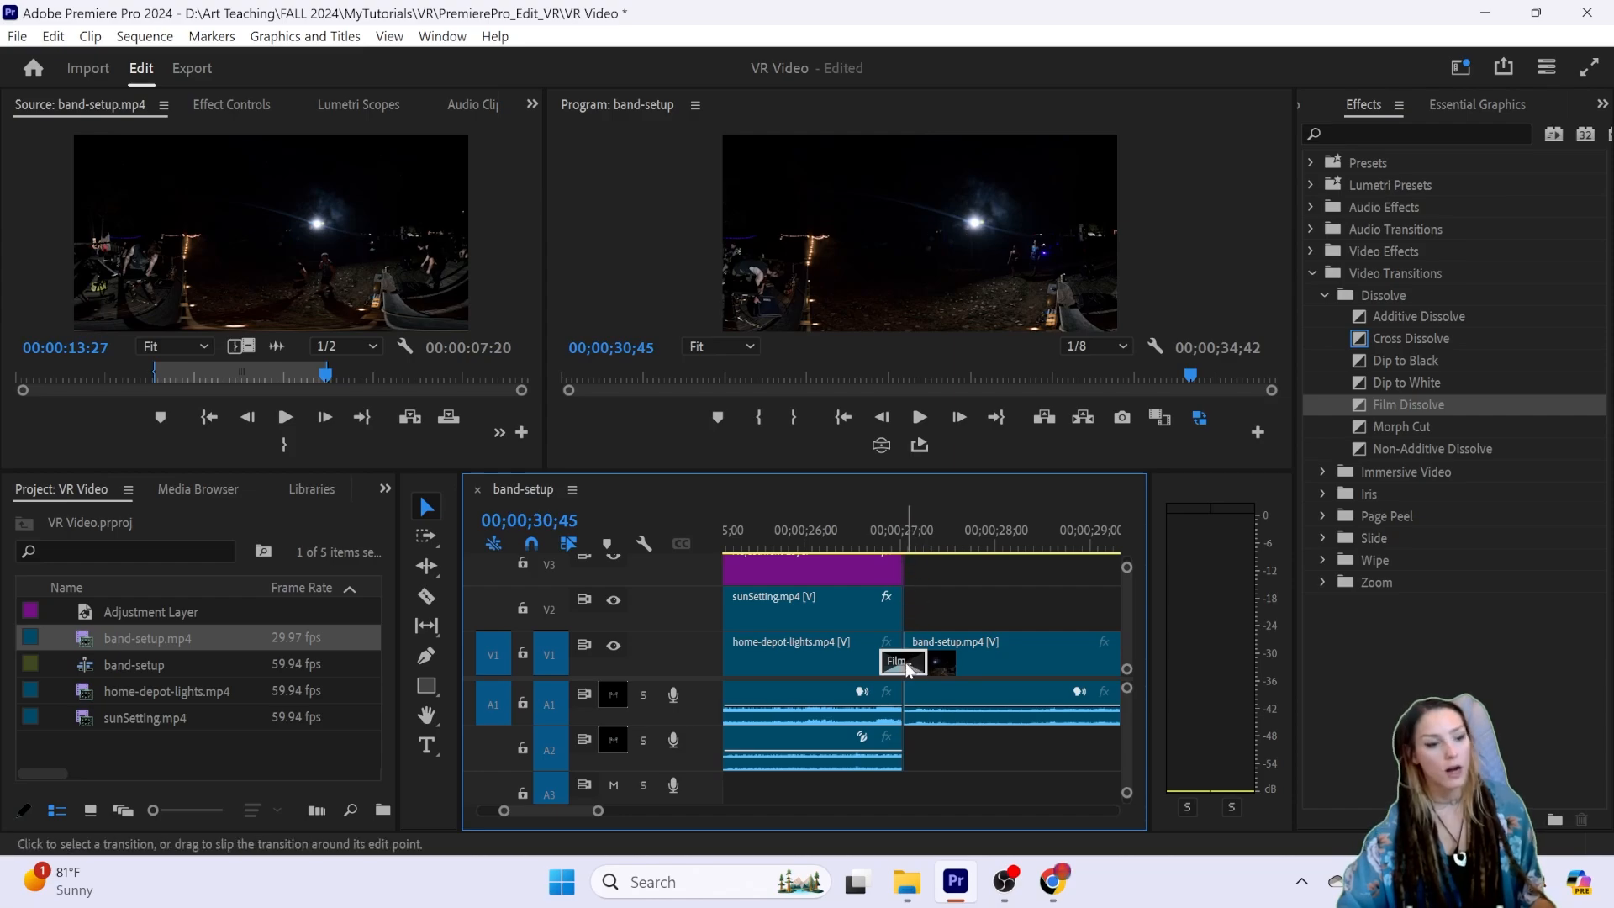
scroll(921, 681, "up", 3, "alt")
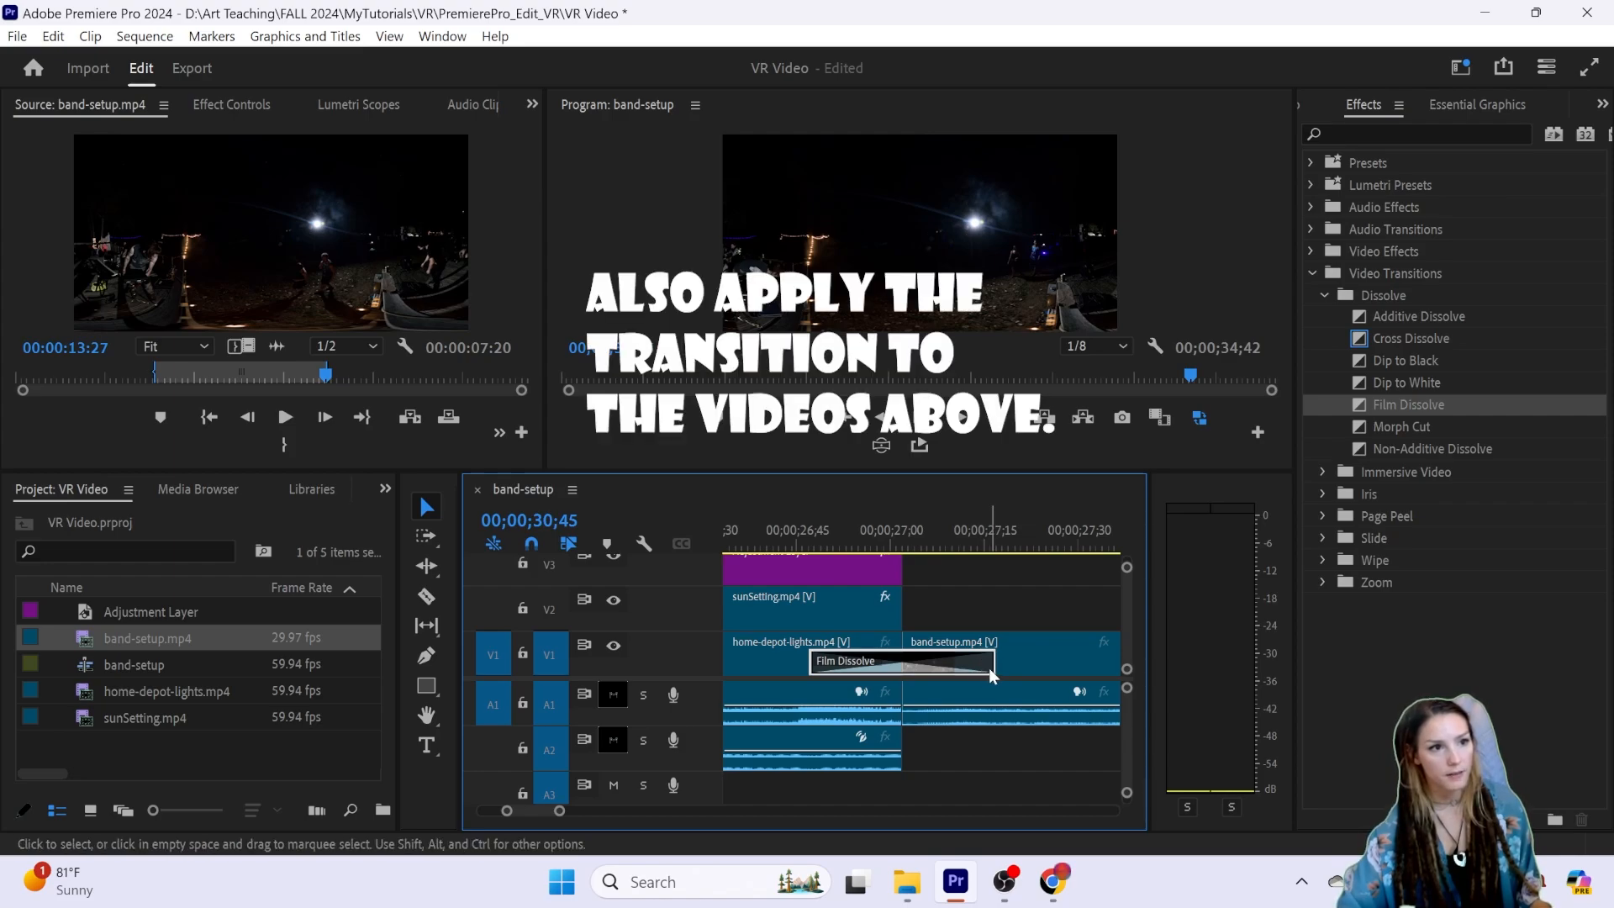
left_click_drag(993, 664, 1116, 665)
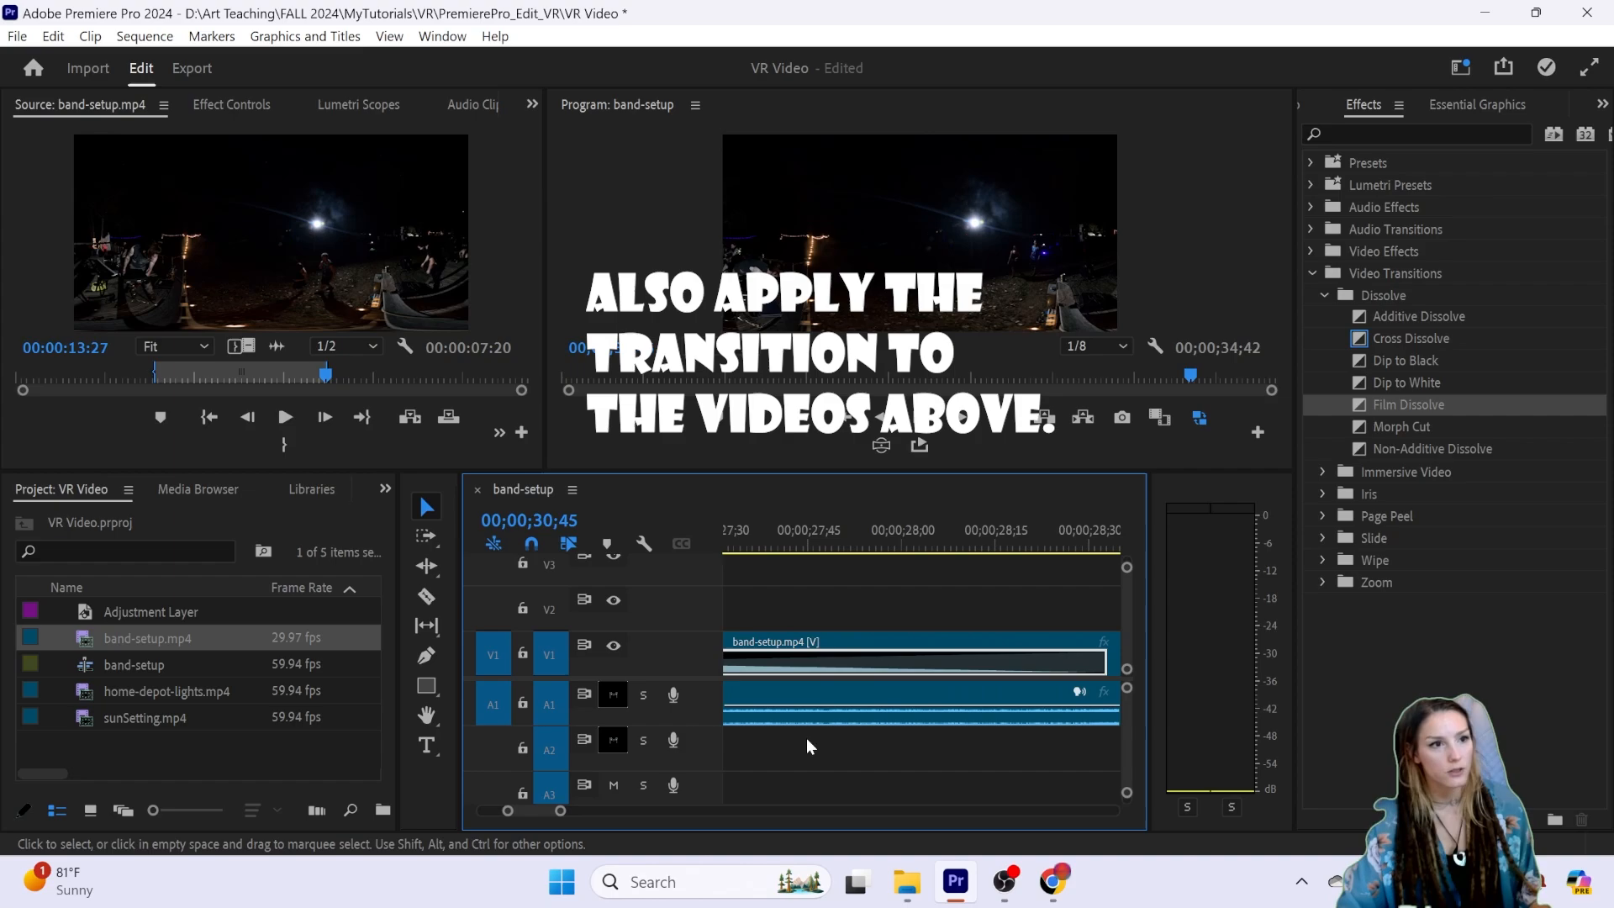
scroll(894, 713, "down", 1)
scroll(890, 708, "down", 4)
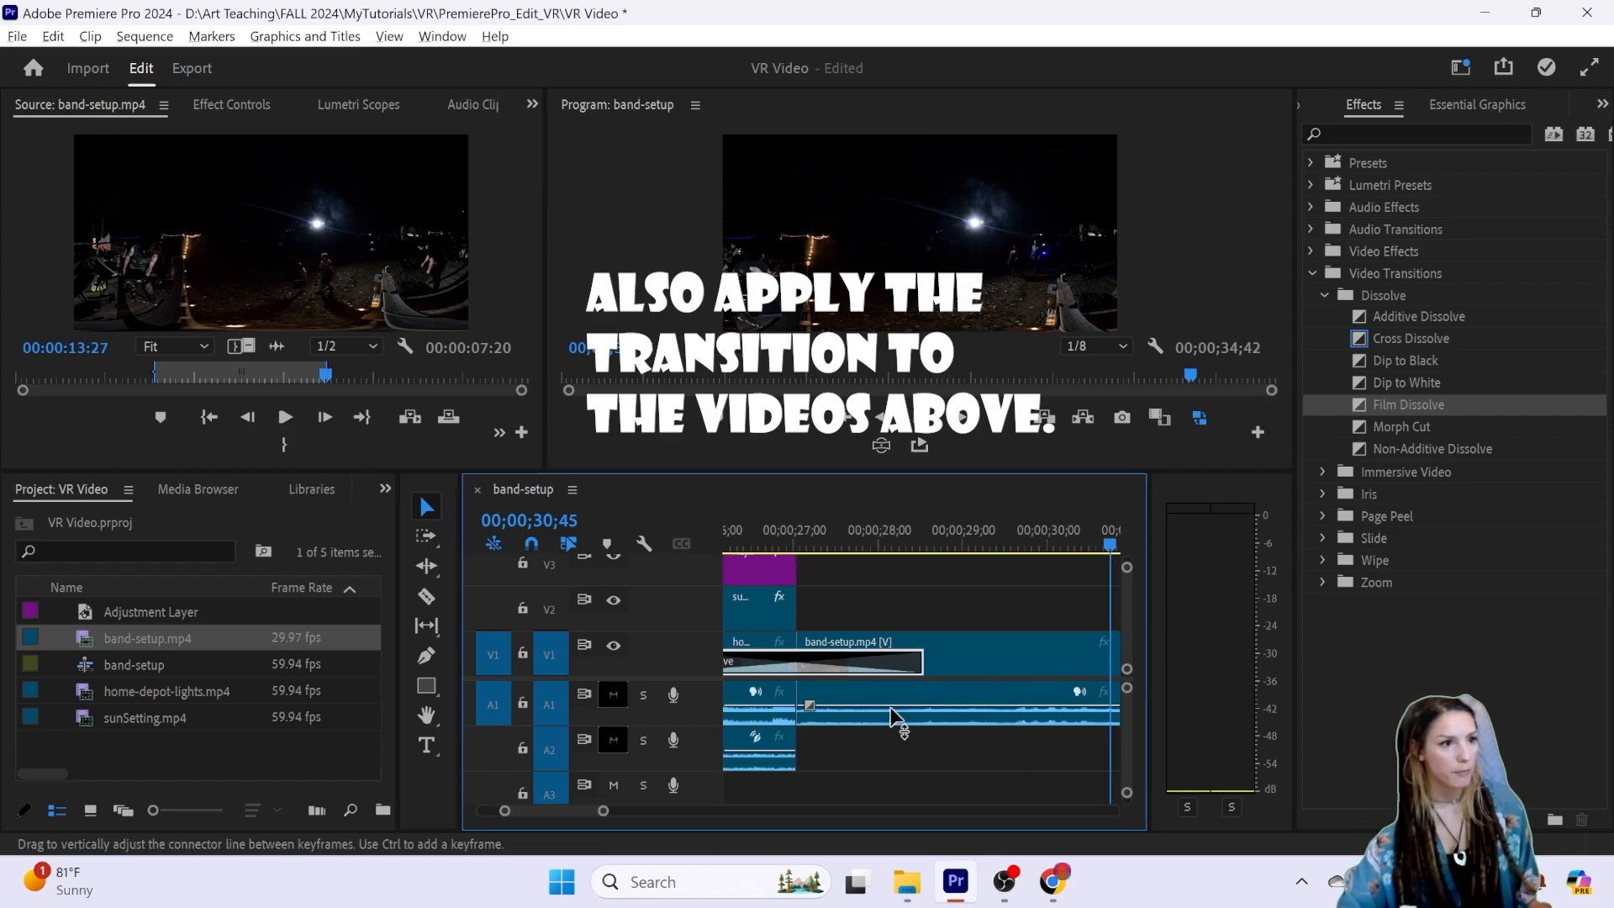
scroll(906, 690, "down", 3)
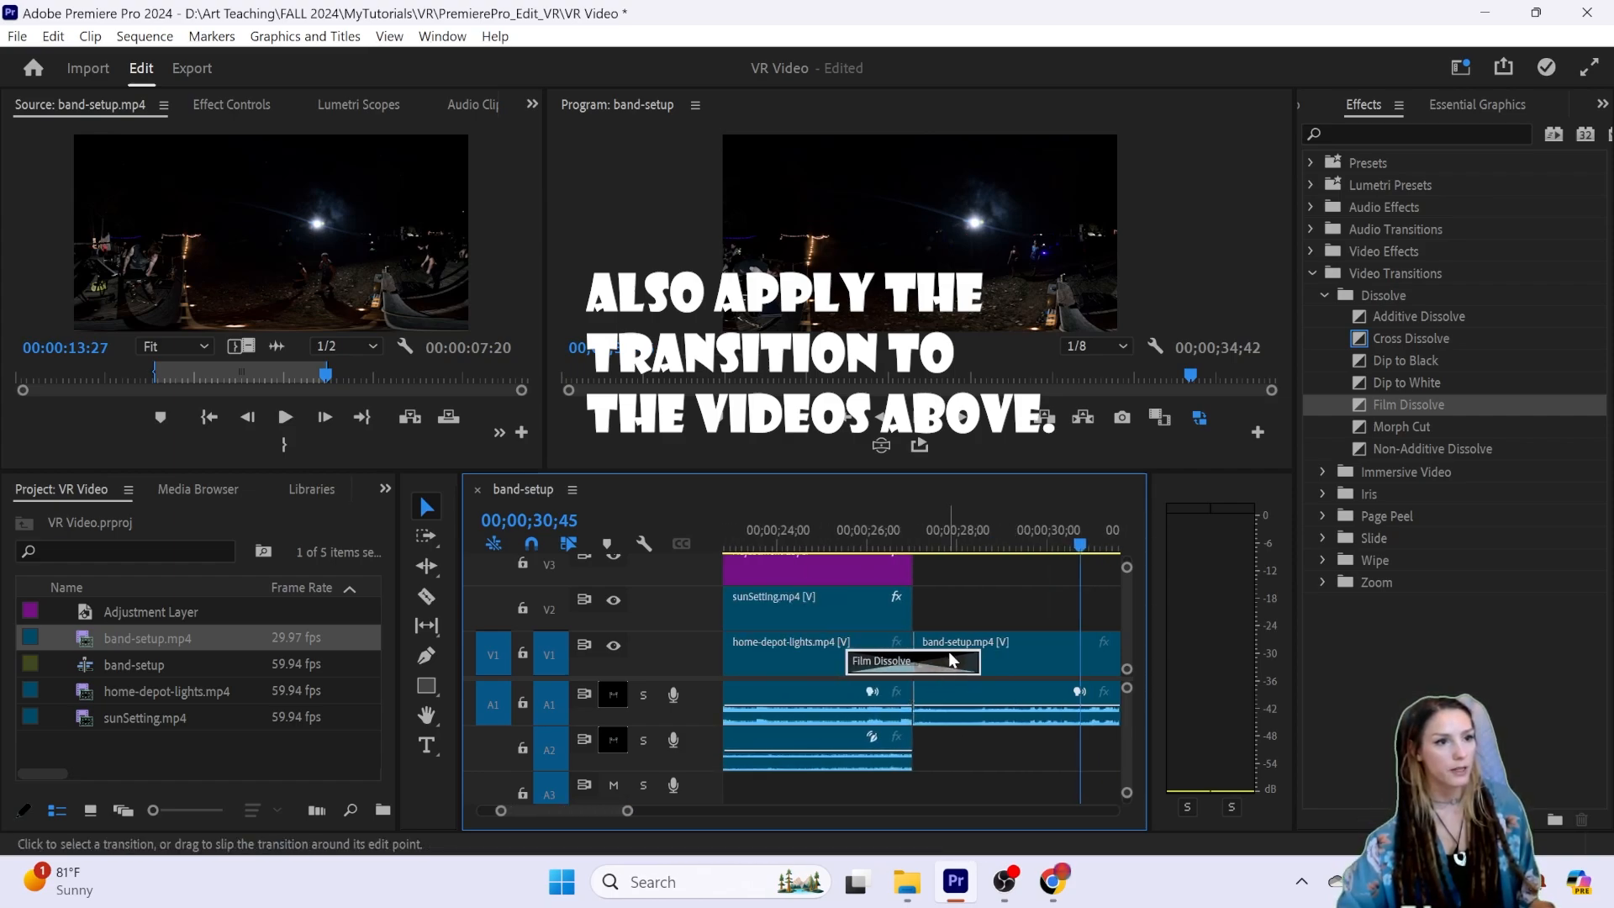
left_click_drag(977, 660, 1042, 661)
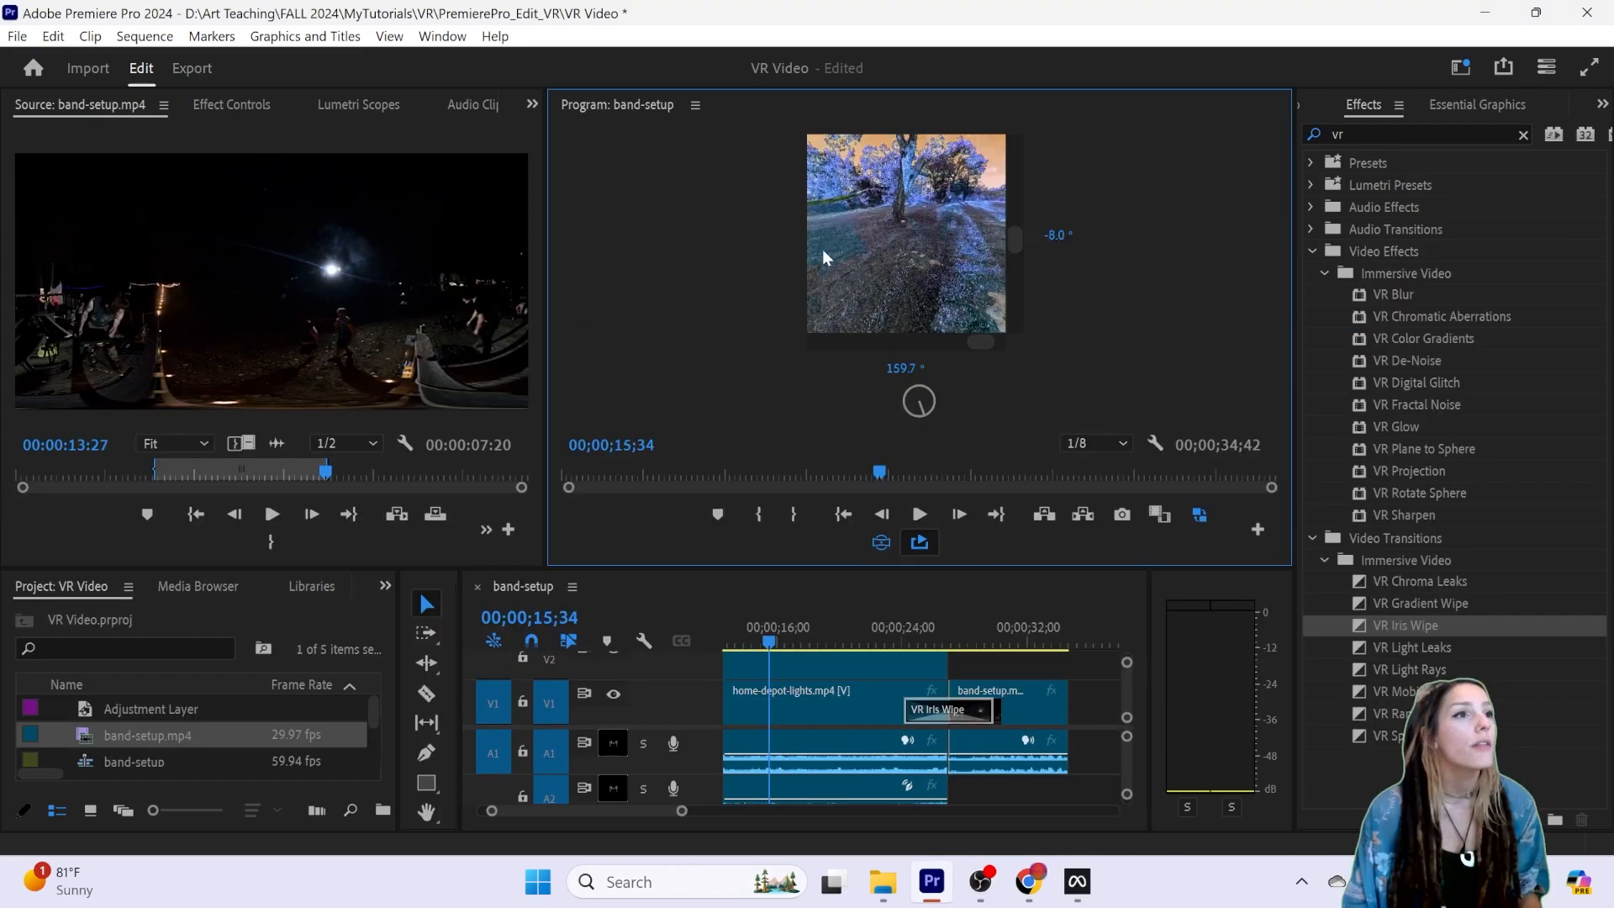
Step: Look around the styled 360° scene in the VR preview at 00;00;15;34, tilting up toward the sky
left_click_drag(824, 252, 948, 209)
left_click_drag(973, 452, 1032, 306)
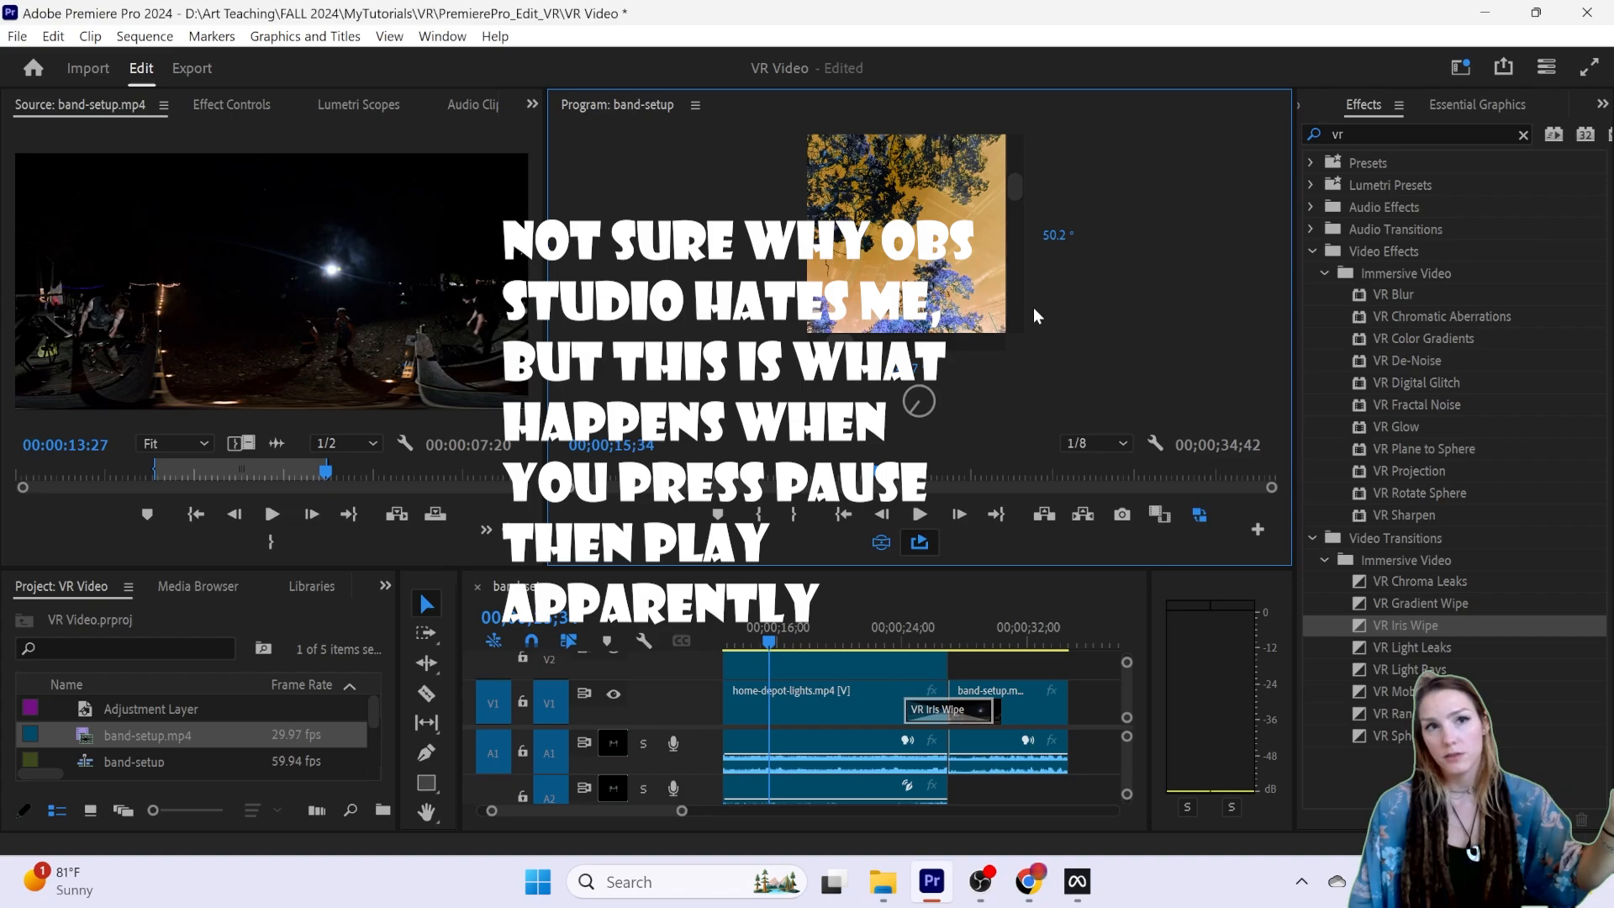